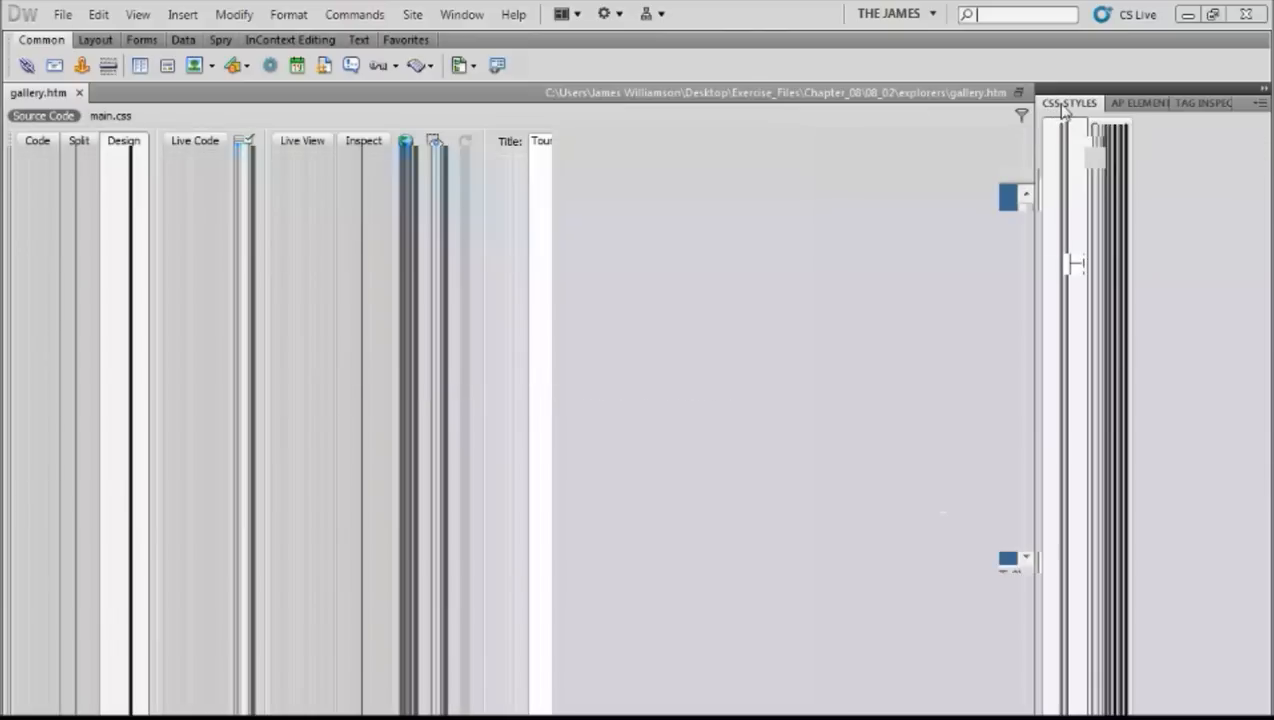
Step: Collapse the CSS styles, show the site's assets and browse the asset categories from colors through library, returning to images
left_click(1063, 108)
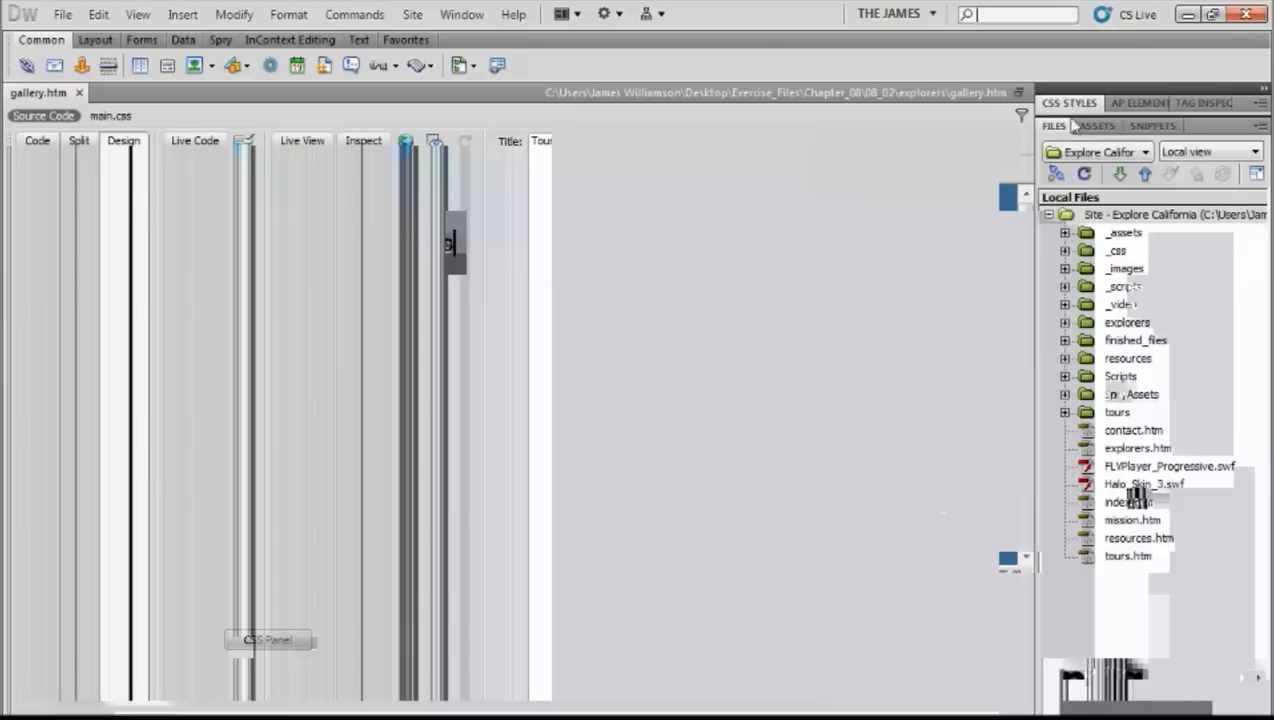
left_click(1096, 126)
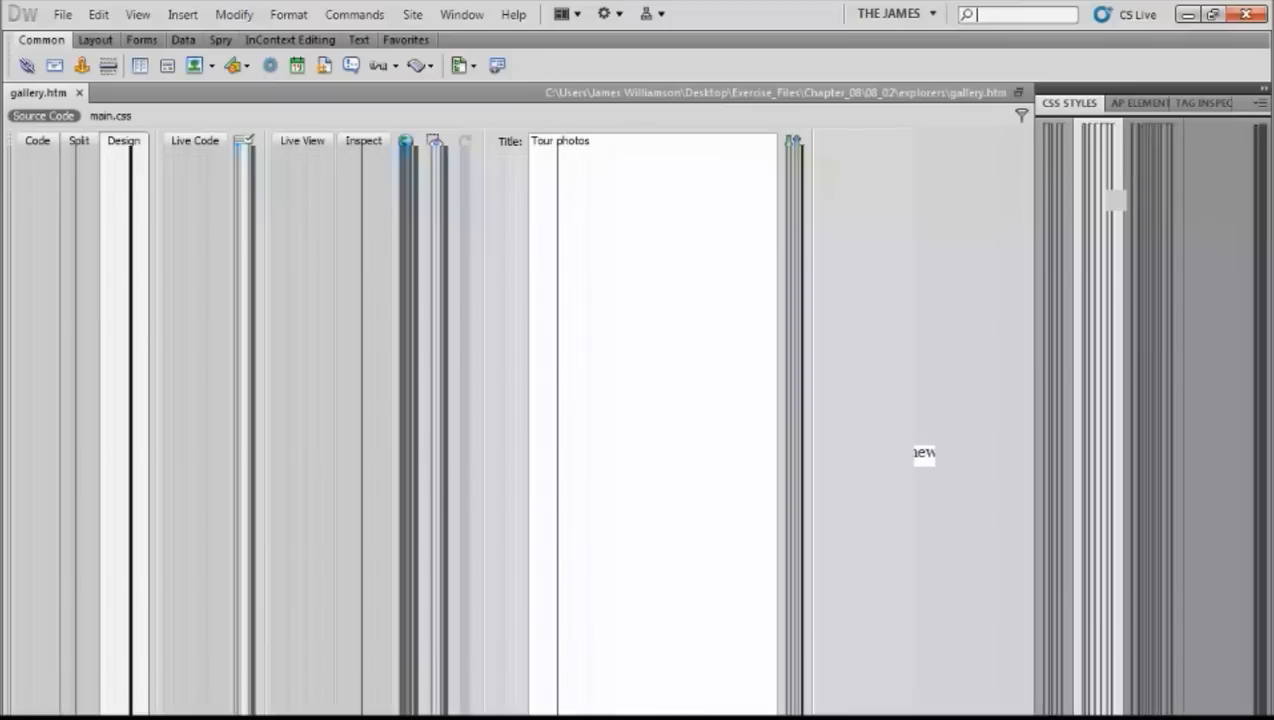
left_click(1052, 170)
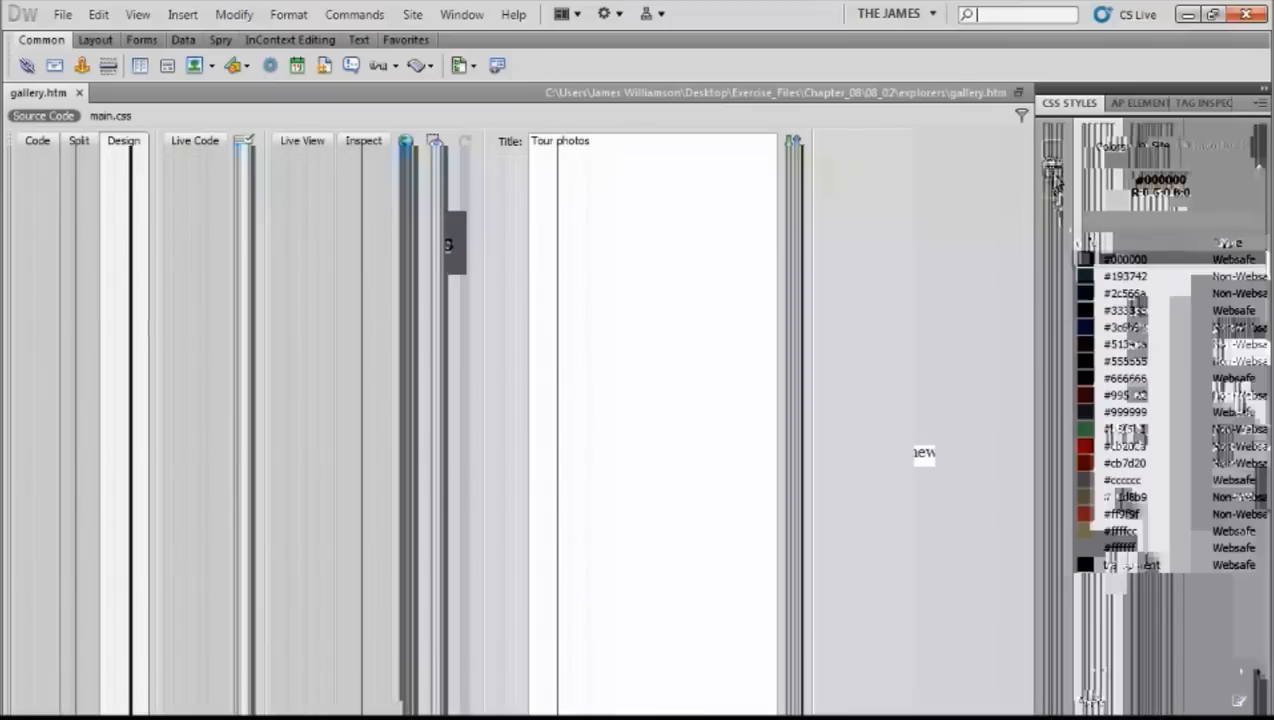
left_click(1052, 228)
left_click(1053, 249)
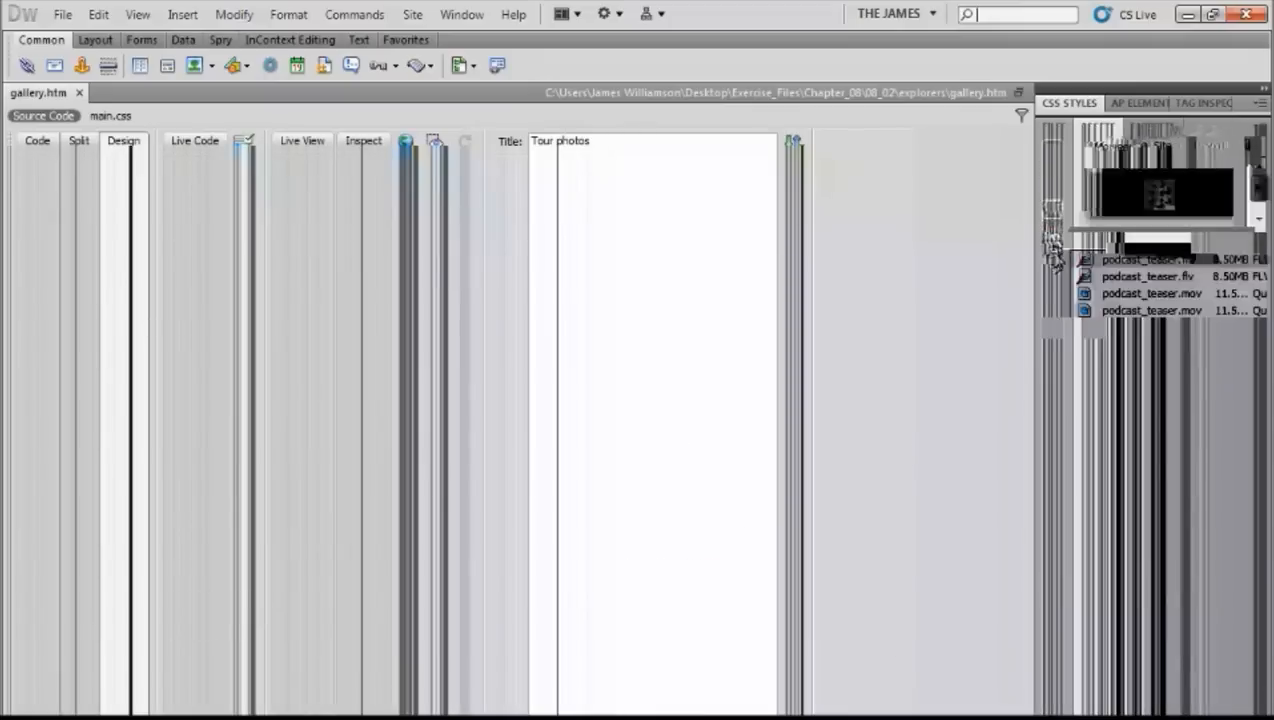
left_click(1053, 269)
left_click(1053, 289)
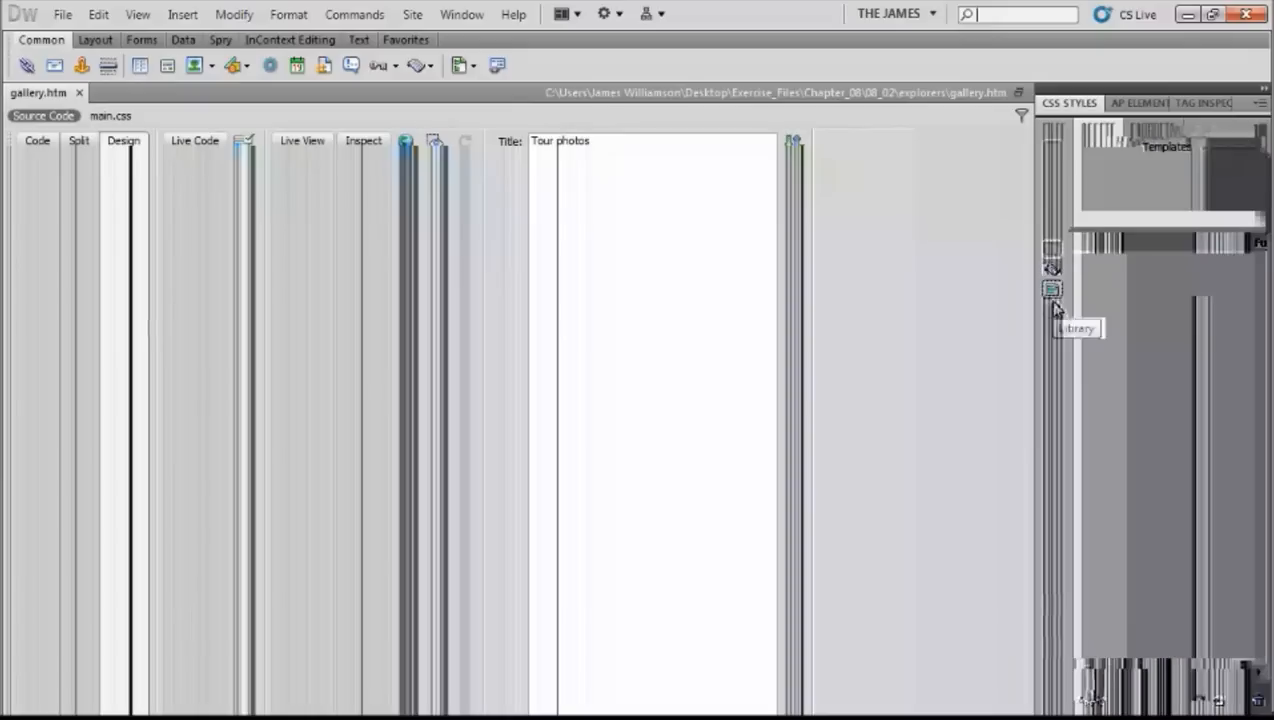
left_click(1055, 152)
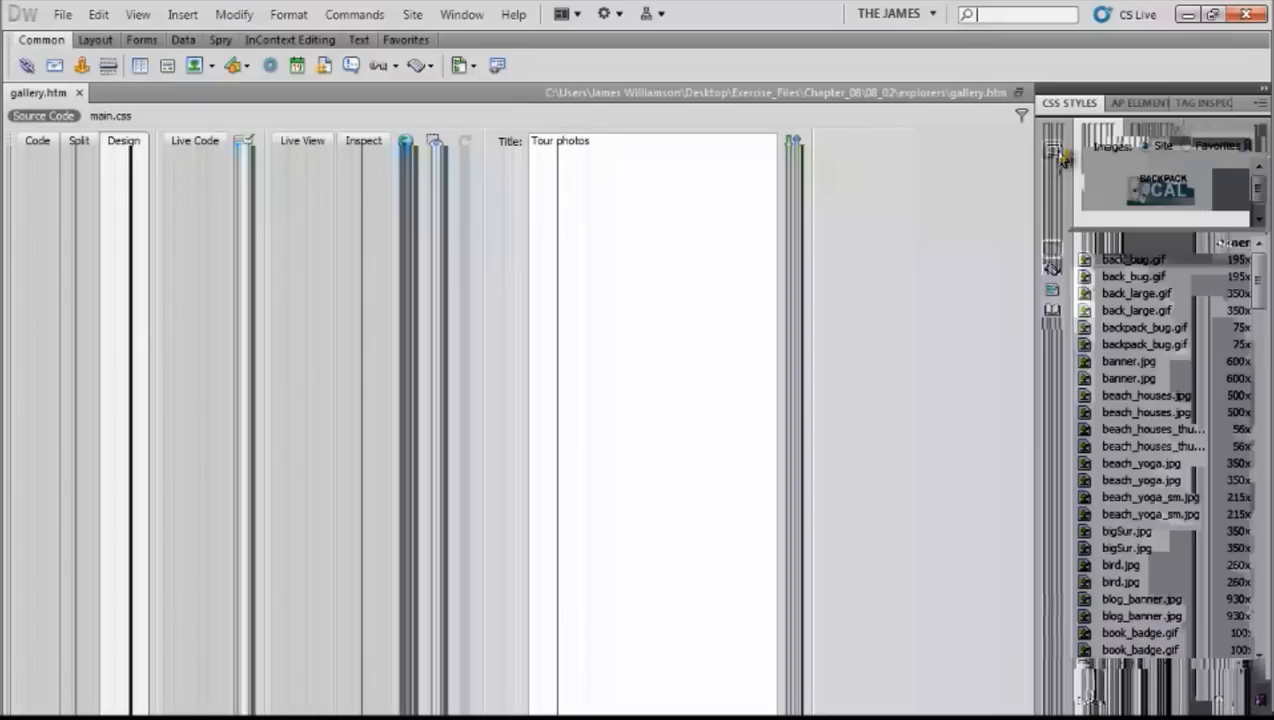
left_click(1053, 150)
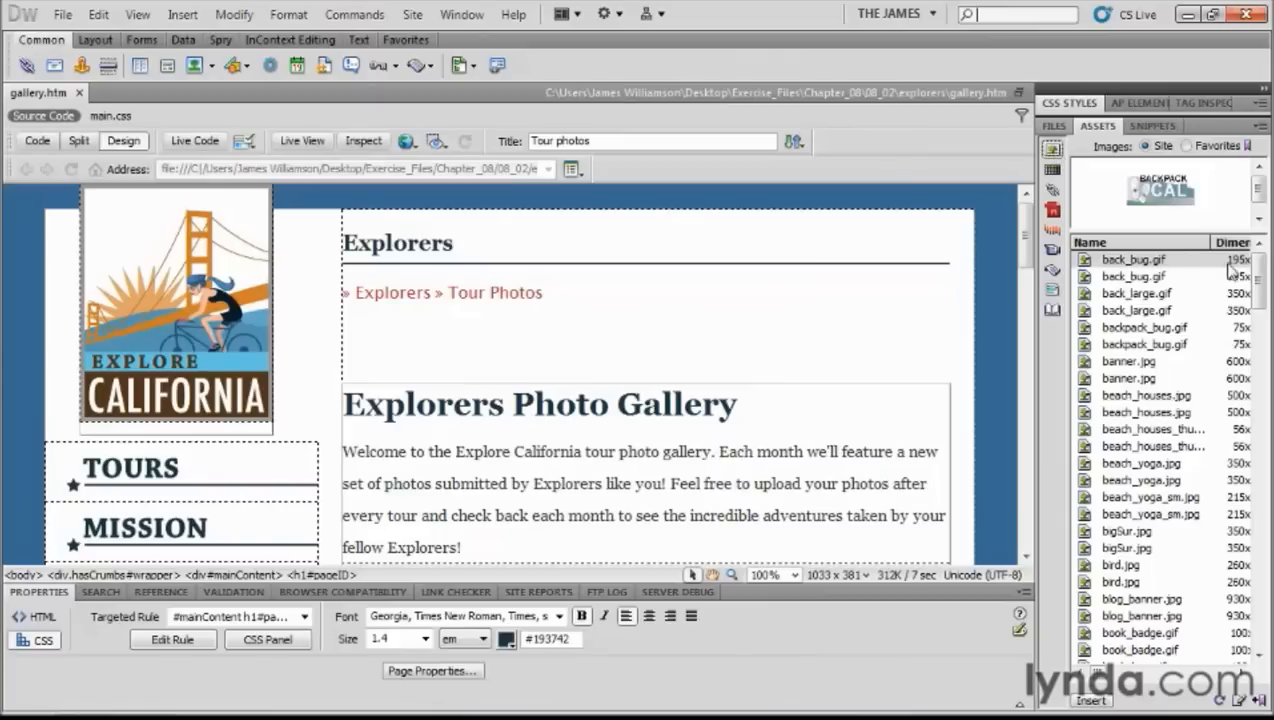
Step: Look through the site's image assets and preview calm_bug.gif
mouse_move(1262, 275)
left_mouse_down()
mouse_move(1265, 455)
mouse_move(1262, 268)
left_mouse_up()
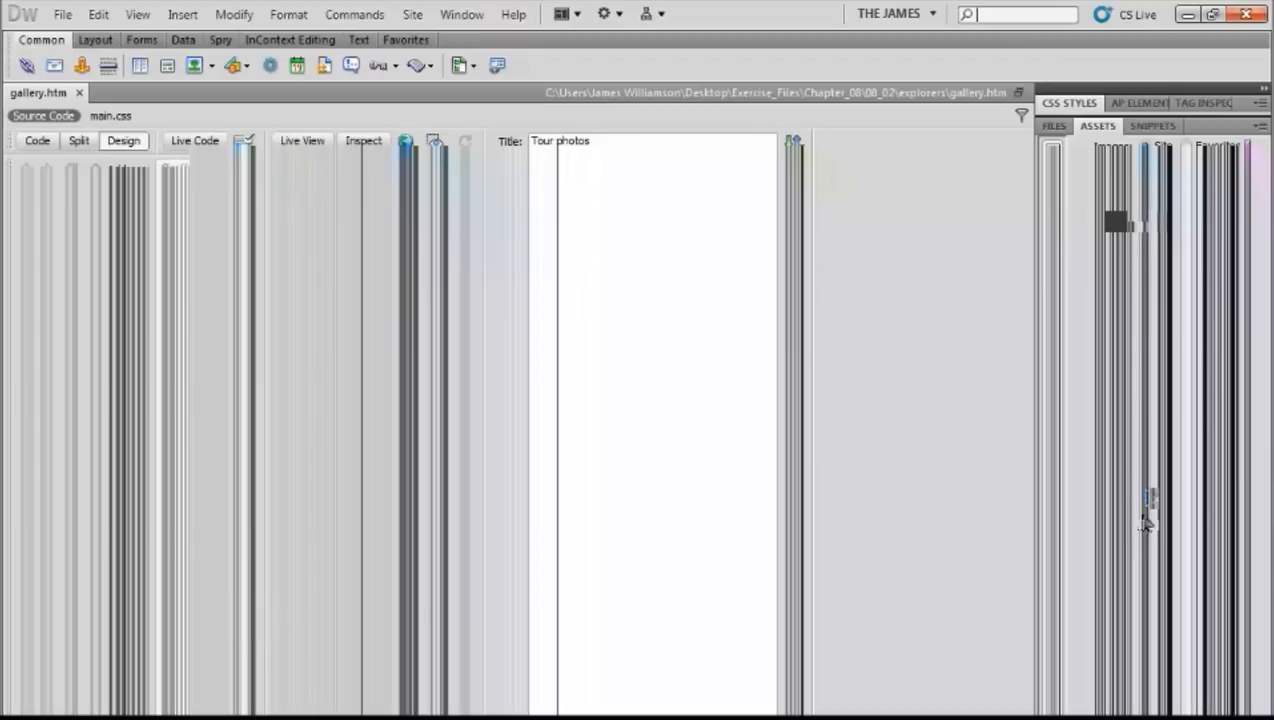
left_click_drag(1264, 275, 1265, 337)
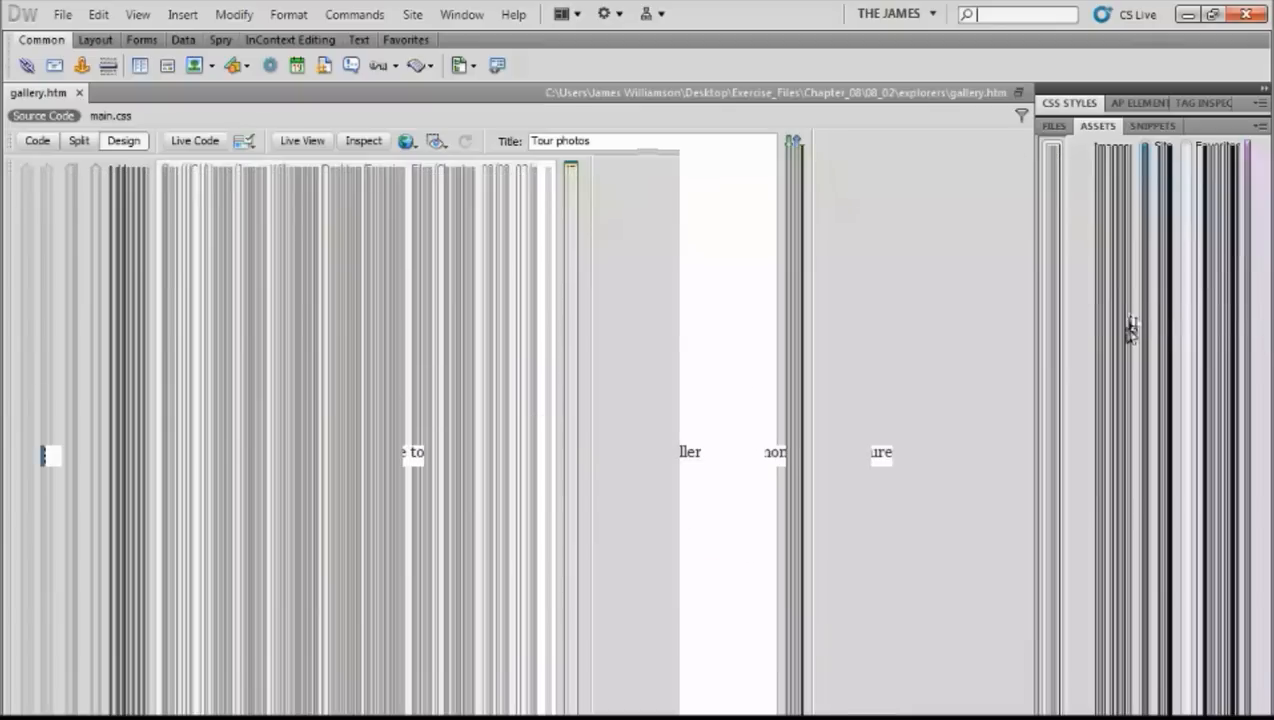
left_click(1128, 324)
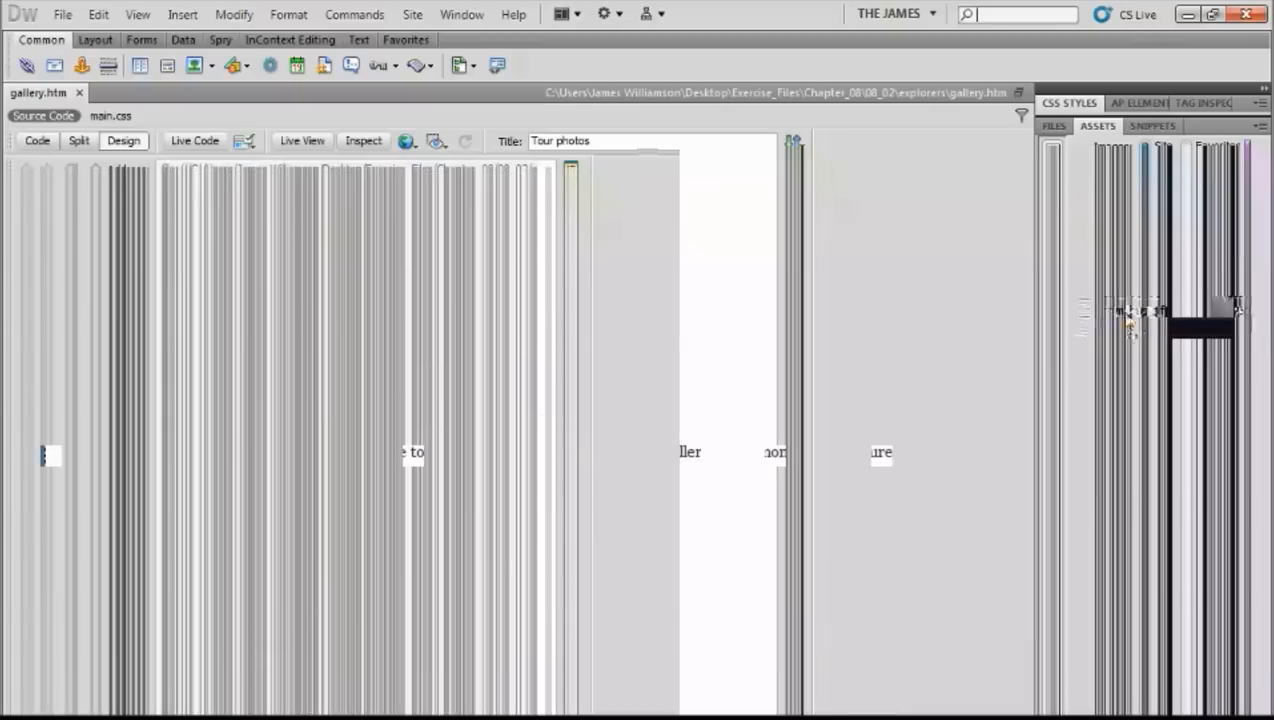
left_click(1126, 309)
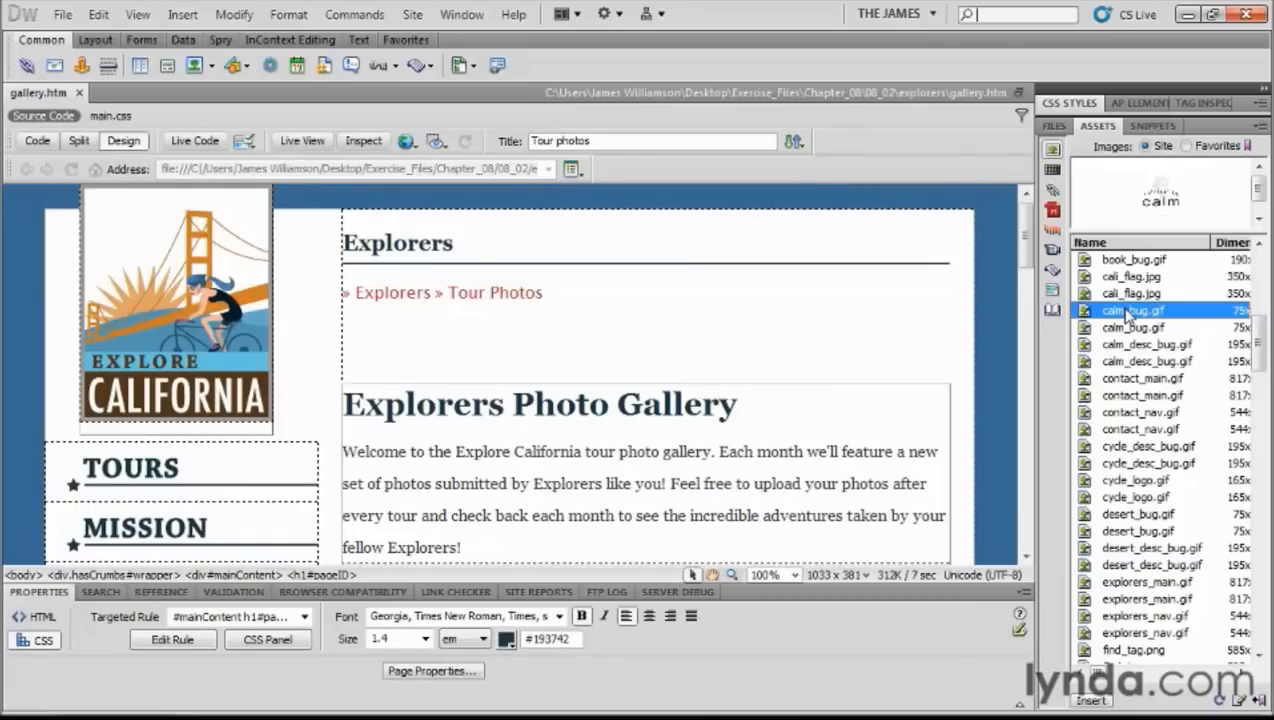
left_click_drag(1258, 335, 1260, 464)
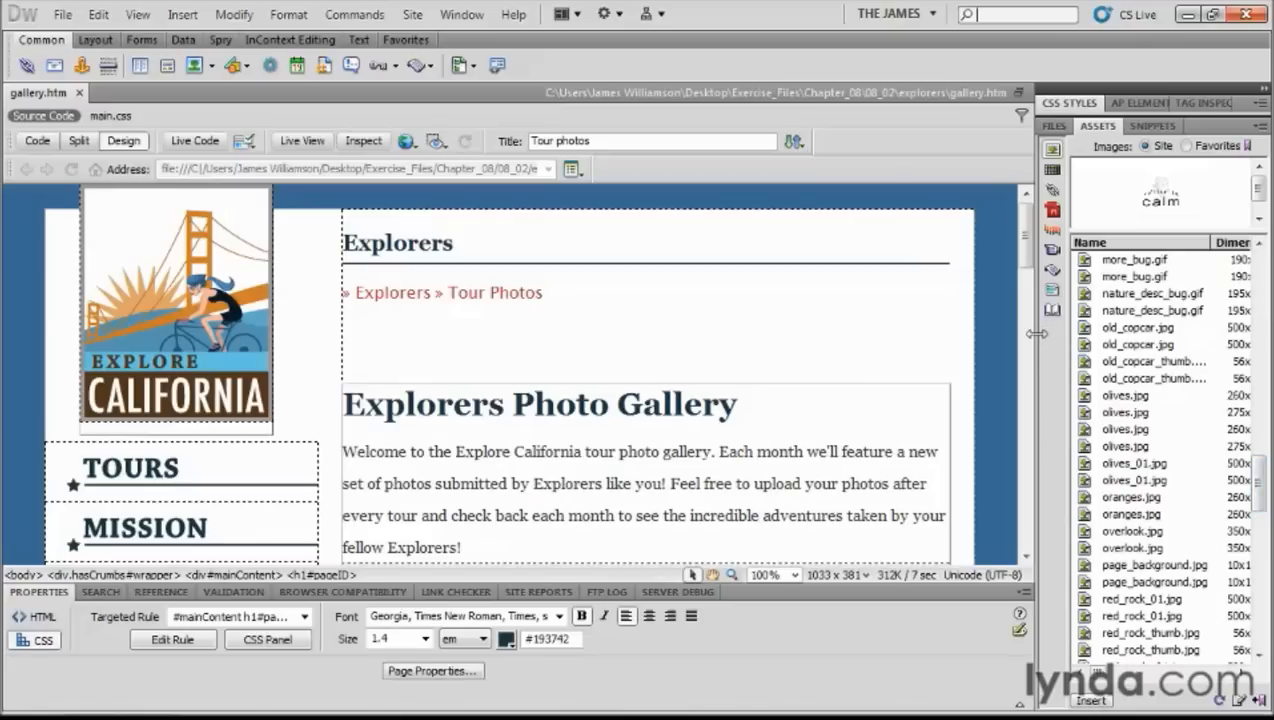
Step: Widen the assets list to show all its columns and sort the images by full path
left_click_drag(1037, 333, 667, 329)
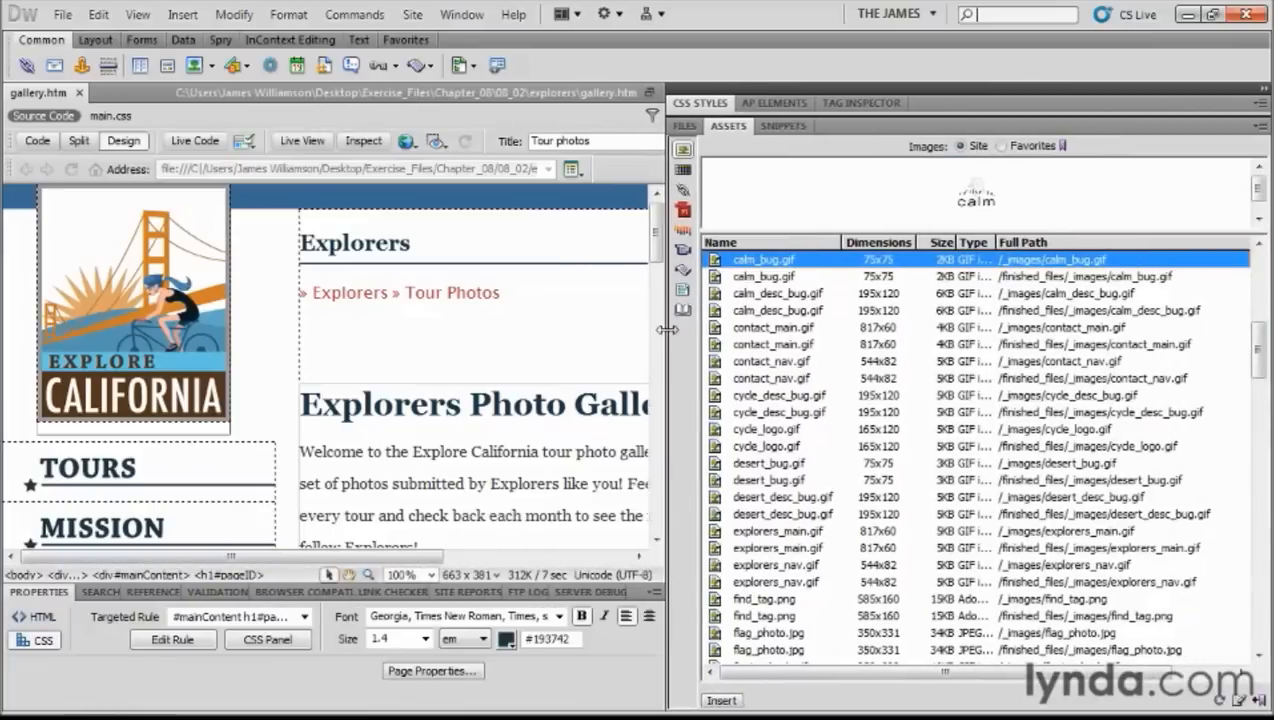
left_click(1036, 247)
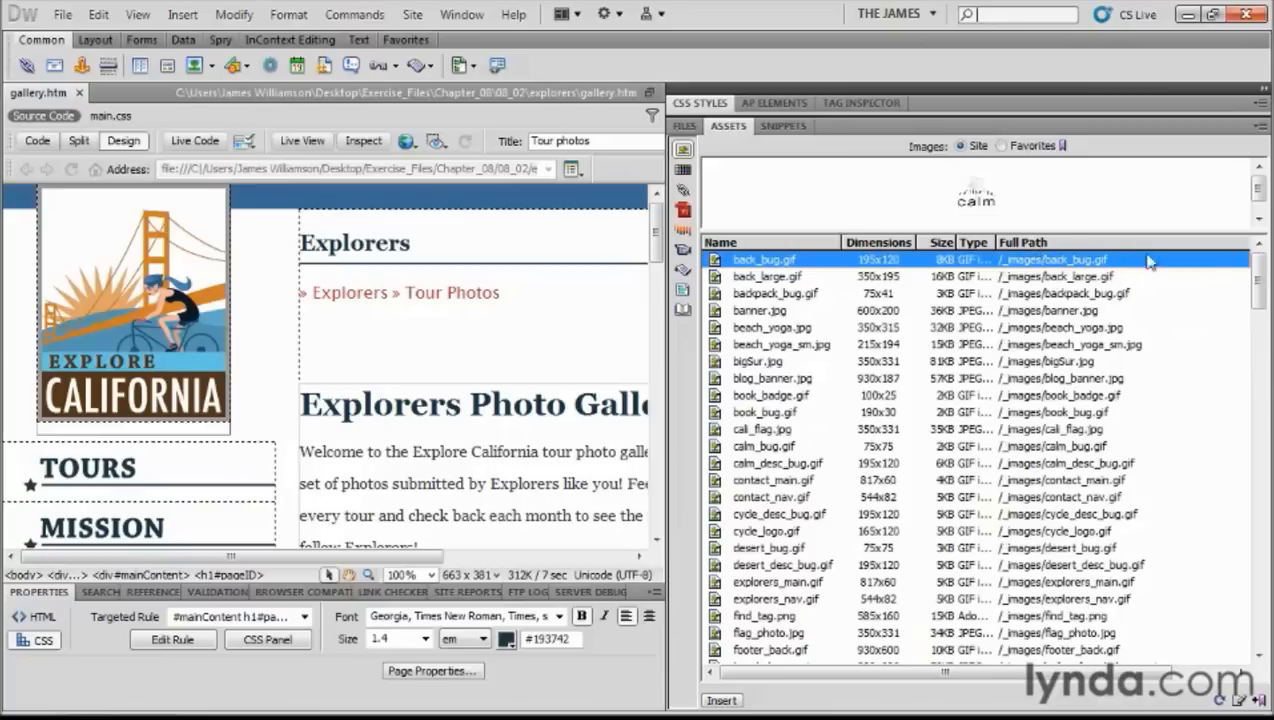
left_click_drag(1259, 276, 1262, 440)
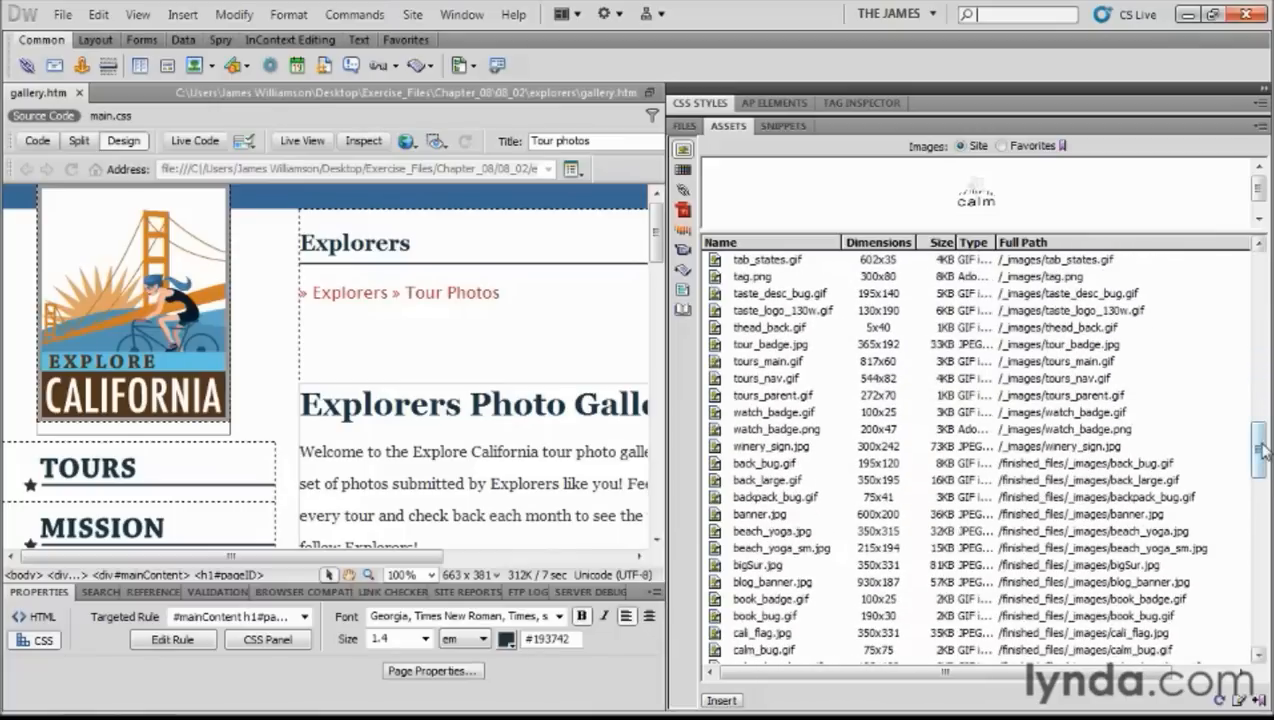
scroll(1256, 455, "down", 3)
left_click_drag(1261, 459, 1262, 262)
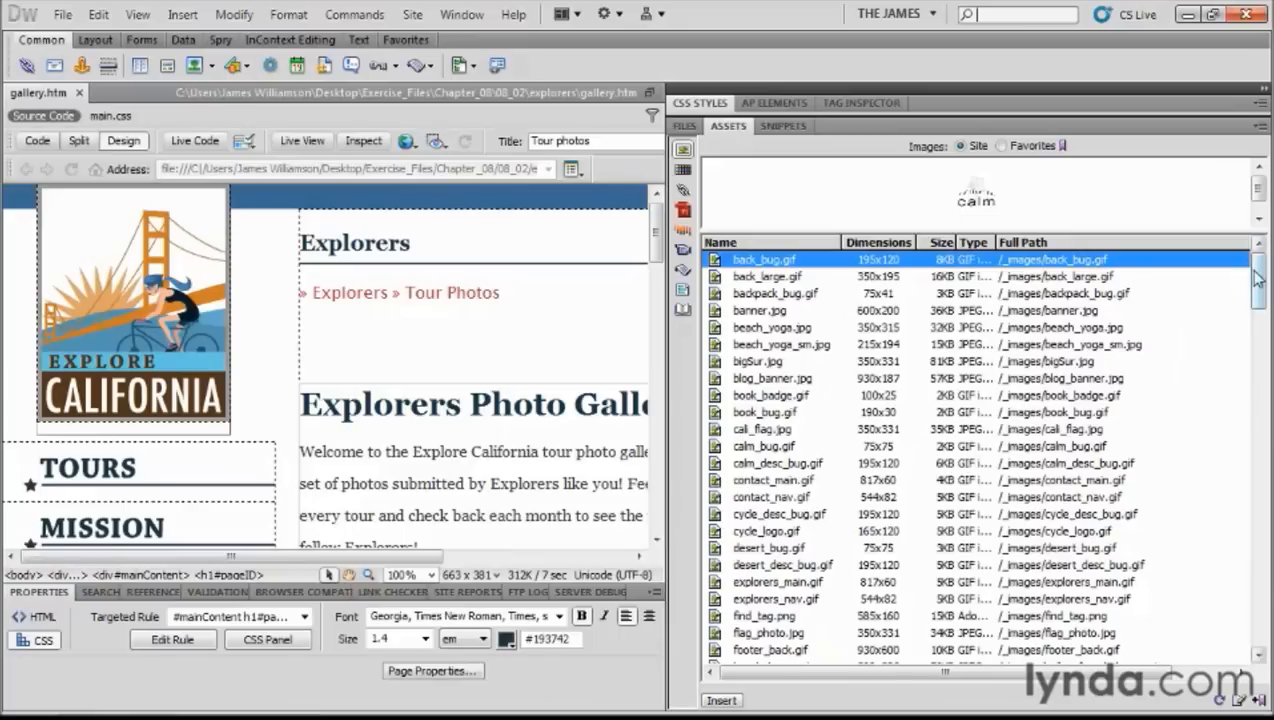
left_click_drag(1258, 281, 1263, 313)
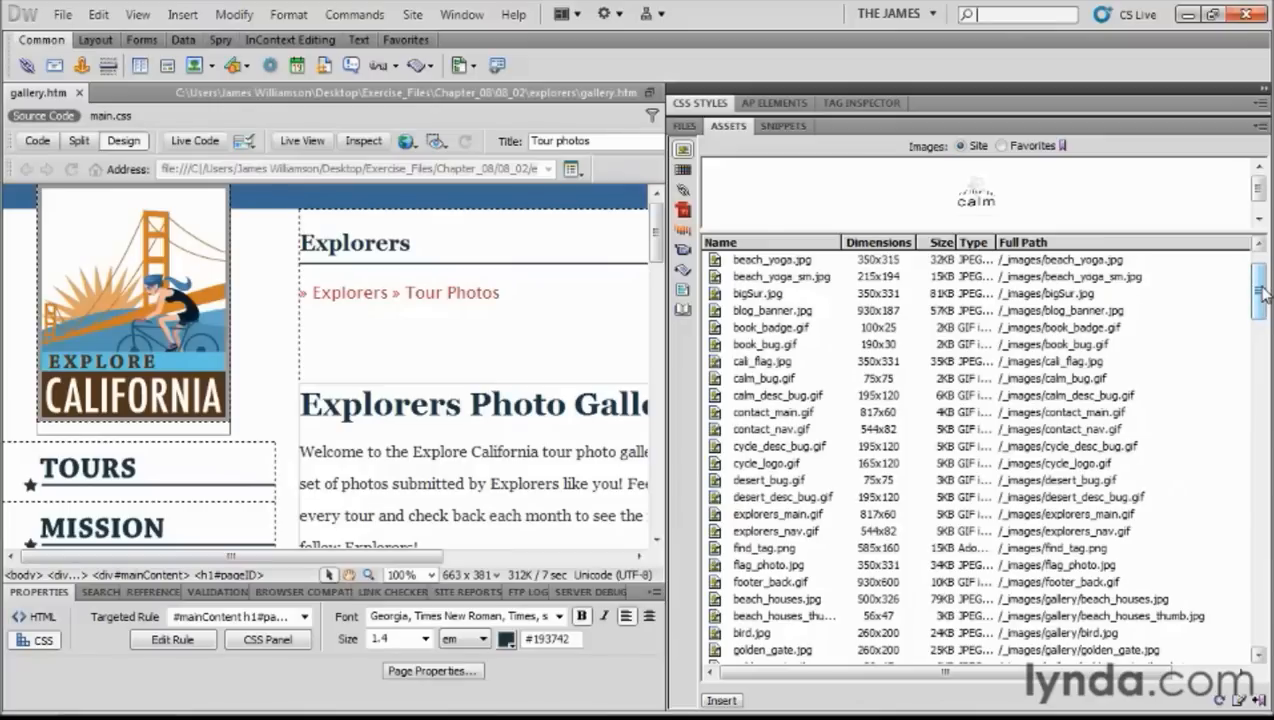
scroll(1262, 290, "up", 1)
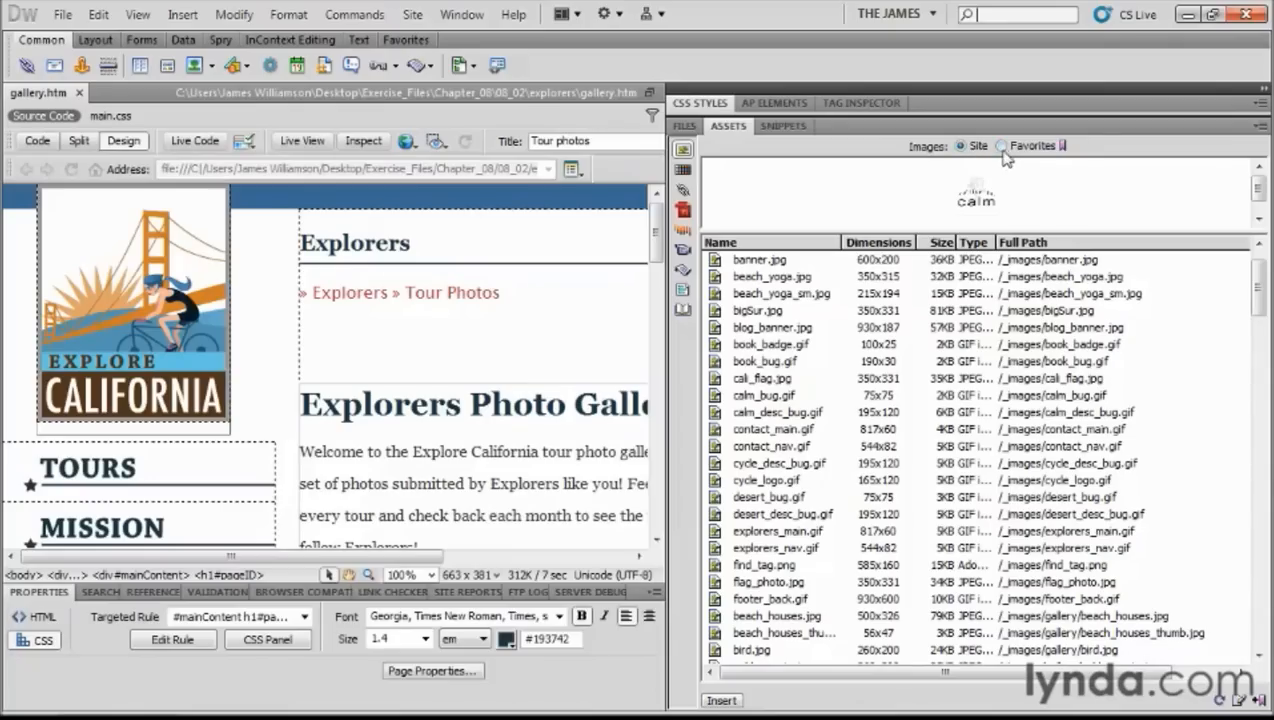
Step: Check the image favorites, add bird.jpg from the site list to them and suppress further confirmation messages
left_click(1001, 147)
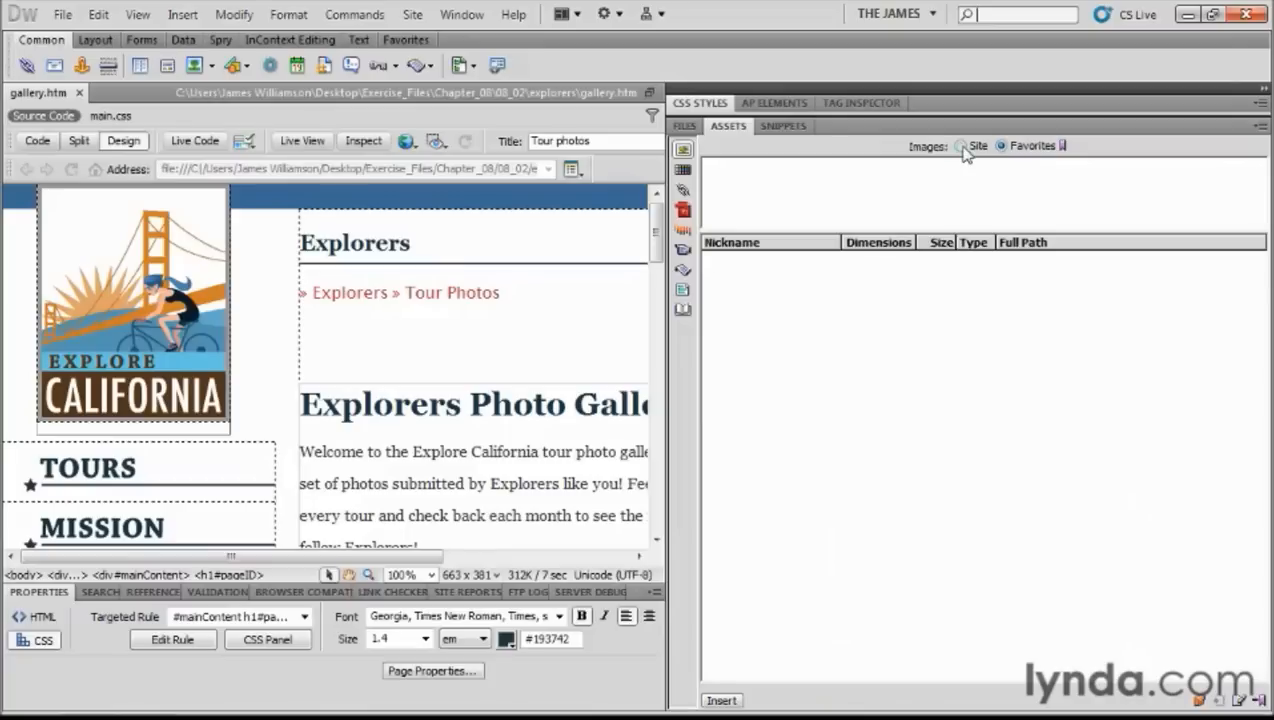
left_click(961, 147)
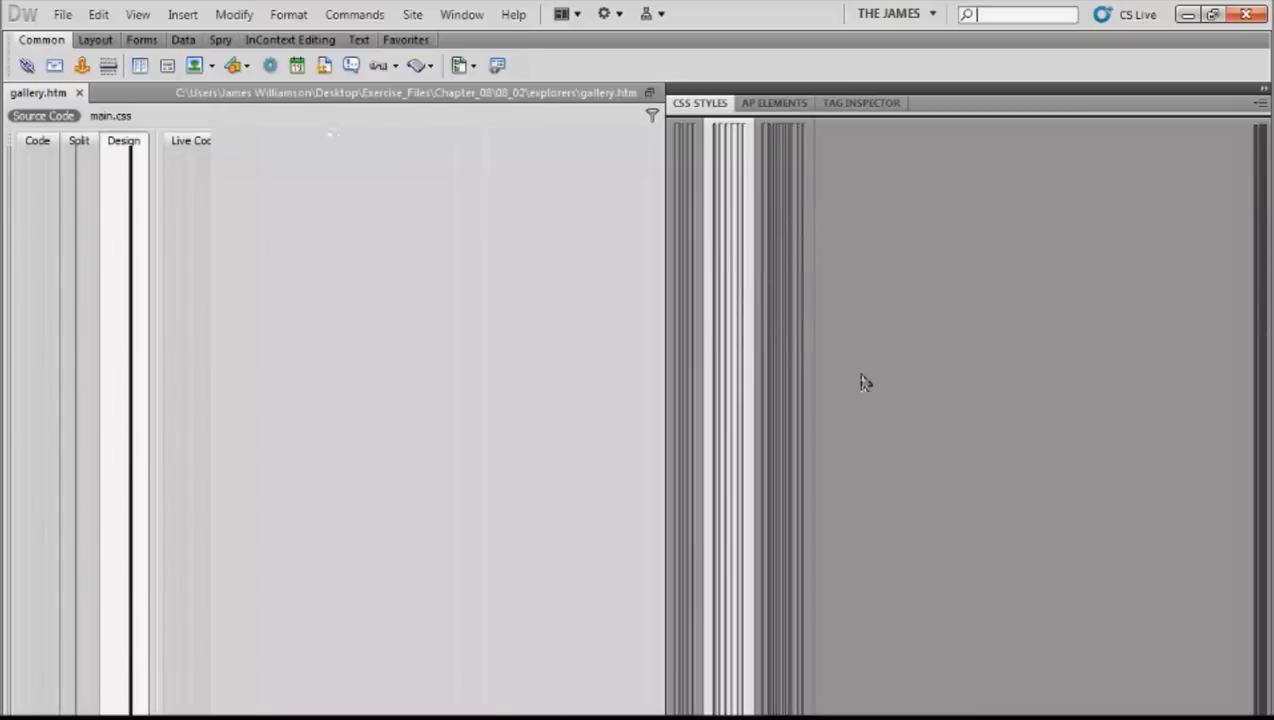
left_click(779, 502)
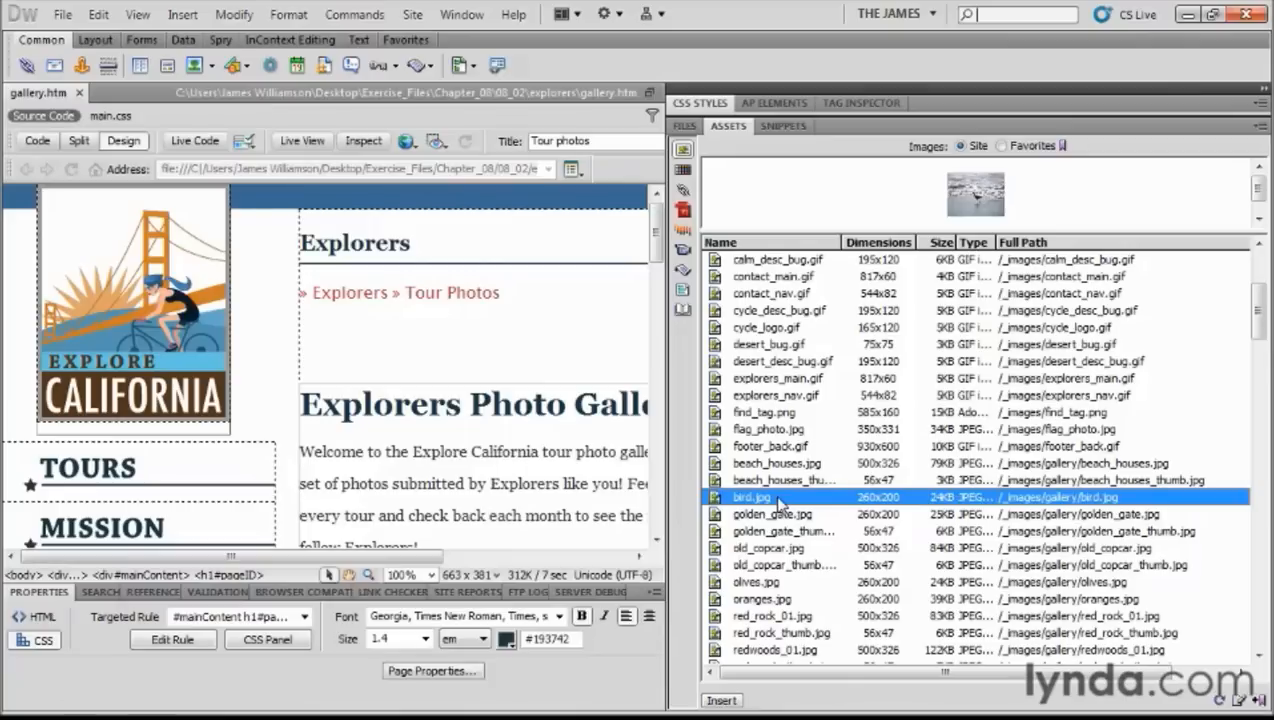
right_click(777, 496)
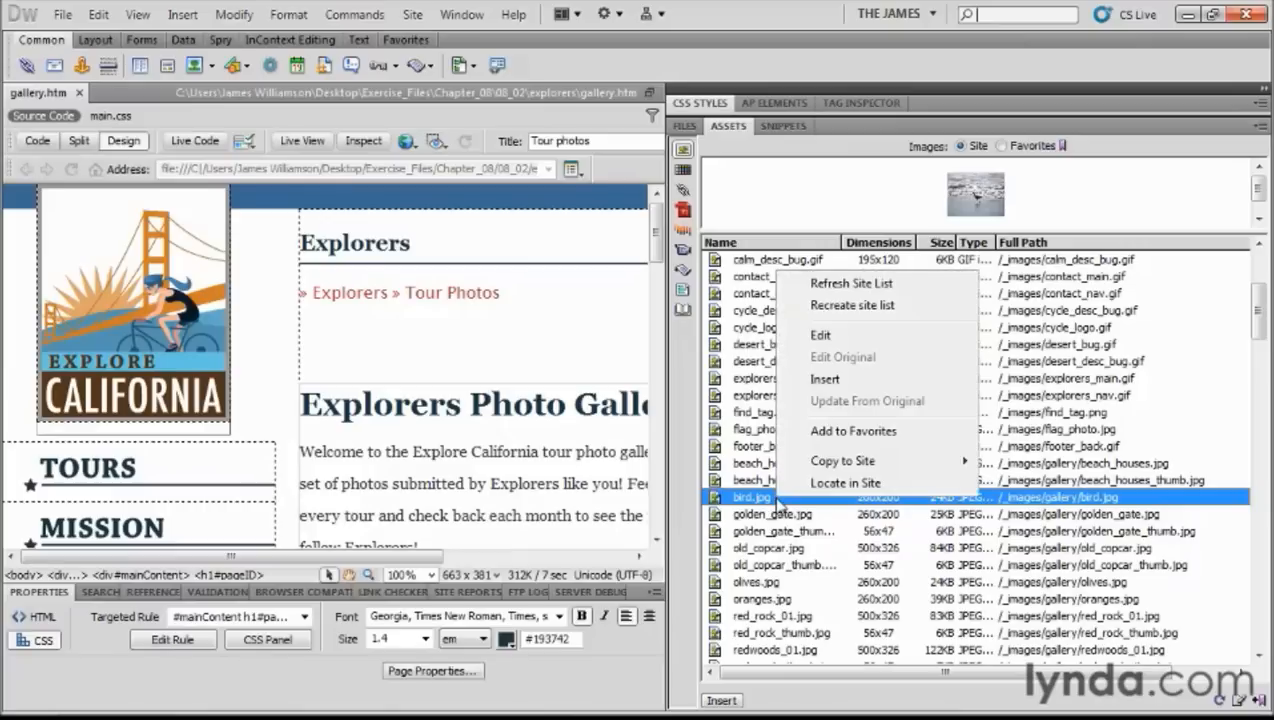
left_click(832, 431)
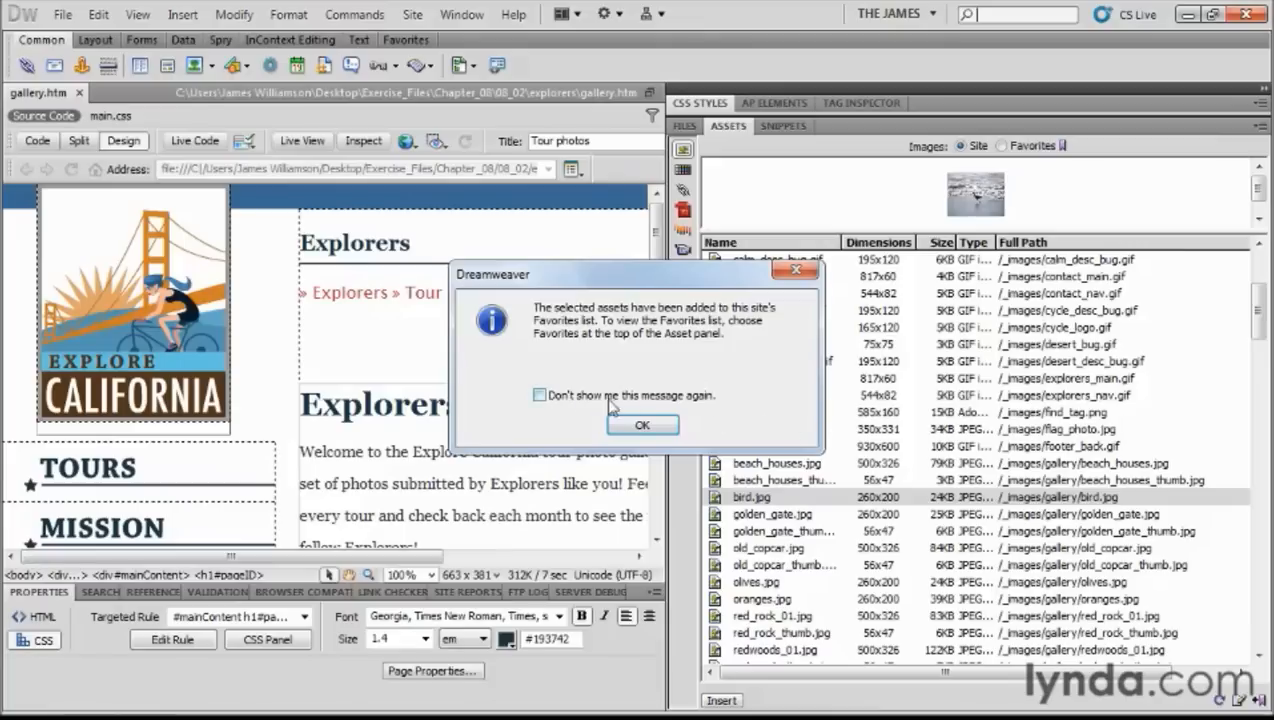
left_click(539, 395)
left_click(642, 424)
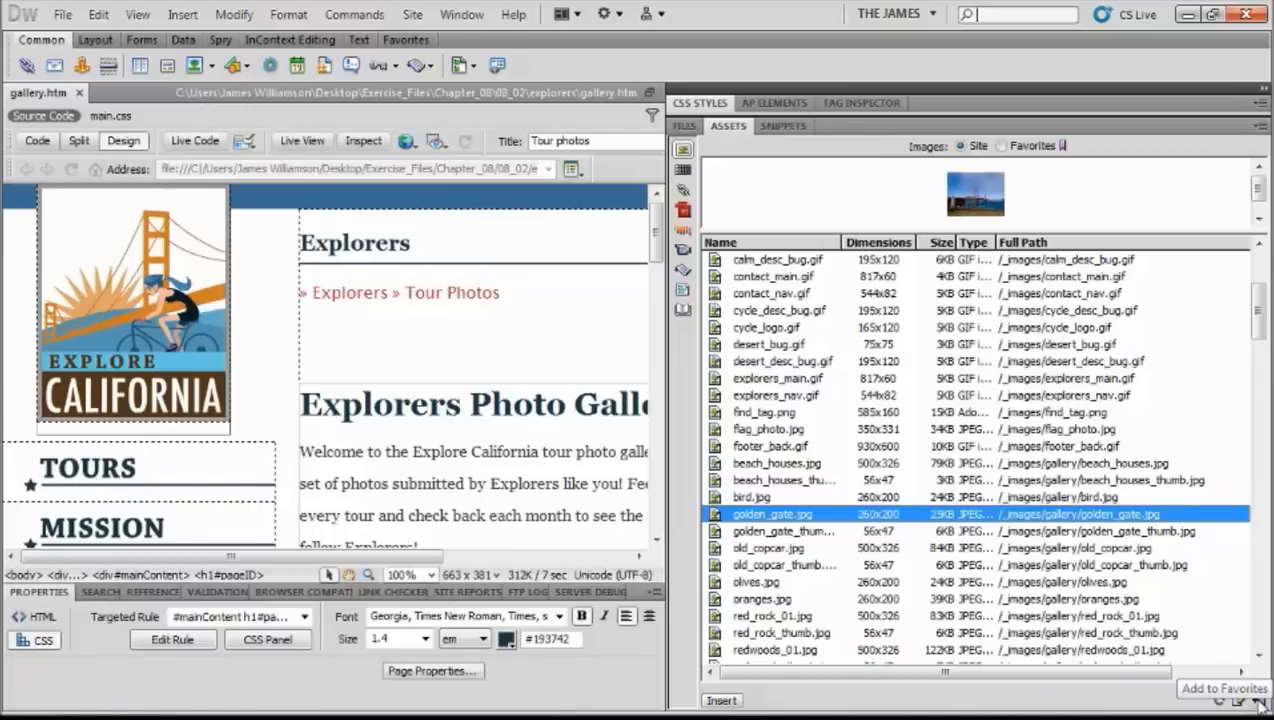
Step: Add golden_gate.jpg to the image favorites and display the favorites list
left_click(1260, 703)
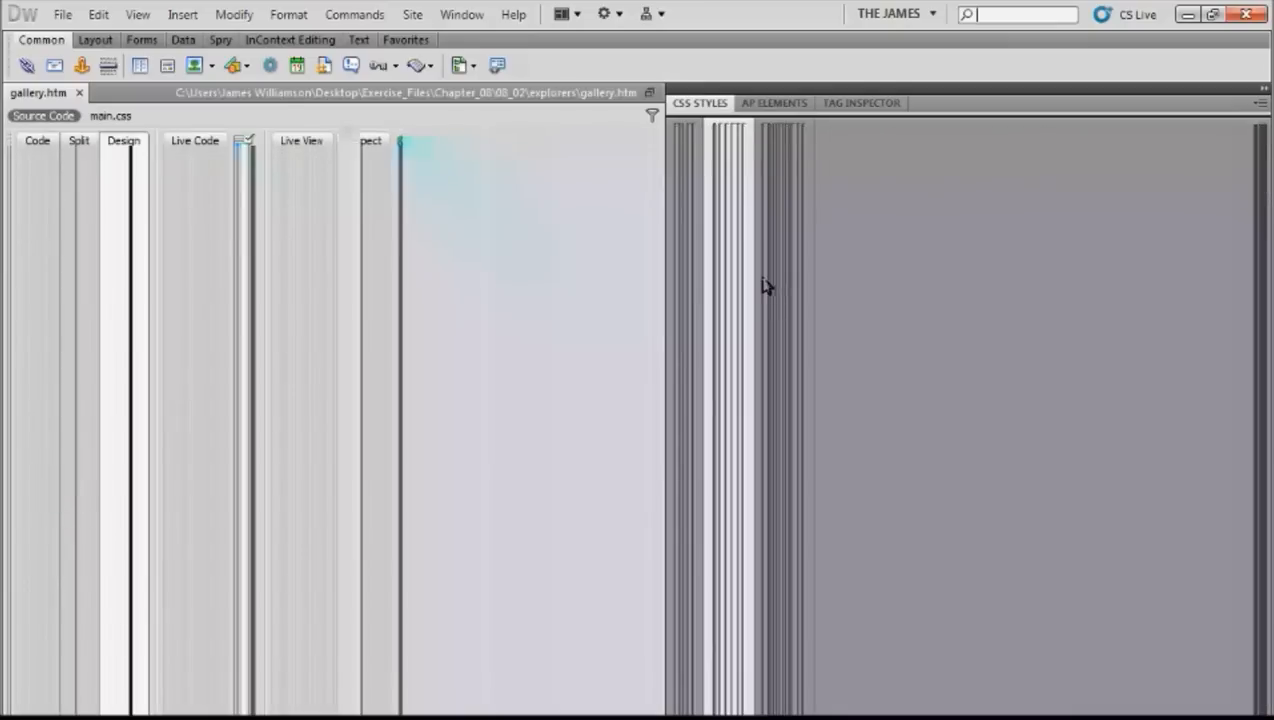
left_click(956, 149)
left_click(1005, 152)
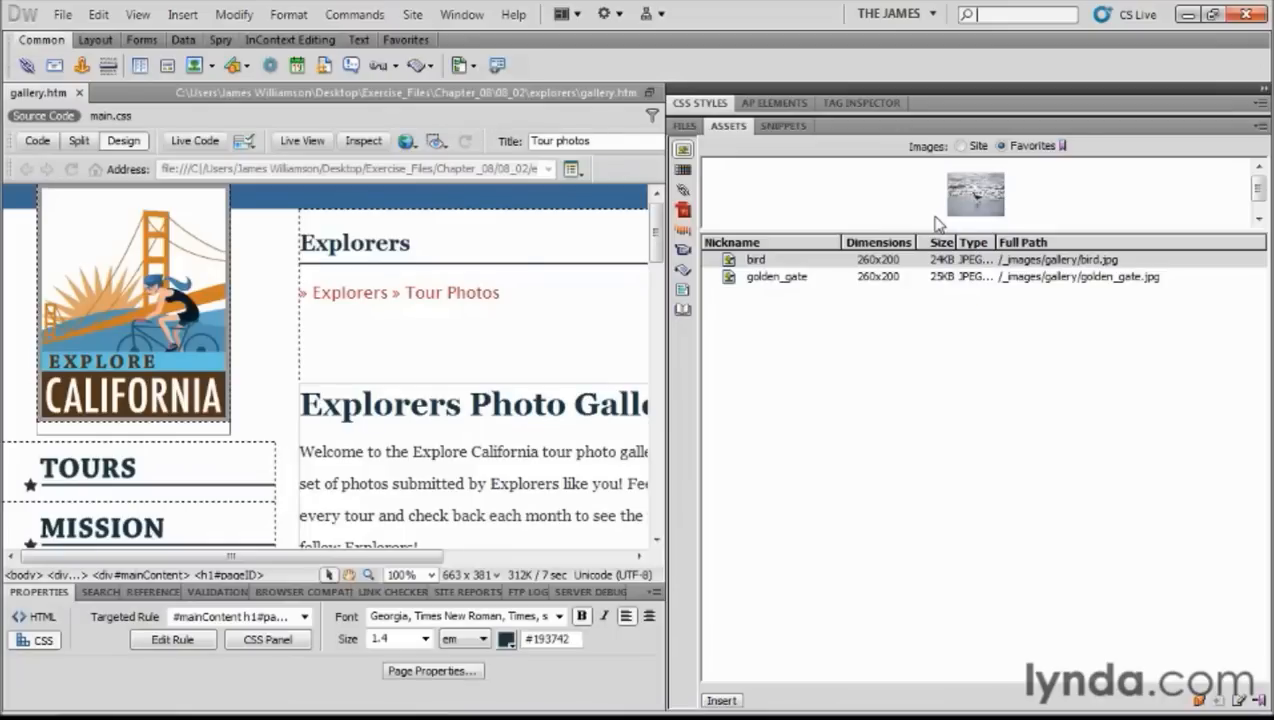
Step: Change the nickname of the favorite bird image to bird_large
left_click(762, 266)
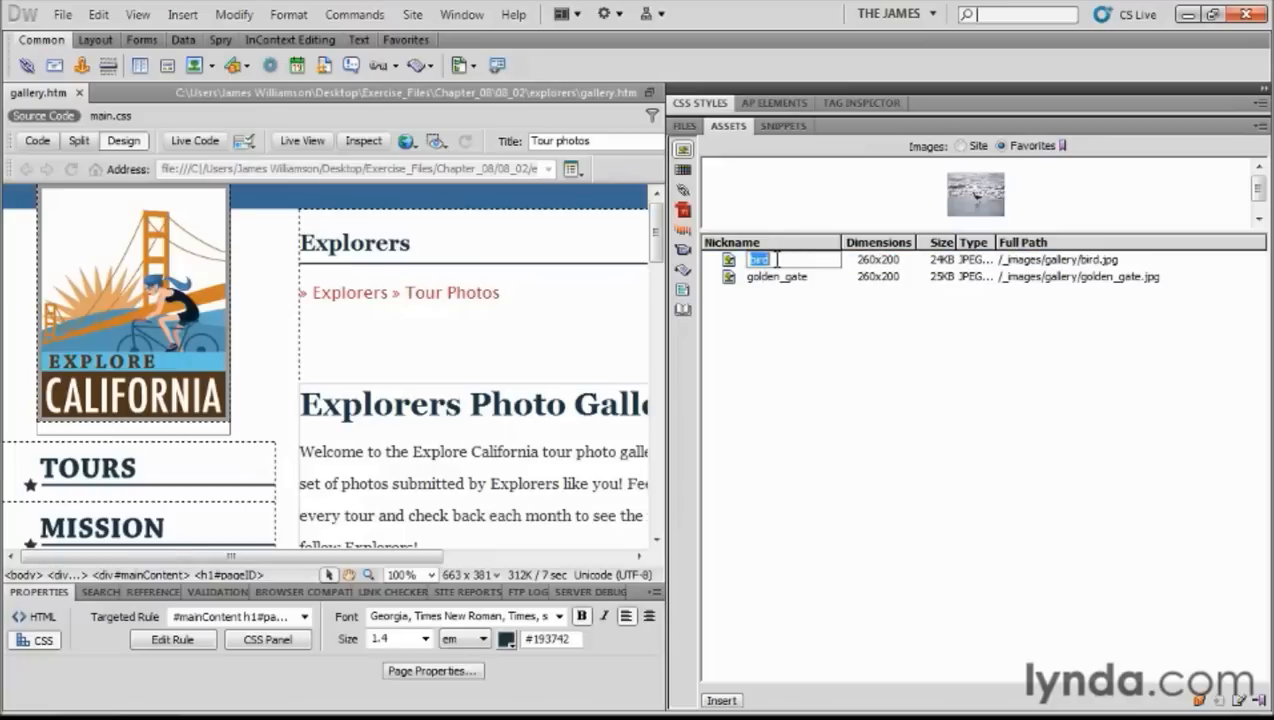
type("b")
type("ird")
type("_image")
key("Return")
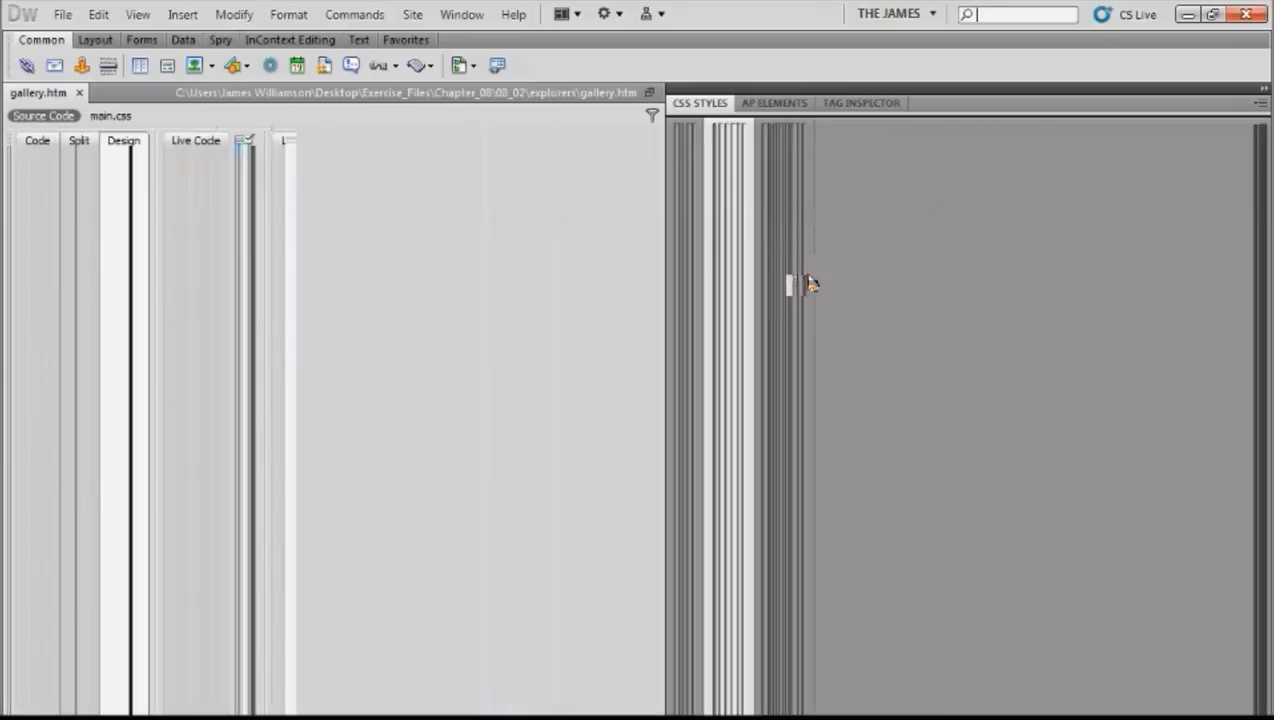
Step: Change the nickname of the favorite golden_gate image to gate_large
left_click(773, 284)
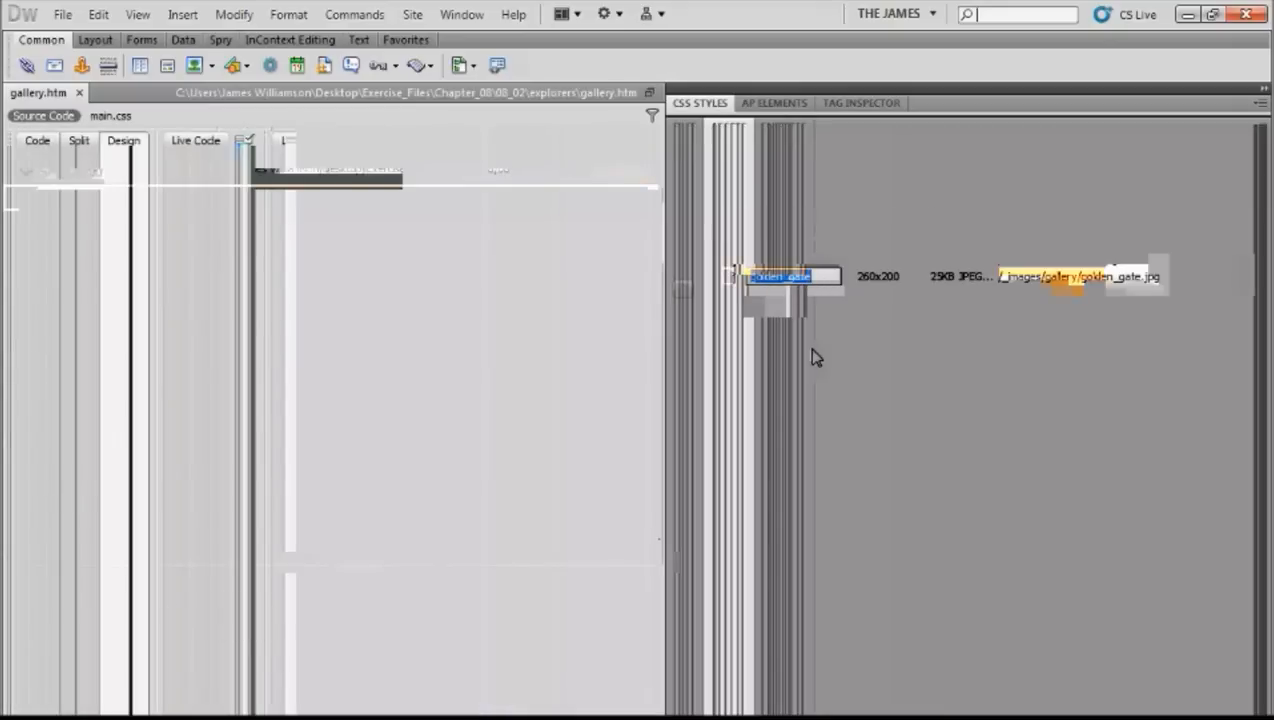
type("gate")
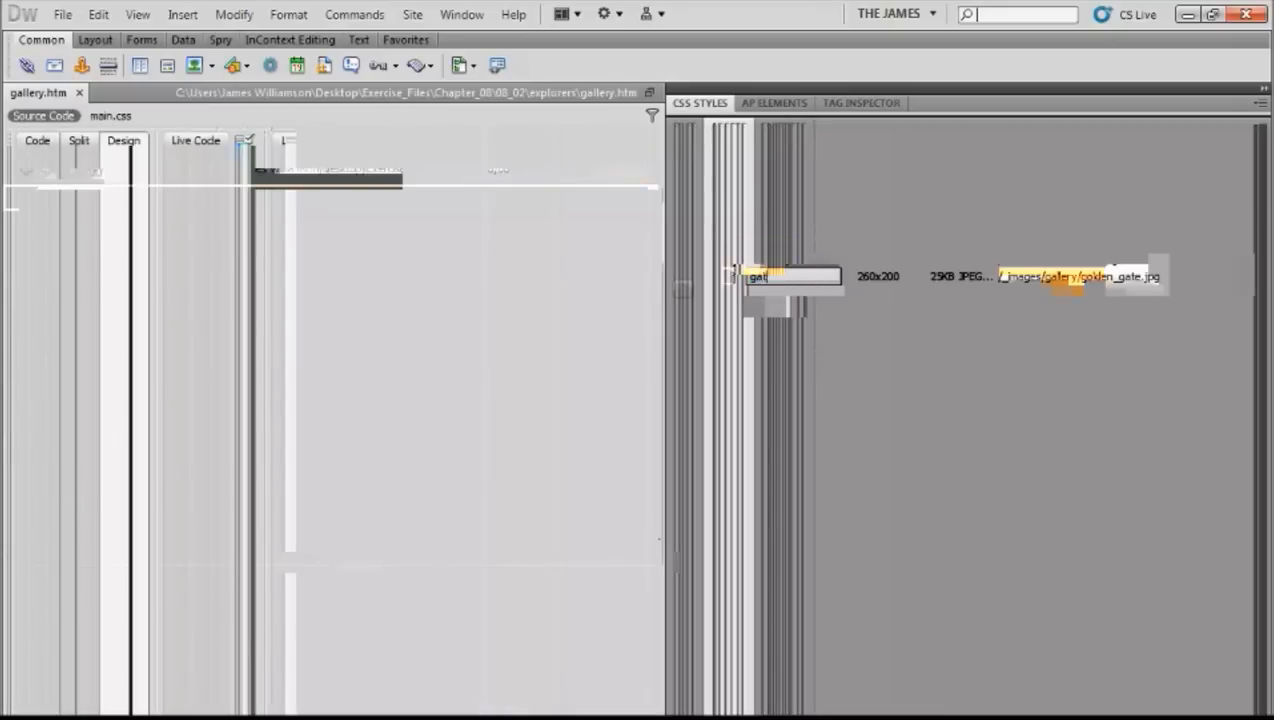
type("_large")
key("Return")
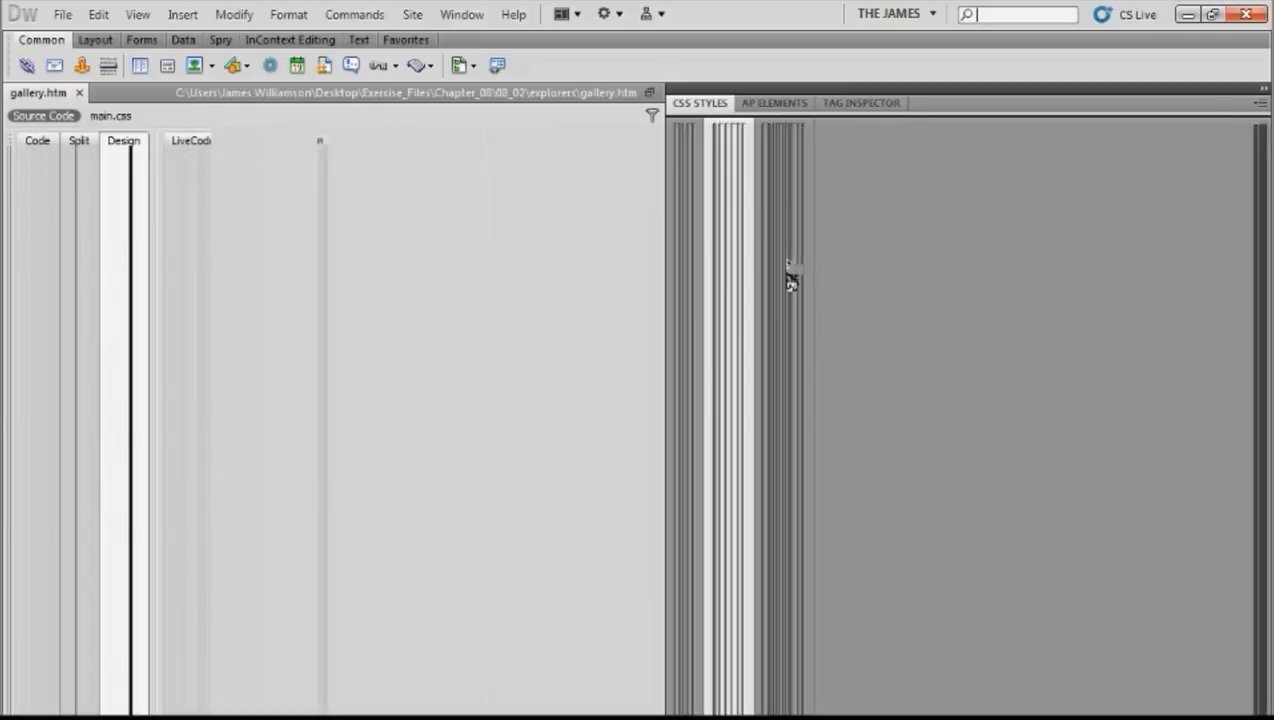
Step: Select both the bird_large and gate_large images and remove them from the favorites
left_click(788, 276)
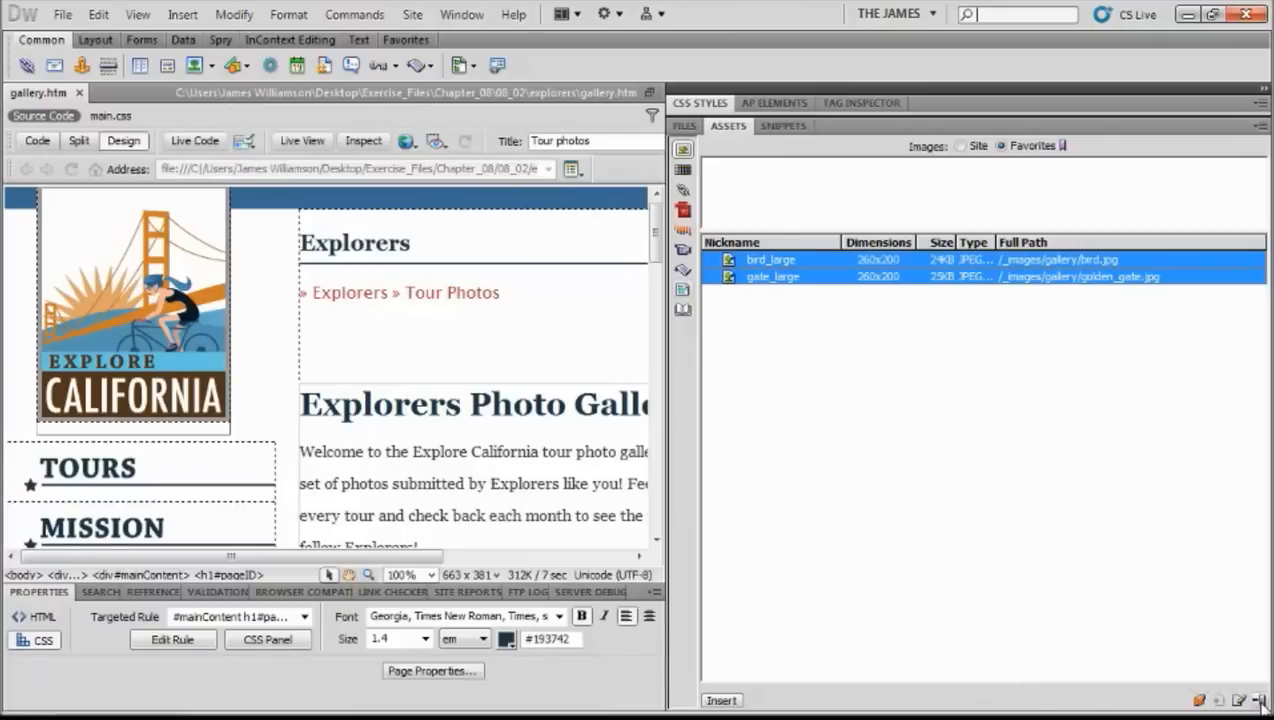
left_click(1259, 701)
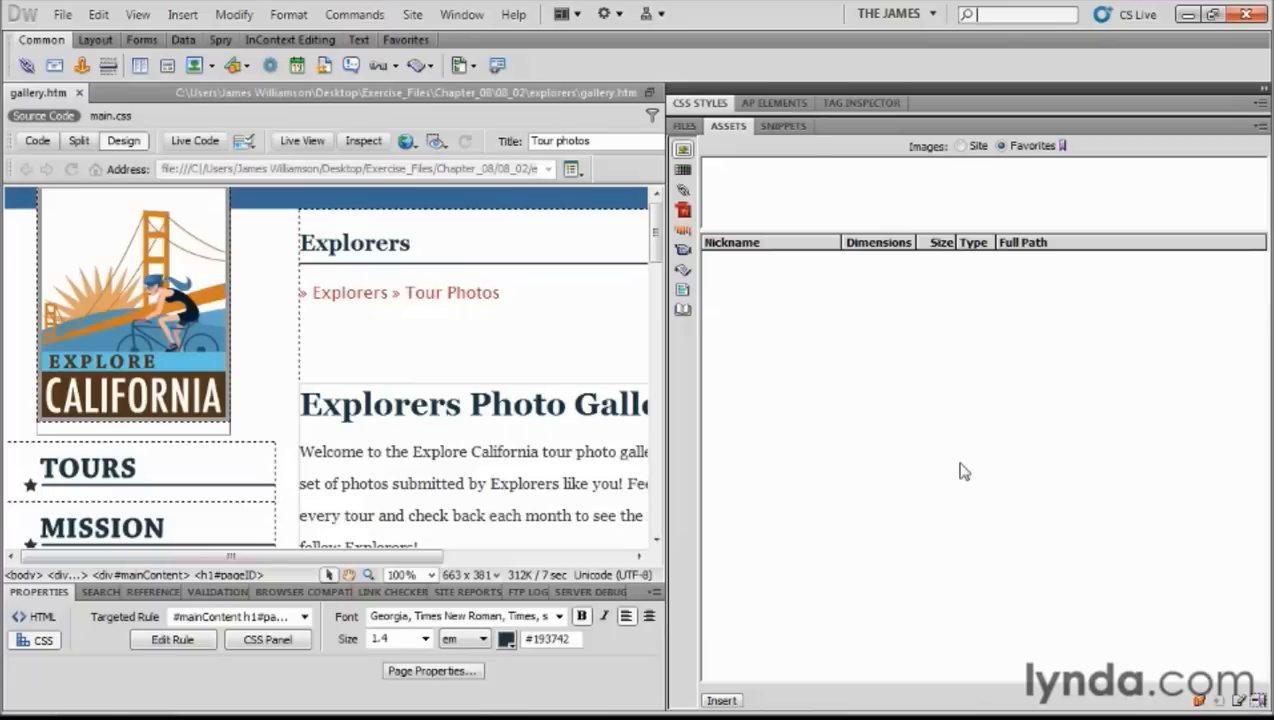
Step: Add all images in the site's _images/gallery folder to the image favorites and display the favorites list
left_click(683, 127)
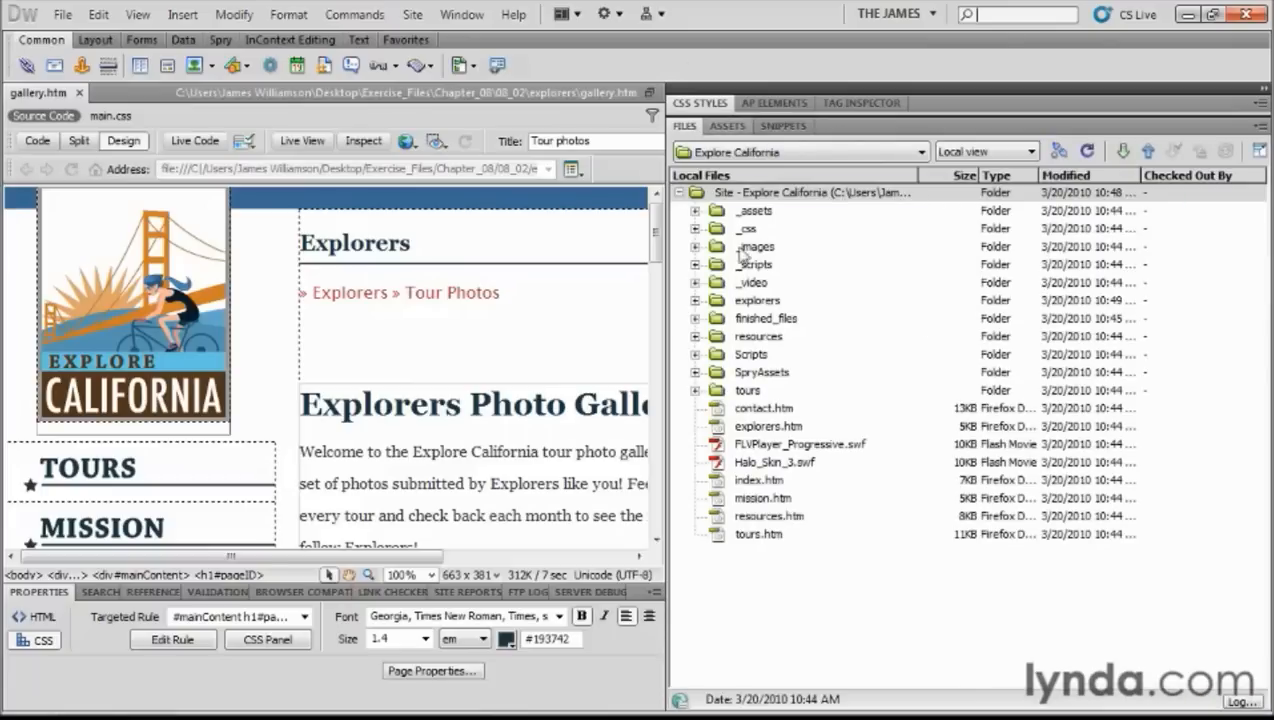
left_click(695, 247)
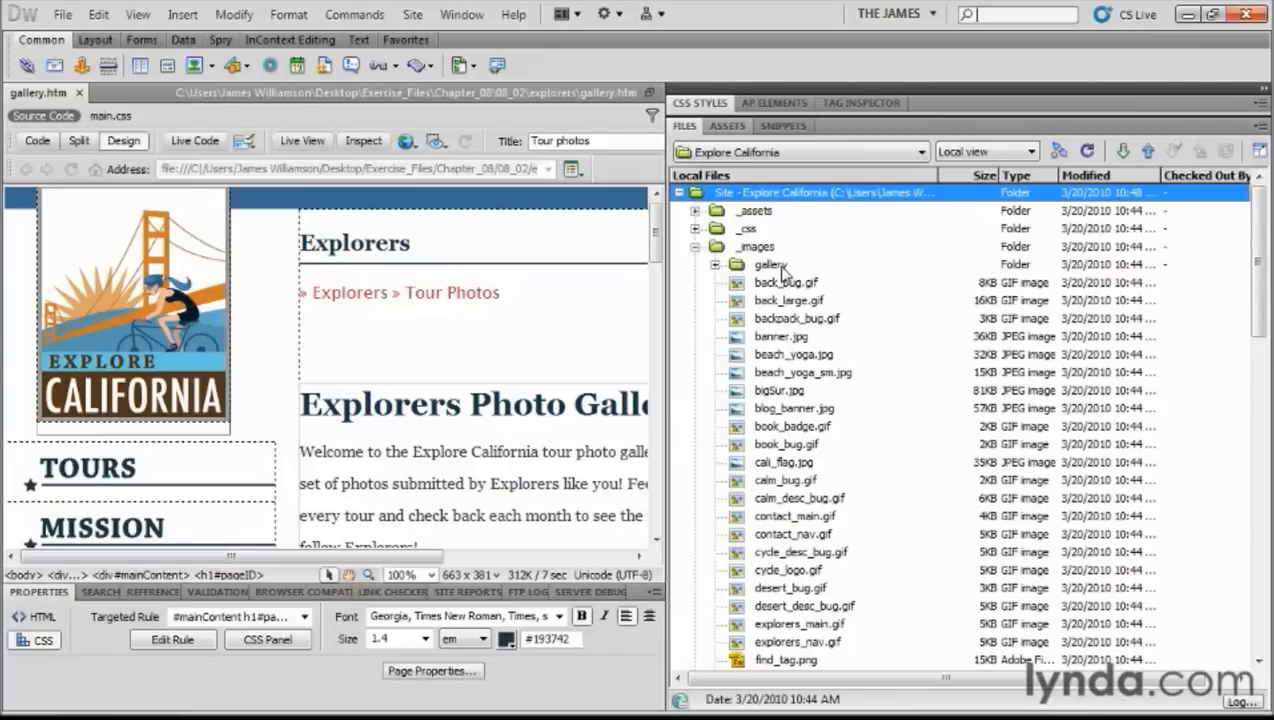
left_click(715, 264)
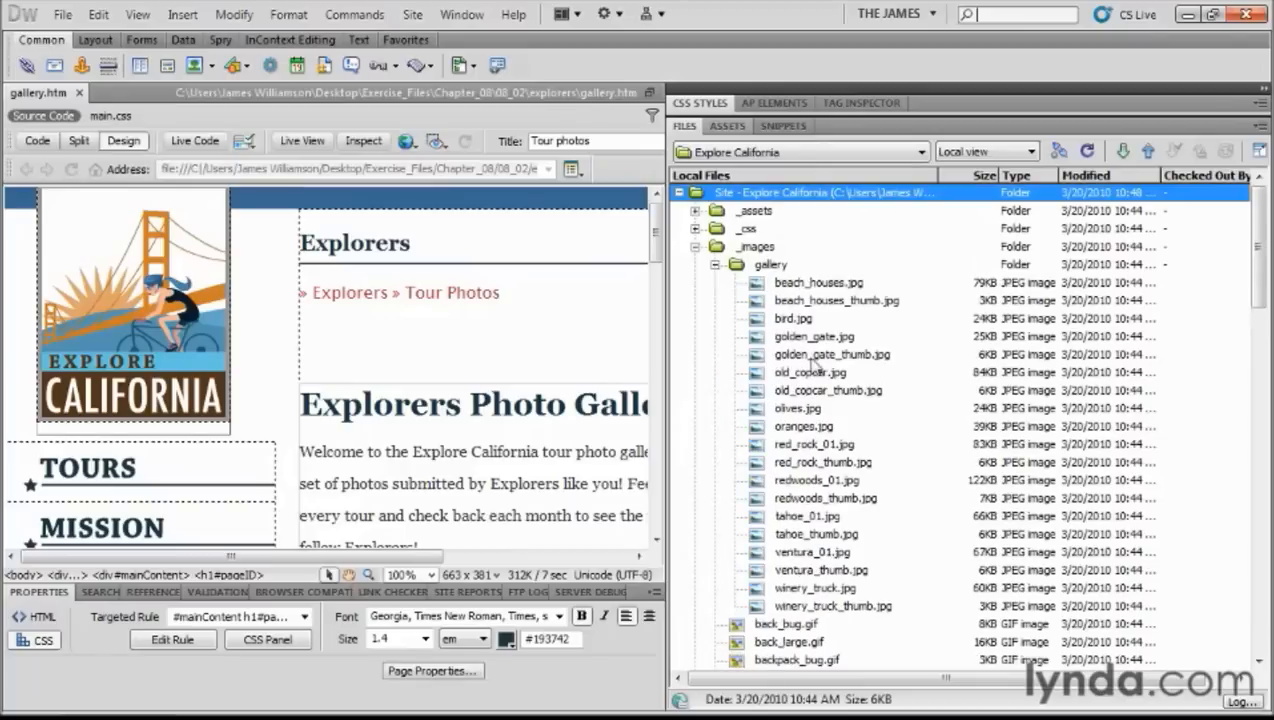
left_click(795, 284)
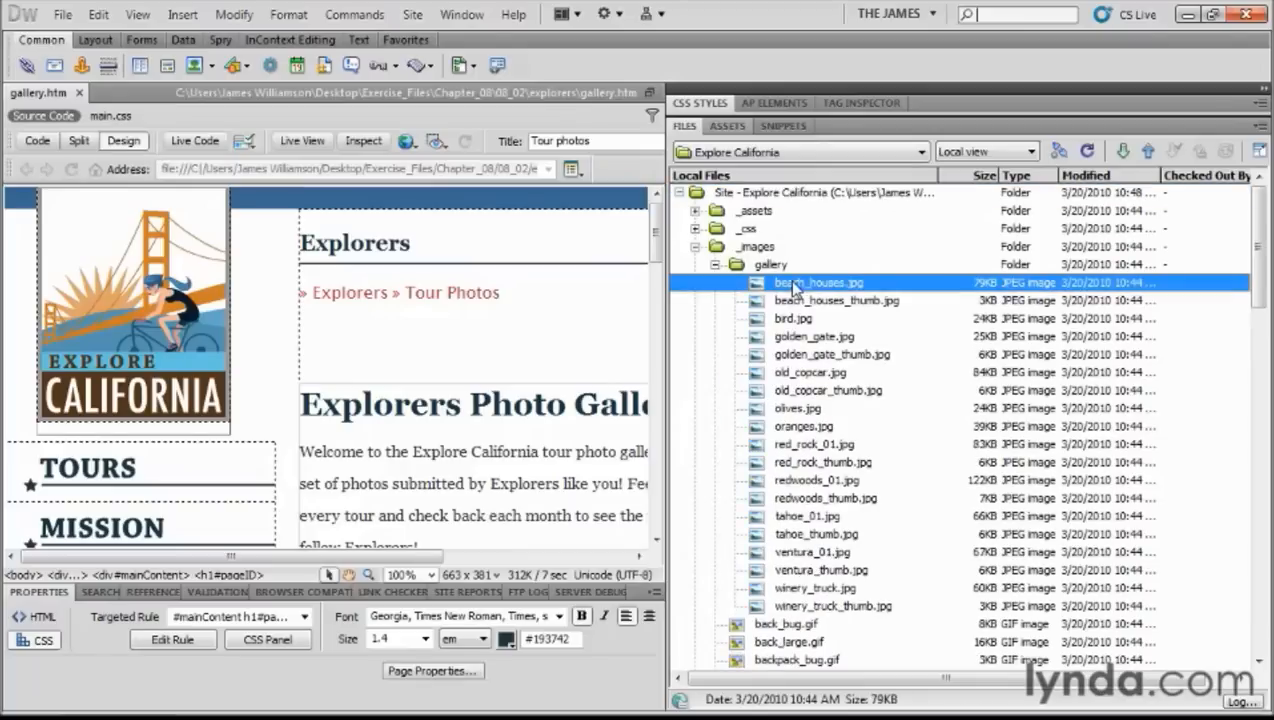
left_click(812, 606, "shift")
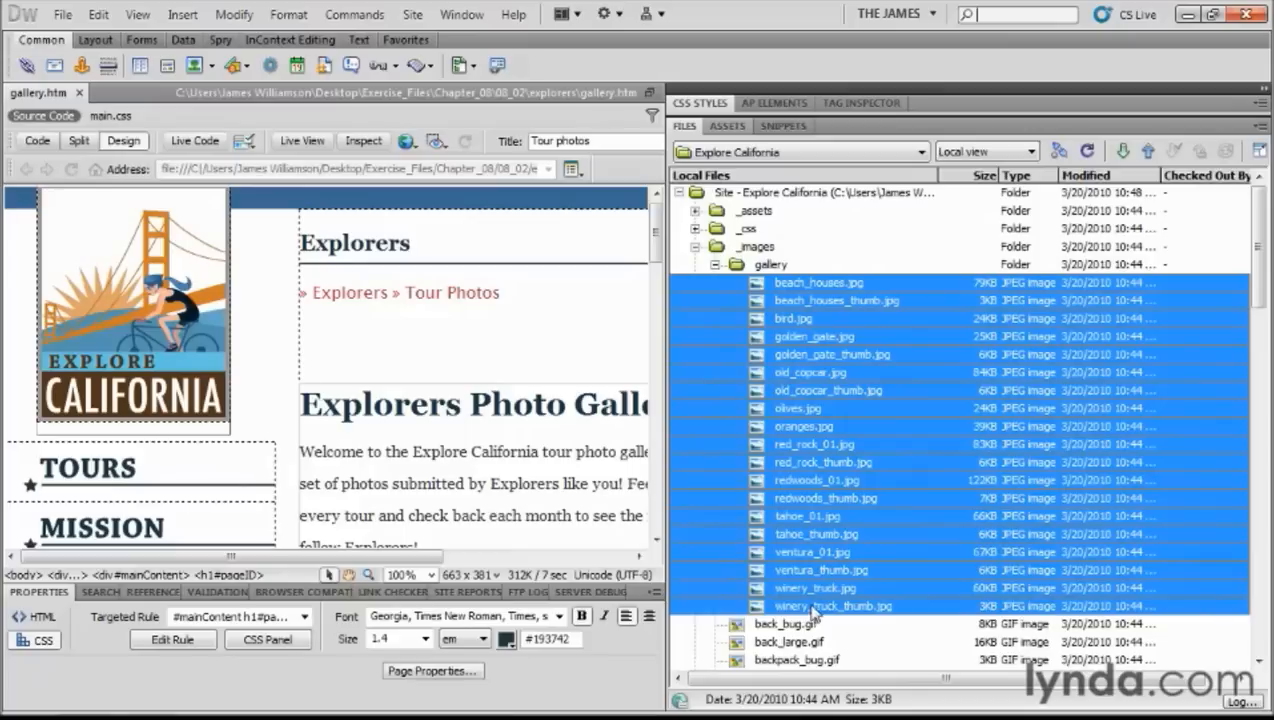
right_click(813, 291)
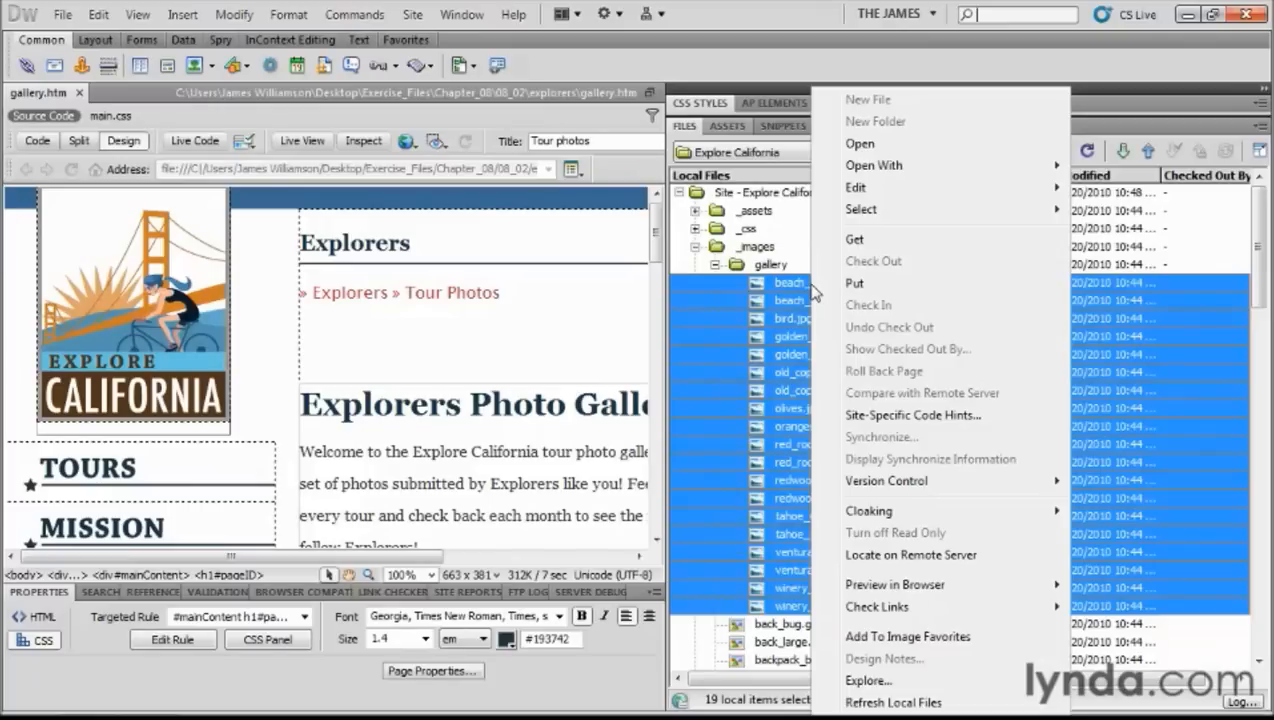
left_click(901, 638)
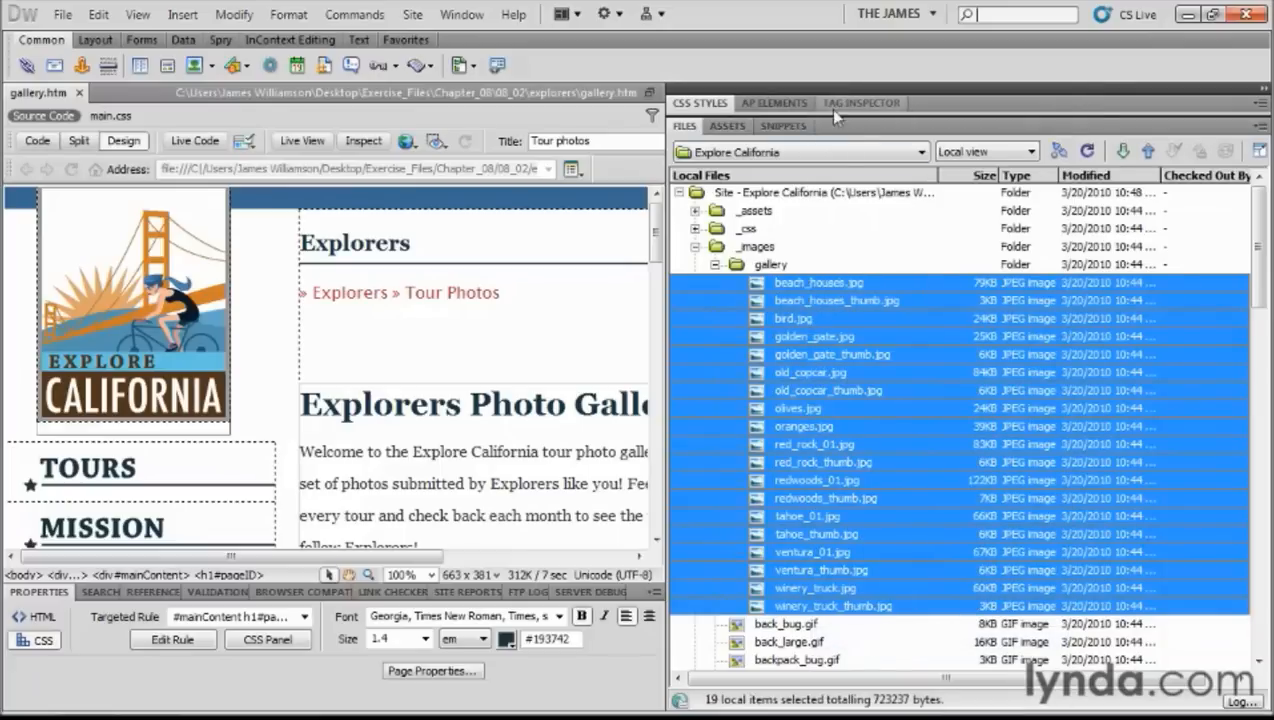
left_click(726, 128)
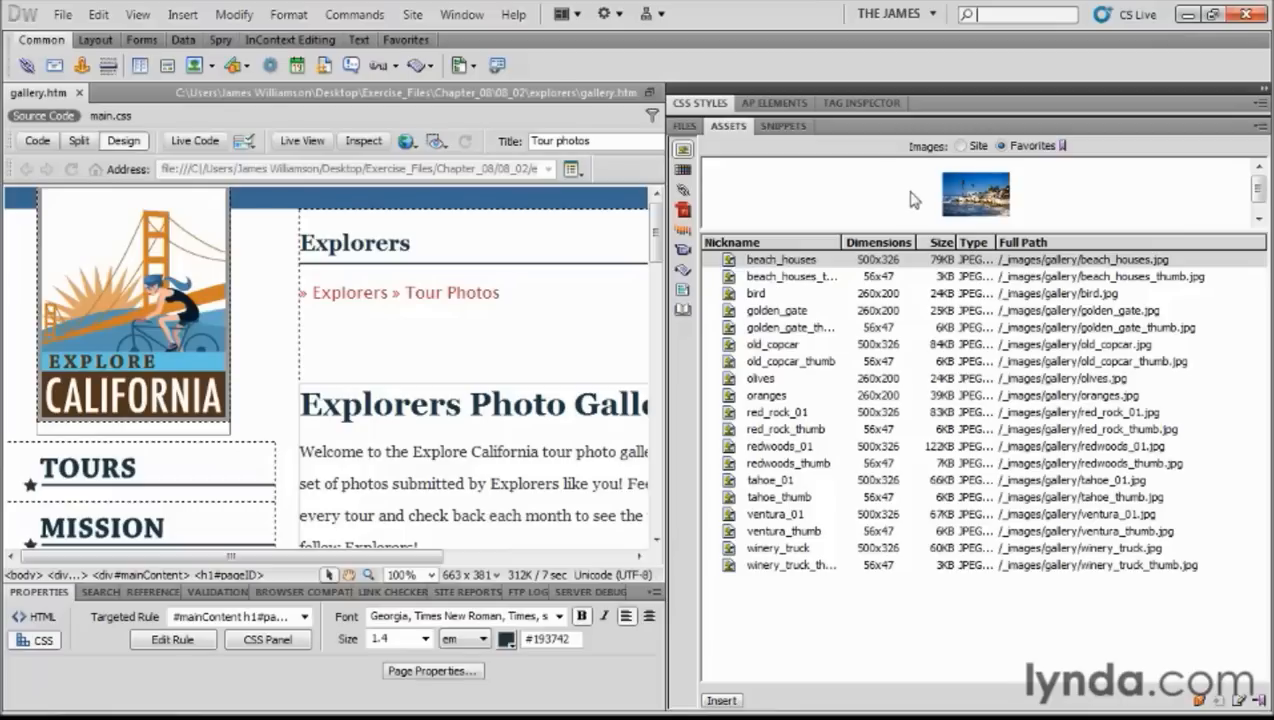
Step: Look at the full site image list, return to the favorites, and create a new favorites folder named gallery
left_click(961, 146)
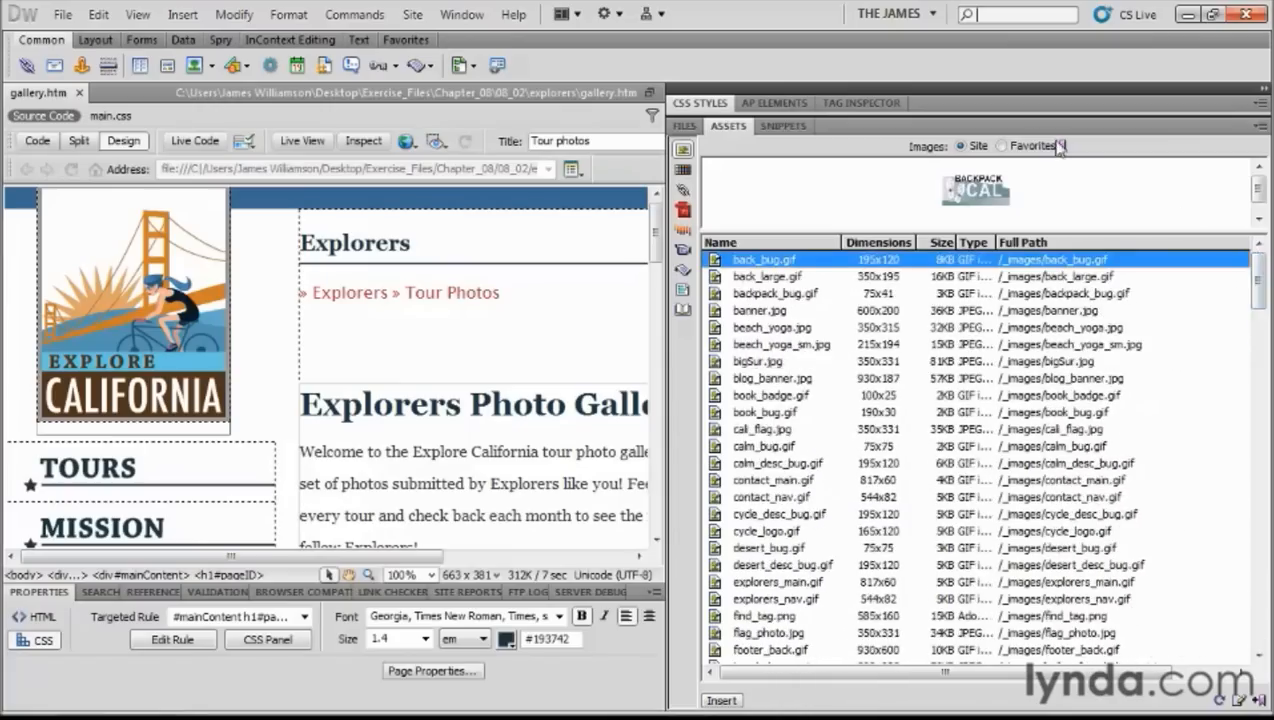
left_click(1001, 147)
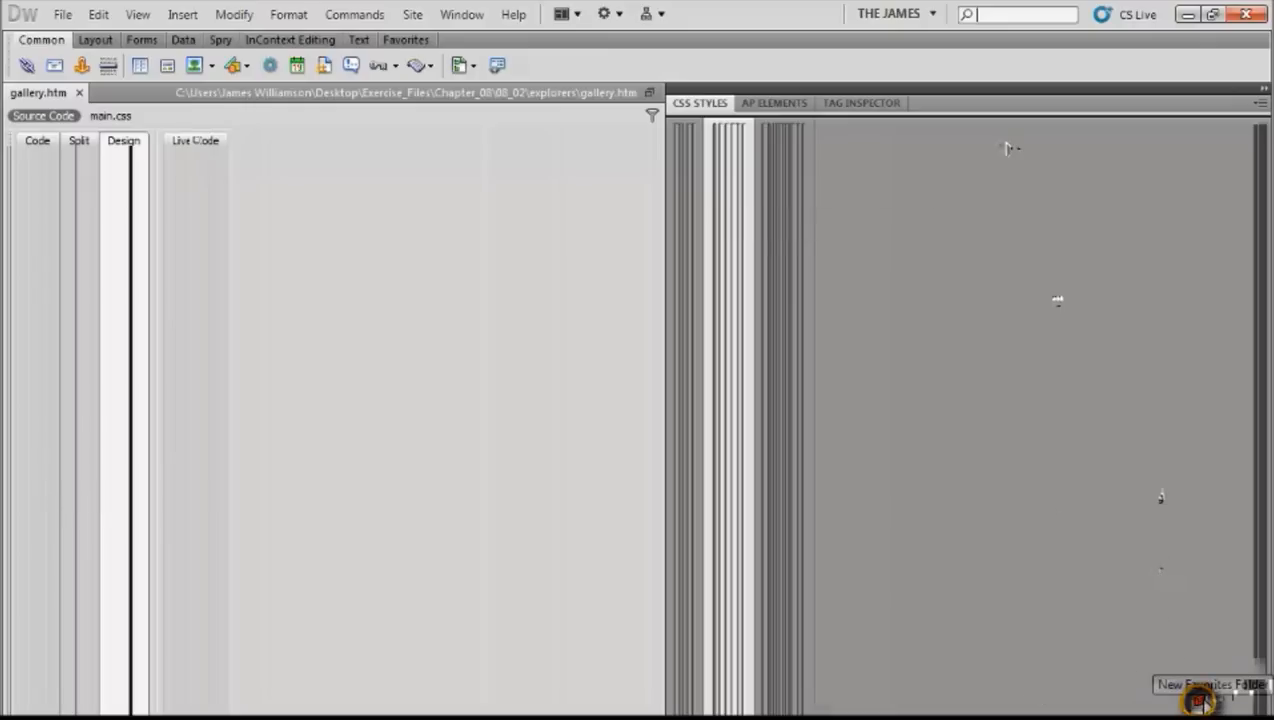
left_click(1203, 700)
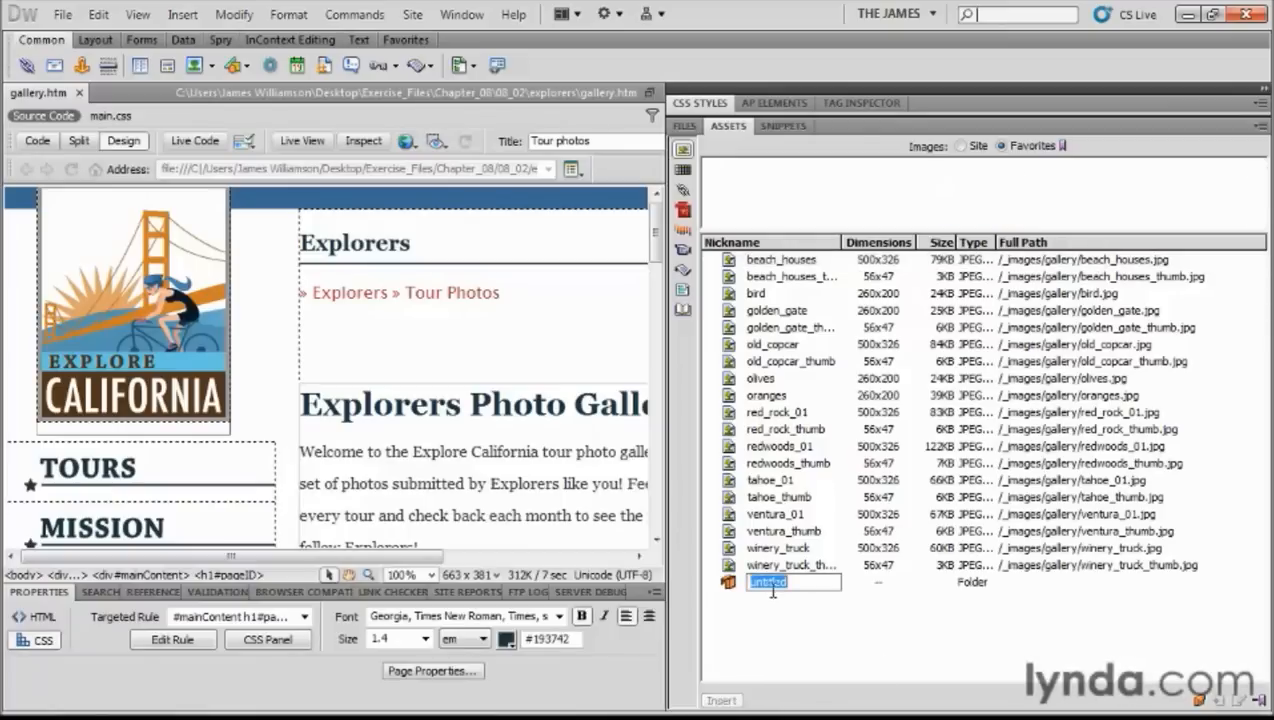
type("gallery")
key("Return")
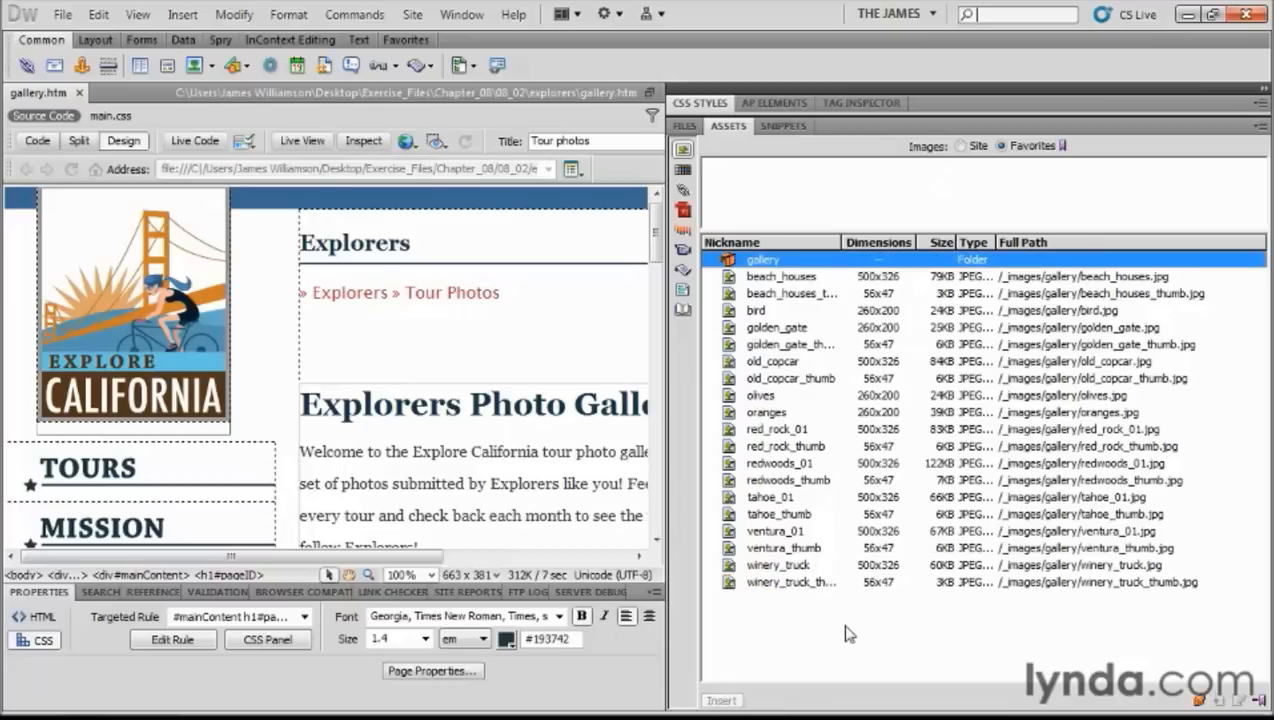
Step: Move all favorite images, from beach_houses through winery_truck_thumb, into the gallery favorites folder and leave the folder expanded
left_click(773, 280)
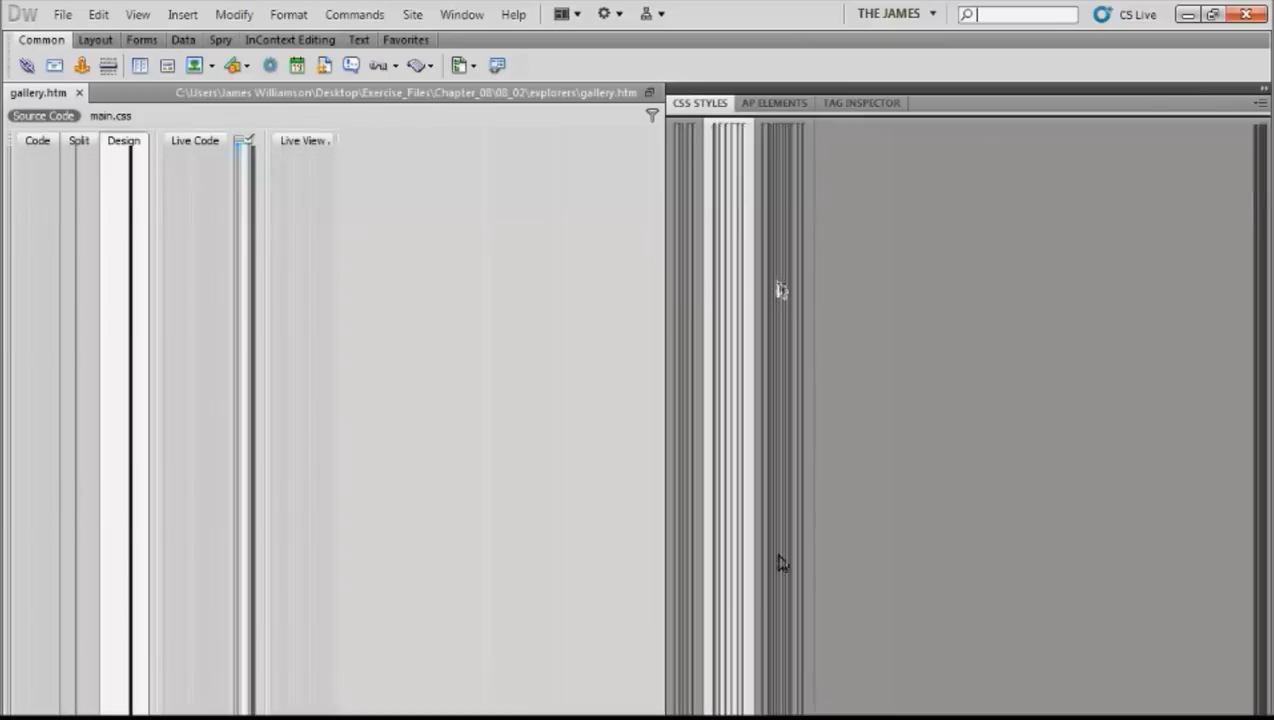
left_click(777, 584, "shift")
mouse_move(729, 279)
left_mouse_down()
mouse_move(731, 257)
mouse_move(712, 261)
left_mouse_up()
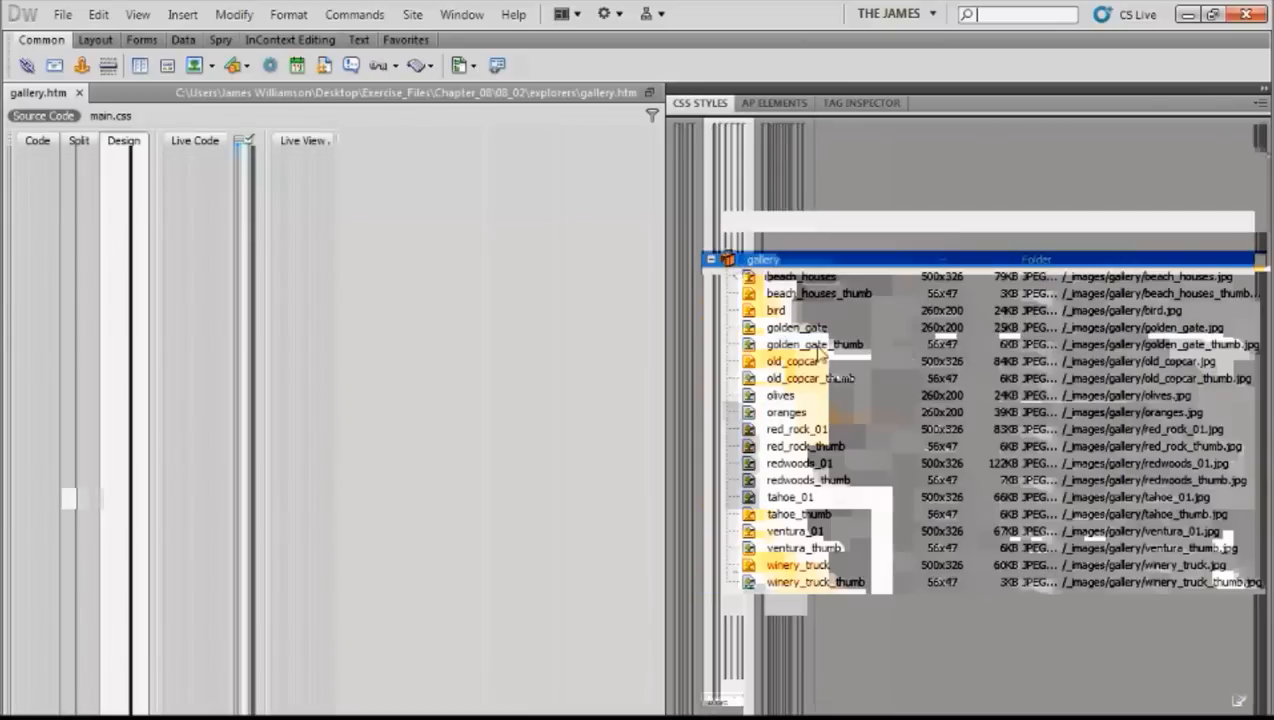
left_click(711, 260)
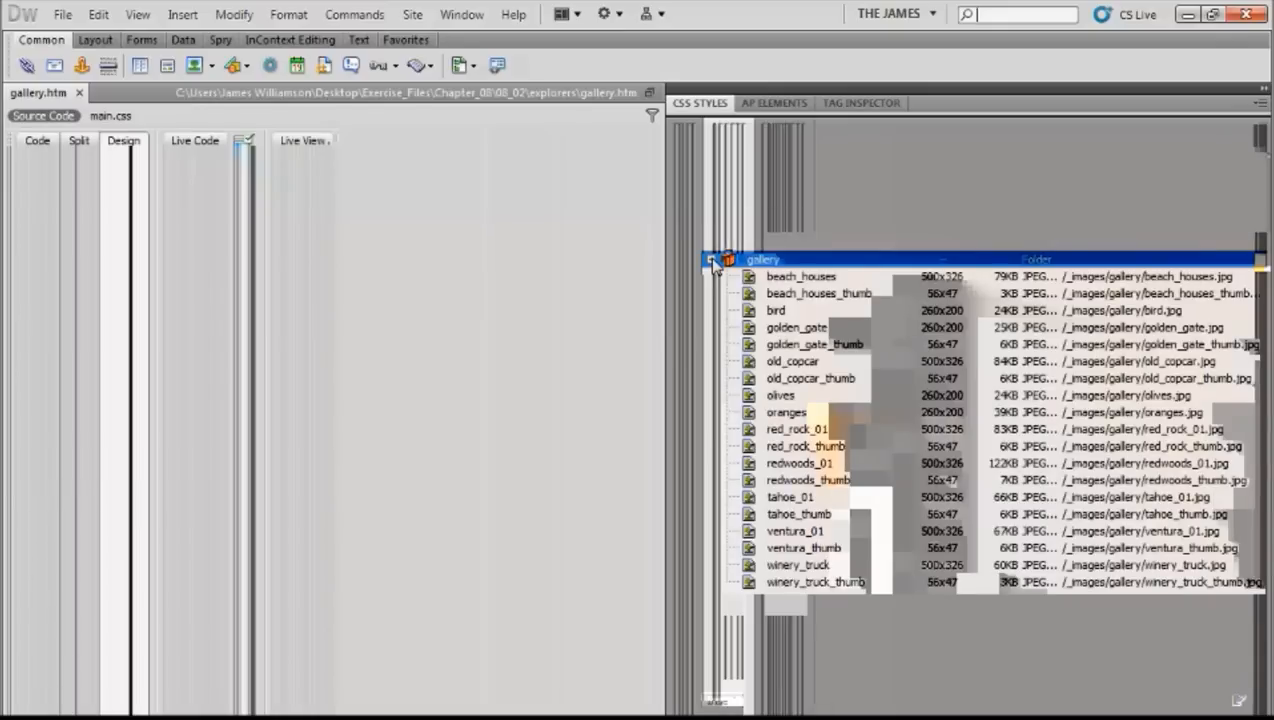
left_click(711, 260)
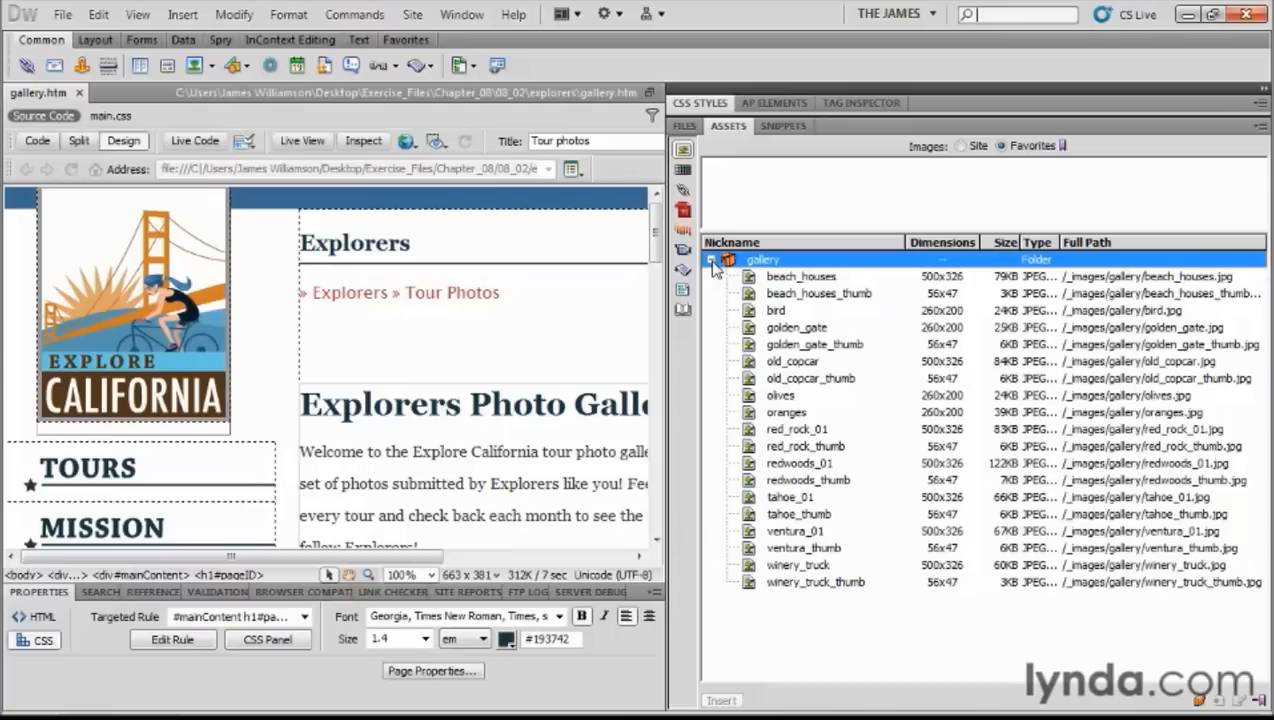
Step: Narrow the panel group and insert the oranges favorite at the start of the Orange Grove paragraph with the alternate text "Orange groves"
left_click_drag(666, 343, 858, 342)
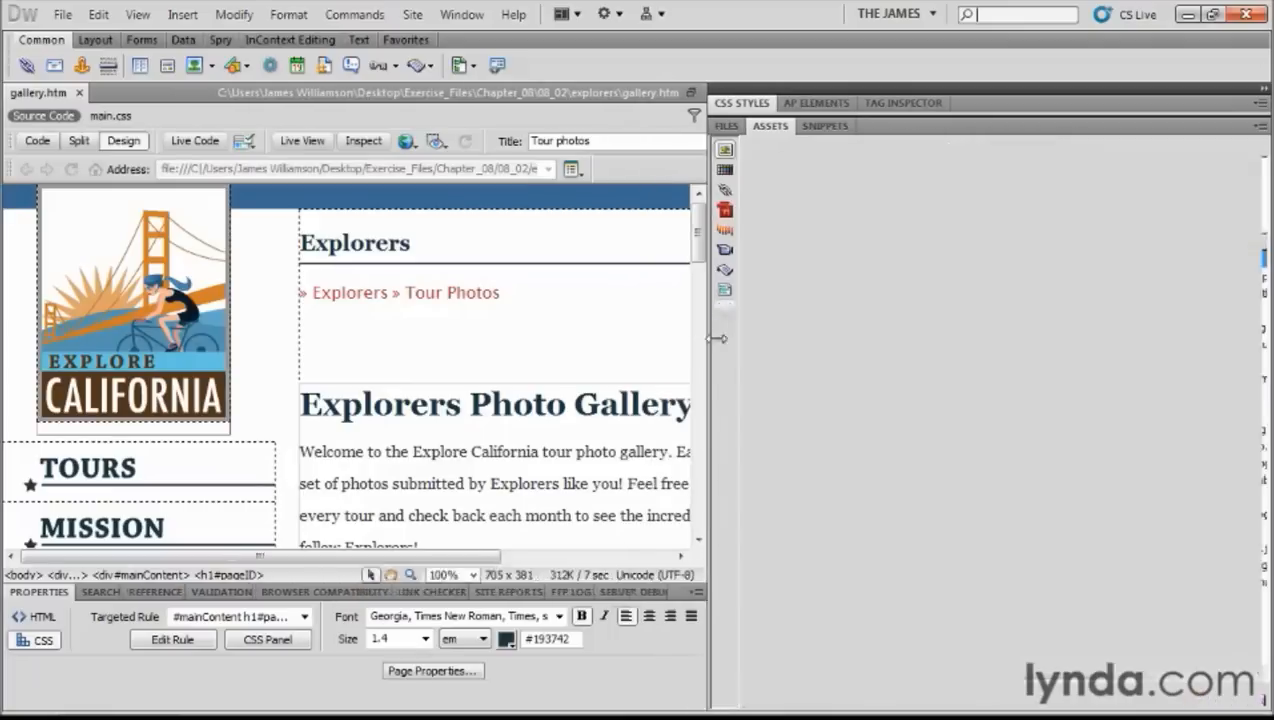
left_click(969, 290)
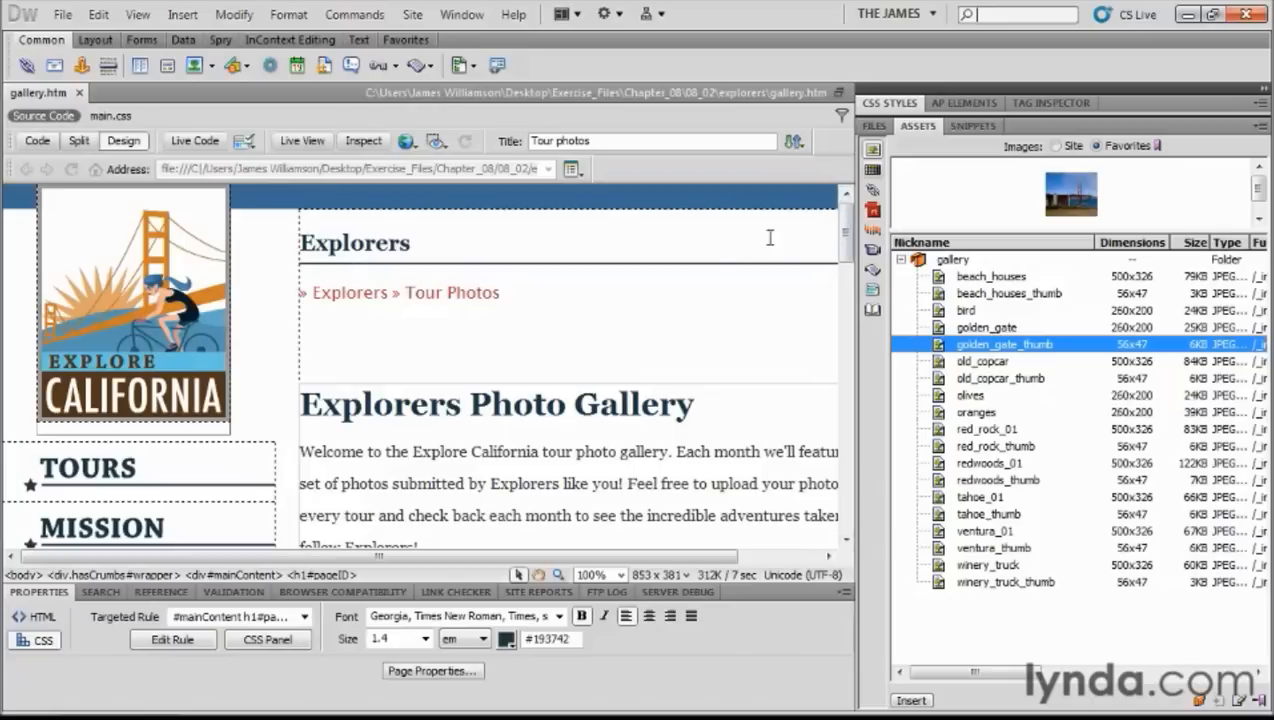
left_click_drag(847, 215, 847, 293)
mouse_move(703, 563)
left_mouse_down()
mouse_move(732, 563)
mouse_move(711, 563)
left_mouse_up()
left_click_drag(847, 290, 849, 380)
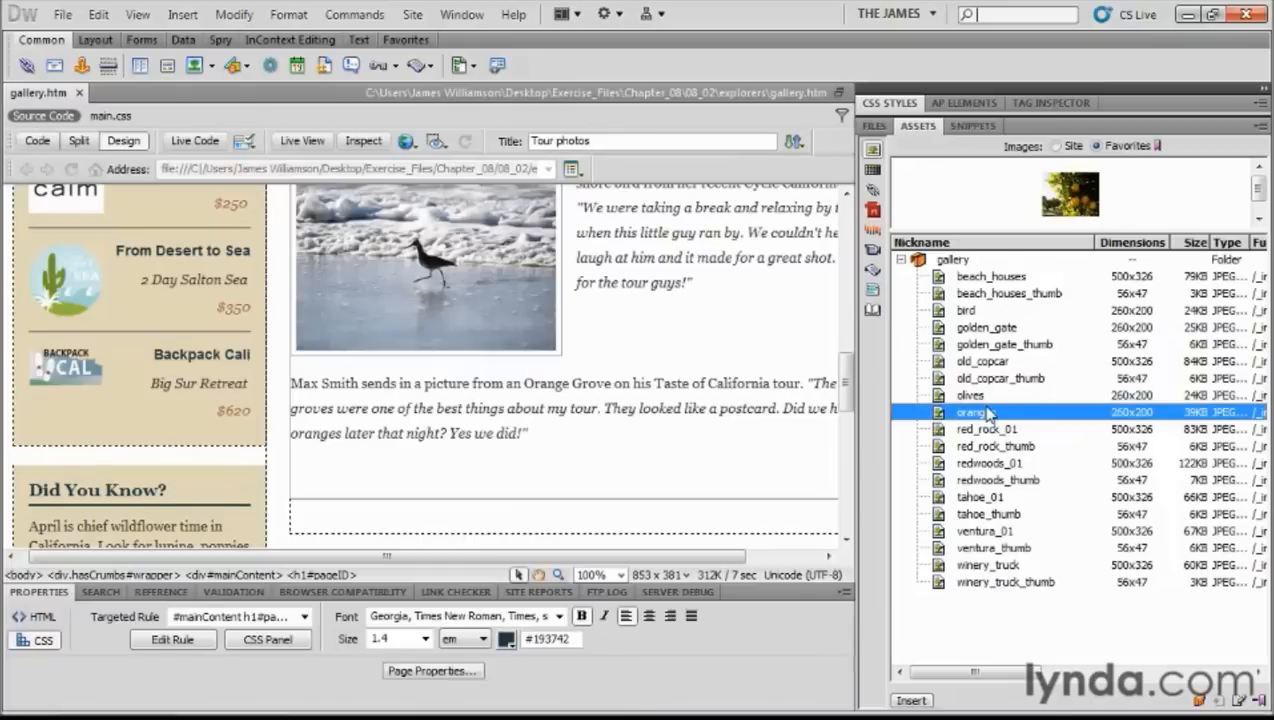
left_click(294, 388)
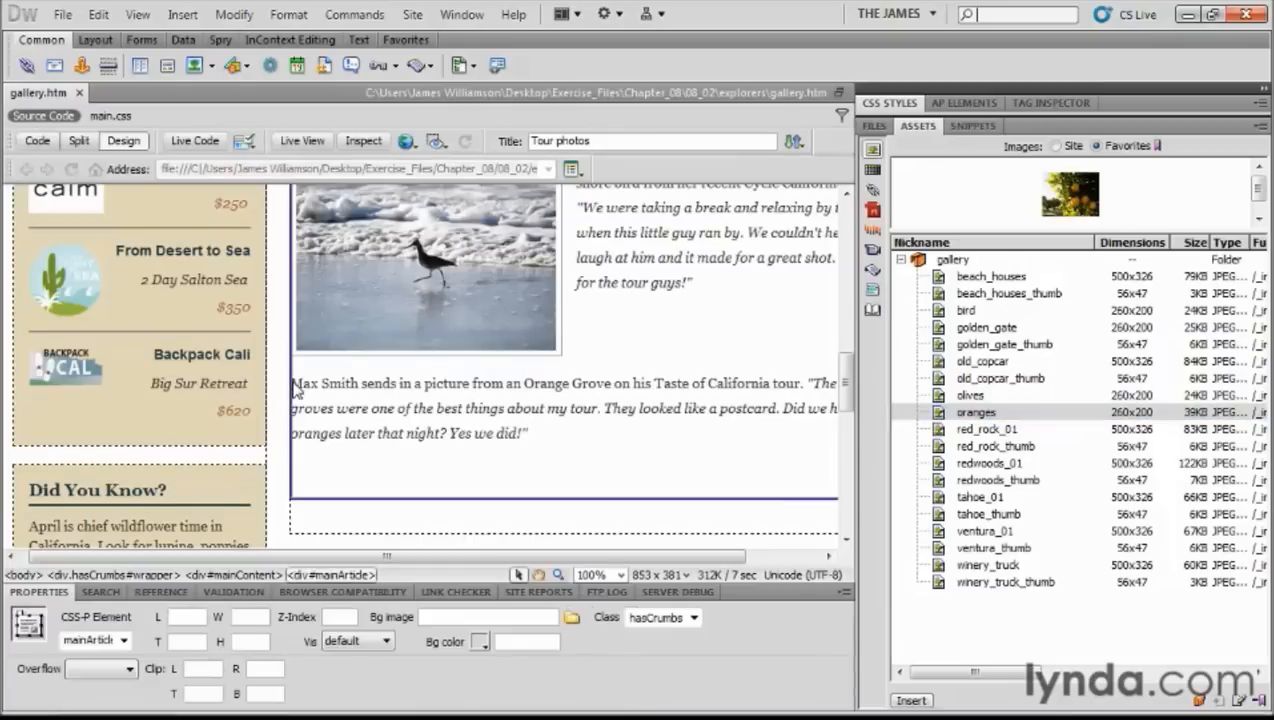
left_click(299, 388)
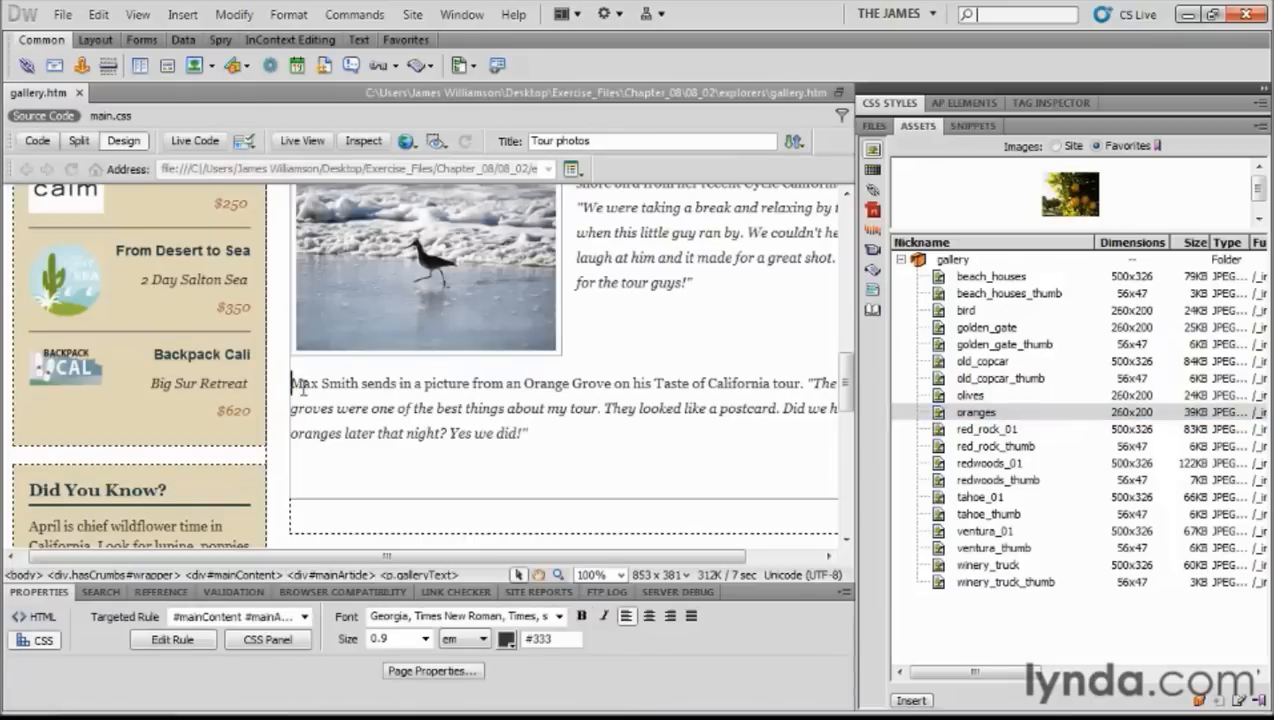
left_click(942, 414)
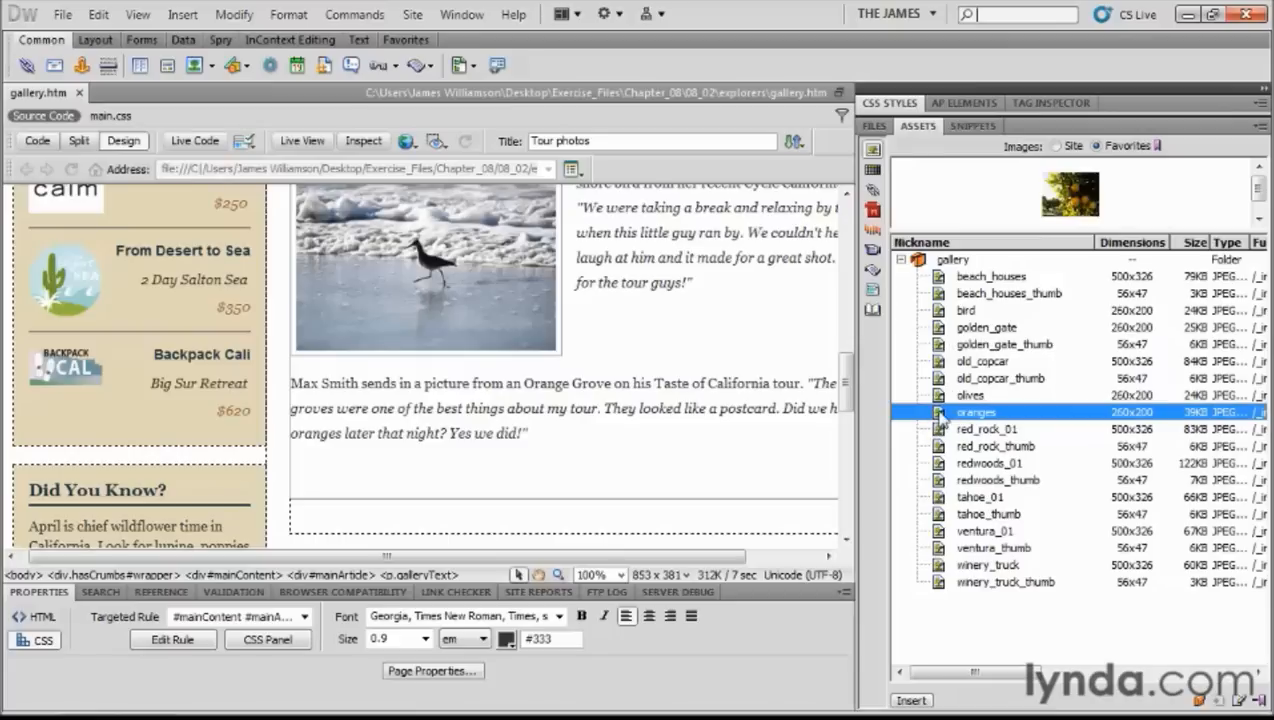
left_click_drag(940, 416, 293, 384)
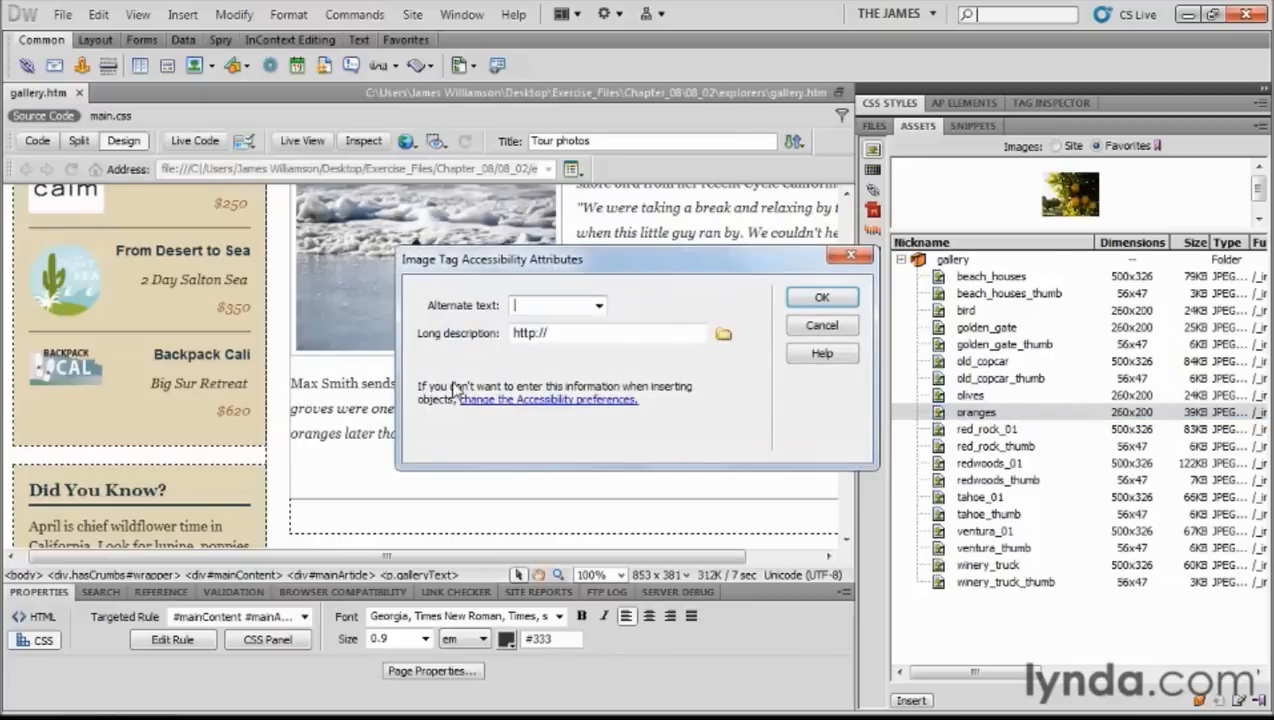
type("Orange groves")
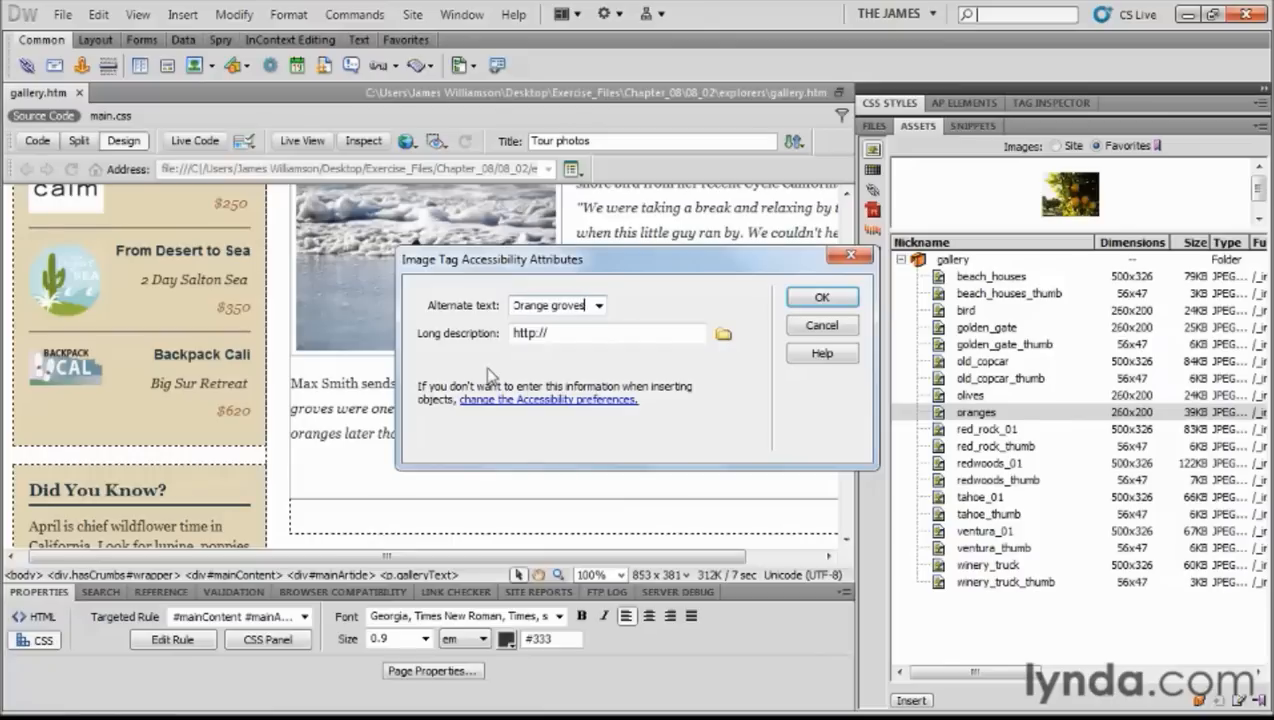
left_click(820, 298)
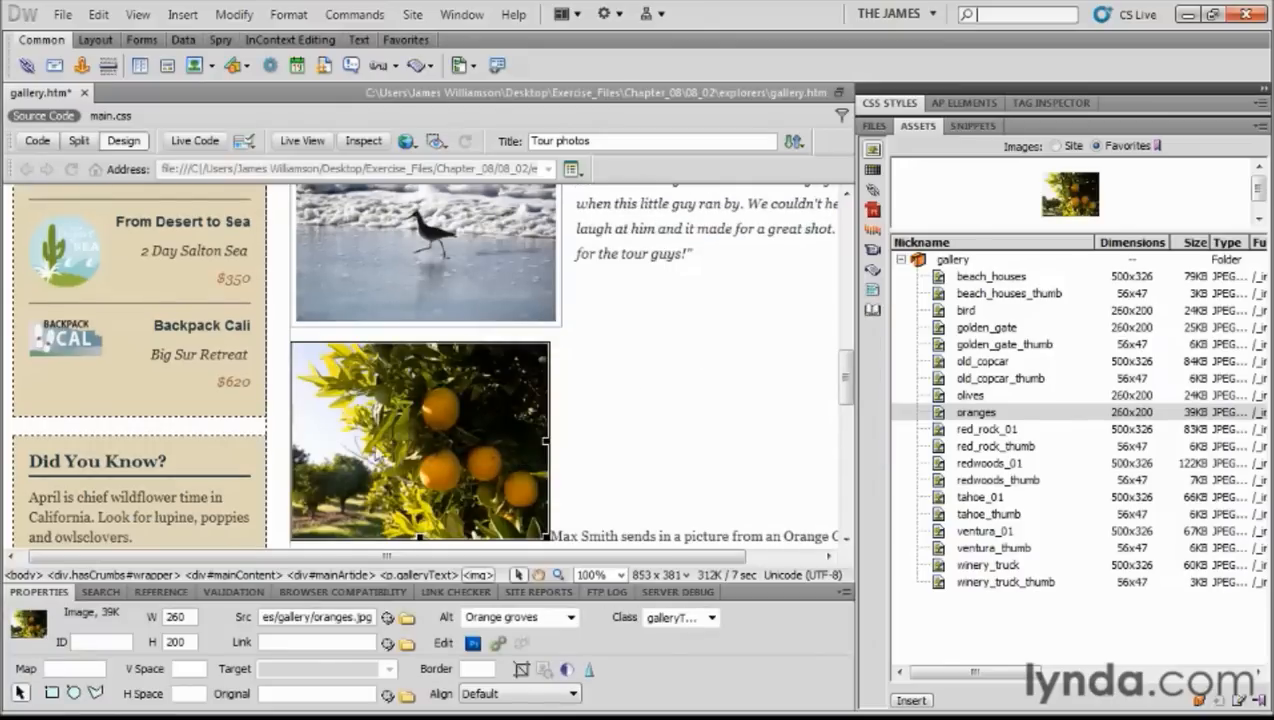
Step: Apply the galleryImage class to the inserted oranges image
scroll(838, 345, "down", 3)
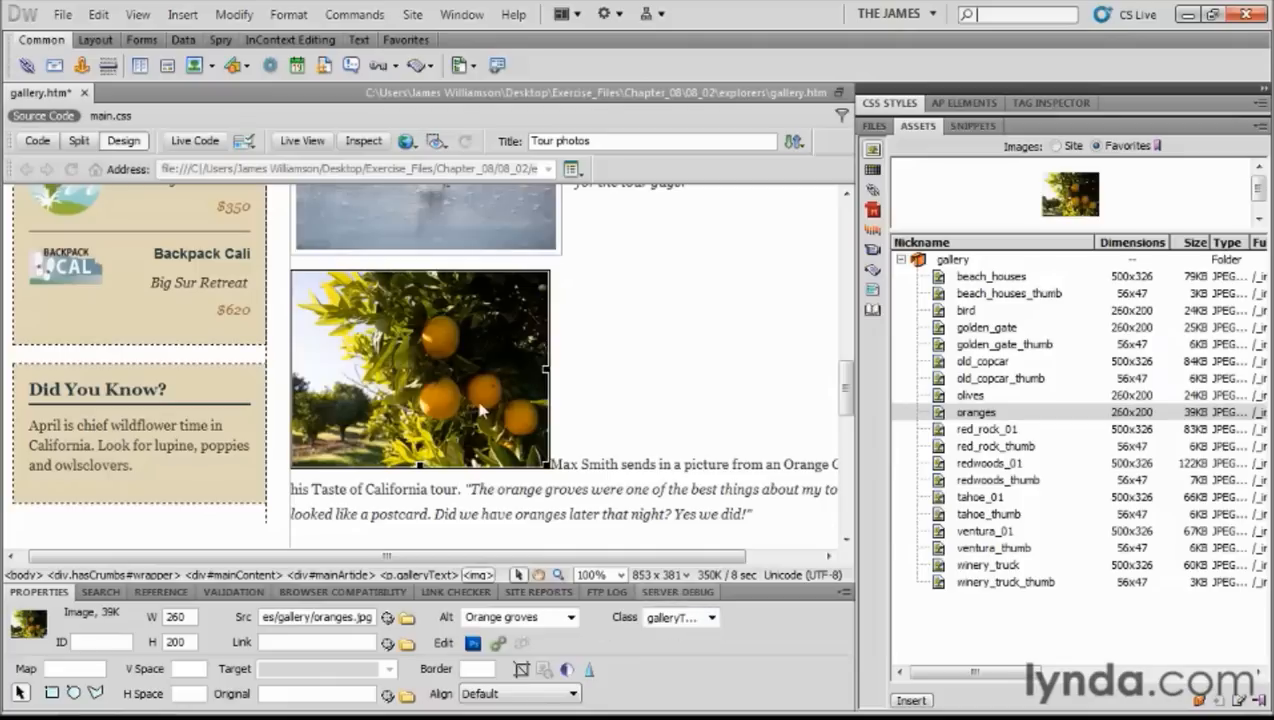
left_click(713, 620)
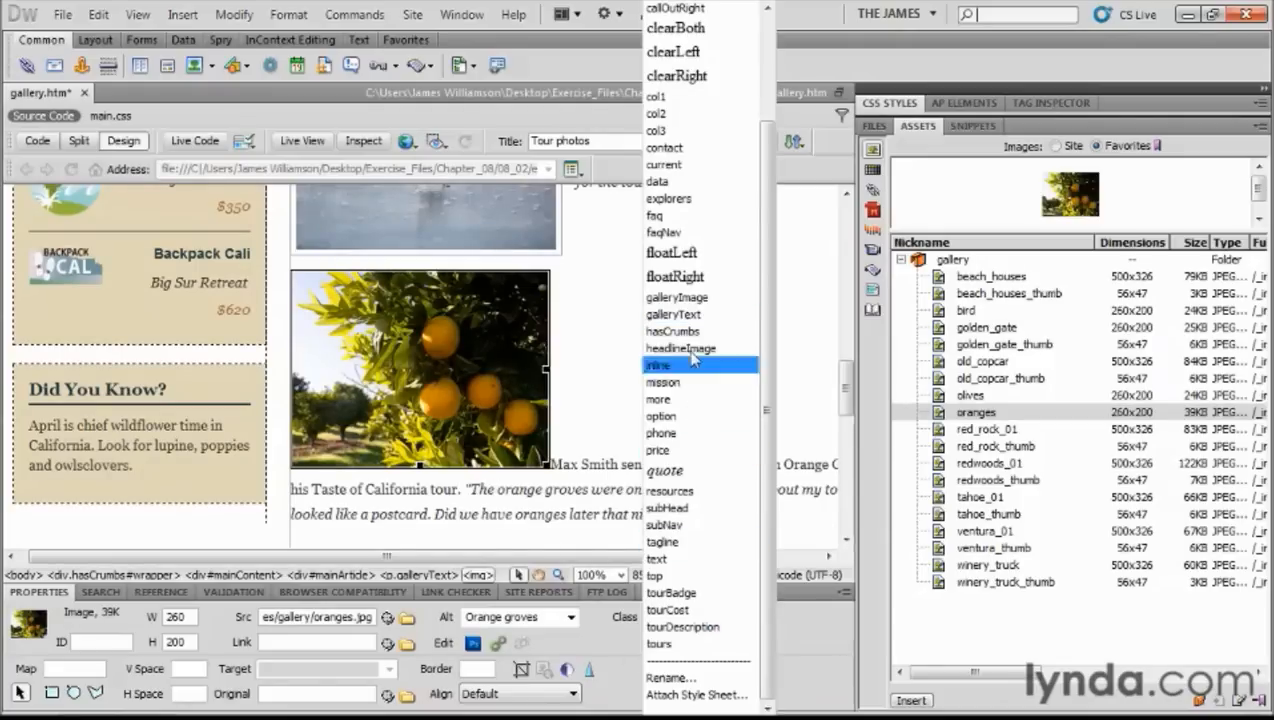
left_click(688, 297)
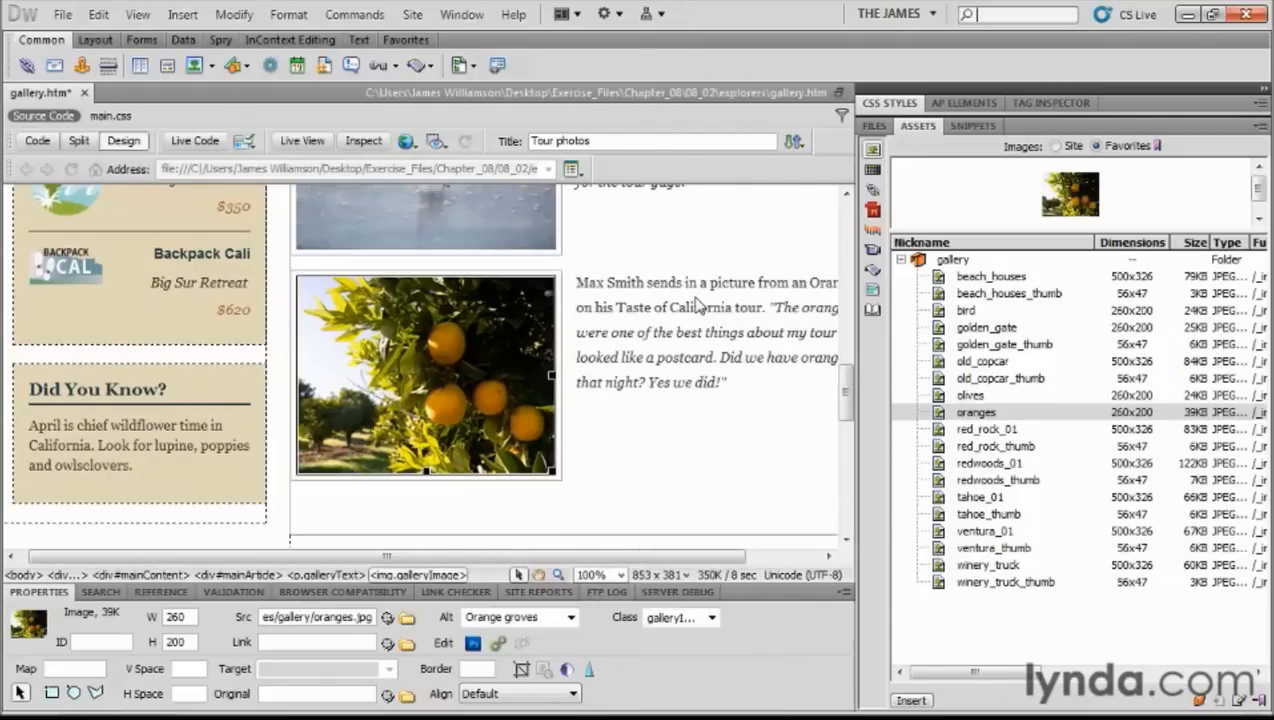
left_click(605, 360)
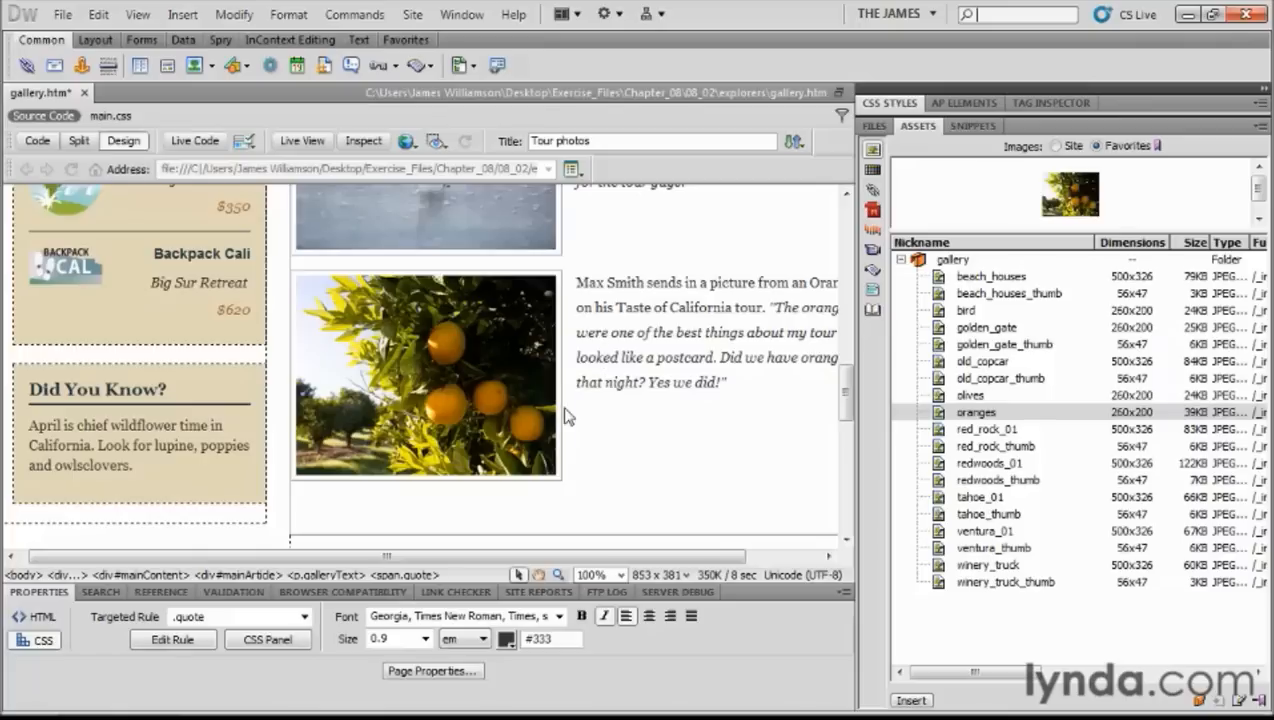
left_click(566, 416)
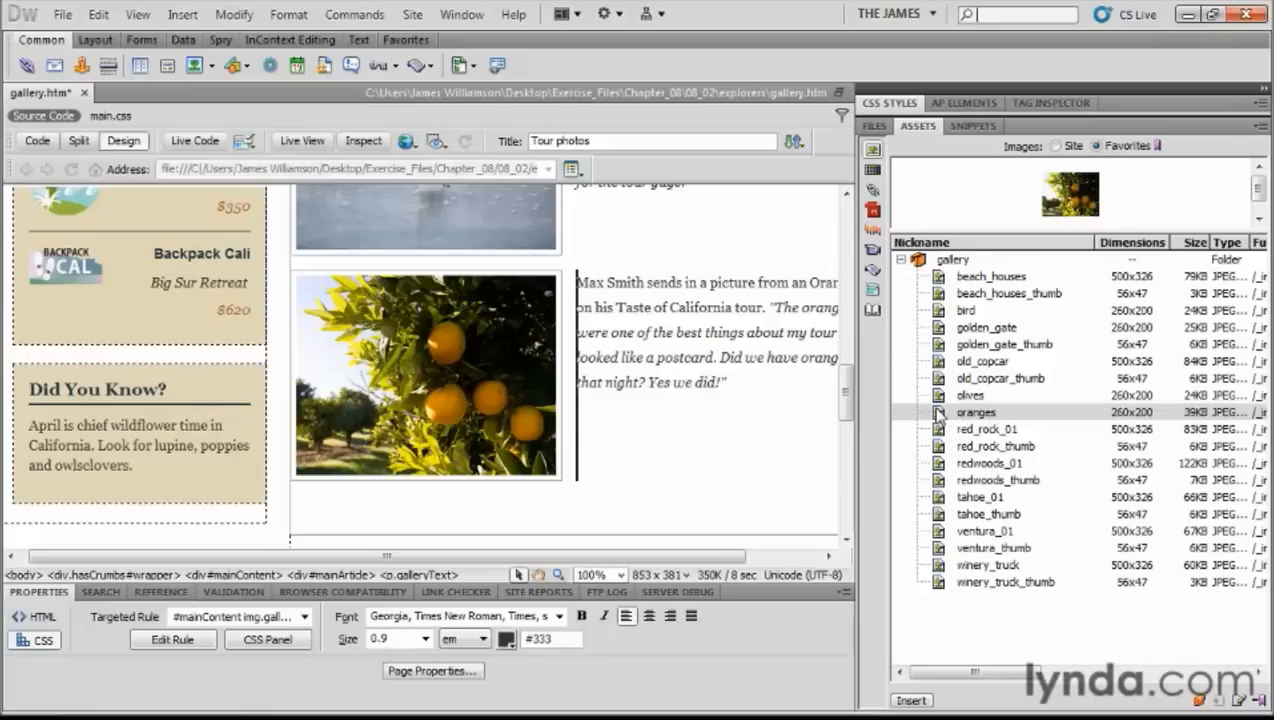
left_click(939, 412)
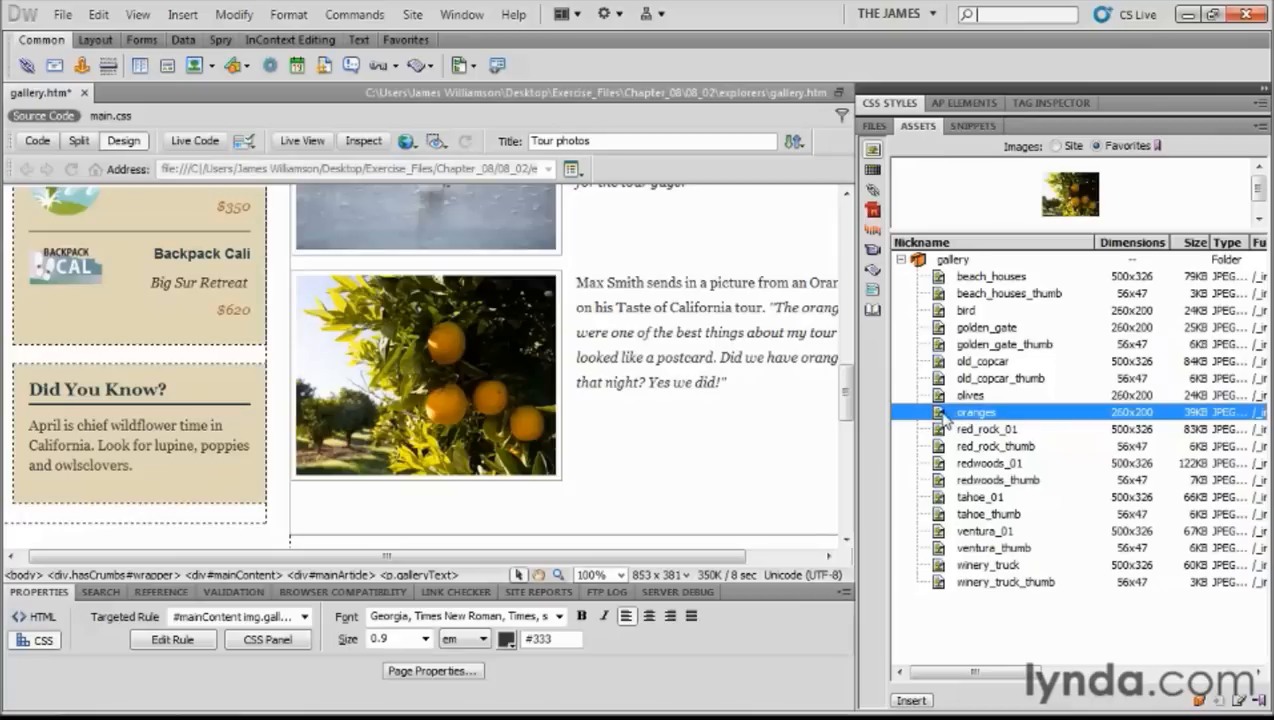
double_click(943, 414)
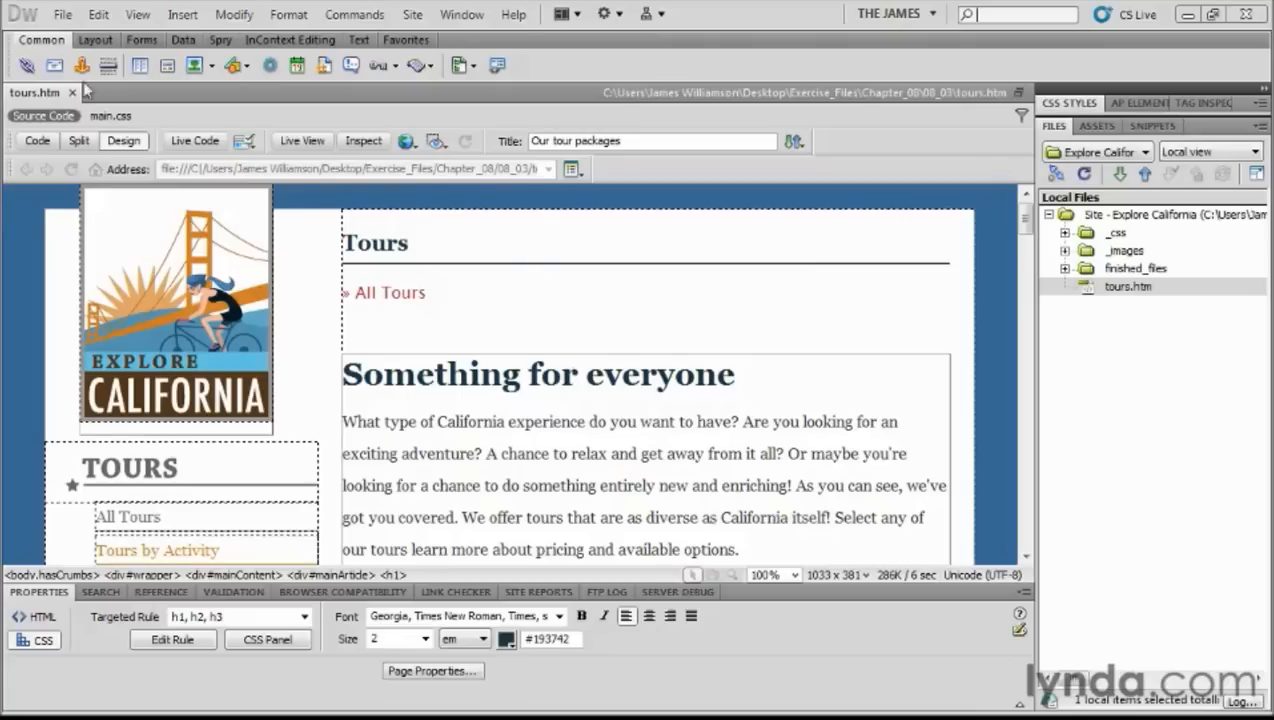
Step: Review the accessibility preferences for attributes shown when inserting images and close the preferences
left_click(98, 14)
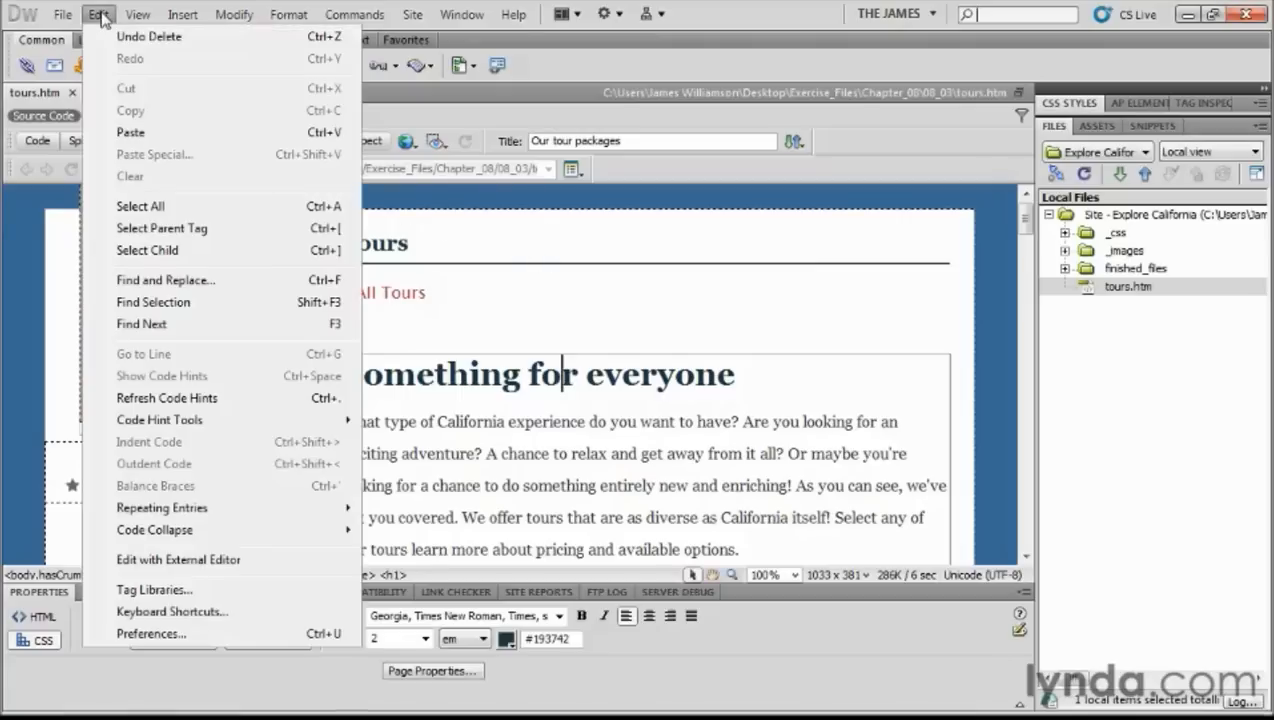
left_click(195, 632)
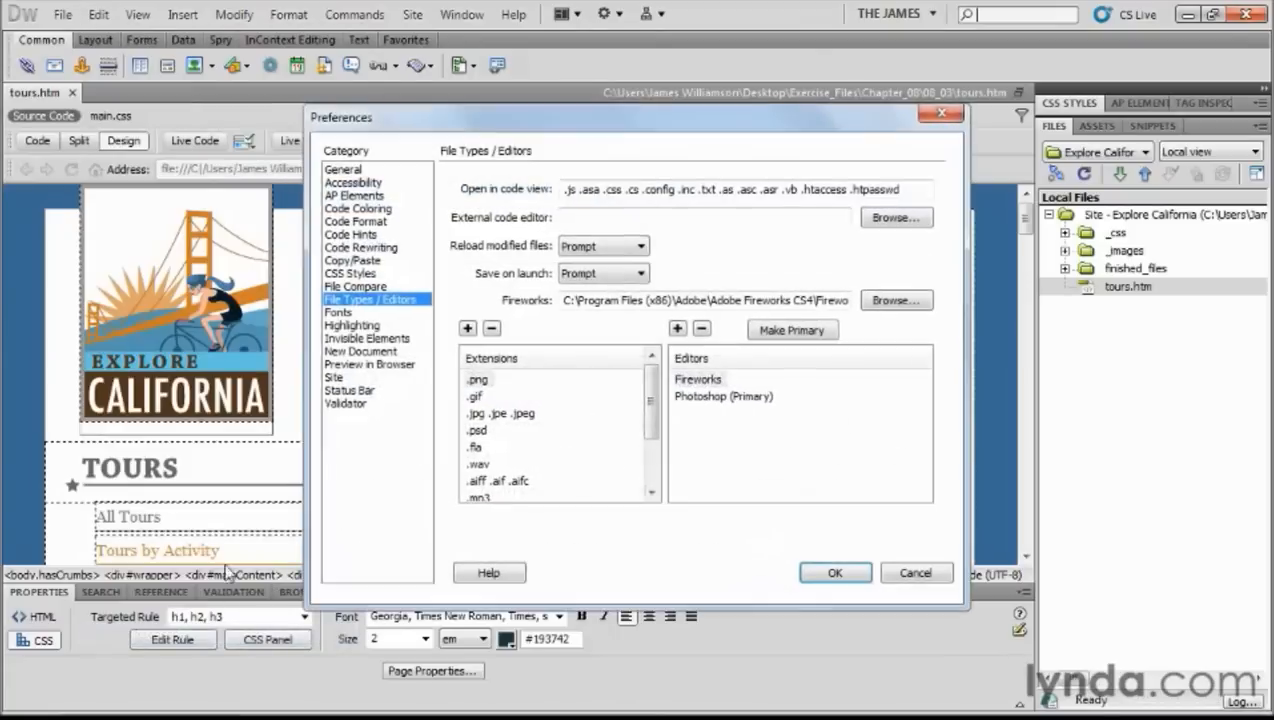
left_click(370, 184)
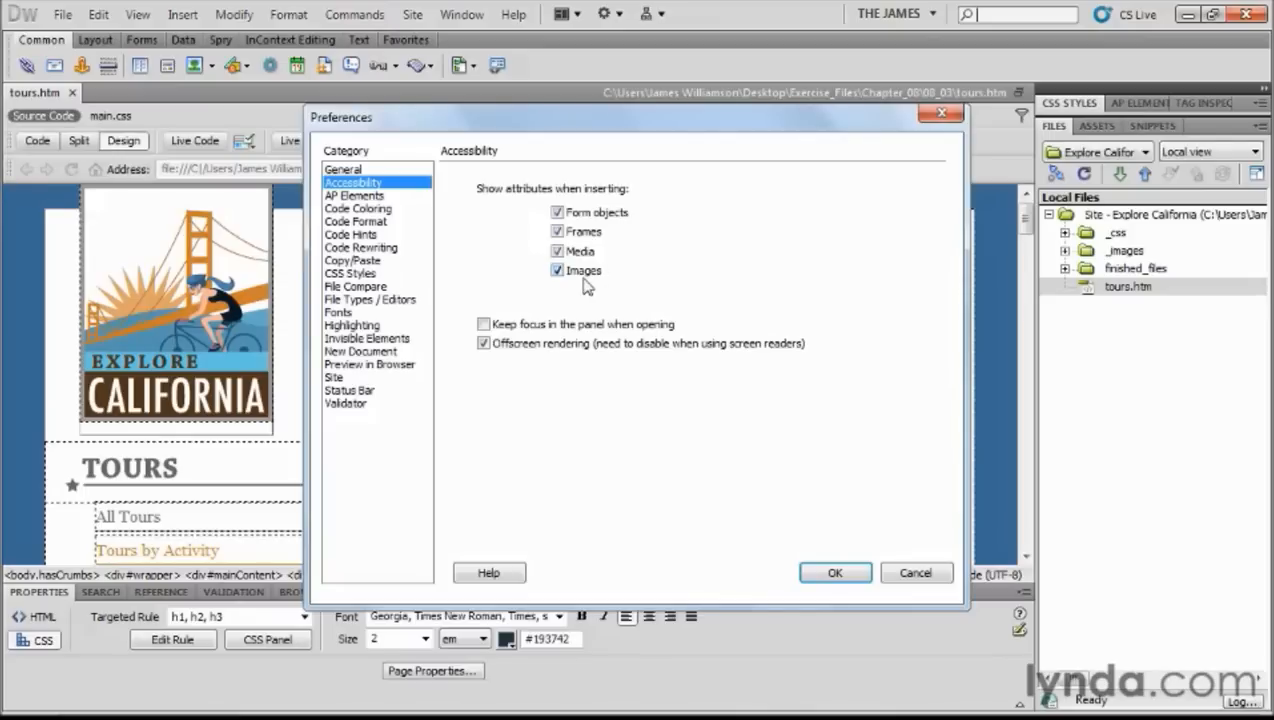
left_click(818, 574)
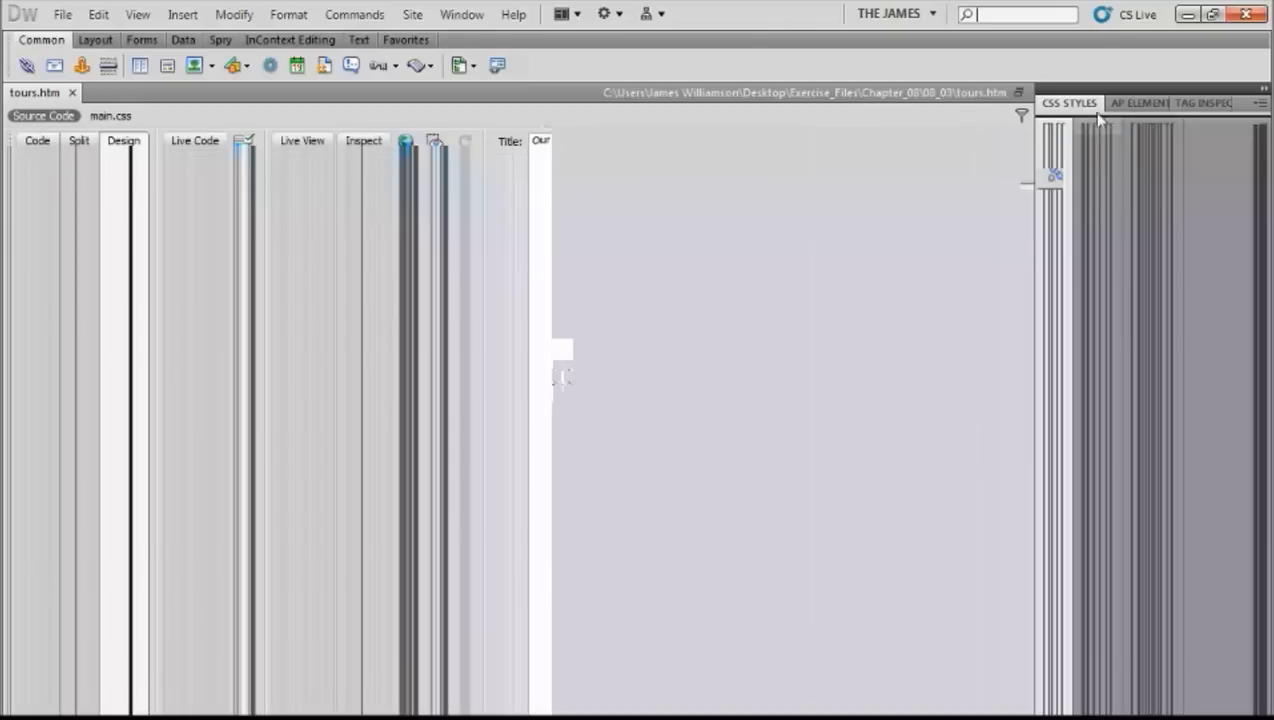
Step: Insert the flag_photo.jpg site asset before "Are you looking" in the first paragraph with the alternate text "The Great State of California!"
left_click(1097, 127)
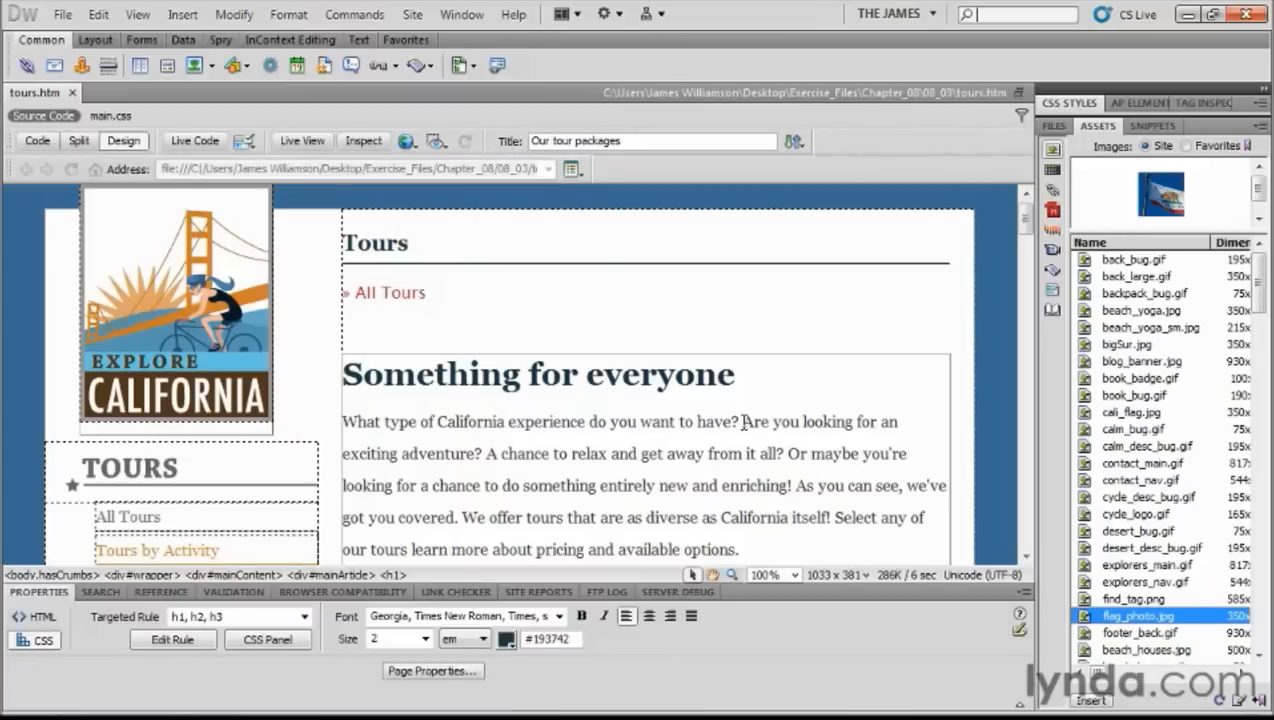
left_click_drag(1088, 625, 745, 422)
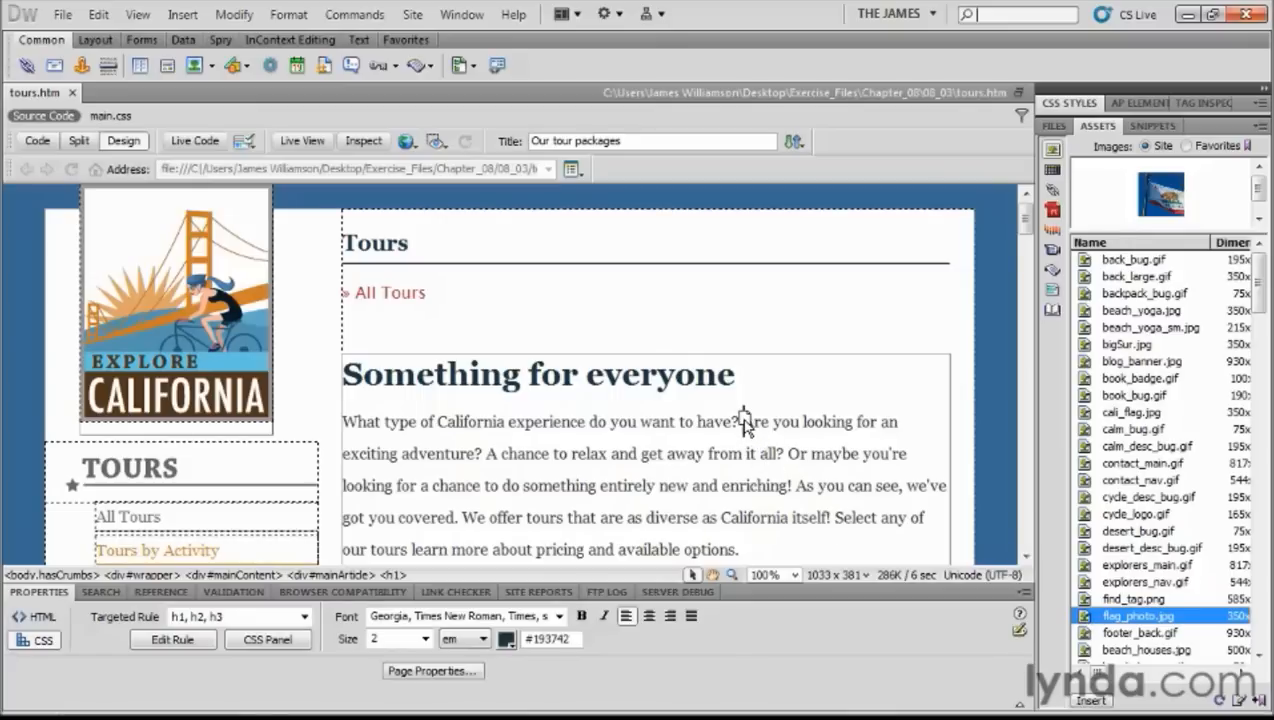
left_click_drag(745, 422, 745, 425)
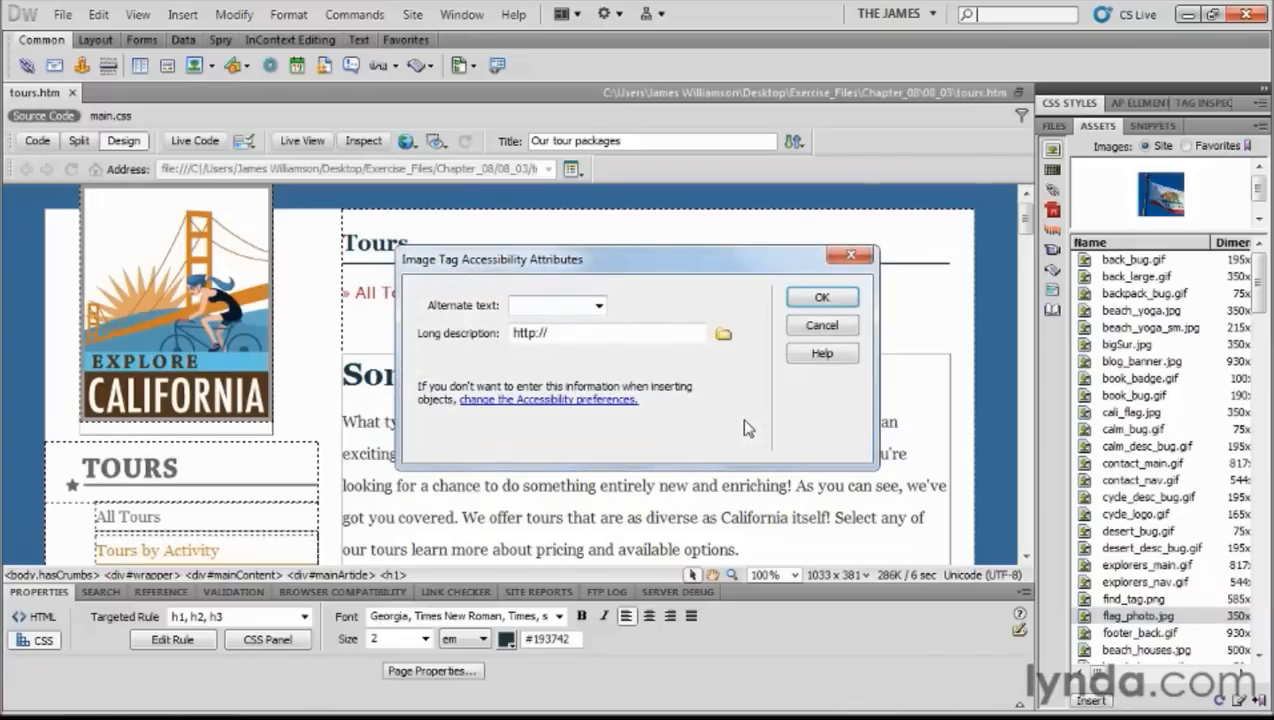
type("The Great S")
type("tate of Ca")
type("lifornia")
type("!")
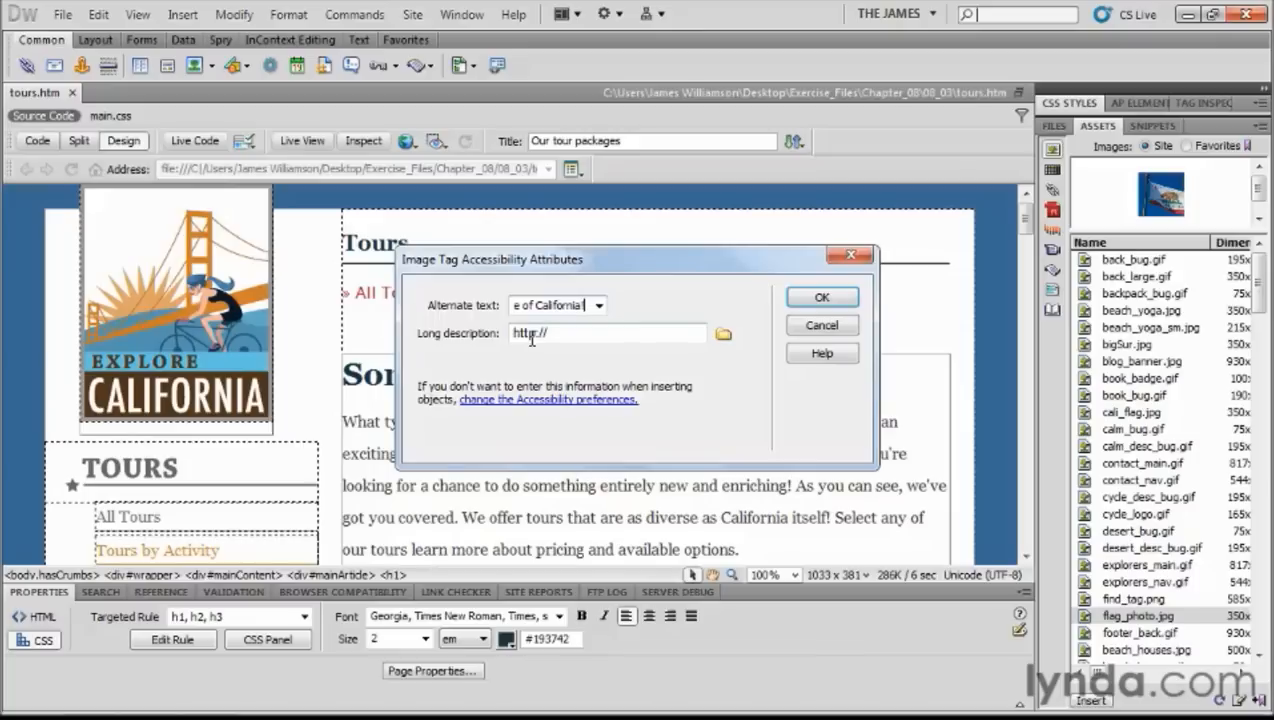
left_click(822, 299)
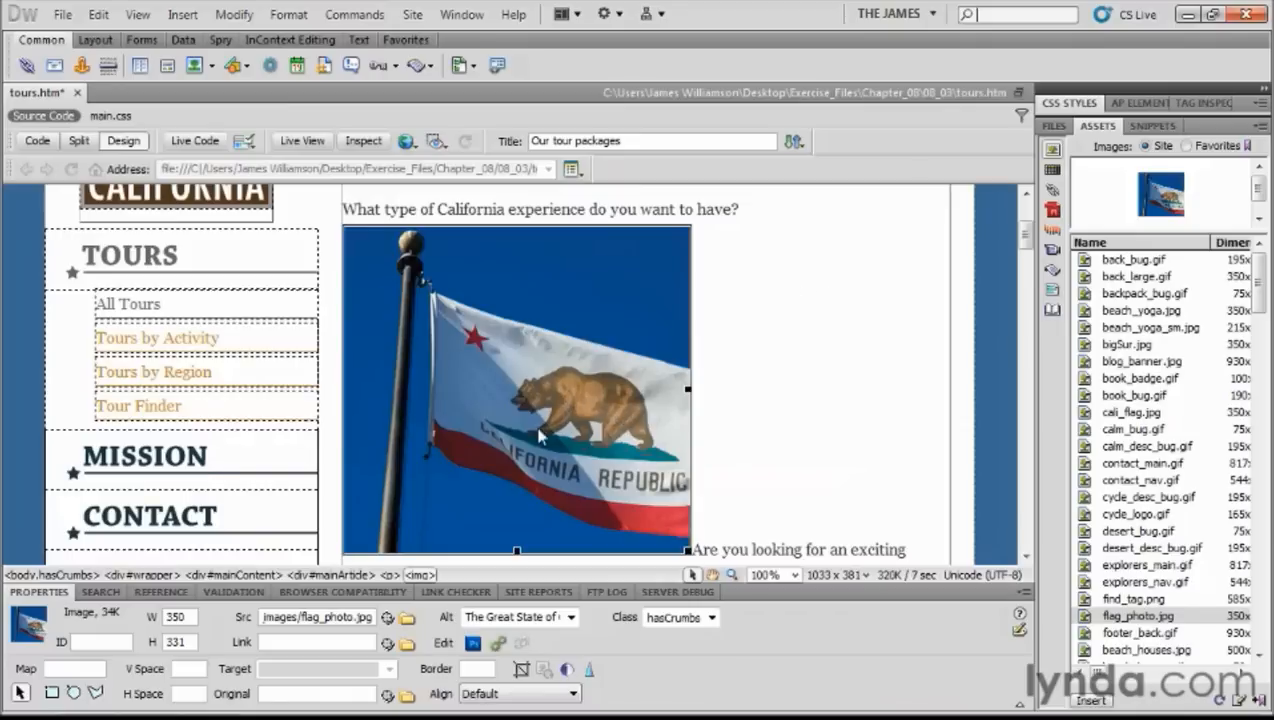
Step: Apply the articleImage class to the inserted flag photo
left_click(712, 618)
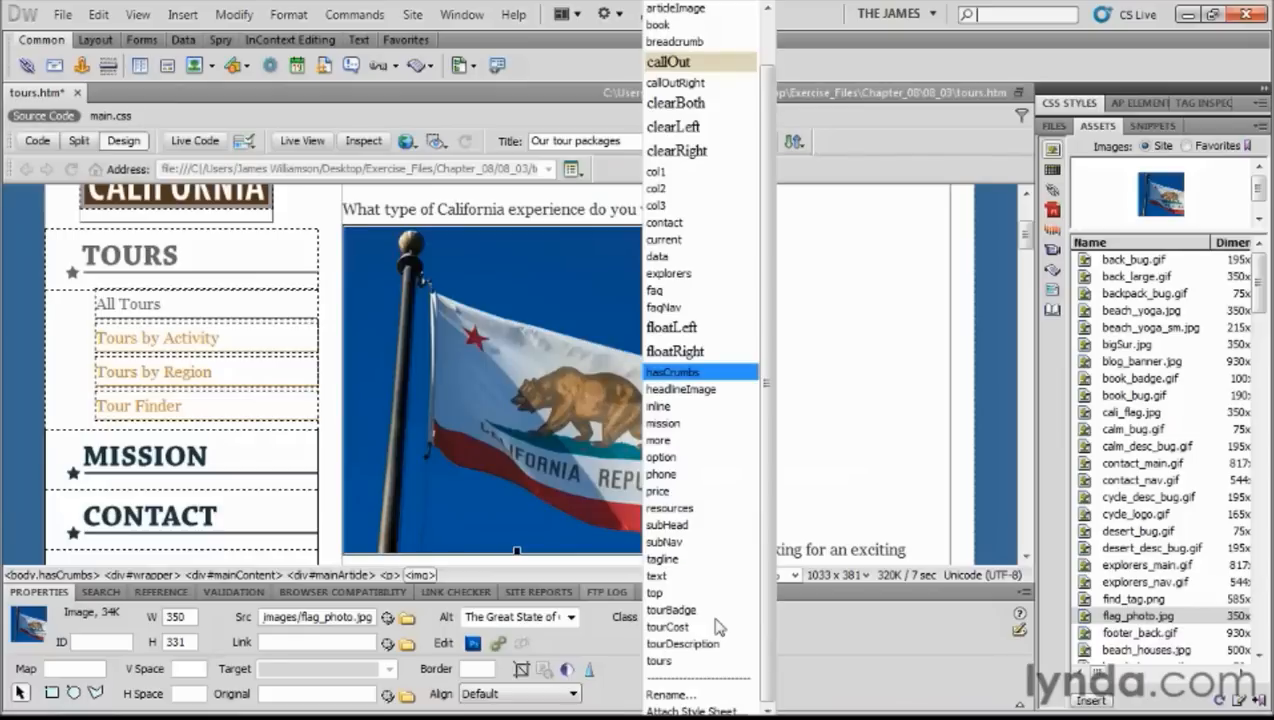
scroll(764, 112, "up", 1)
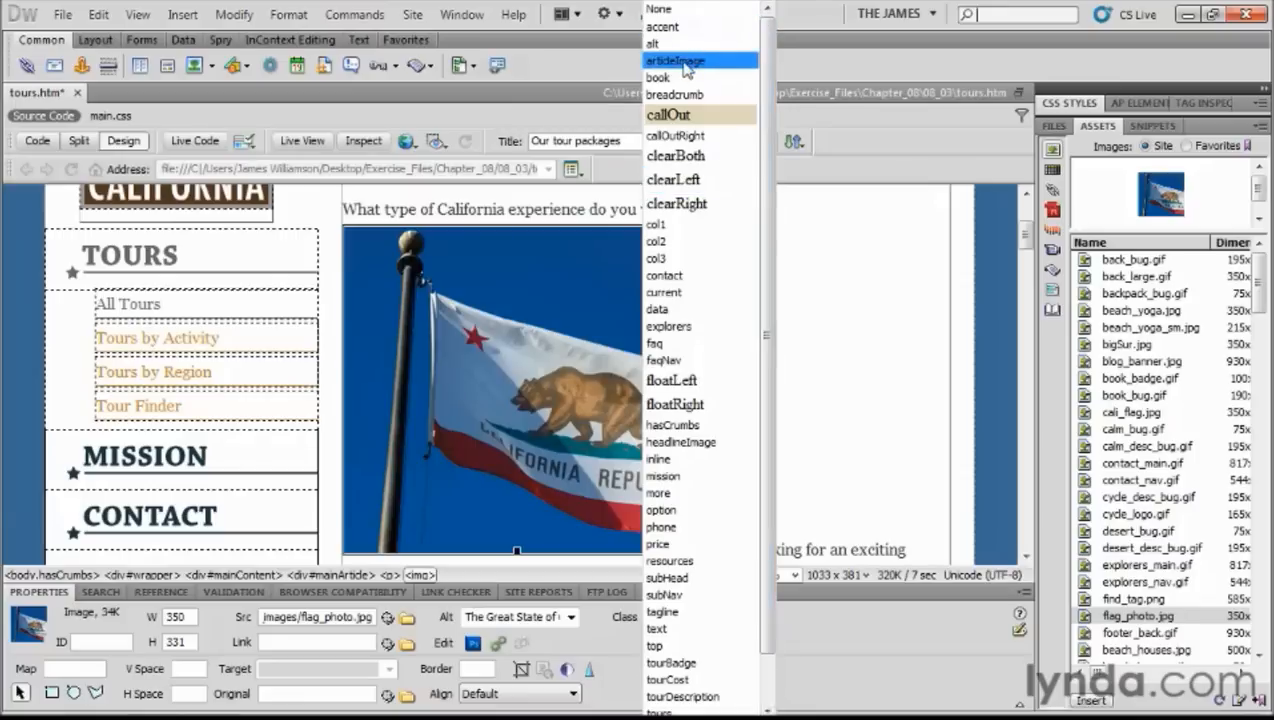
left_click(677, 62)
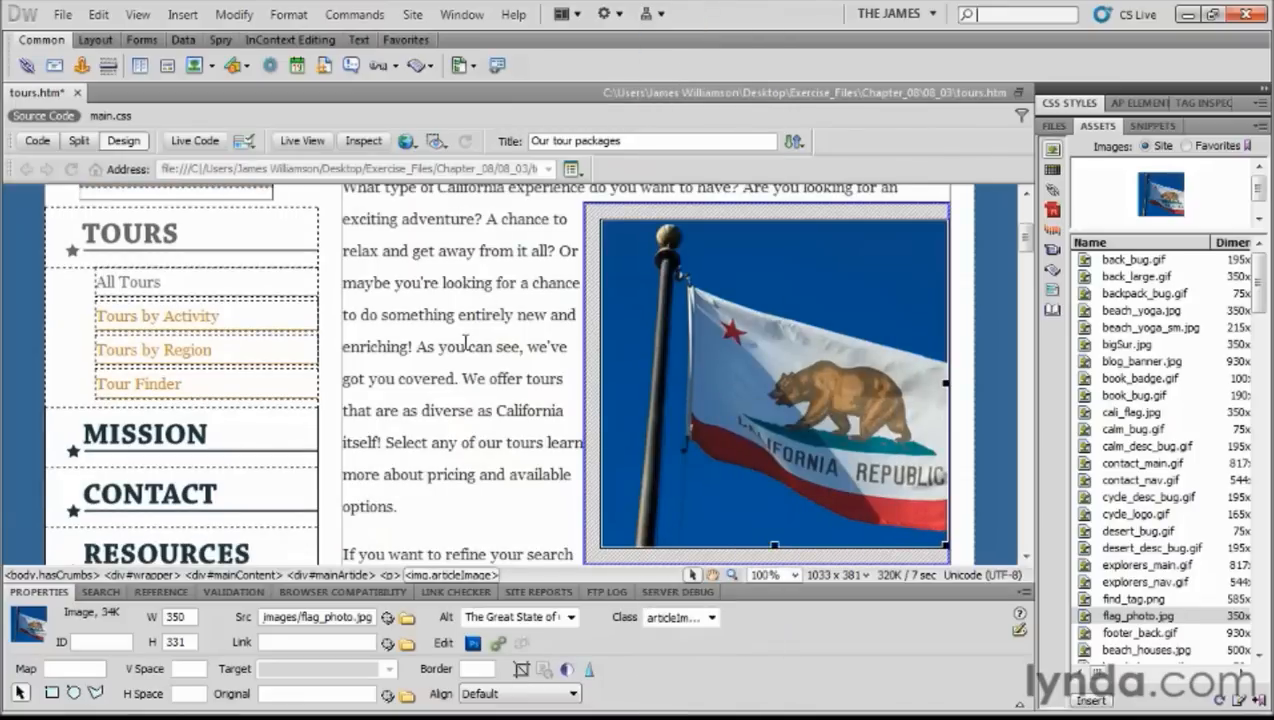
left_click(498, 618)
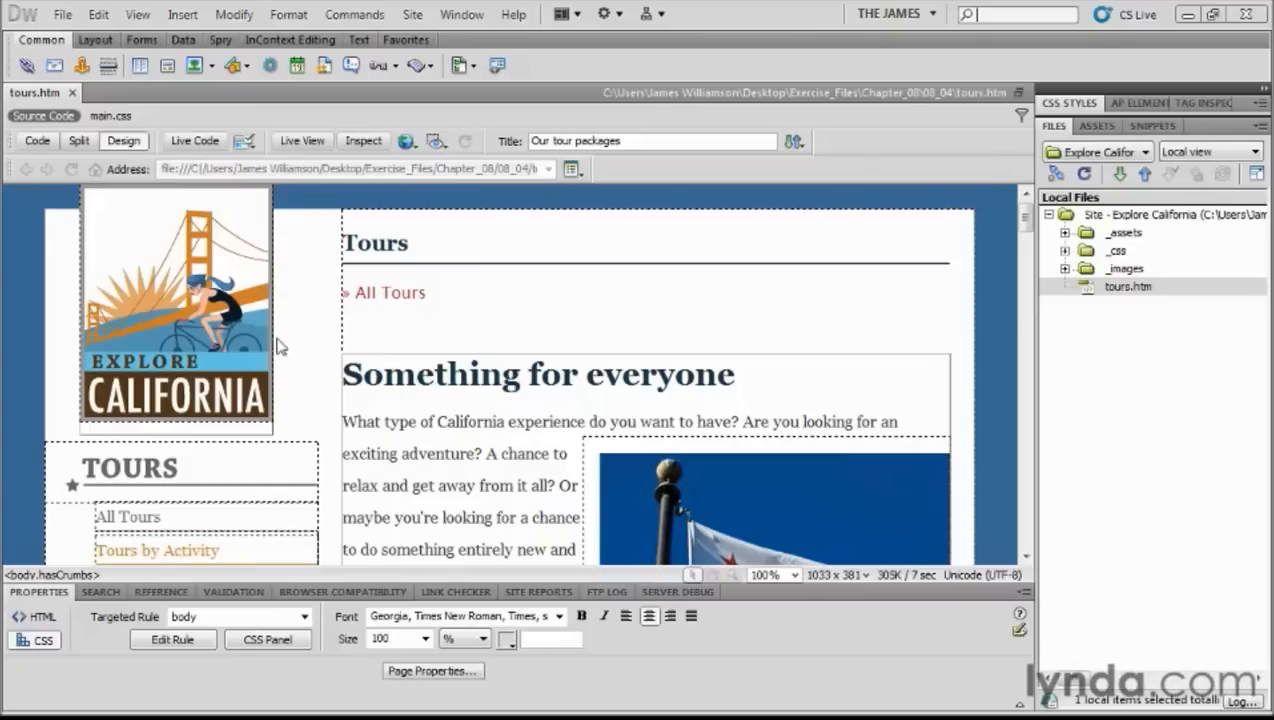
Step: Open the File Types / Editors preferences and show the editors assigned to the .png extension
left_click(98, 15)
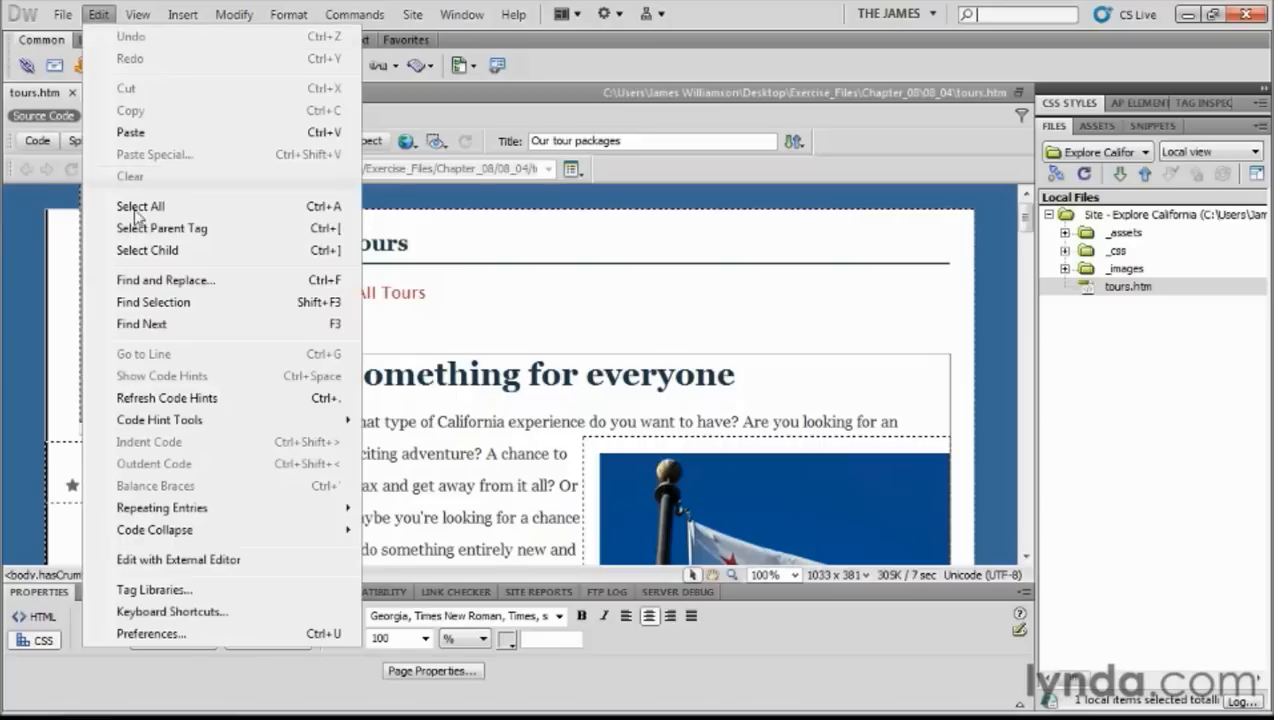
left_click(150, 633)
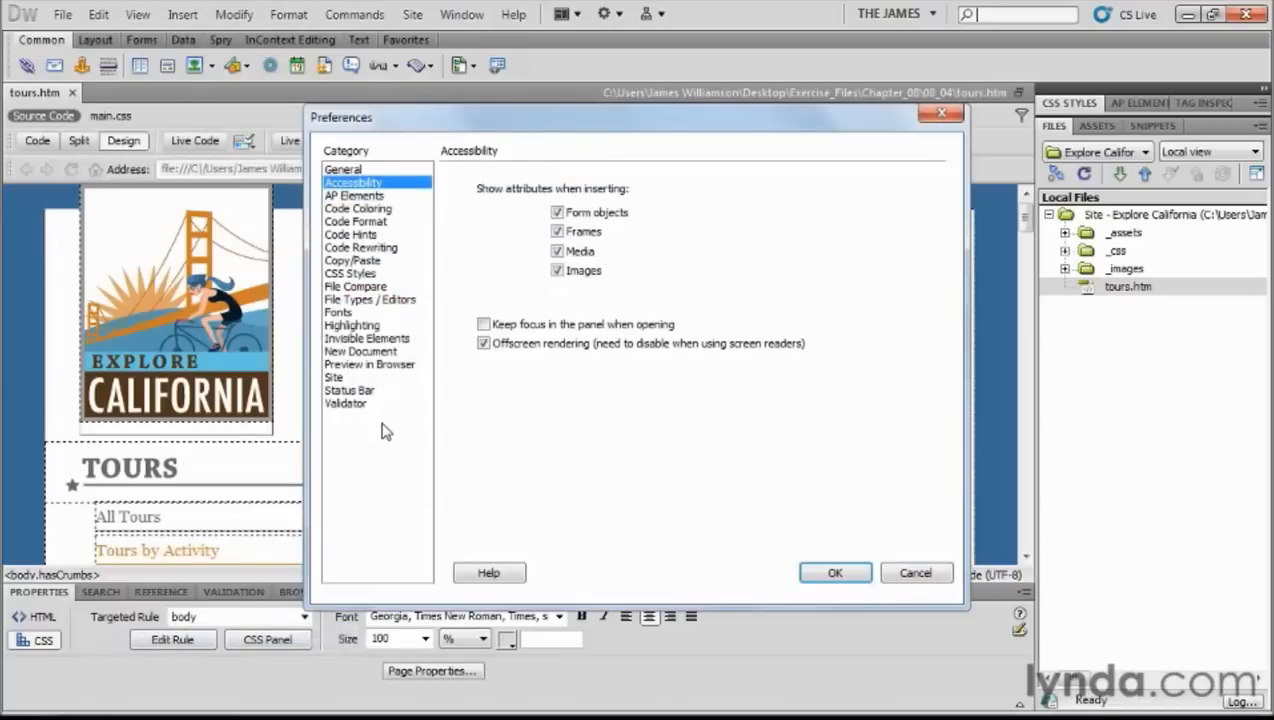
left_click(366, 301)
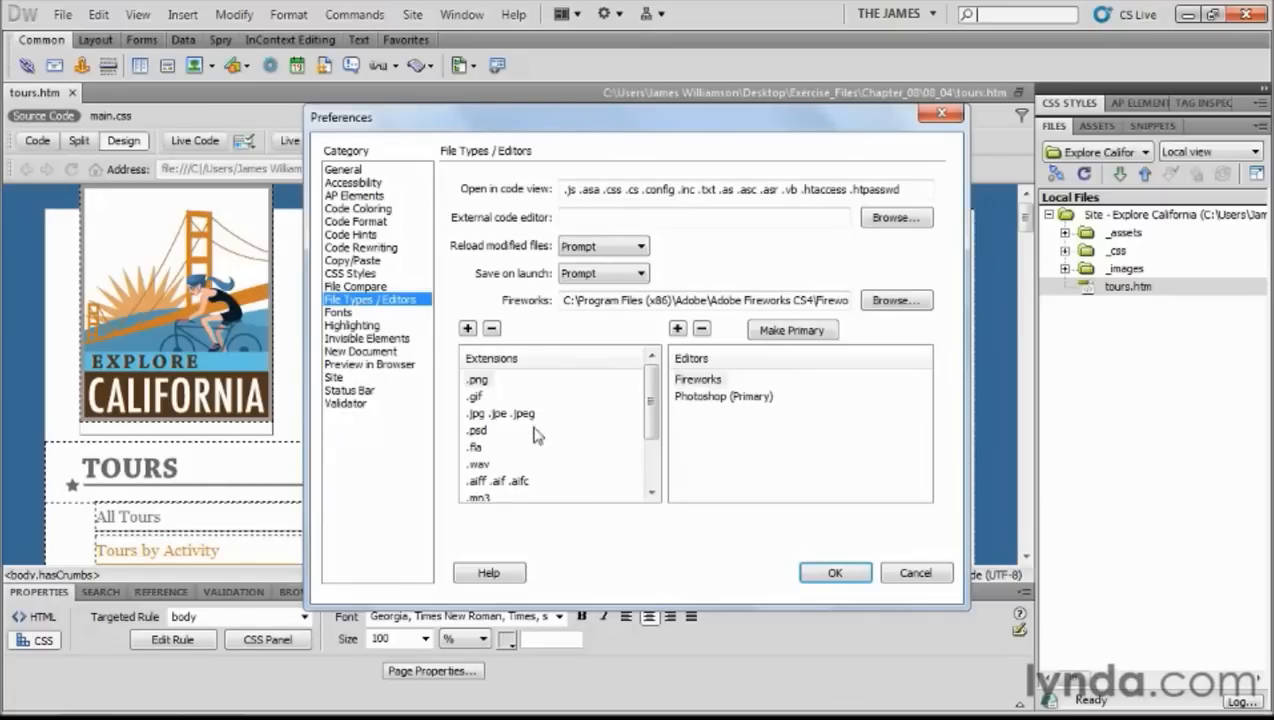
left_click_drag(652, 412, 656, 455)
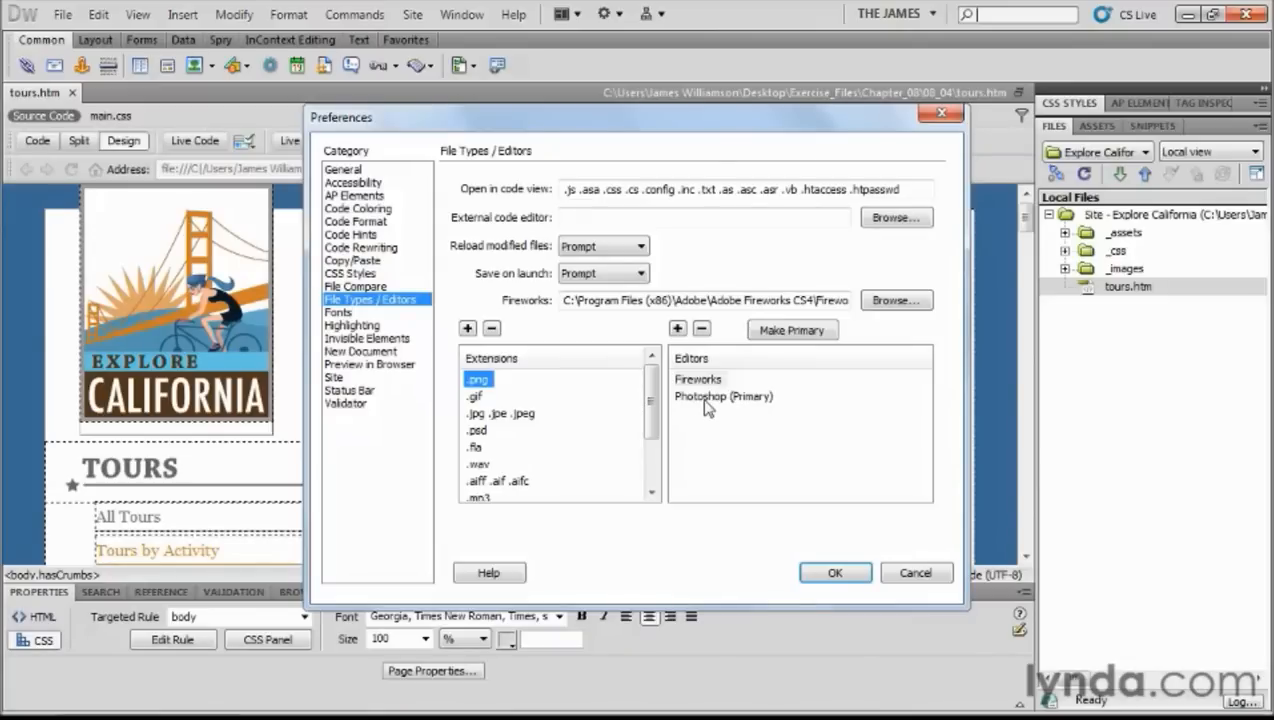
Step: Make Fireworks the primary editor for .png files and switch the primary editor back to Photoshop
left_click(703, 379)
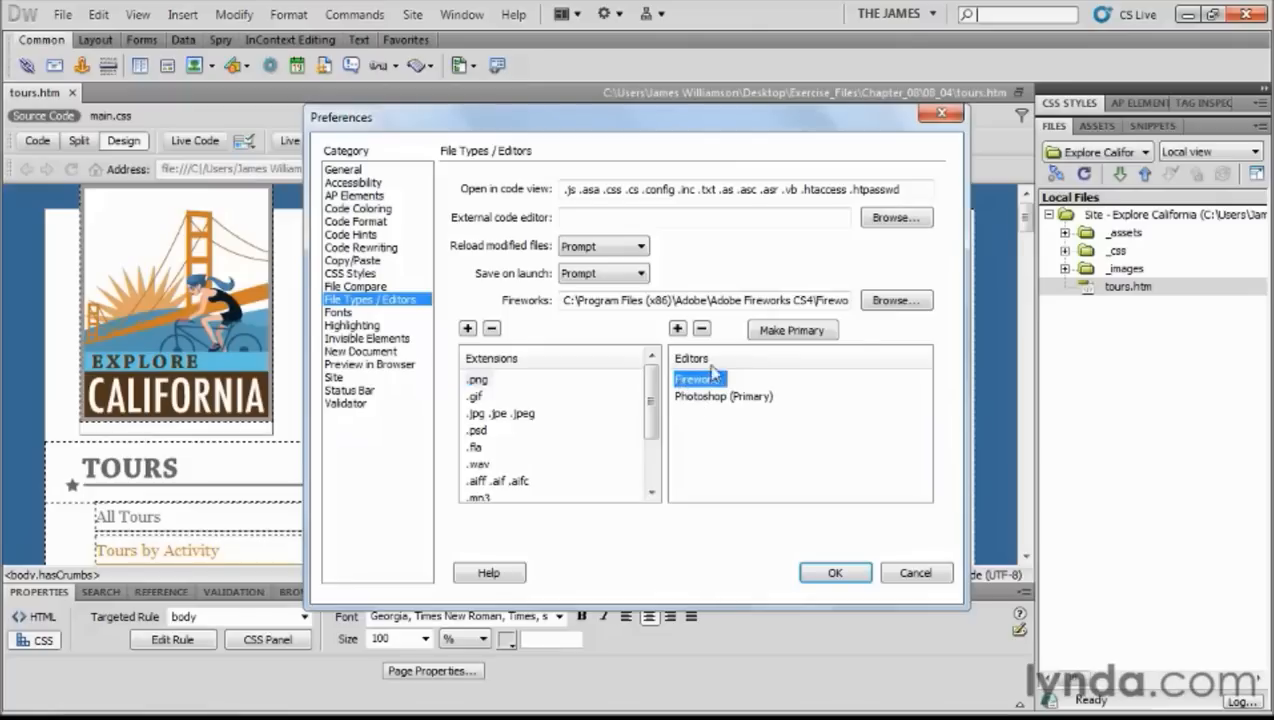
left_click(776, 332)
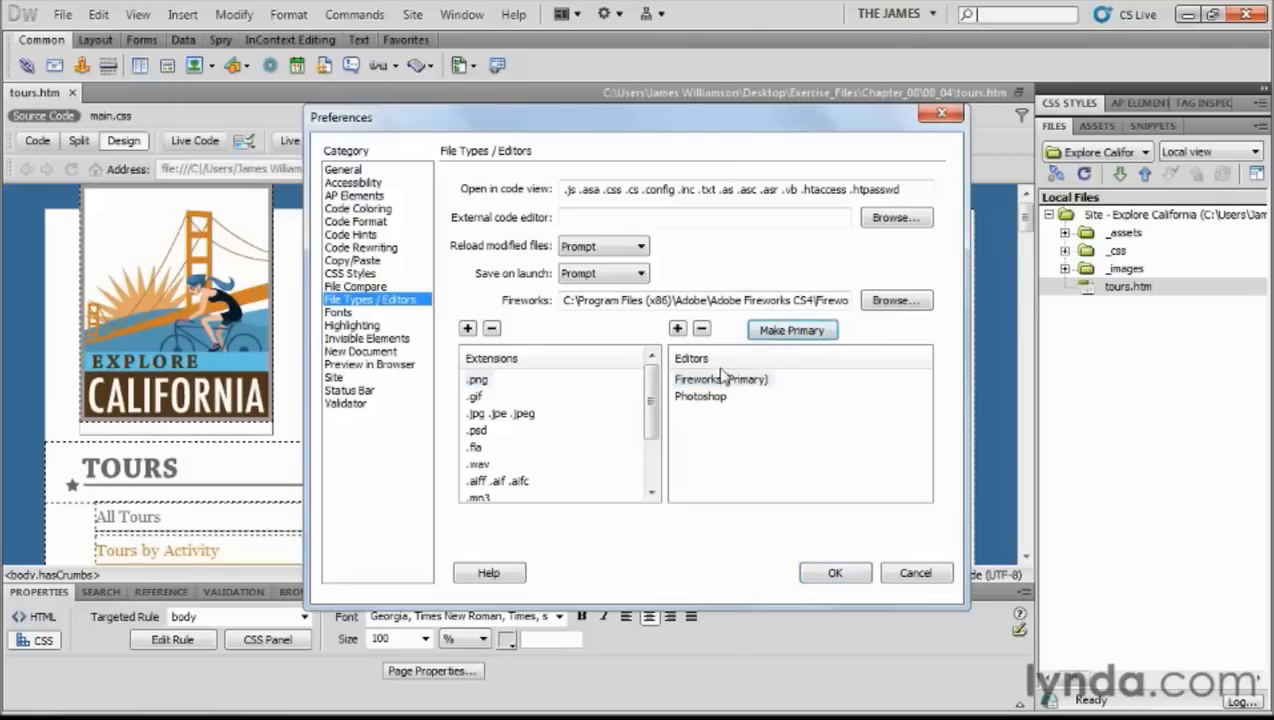
left_click(705, 397)
left_click(786, 333)
Step: Review the editors assigned to .gif and .jpg files, check how an external editor is added without adding one, and close the preferences
left_click(477, 396)
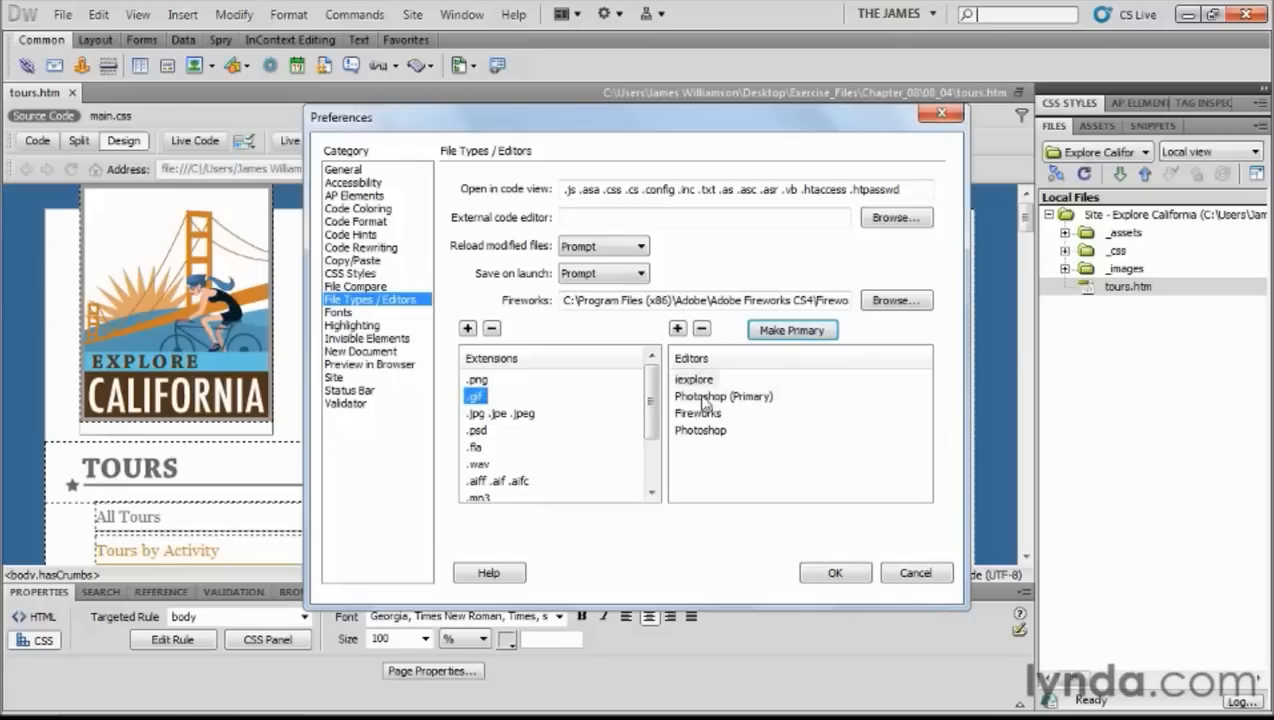
left_click(516, 414)
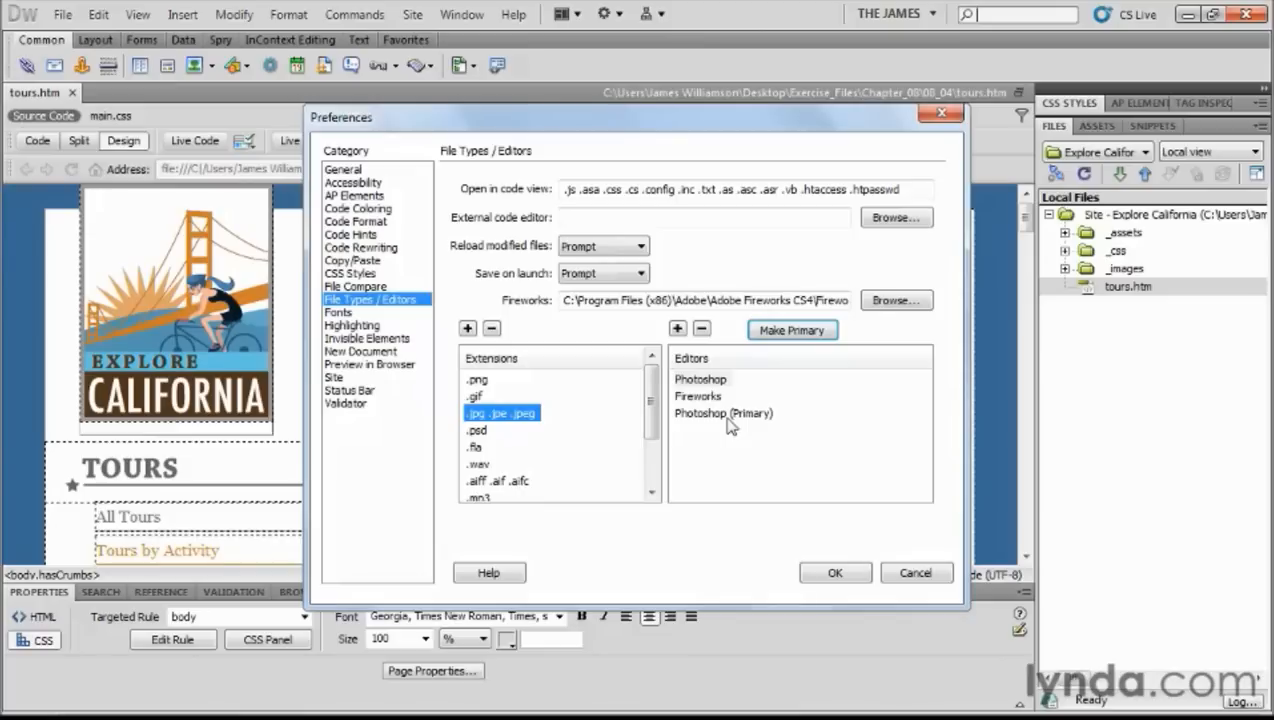
left_click(678, 330)
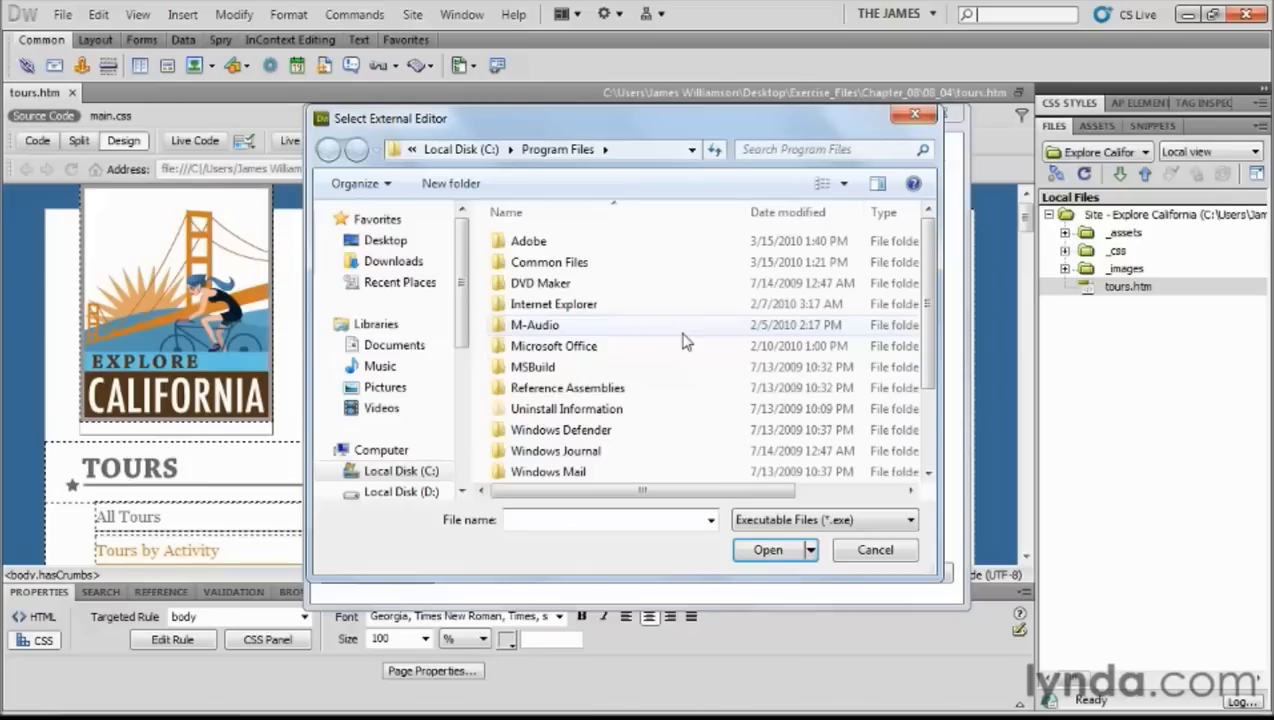
left_click(874, 550)
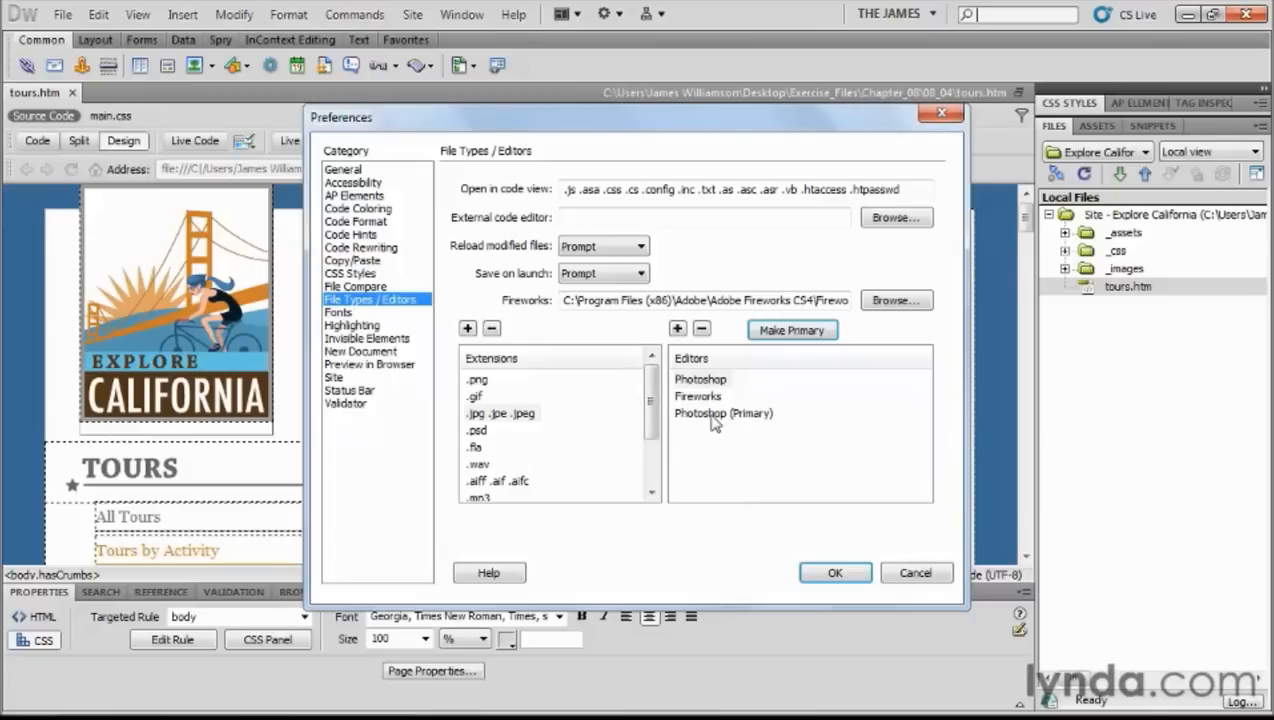
left_click(828, 575)
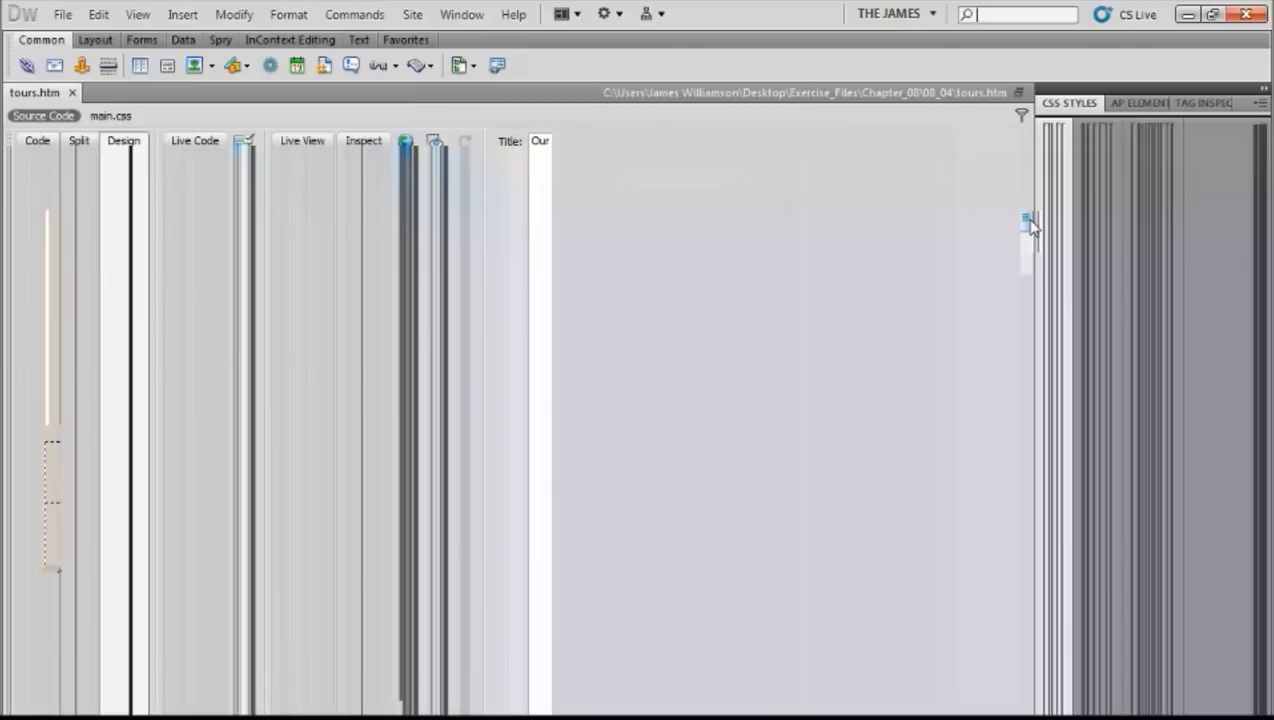
Step: Open the page's flag photo in Photoshop for editing, close it there without changes, and switch back to Dreamweaver
left_click_drag(1031, 227, 1030, 250)
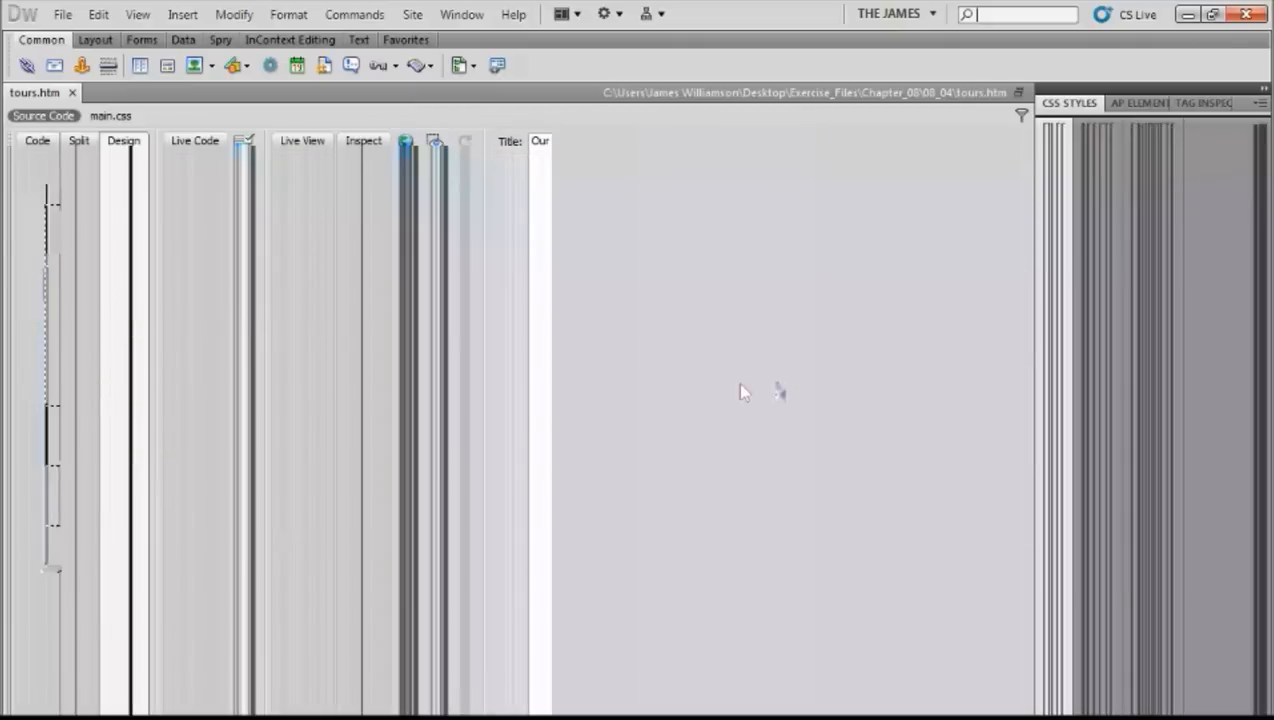
left_click(707, 305)
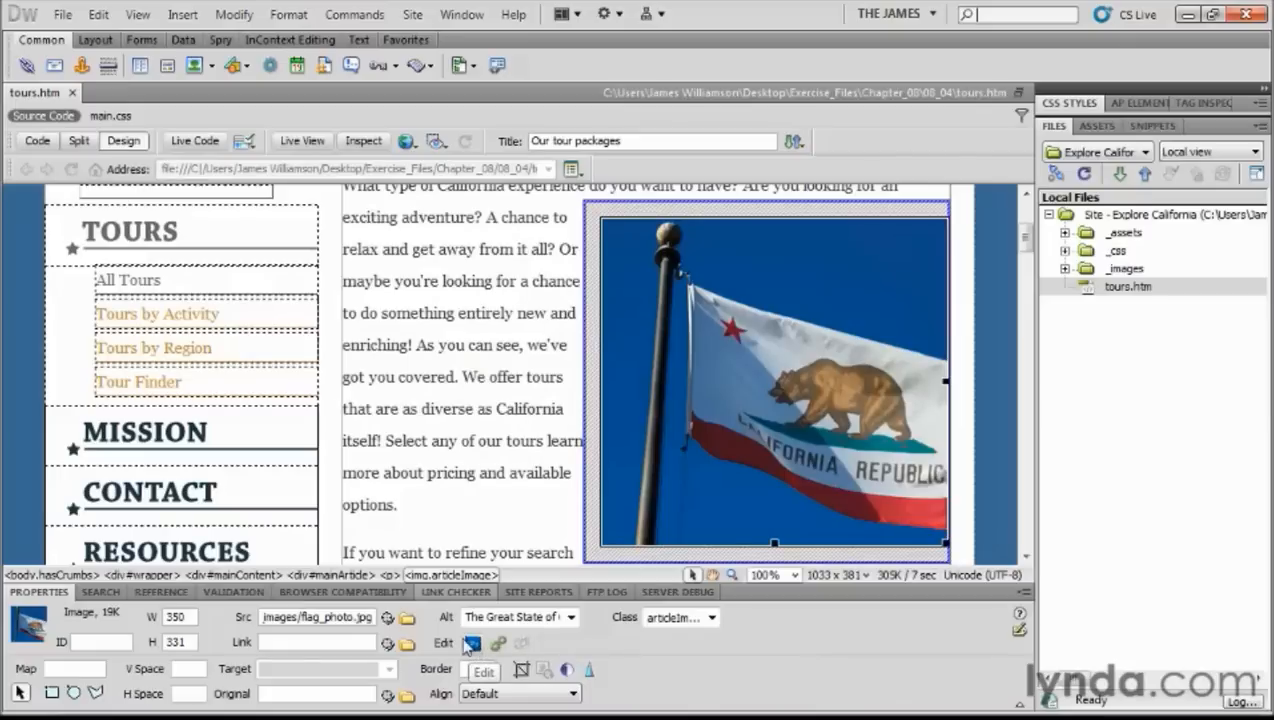
left_click(472, 644)
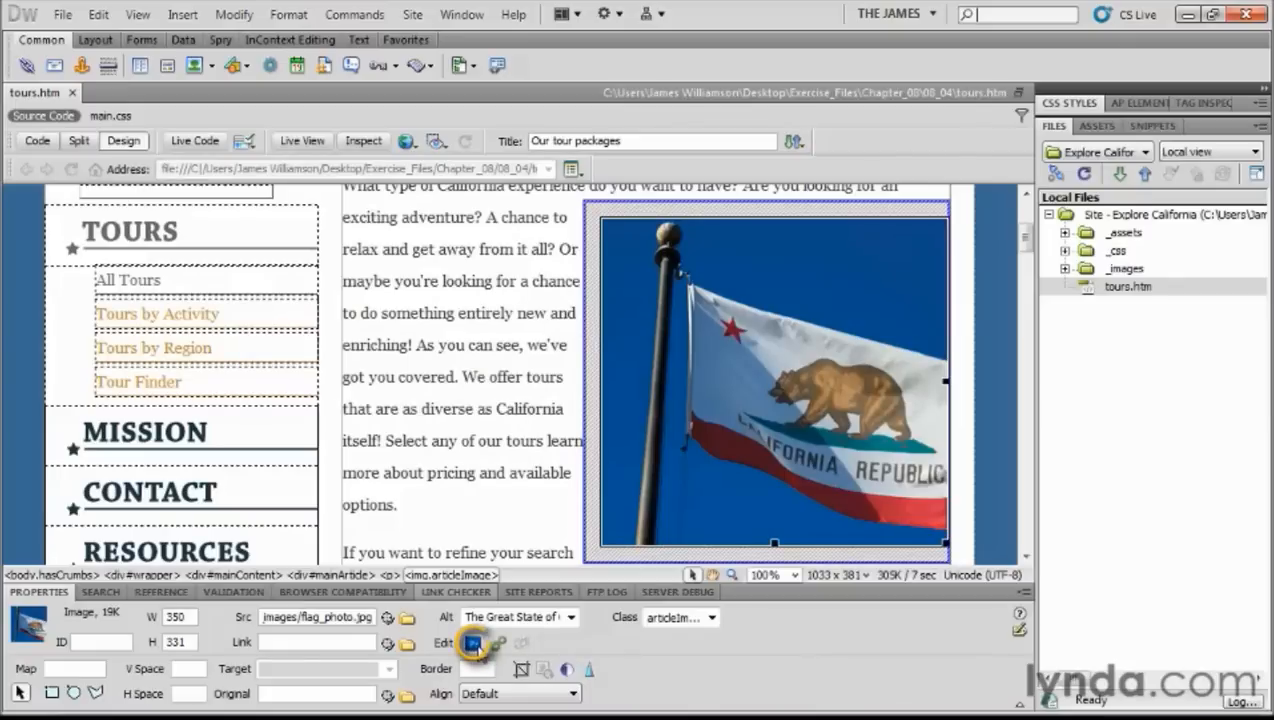
left_click(476, 645)
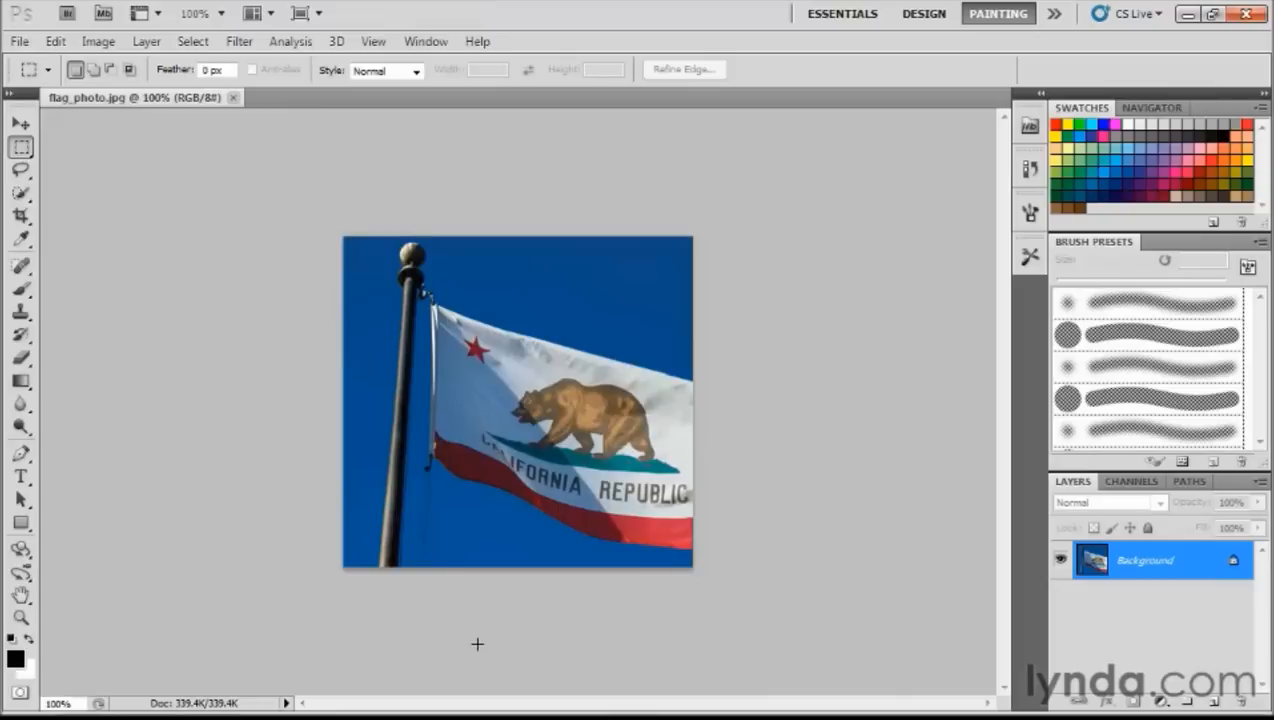
left_click(233, 98)
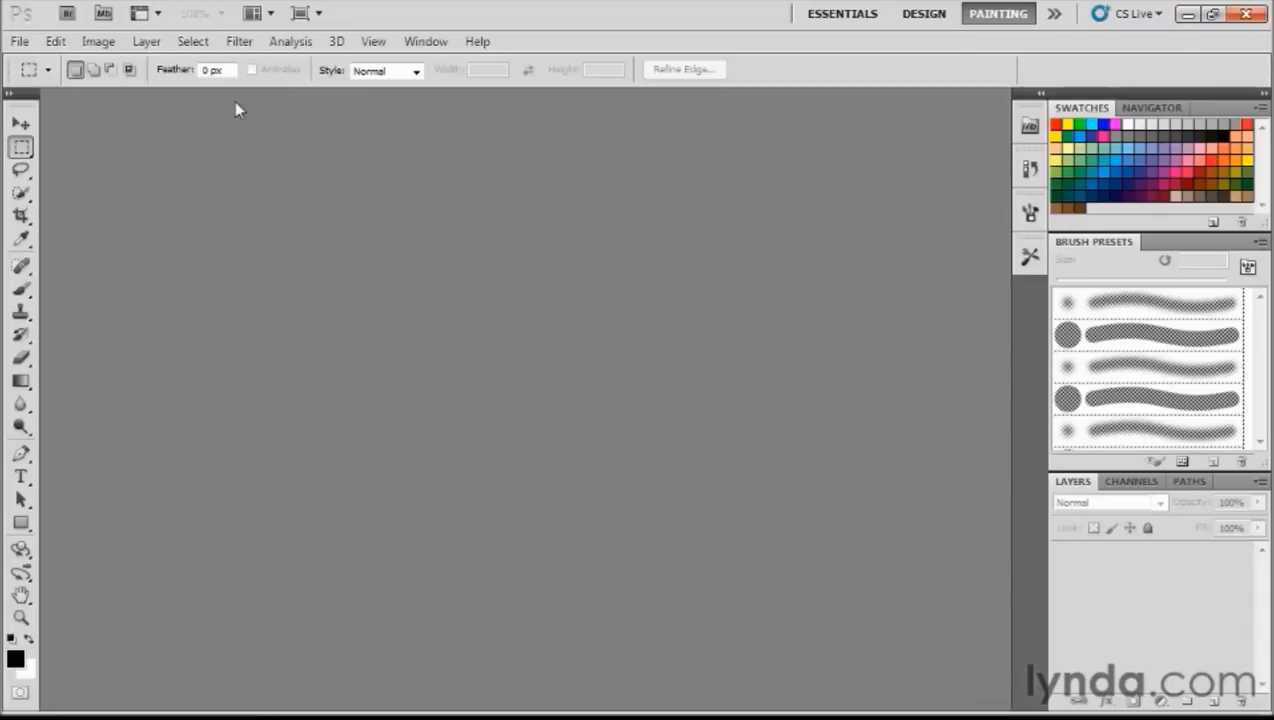
key("alt+Tab")
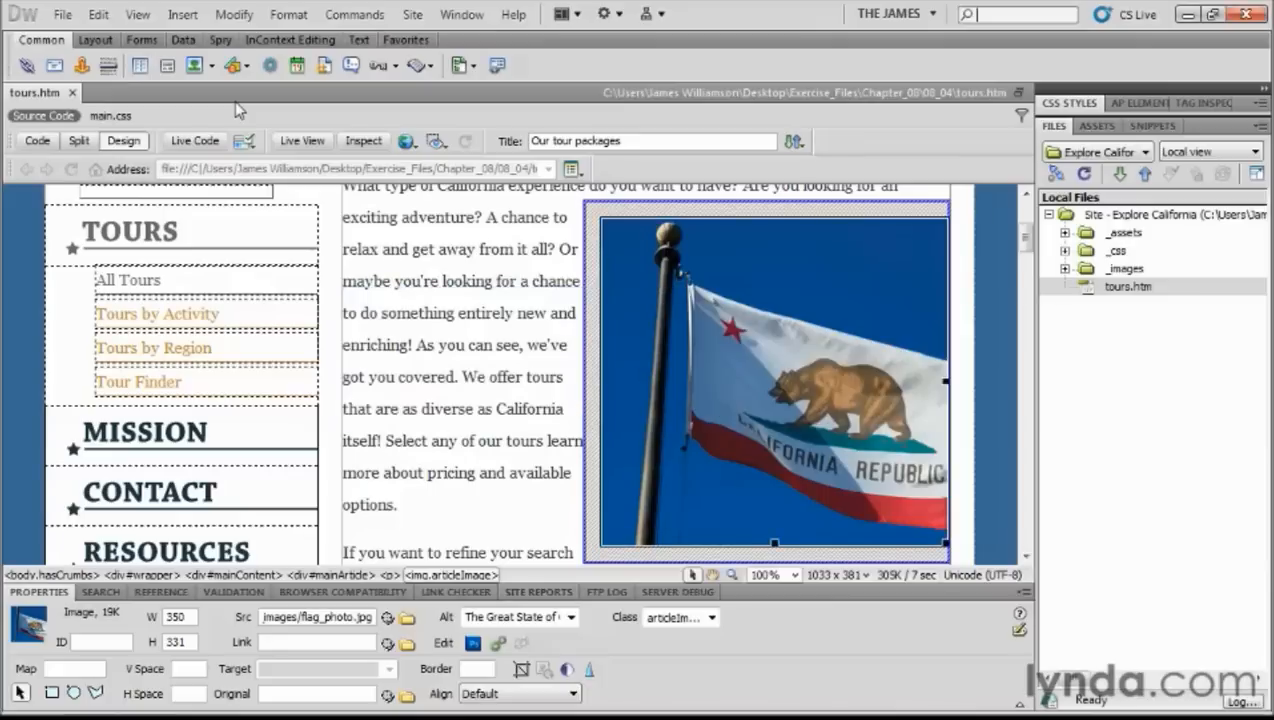
Step: Look at the editor choices offered for editing the flag photo and its original, without choosing one
right_click(693, 357)
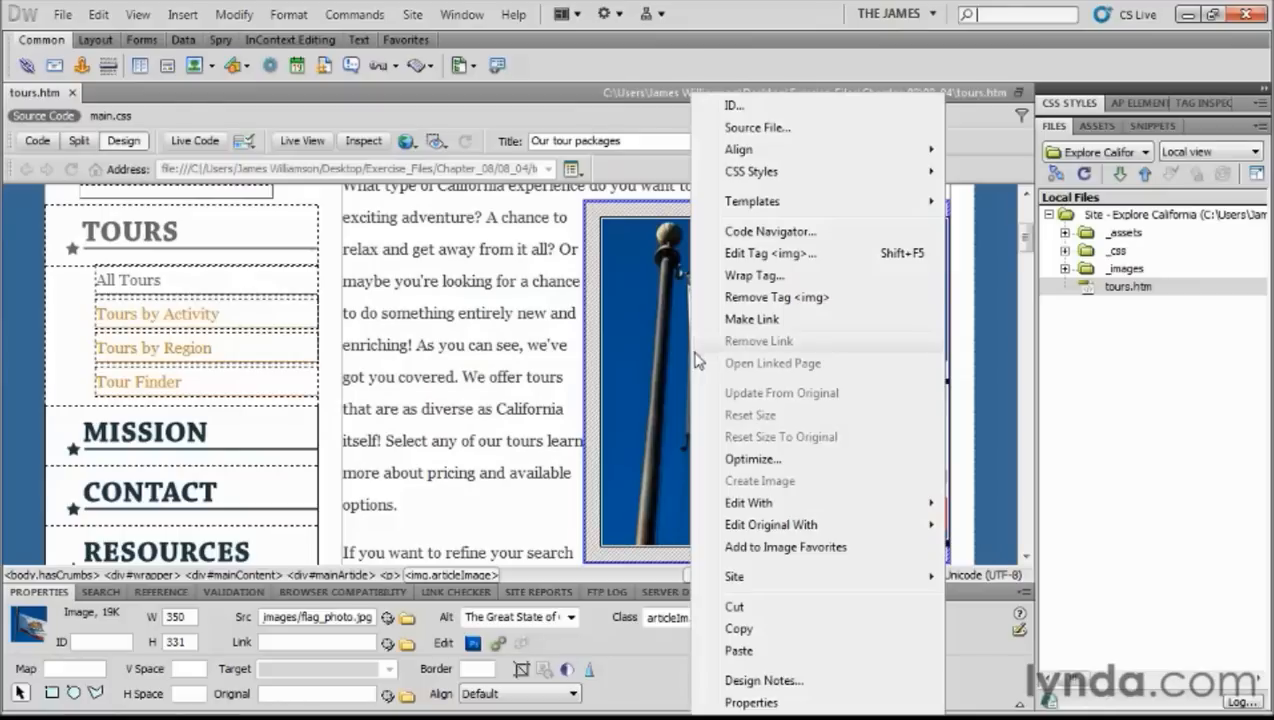
mouse_move(743, 508)
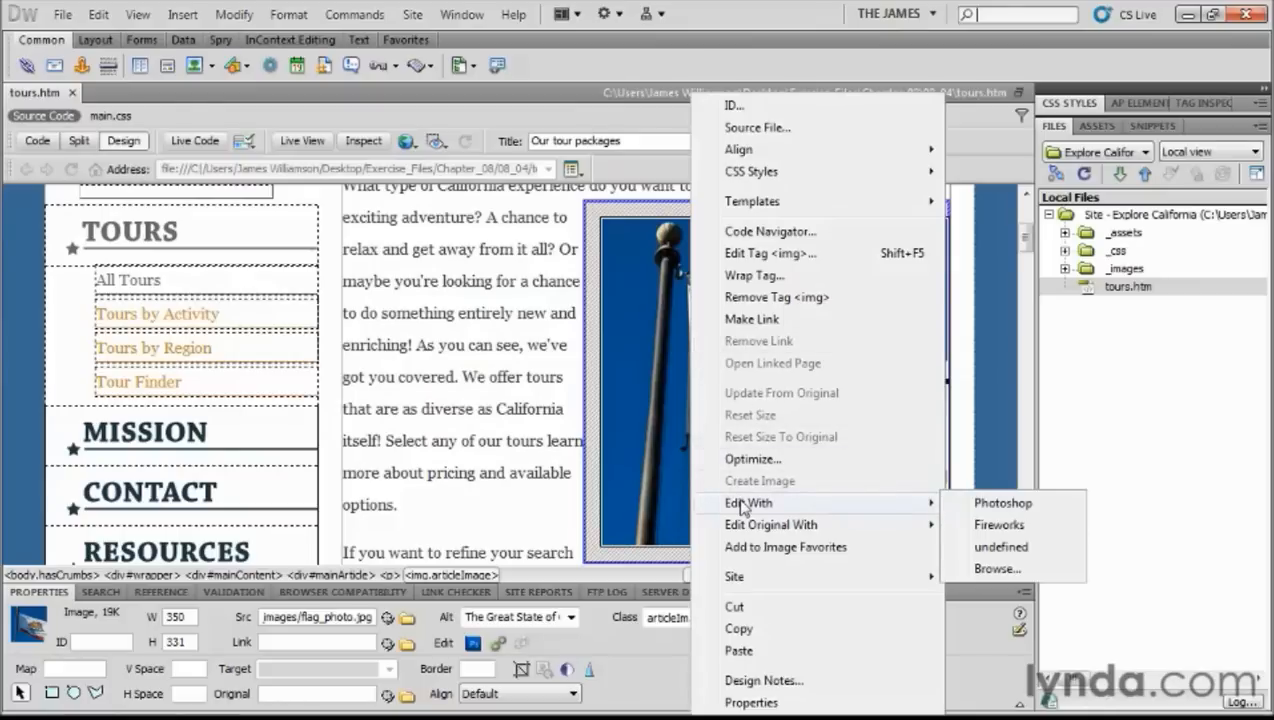
mouse_move(755, 530)
left_click(655, 437)
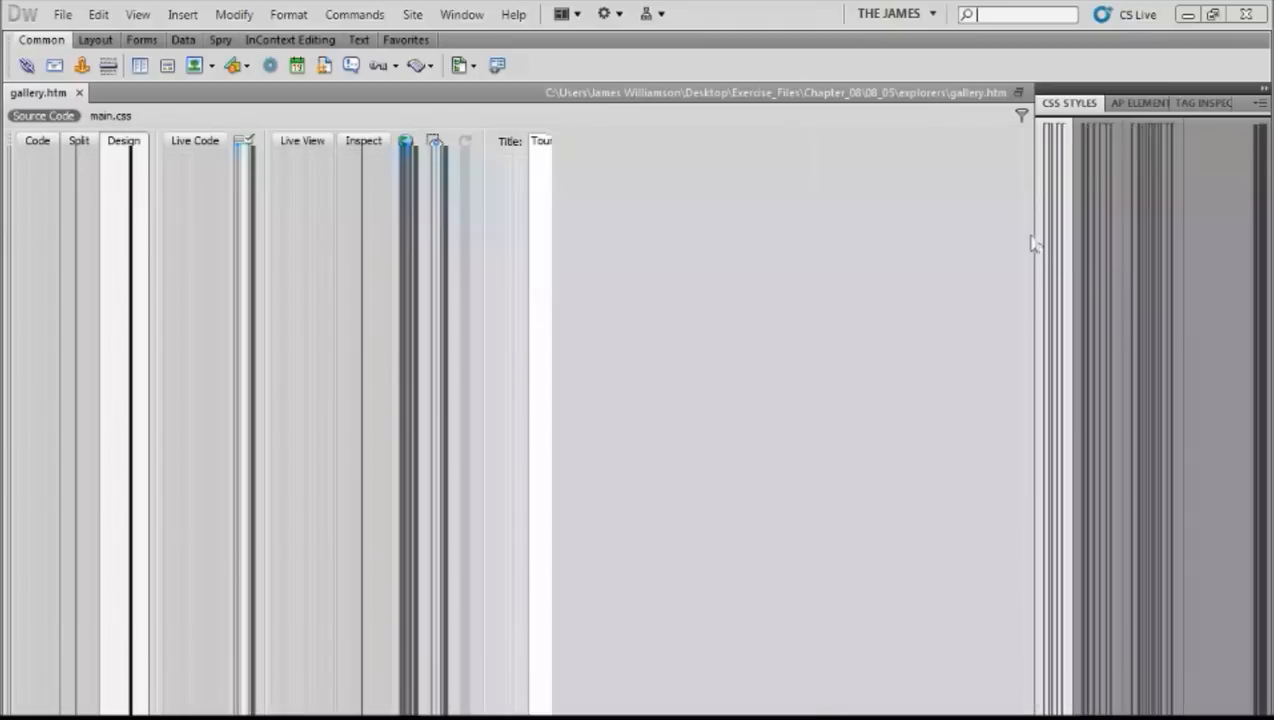
Step: Start inserting an image at the beginning of the bridge photo paragraph and browse to the site's _images folder
left_click_drag(1030, 242, 1034, 290)
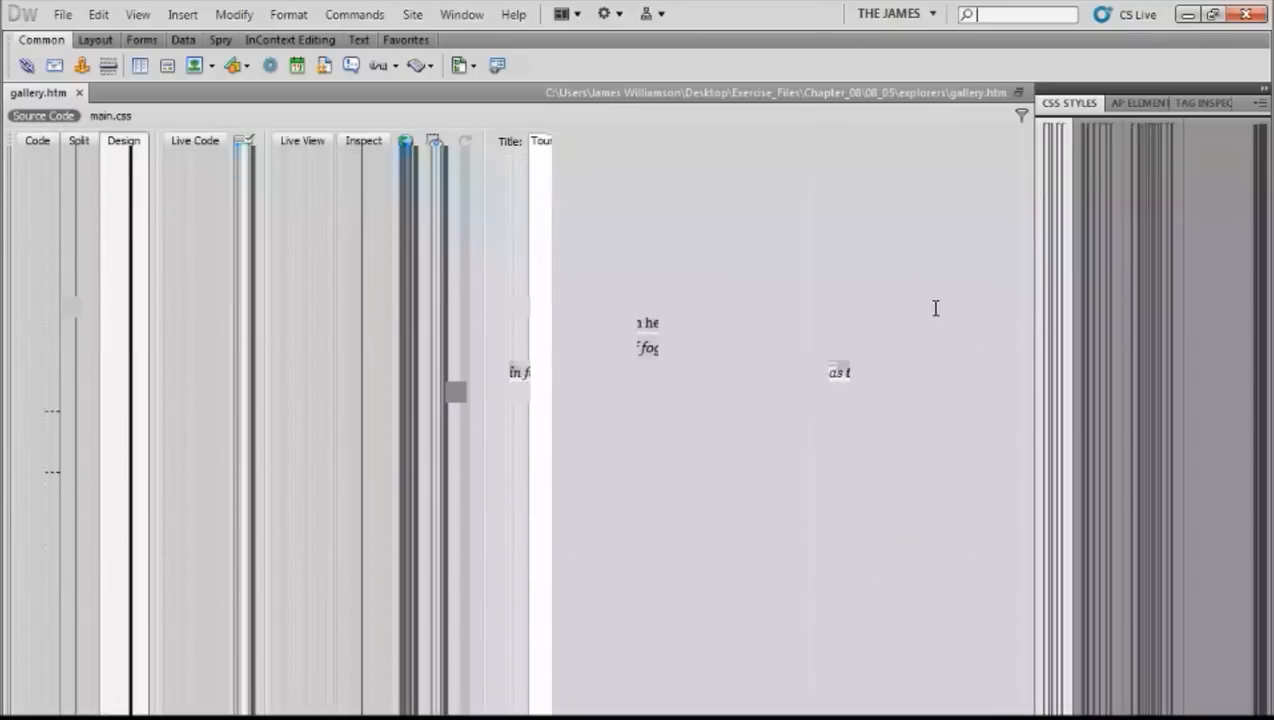
mouse_move(1029, 285)
left_mouse_down()
mouse_move(1033, 319)
mouse_move(1025, 267)
mouse_move(1026, 281)
left_mouse_up()
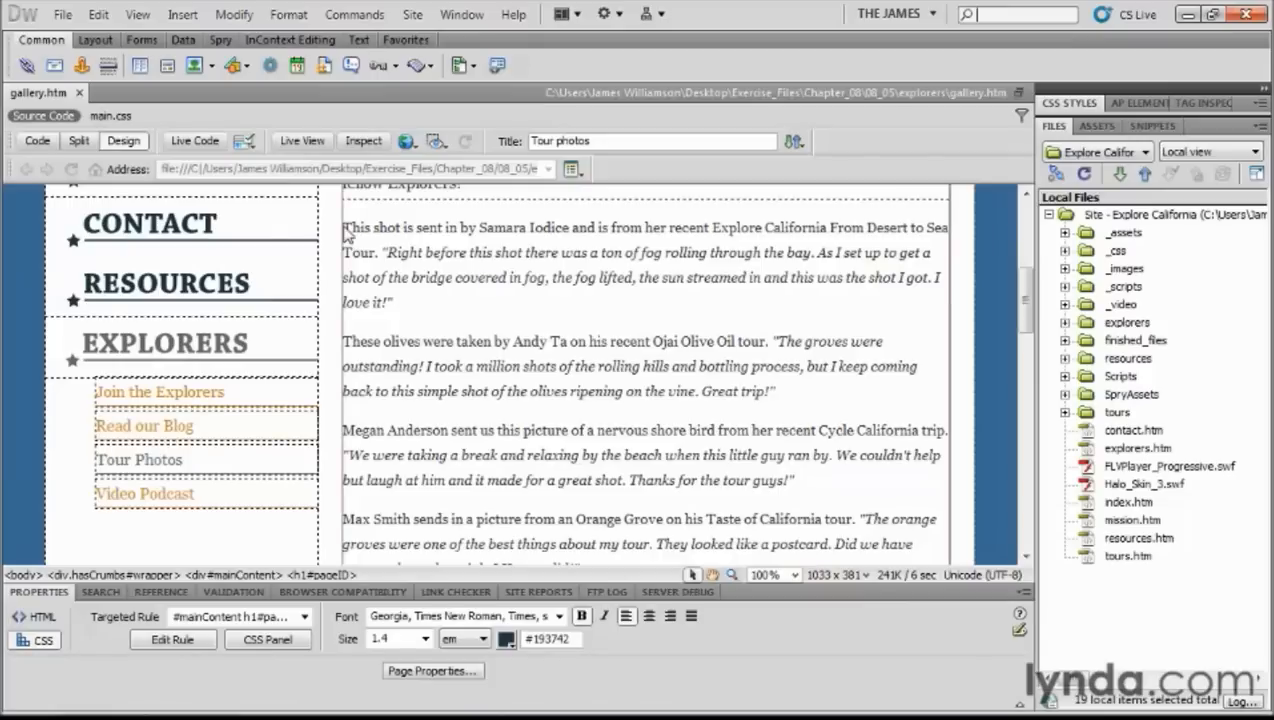
left_click(345, 229)
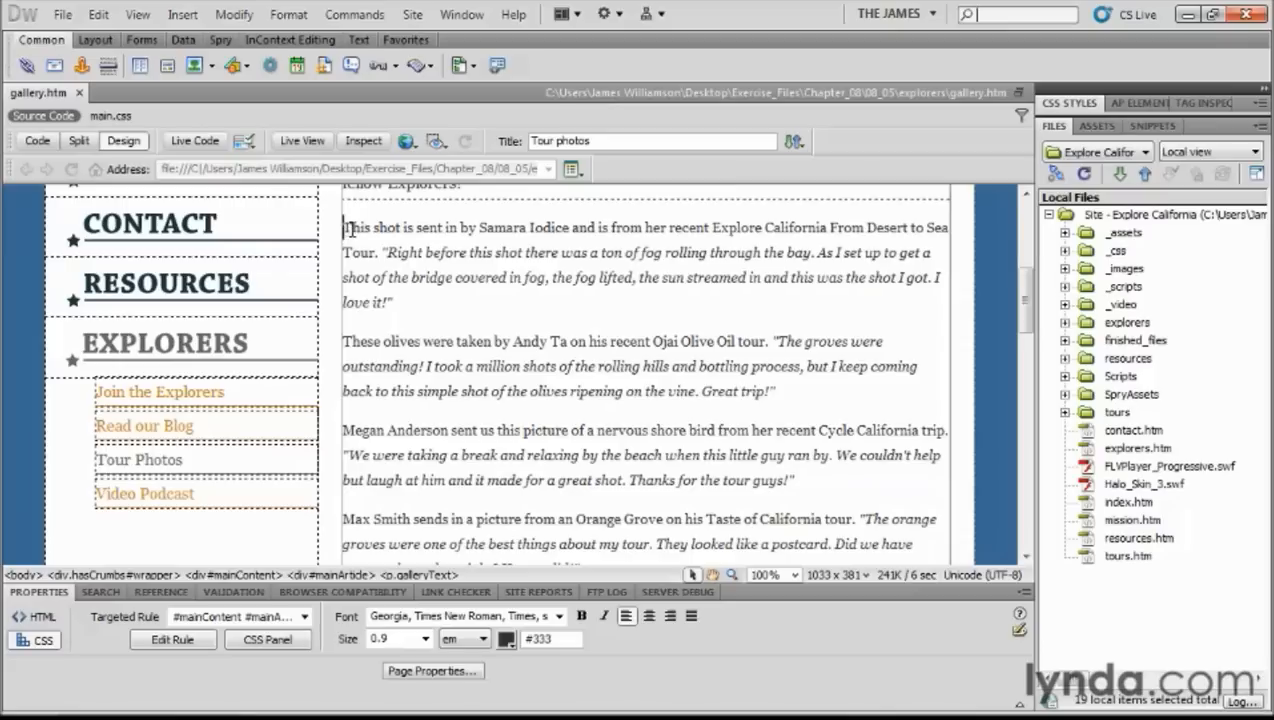
left_click(200, 16)
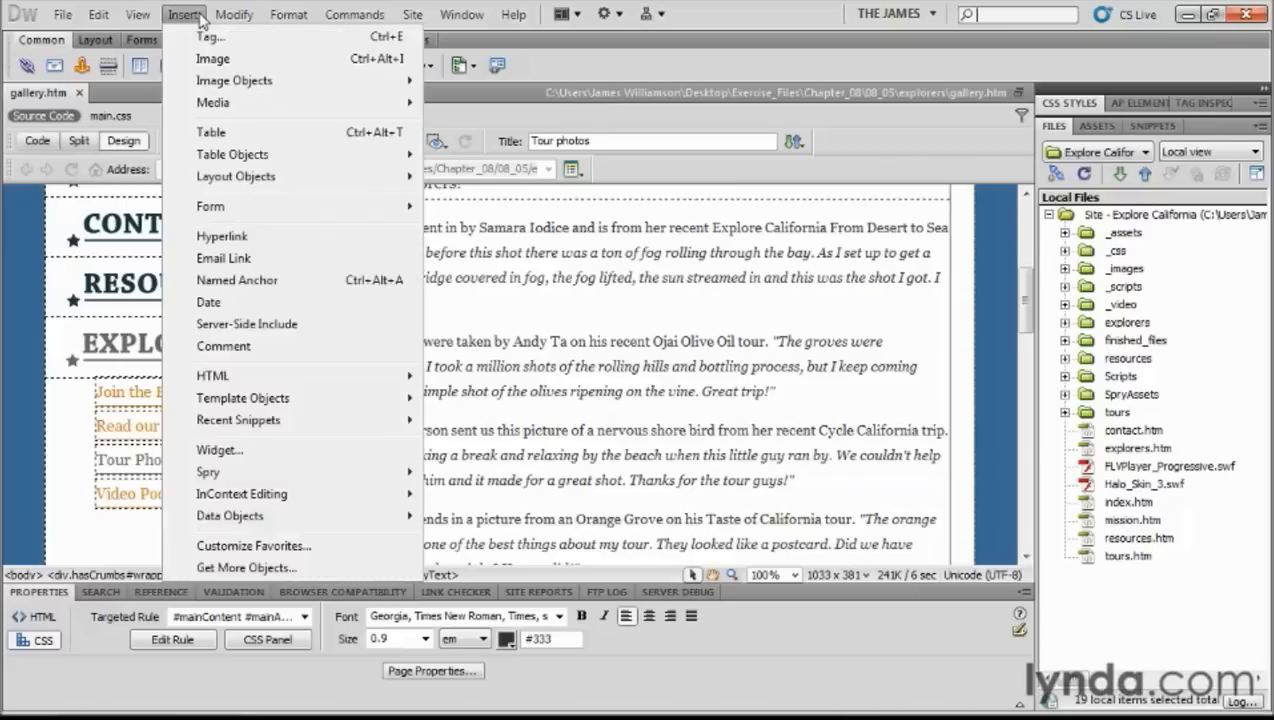
left_click(266, 60)
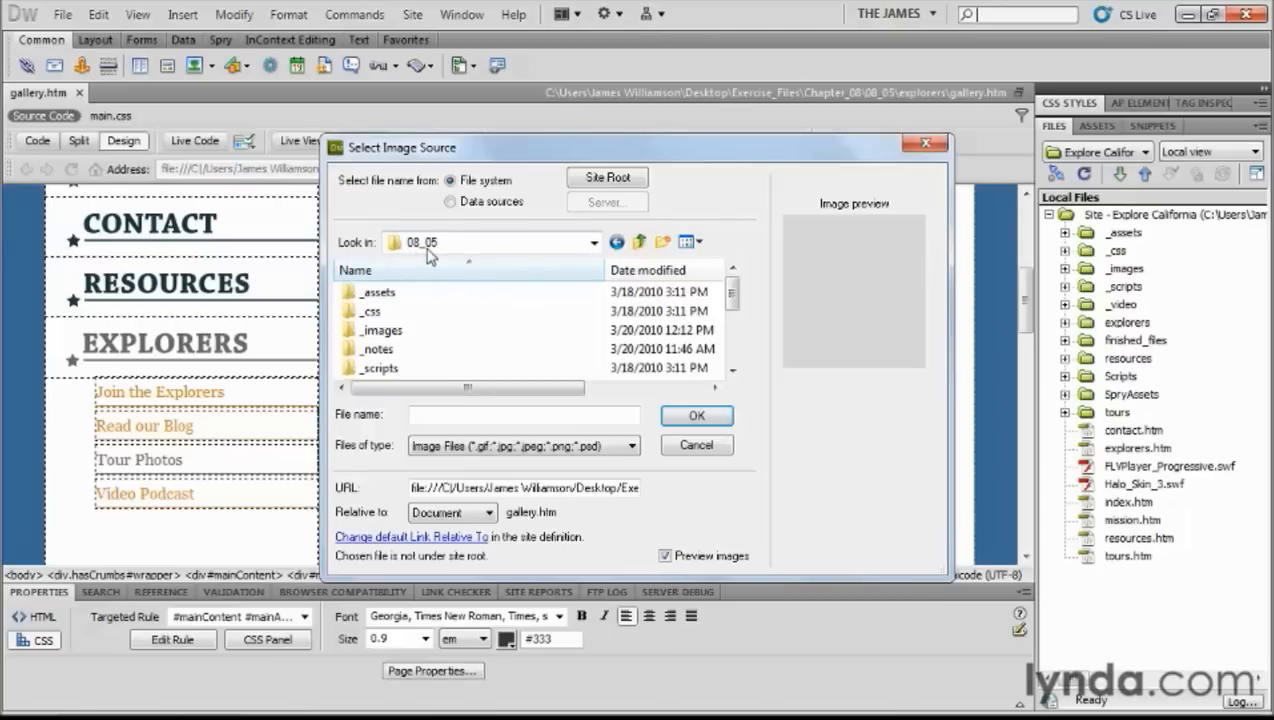
double_click(370, 330)
left_click_drag(737, 290, 737, 284)
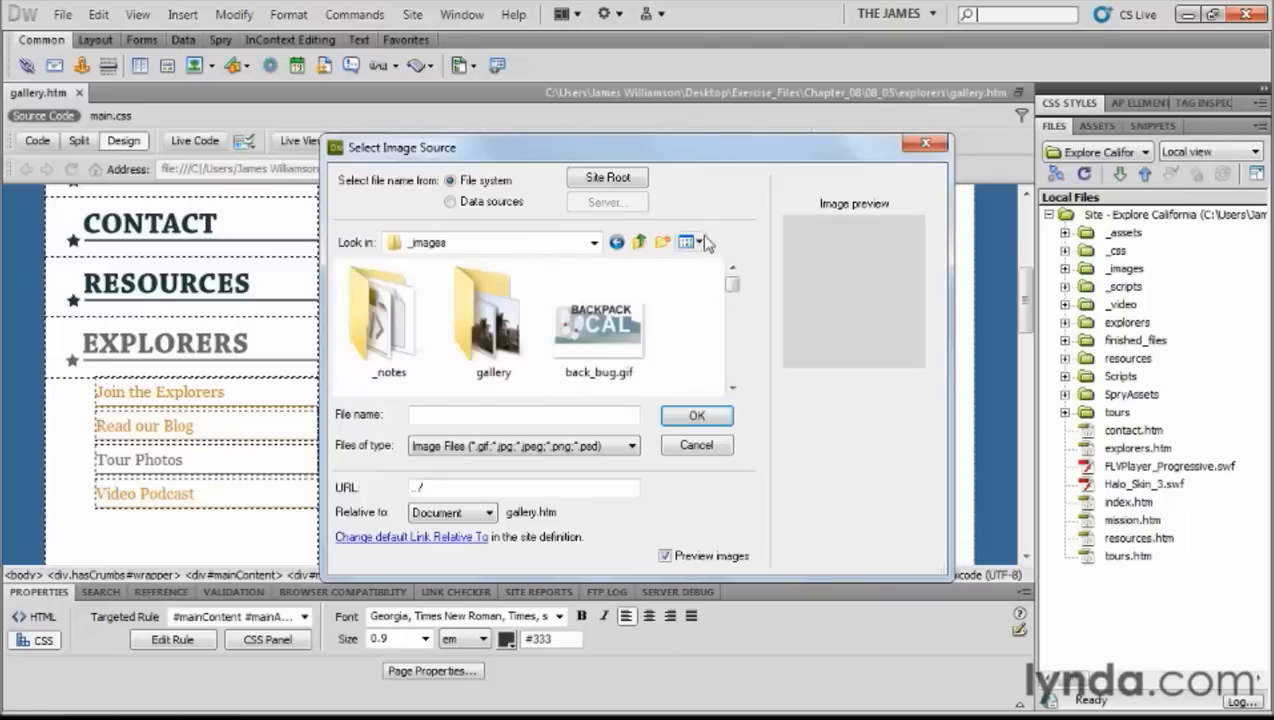
Step: Show the image files in Details view, then enlarge and reposition the Select Image Source dialog
left_click(700, 242)
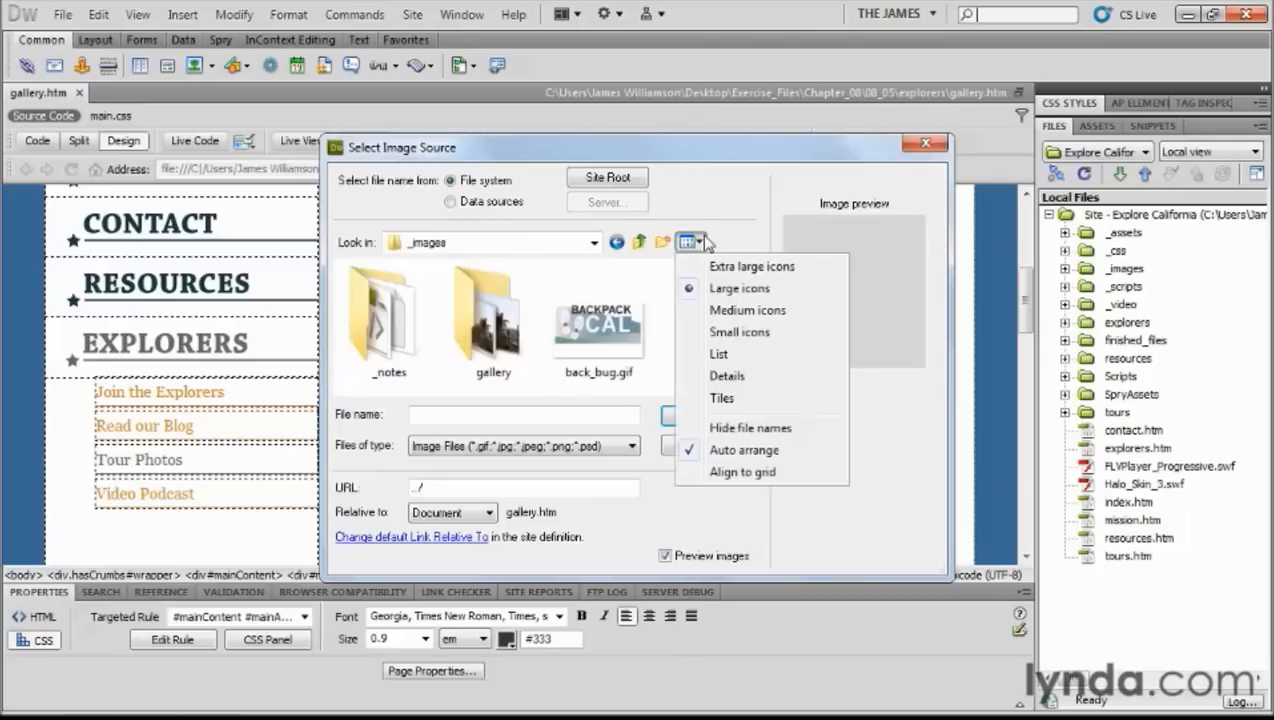
left_click(726, 377)
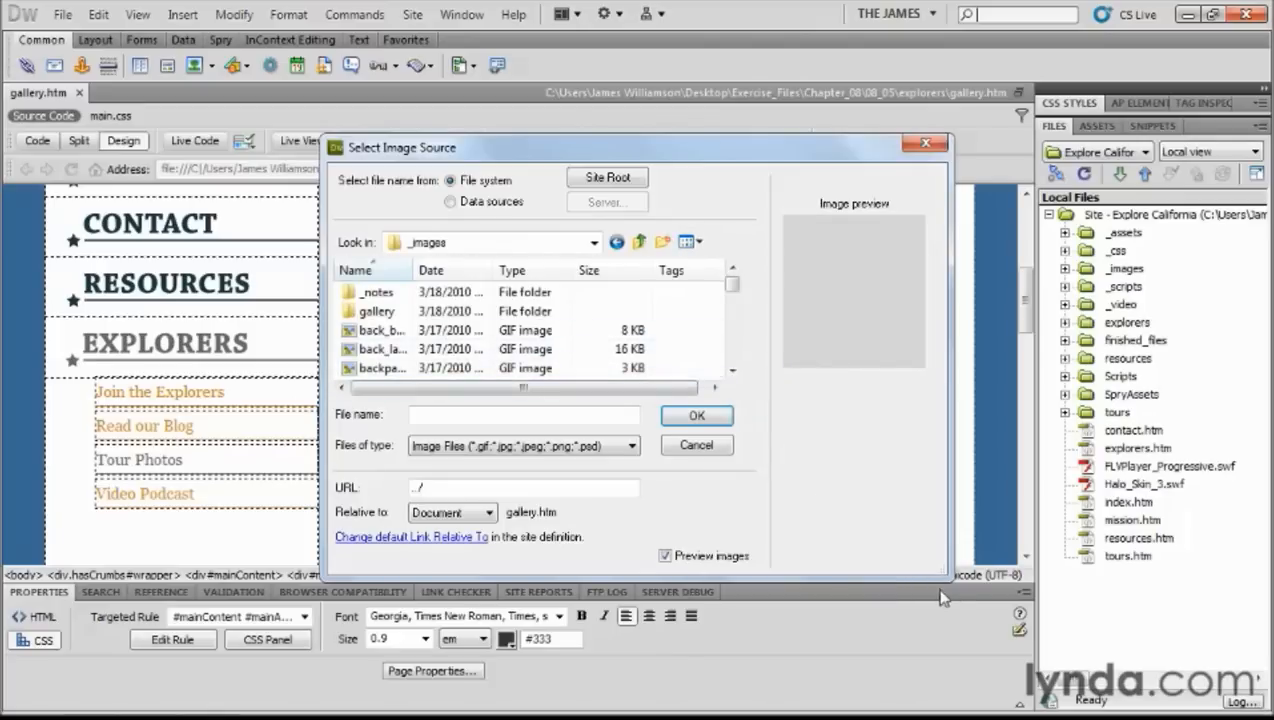
left_click_drag(938, 568, 1043, 677)
left_click_drag(690, 154, 636, 72)
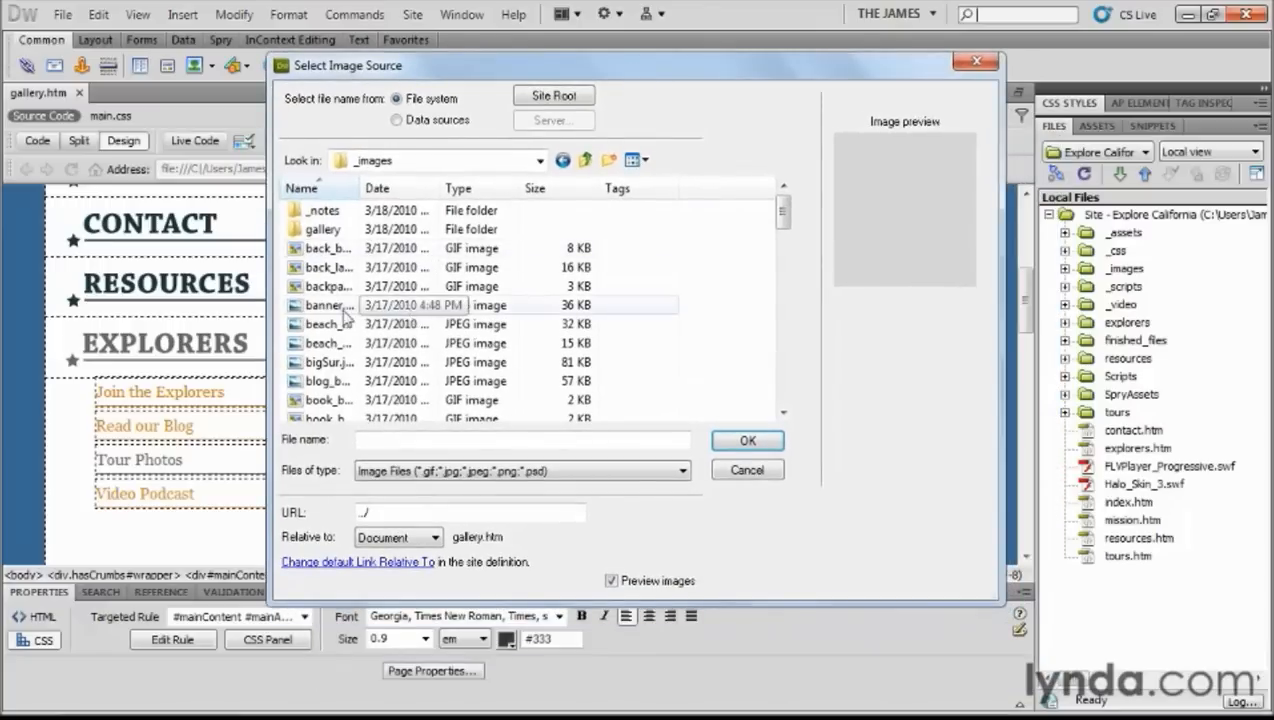
Step: Insert golden_gate.jpg from the gallery folder with a document-relative path and the alternate text "Golden Gate Bridge"
double_click(294, 232)
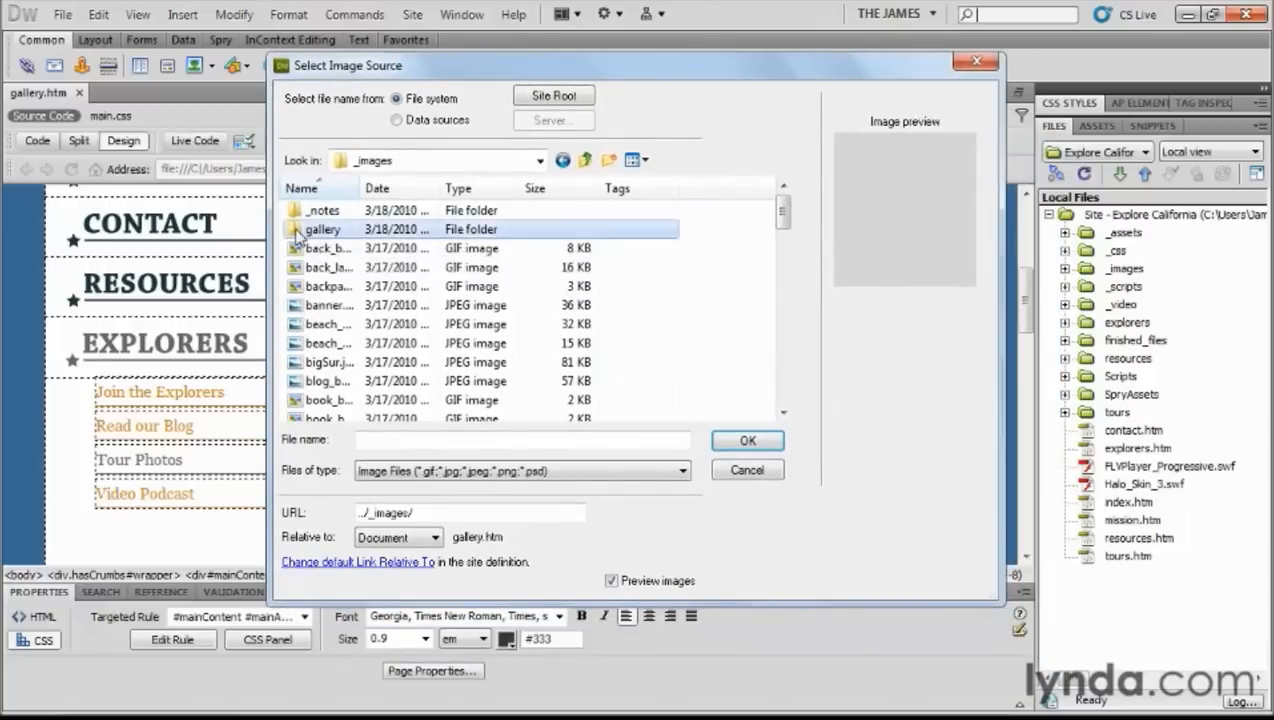
mouse_move(785, 233)
left_mouse_down()
mouse_move(787, 364)
mouse_move(783, 256)
left_mouse_up()
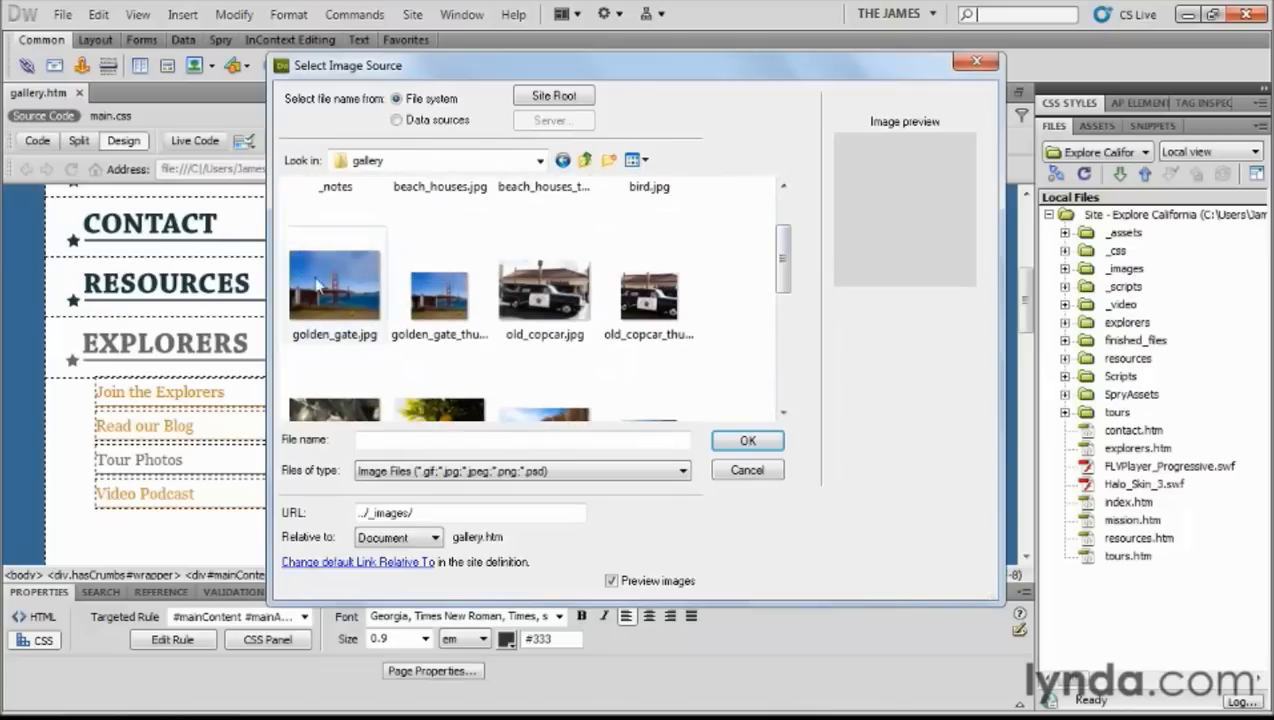
left_click(433, 322)
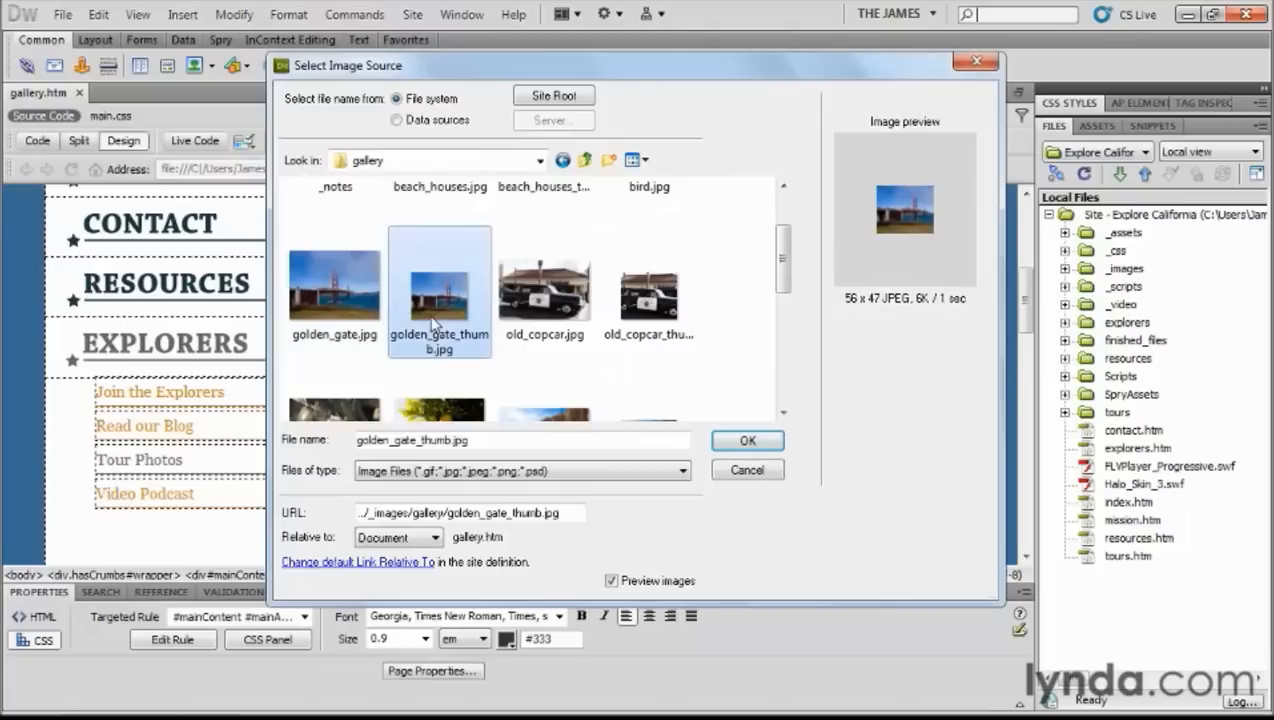
left_click(327, 305)
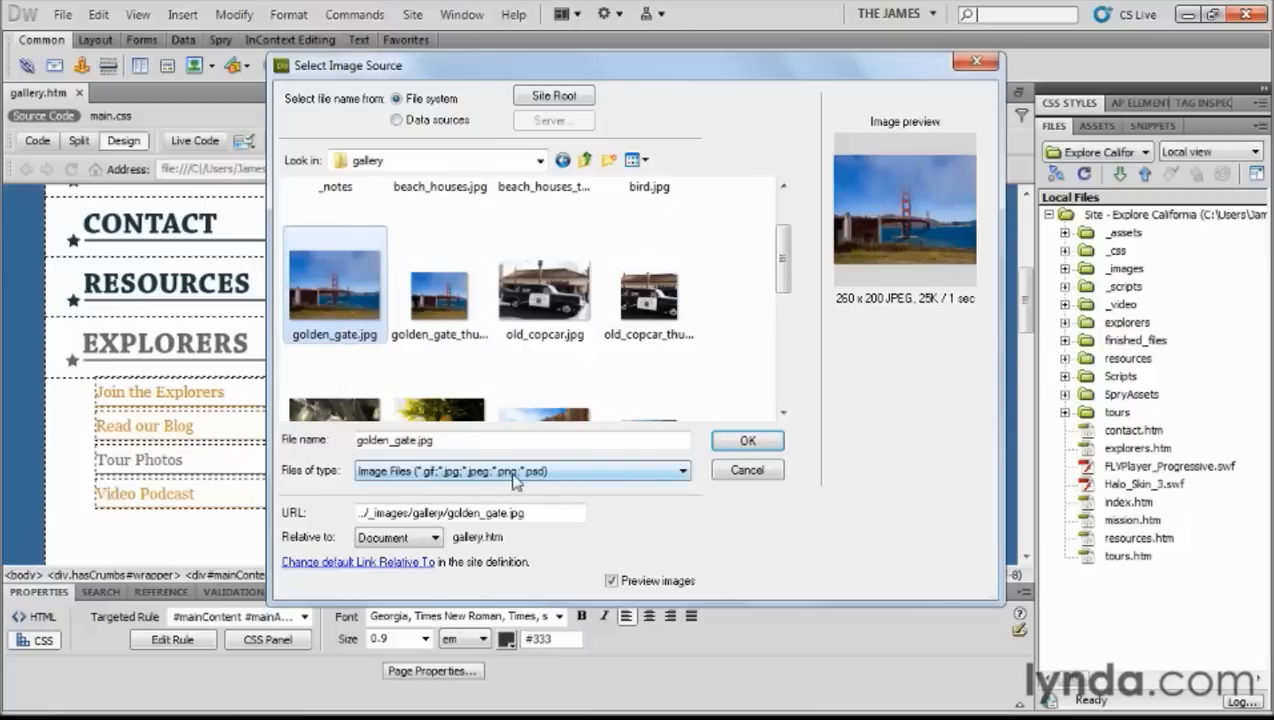
left_click_drag(553, 514, 335, 527)
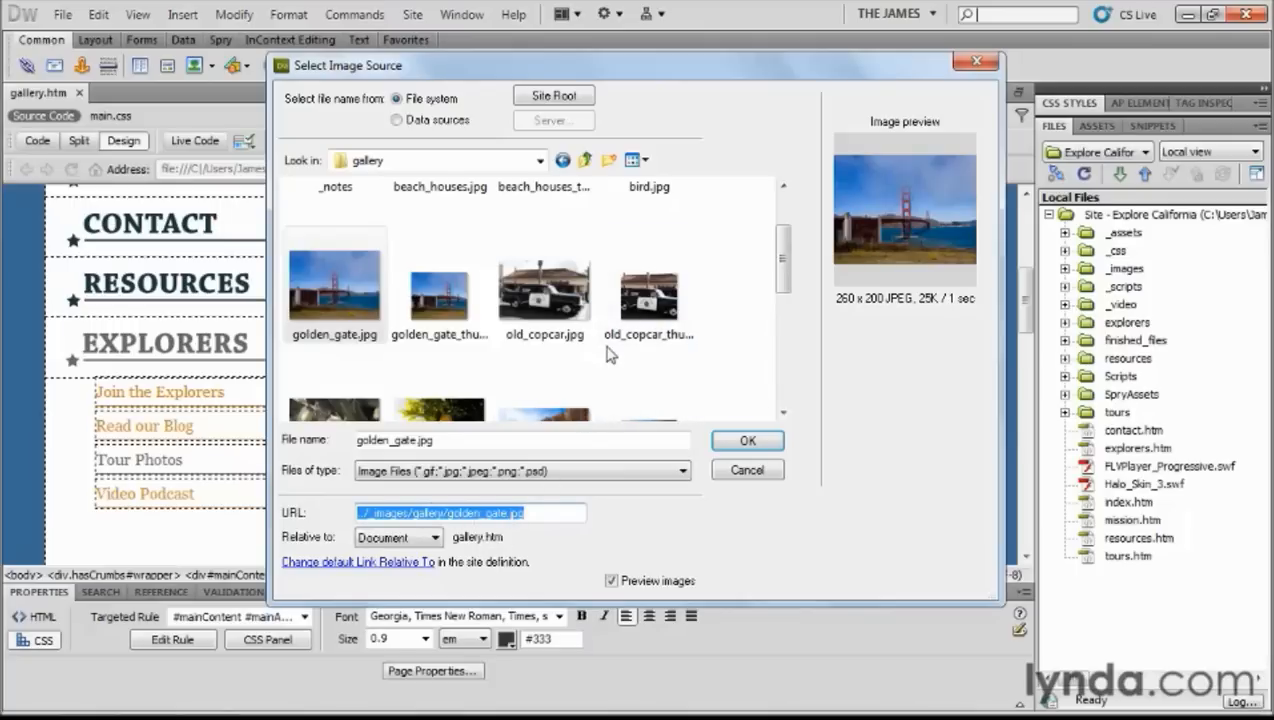
left_click(736, 442)
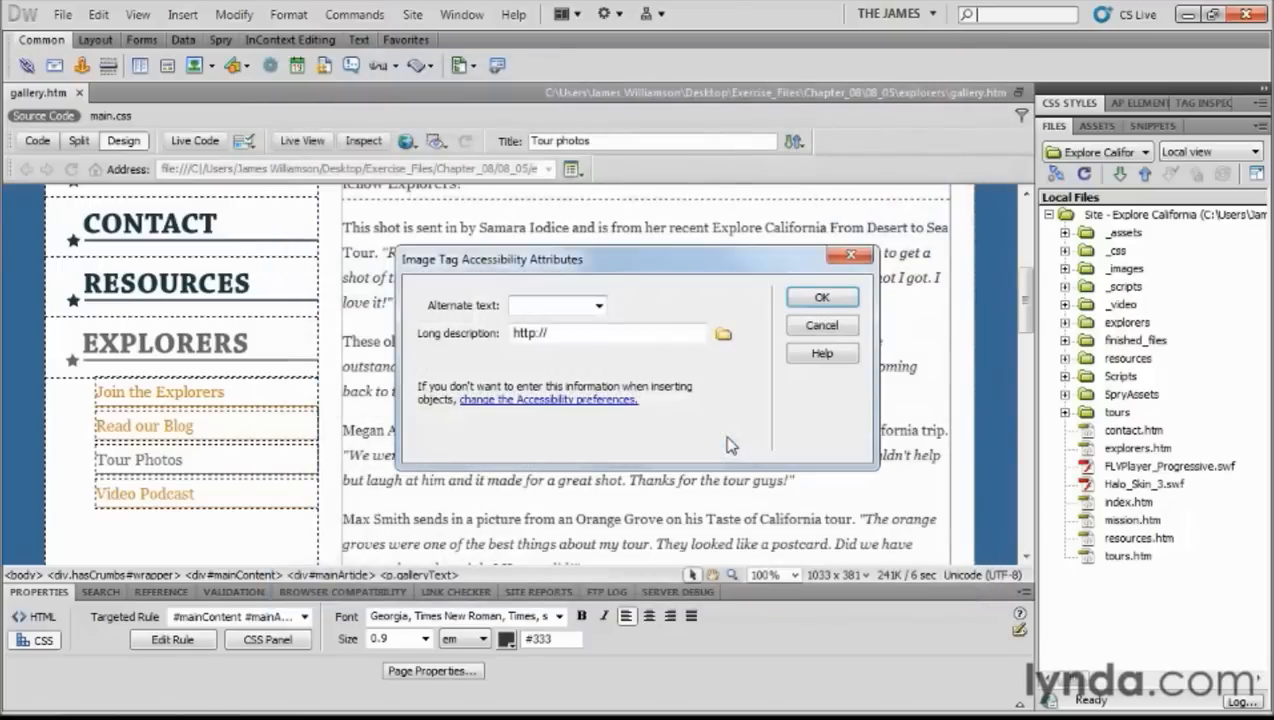
type("Golden")
type(" Gate Bridge")
left_click(812, 298)
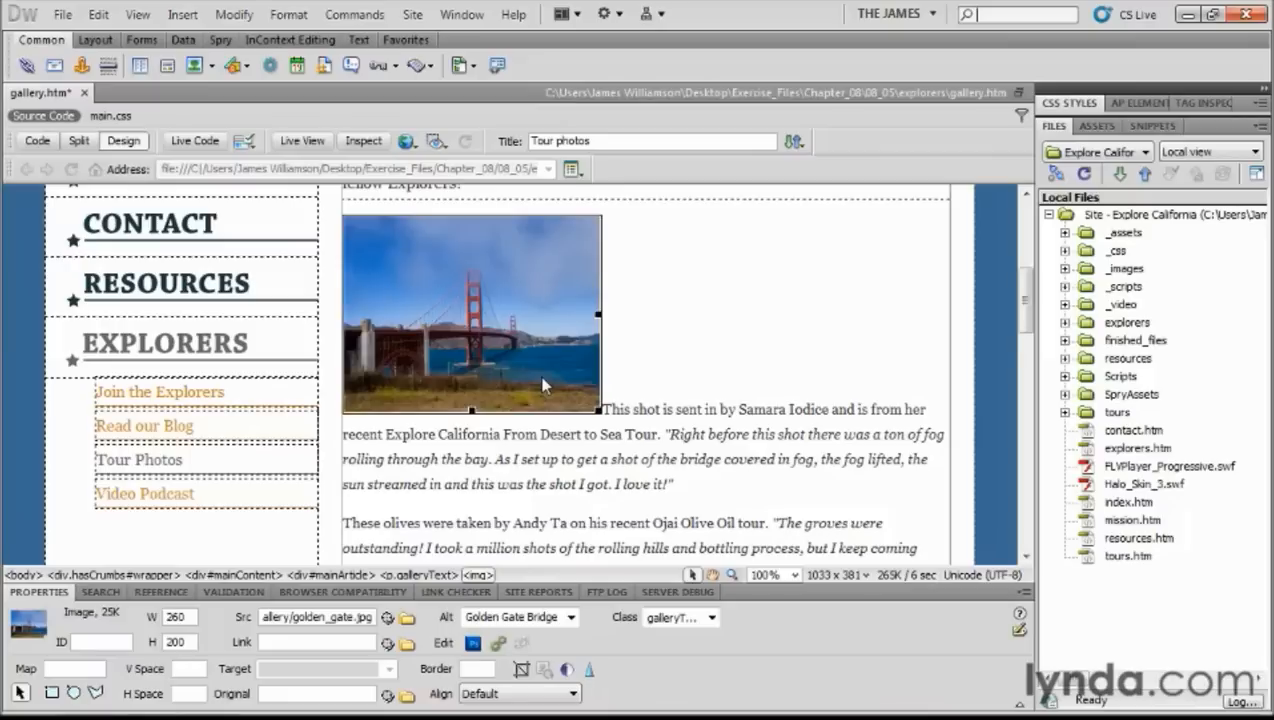
Step: Insert olives.jpg from the gallery folder at the start of the olives paragraph with the alternate text "olives"
scroll(543, 385, "down", 3)
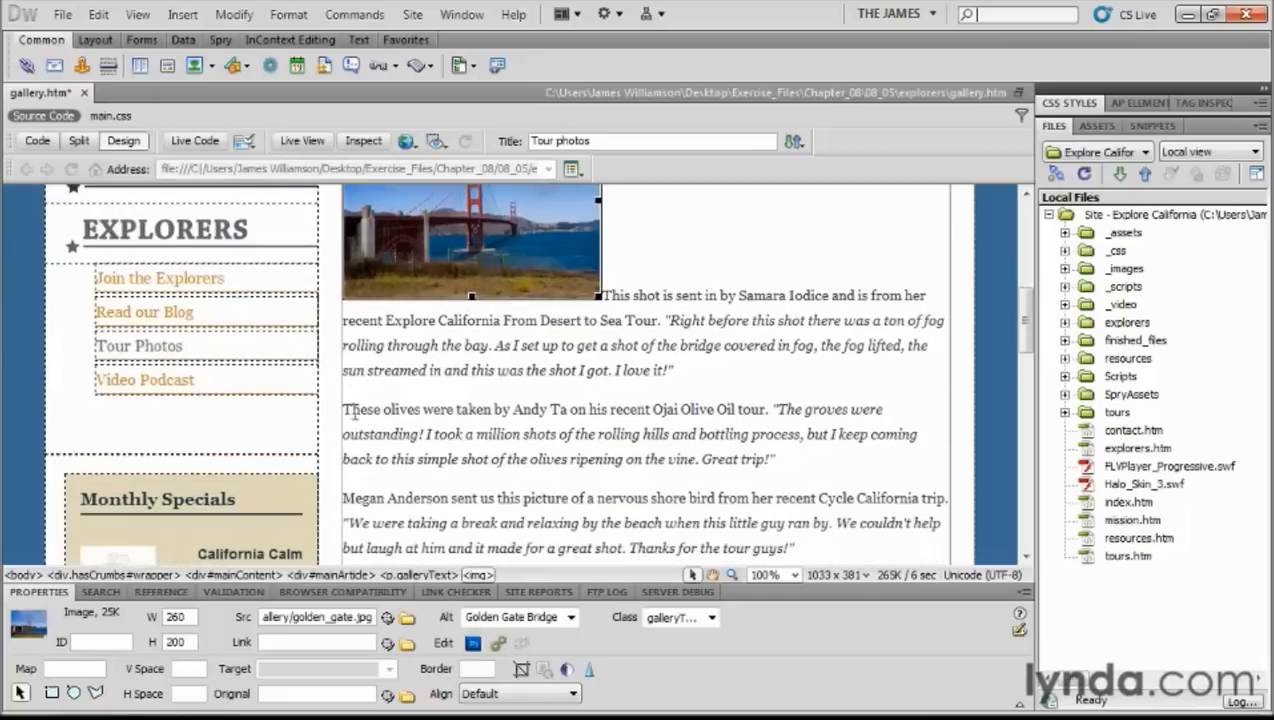
left_click(344, 410)
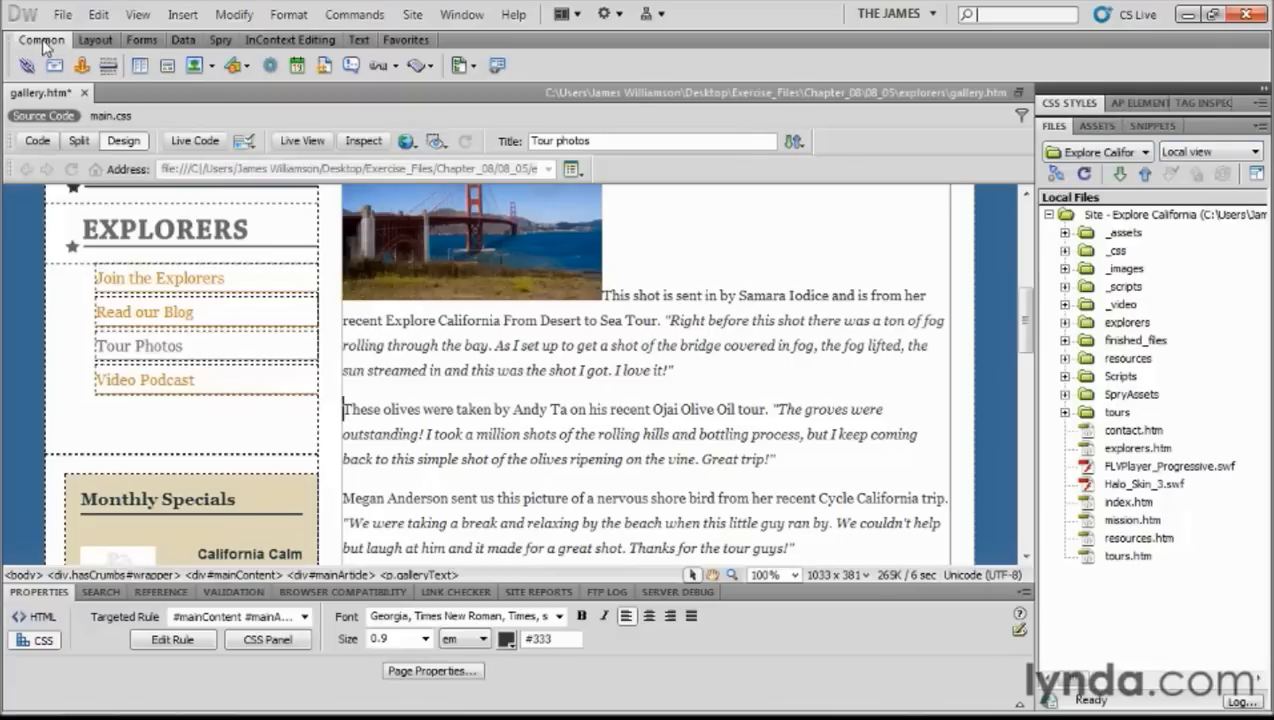
left_click(210, 70)
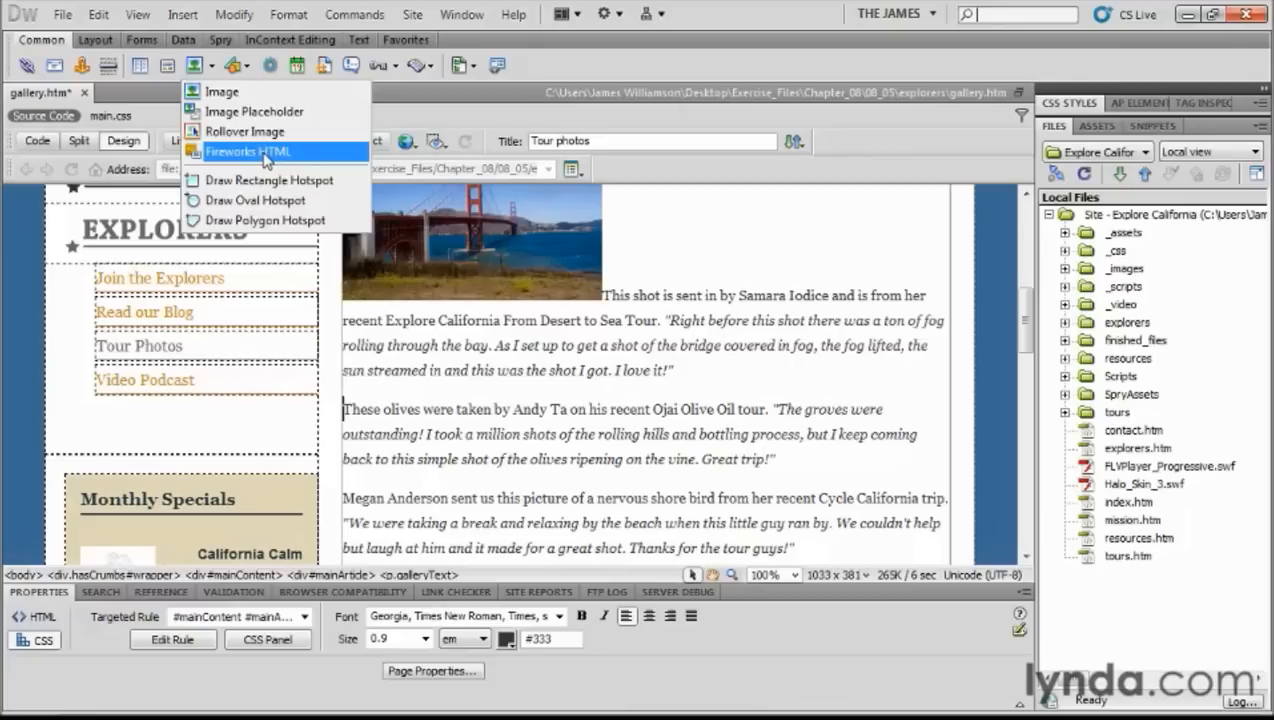
left_click(222, 95)
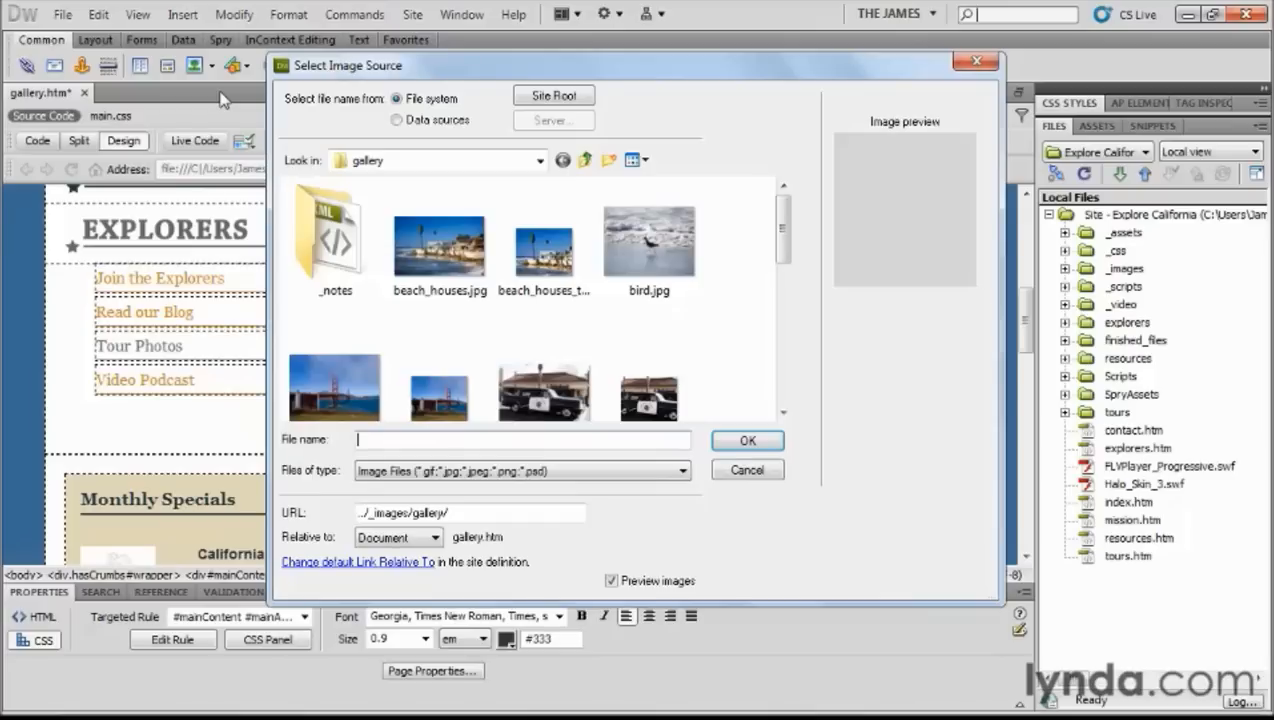
left_click_drag(785, 225, 790, 293)
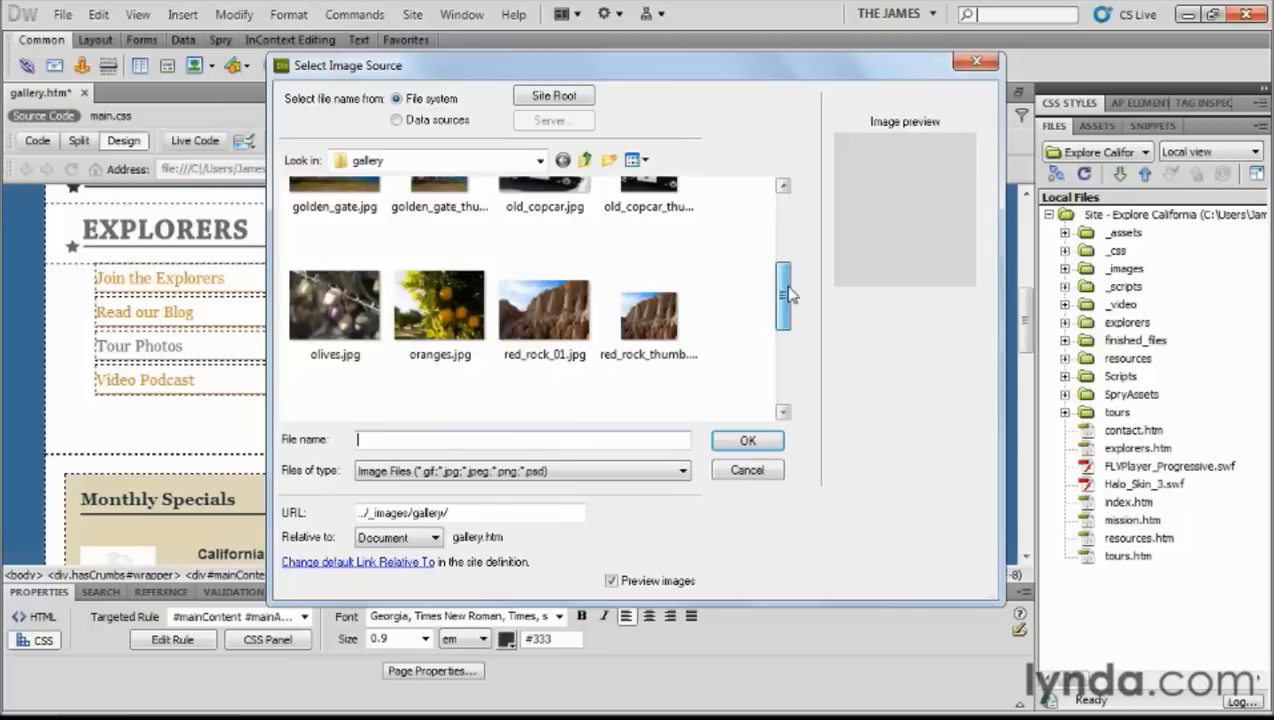
left_click(345, 318)
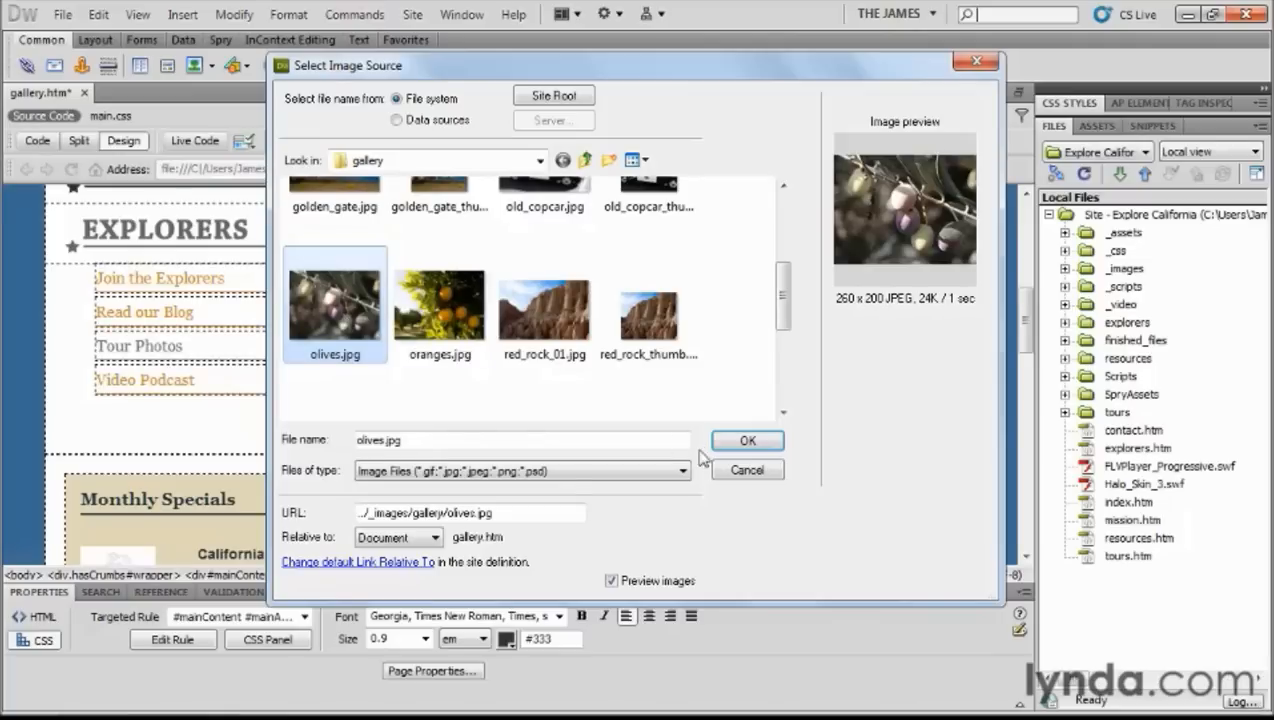
left_click(746, 441)
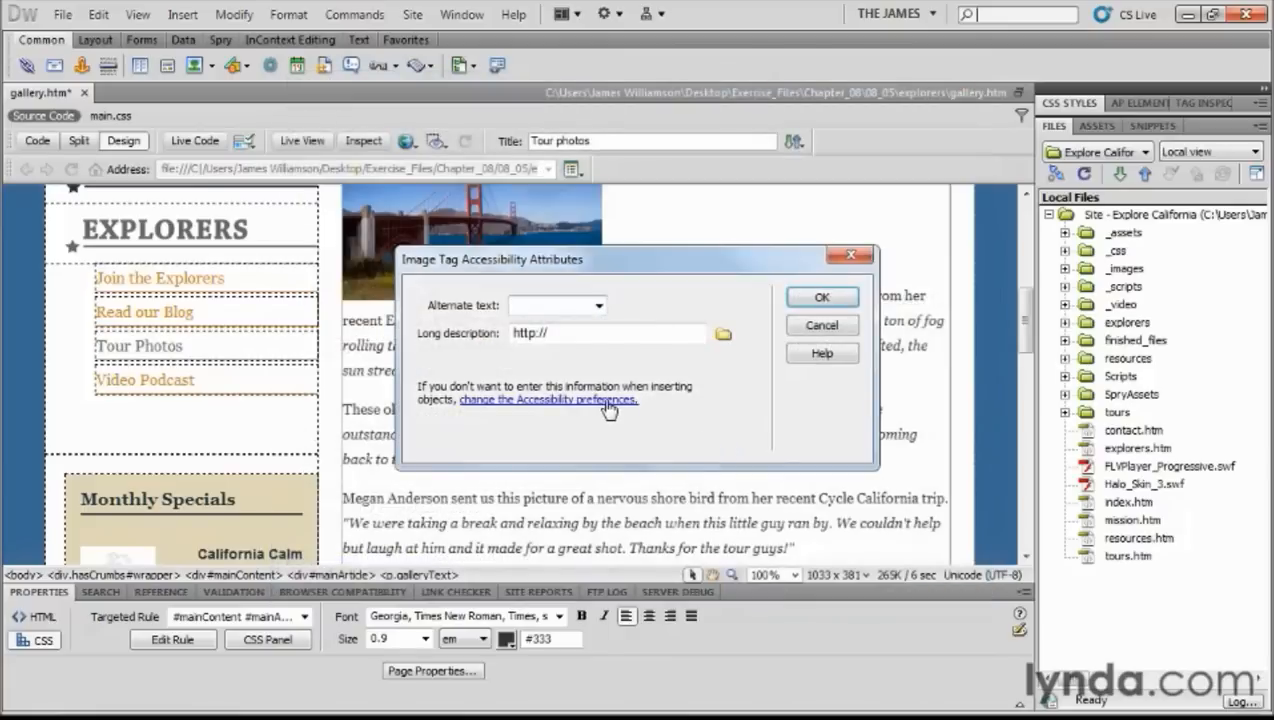
type("olives")
key("Return")
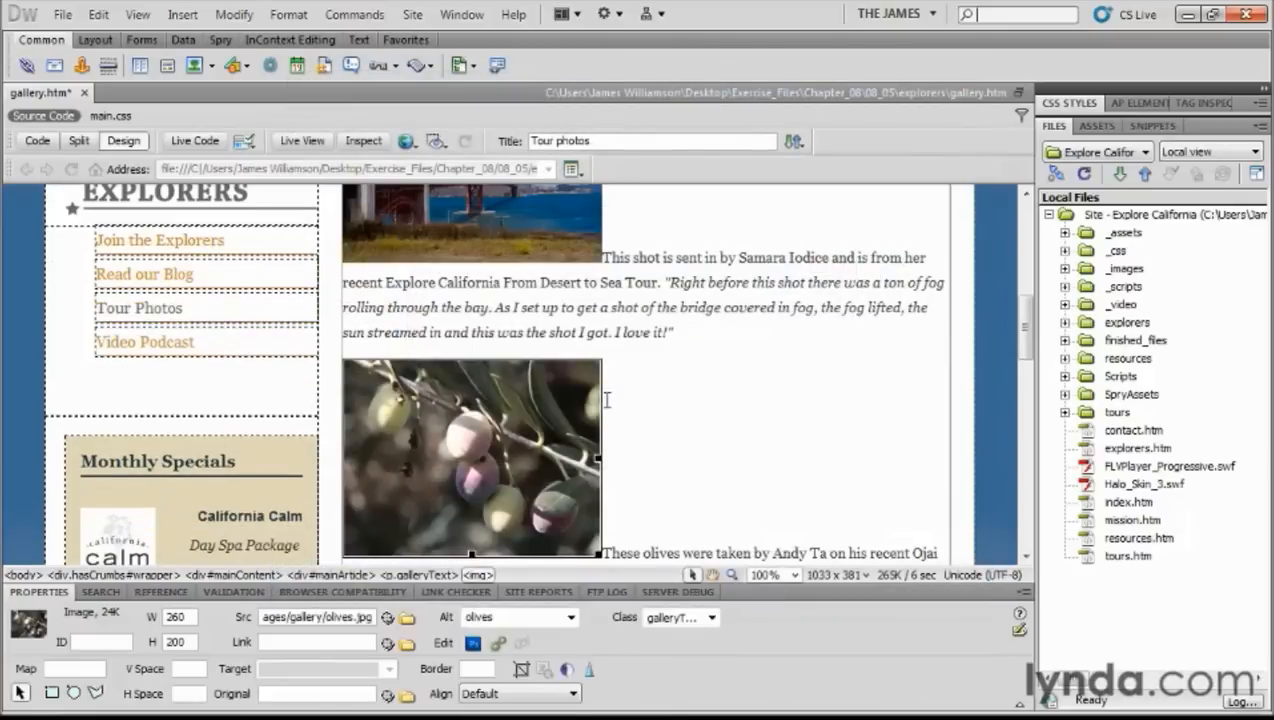
Step: Place bird.jpg from the site files' _images/gallery folder at the start of the shore bird paragraph with the alternate text "shore bird"
left_click_drag(1024, 330, 1024, 392)
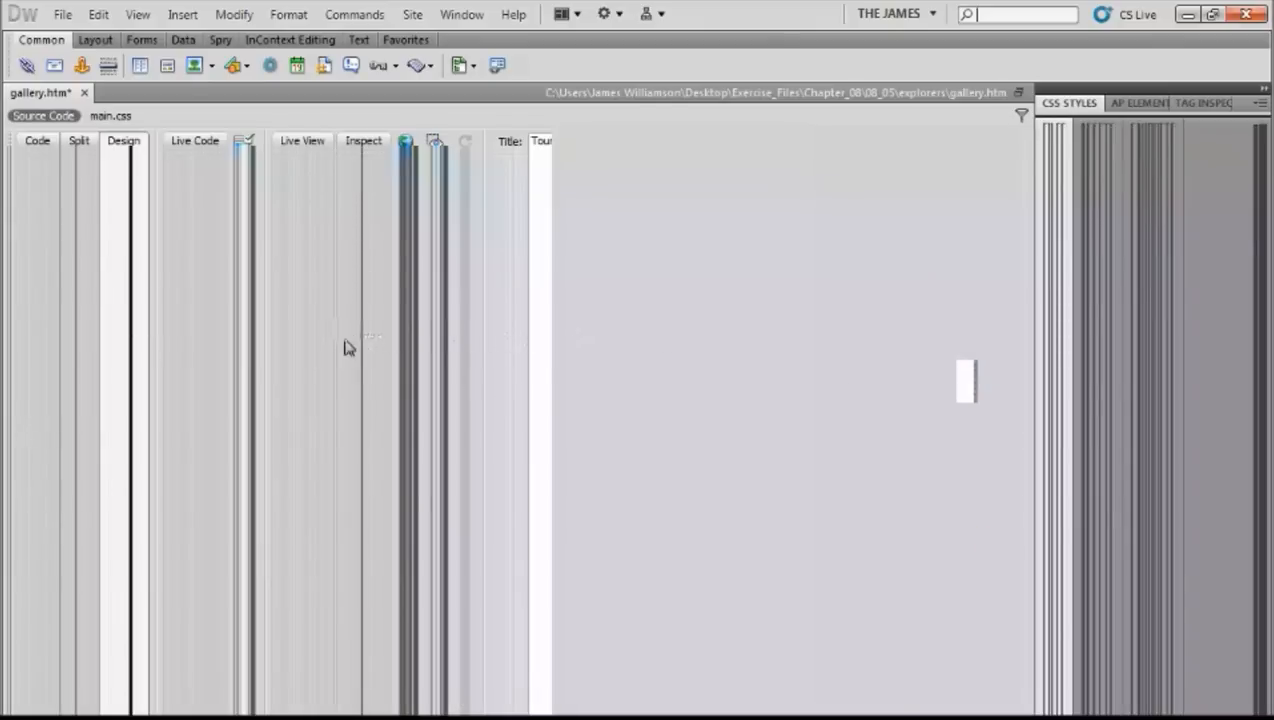
left_click(345, 341)
left_click(371, 345)
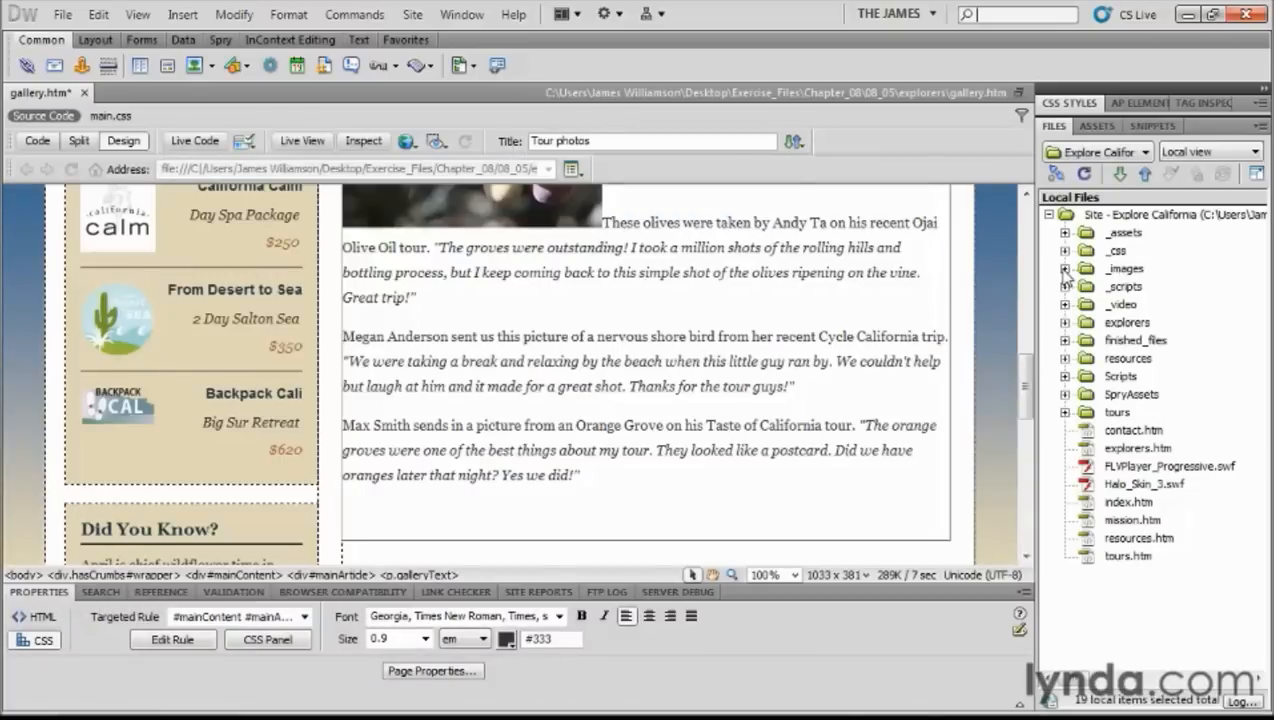
left_click(1065, 269)
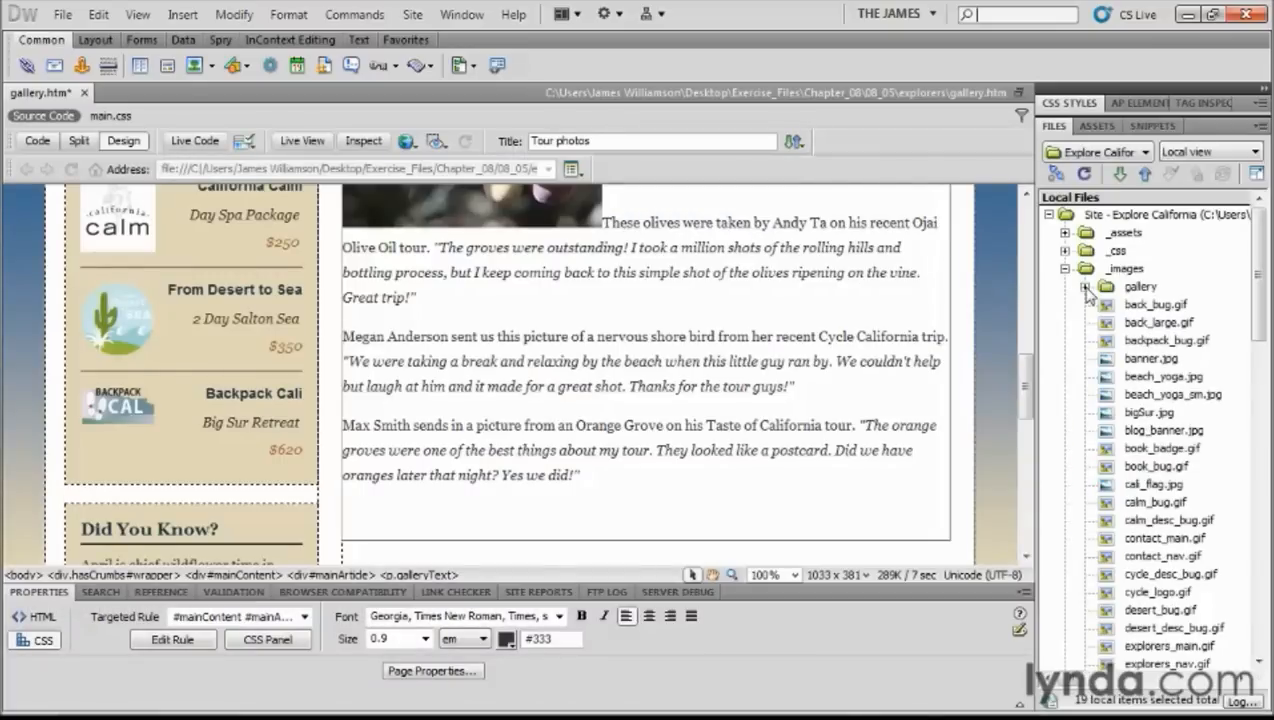
left_click(1085, 287)
left_click(1122, 343)
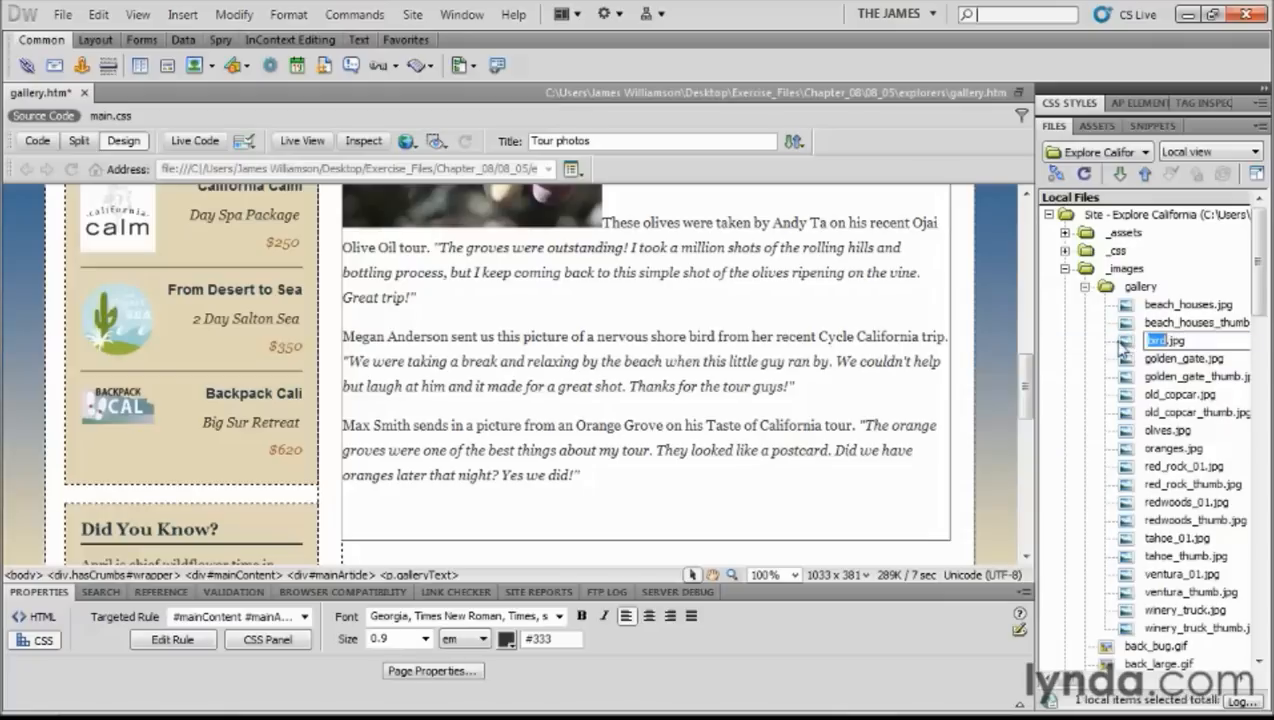
left_click(1122, 343)
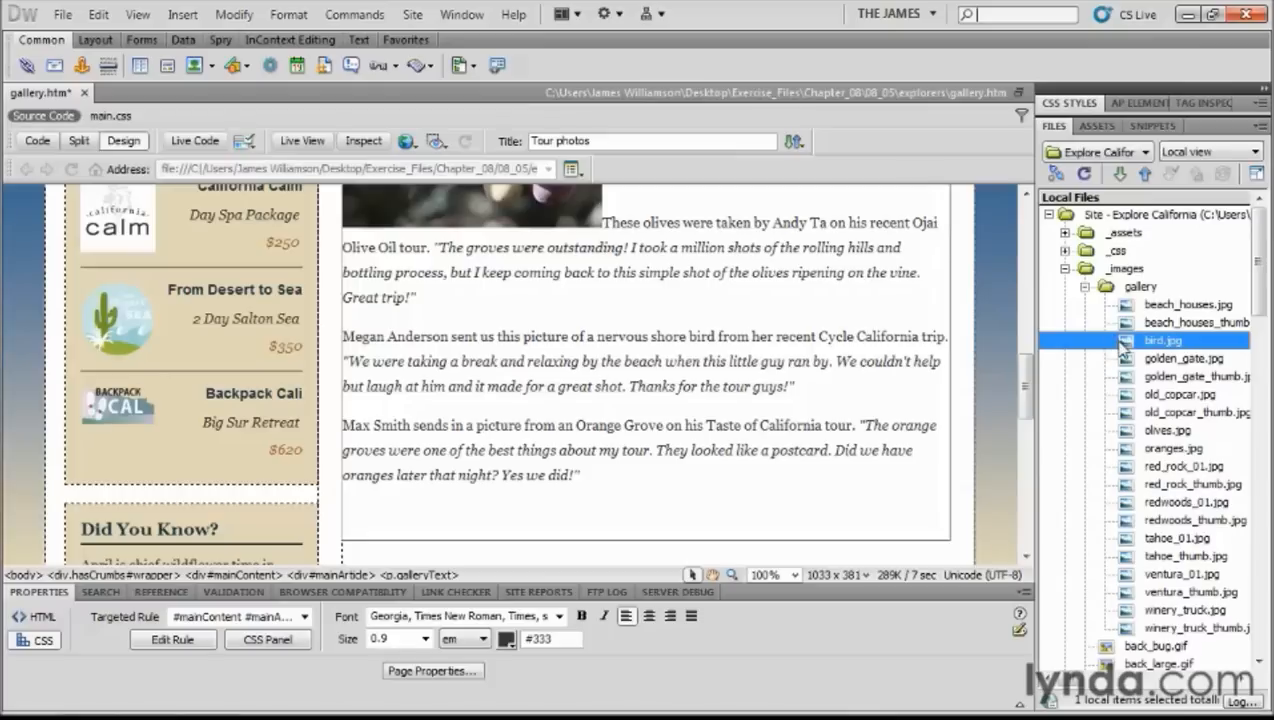
left_click_drag(1124, 348, 346, 336)
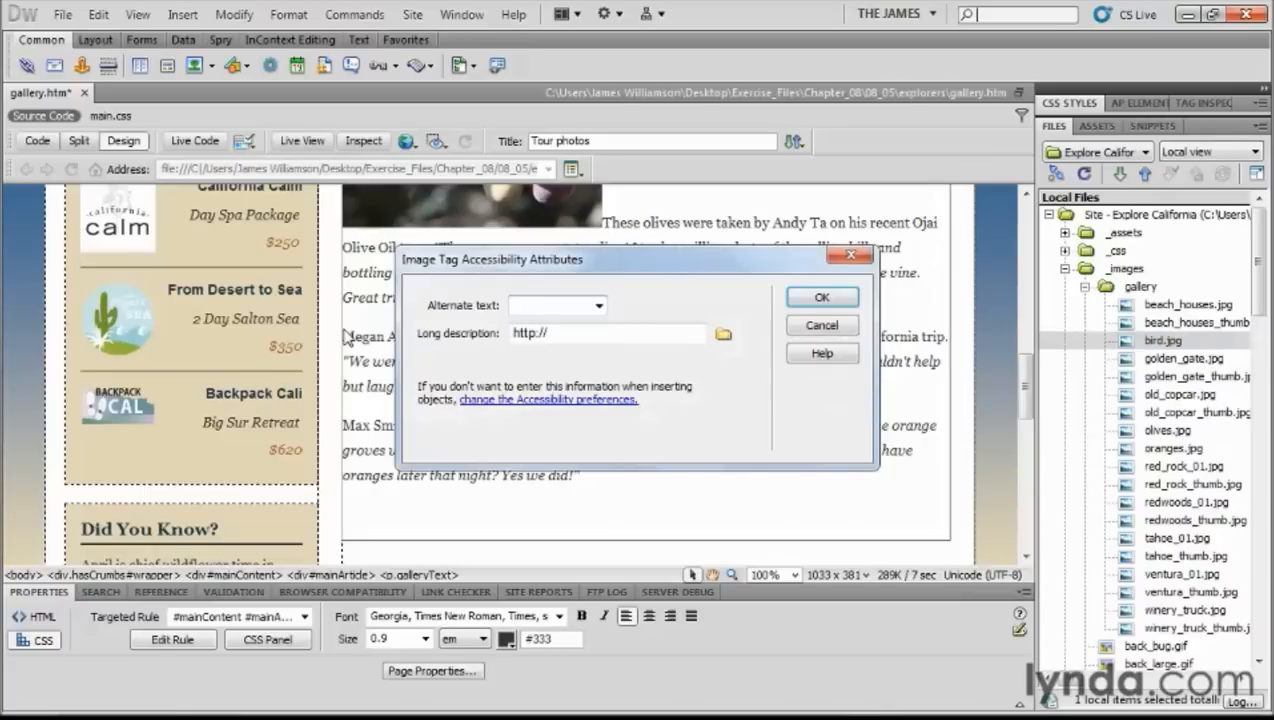
type("shore ")
type("birg")
key("Return")
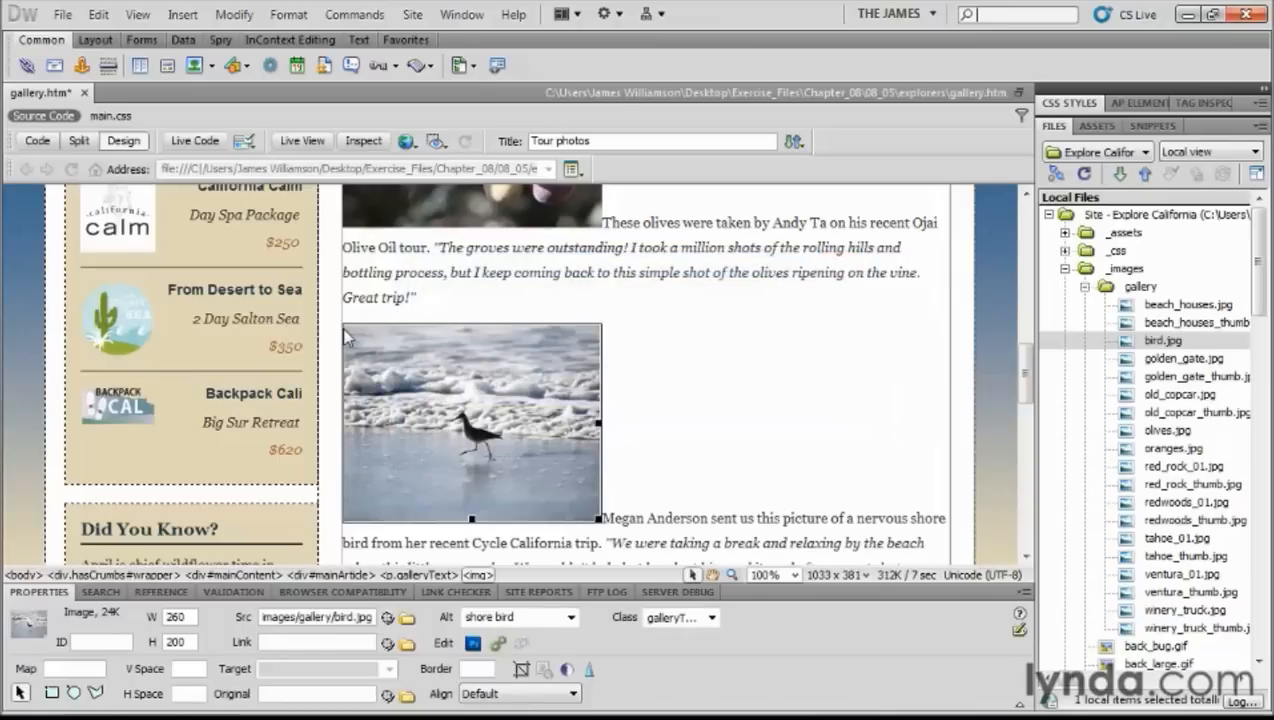
Step: Insert the oranges image from the favorite gallery assets at the start of the orange grove paragraph with the alternate text "orange grove"
left_click_drag(1025, 375, 1025, 436)
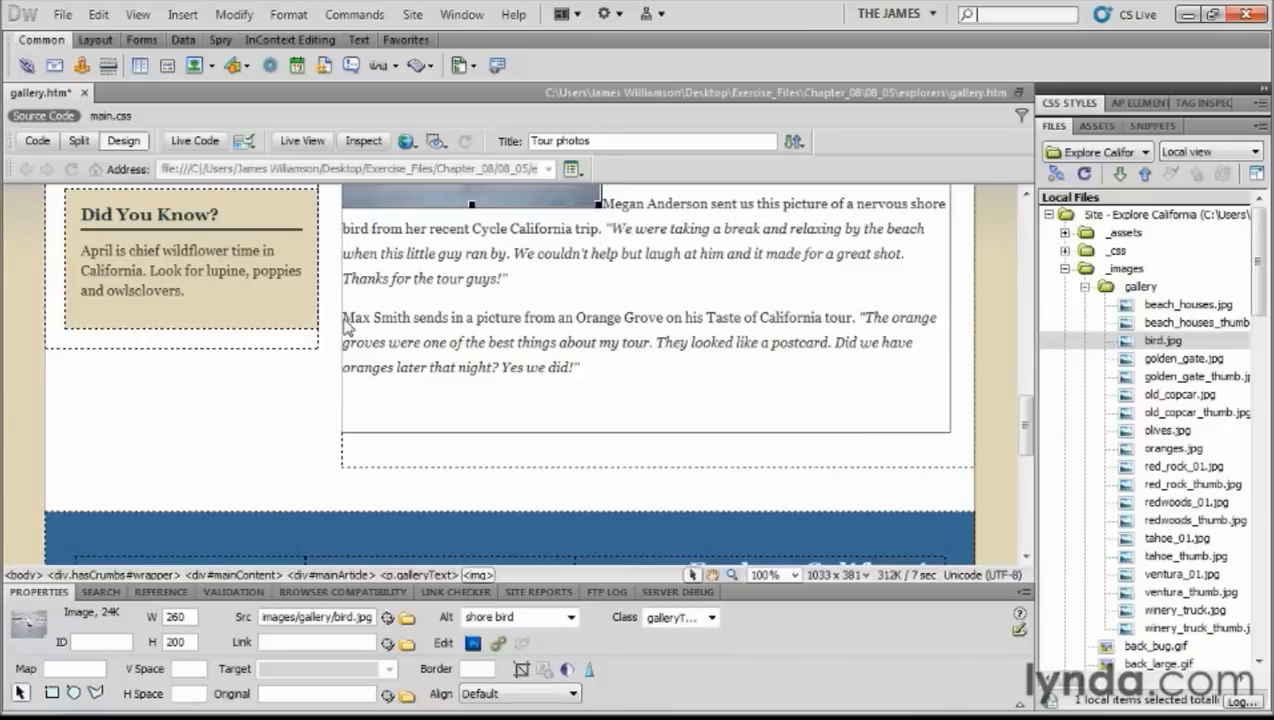
left_click(346, 322)
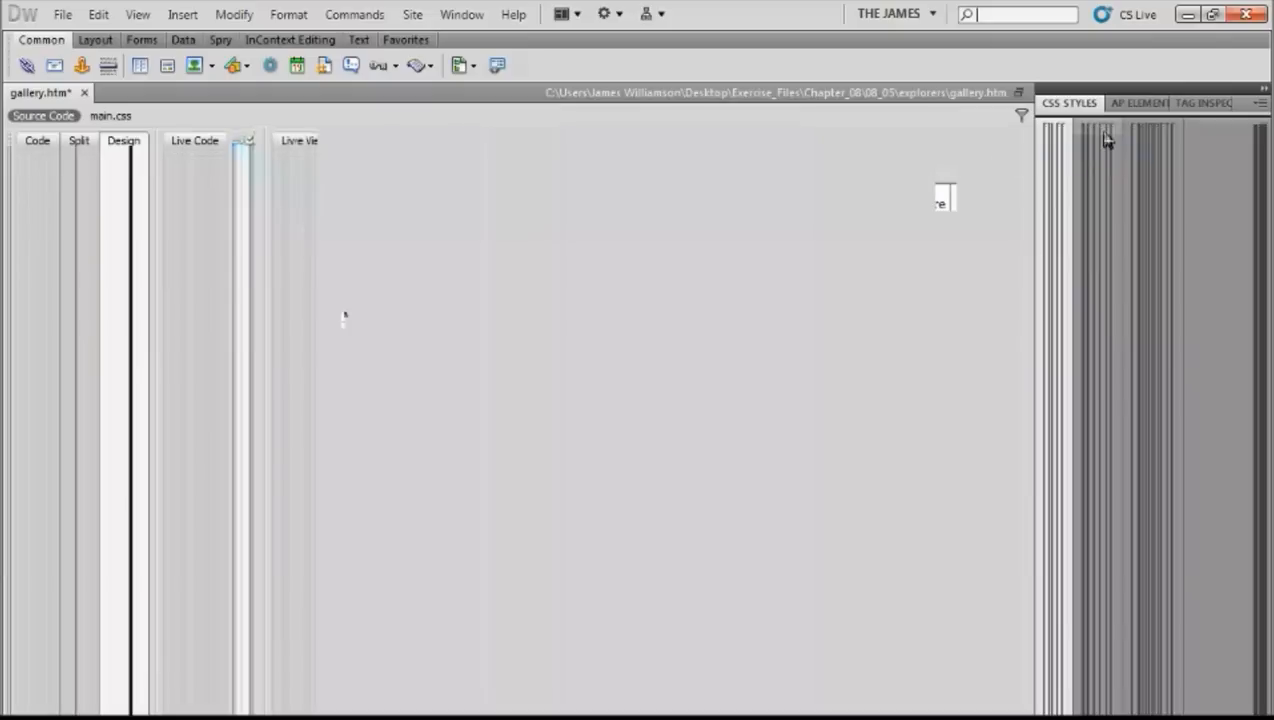
left_click(1099, 128)
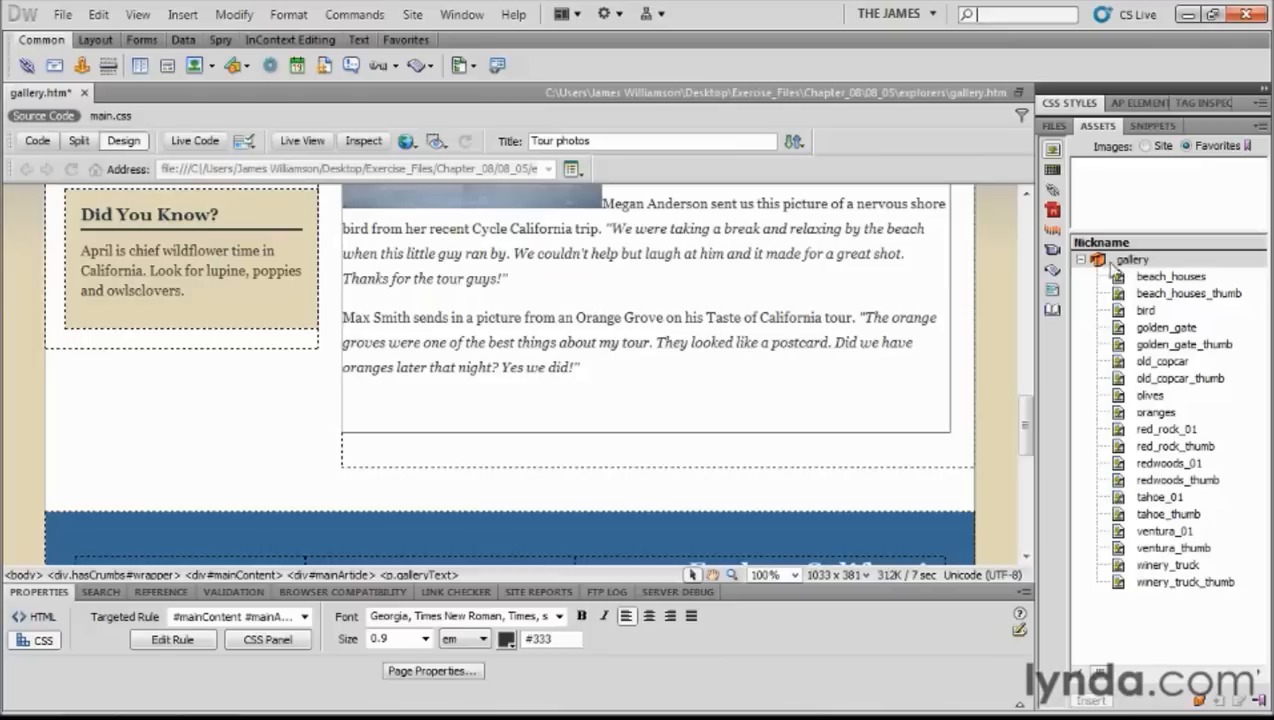
left_click(1119, 412)
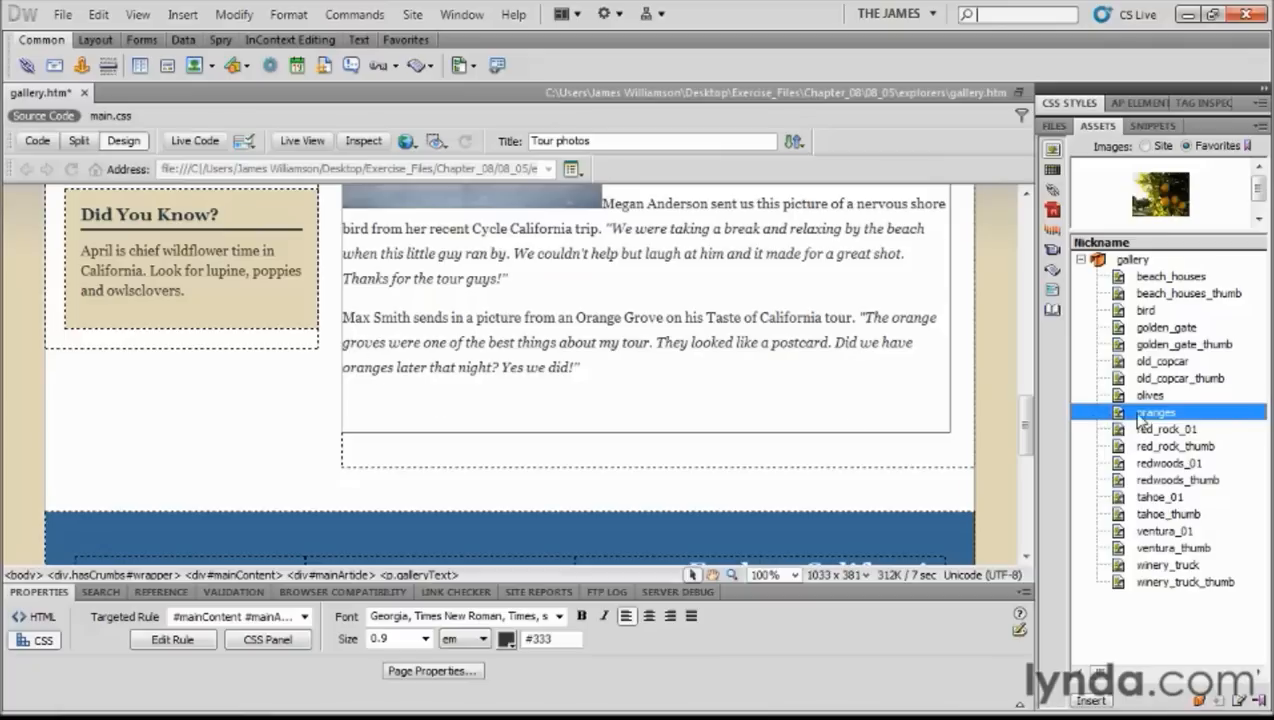
left_click(1090, 701)
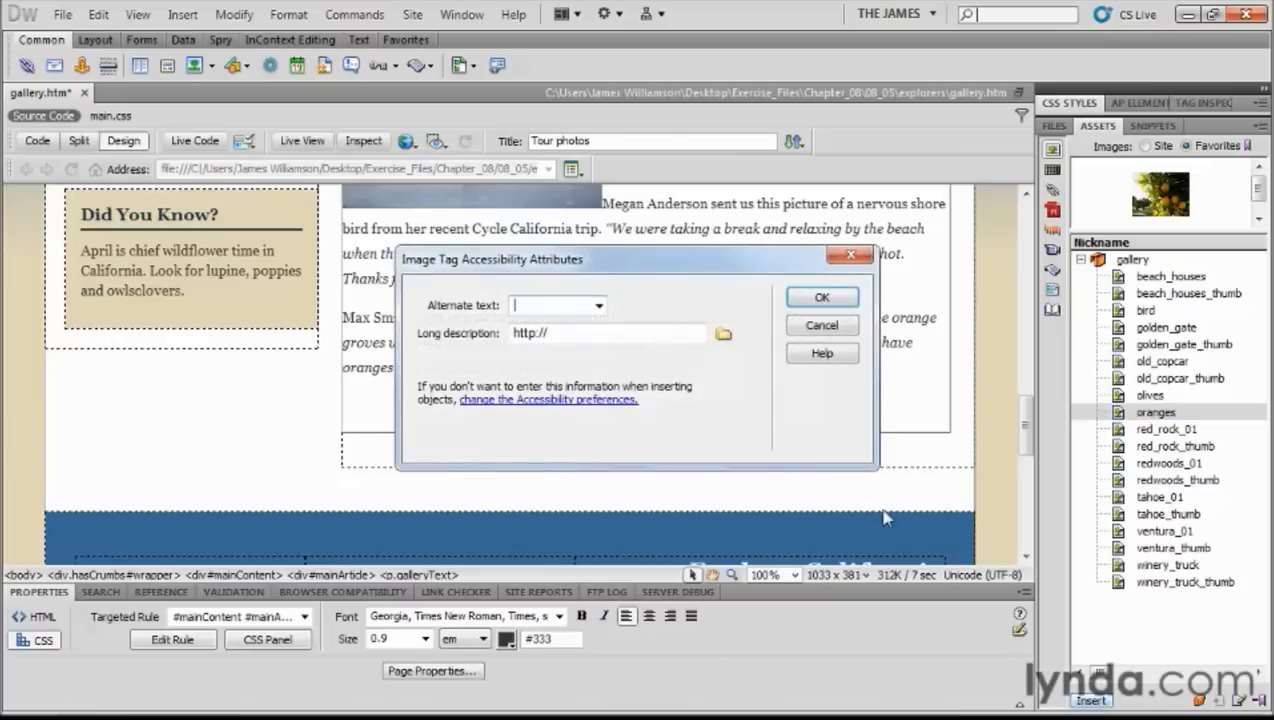
type("orange r")
type("rove")
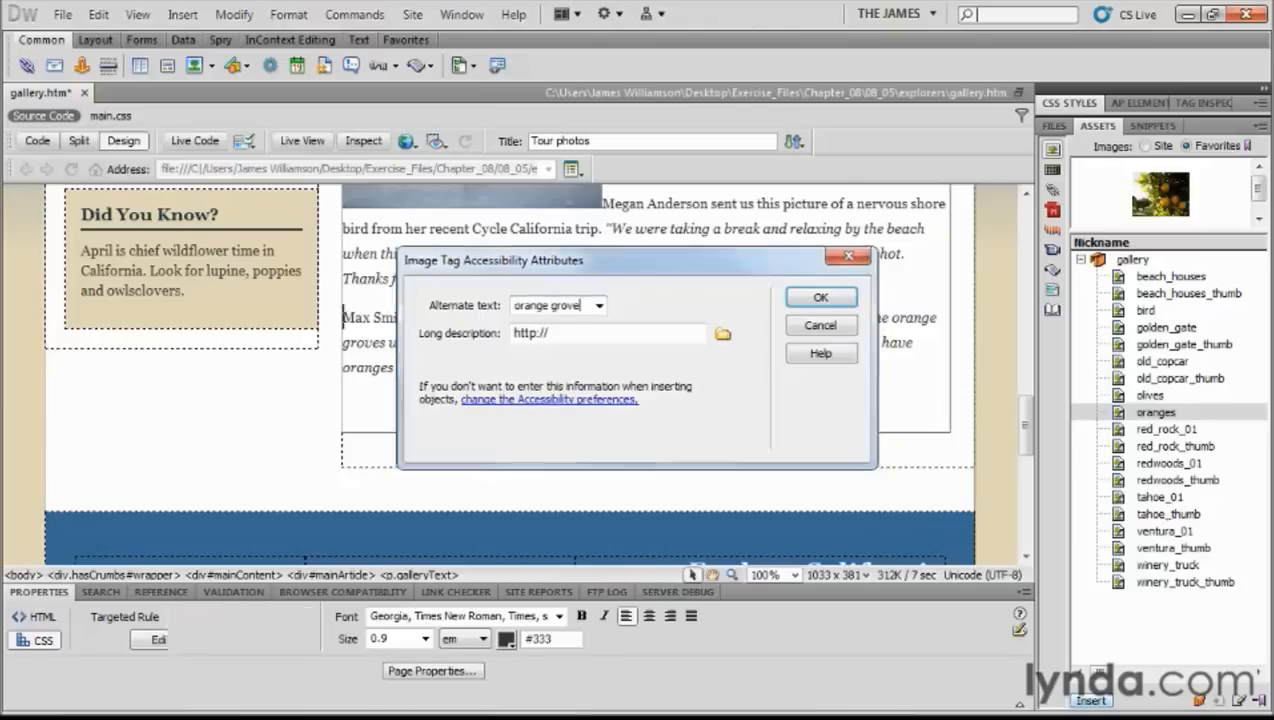
key("Return")
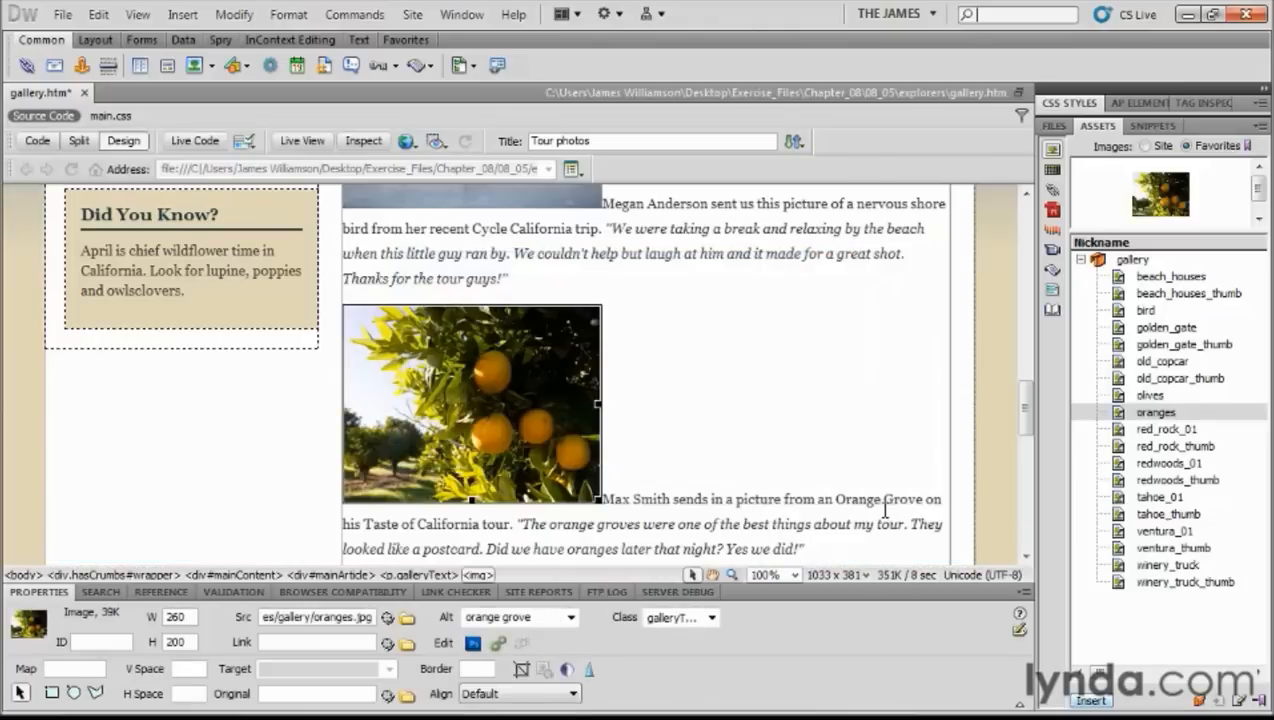
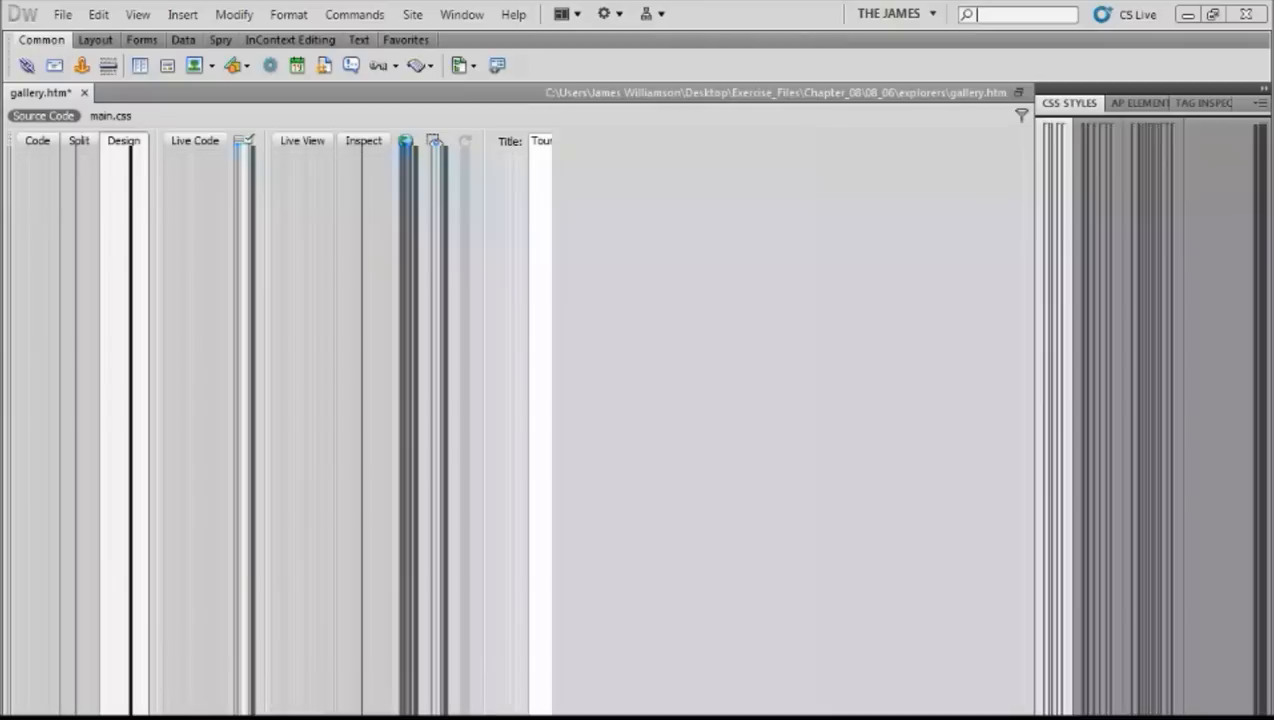
Step: Add an empty paragraph after the orange grove paragraph on the tour photos page
left_click_drag(1027, 245, 1030, 445)
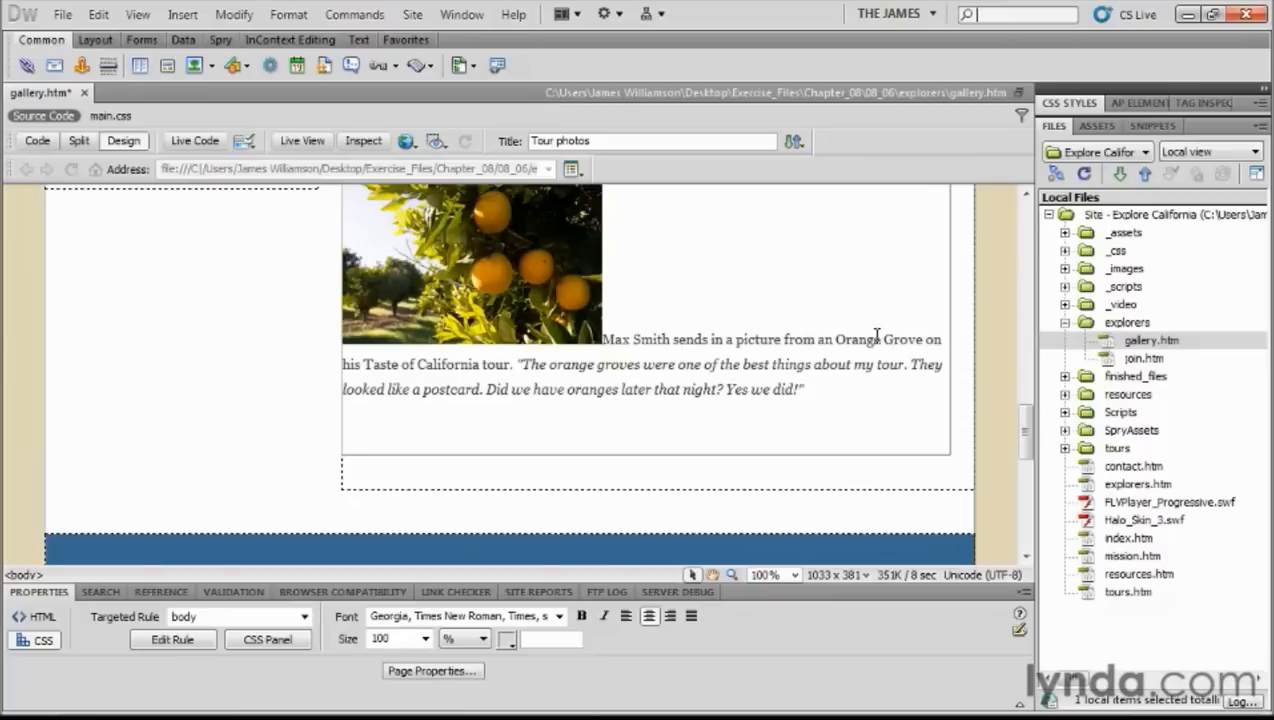
left_click(458, 434)
scroll(742, 467, "down", 3)
scroll(742, 467, "down", 10)
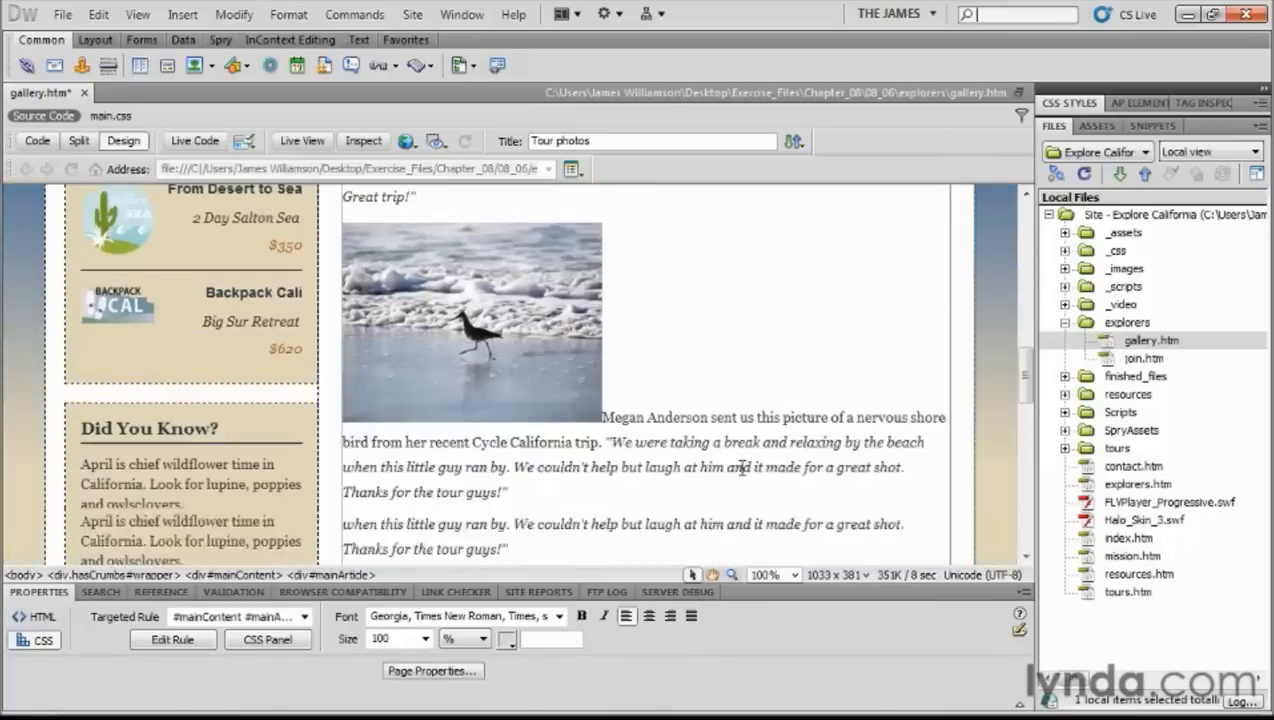
left_click(843, 442)
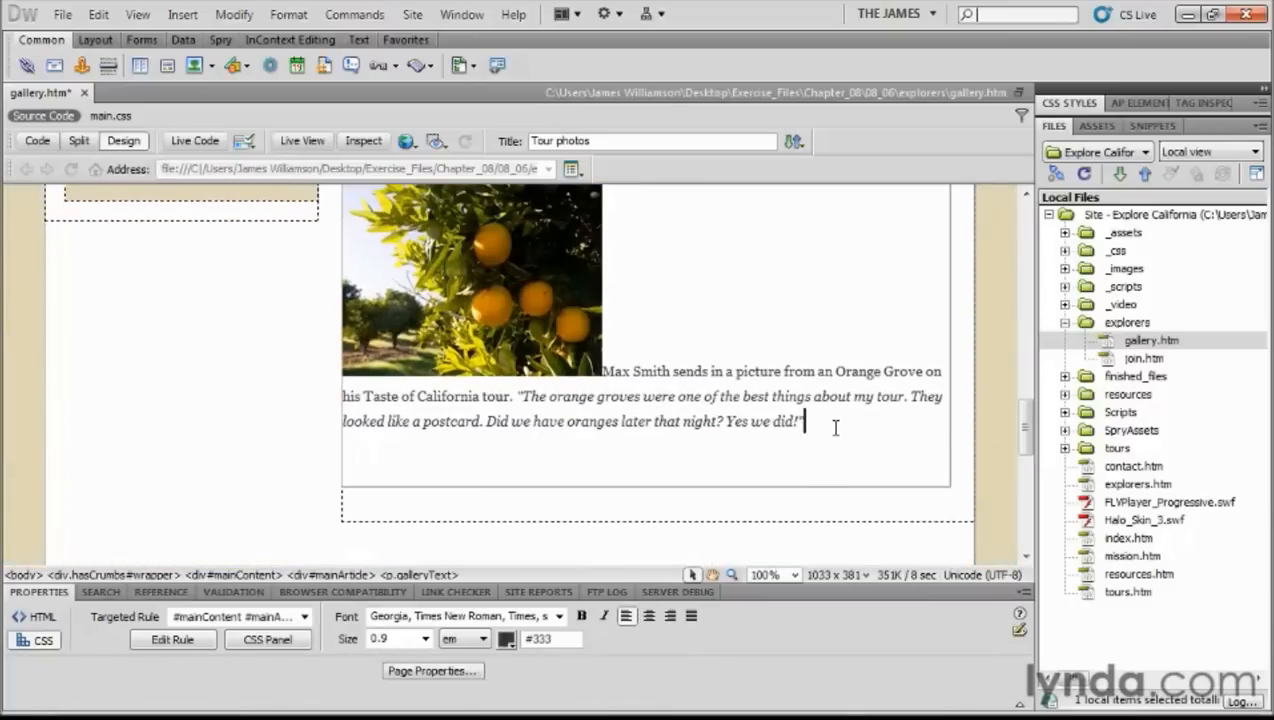
key("Return")
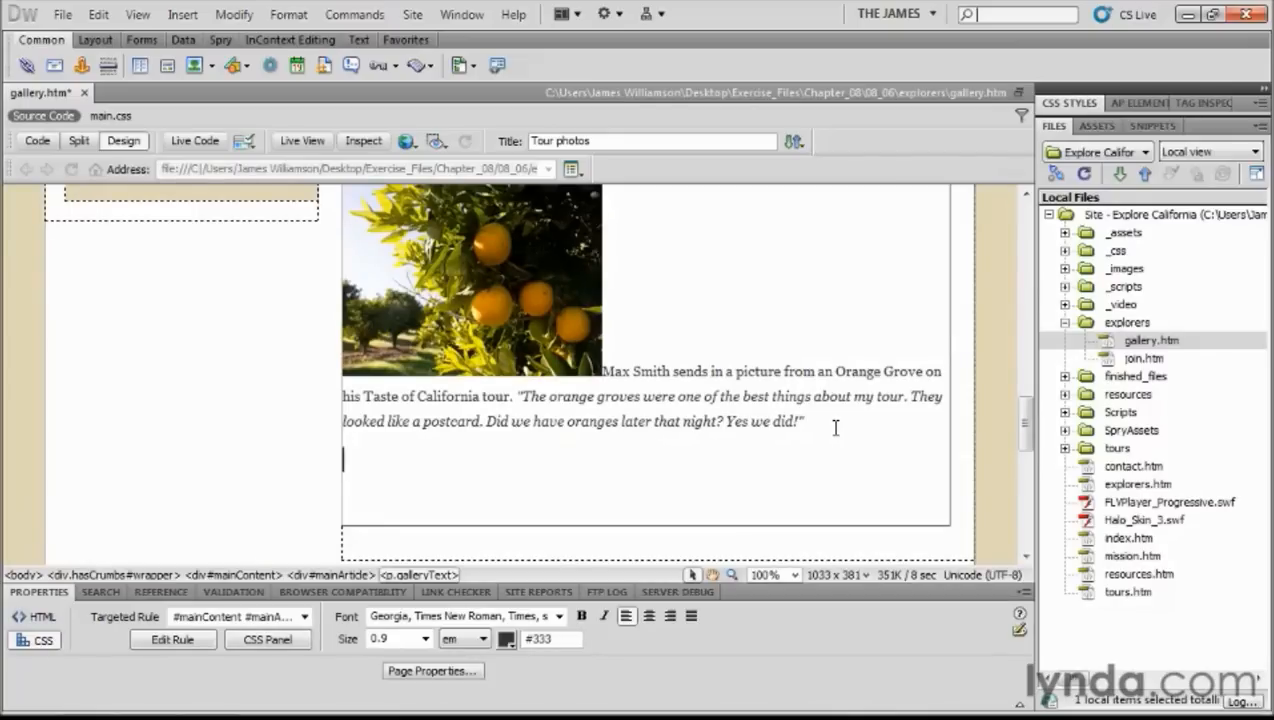
Step: Choose banner.psd from the _assets folder as the image to insert in the empty paragraph
left_click(178, 15)
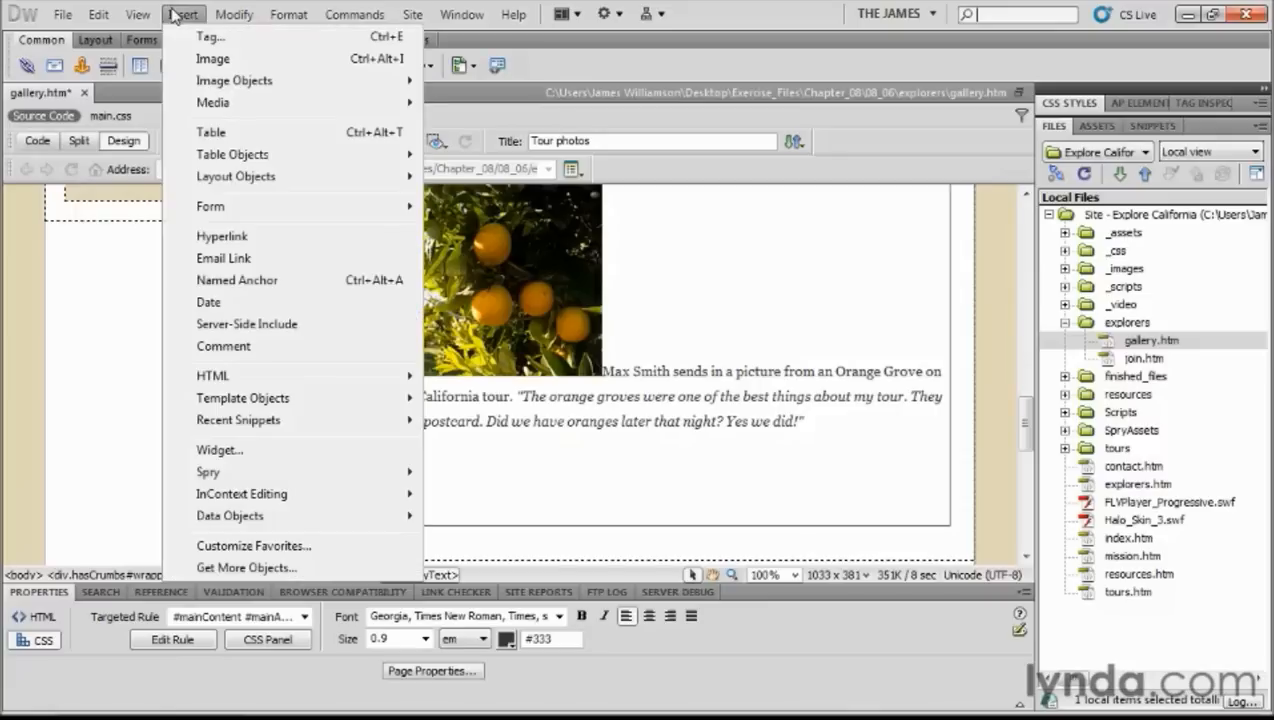
left_click(214, 59)
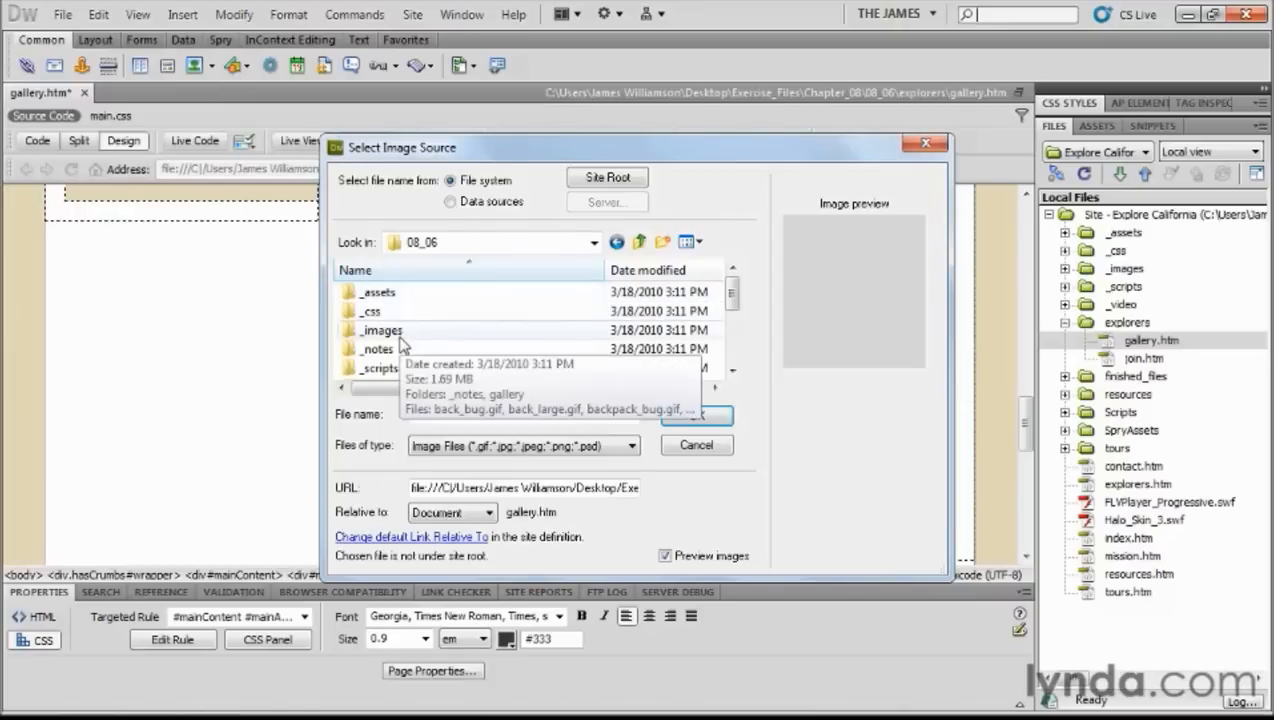
double_click(382, 296)
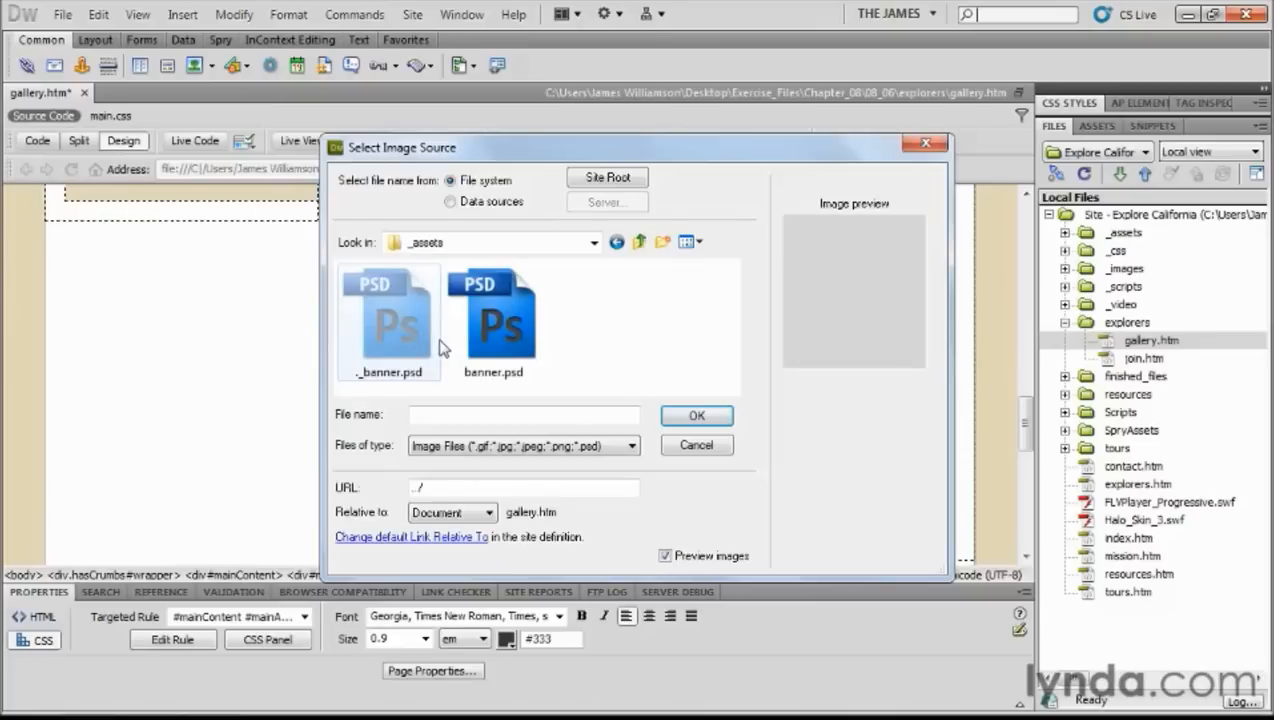
left_click(502, 338)
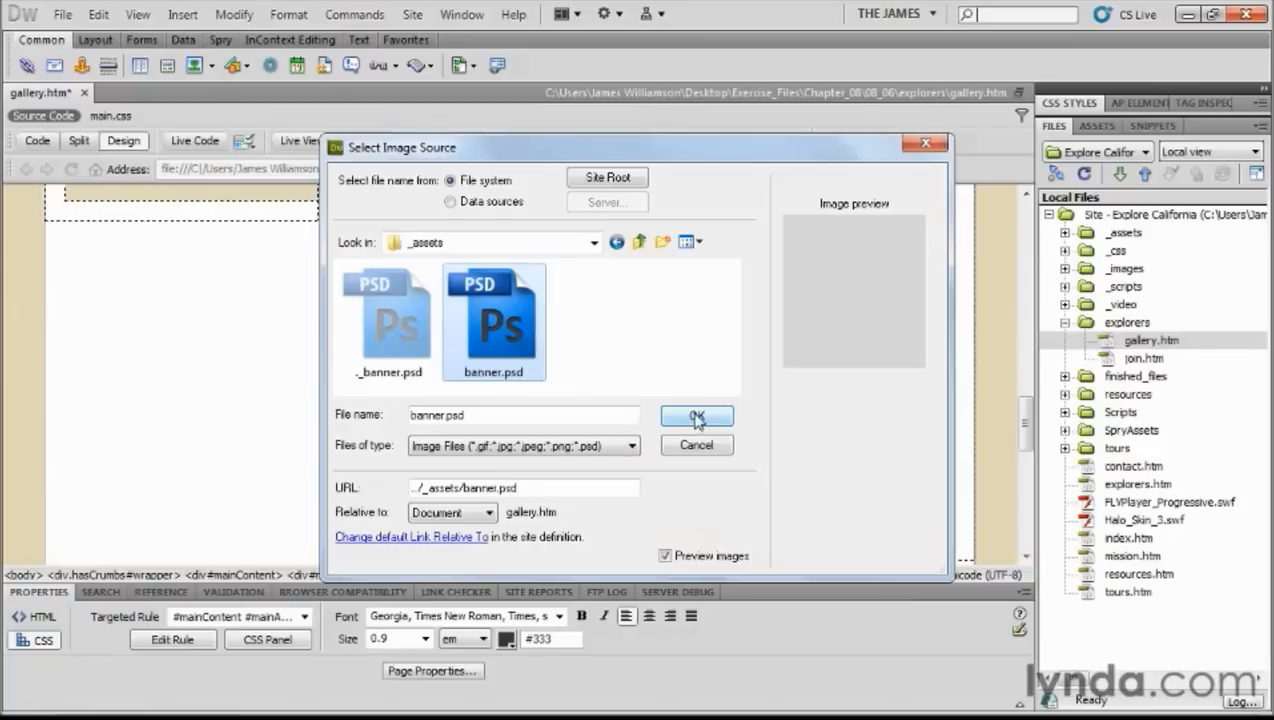
left_click(697, 417)
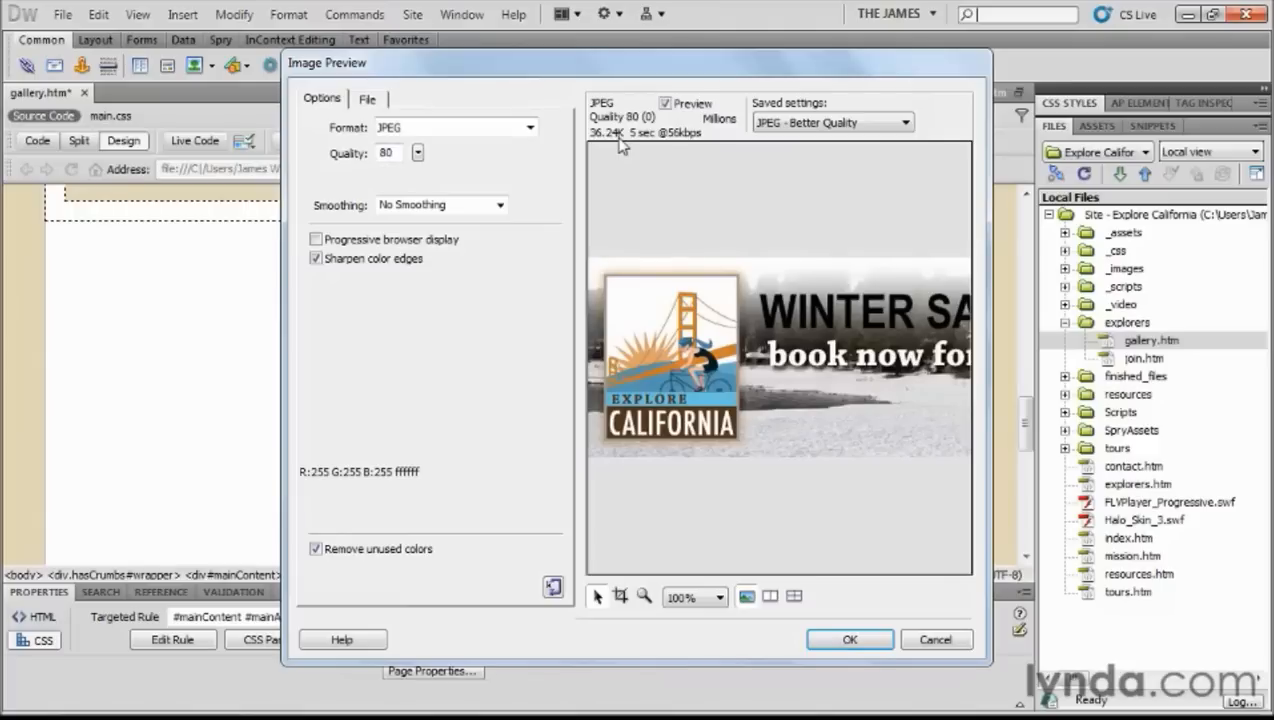
Step: Review the banner's scale settings, then export it as a quality 80 JPEG named banner.jpg in _images, replacing the existing file
left_click(372, 98)
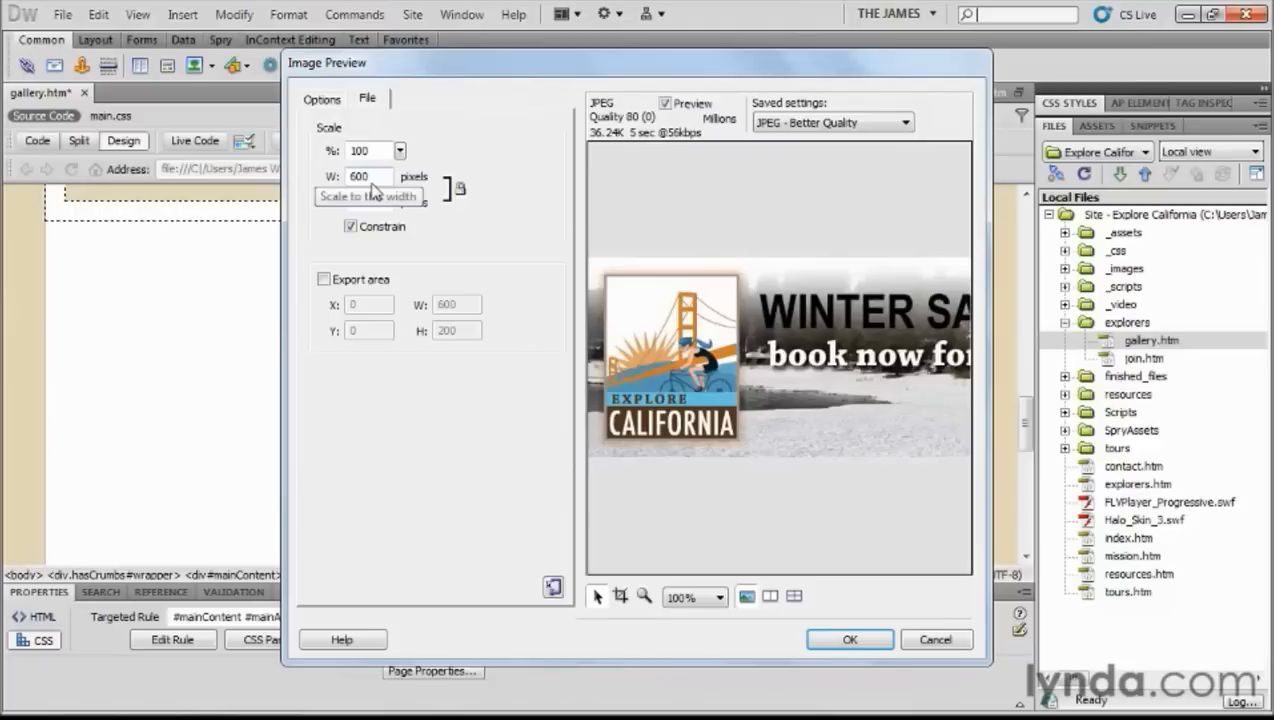
left_click(326, 102)
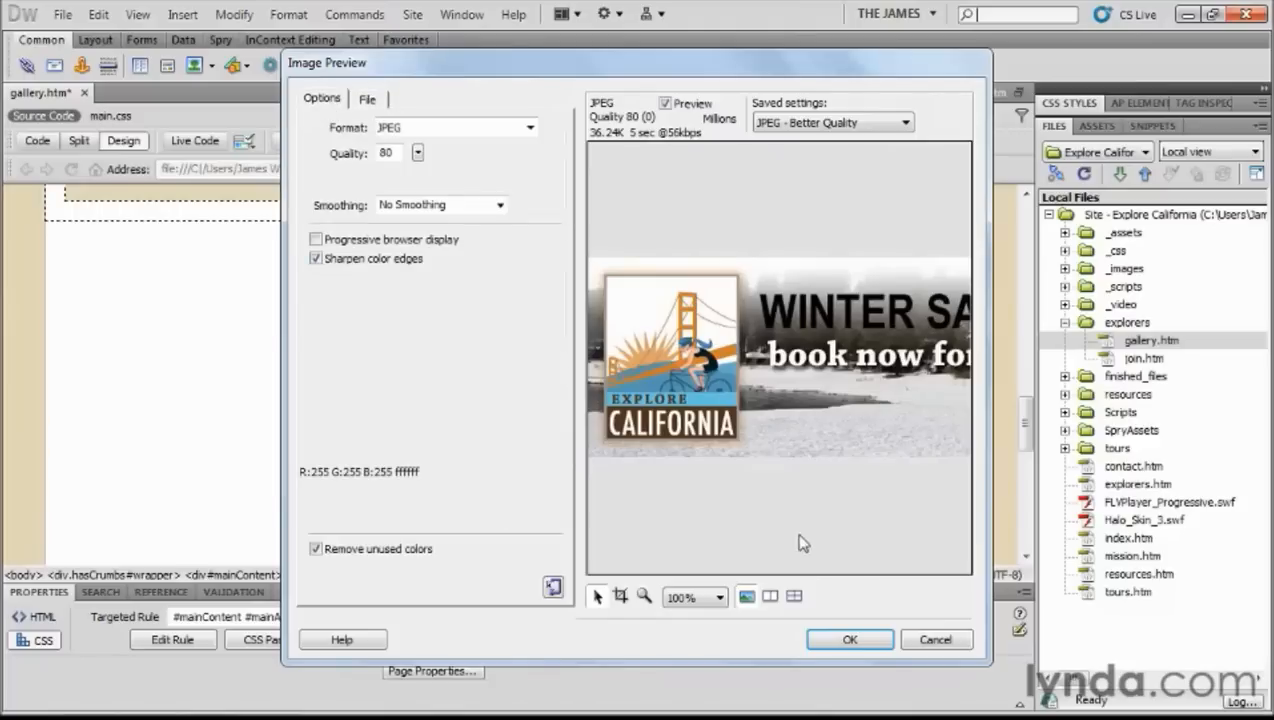
left_click(849, 641)
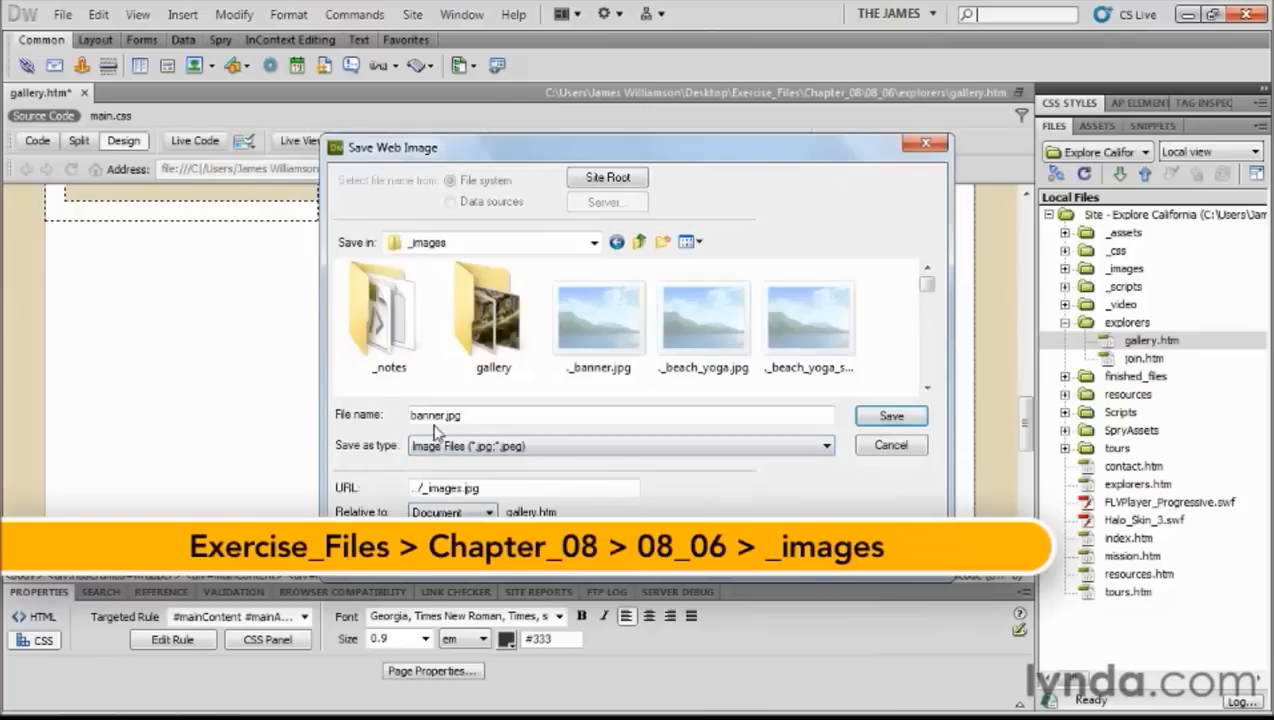
left_click(893, 416)
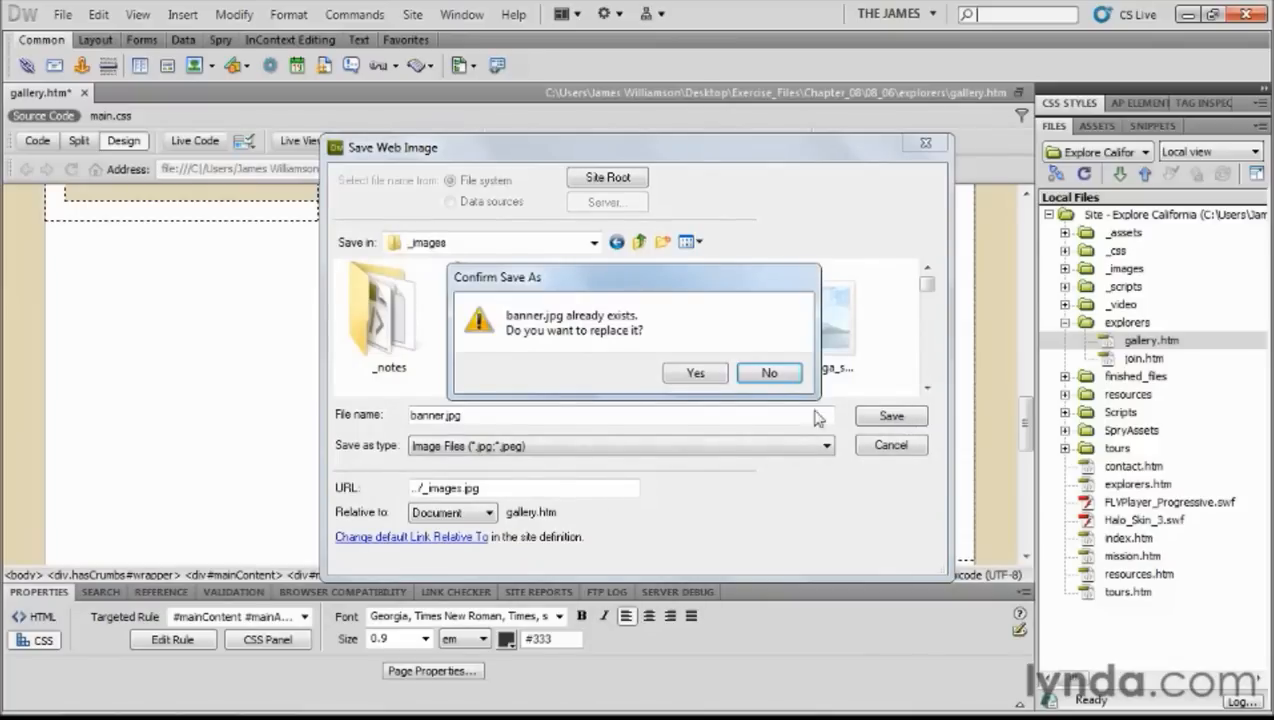
left_click(697, 373)
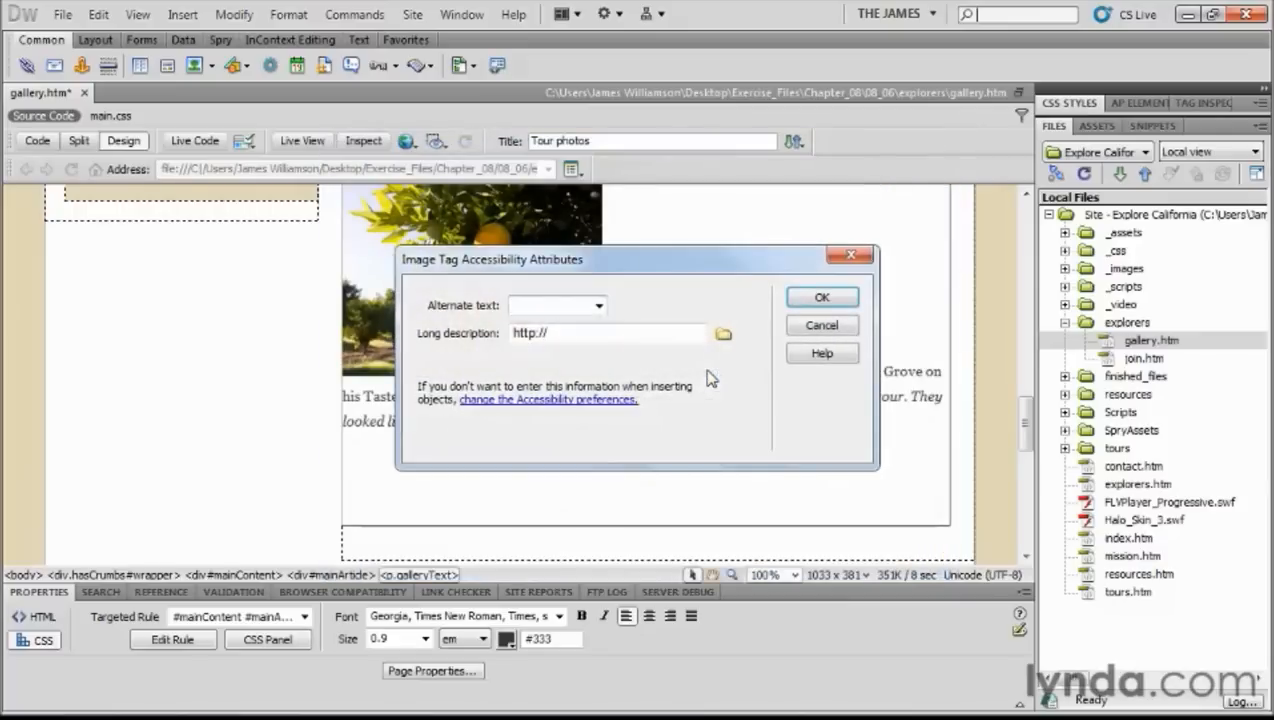
Step: Give the banner the alternate text "book now!" and save the gallery page
type("book now!")
left_click(821, 297)
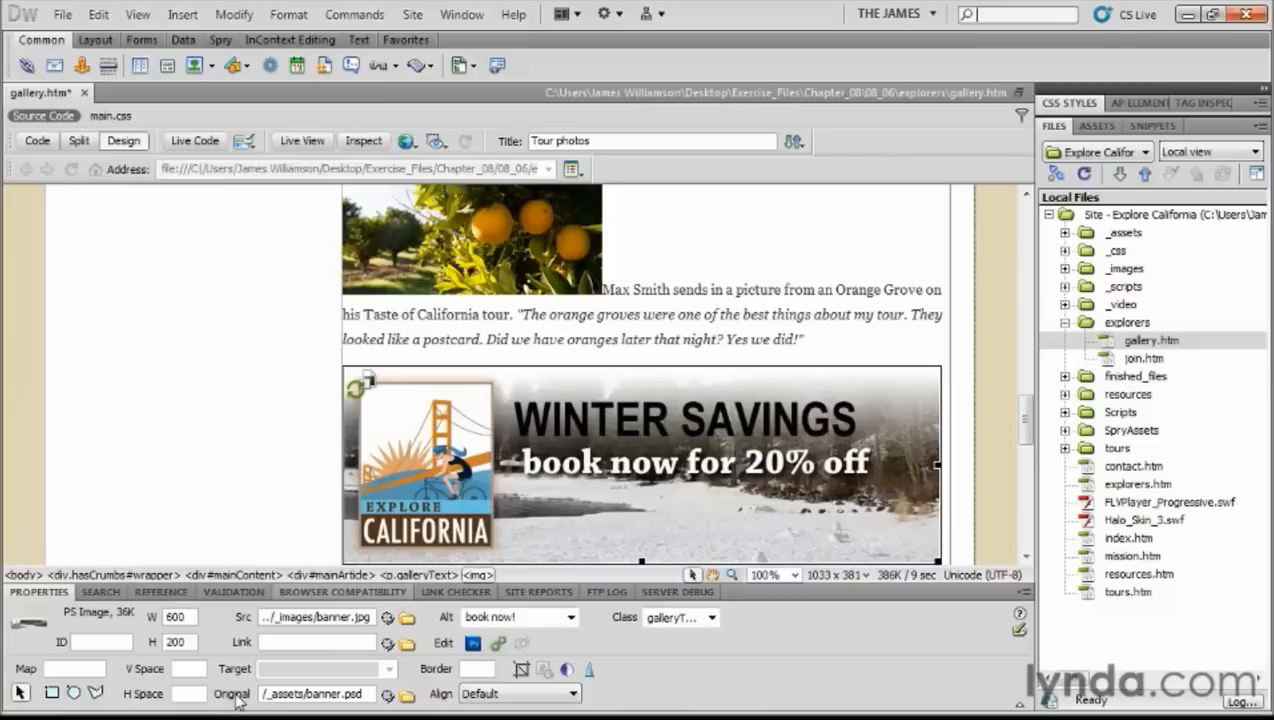
key("ctrl+s")
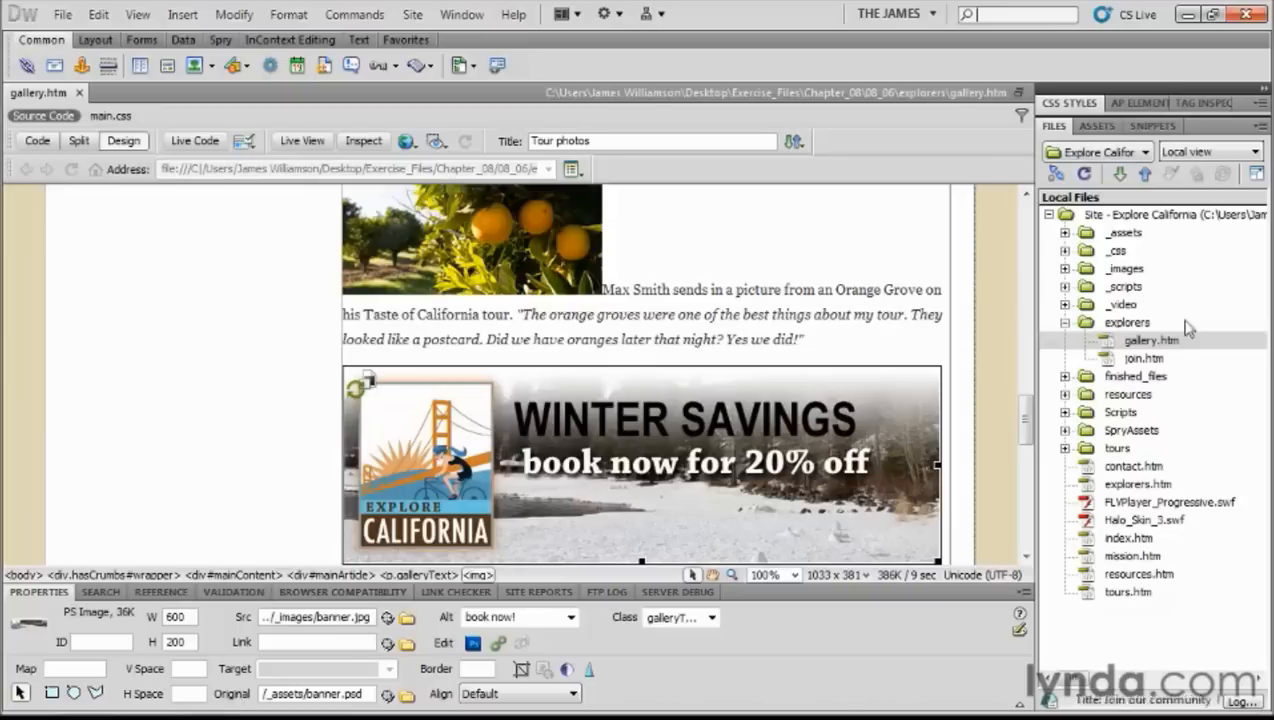
Step: Open mission.htm and add an empty paragraph after the main article's "Join our community" paragraph
double_click(1091, 562)
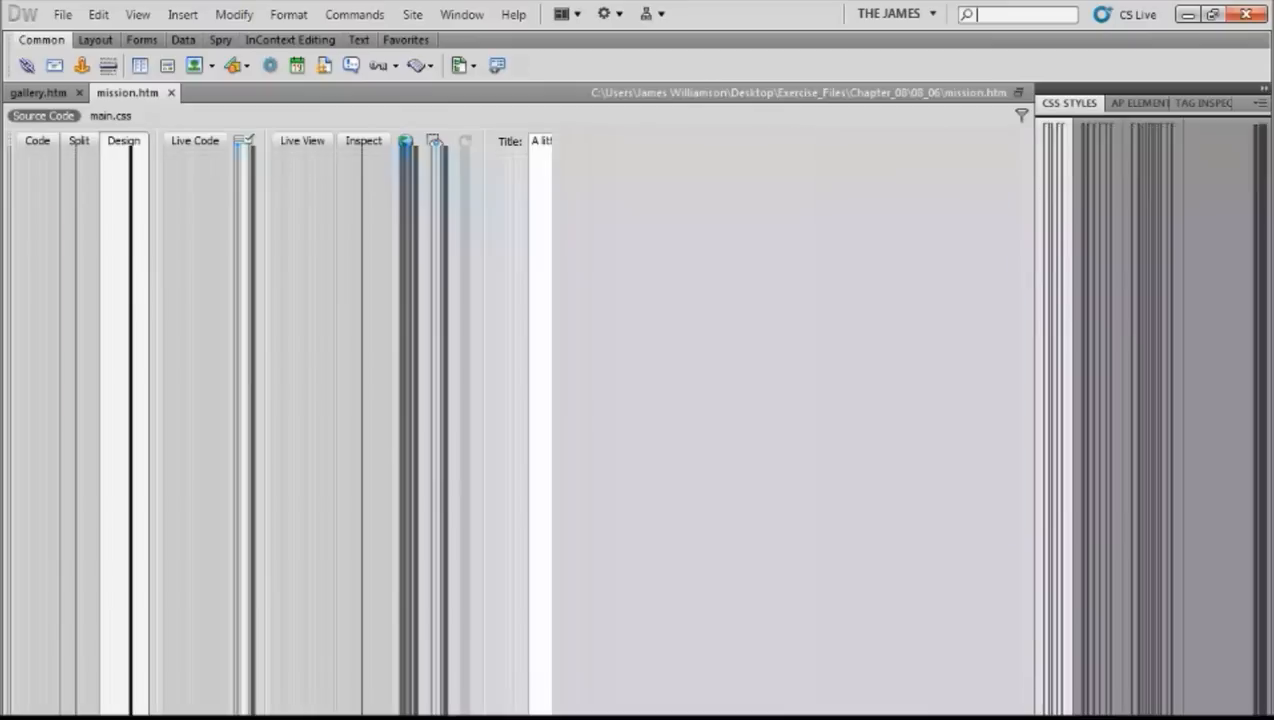
left_click_drag(1024, 250, 1045, 398)
left_click(442, 350)
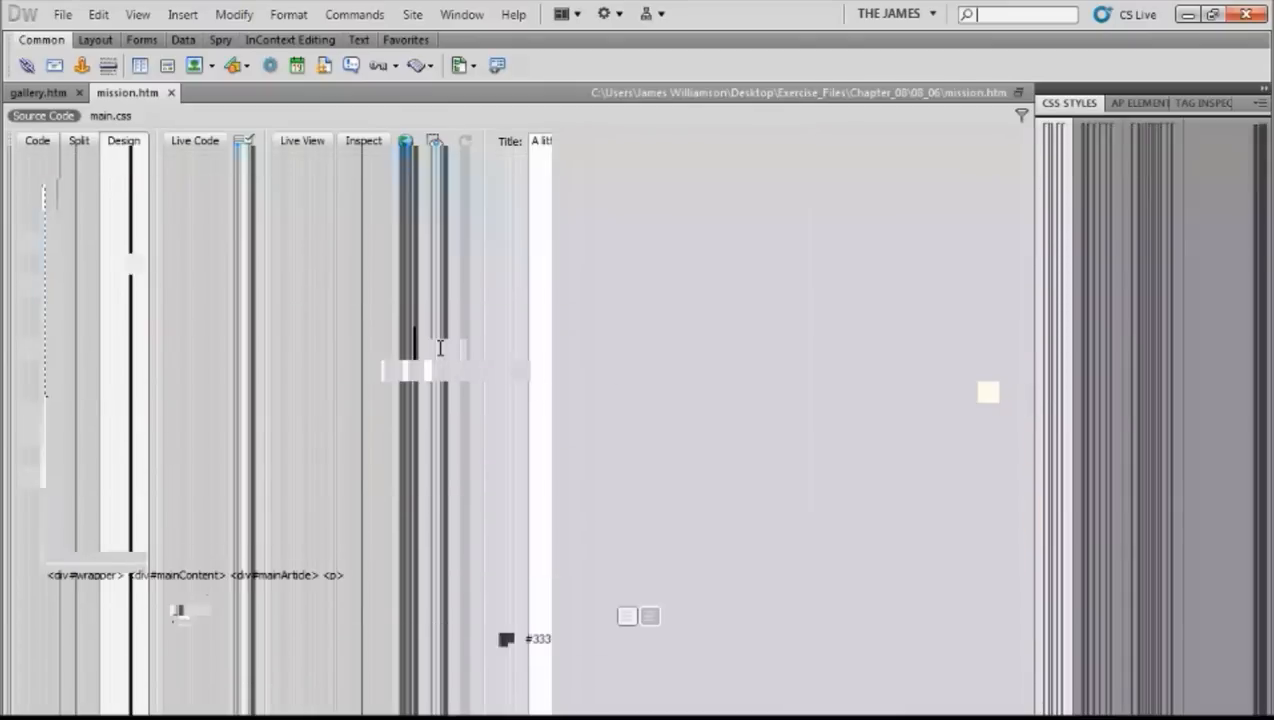
key("Return")
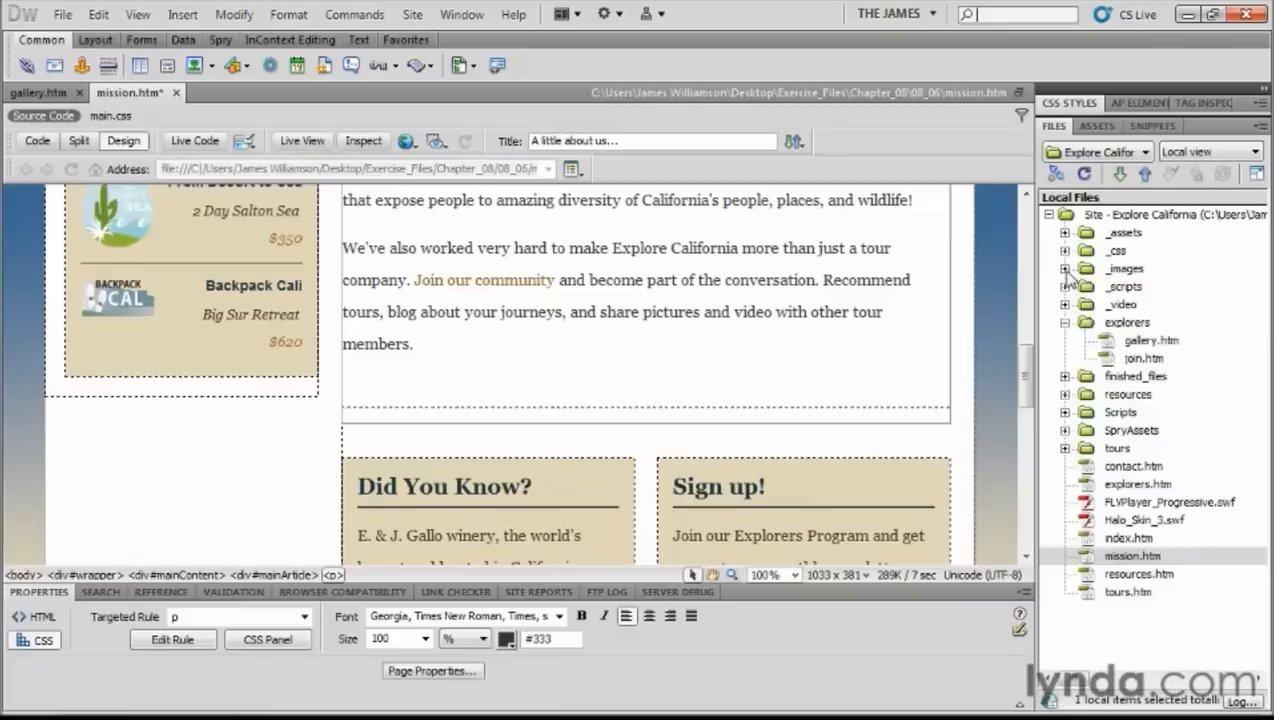
Step: Place banner.jpg from the site's _images folder in the empty paragraph with the alternate text "book now"
left_click(1066, 270)
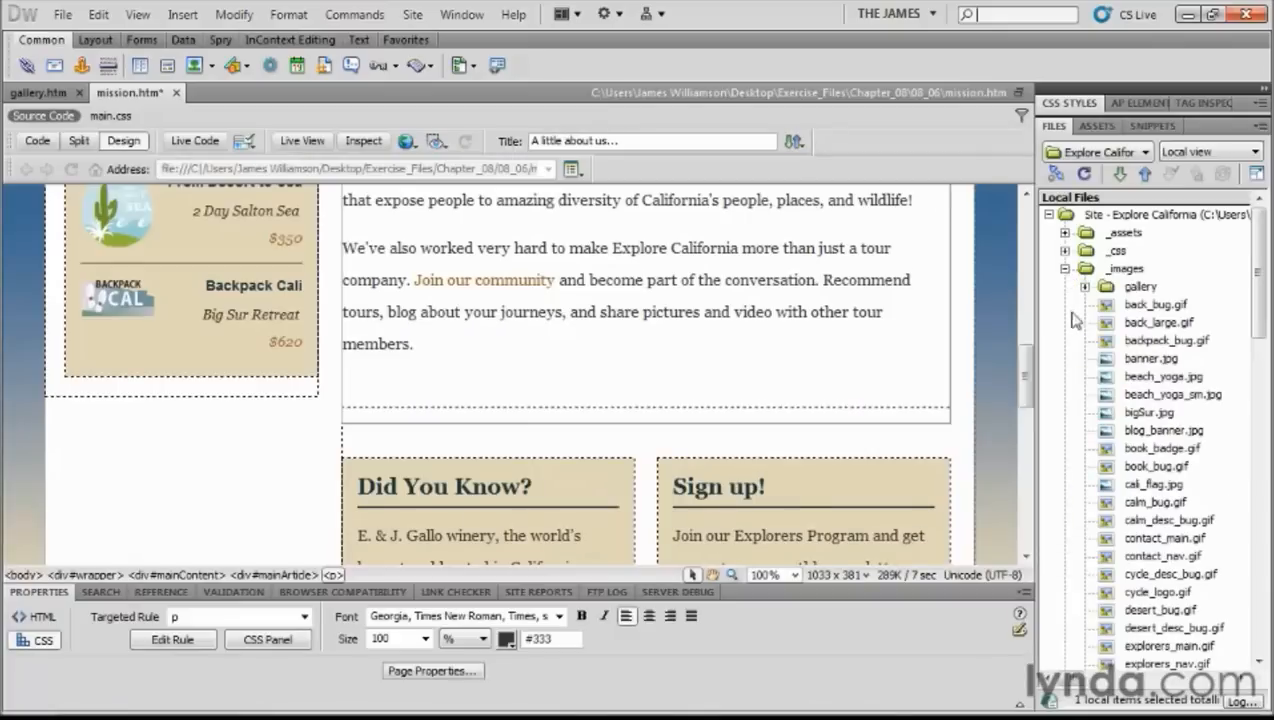
left_click(1108, 361)
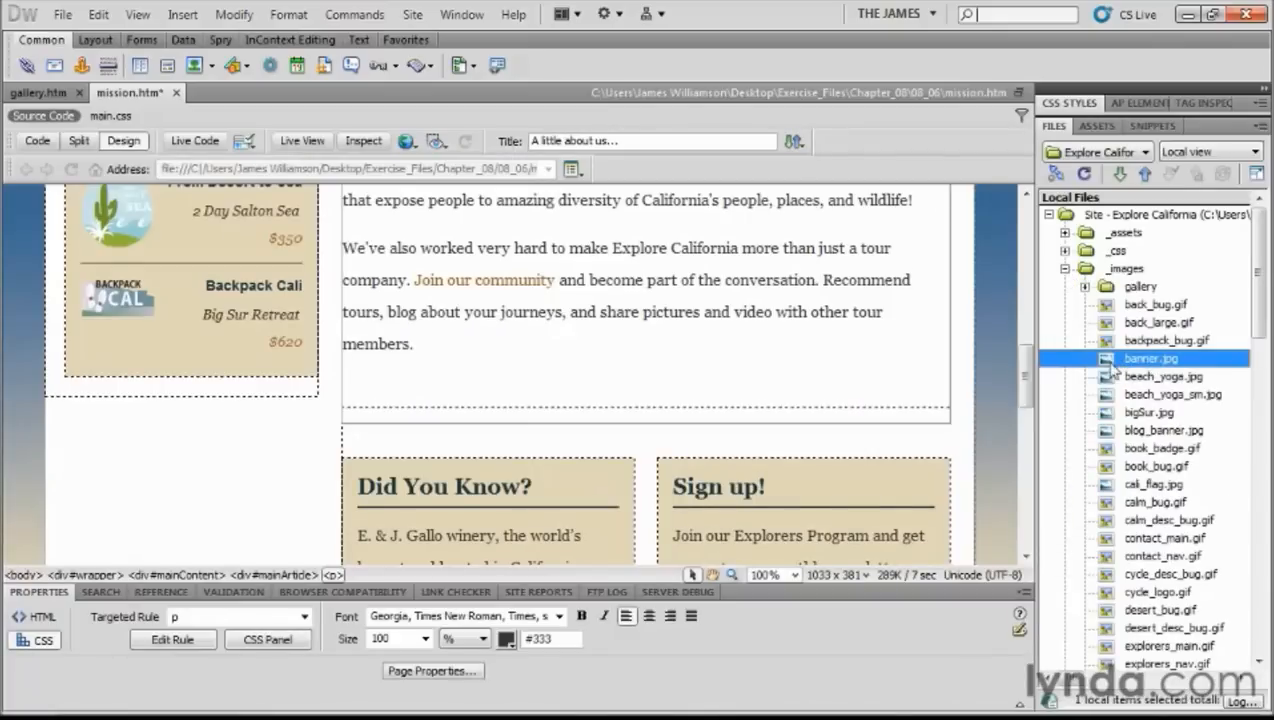
left_click_drag(1108, 361, 368, 381)
type("bo")
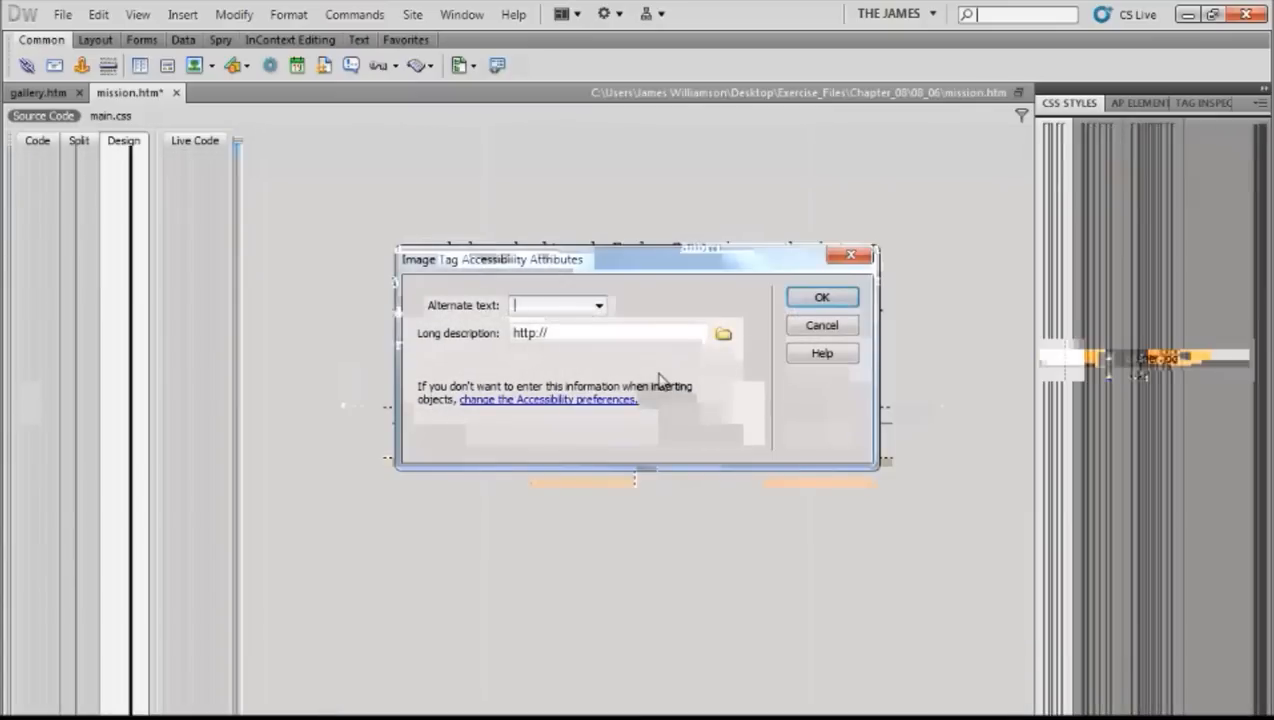
type("ok now")
key("Return")
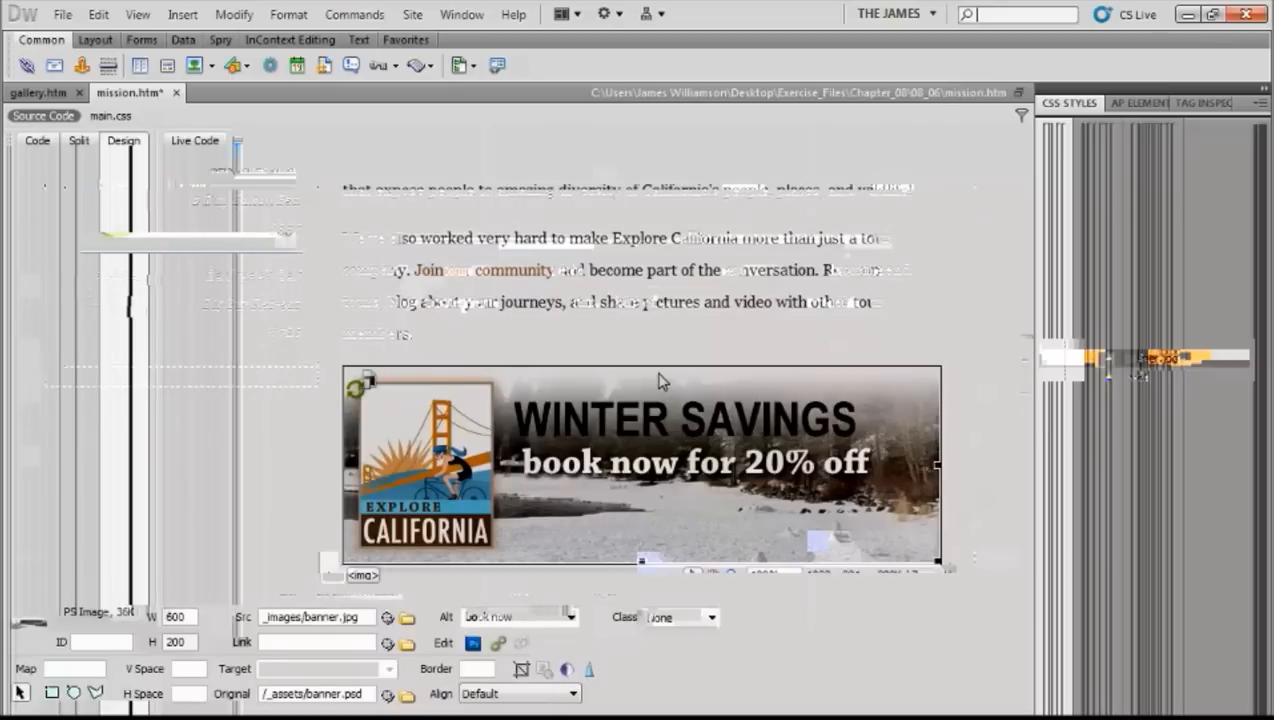
left_click_drag(1027, 360, 1027, 384)
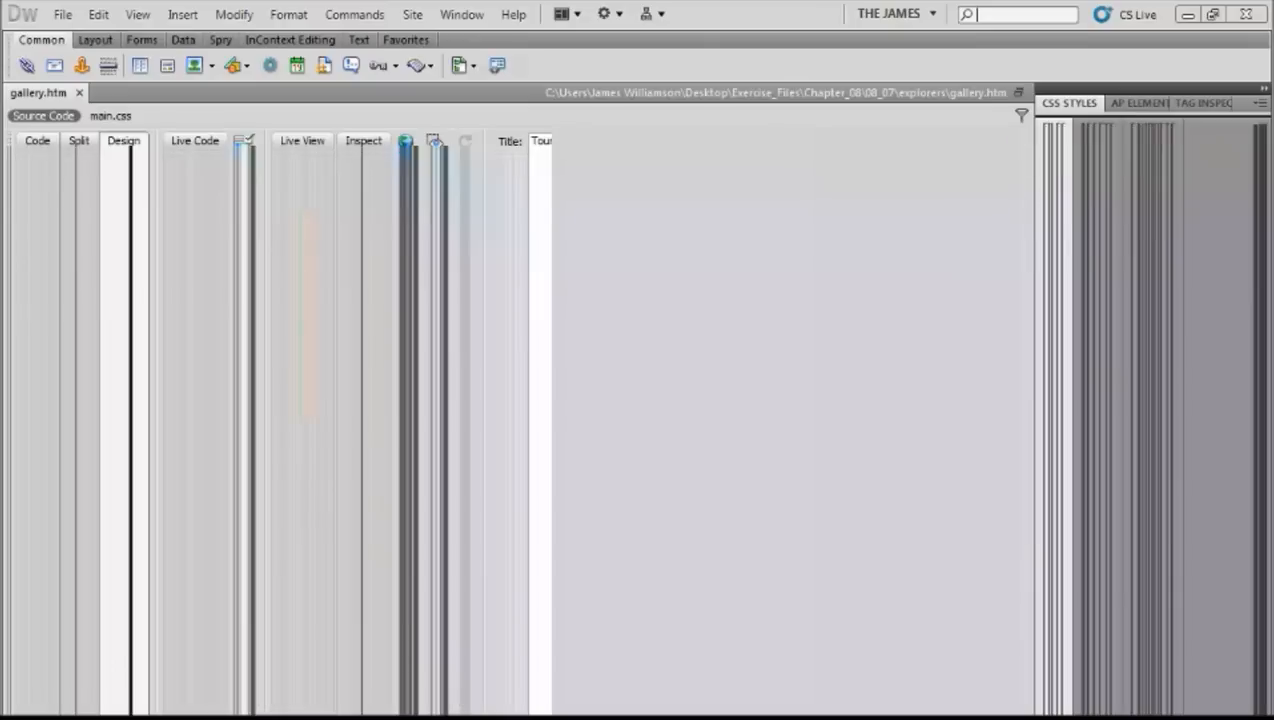
Step: Open the gallery page banner's original PSD for editing in Photoshop and collapse the brush presets to make room for the layers
left_click_drag(1025, 233, 1025, 458)
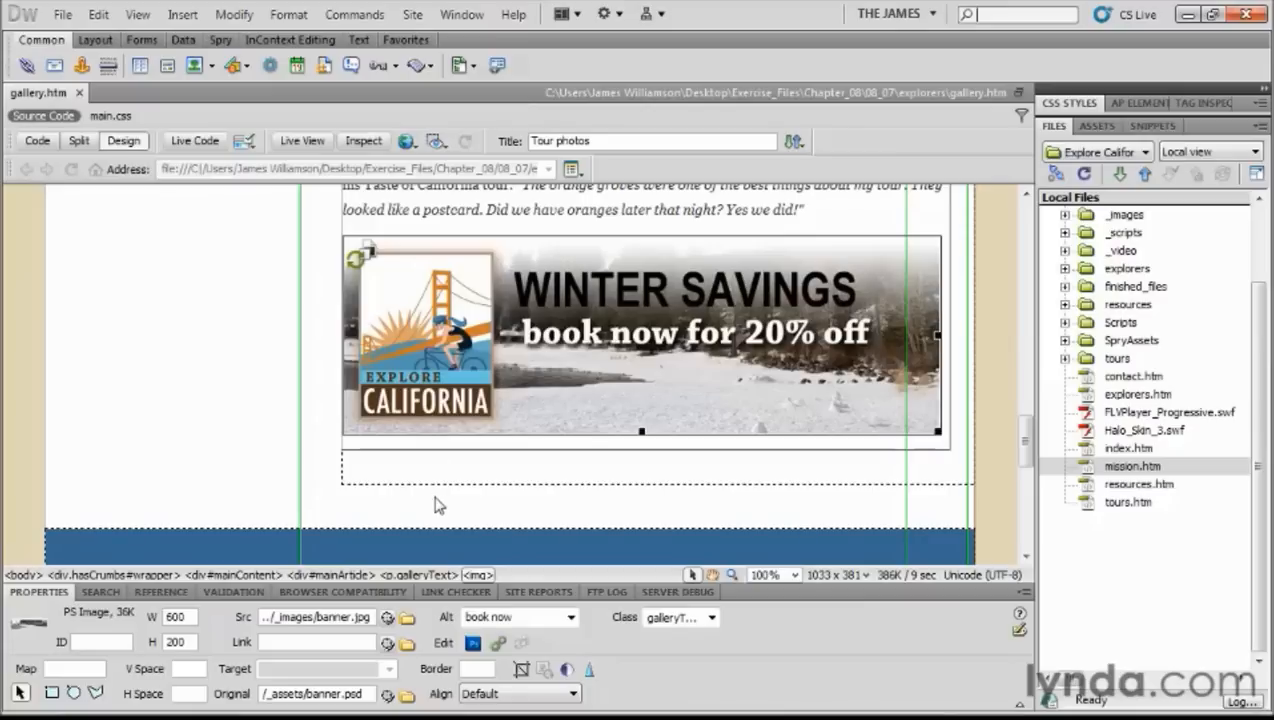
left_click(472, 643)
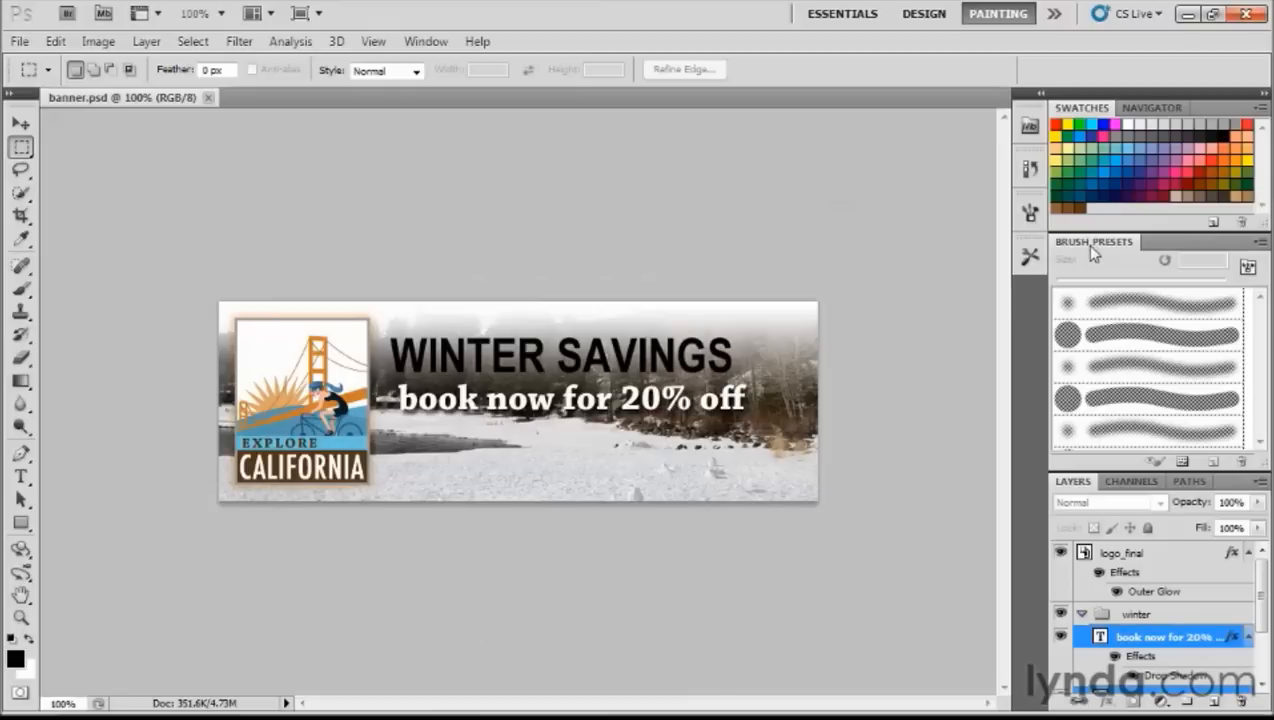
left_click(1094, 243)
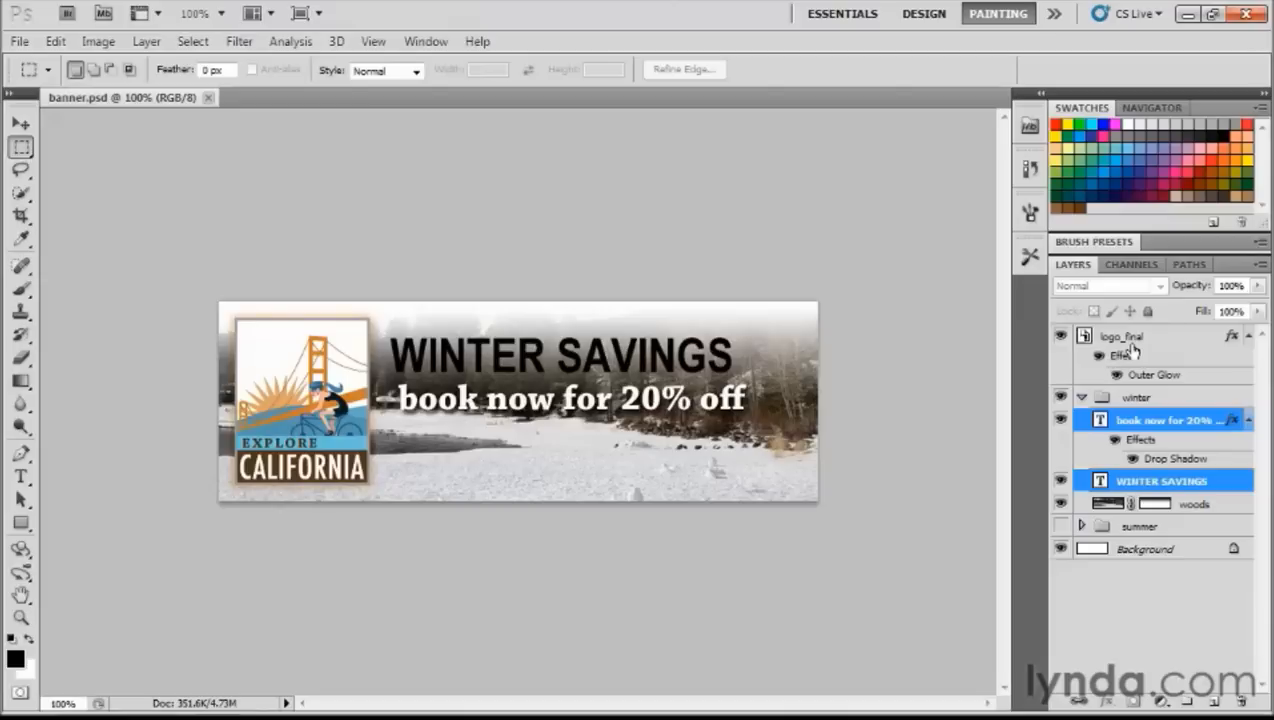
Step: Hide the winter layer group, show the summer group, then save and close banner.psd
left_click(1081, 397)
left_click(1060, 397)
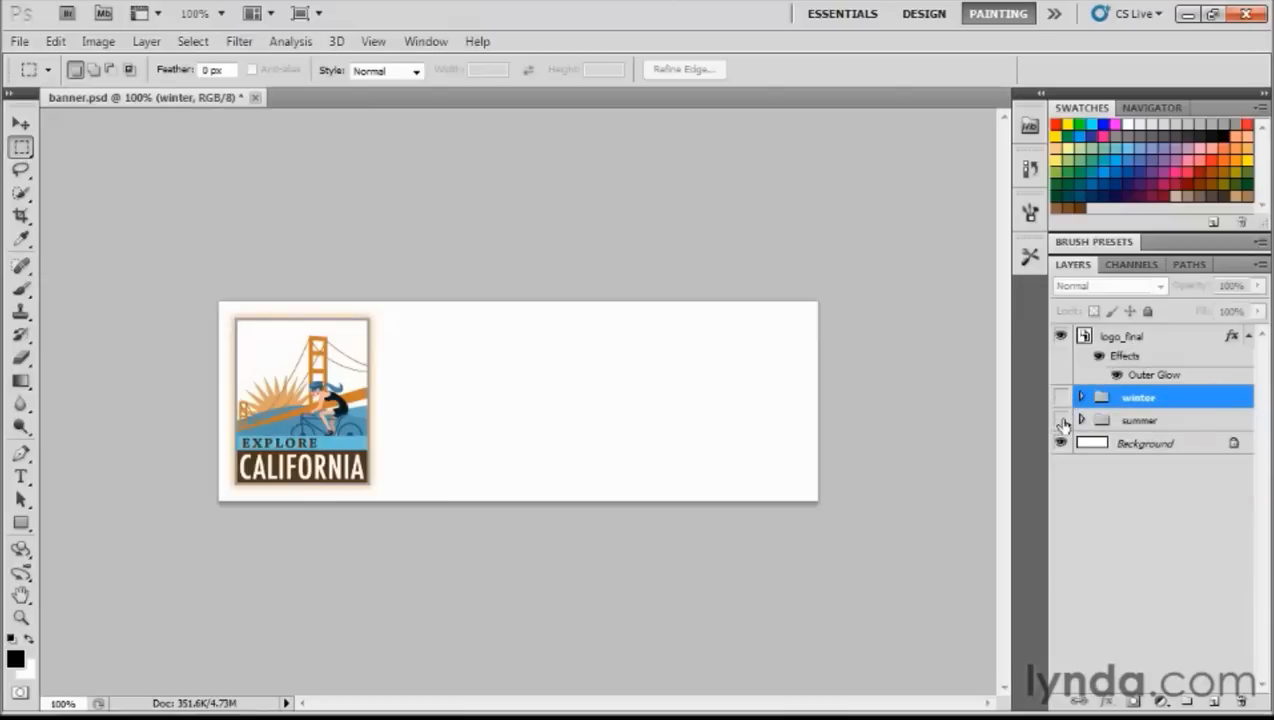
left_click(1061, 420)
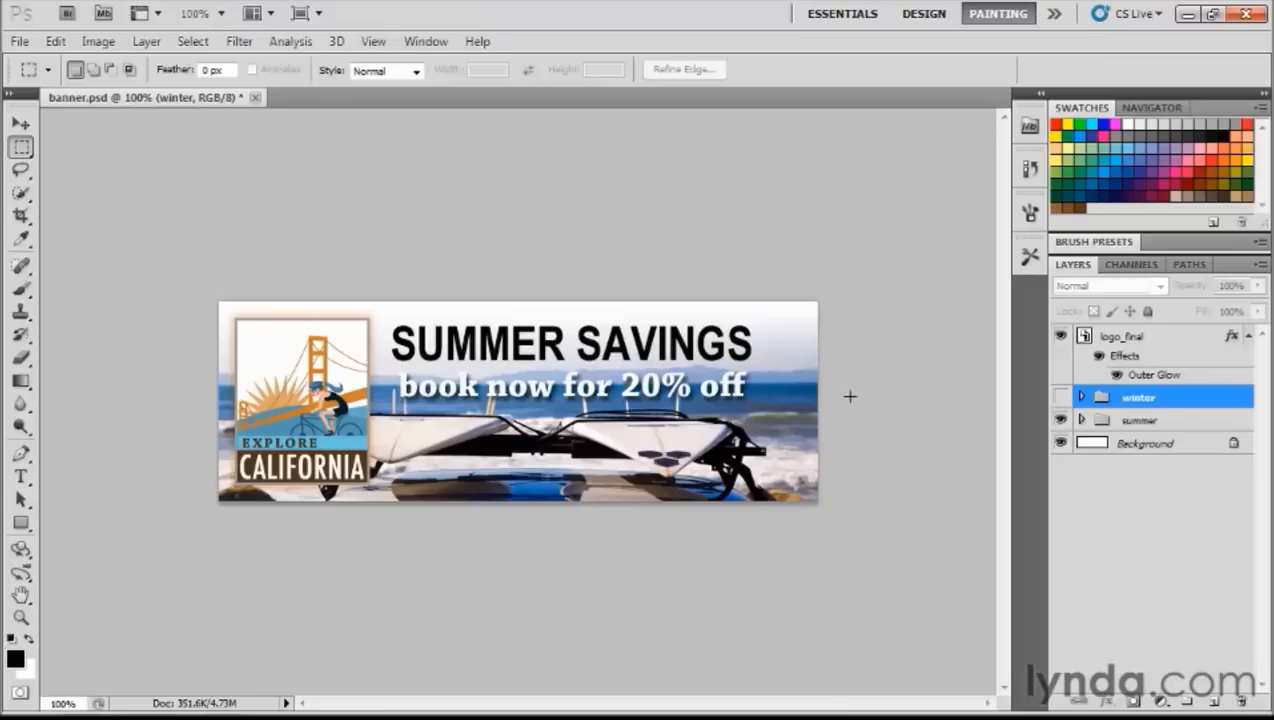
left_click(19, 41)
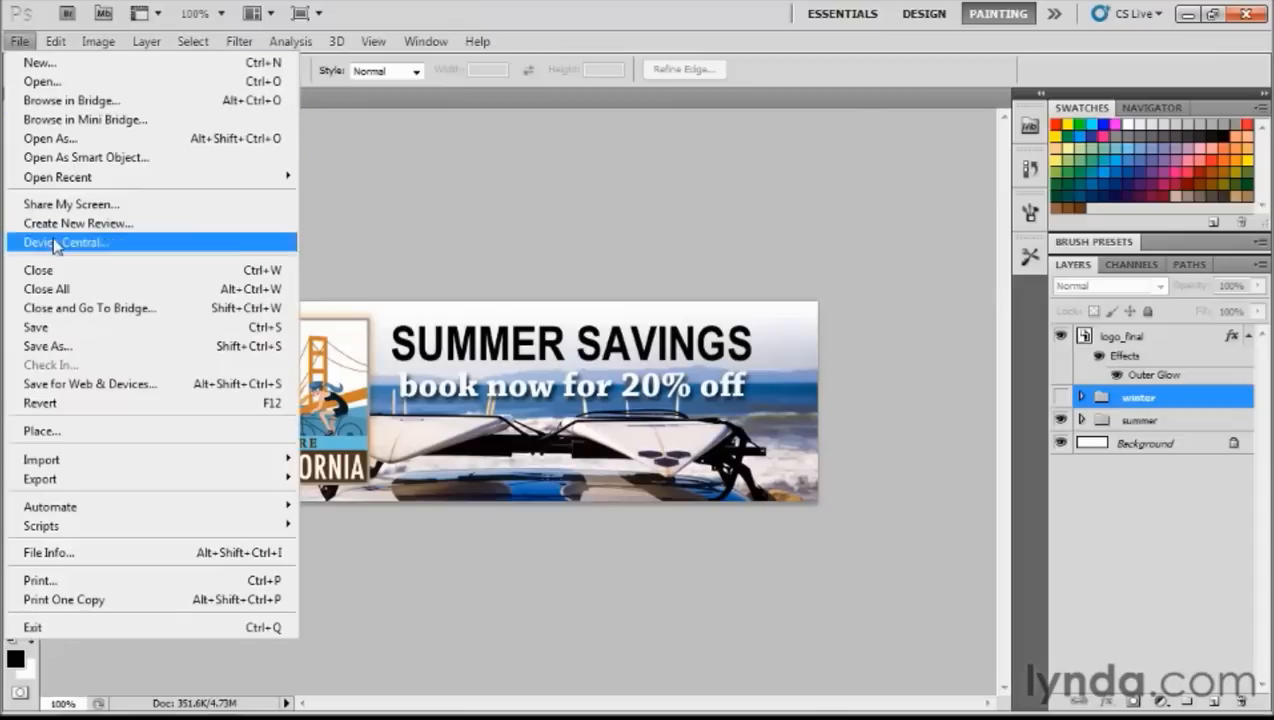
left_click(90, 327)
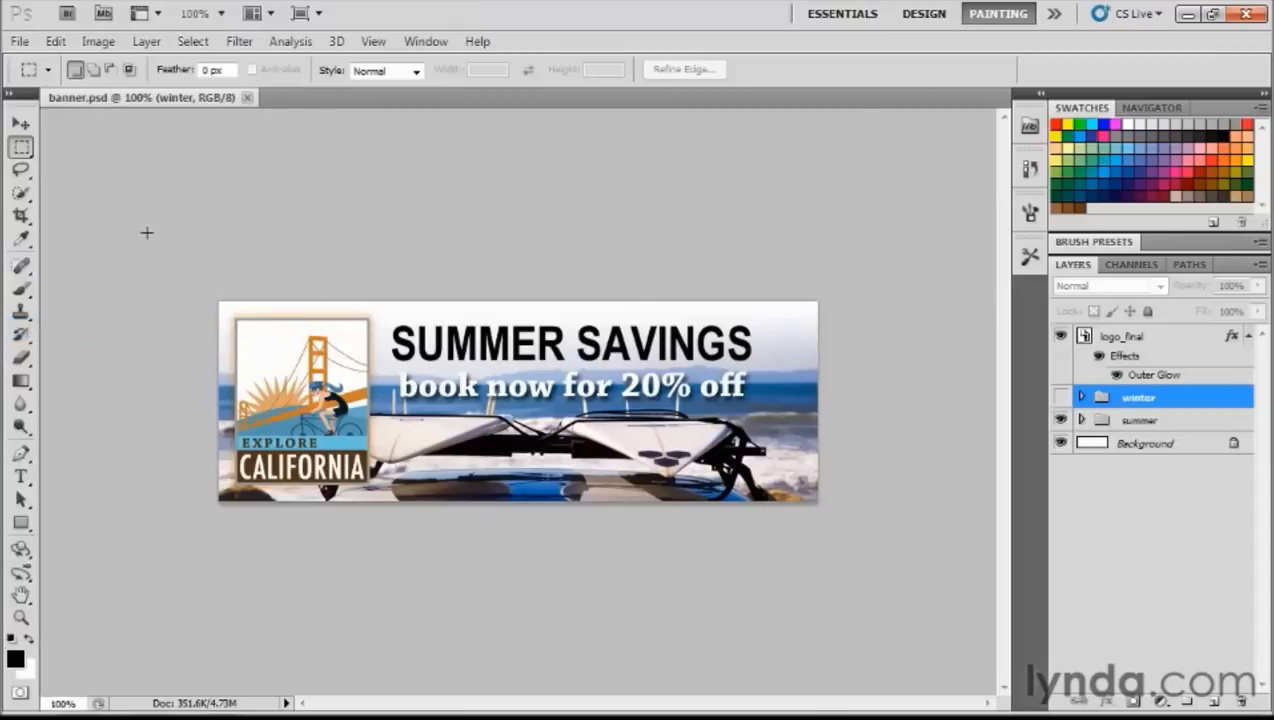
left_click(248, 97)
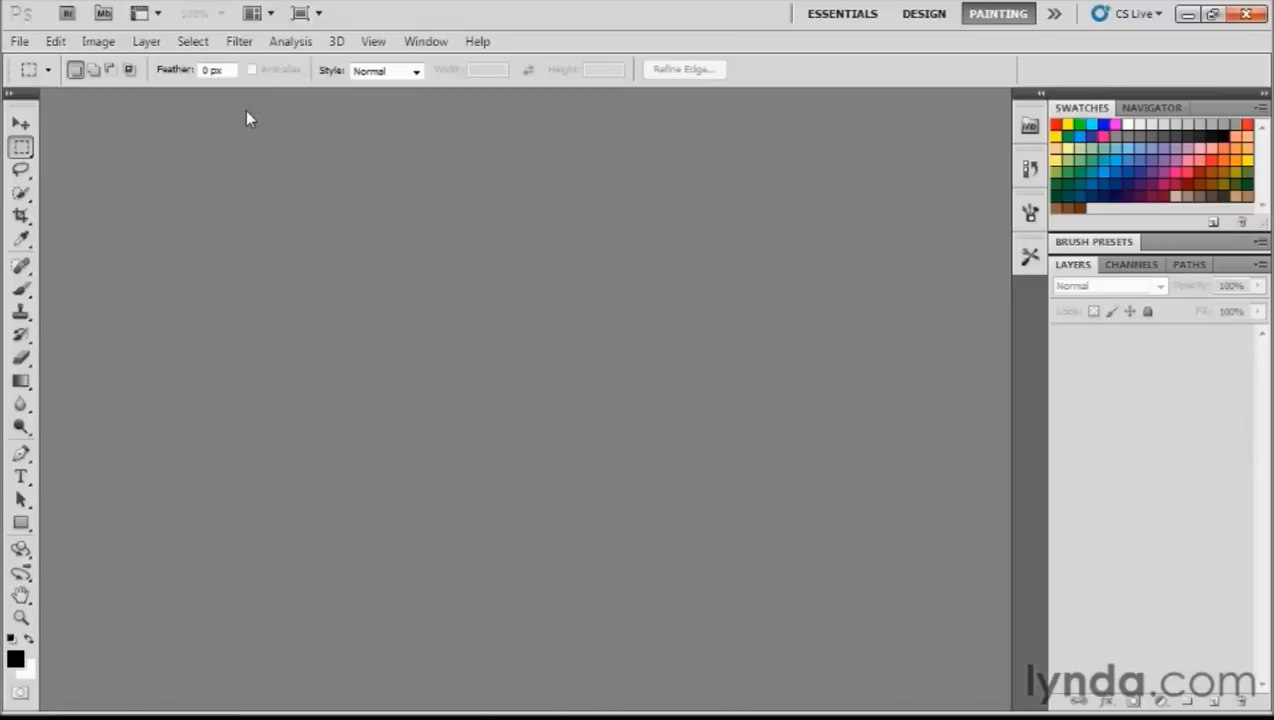
Step: Back in Dreamweaver, update the gallery page's banner from its original PSD and open mission.htm to check its copy of the banner
key("alt+Tab")
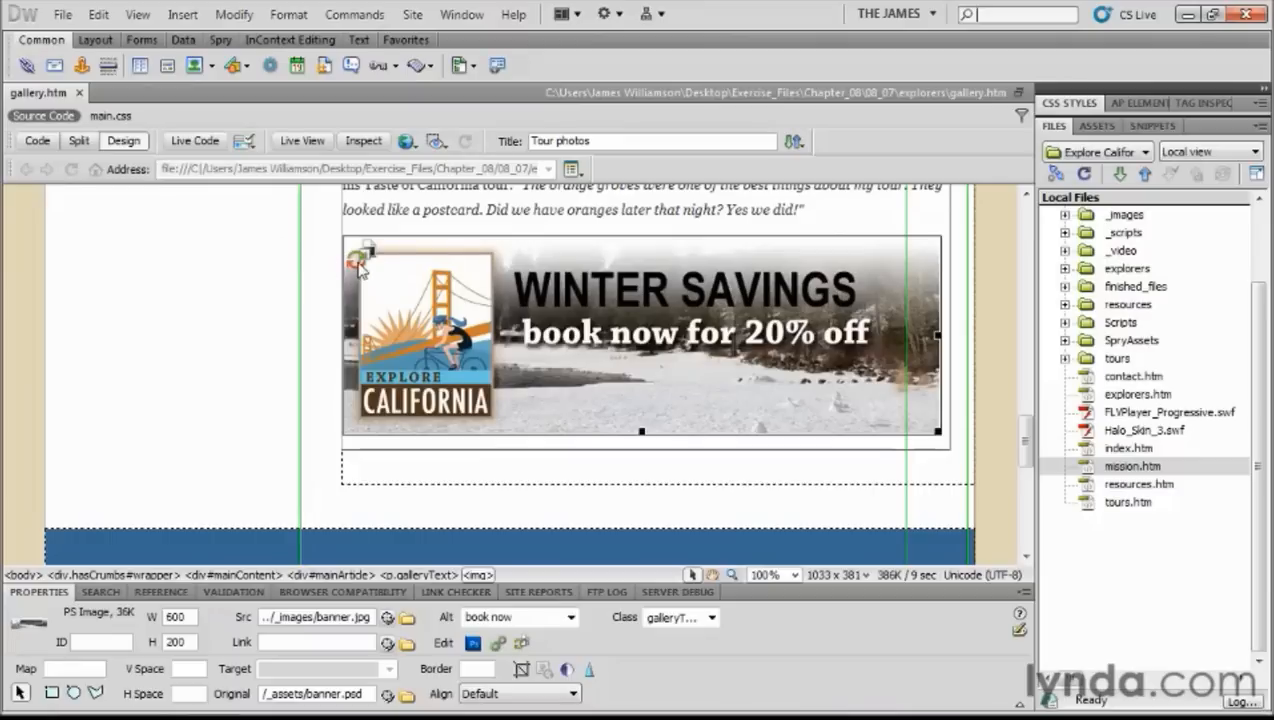
mouse_move(359, 262)
left_click(520, 643)
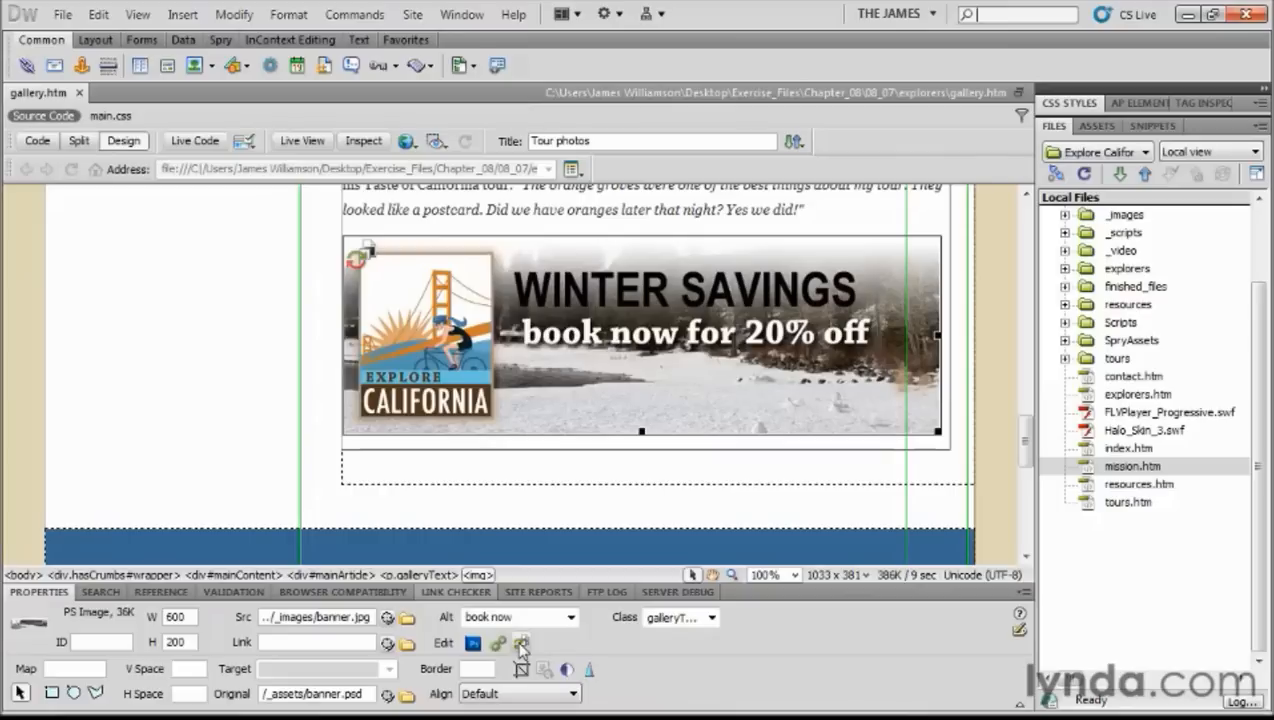
right_click(499, 287)
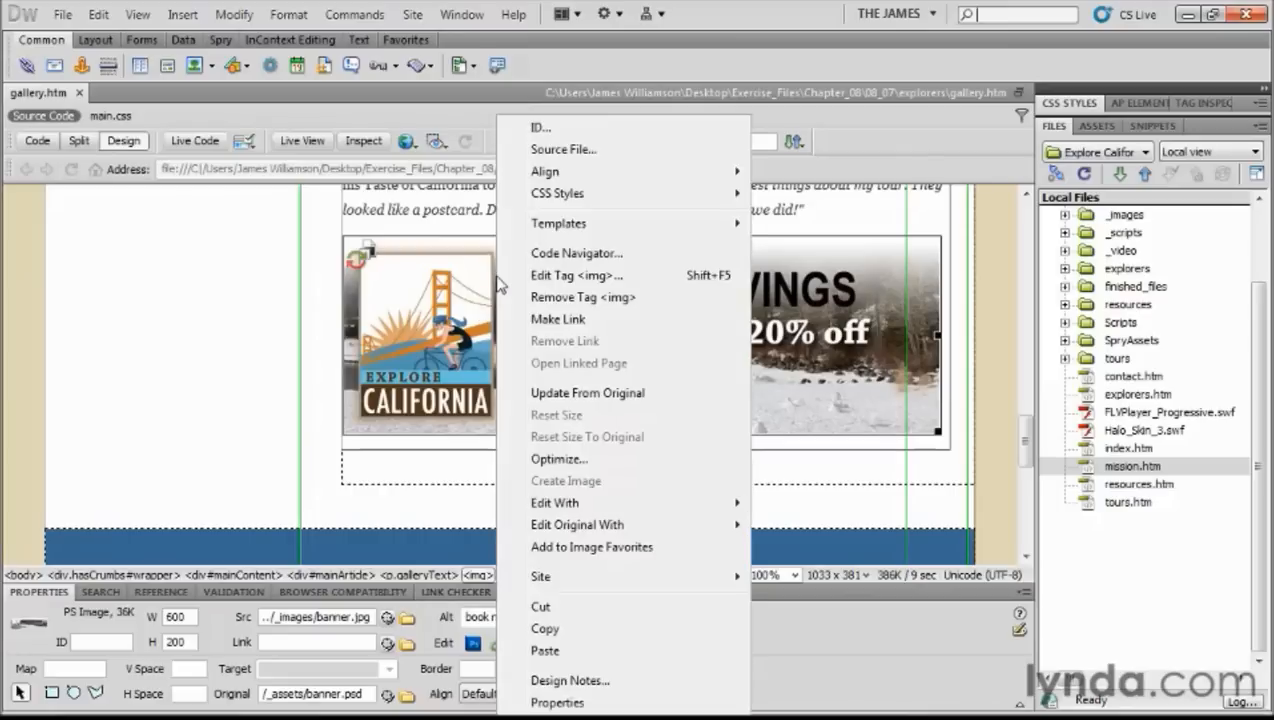
left_click(584, 396)
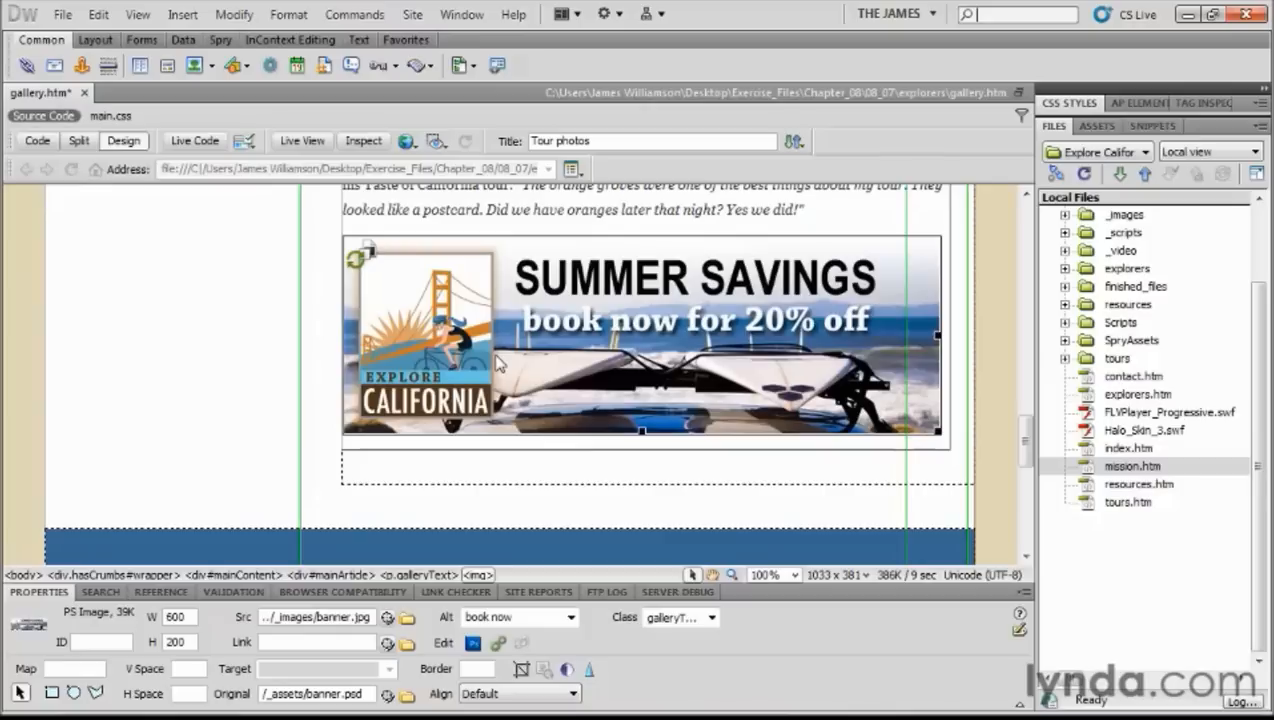
double_click(1090, 468)
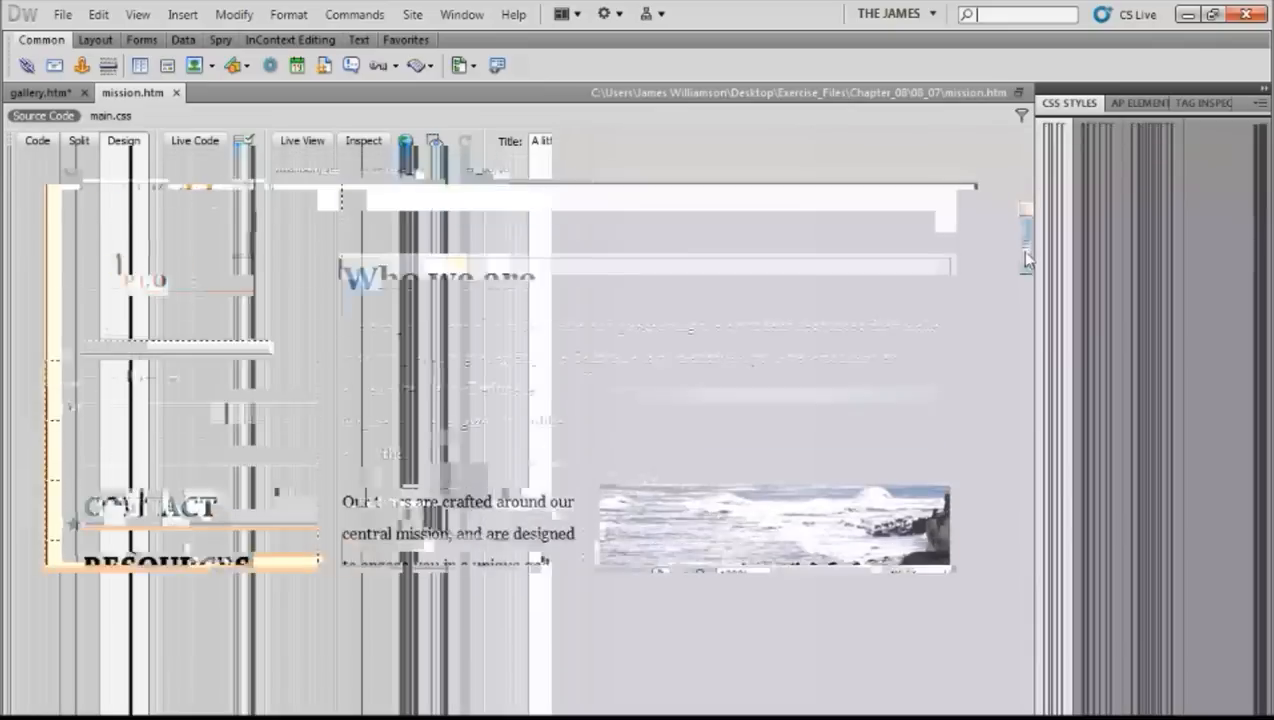
left_click_drag(1025, 258, 1029, 387)
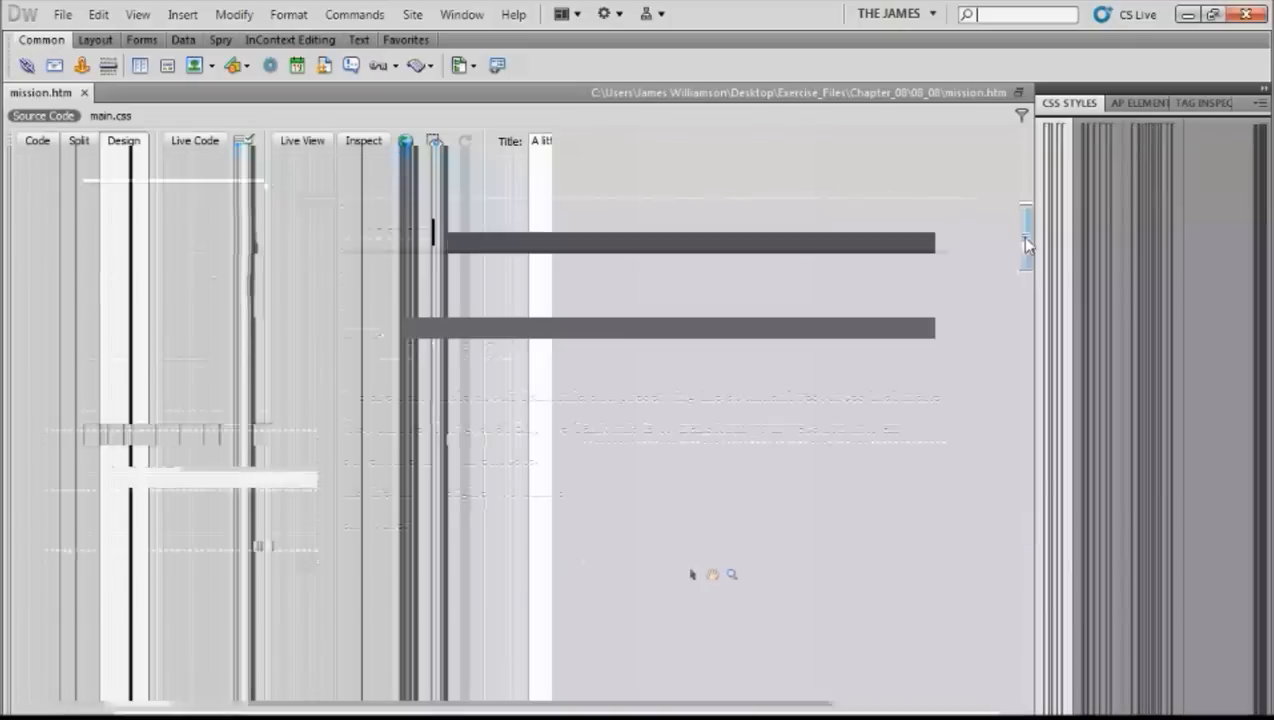
Step: Select the mission_accent image placeholder in the main article of mission.htm
left_click_drag(1022, 238, 1029, 288)
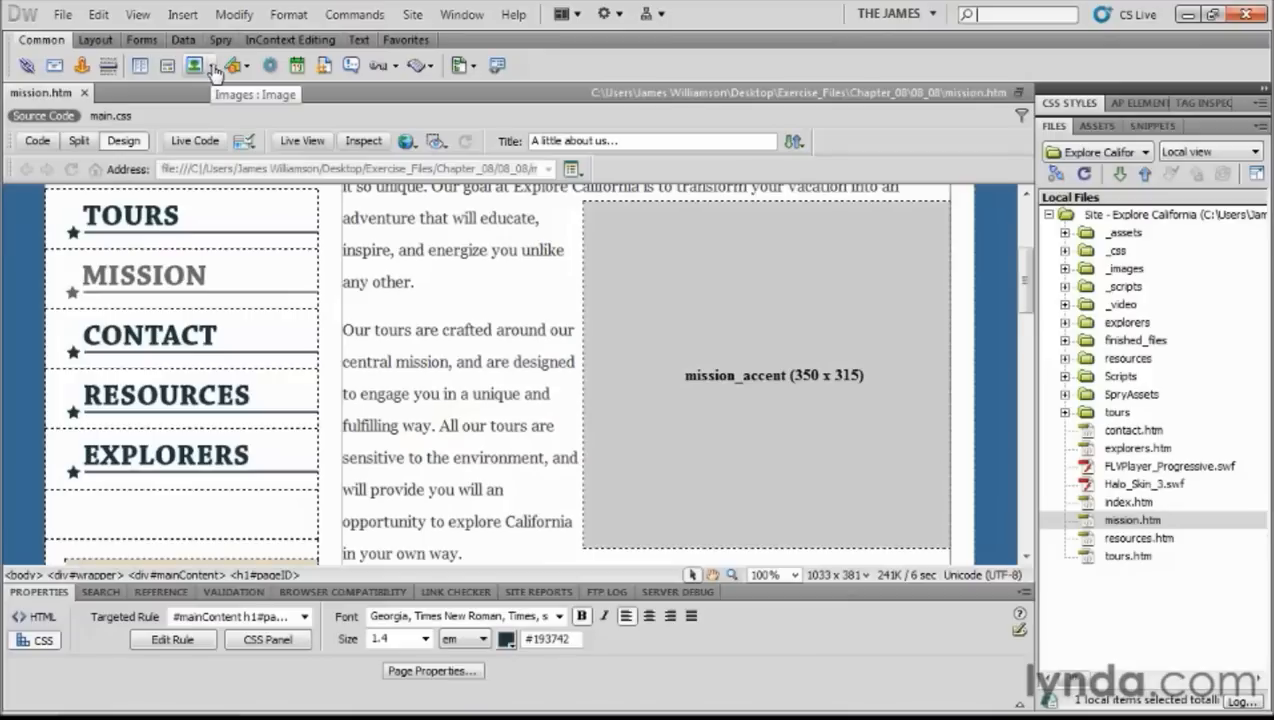
left_click(211, 66)
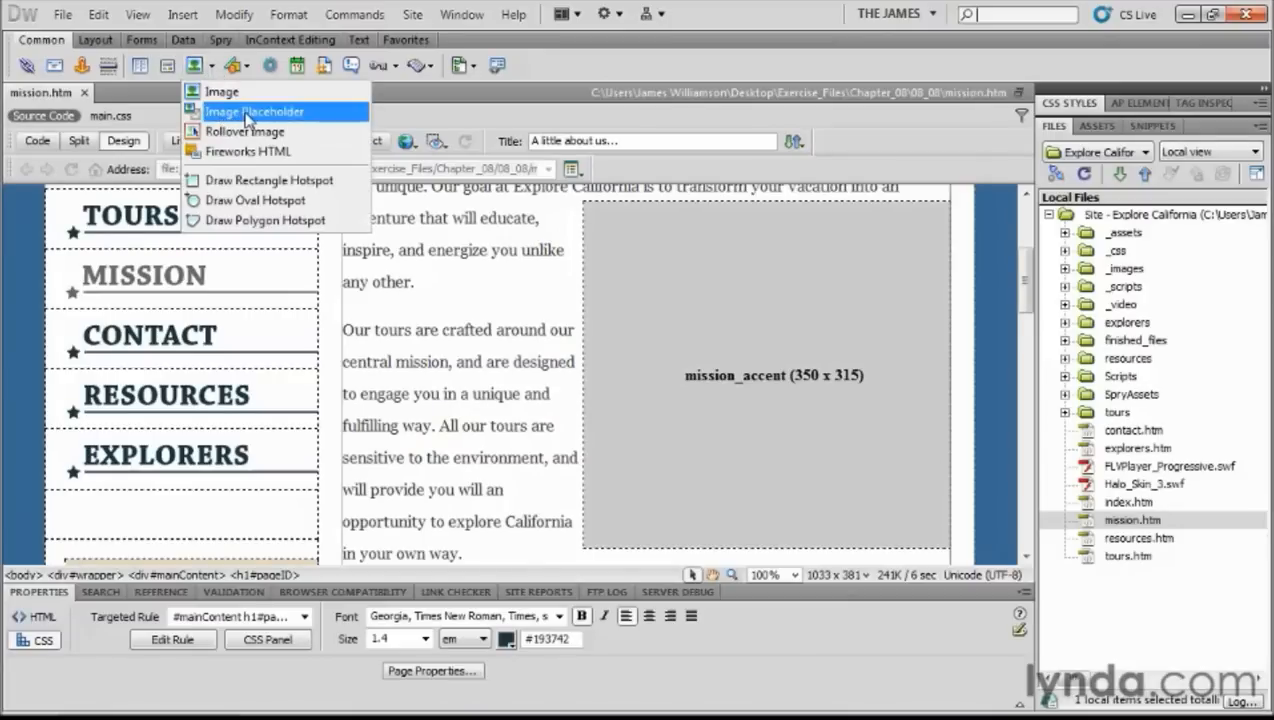
left_click(569, 78)
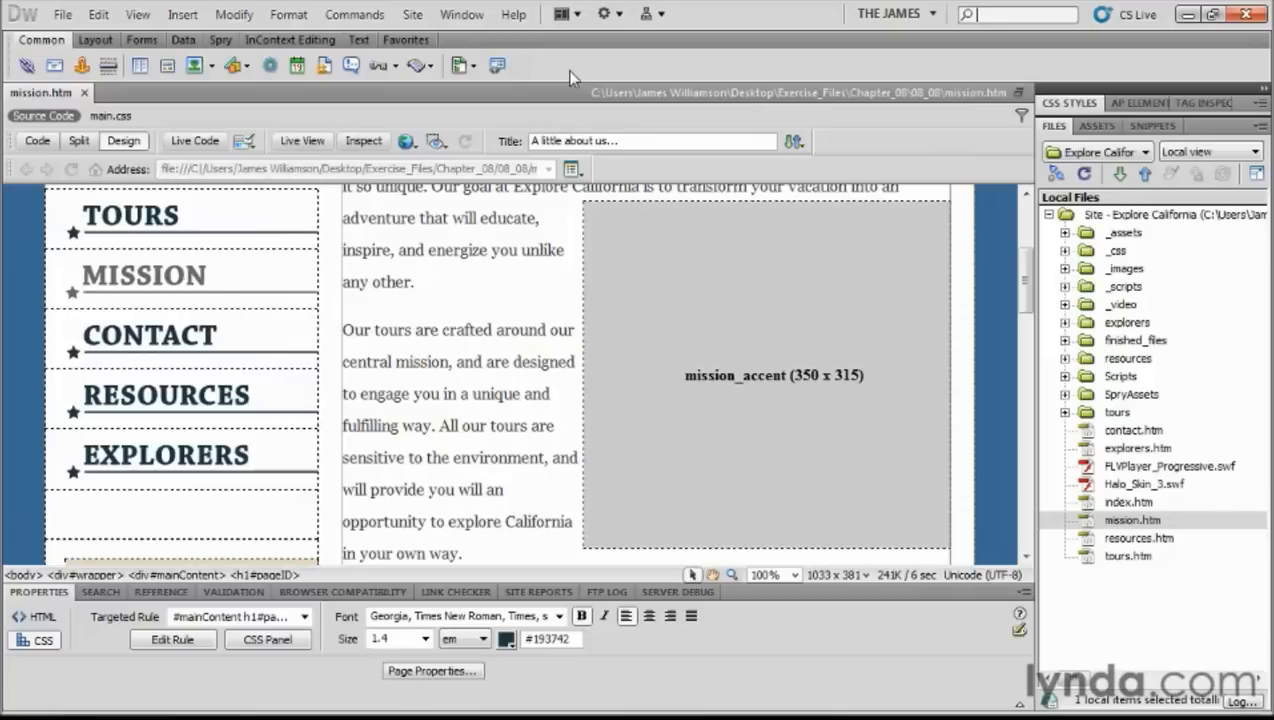
left_click(631, 250)
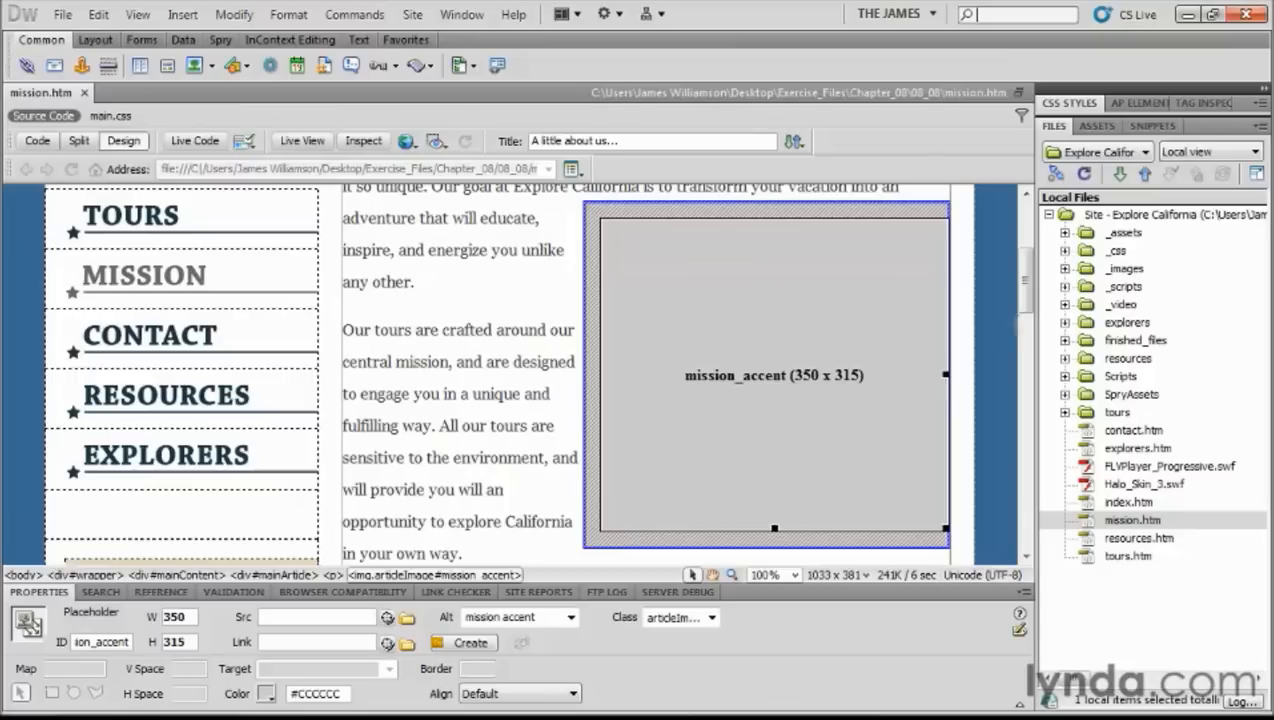
Step: Open mockup_secondary.psd from the site's _assets folder in Photoshop and show the main article's photo at 100%
left_click(1064, 232)
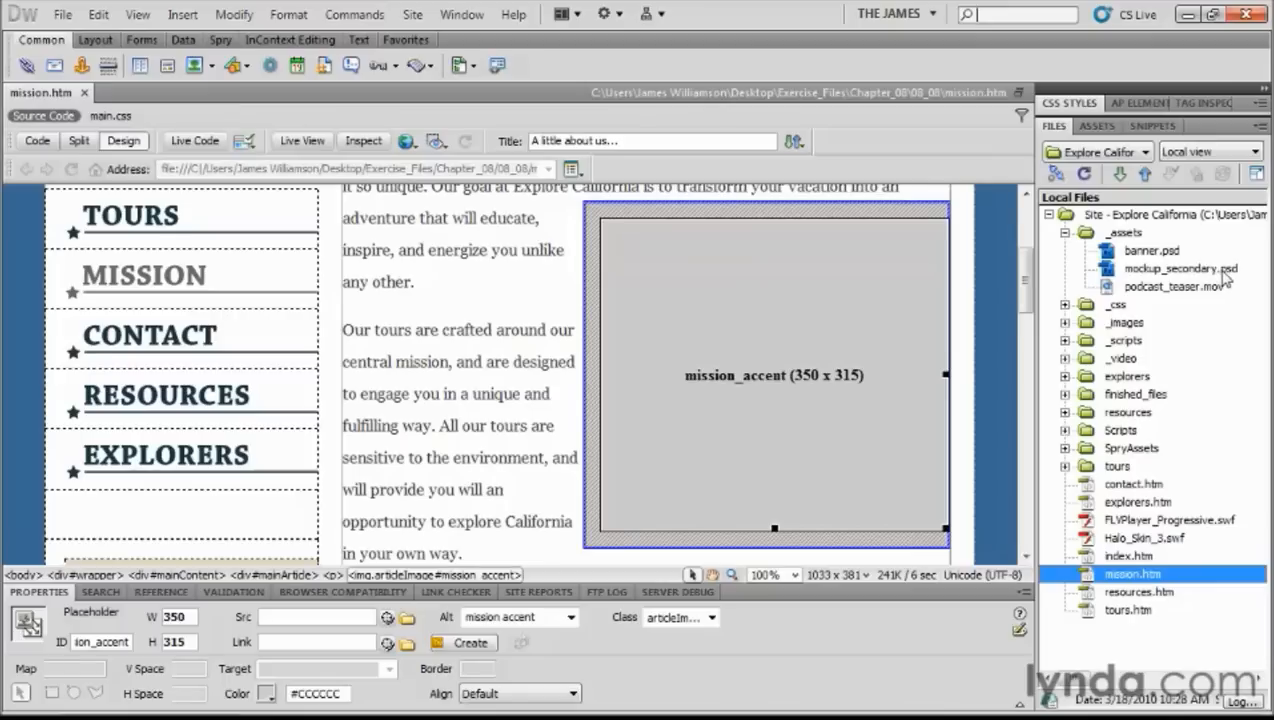
double_click(1106, 268)
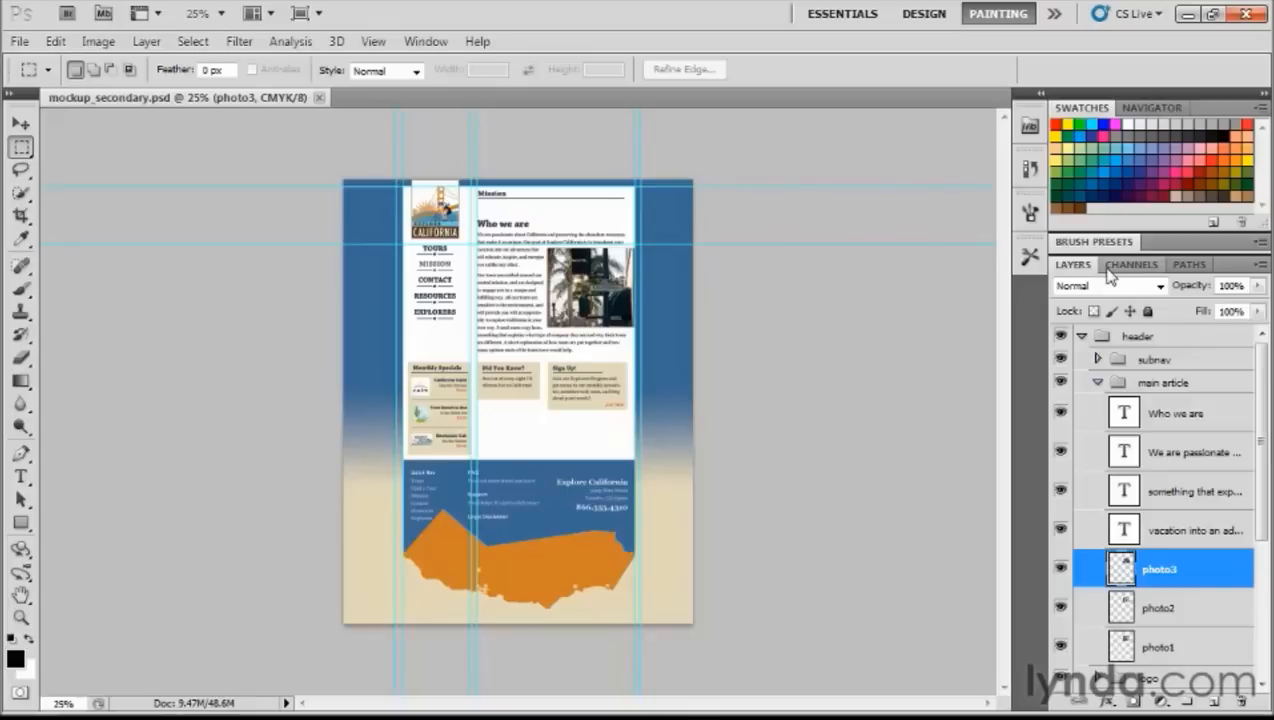
double_click(22, 618)
left_click(21, 596)
left_click_drag(698, 196, 645, 440)
left_click_drag(650, 235, 622, 307)
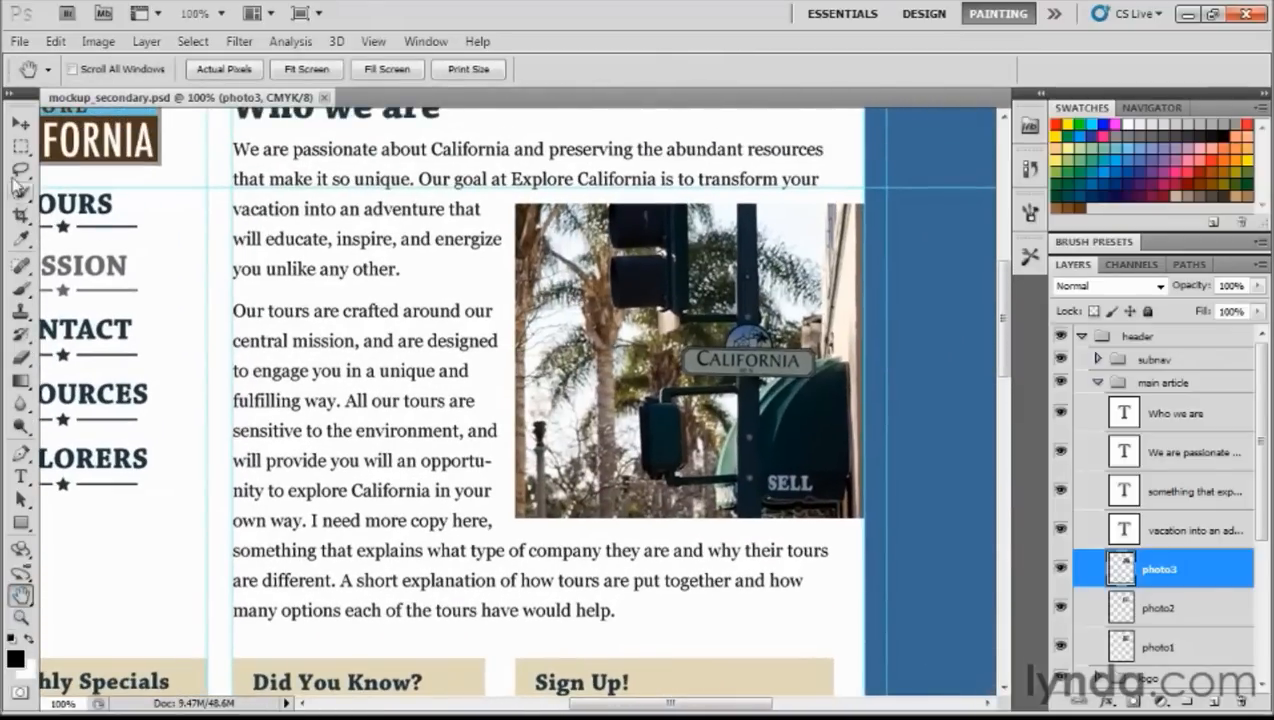
Step: Compare the main article's three photos by hiding and reshowing the photo3 and photo2 layers
left_click(20, 124)
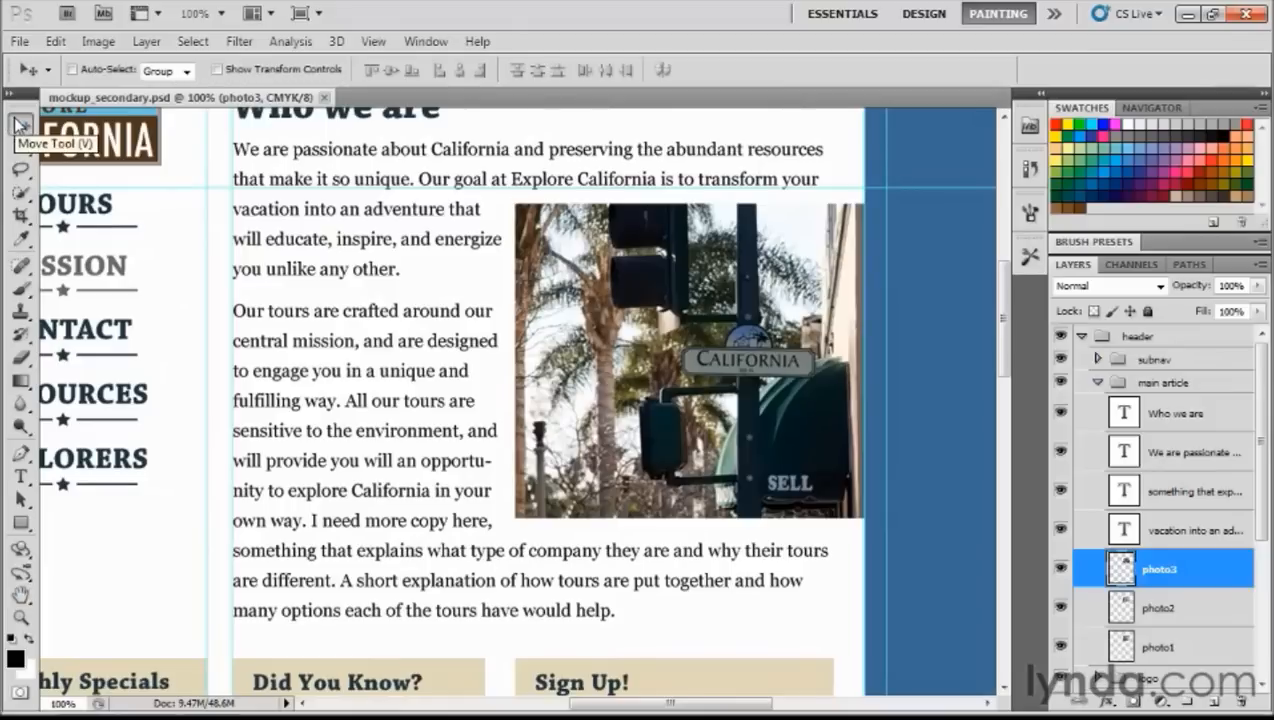
left_click(1060, 570)
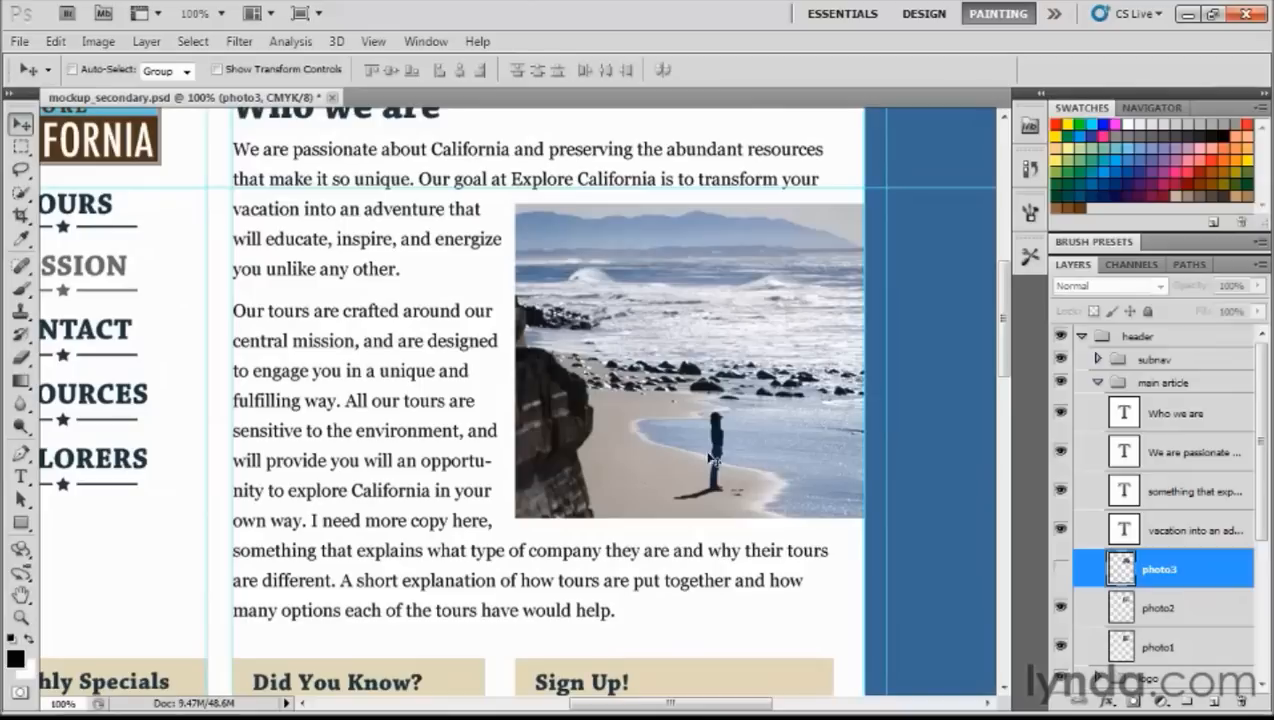
left_click(1060, 608)
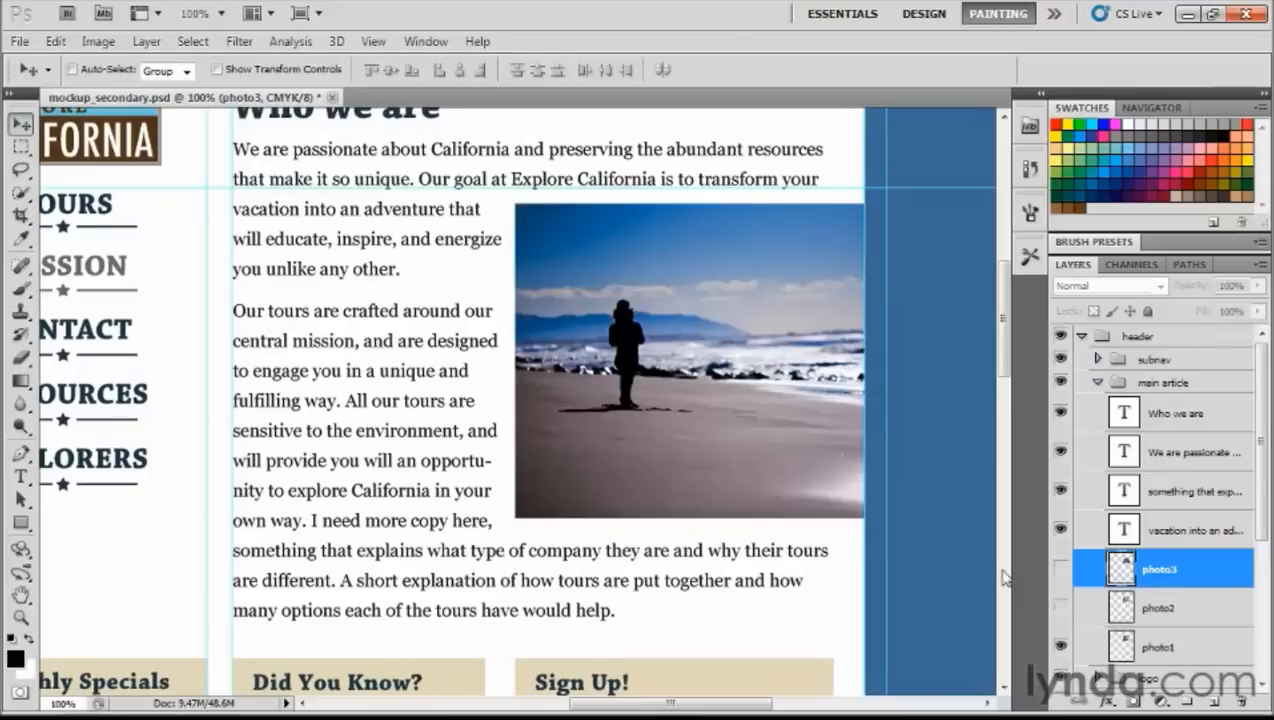
left_click(1059, 605)
left_click(1060, 569)
left_click(1060, 569)
left_click(1060, 608)
left_click(1060, 569)
left_click(1060, 607)
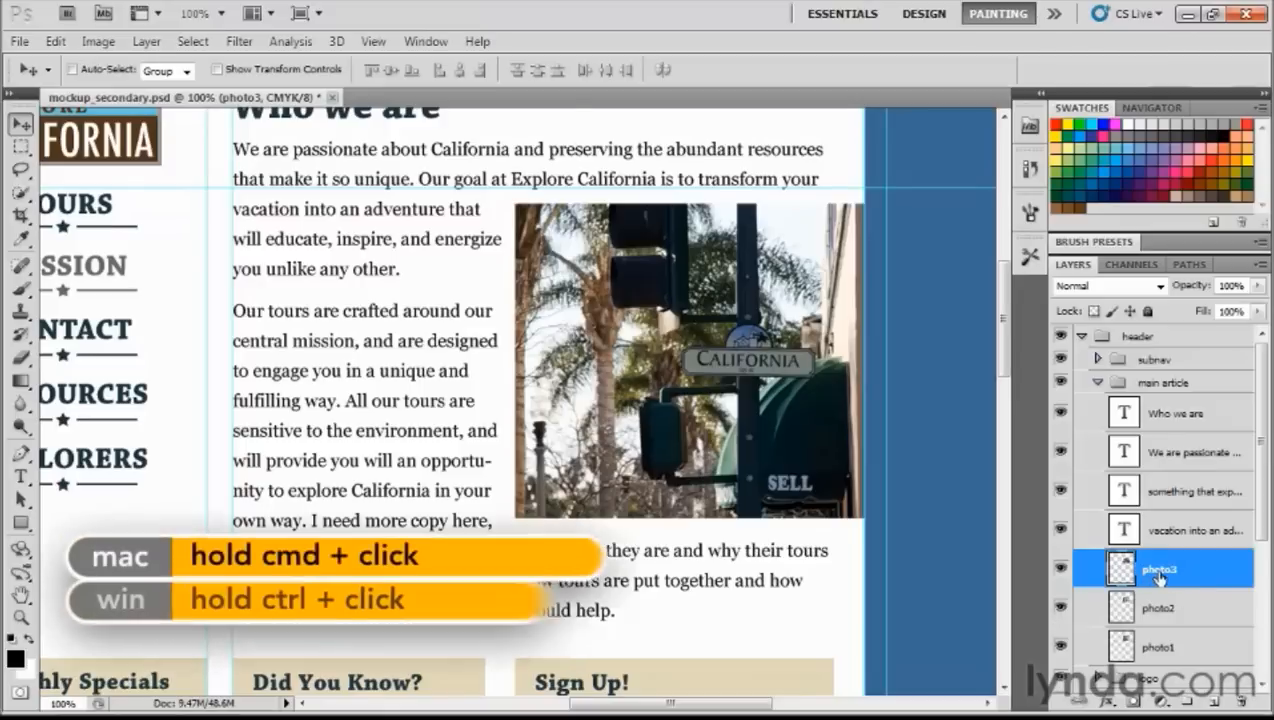
Step: Load the photo3 layer's outline as a selection and copy its merged content
left_click(1124, 570, "ctrl")
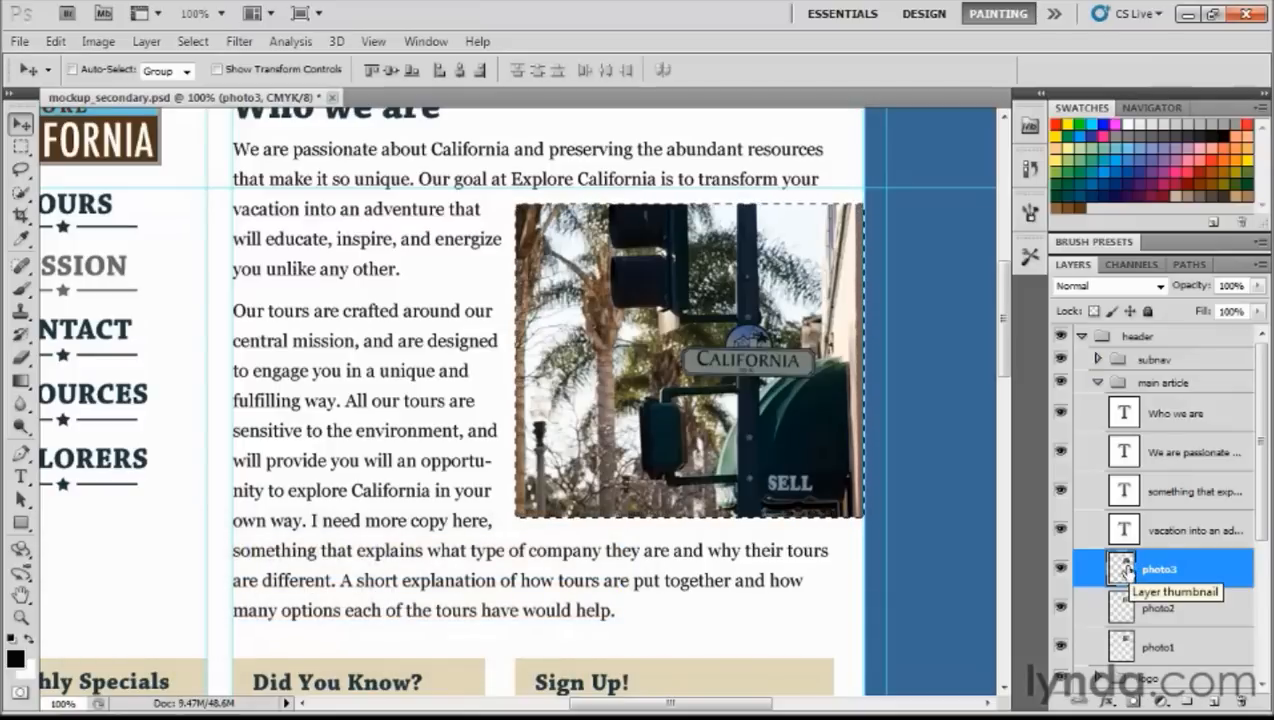
left_click(55, 43)
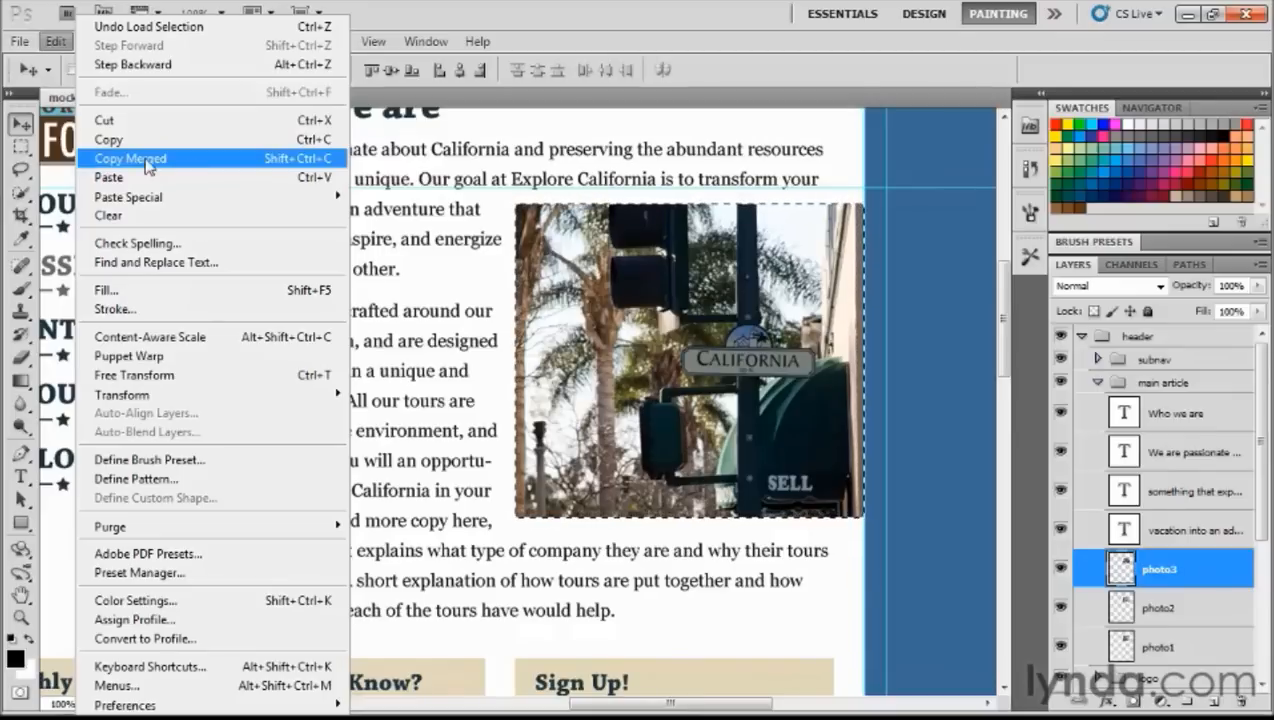
left_click(148, 160)
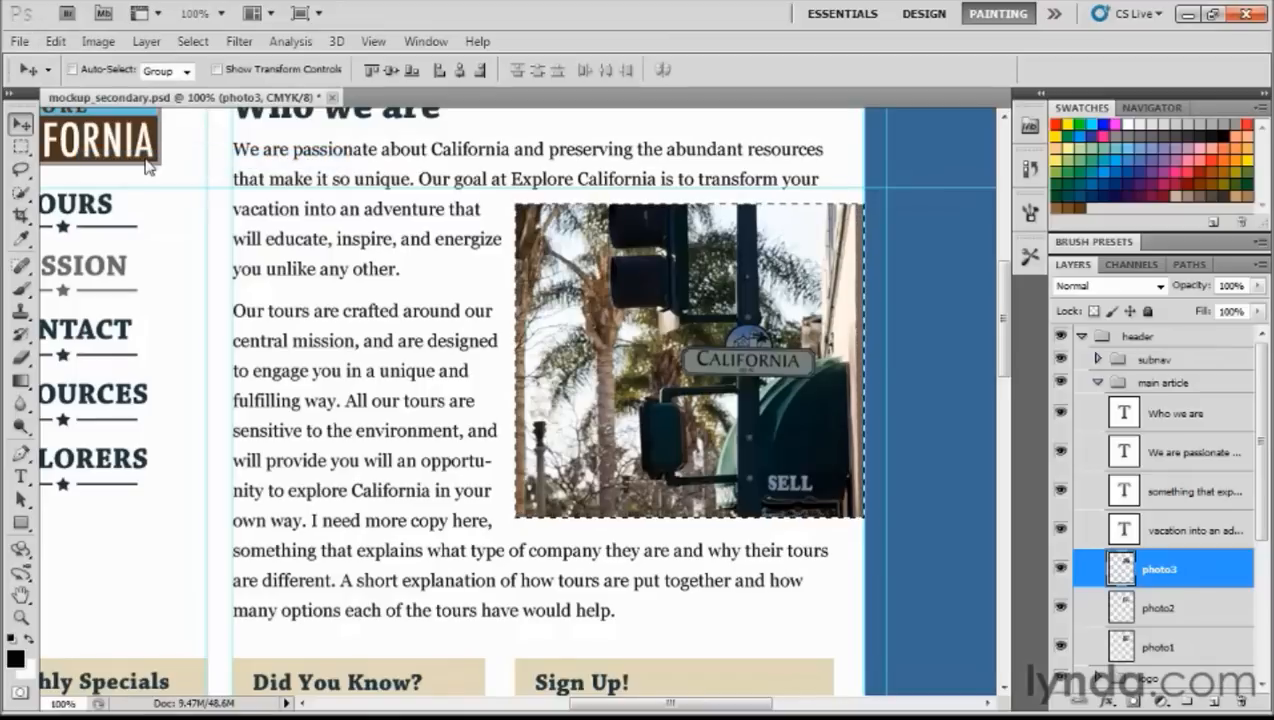
Step: Return to mission.htm in Dreamweaver and delete the selected mission_accent placeholder
key("alt+Tab")
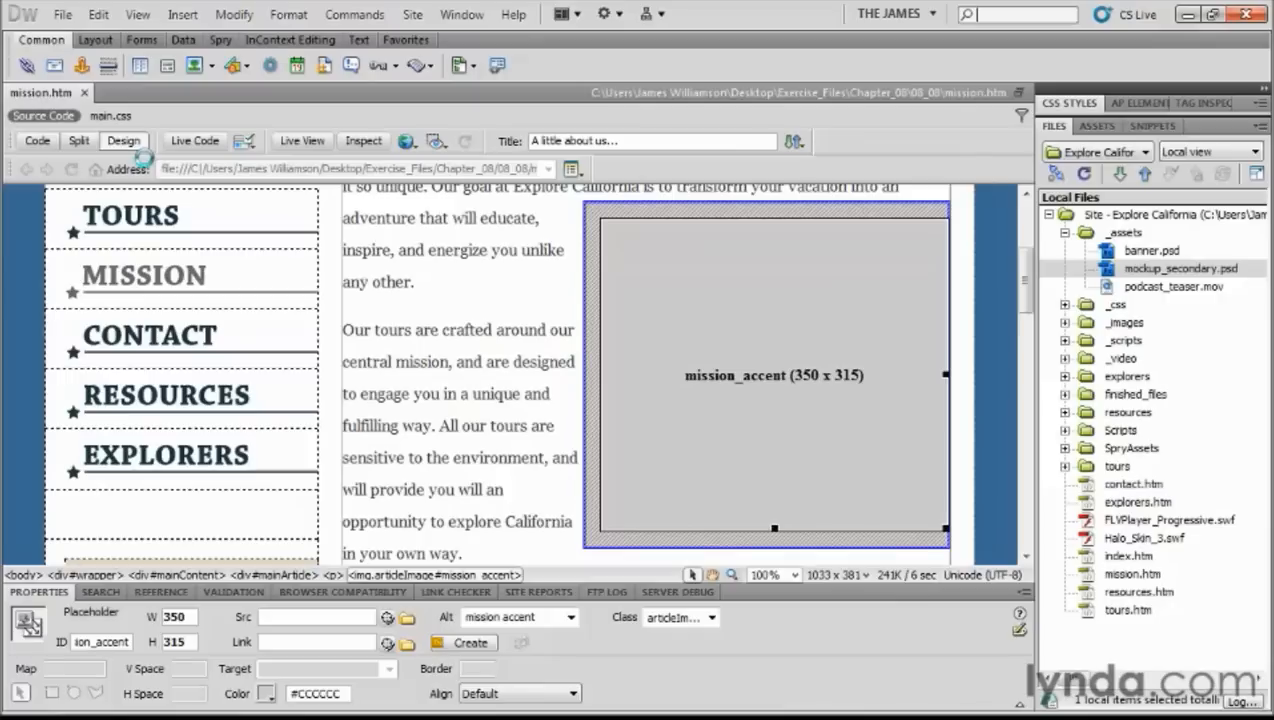
mouse_move(737, 318)
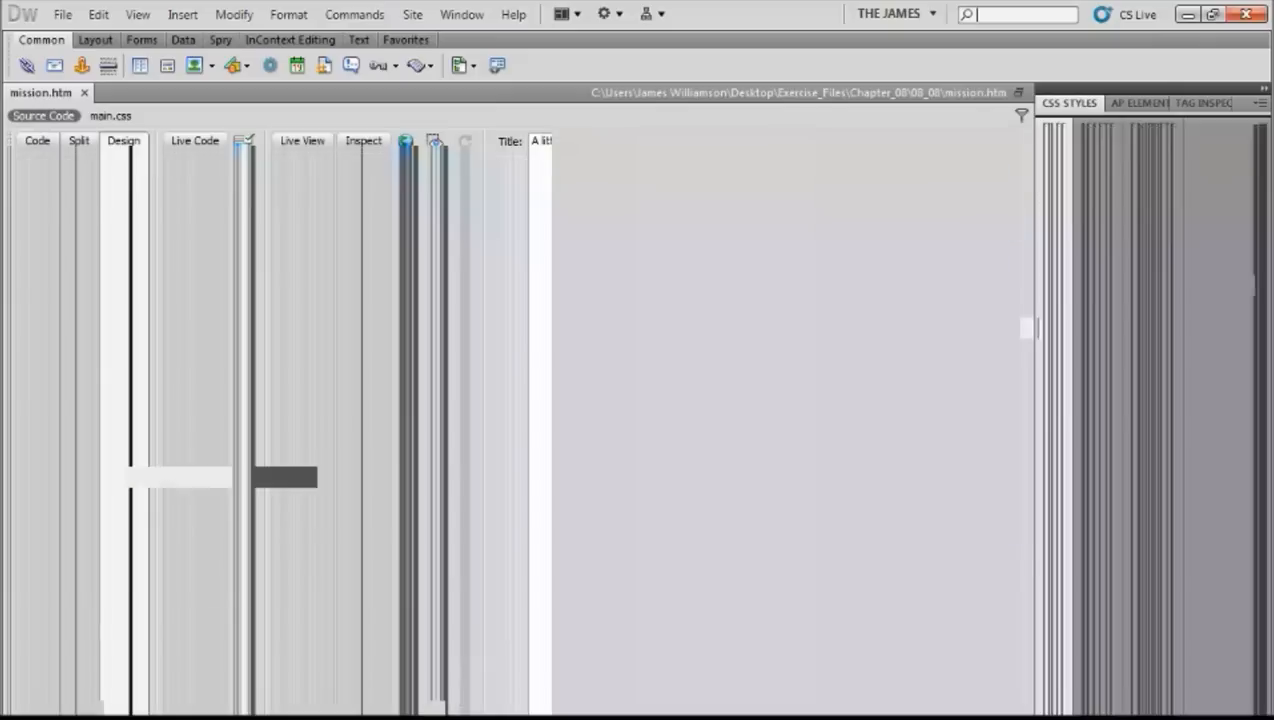
left_click_drag(1028, 282, 1036, 279)
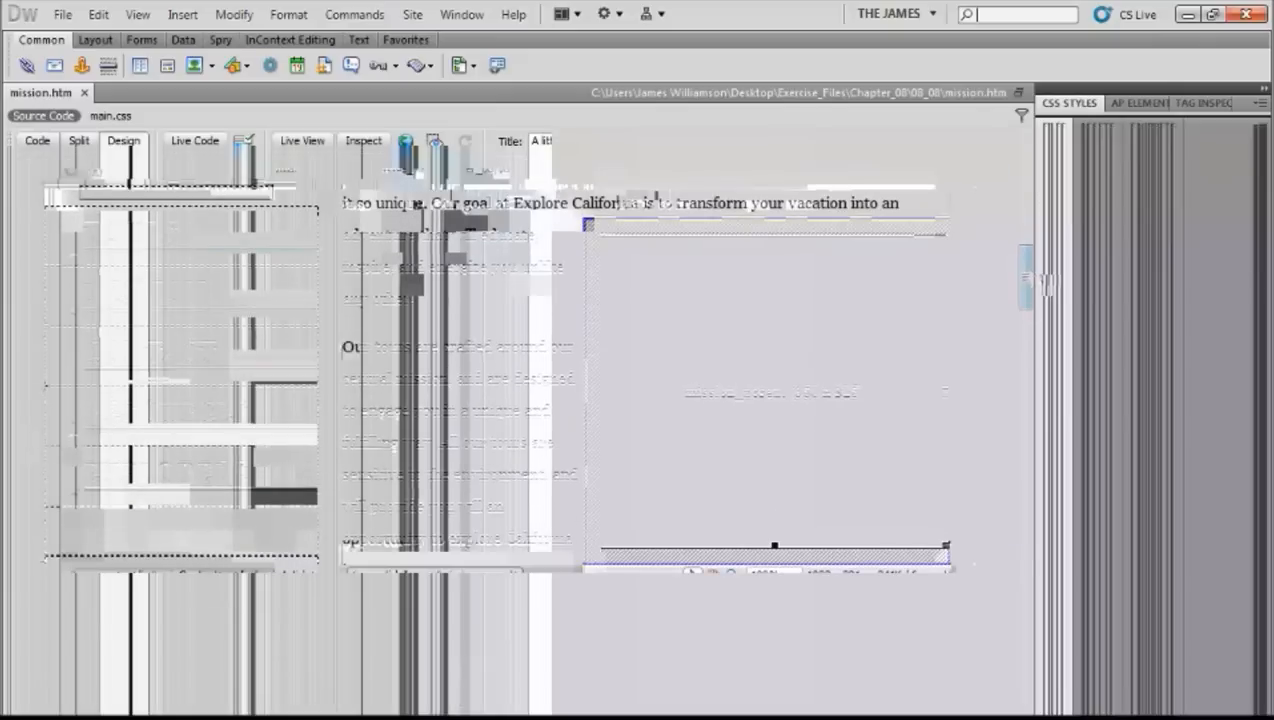
mouse_move(780, 325)
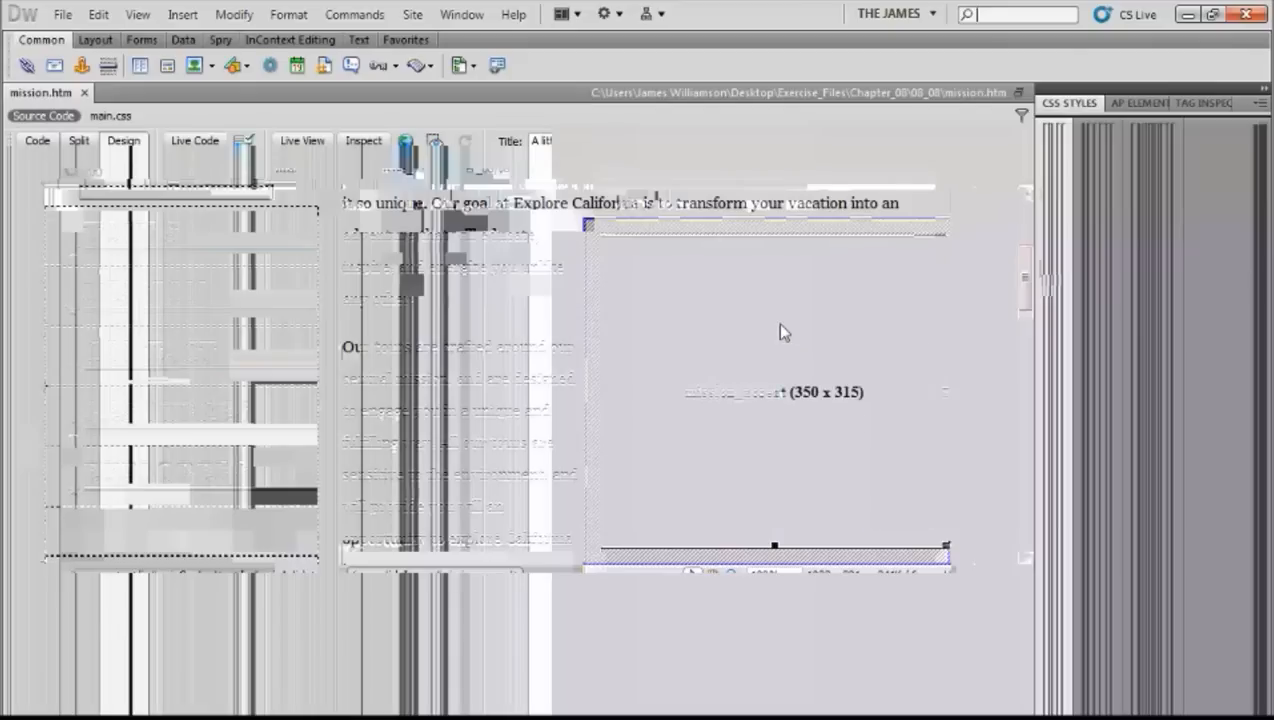
key("Delete")
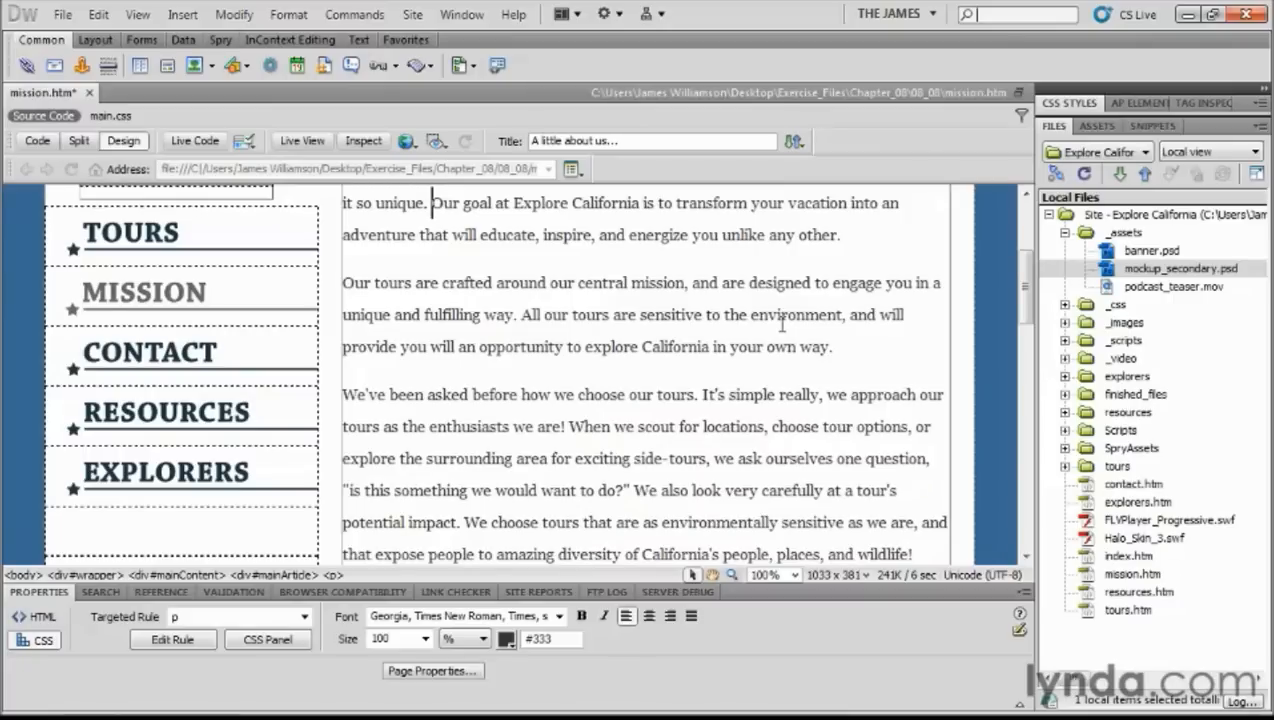
Step: Paste the copied Photoshop artwork before "Our goal" in the first paragraph as a JPEG with quality 80
left_click(431, 206)
left_click(92, 14)
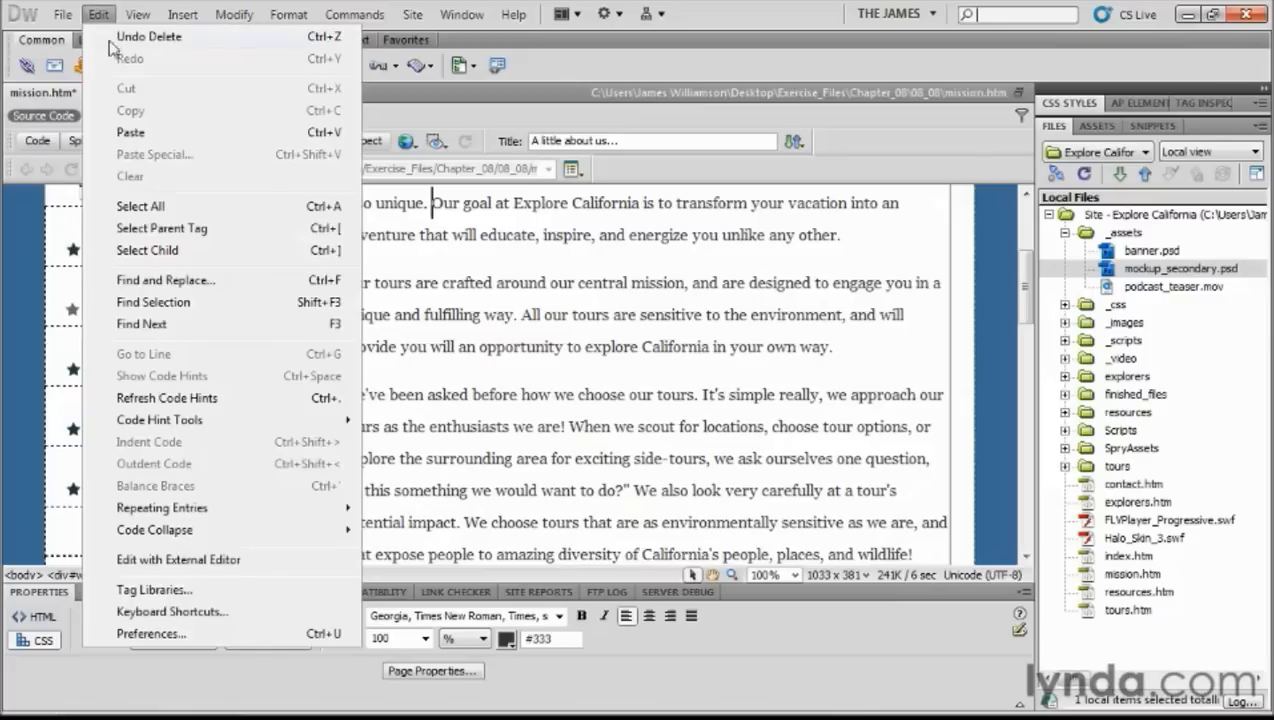
left_click(131, 132)
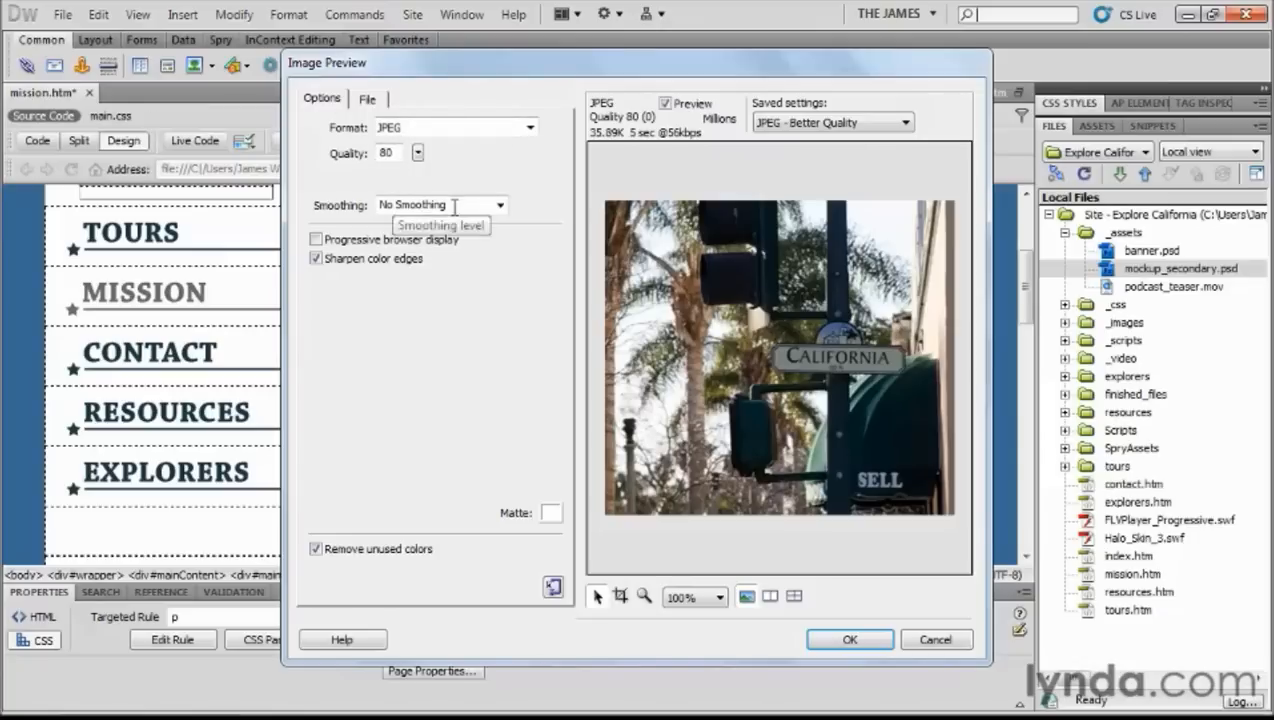
left_click(367, 100)
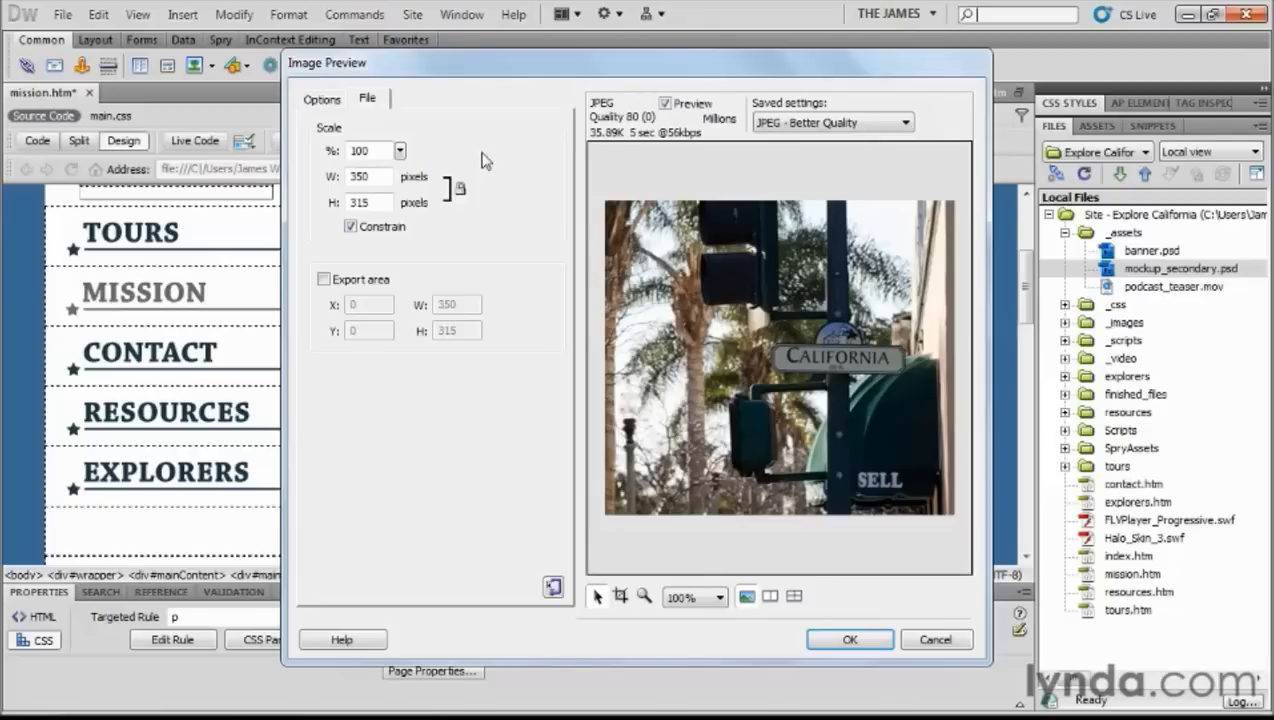
left_click(322, 100)
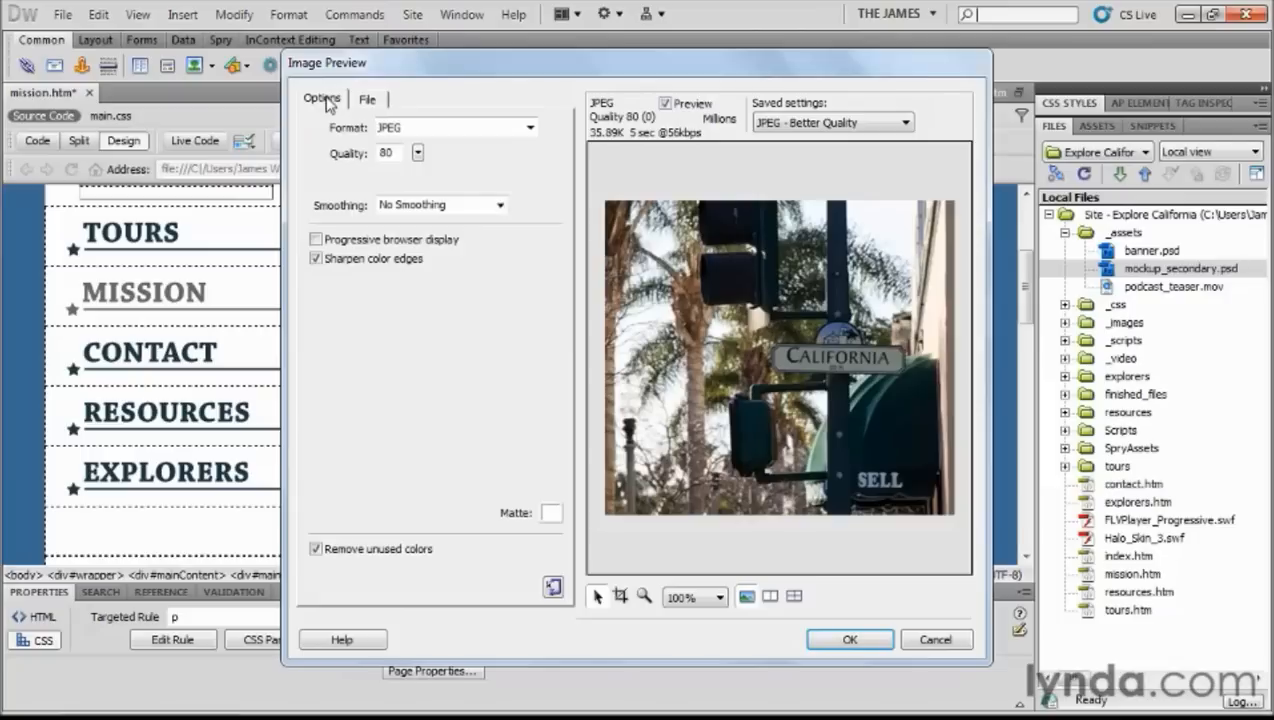
left_click(850, 640)
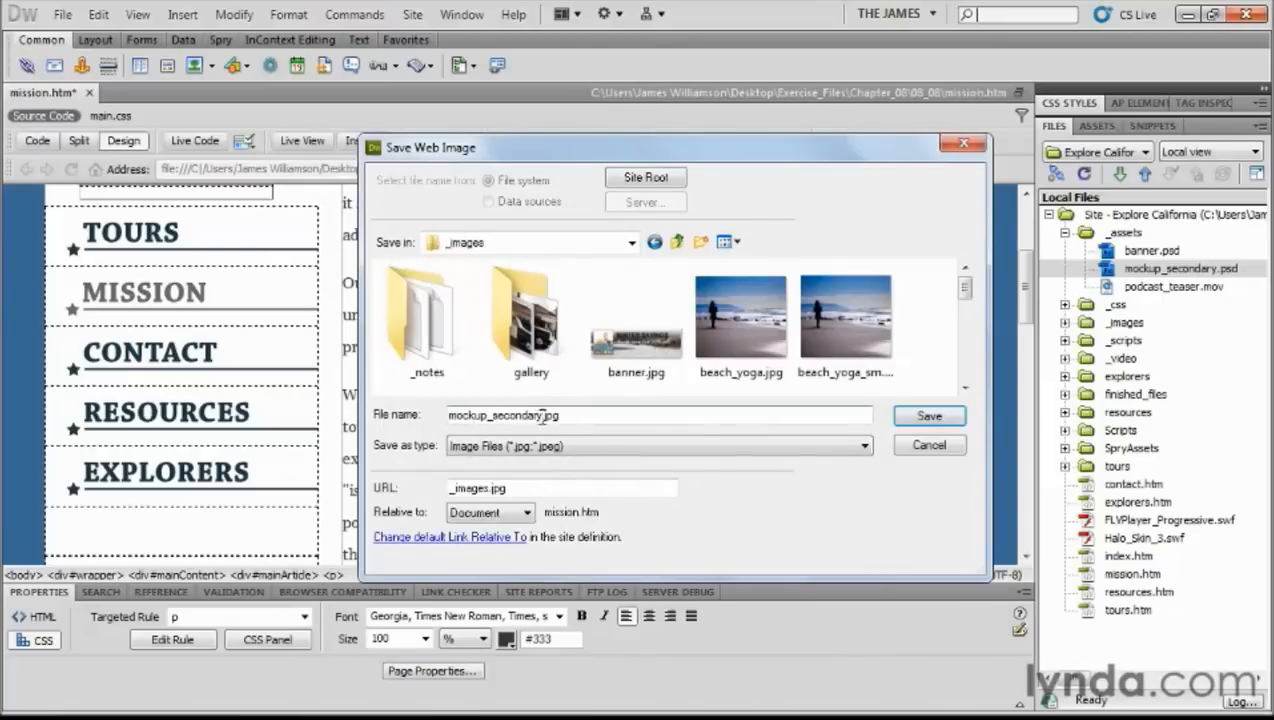
Step: Save the web image in the _images folder as mission_accent.jpg and give it the alt text "California street"
left_click_drag(543, 415, 430, 415)
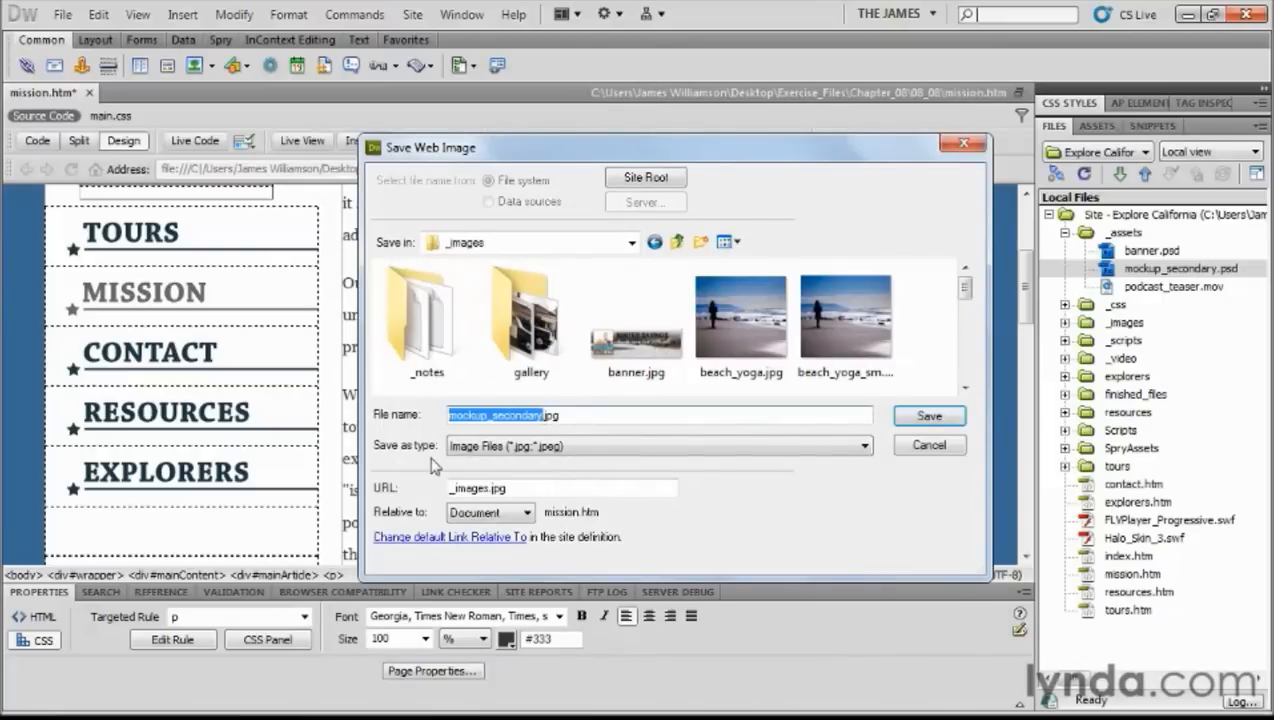
left_click_drag(570, 415, 397, 420)
type("mission_accent.jpg")
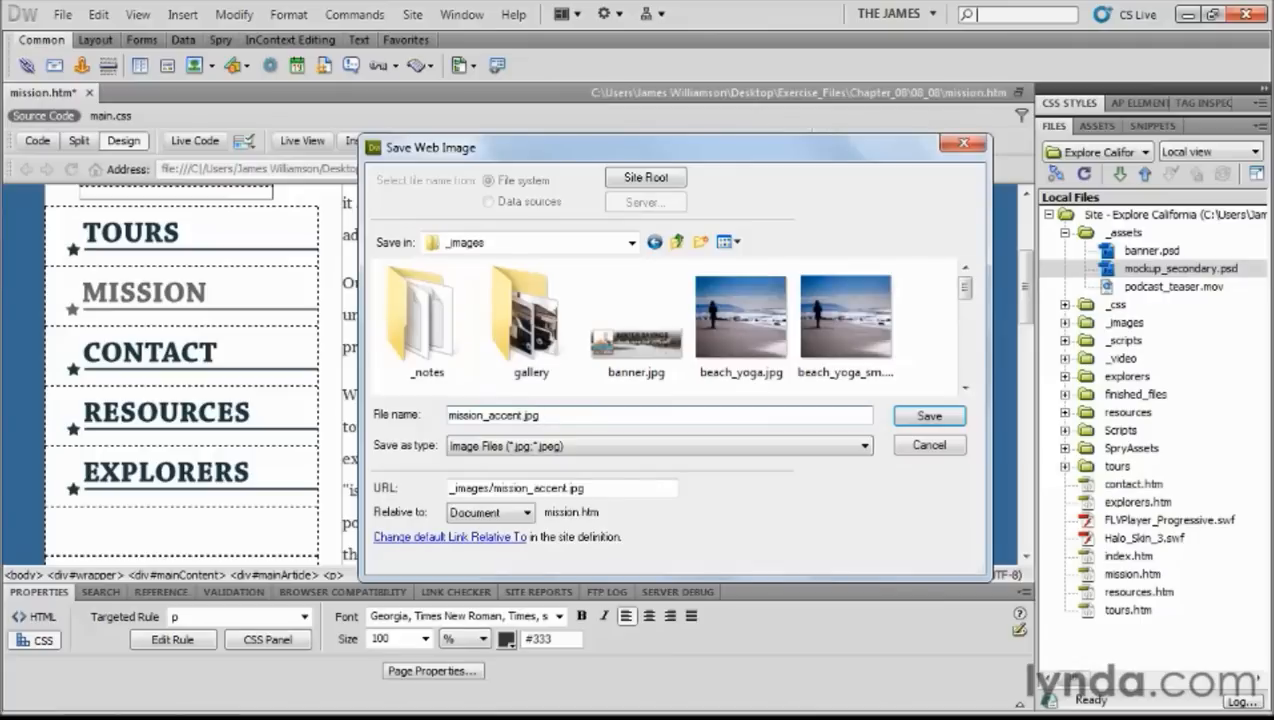
left_click(935, 418)
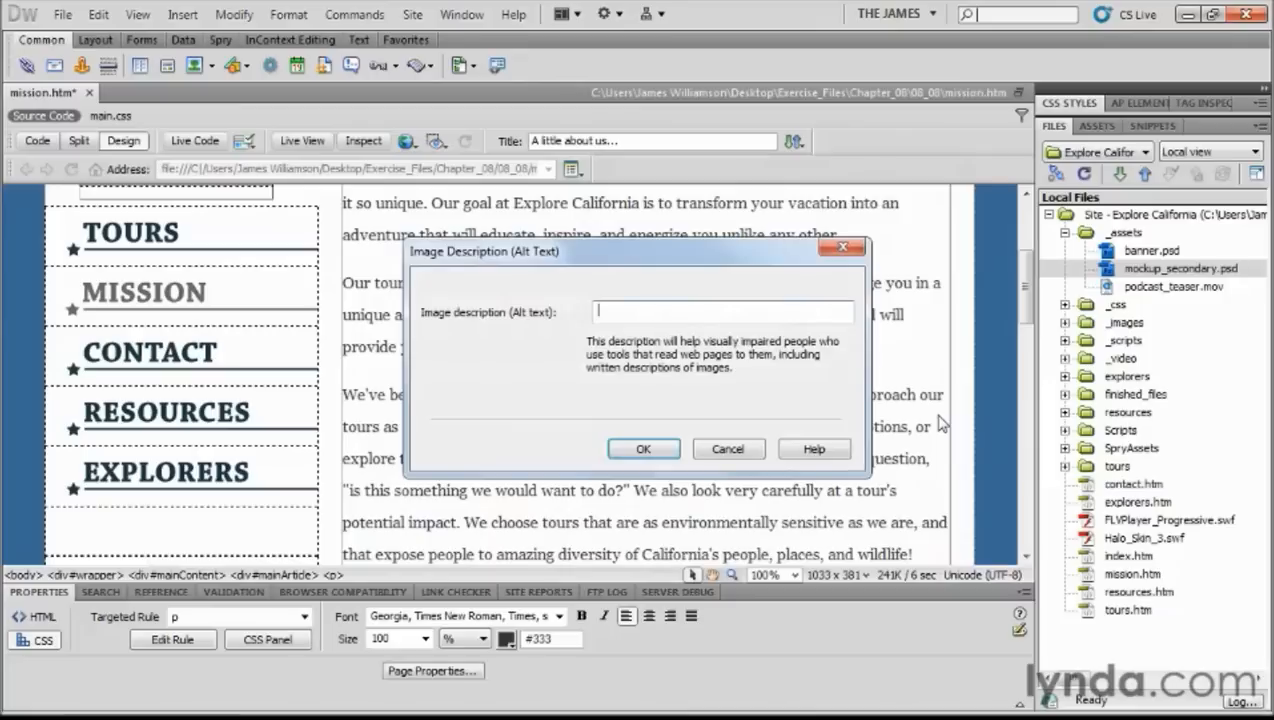
type("California street")
key("Return")
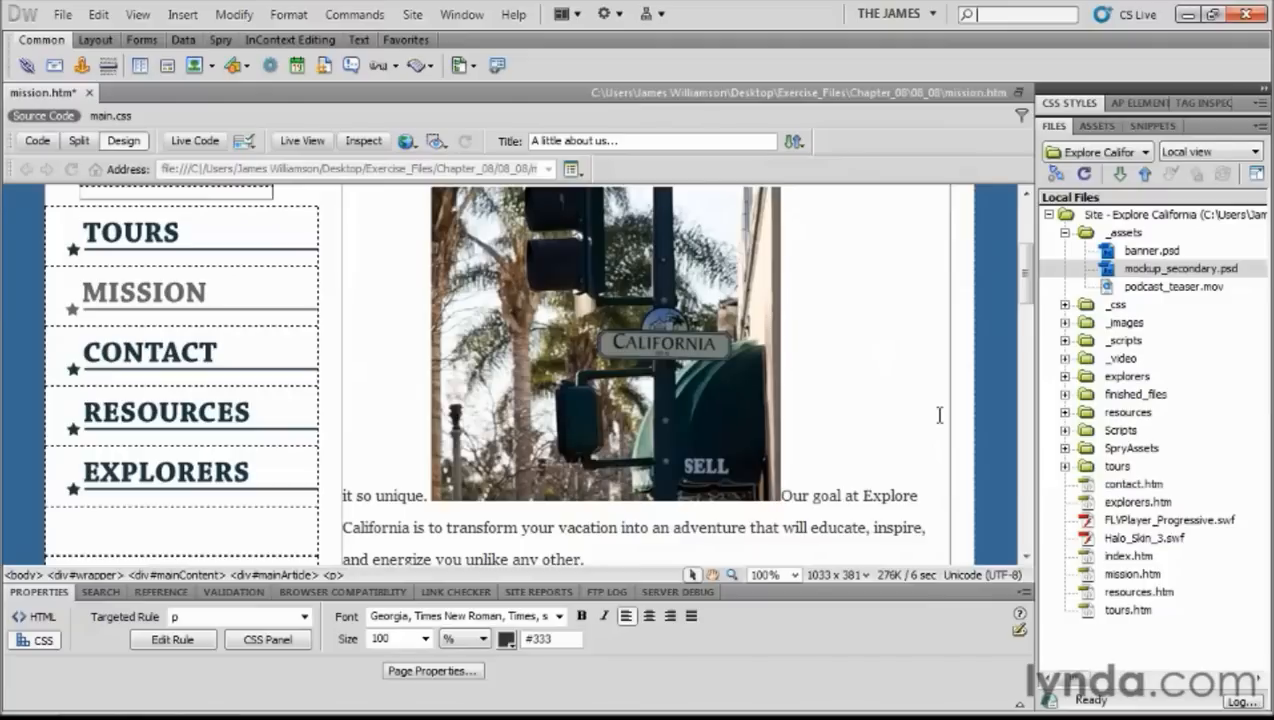
Step: Apply the articleImage class to the inserted street photo and check its placement in the article
left_click(590, 410)
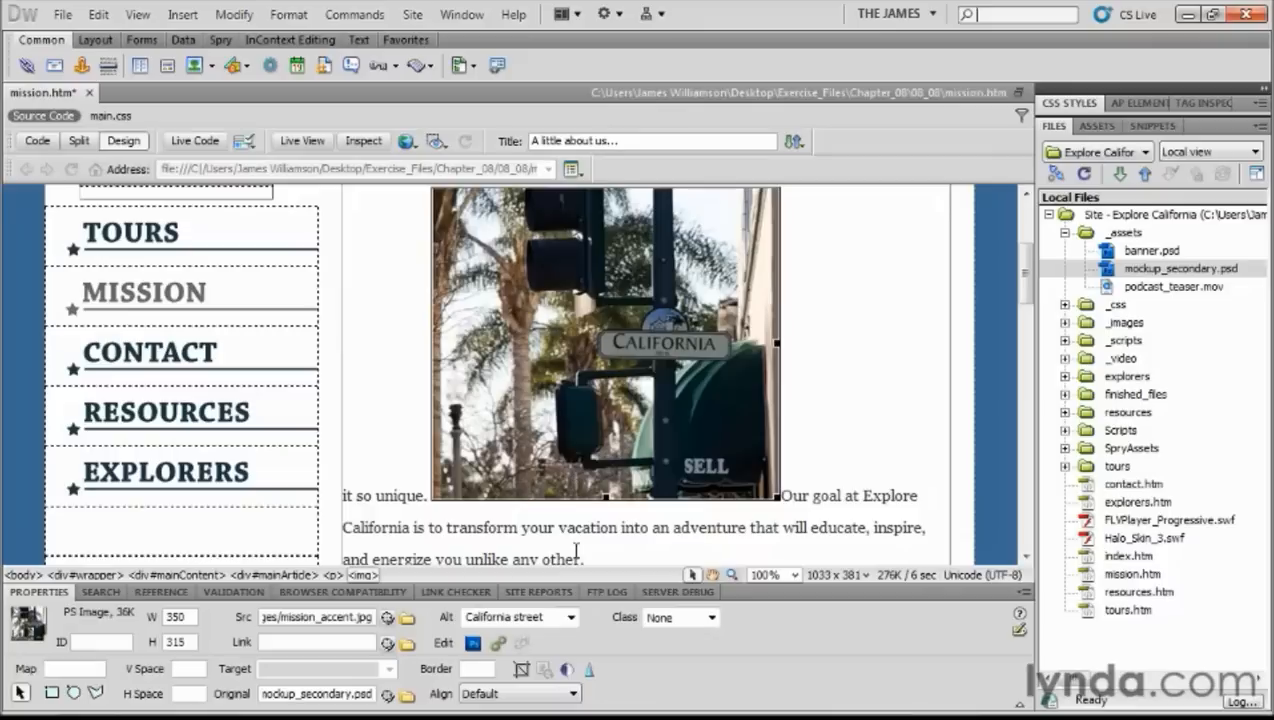
left_click(705, 618)
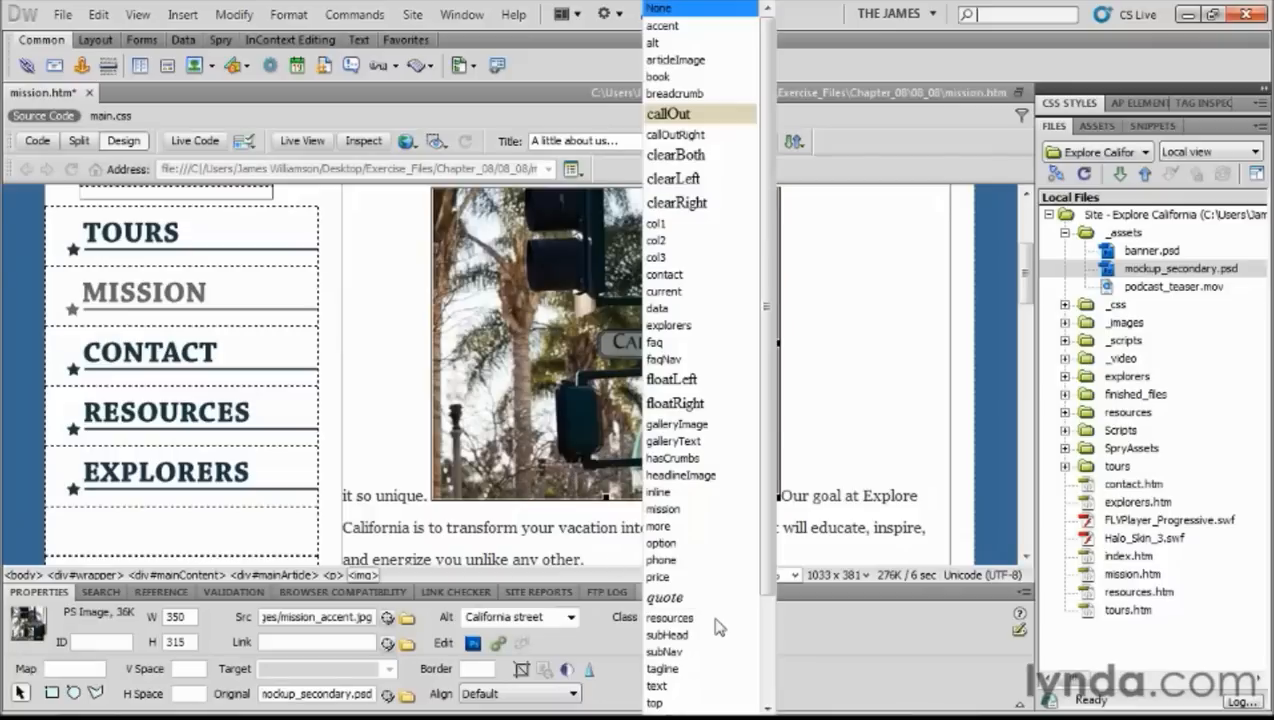
left_click(676, 60)
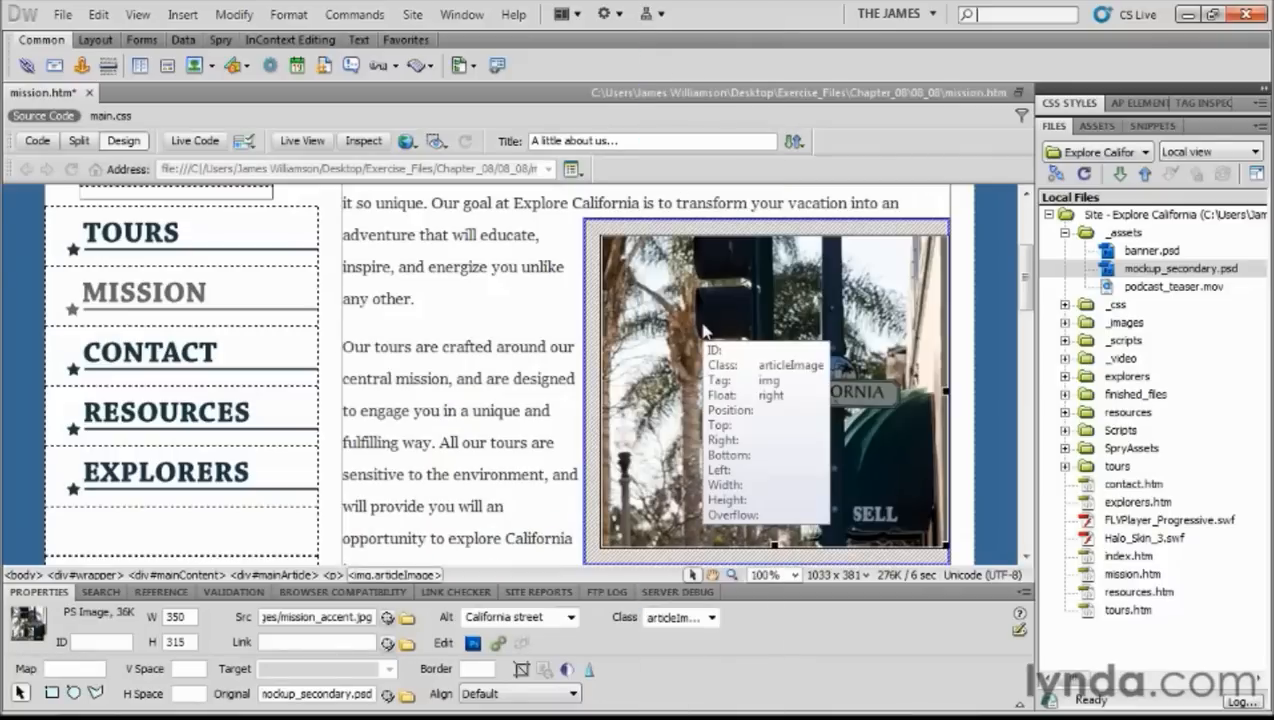
left_click(456, 380)
scroll(462, 388, "up", 3)
scroll(462, 388, "up", 1)
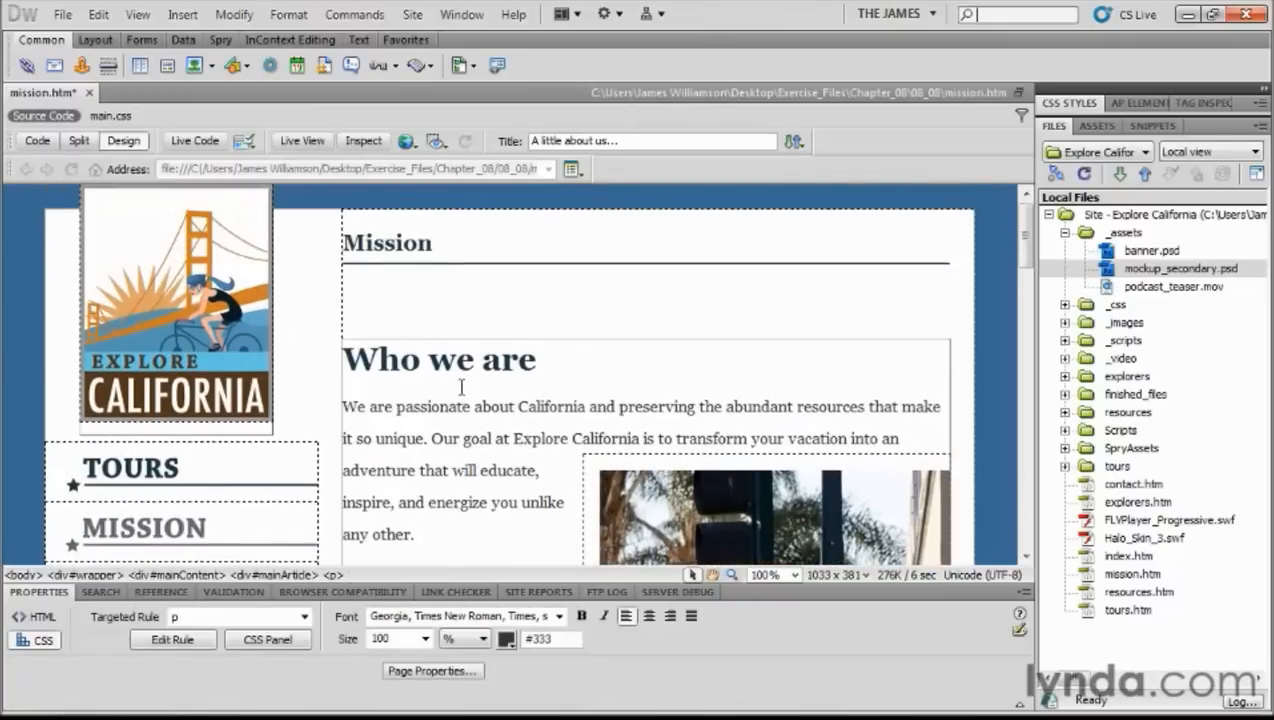
scroll(462, 388, "down", 4)
Step: Open the street photo's original in Photoshop, hide the photo3 layer, and copy the merged content with photo2 selected
left_click(753, 388)
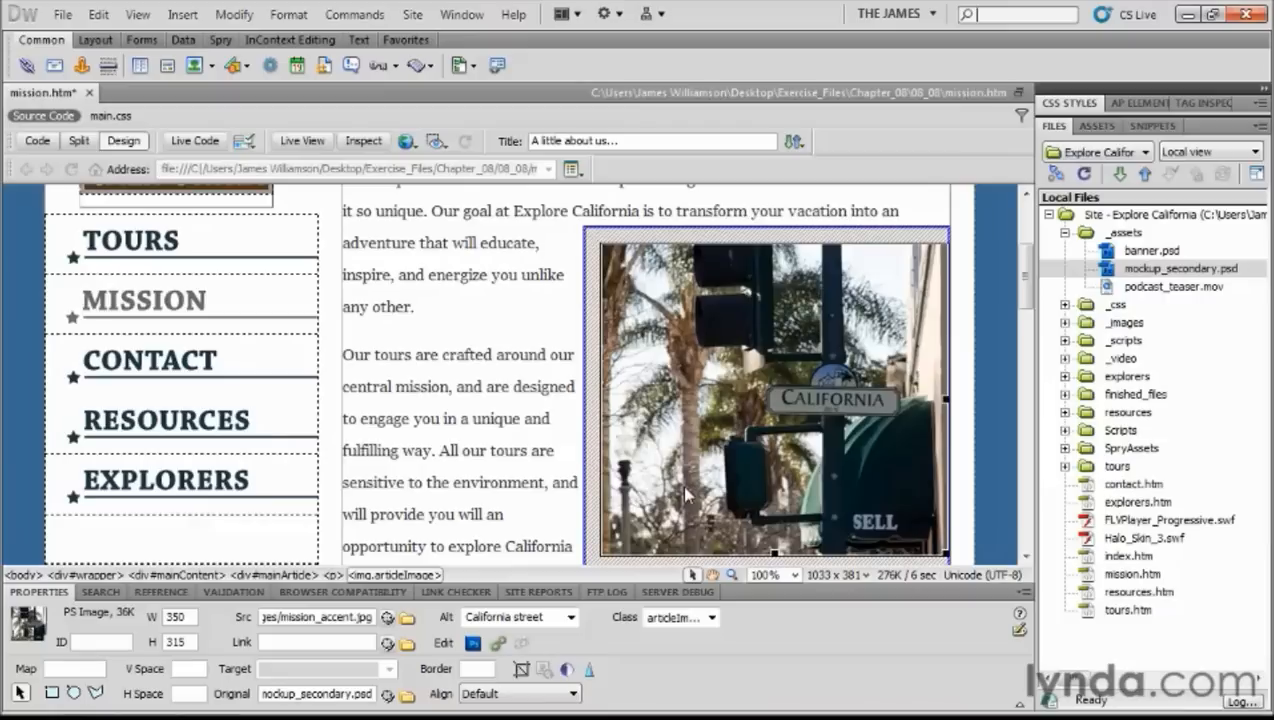
left_click(471, 643)
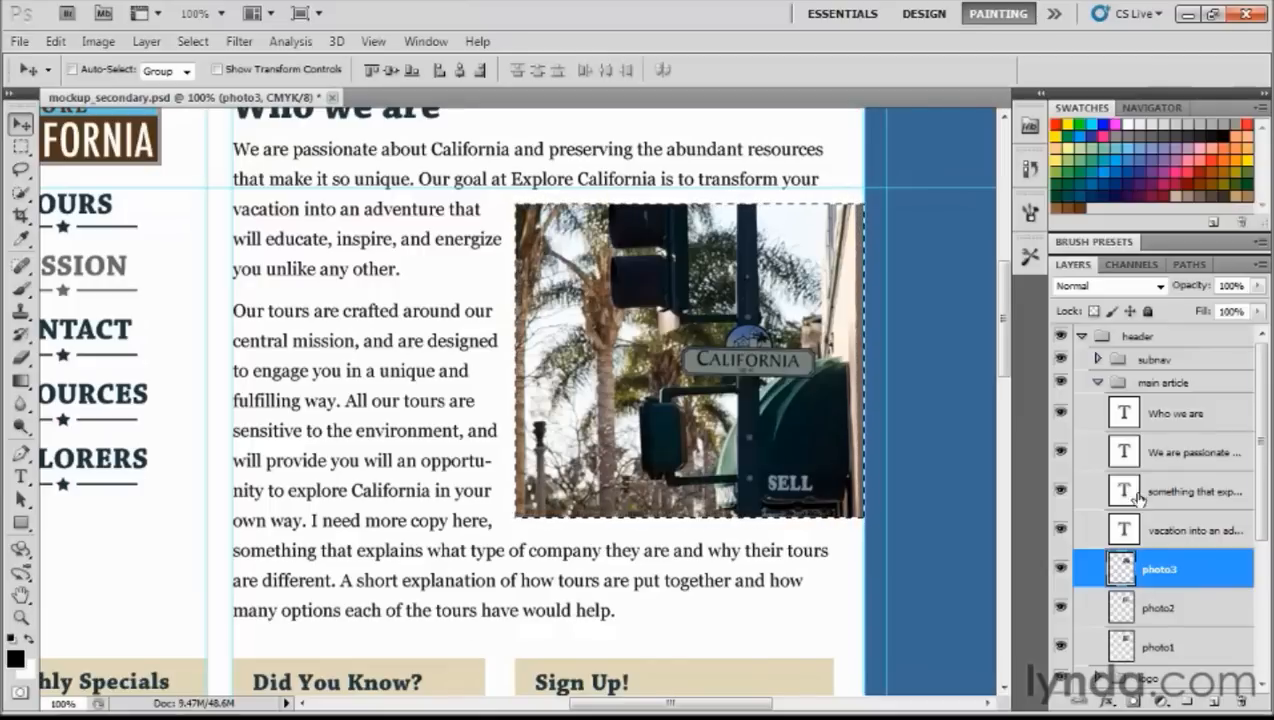
left_click(1060, 570)
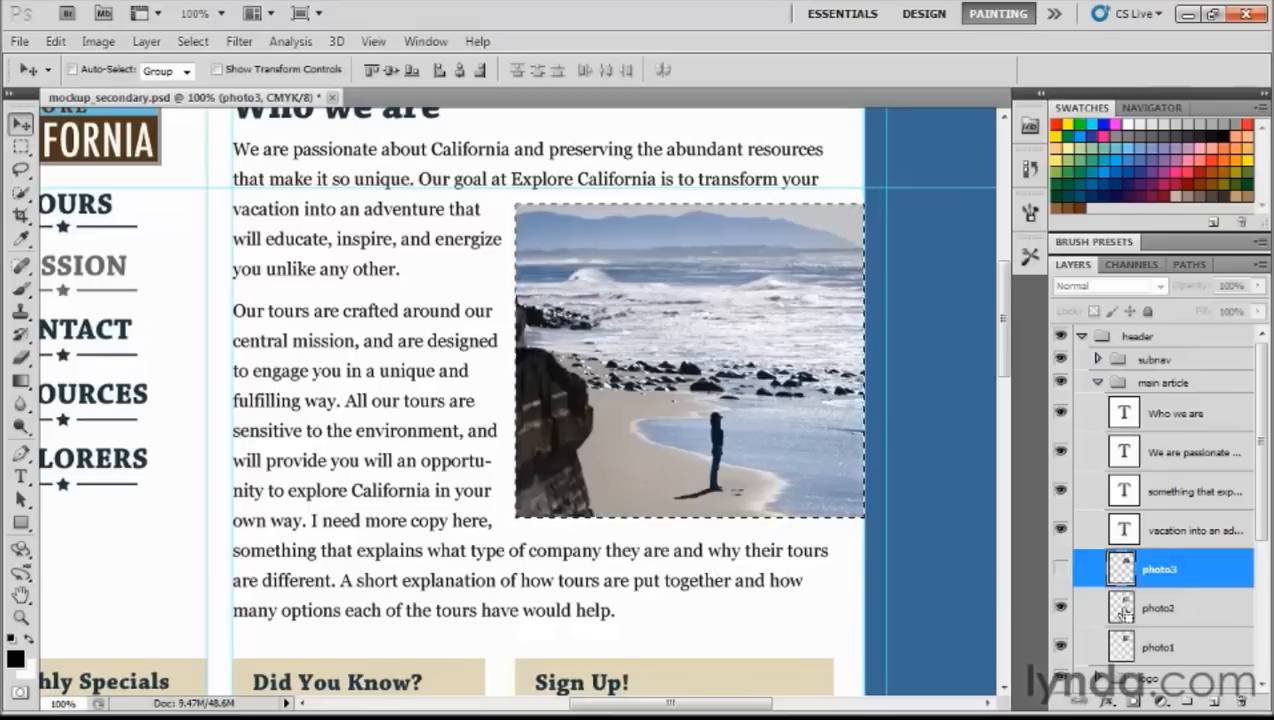
left_click(1123, 609)
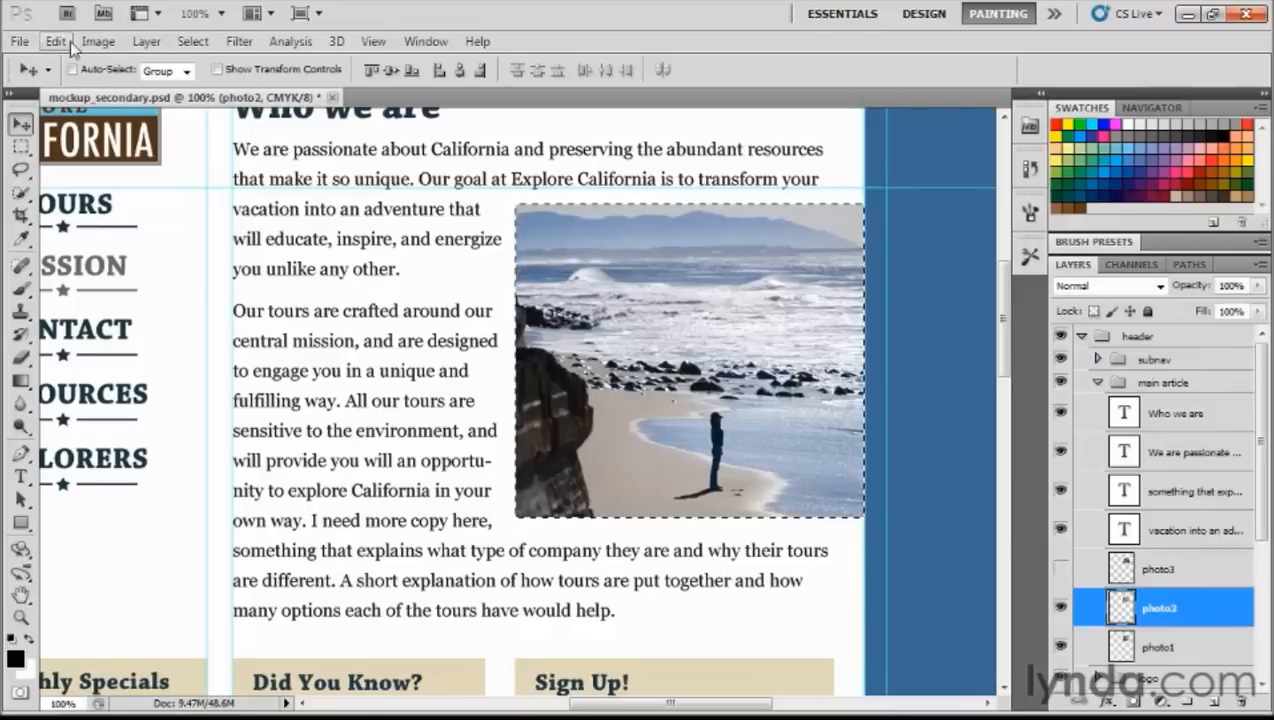
left_click(55, 41)
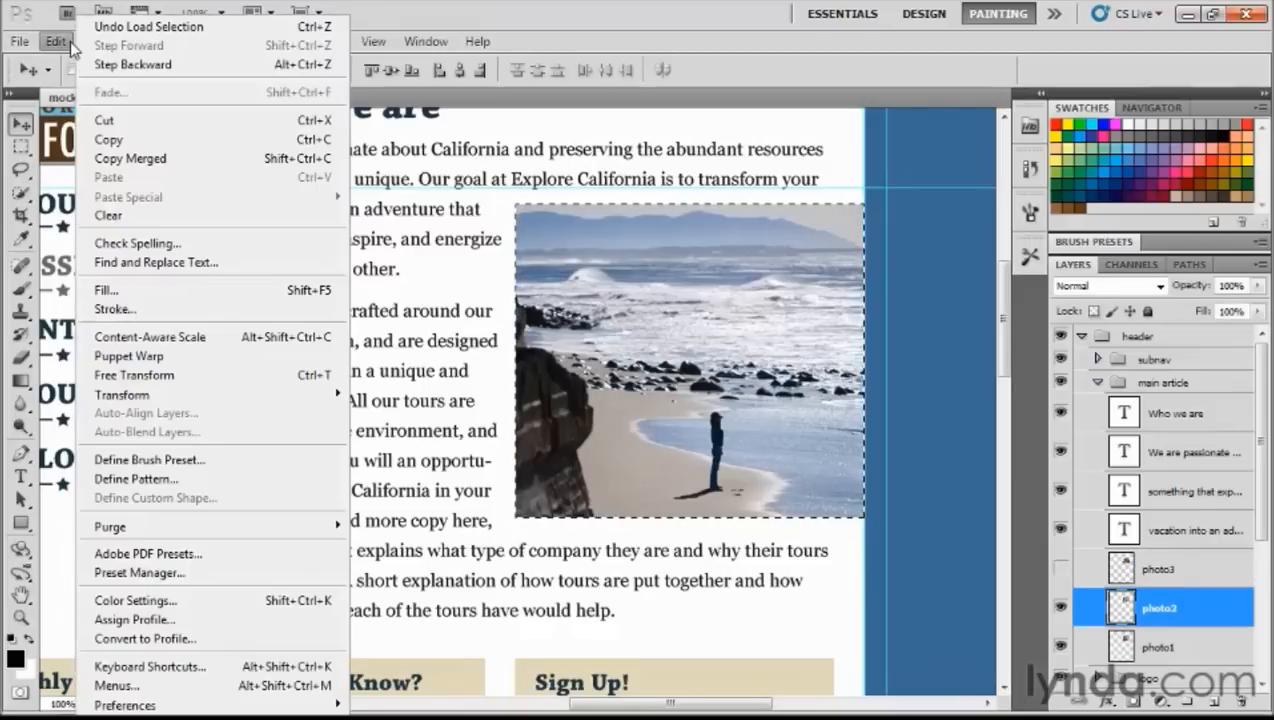
left_click(131, 160)
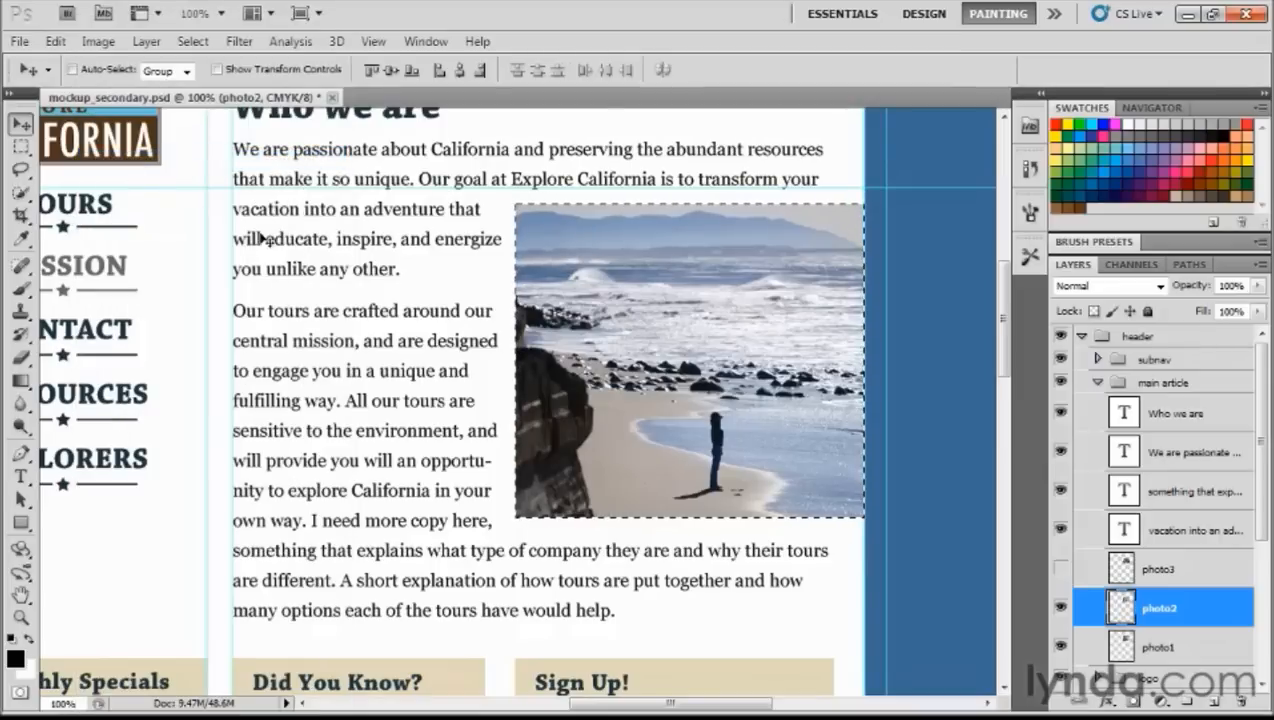
Step: Switch back to Dreamweaver, paste the copied beach photo over the selected image, and set its alt text to "looking out at the ocean"
key("alt+Tab")
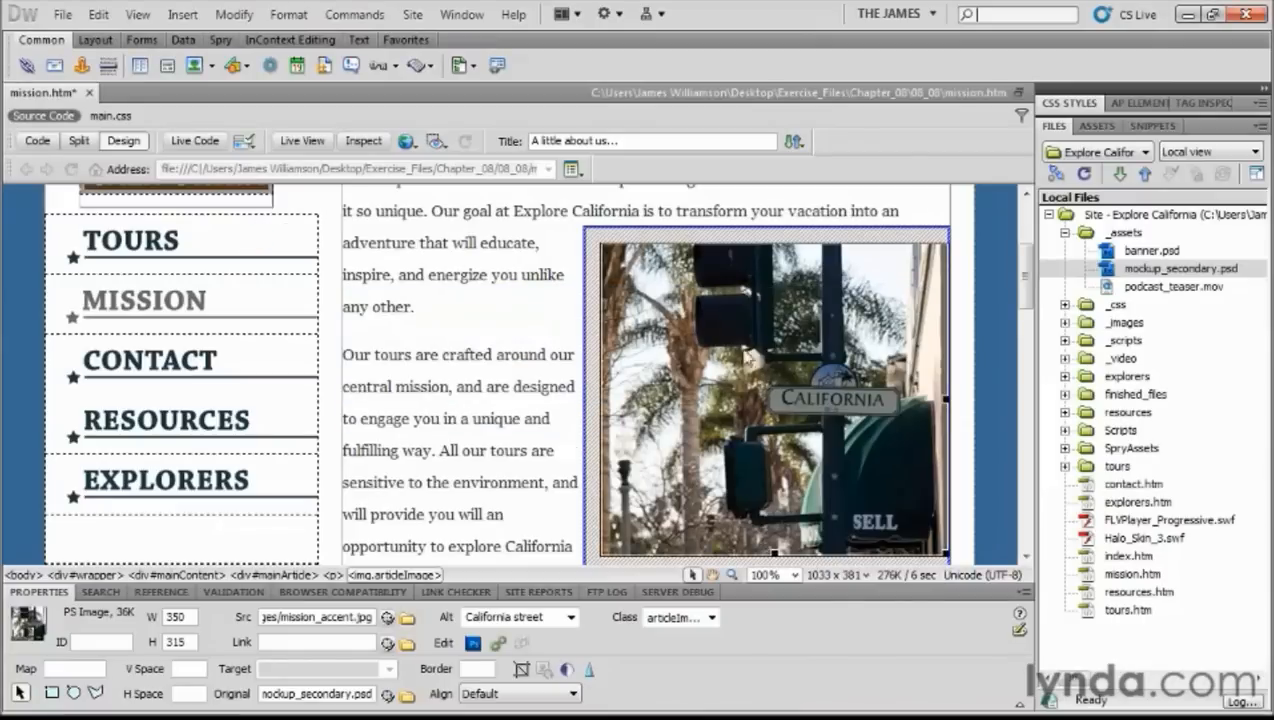
left_click(97, 15)
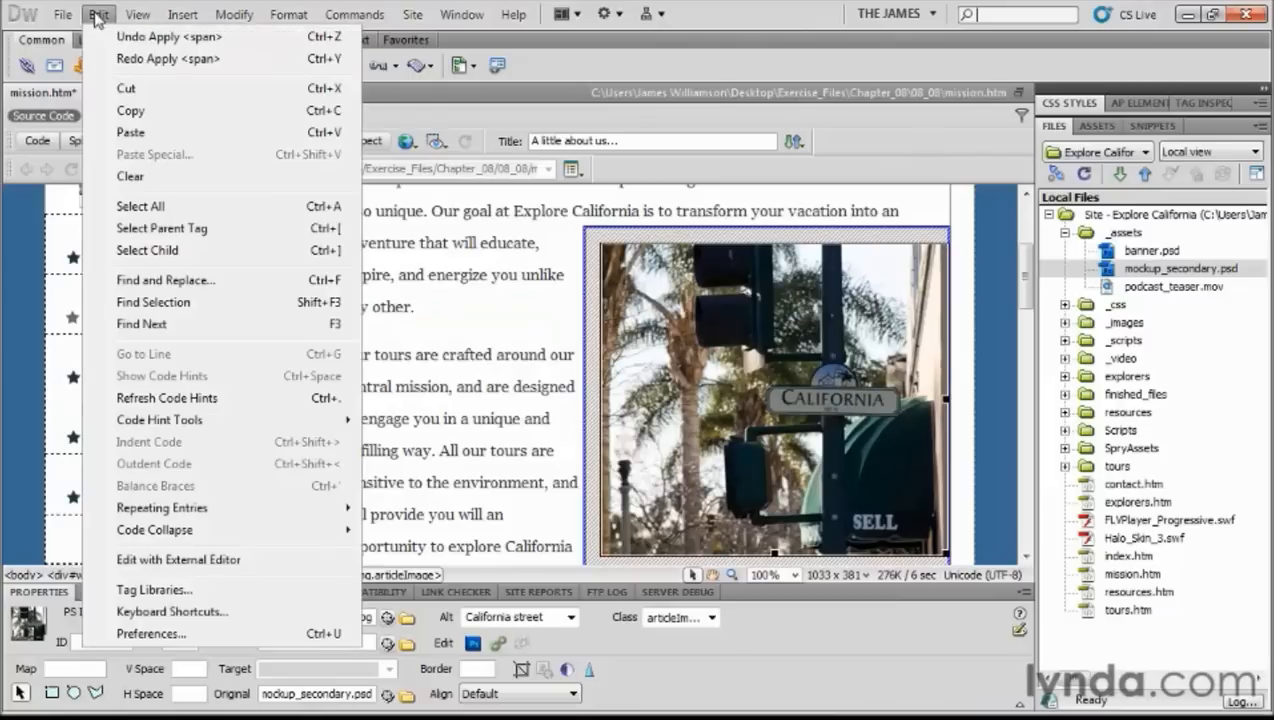
left_click(134, 133)
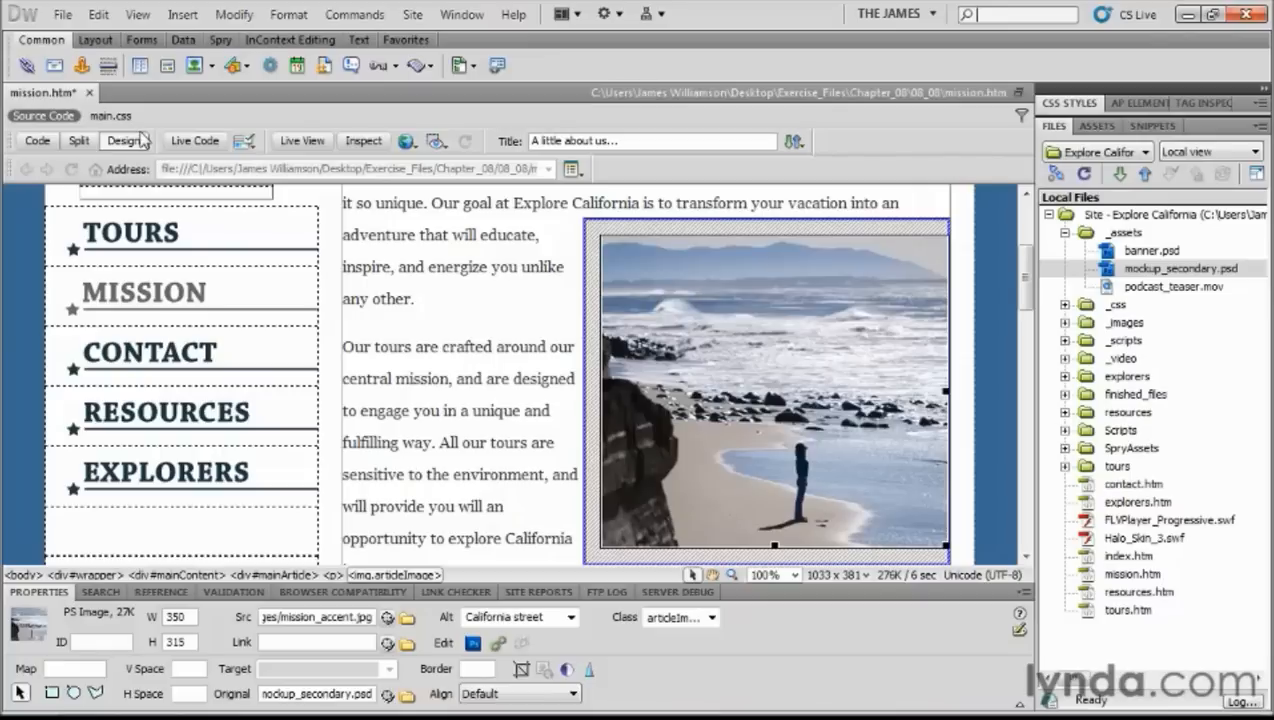
triple_click(543, 619)
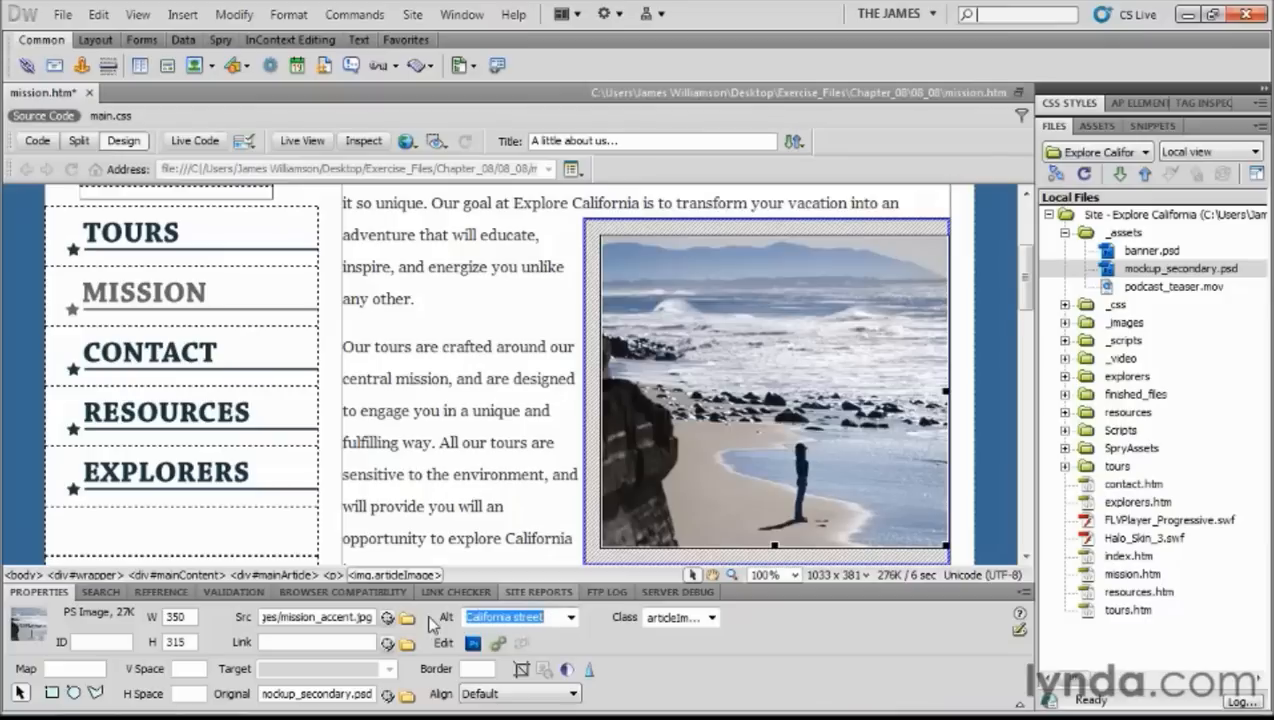
type("looking out at the ocean")
key("Return")
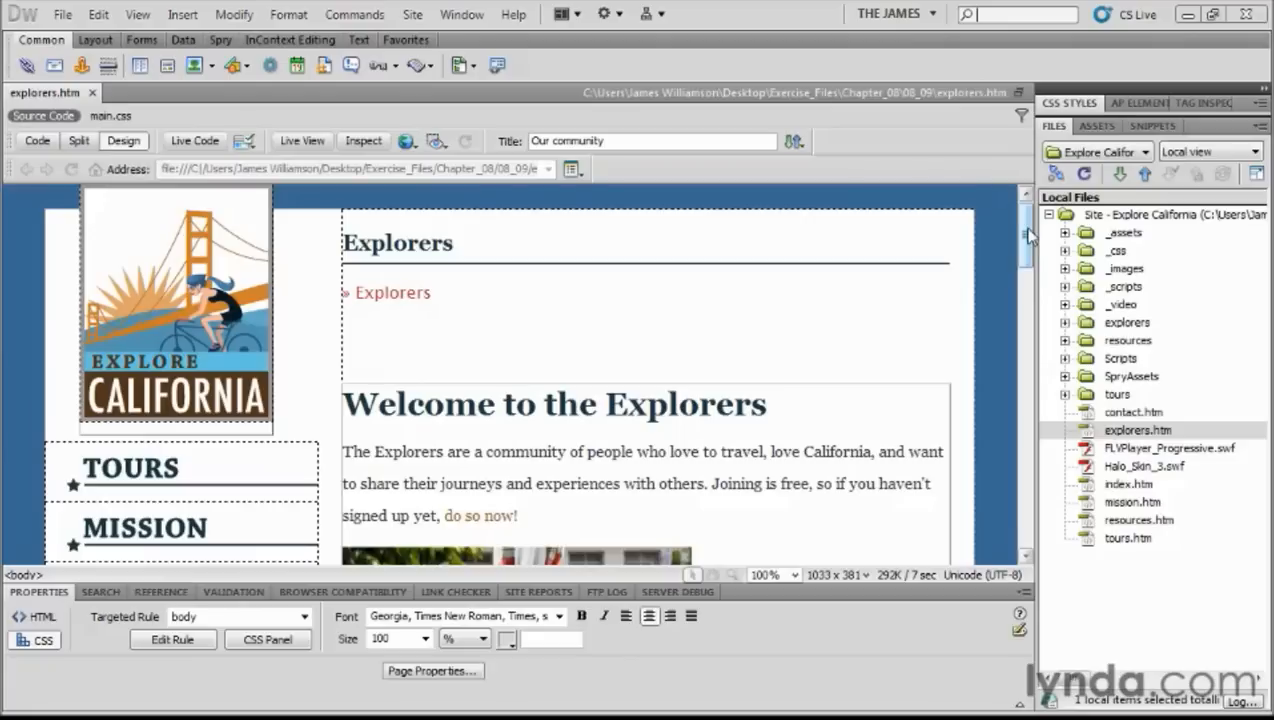
Step: Stretch the lunch photo on explorers.htm freehand to about 576 pixels wide and 179 pixels high
left_click_drag(1030, 234, 1030, 294)
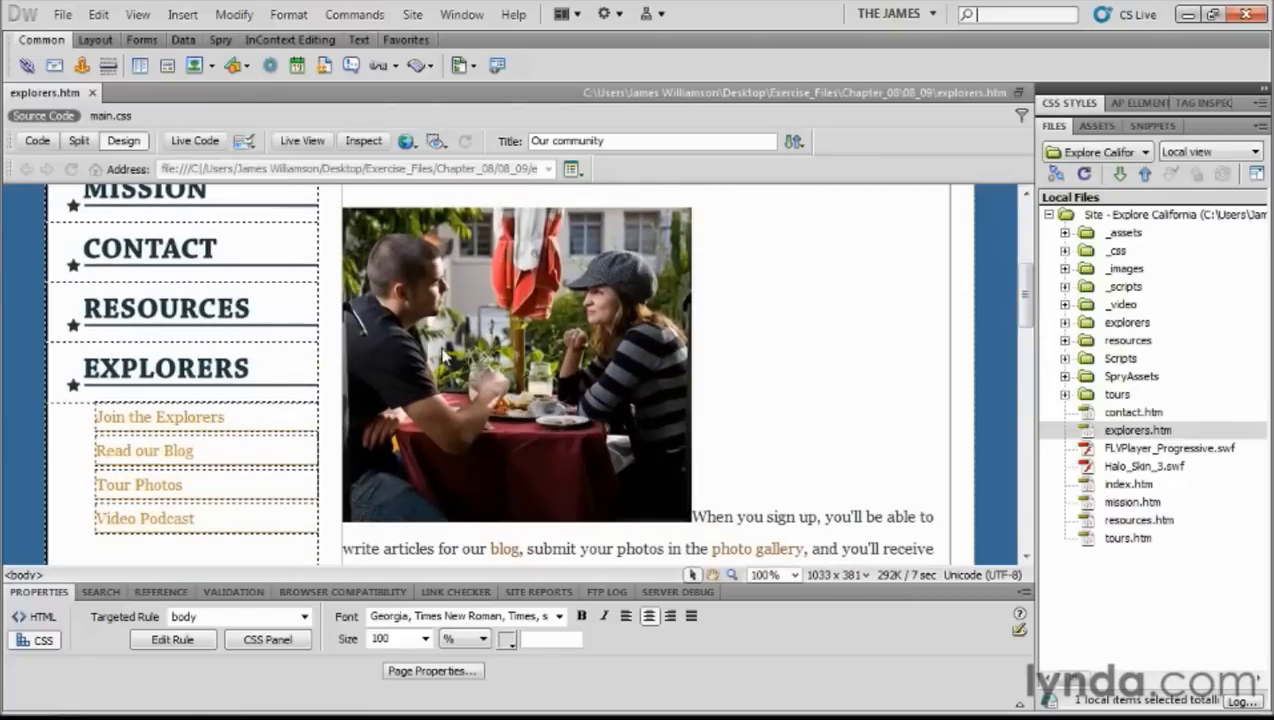
left_click(517, 296)
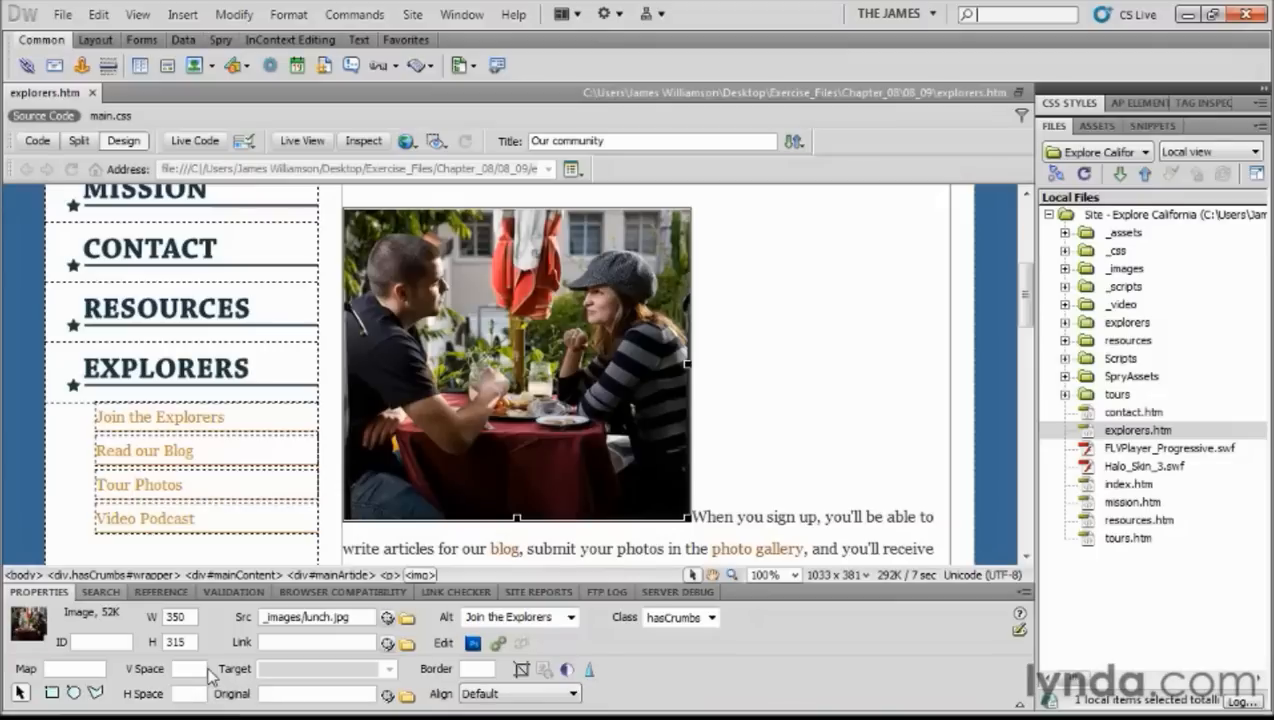
left_click(84, 642)
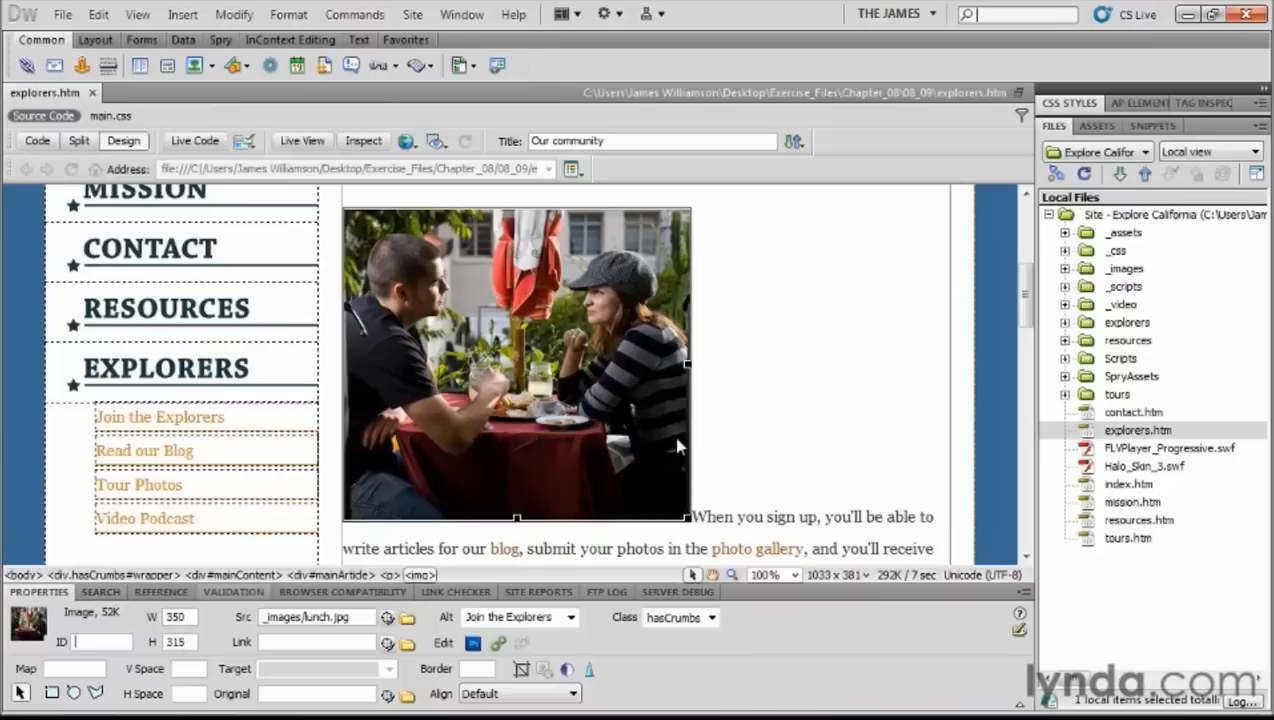
left_click_drag(687, 364, 848, 363)
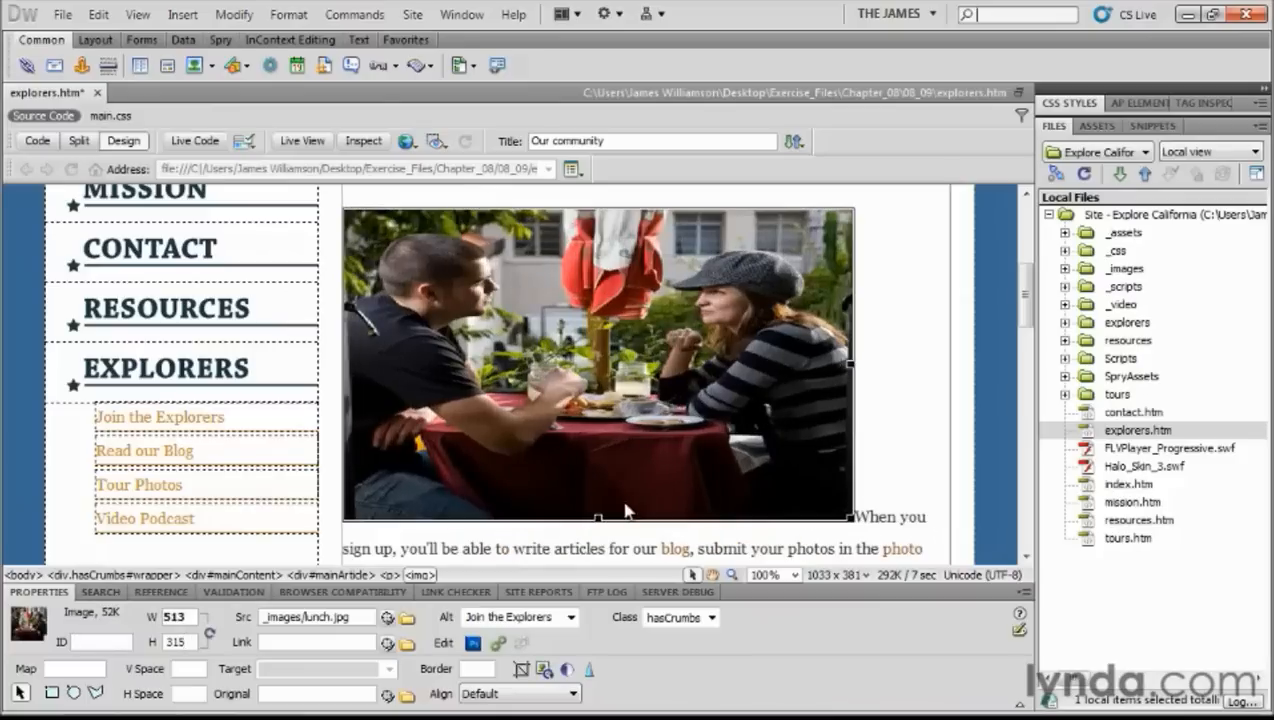
left_click_drag(597, 518, 598, 383)
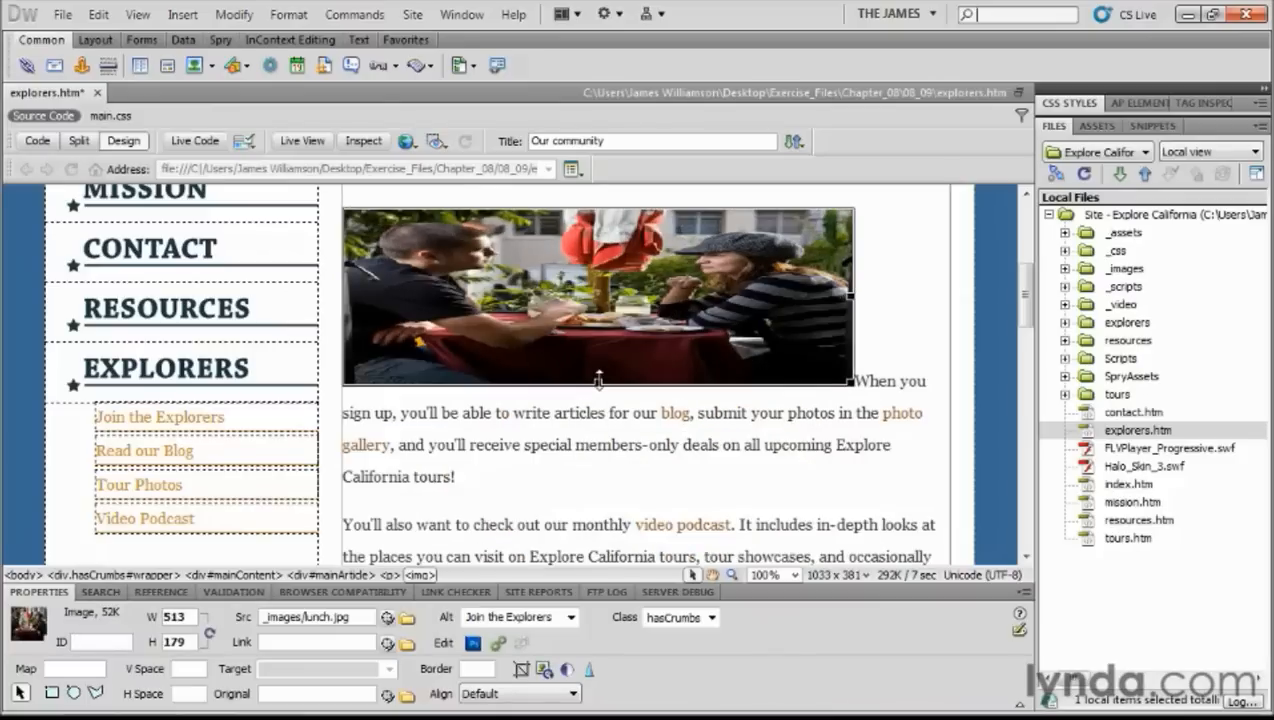
left_click_drag(852, 296, 916, 296)
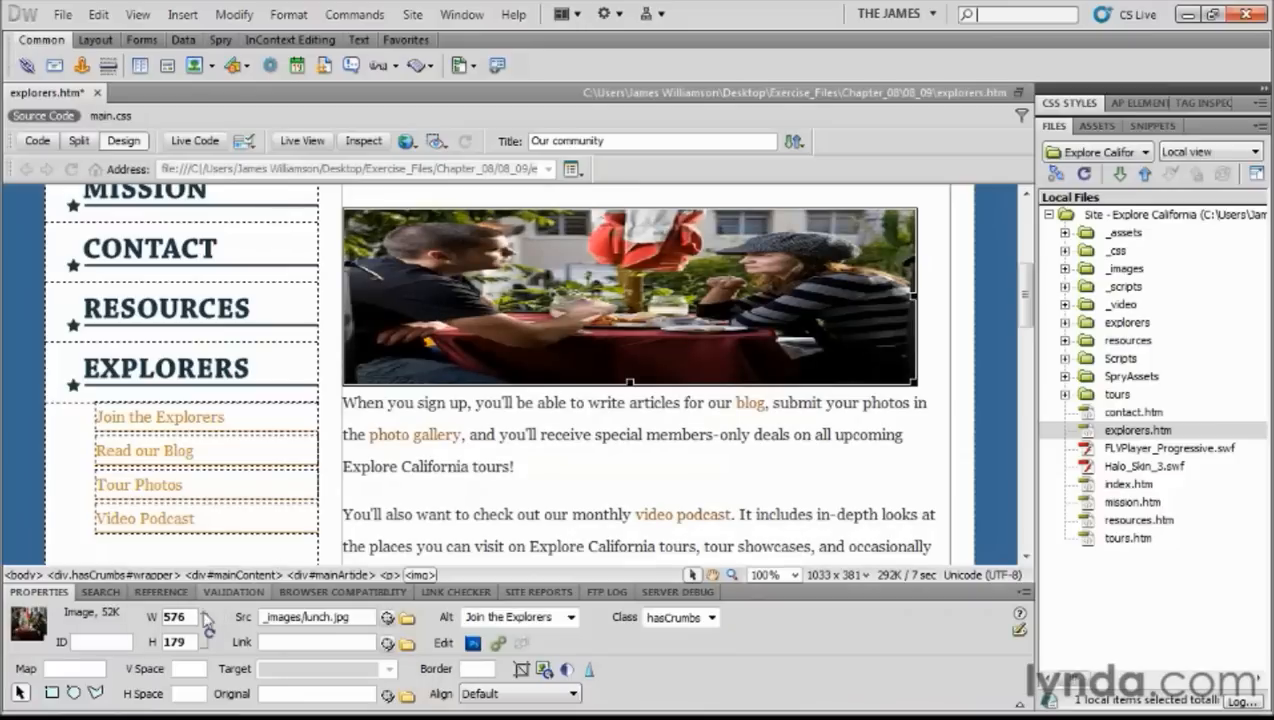
Step: Reset the lunch photo to its original dimensions
key("Tab")
left_click(187, 619)
left_click(209, 634)
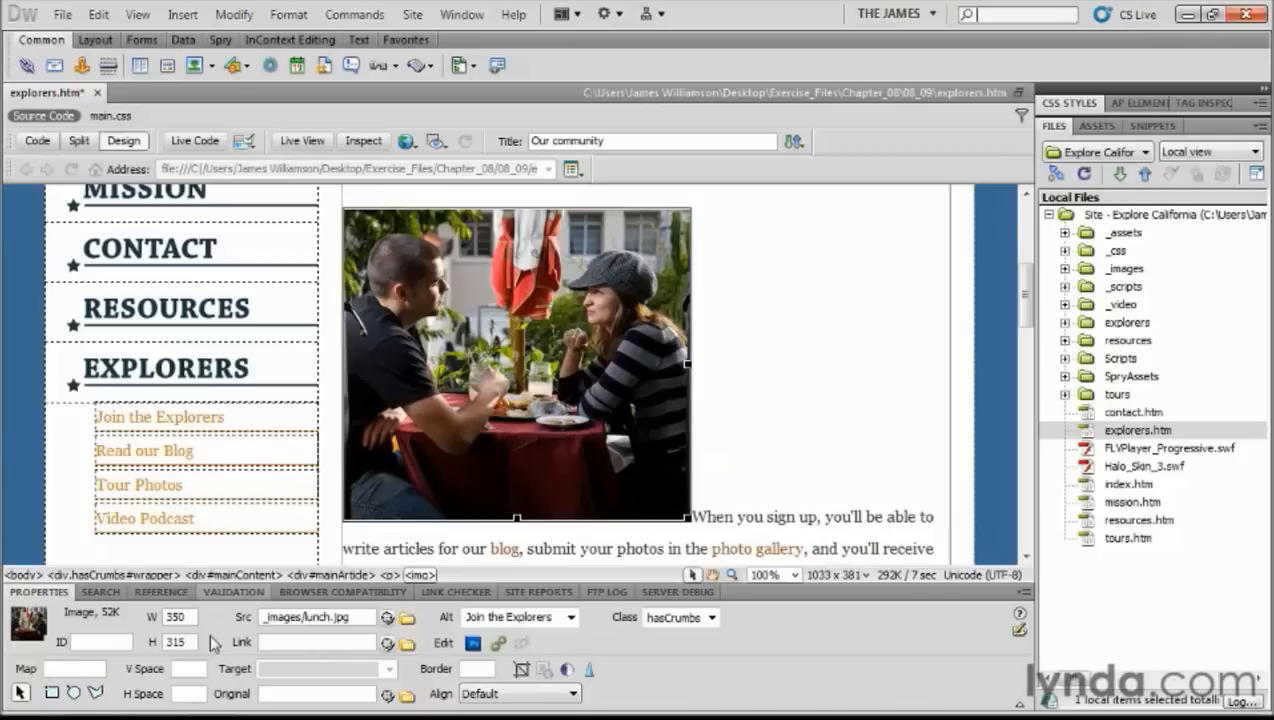
Step: Examine the lunch photo's source path in its properties and in the matching img tag's src attribute in the page code
left_click_drag(367, 617, 231, 617)
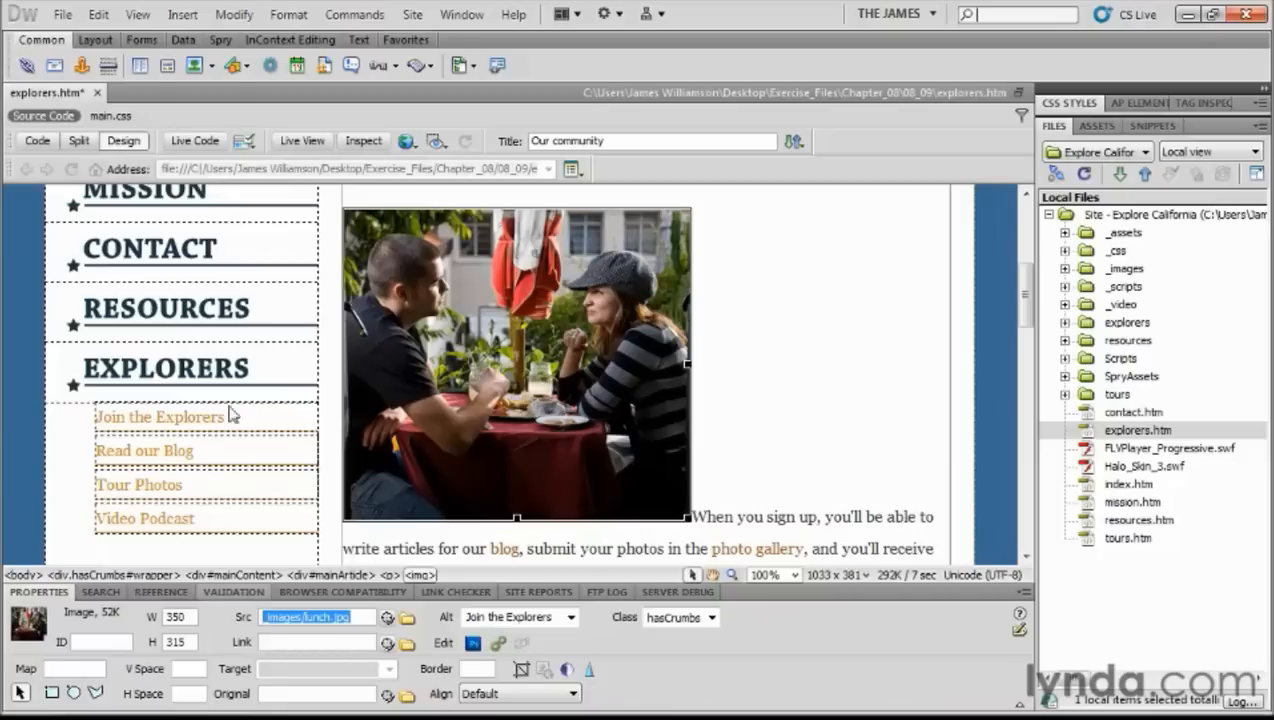
left_click(82, 142)
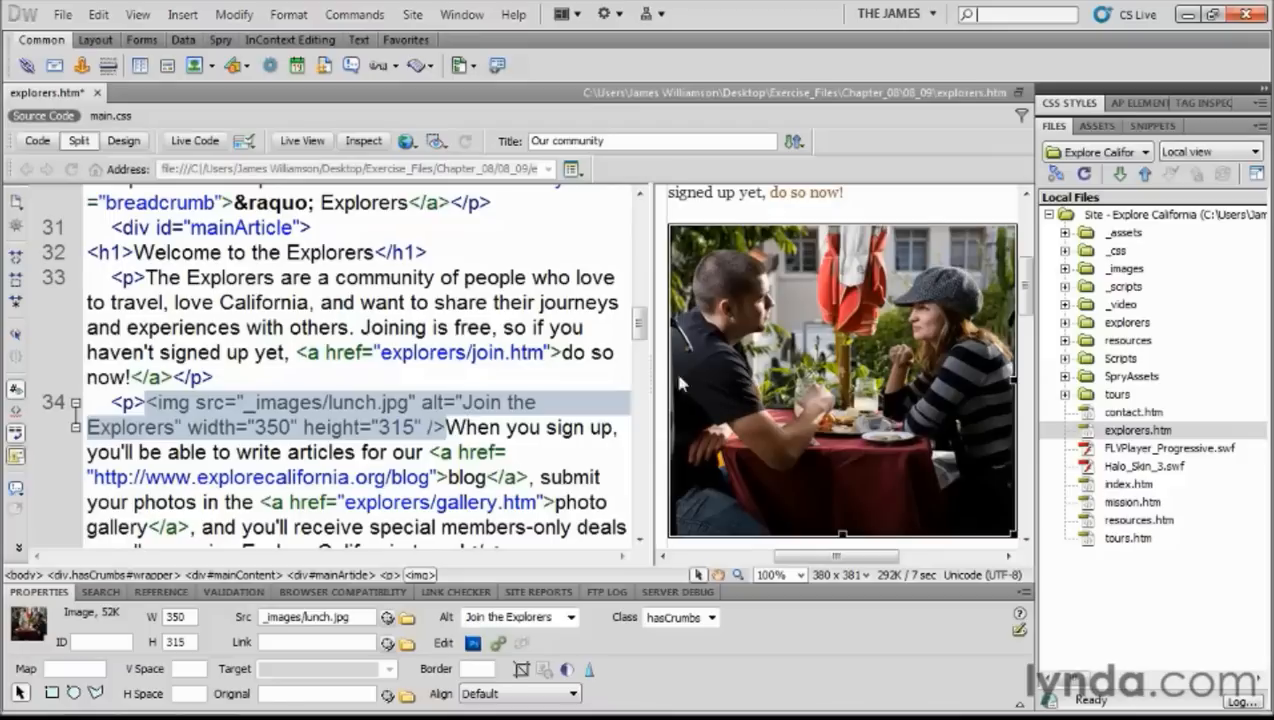
left_click(158, 403)
double_click(160, 403)
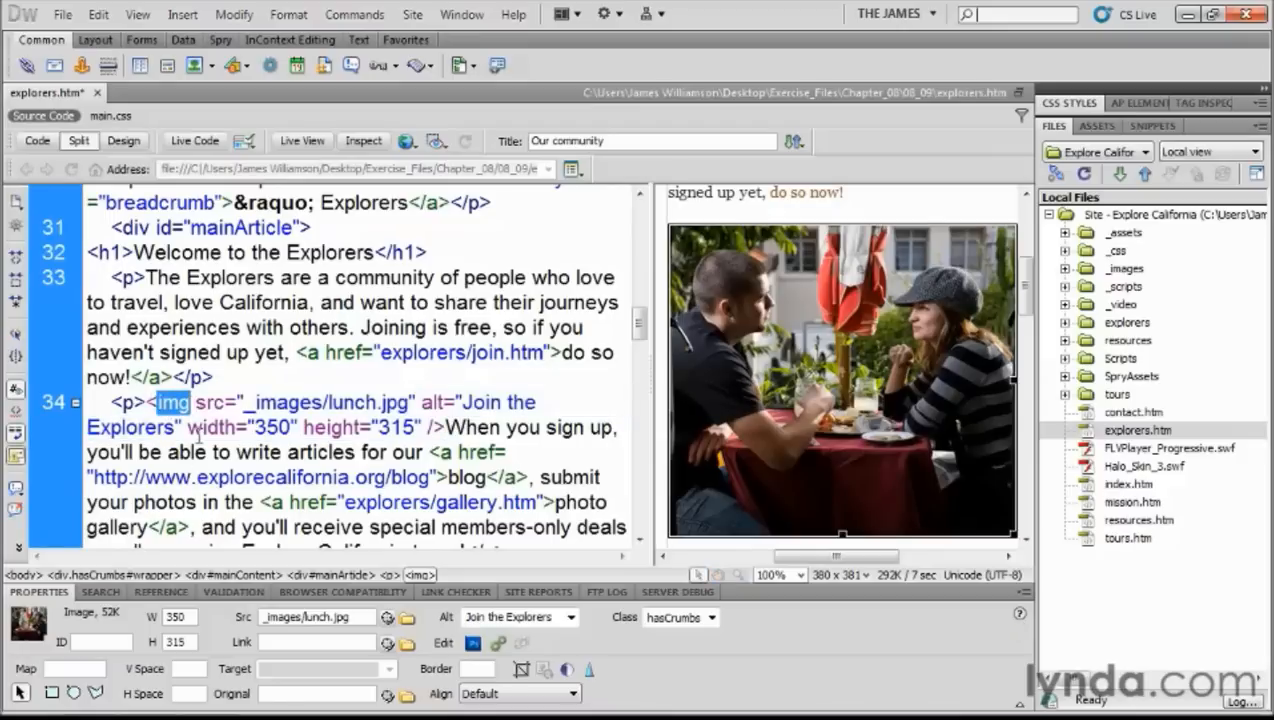
left_click_drag(352, 617, 247, 624)
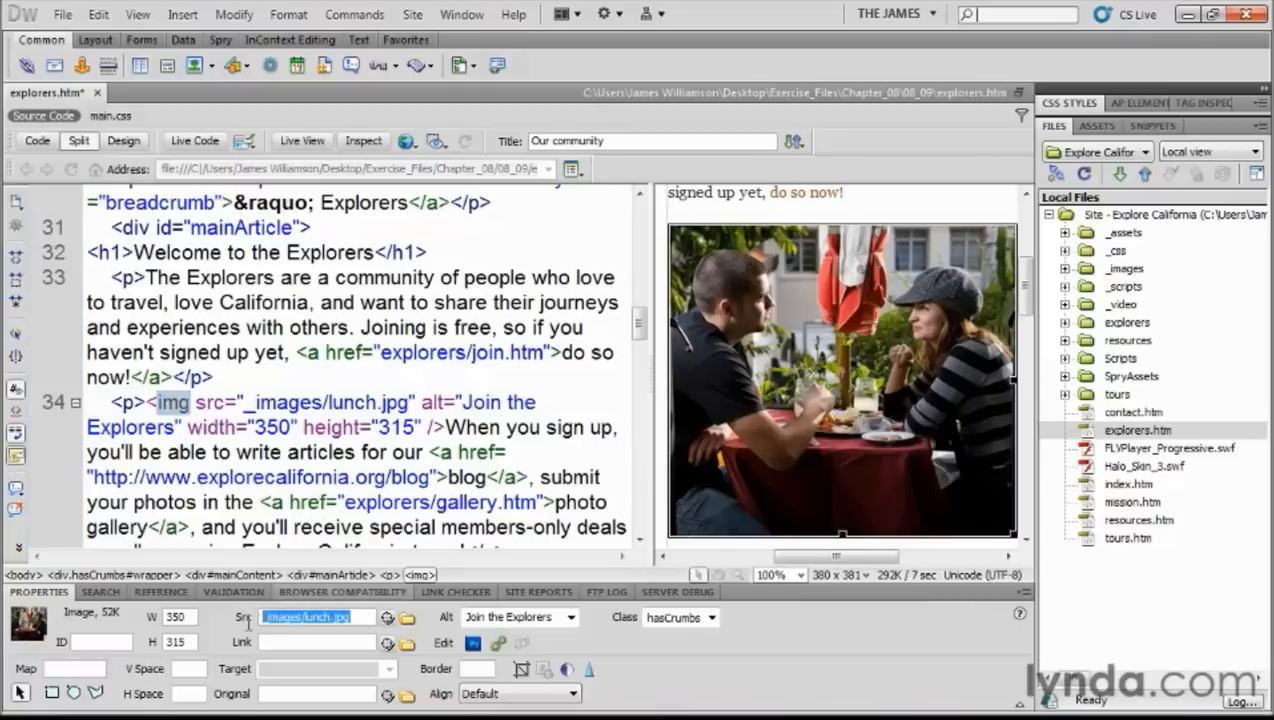
left_click_drag(190, 403, 405, 410)
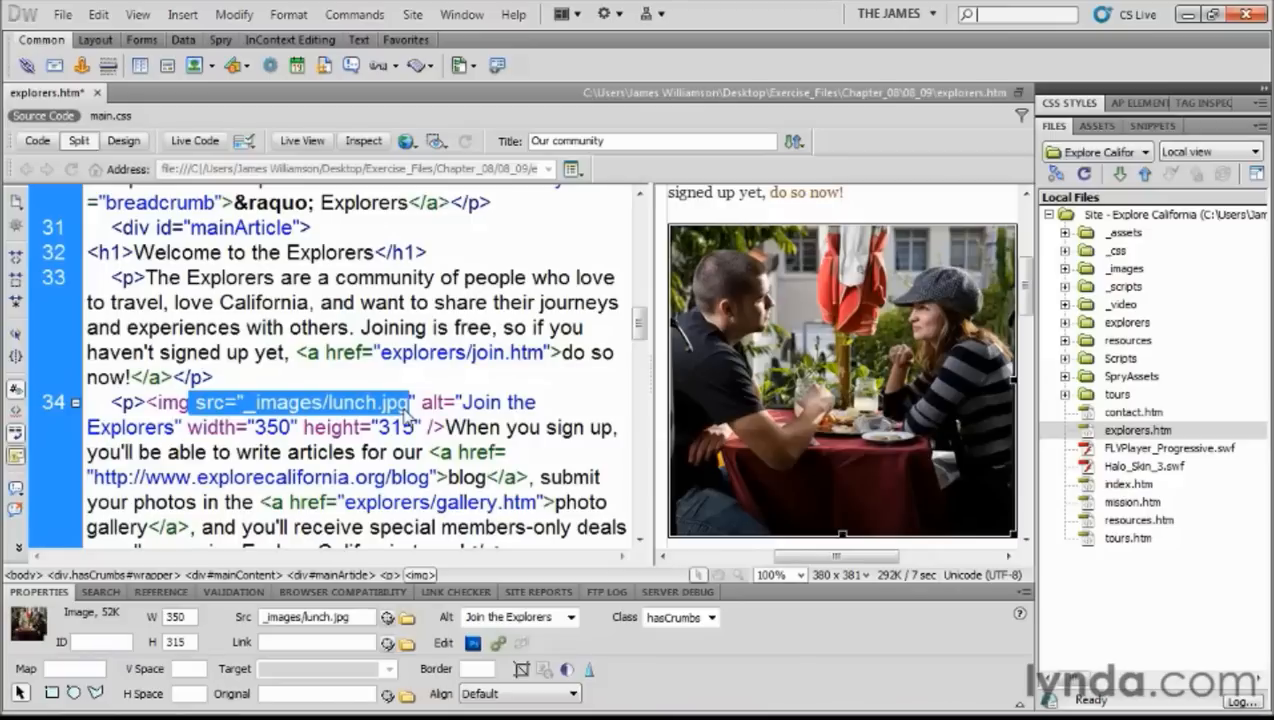
left_click(242, 404)
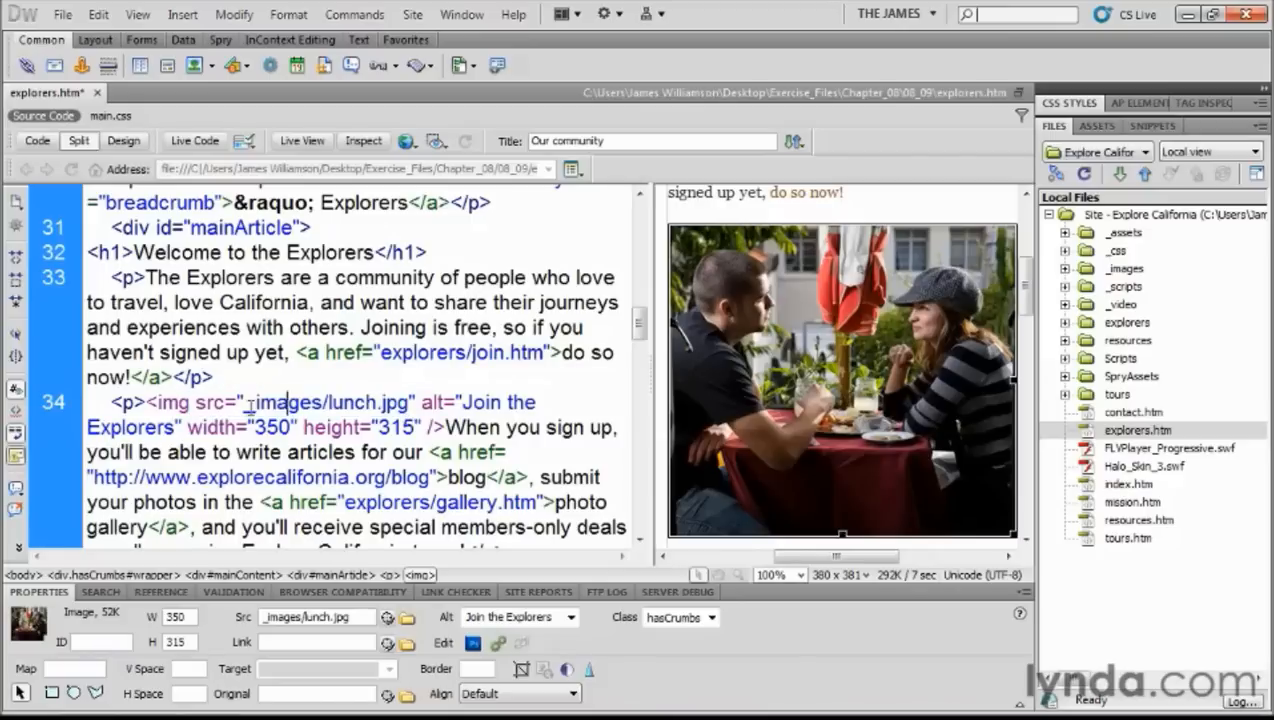
left_click(284, 412, "shift")
left_click_drag(289, 425, 409, 405)
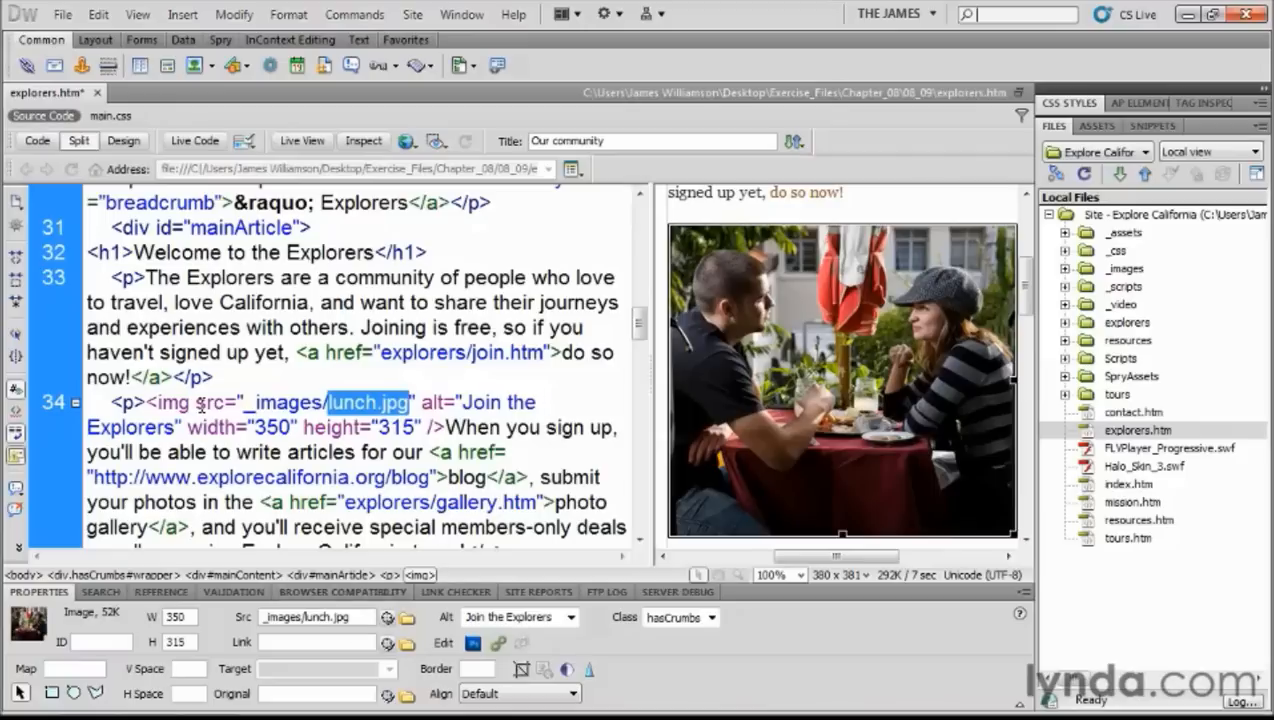
left_click_drag(195, 402, 414, 403)
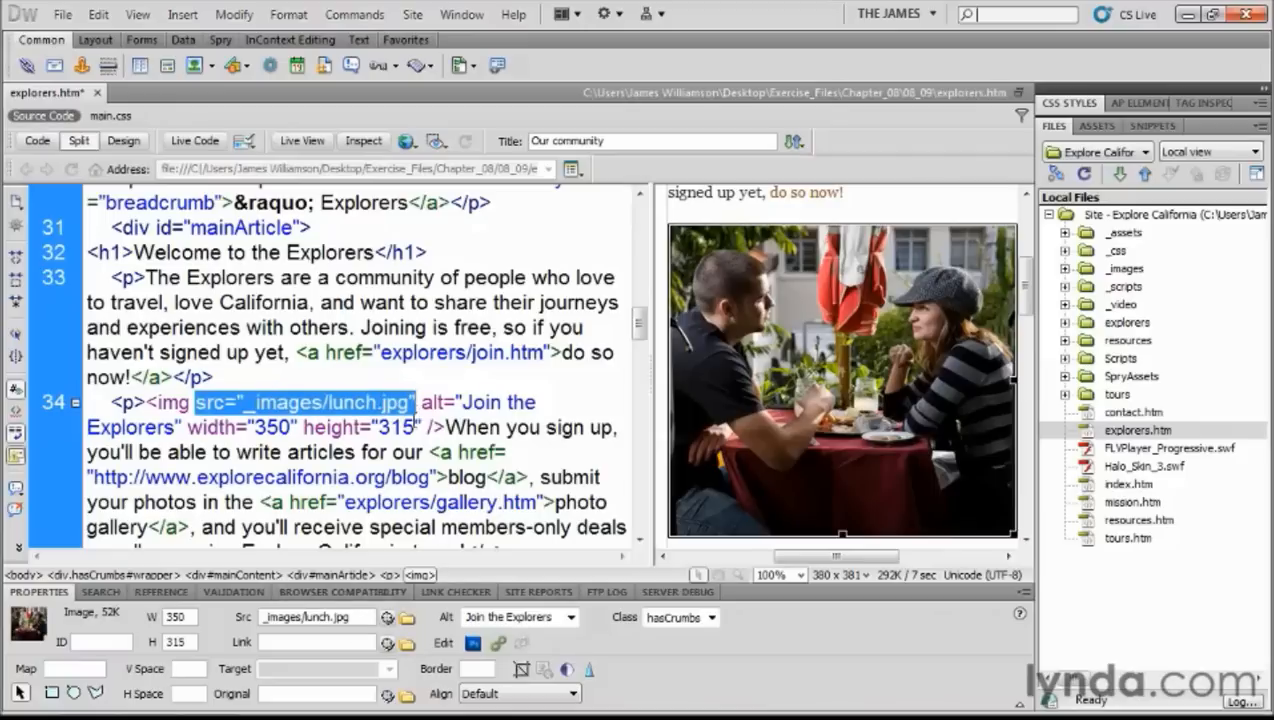
left_click(123, 141)
Step: Review the lunch photo's JPEG optimization settings and close them without applying anything
left_click(297, 642)
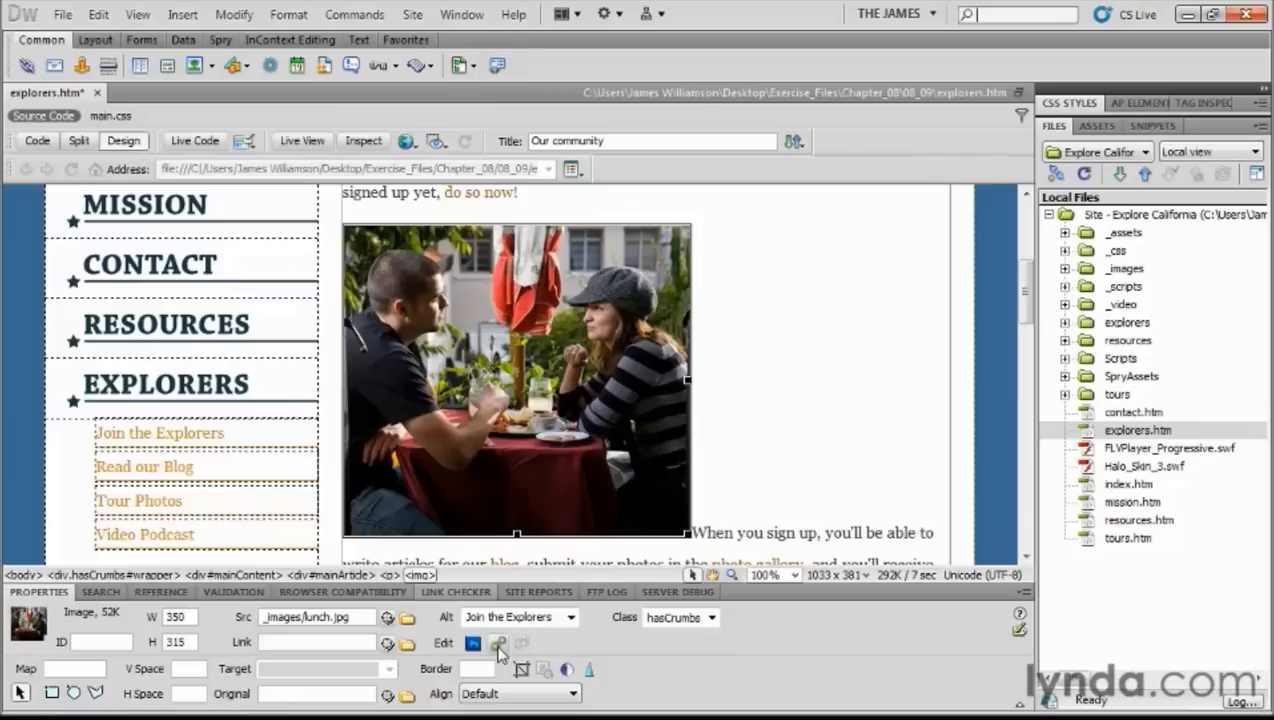
left_click(498, 645)
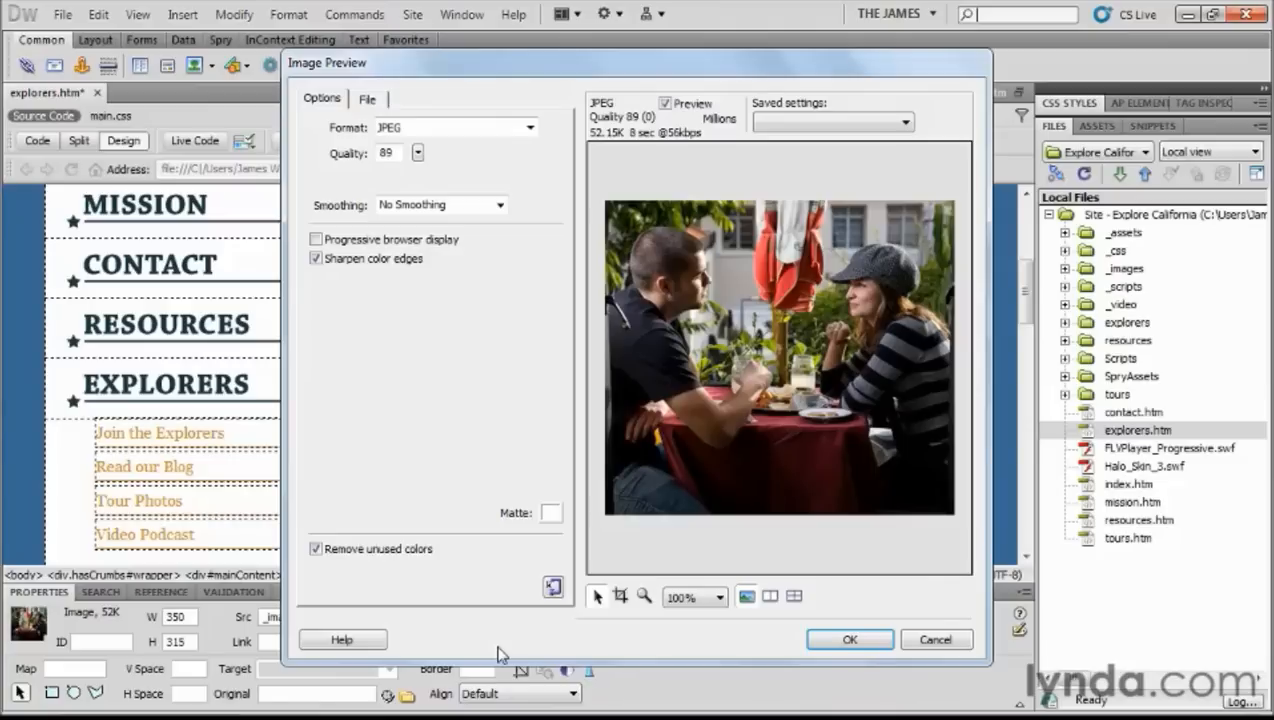
left_click(933, 640)
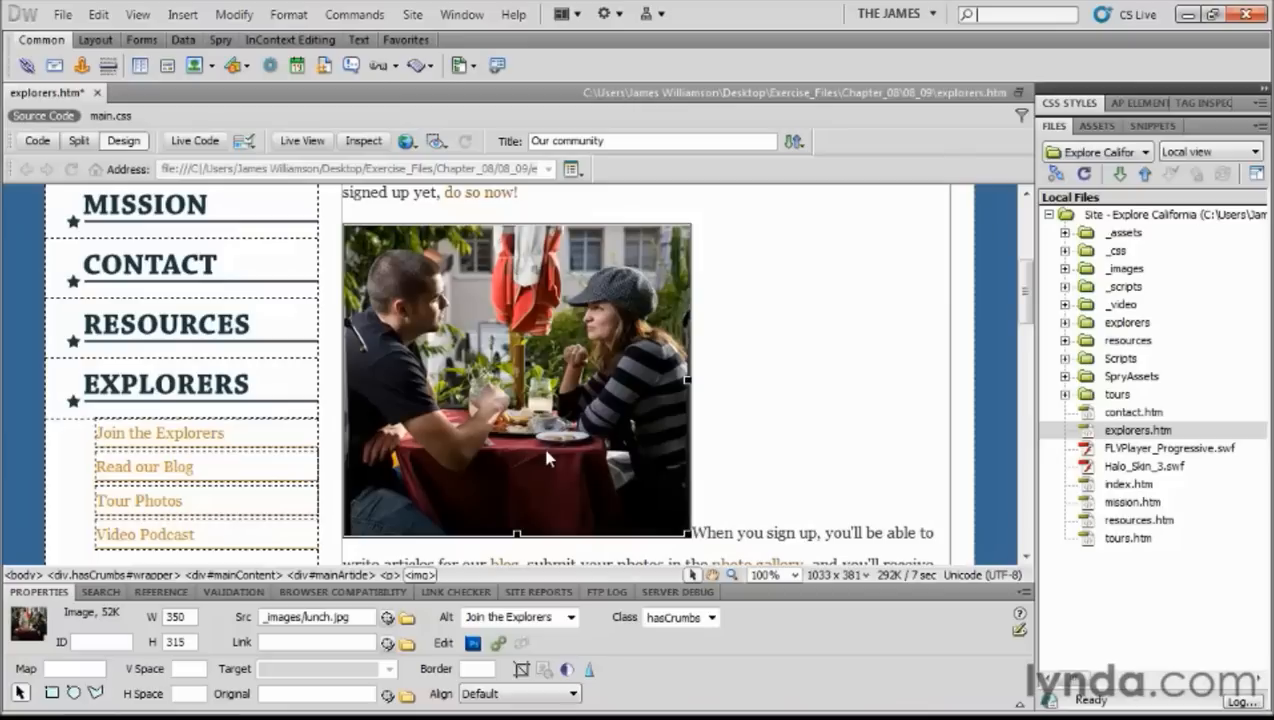
Step: Set the lunch photo's horizontal space to 10
left_click(190, 694)
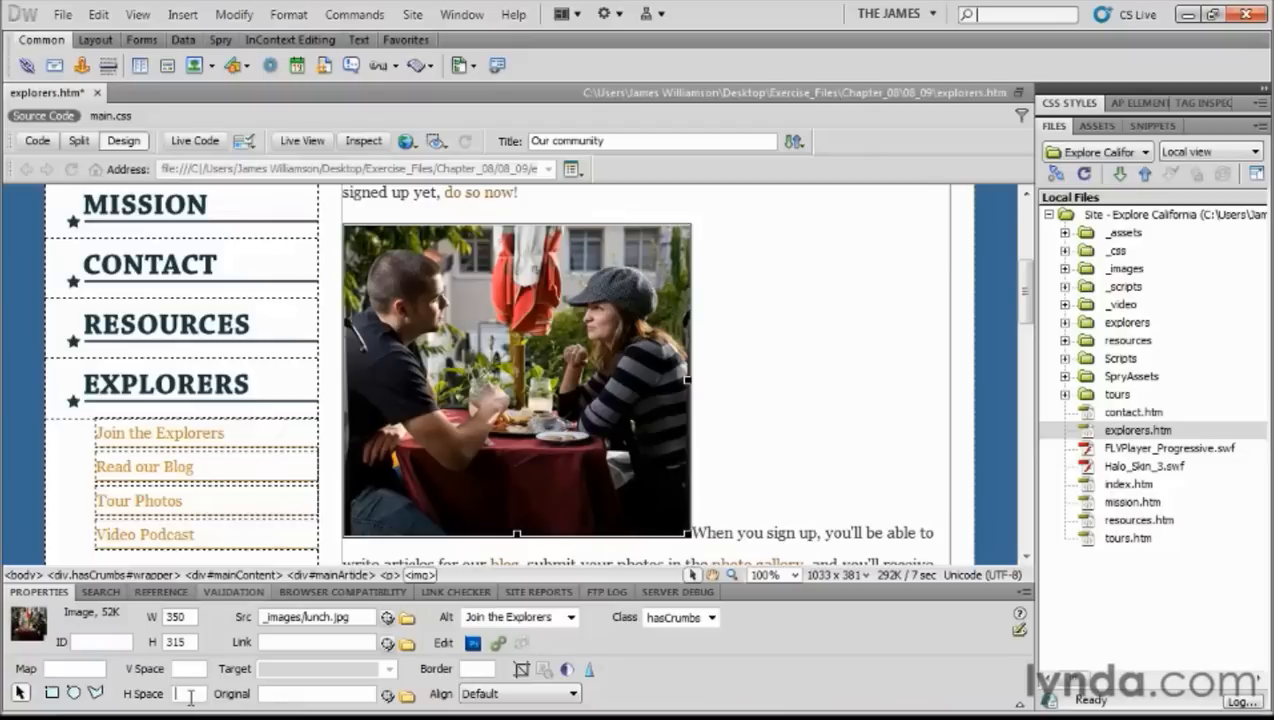
type("10")
key("Return")
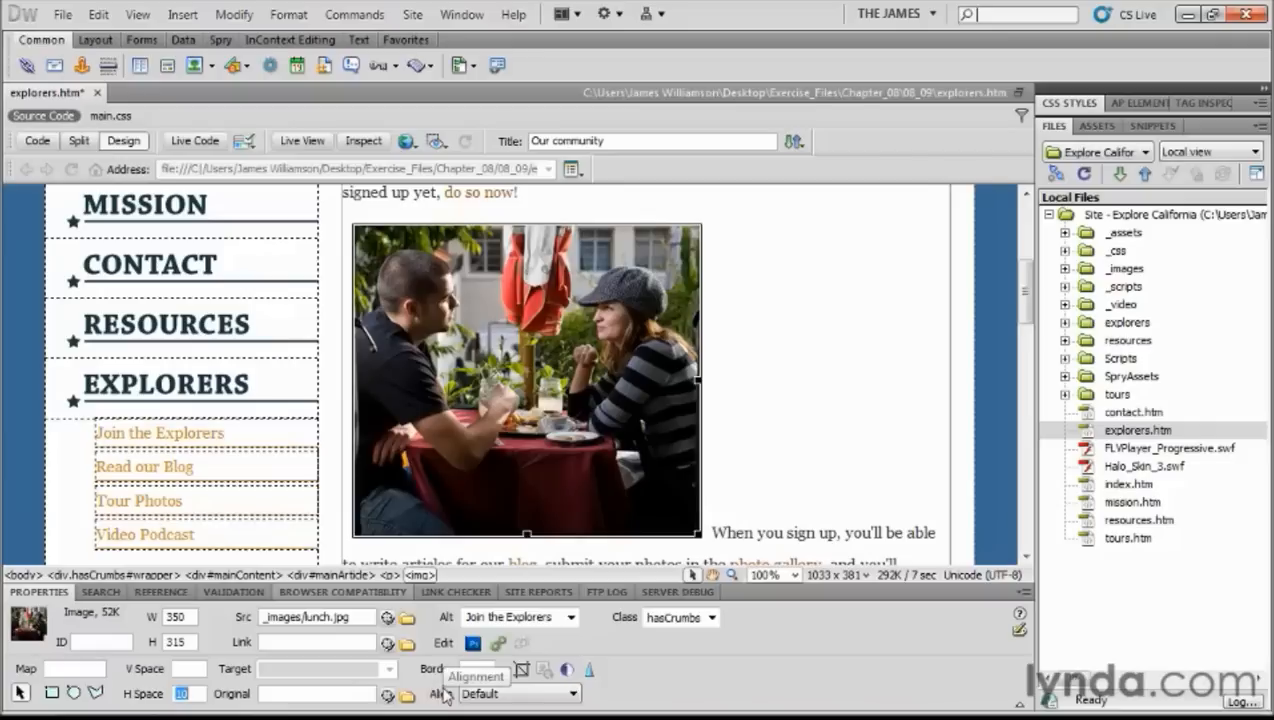
Step: Give the lunch photo a border of 2 and deselect it to check the edge
left_click(478, 668)
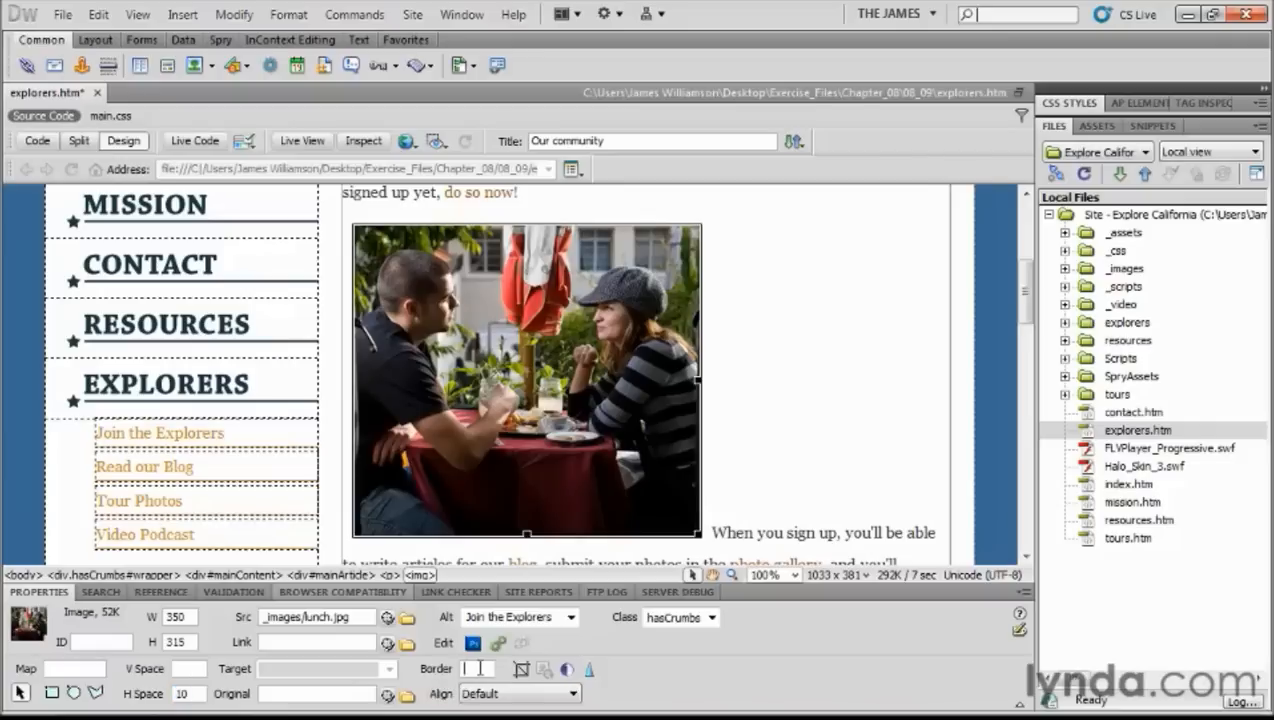
type("2")
key("Return")
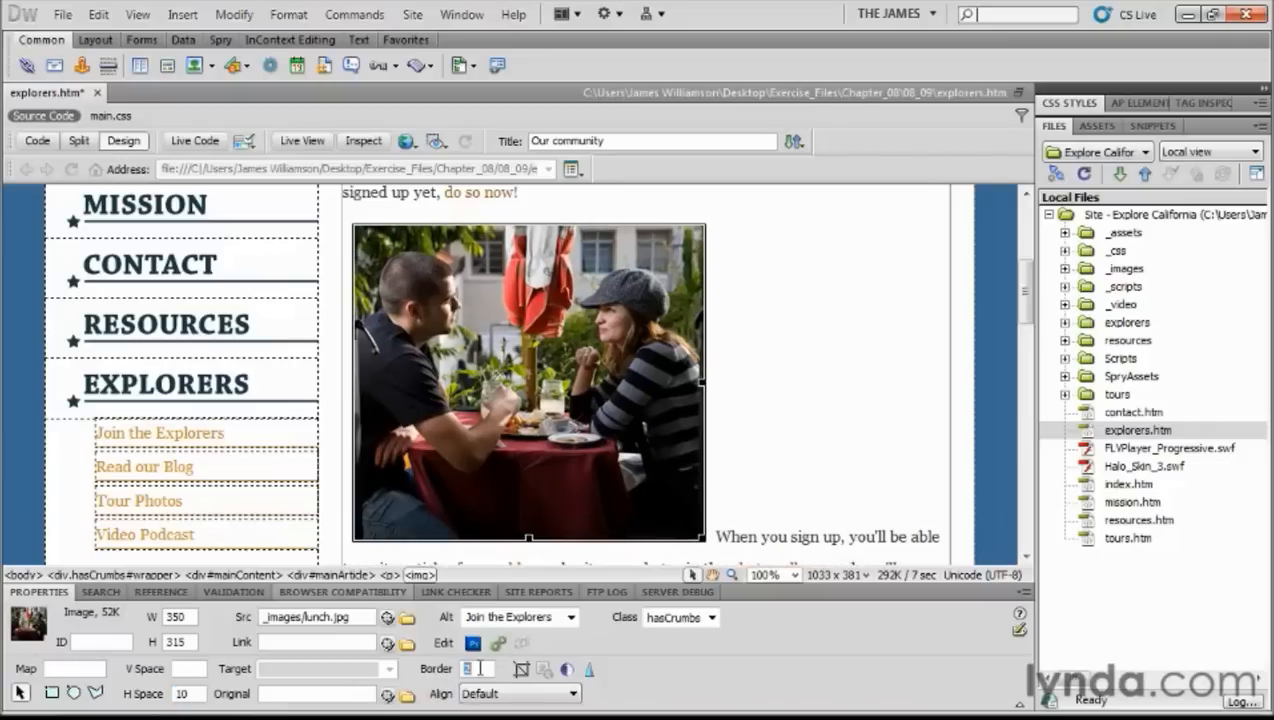
left_click(817, 395)
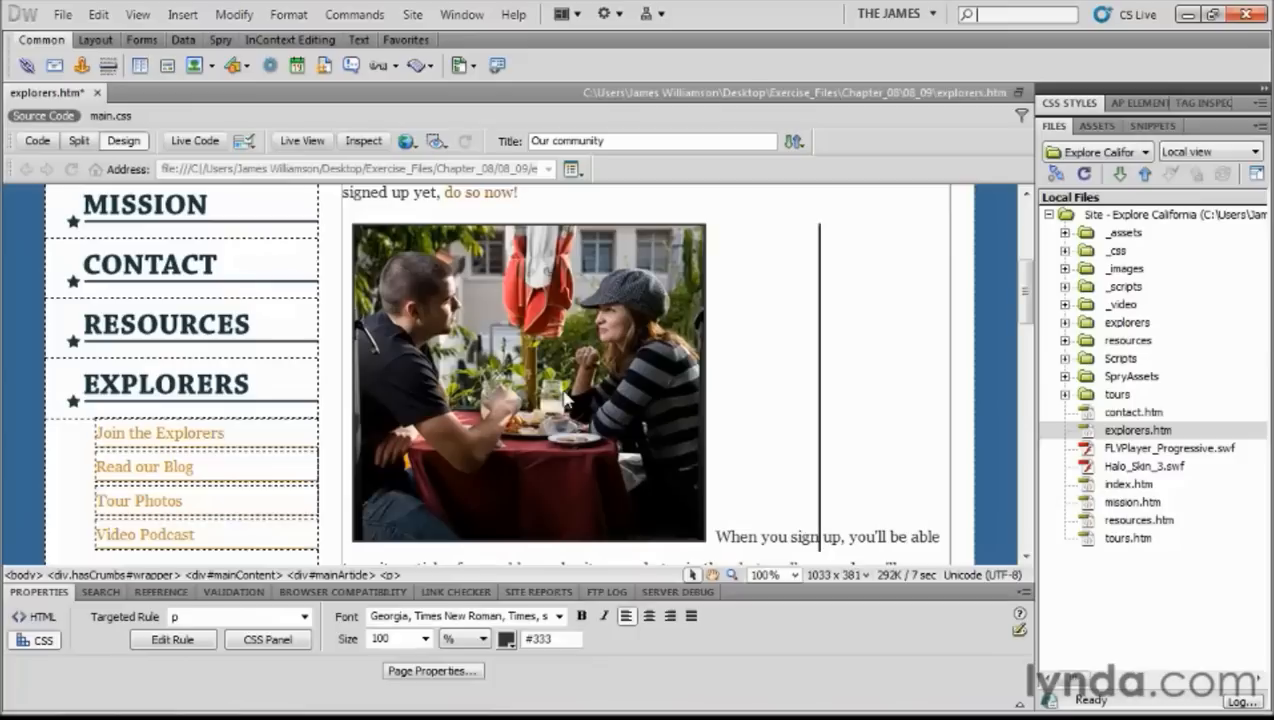
Step: Reselect the lunch photo and set its border to 0
left_click(557, 340)
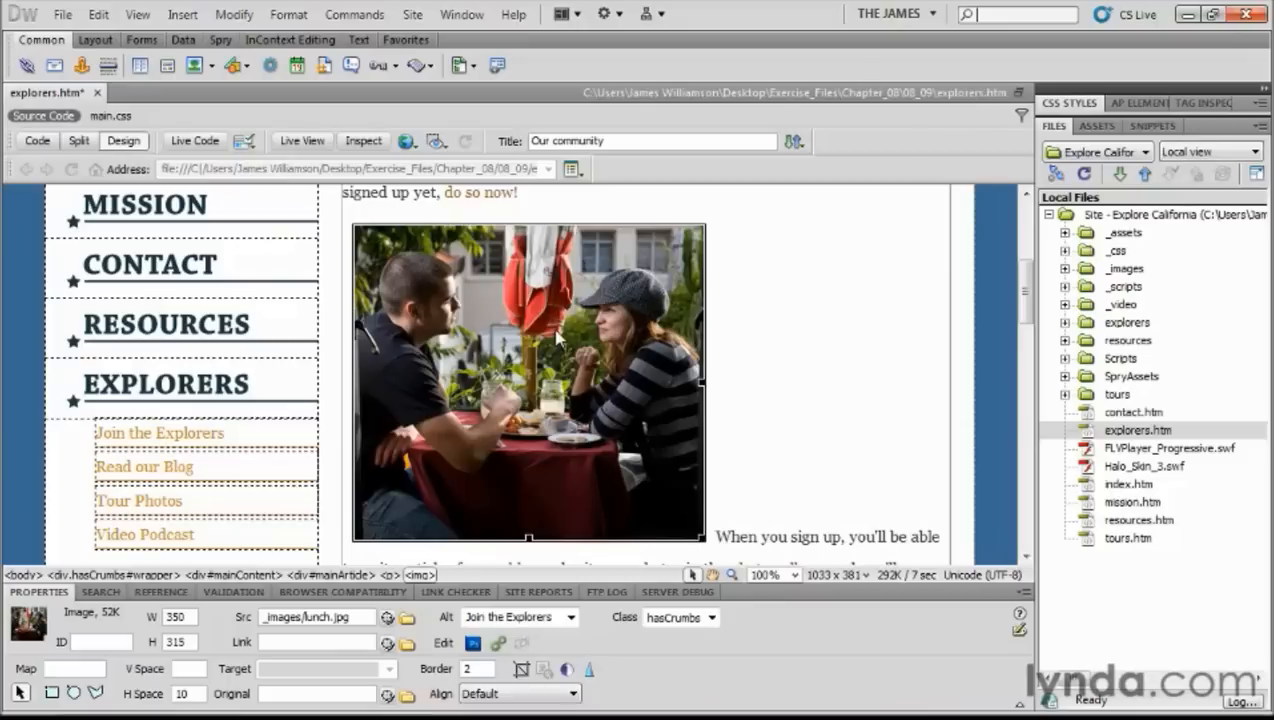
double_click(468, 668)
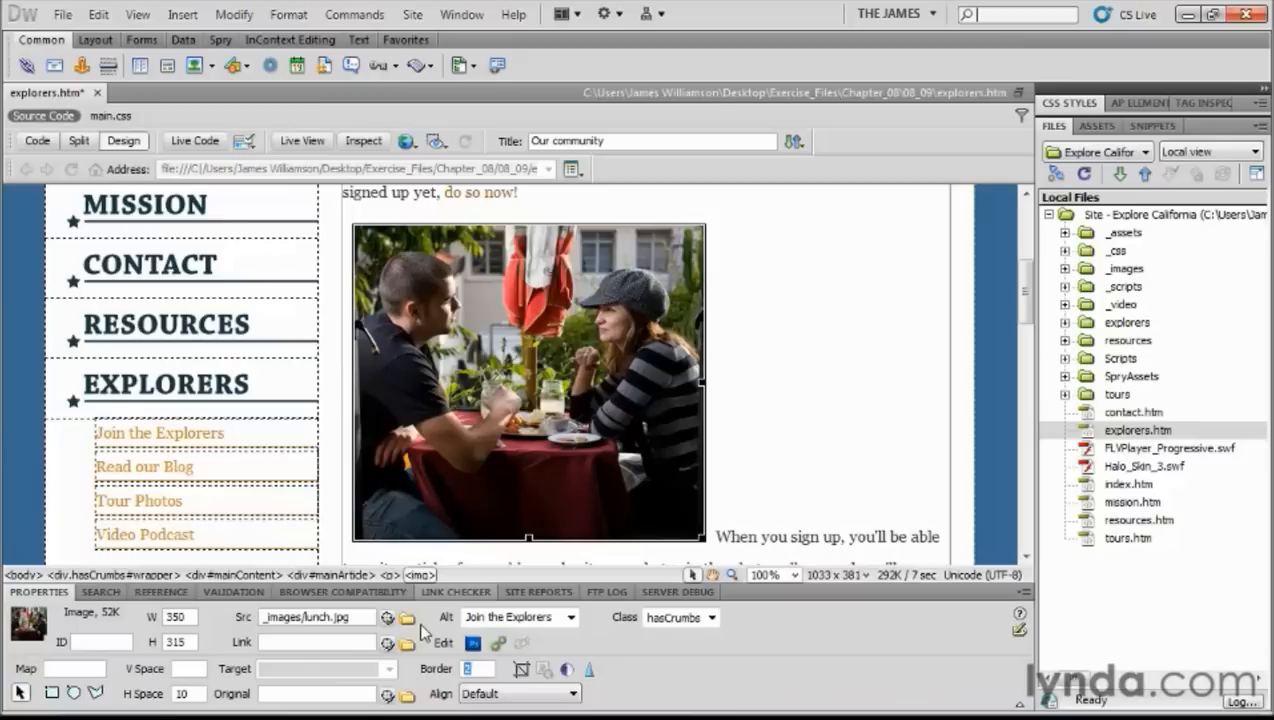
type("0")
key("Return")
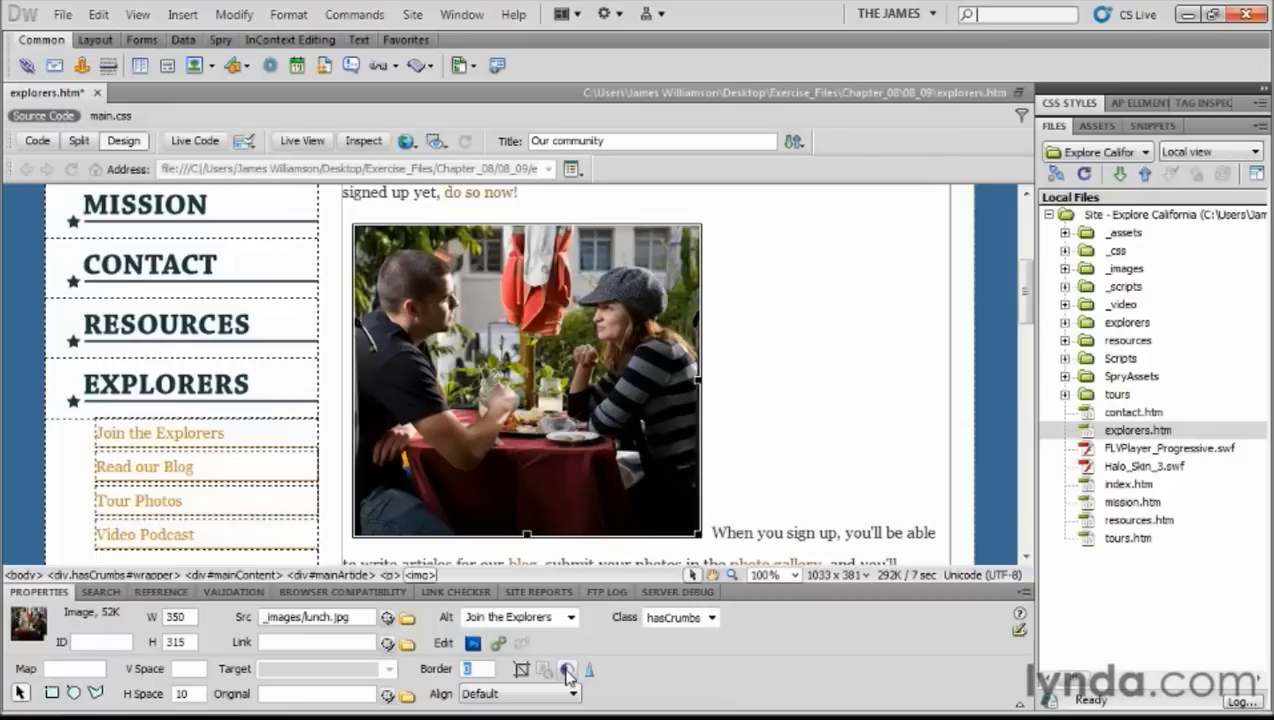
Step: Adjust the lunch photo's brightness to -1 and its contrast to 36, accepting the permanent change to the image
left_click(567, 675)
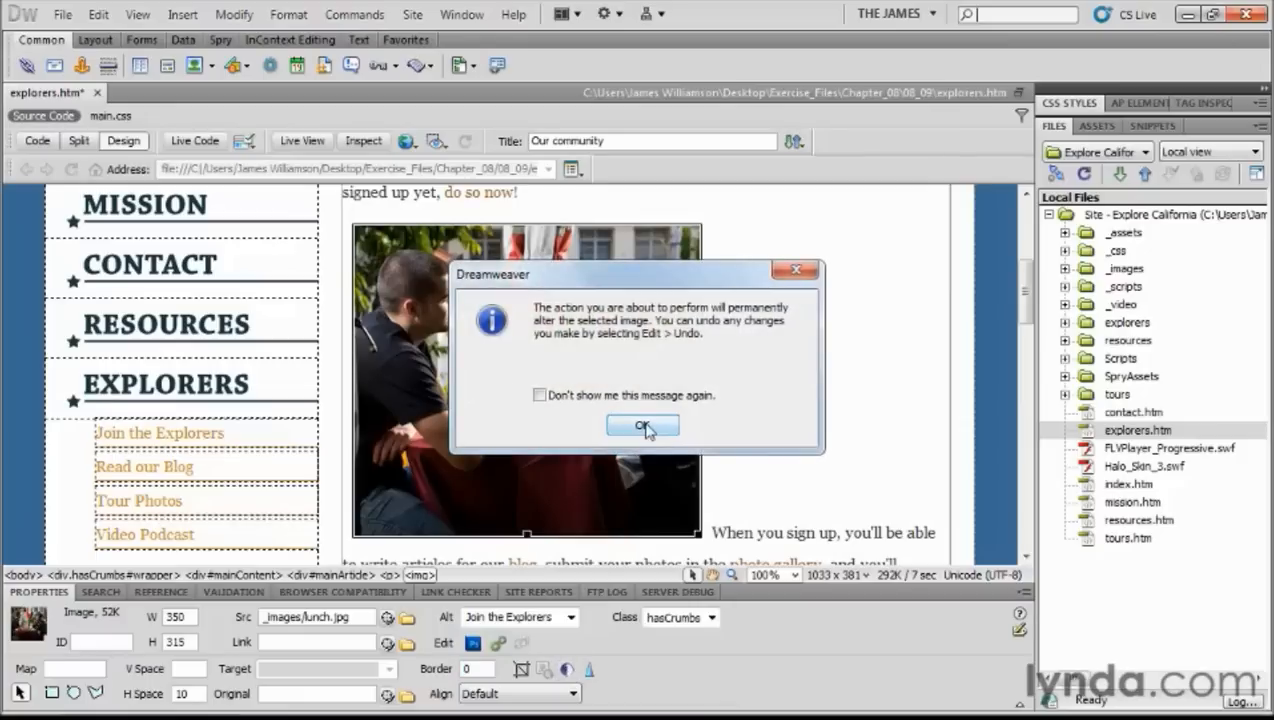
left_click(644, 428)
left_click_drag(777, 451, 814, 376)
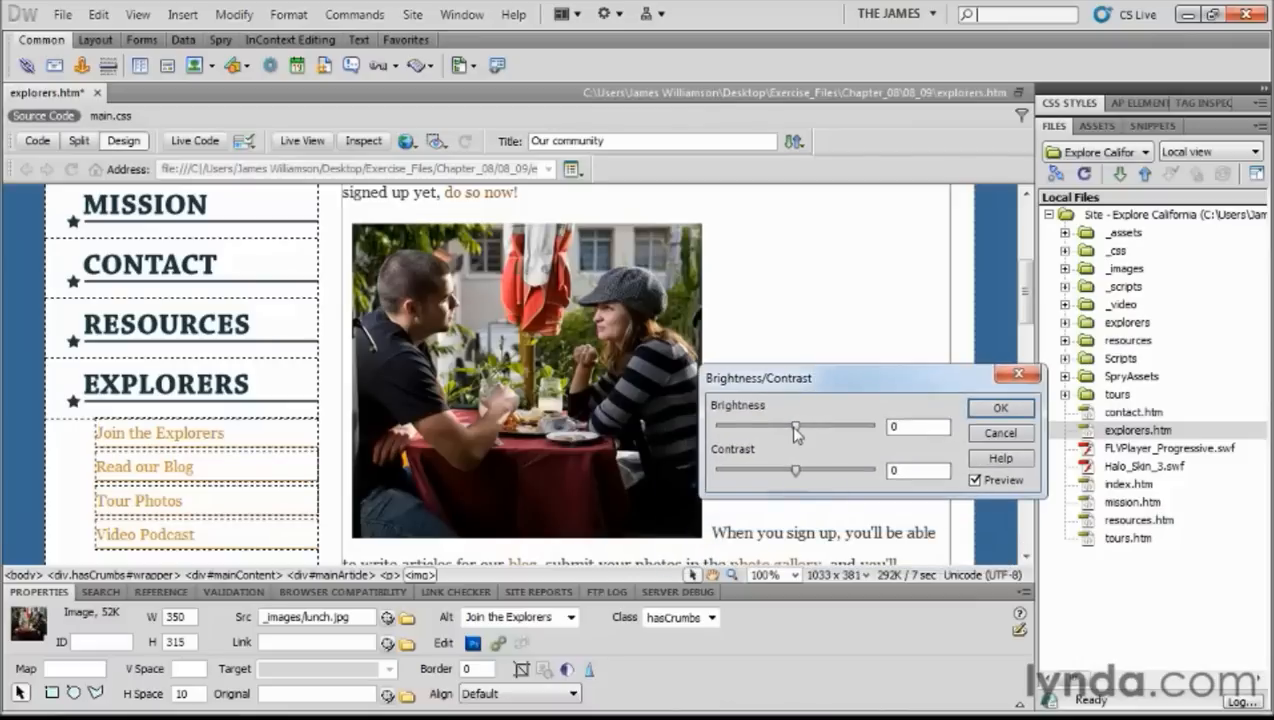
left_click_drag(795, 470, 812, 470)
left_click_drag(836, 476, 828, 476)
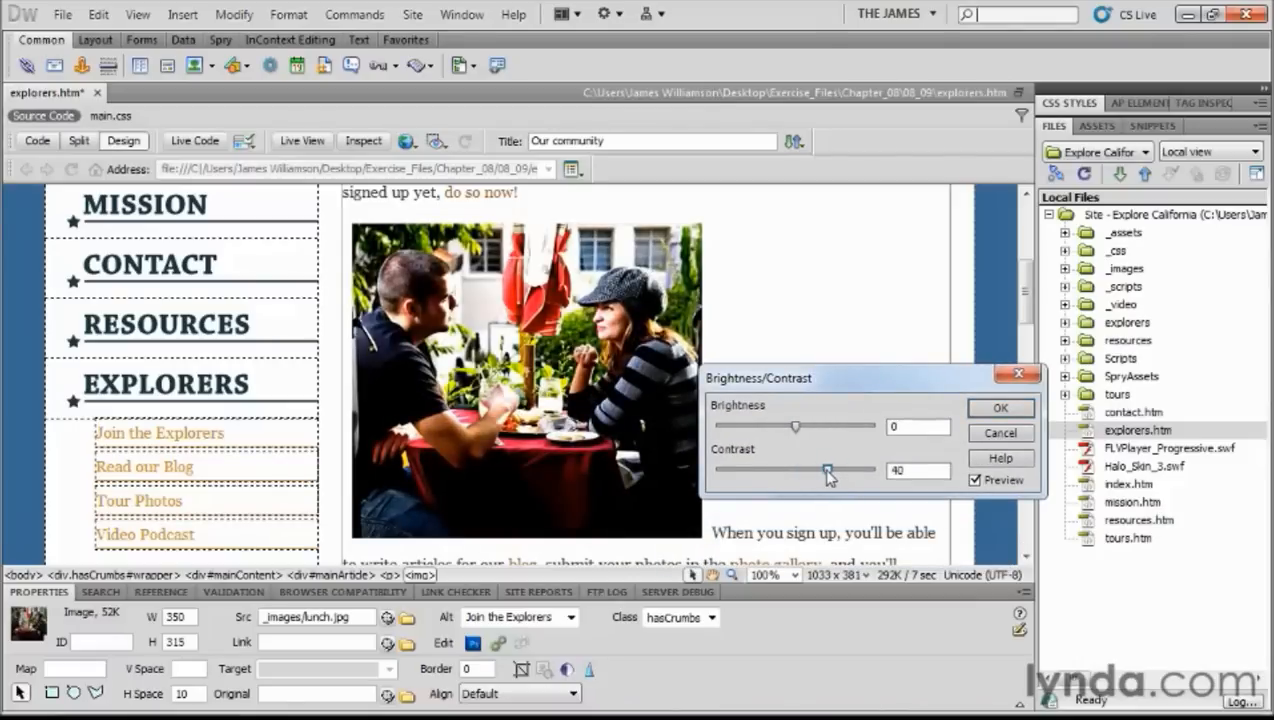
left_click_drag(797, 428, 820, 470)
left_click_drag(804, 426, 796, 425)
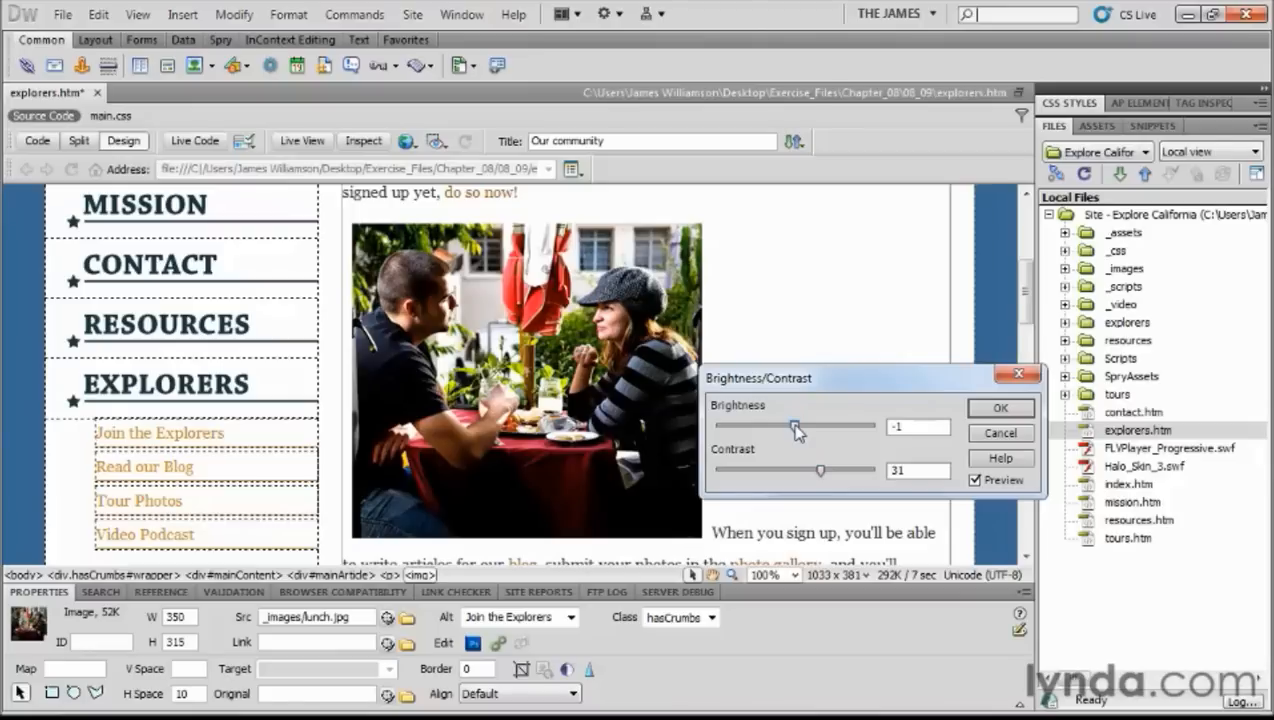
left_click_drag(819, 469, 823, 470)
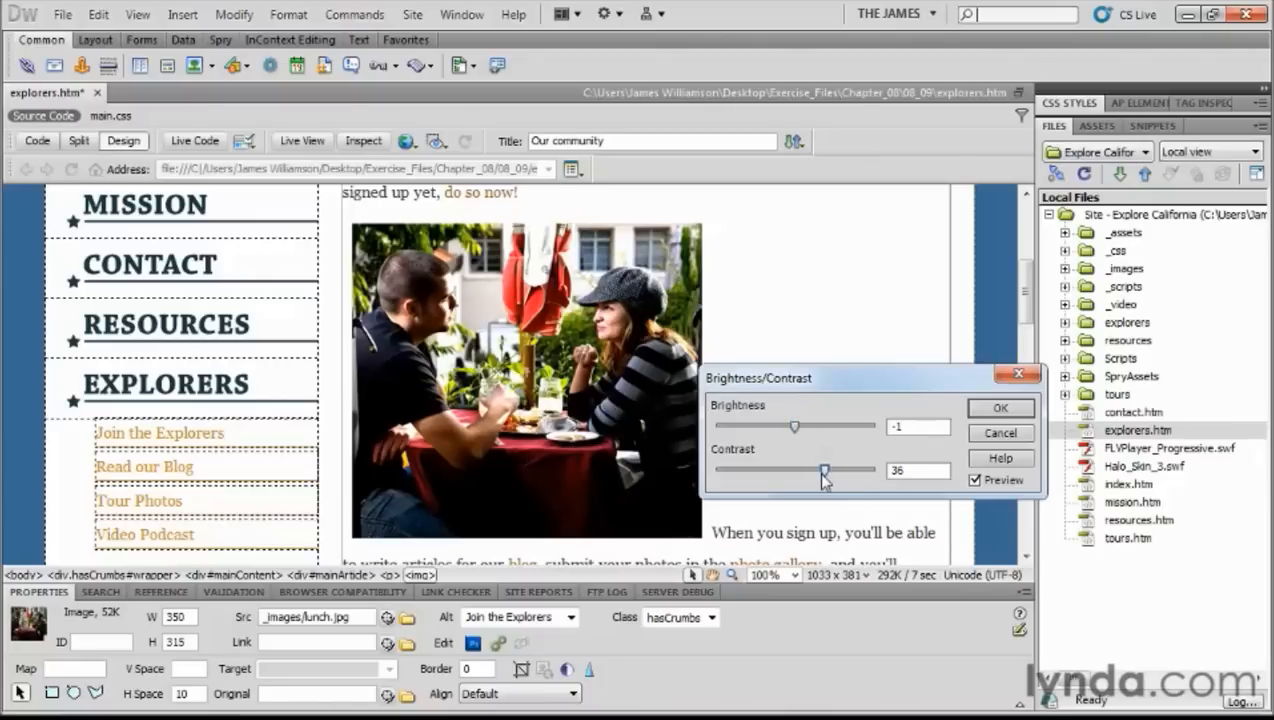
left_click(986, 411)
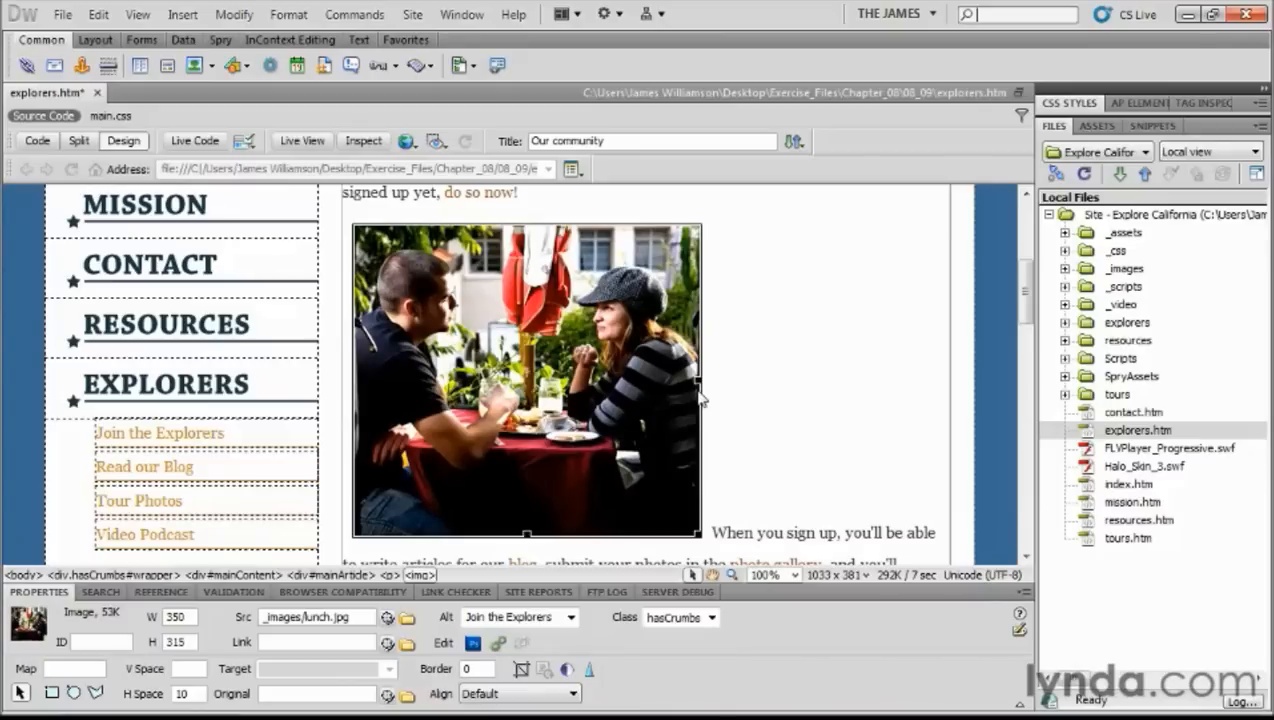
Step: Try Middle and Left alignment on the lunch photo and settle on Right so the text wraps beside it
left_click(503, 696)
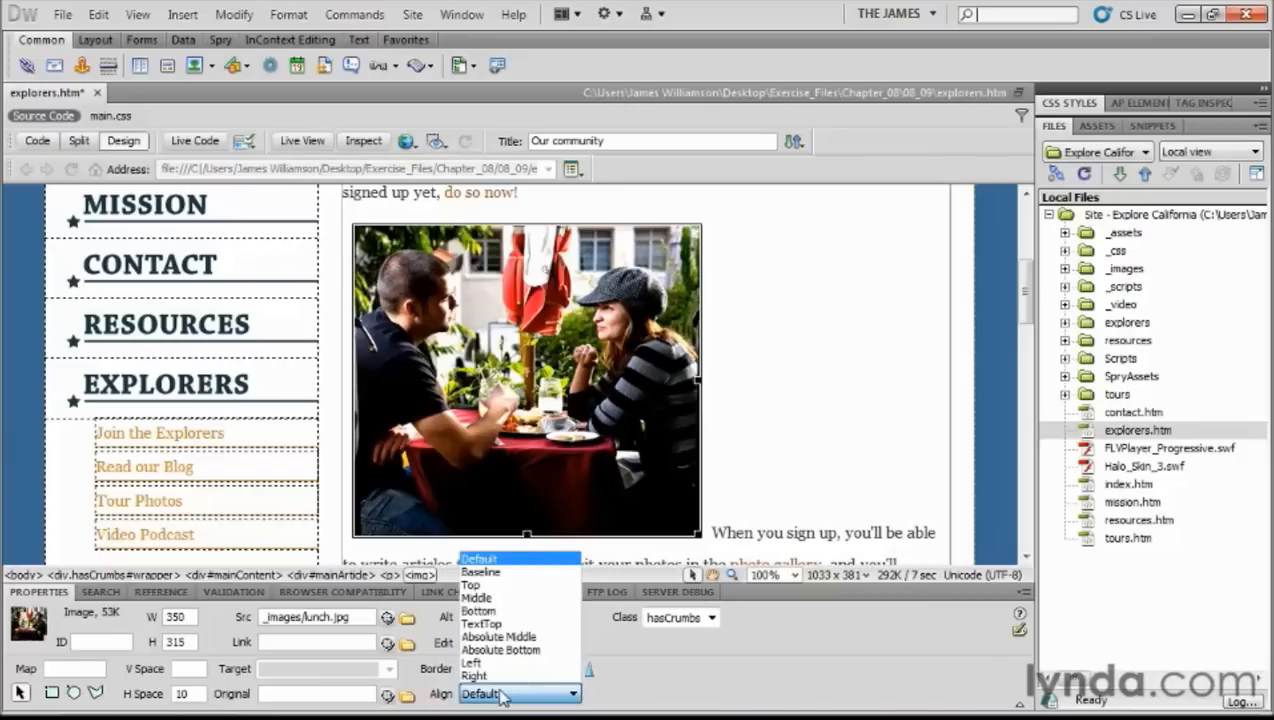
left_click(518, 599)
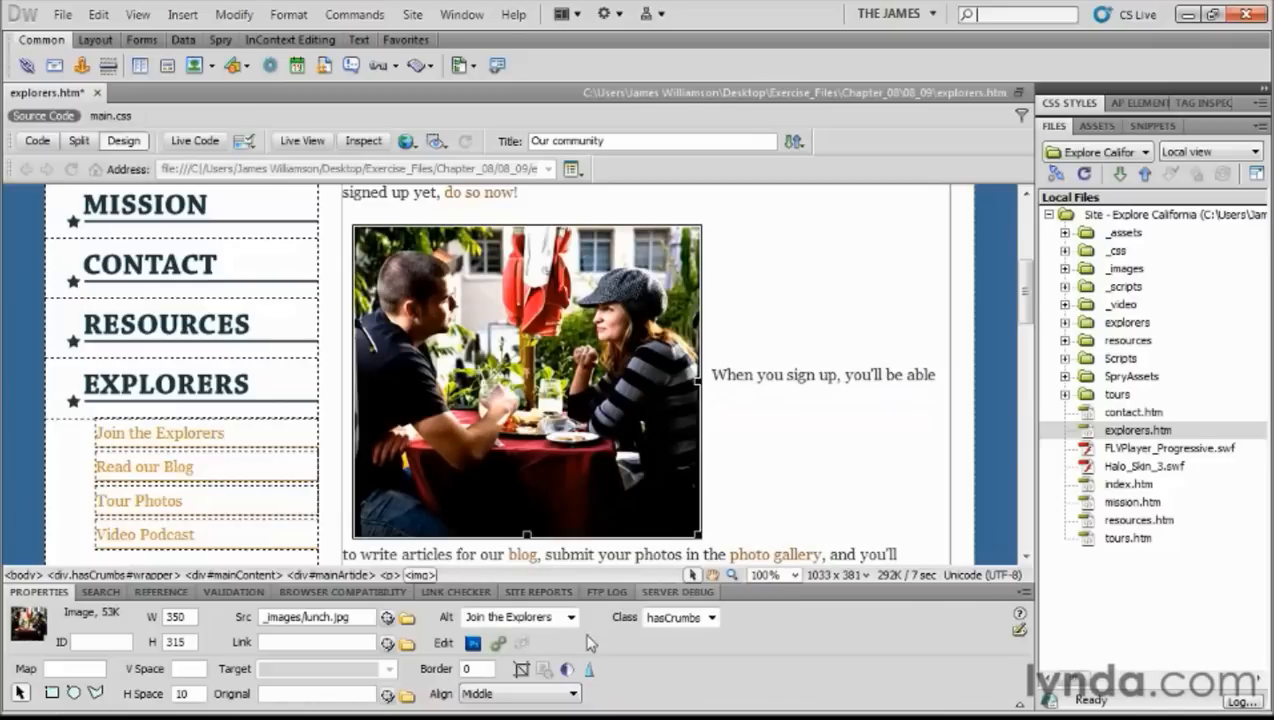
left_click(503, 694)
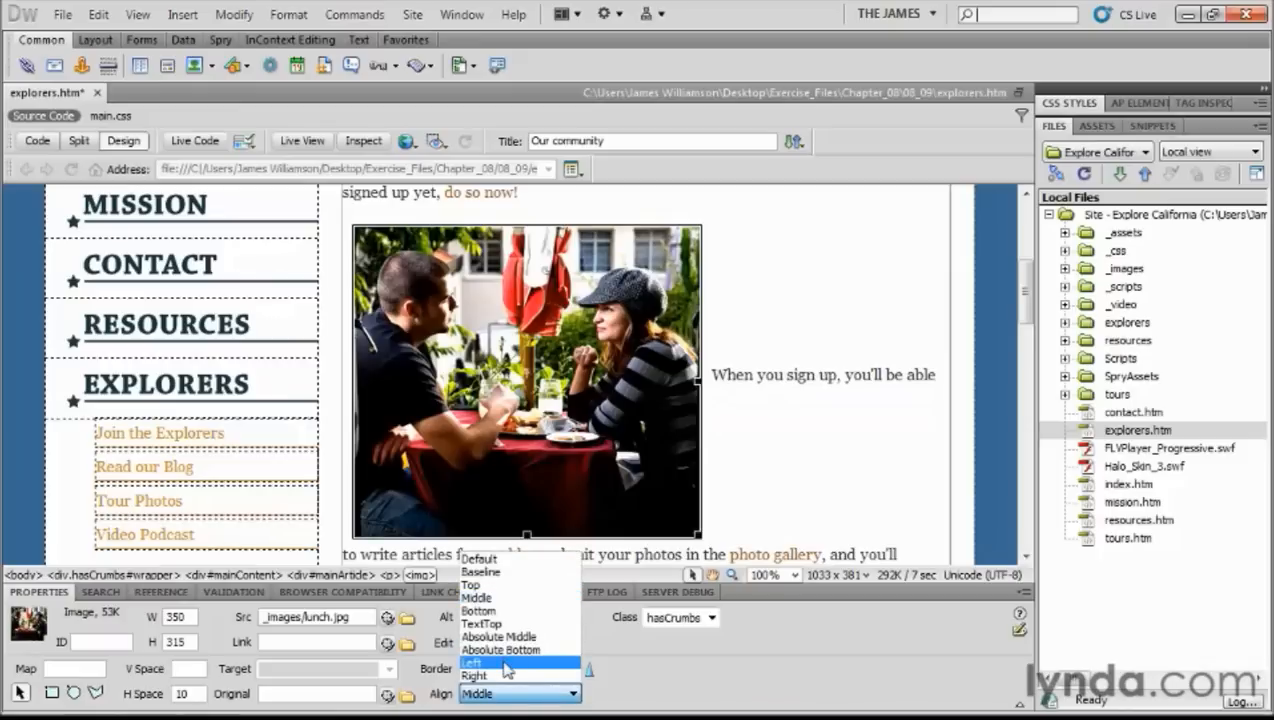
left_click(505, 664)
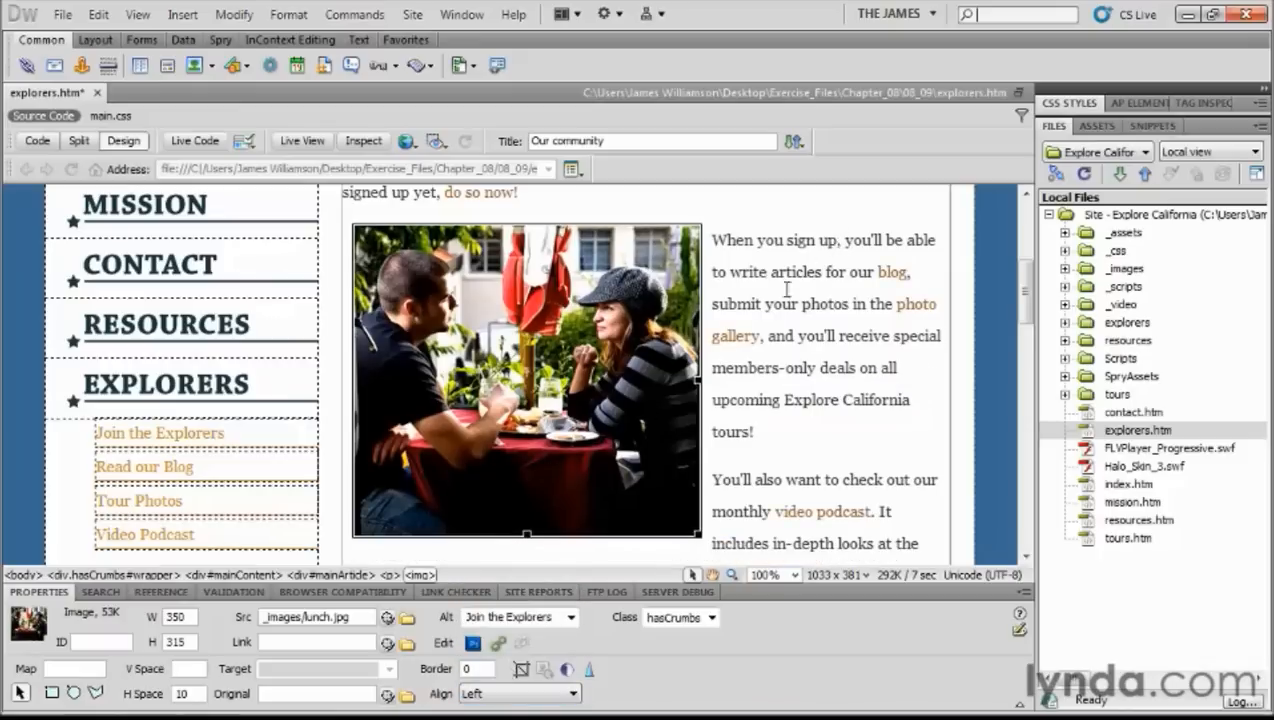
left_click(515, 694)
left_click(521, 677)
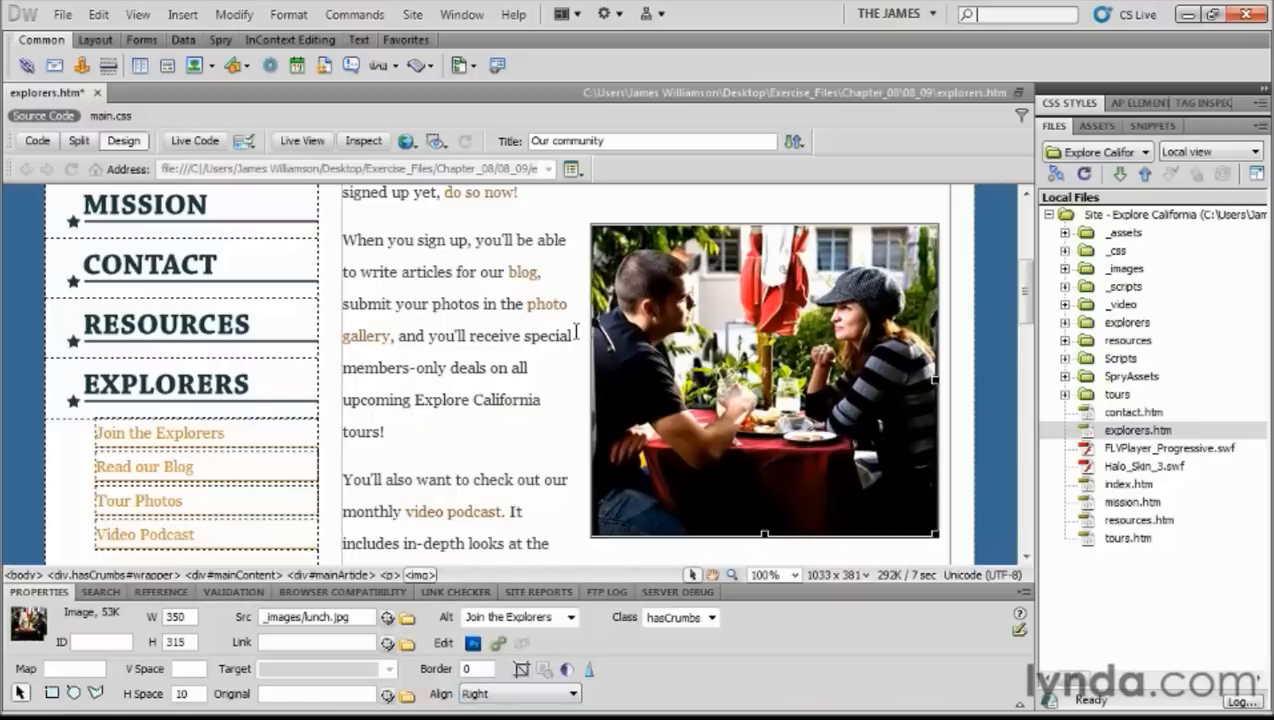
Step: Try a horizontal space of 0 on the right-aligned photo and restore it to 10
double_click(183, 694)
type("0")
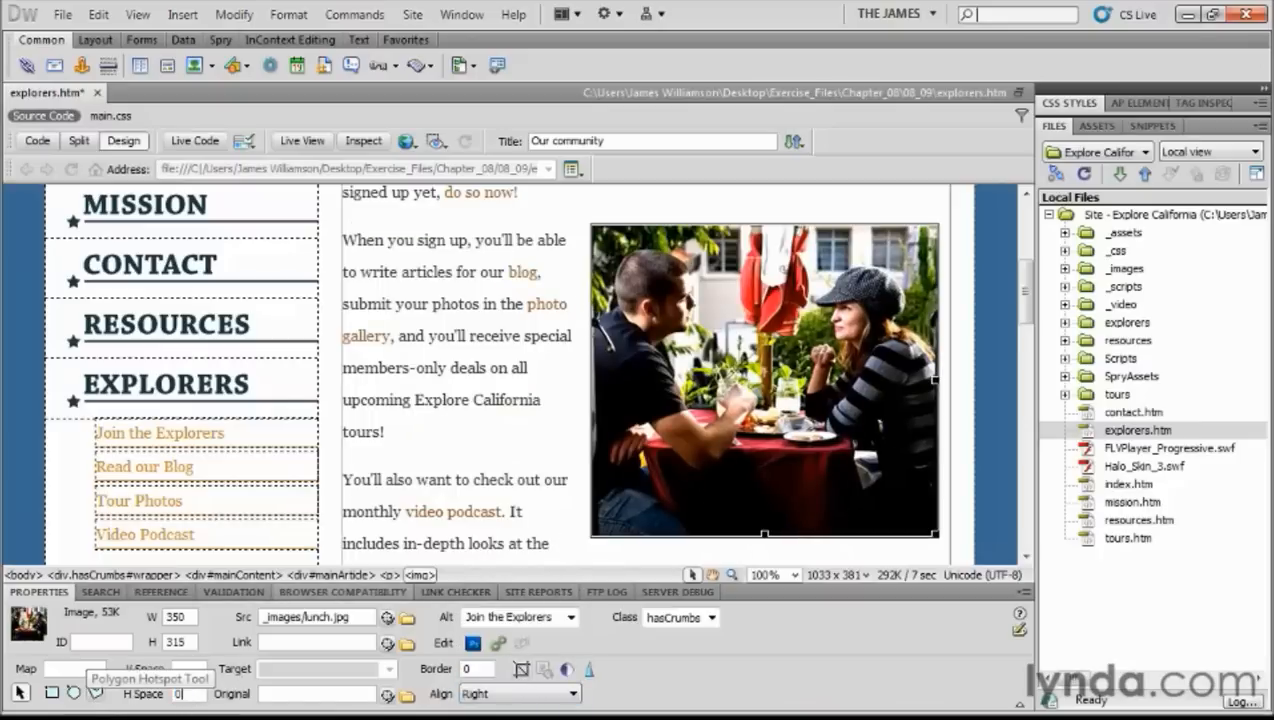
key("Return")
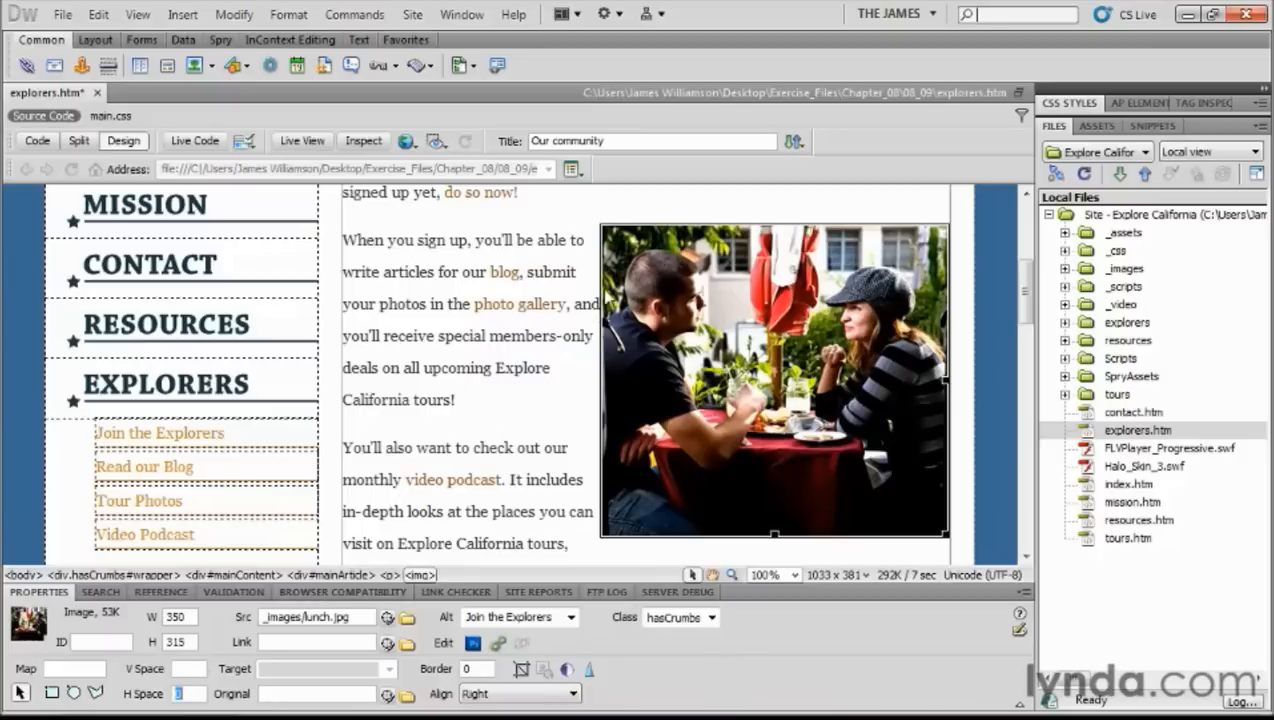
type("10")
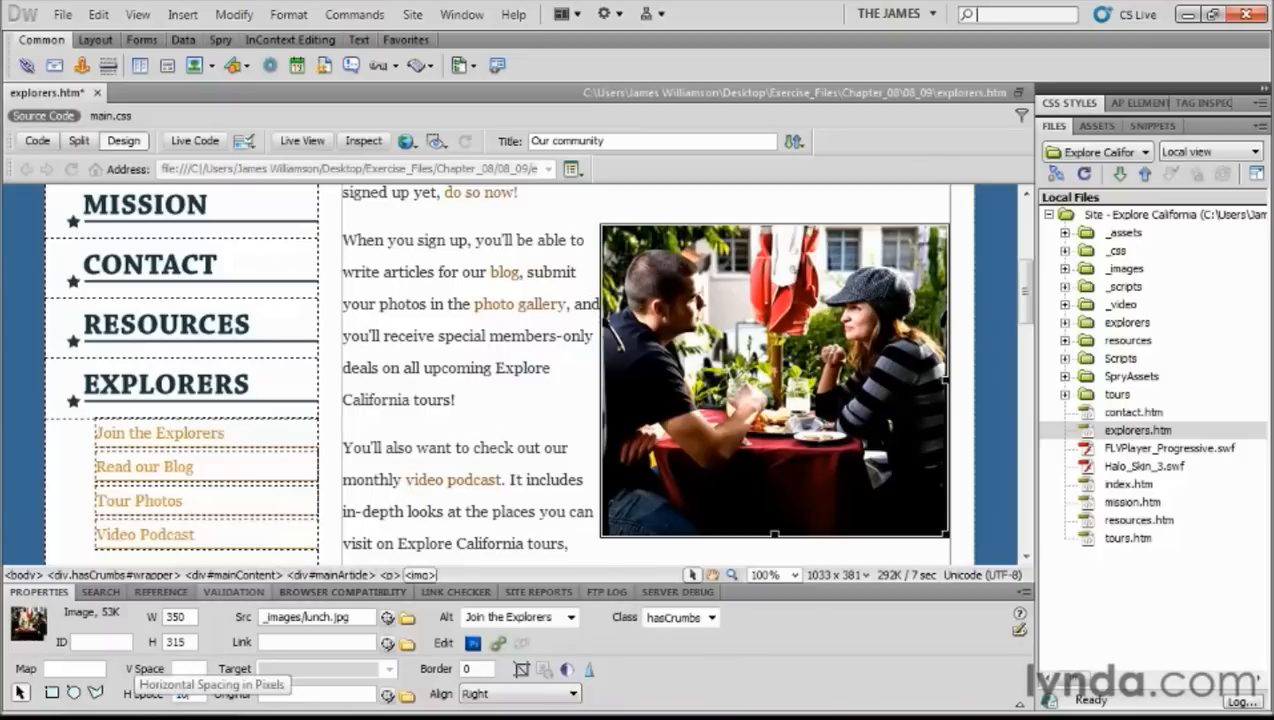
key("Return")
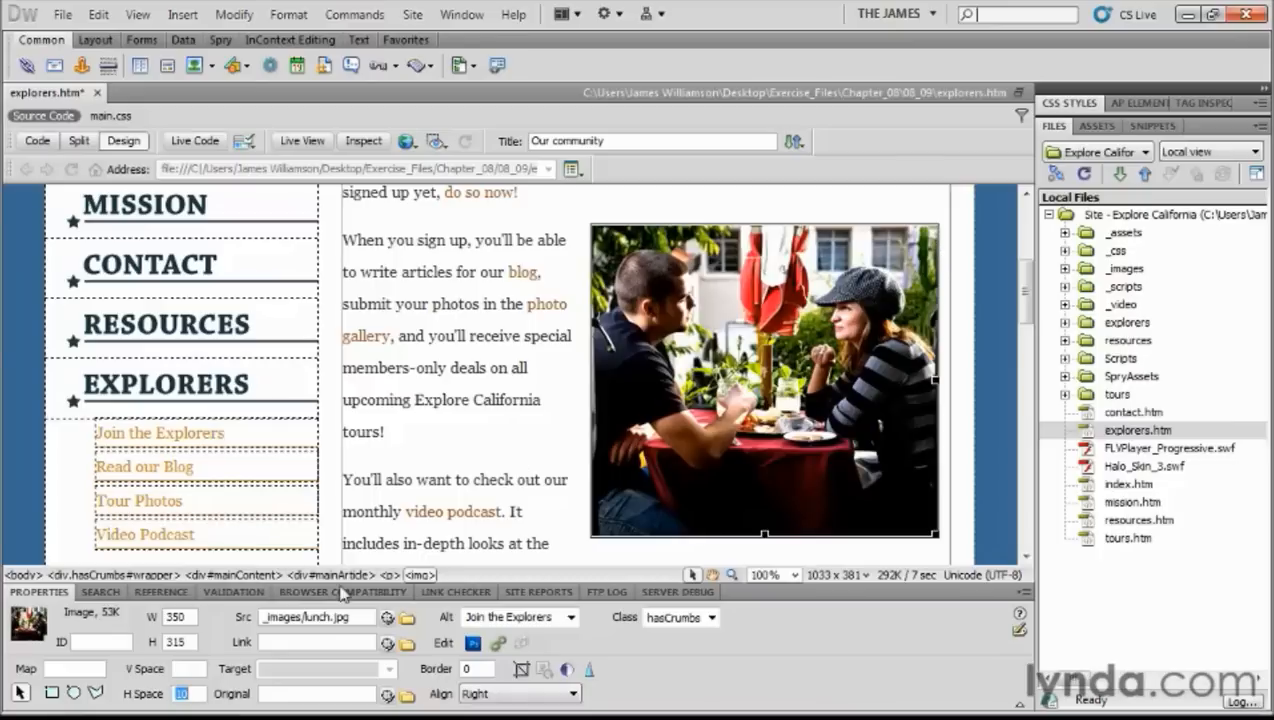
Step: Clear the lunch photo's horizontal space and reset its alignment to Default
left_click(178, 695)
key("BackSpace")
key("BackSpace")
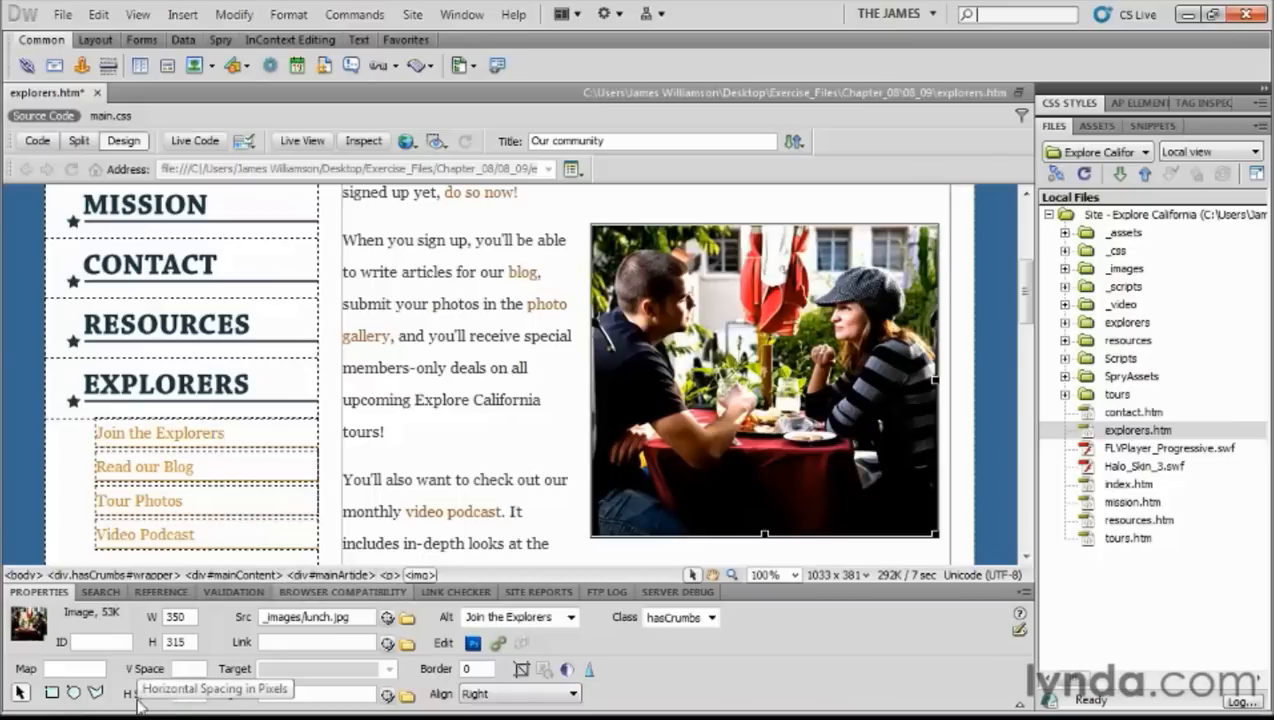
key("Return")
left_click(500, 694)
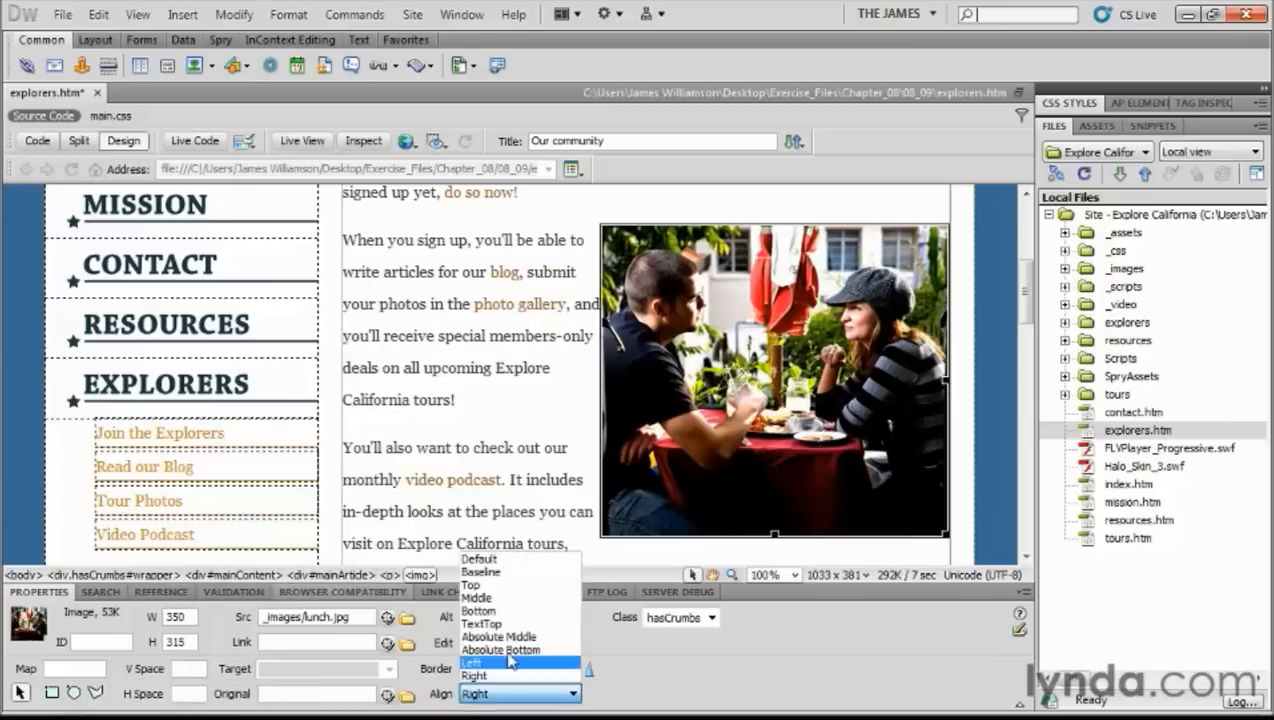
left_click(517, 556)
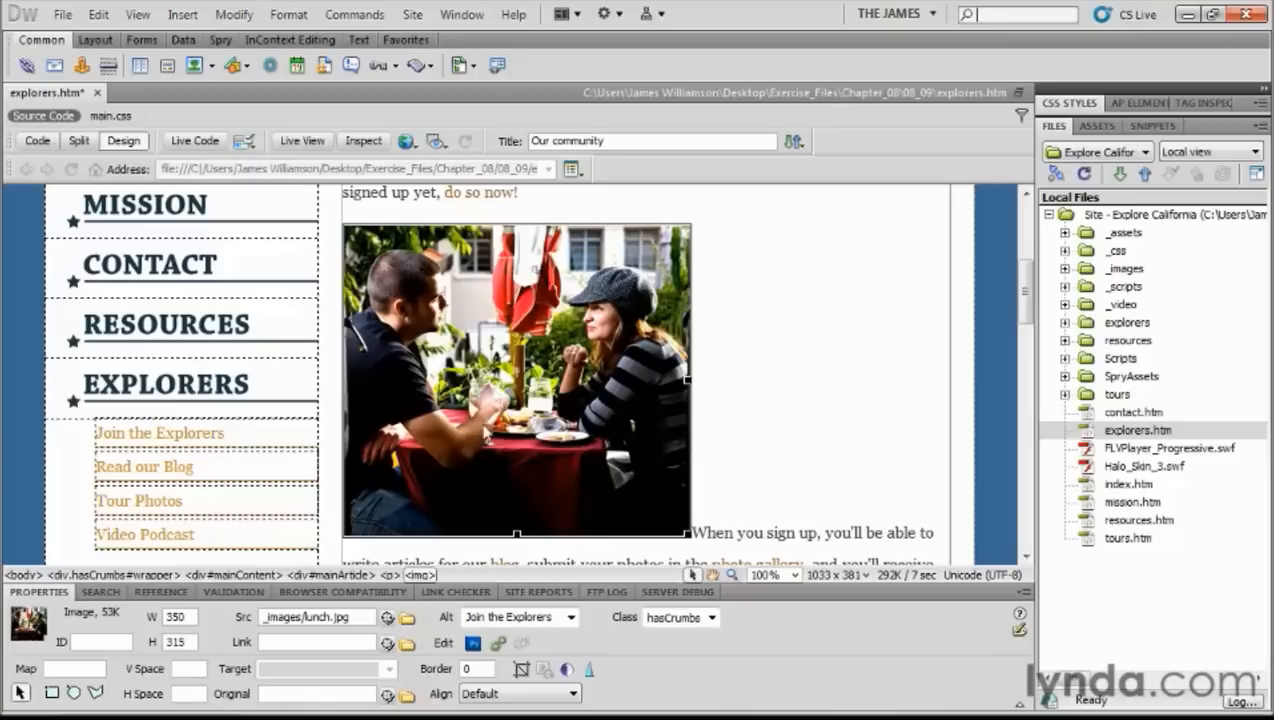
Step: Apply the articleImage class to the lunch photo, checking the layout with the photo deselected and reselected
left_click(713, 625)
scroll(770, 80, "up", 2)
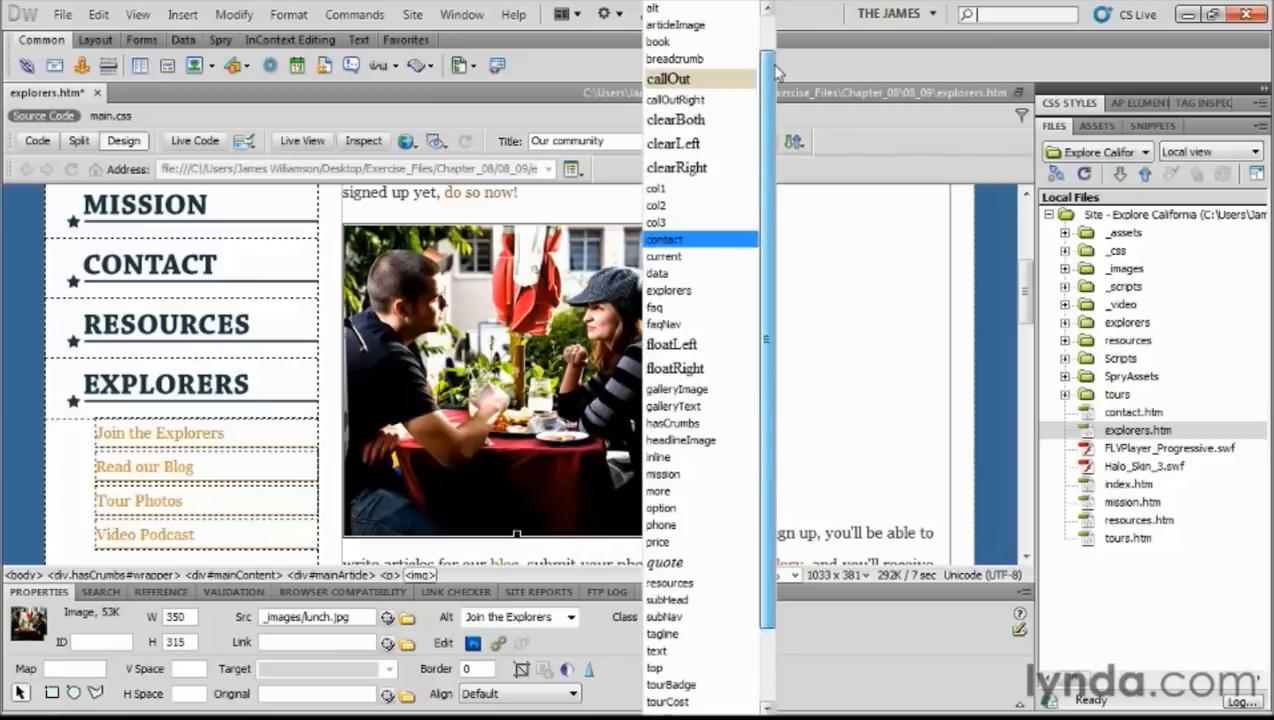
scroll(776, 72, "up", 2)
left_click(713, 58)
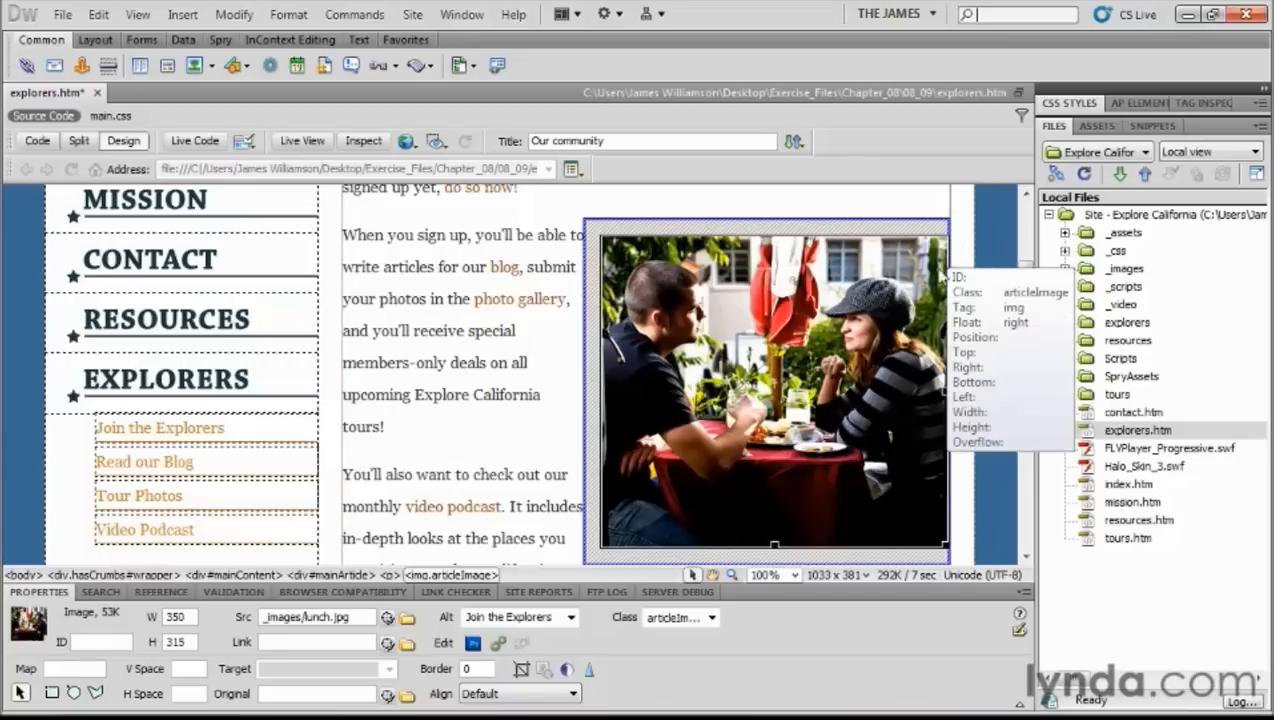
left_click(491, 372)
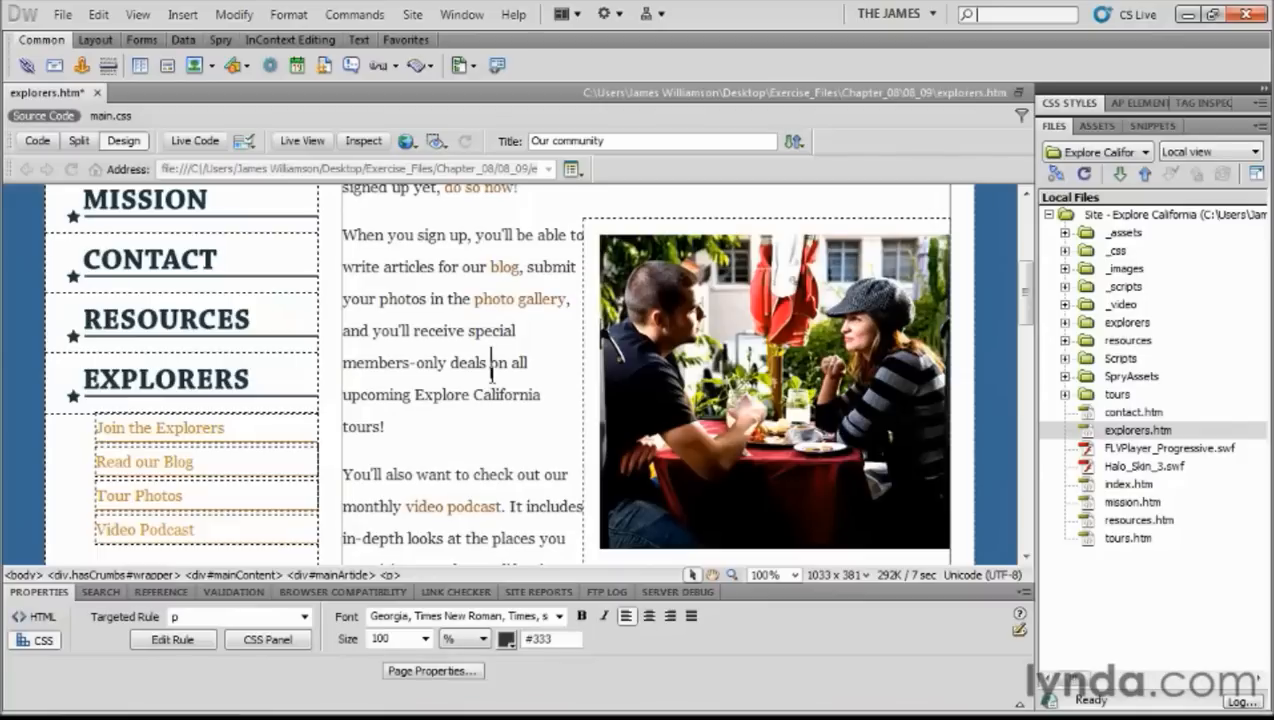
left_click(636, 345)
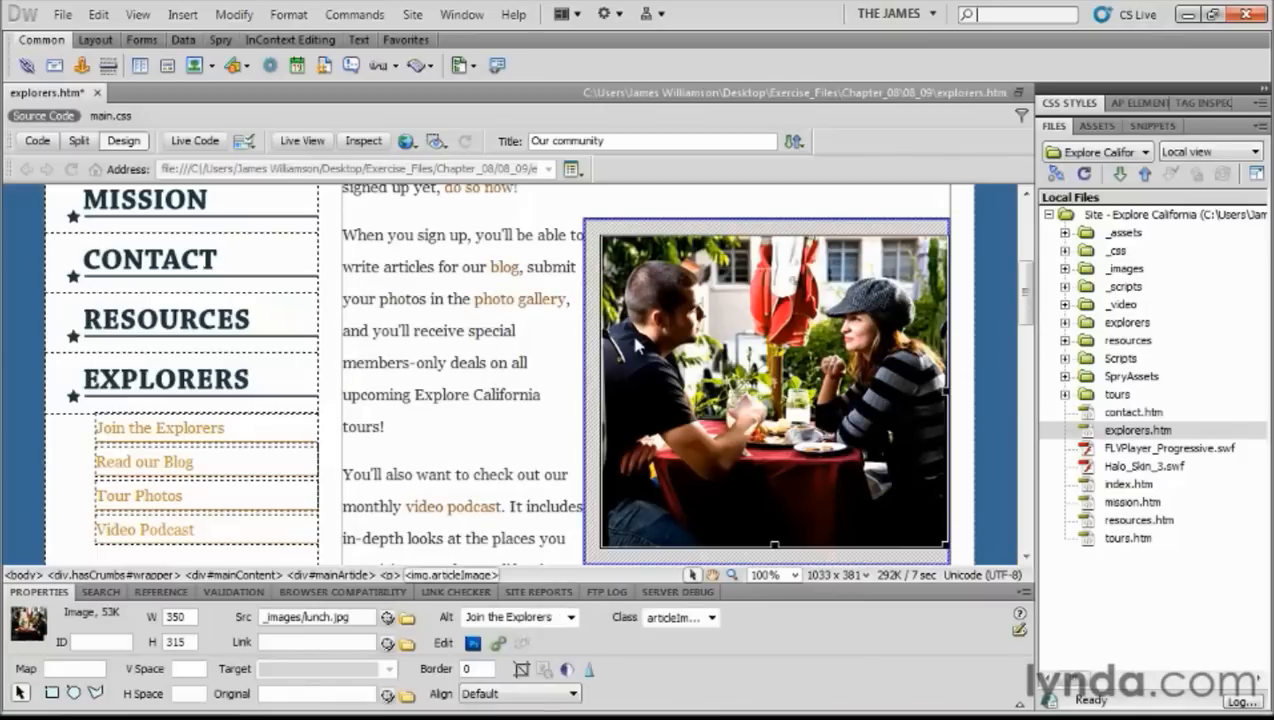
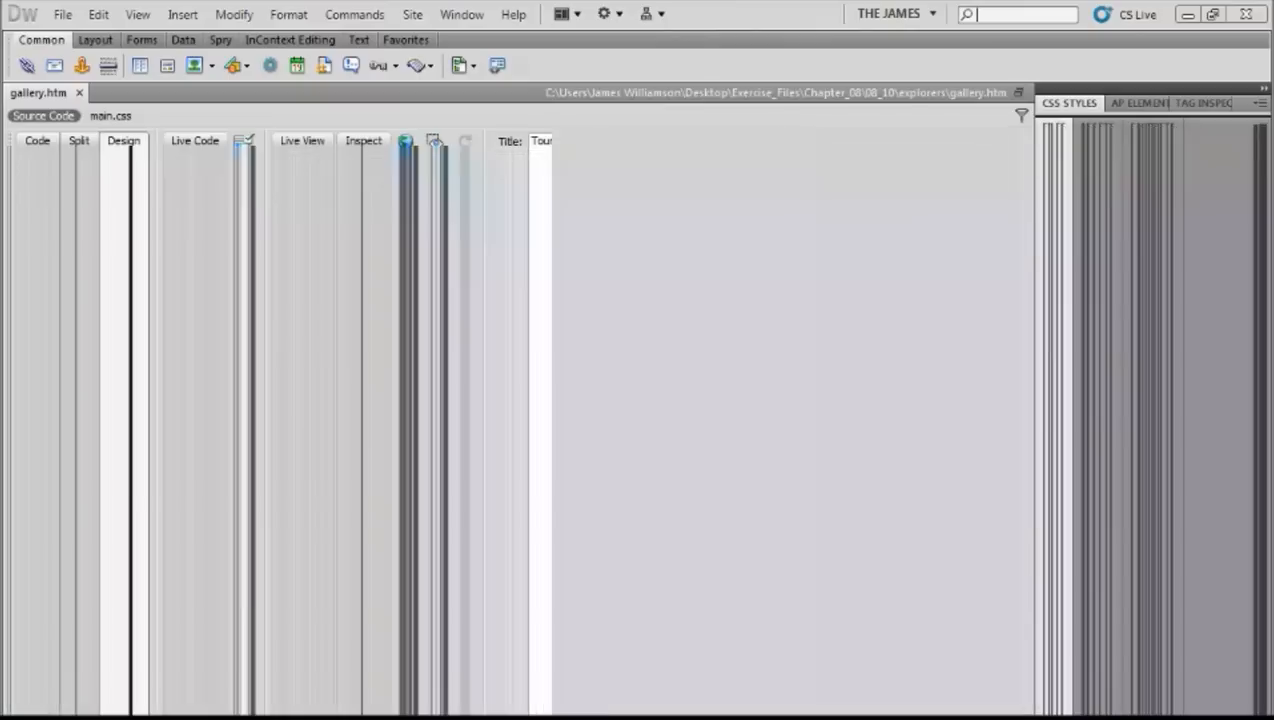
Step: Select the Golden Gate Bridge photo in gallery.htm and the .quote rule in the main.css rule list
left_click_drag(1029, 236, 1033, 285)
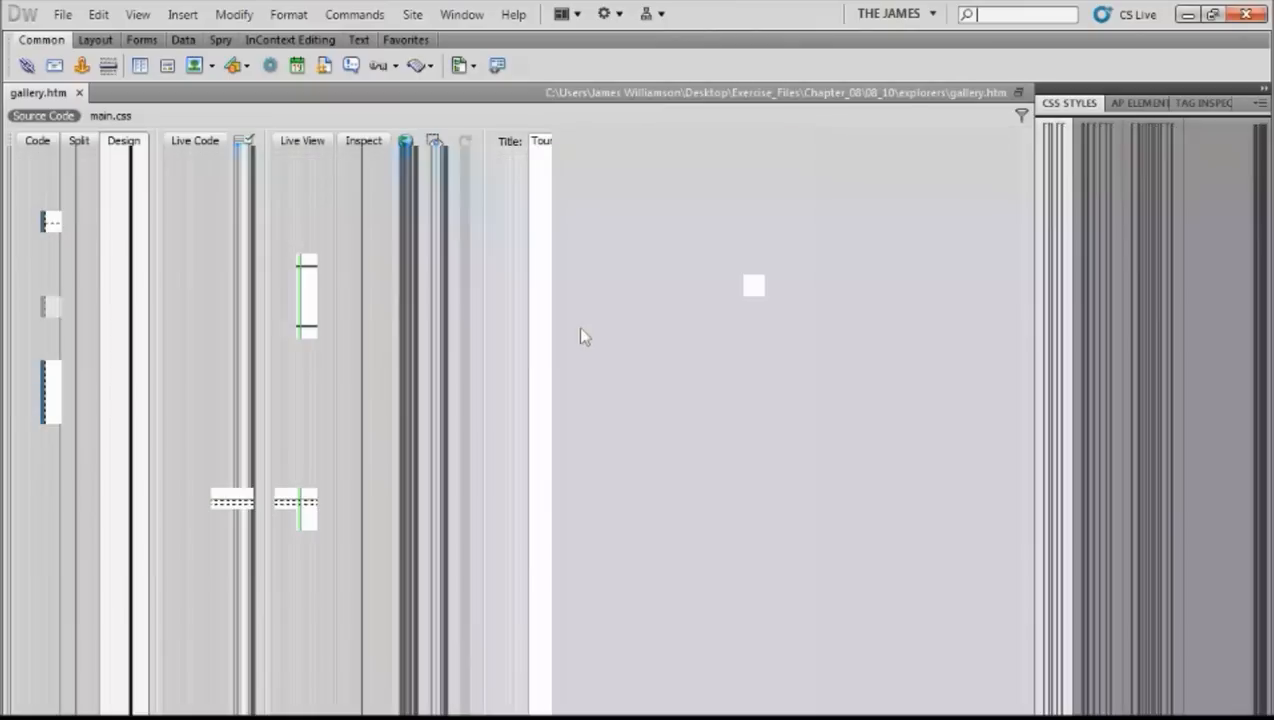
left_click(477, 352)
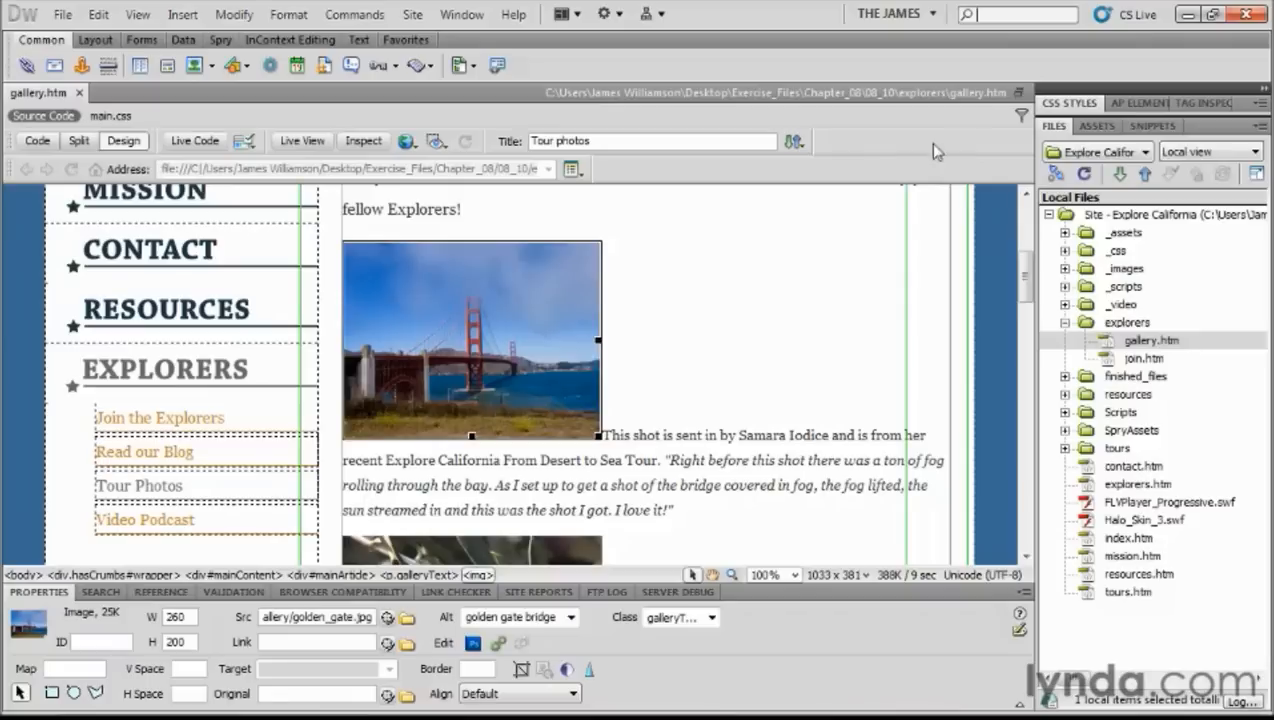
left_click(1068, 103)
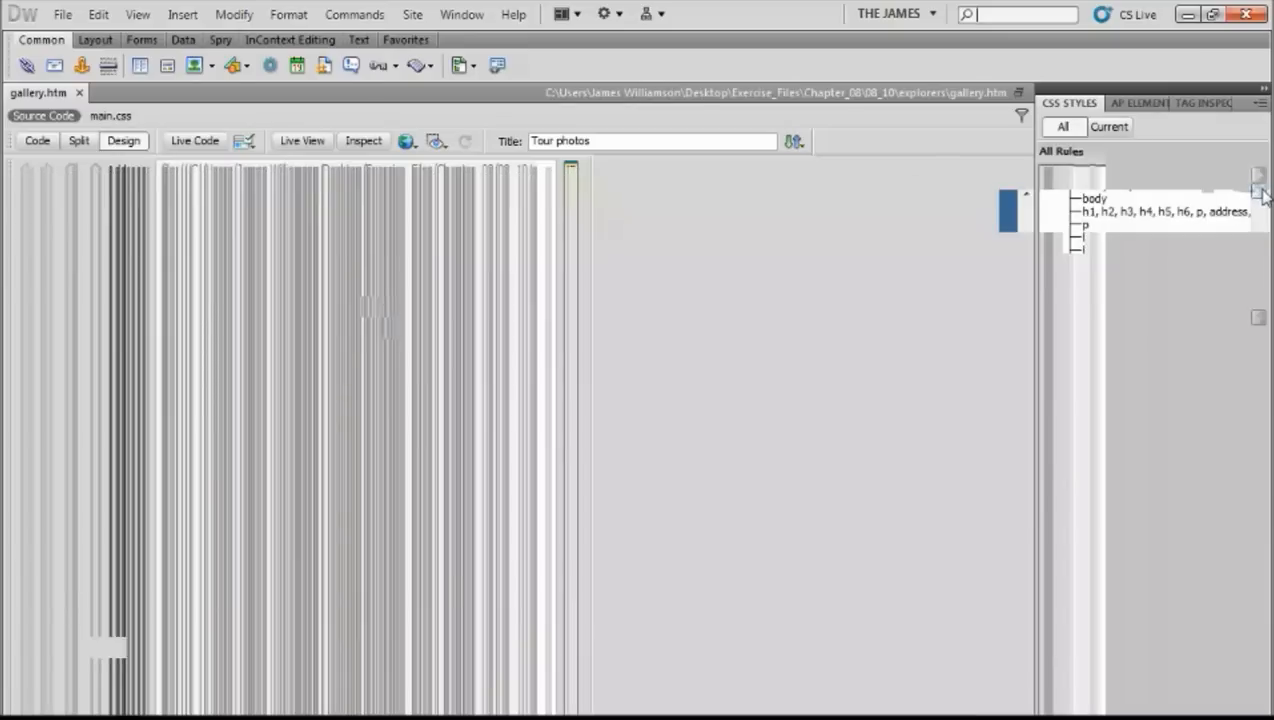
left_click_drag(1260, 190, 1264, 200)
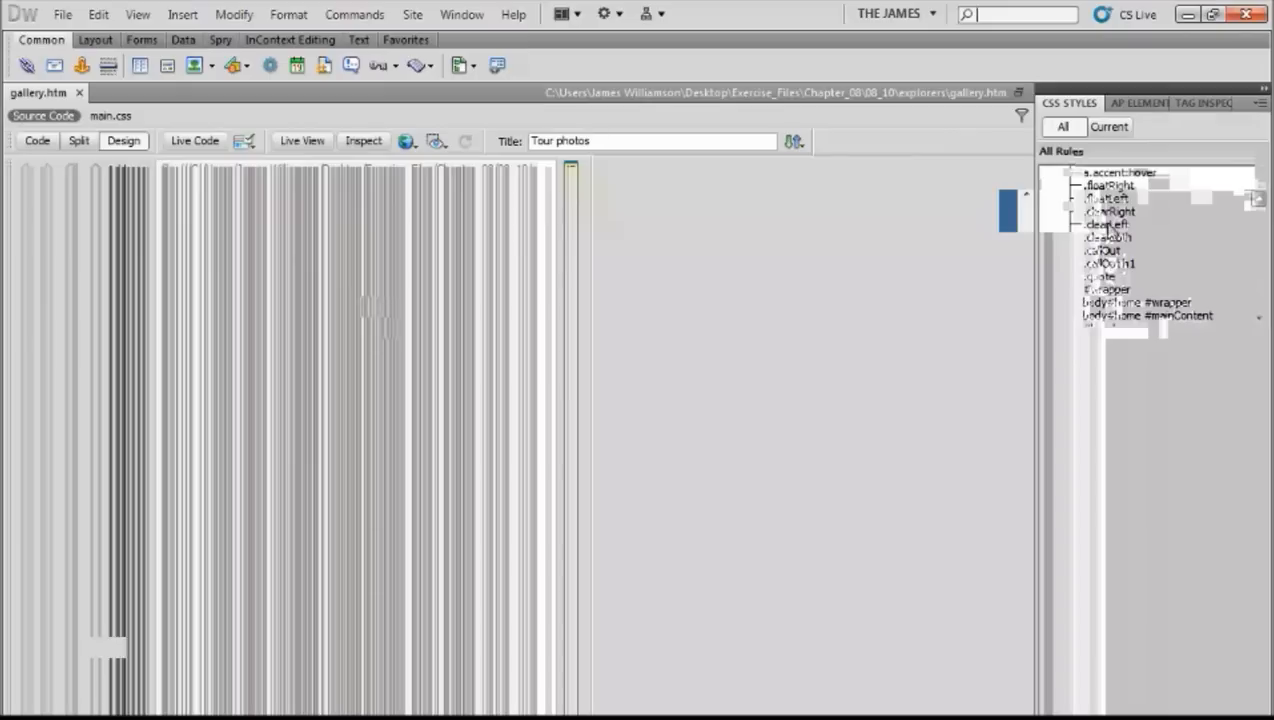
left_click(1101, 277)
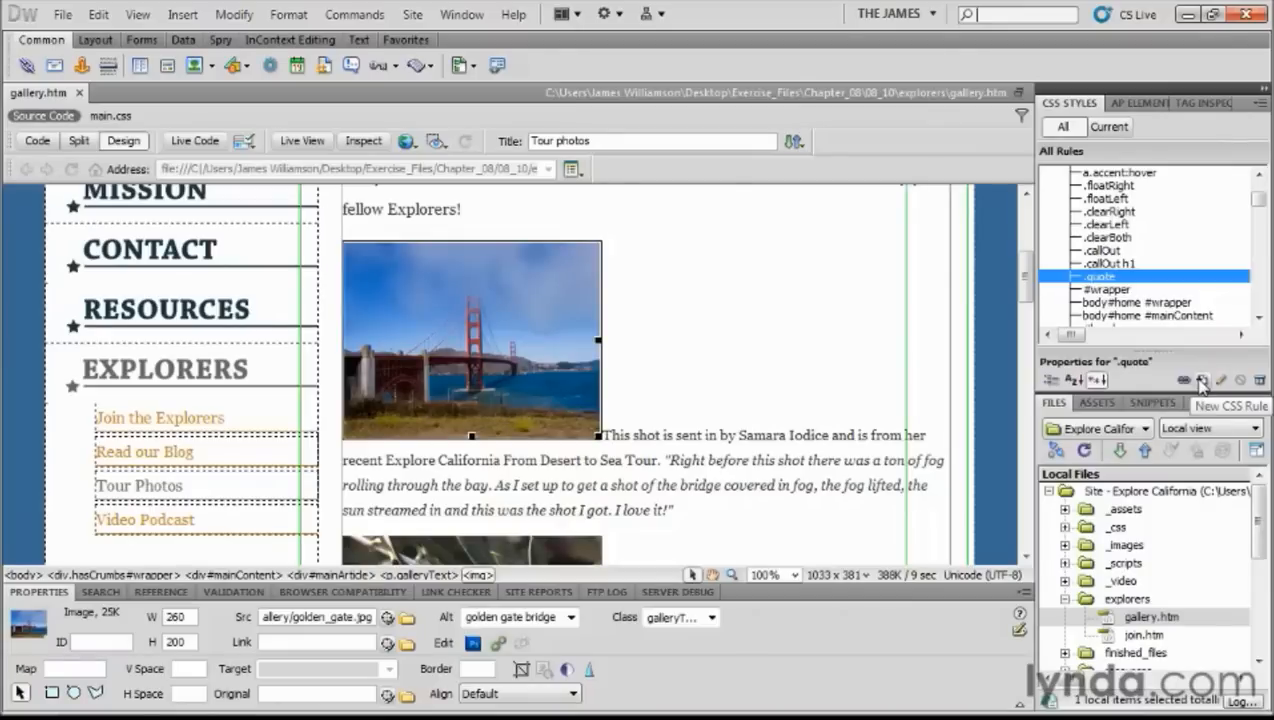
Step: Create a new class rule named .galleryImage in main.css
left_click(1202, 381)
left_click(488, 231)
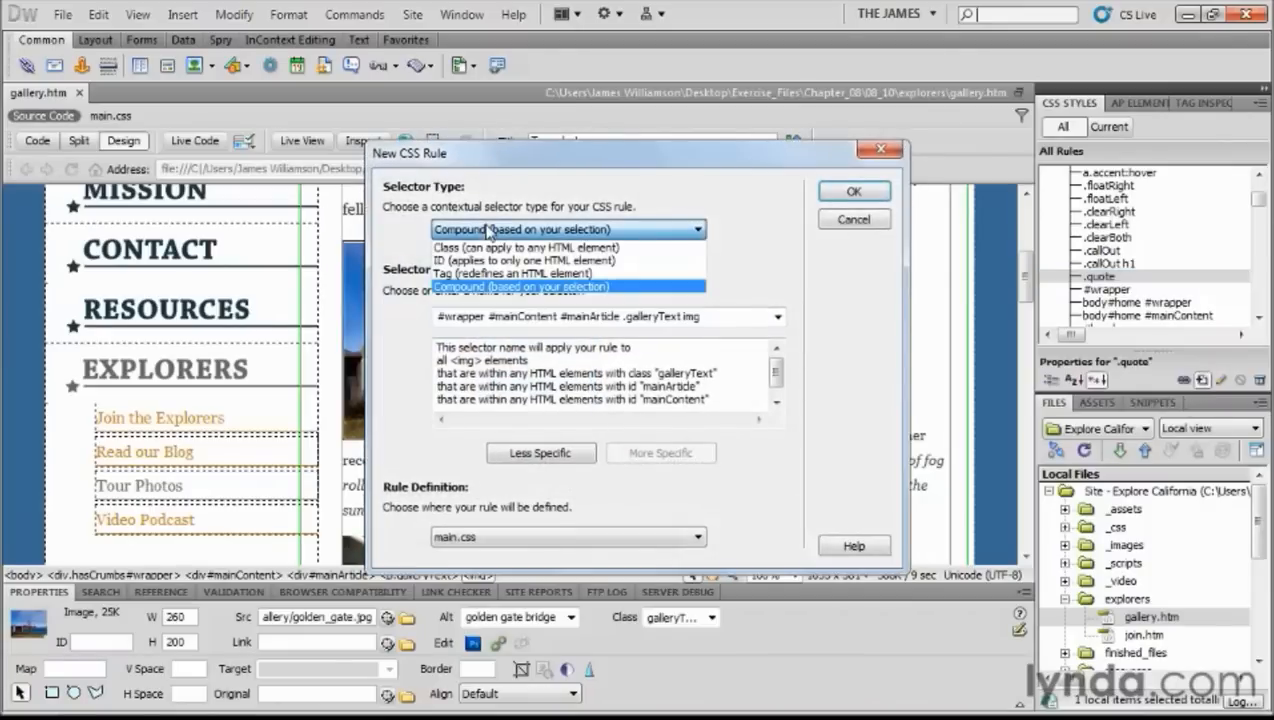
left_click(488, 258)
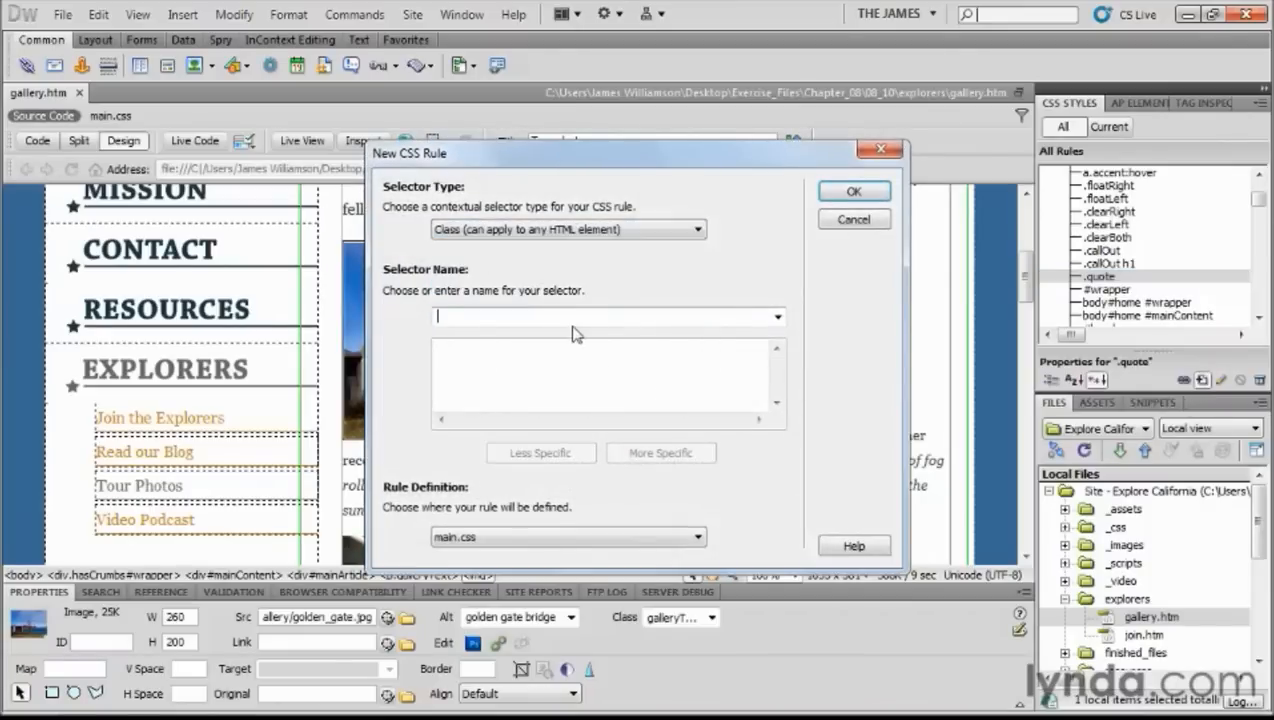
type(".galleryImage")
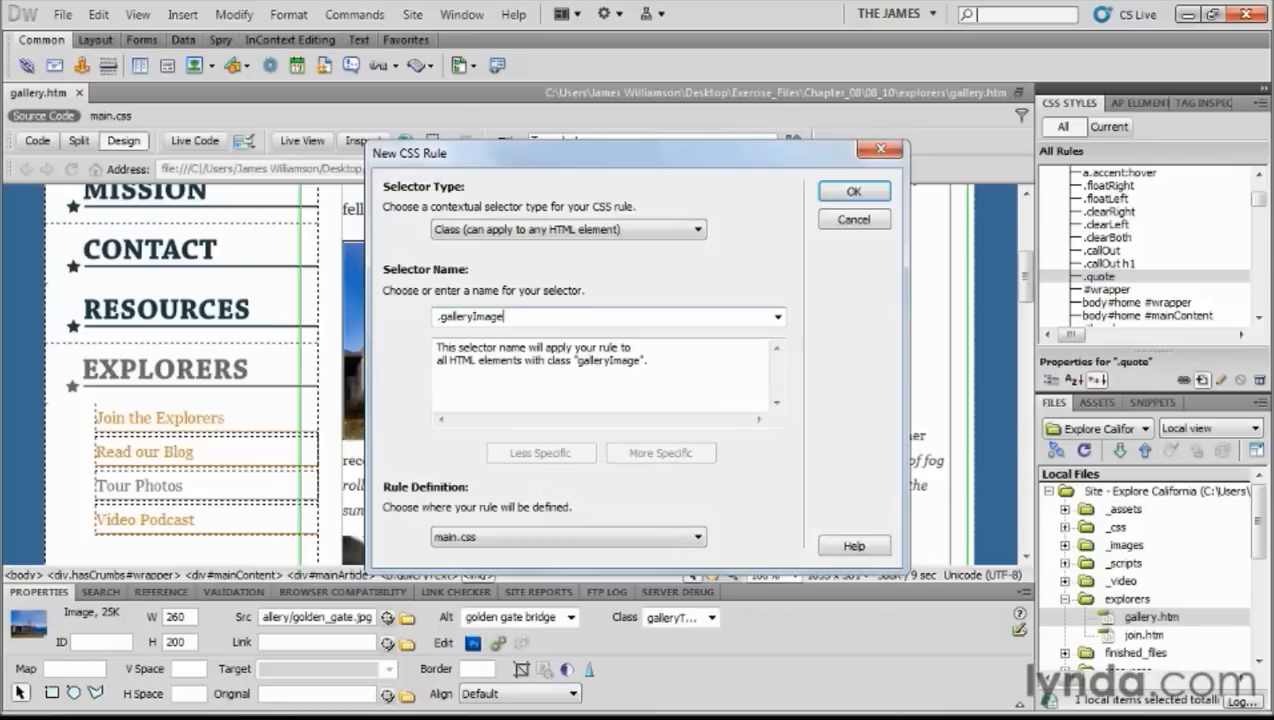
left_click(437, 316)
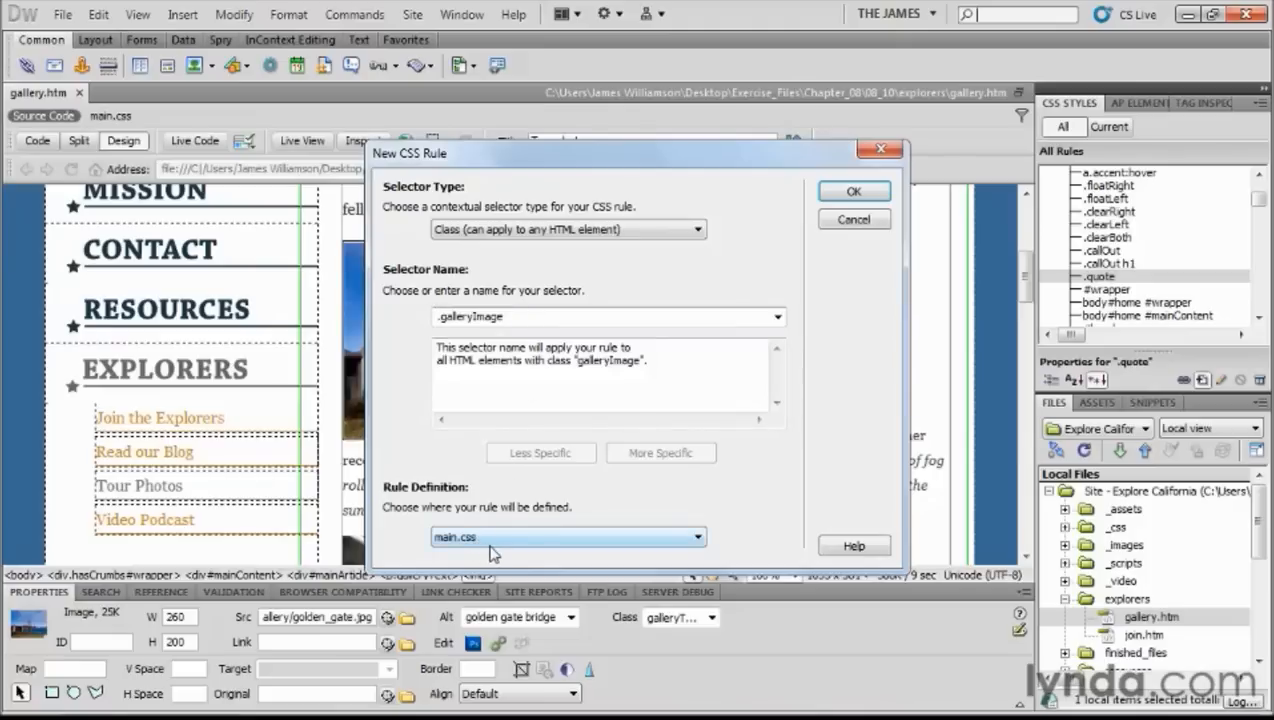
left_click(853, 192)
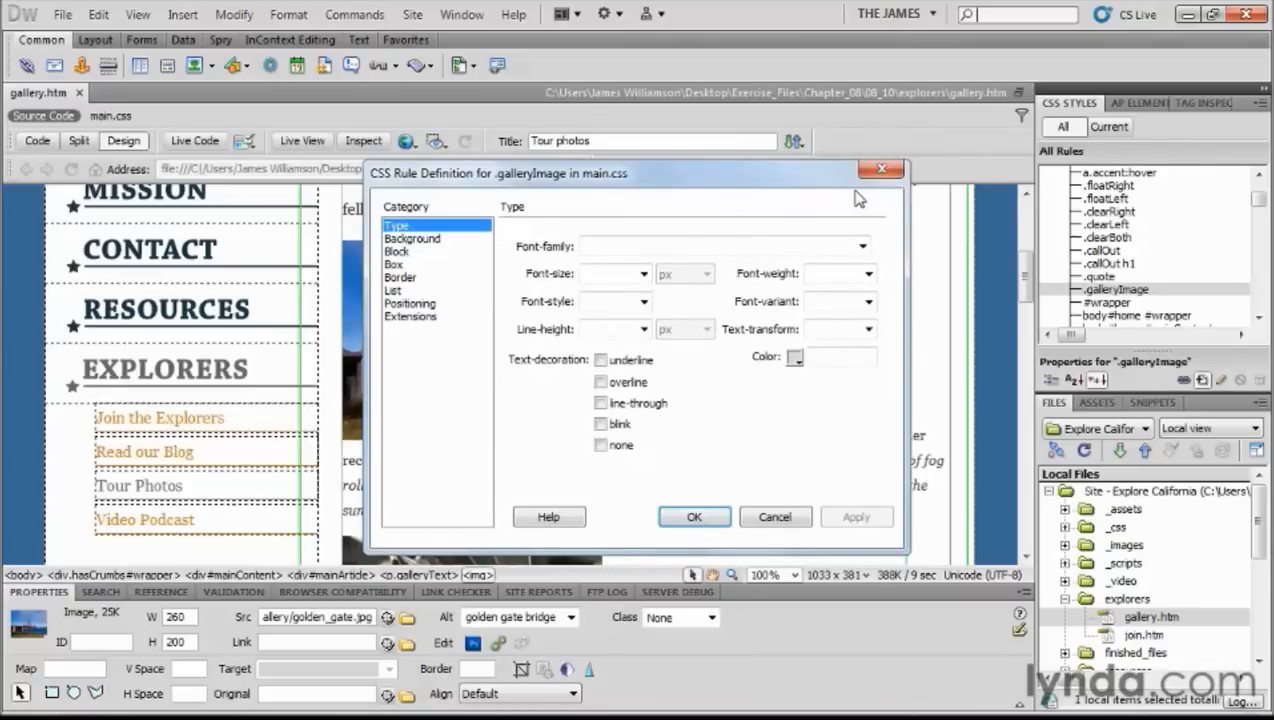
Step: Set both Float and Clear to left for the .galleryImage rule
left_click(404, 265)
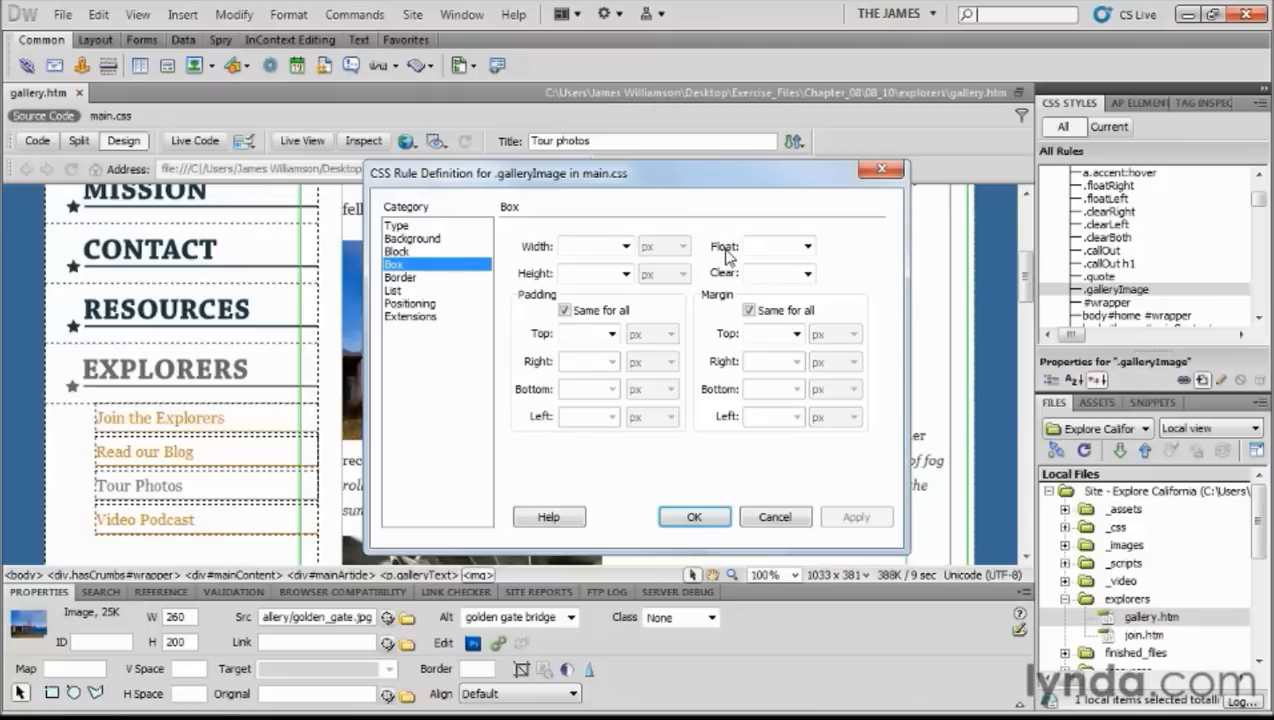
left_click(808, 247)
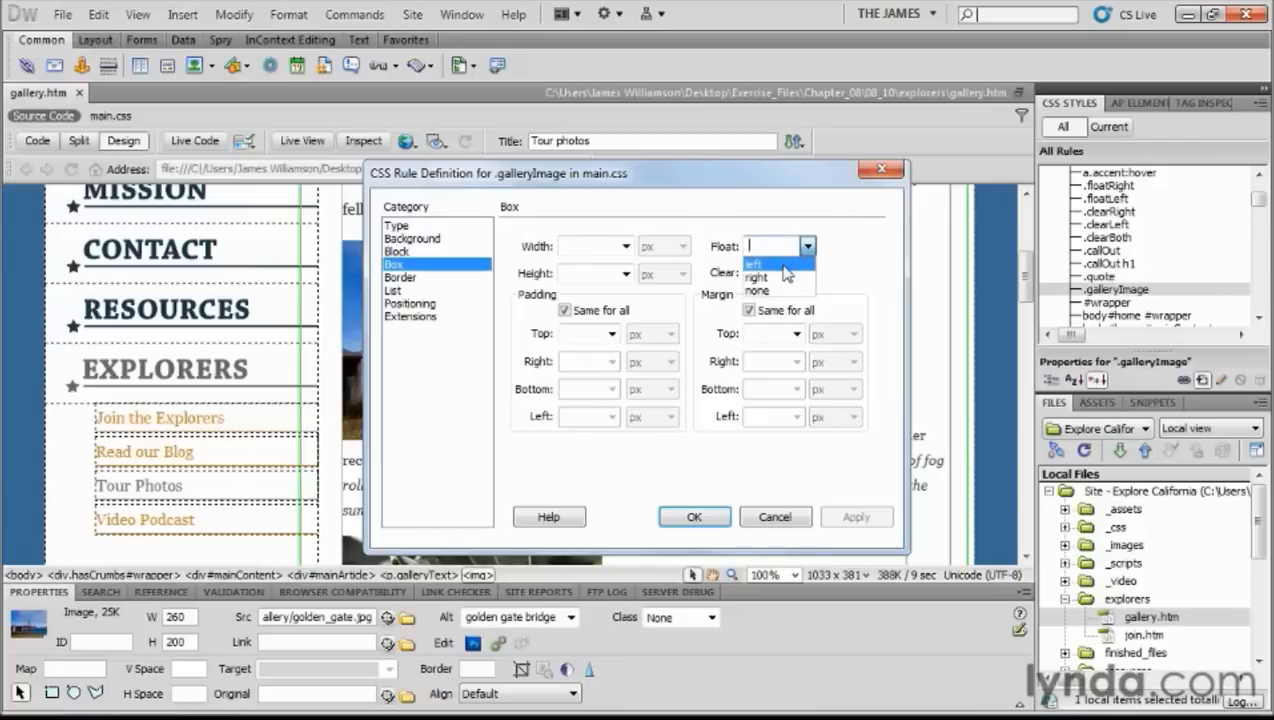
left_click(785, 265)
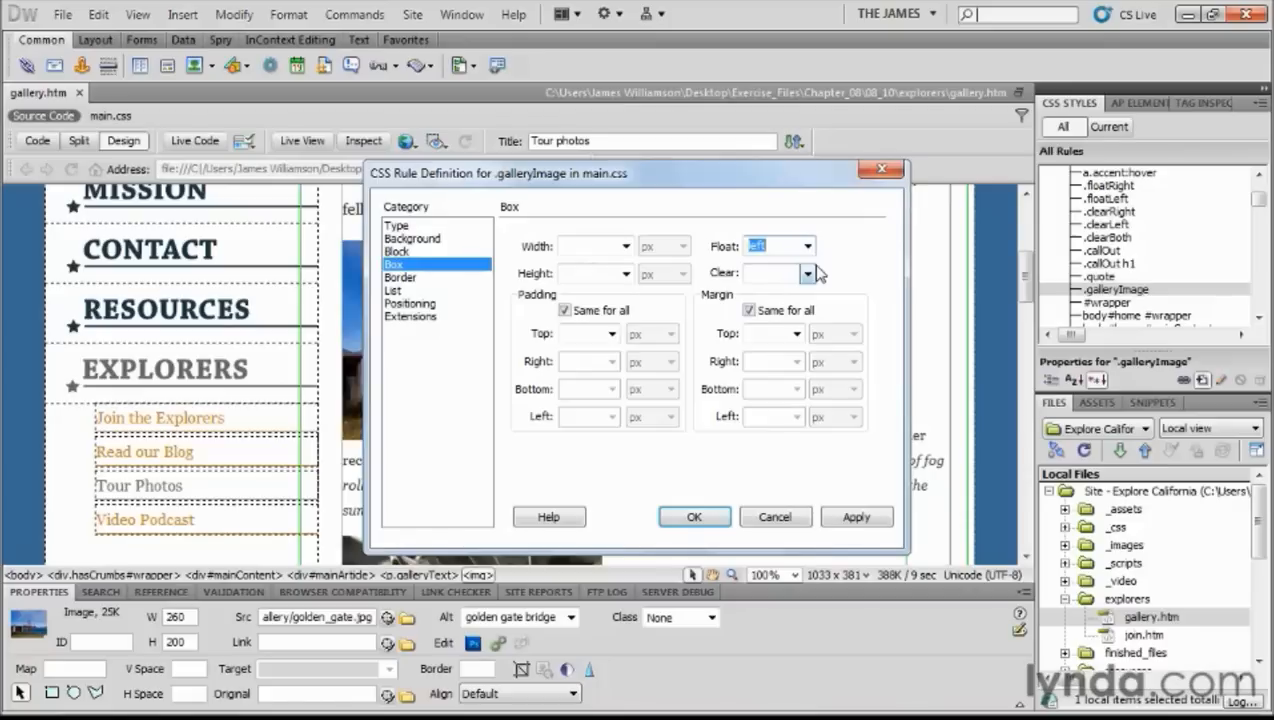
left_click(808, 273)
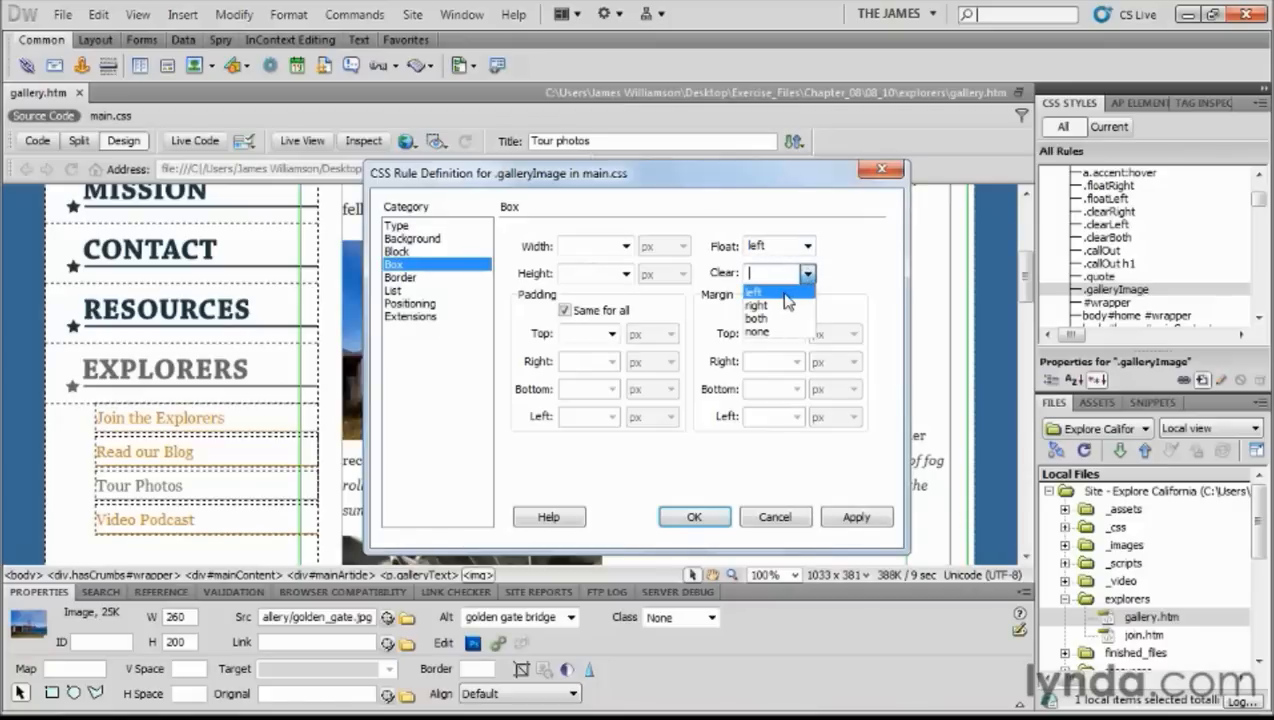
left_click(780, 292)
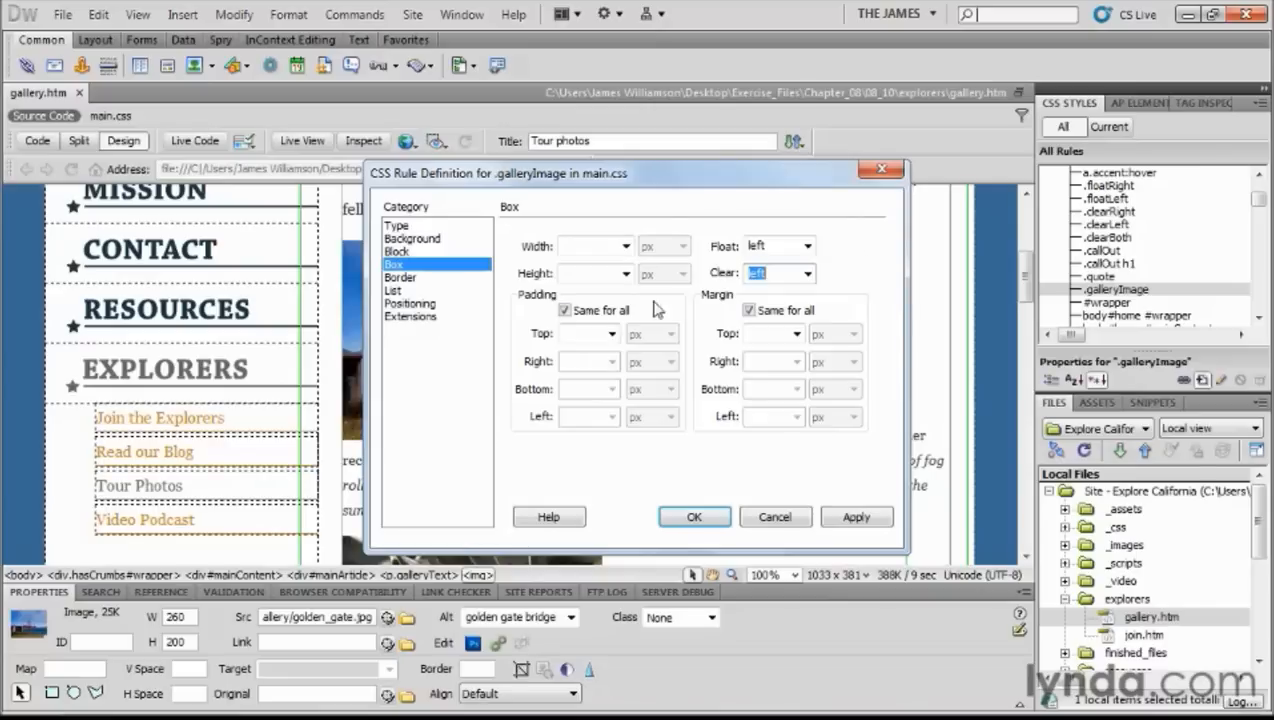
Step: Give .galleryImage 5 px of padding on all sides and a margin of 1 em on the right side only
left_click(576, 333)
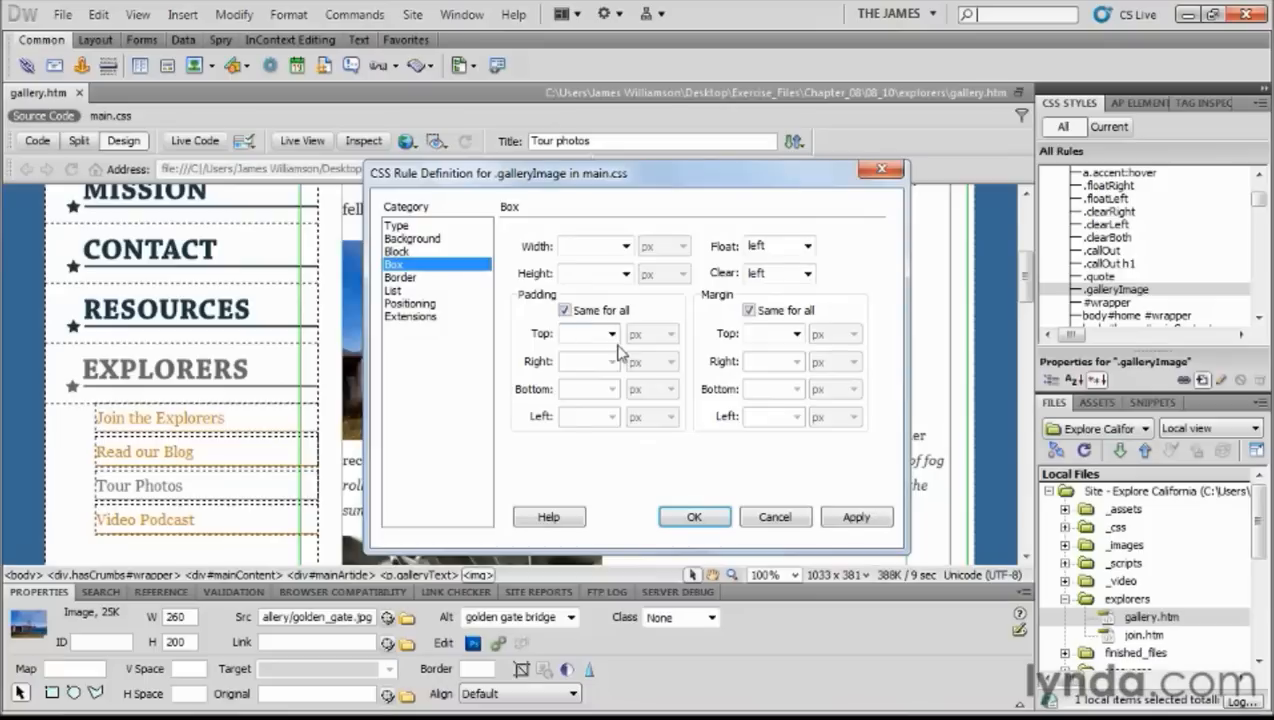
type("5")
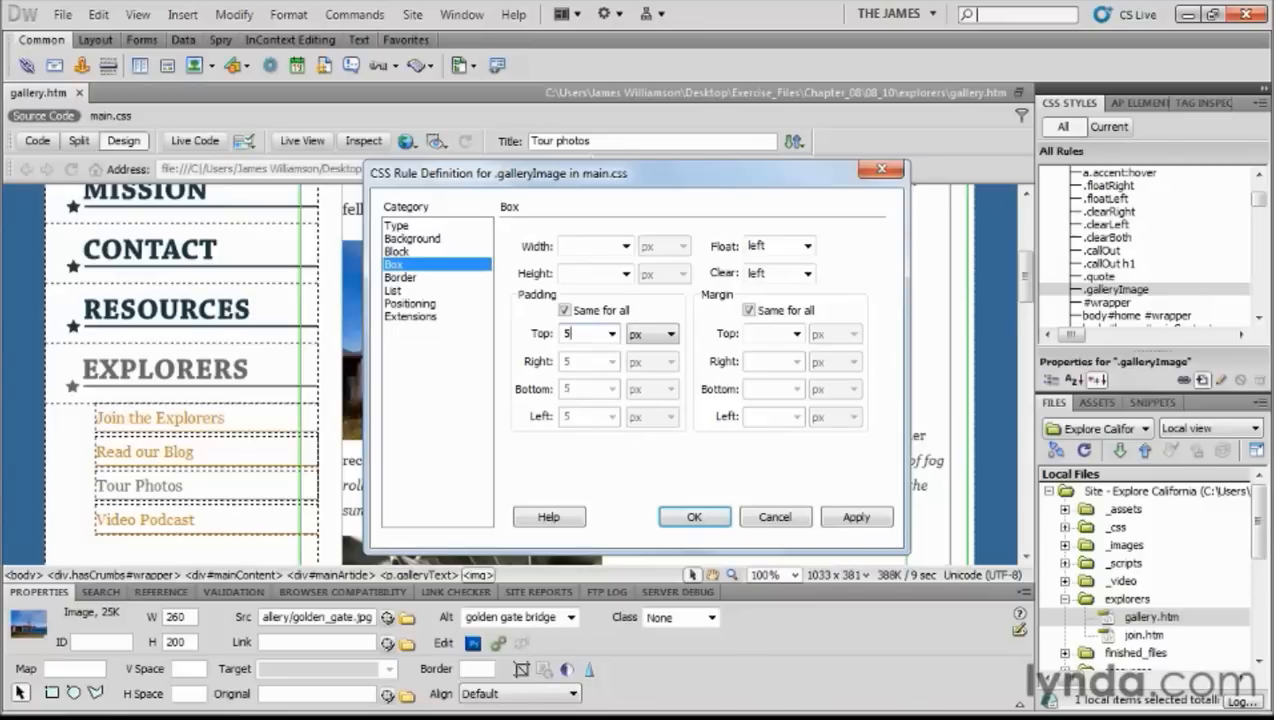
left_click(749, 311)
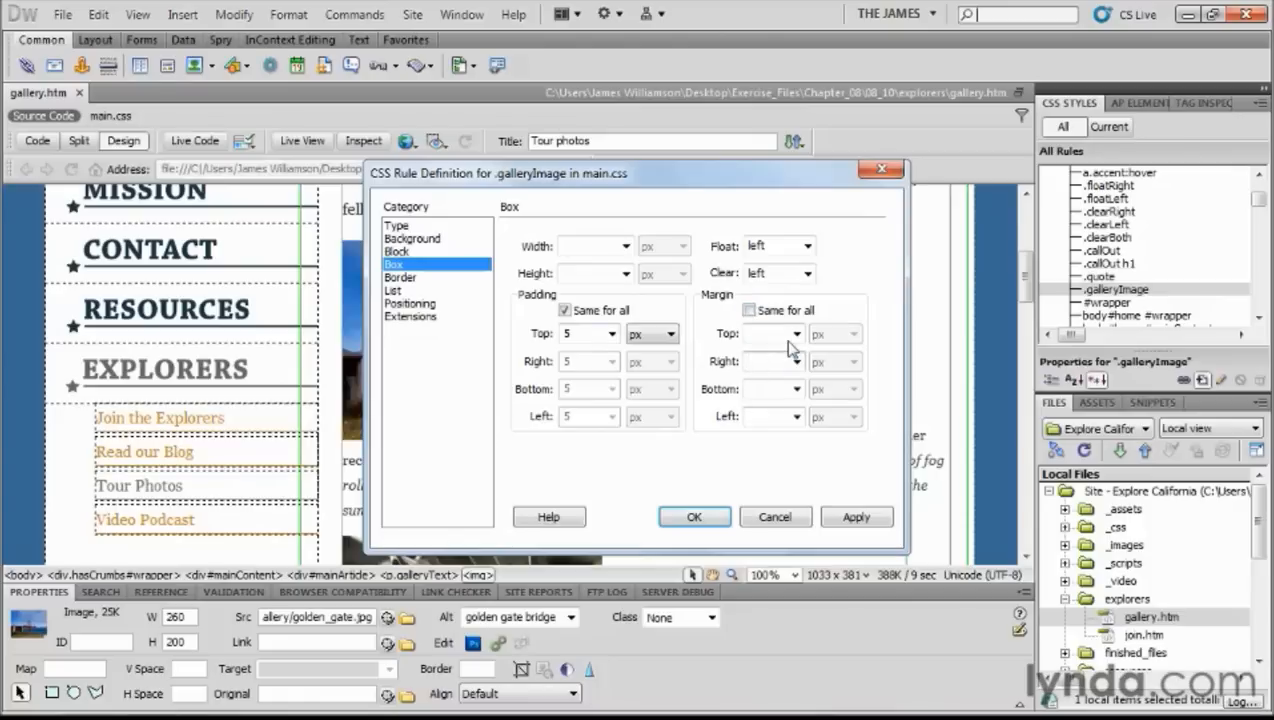
left_click(768, 361)
type("1em")
key("Tab")
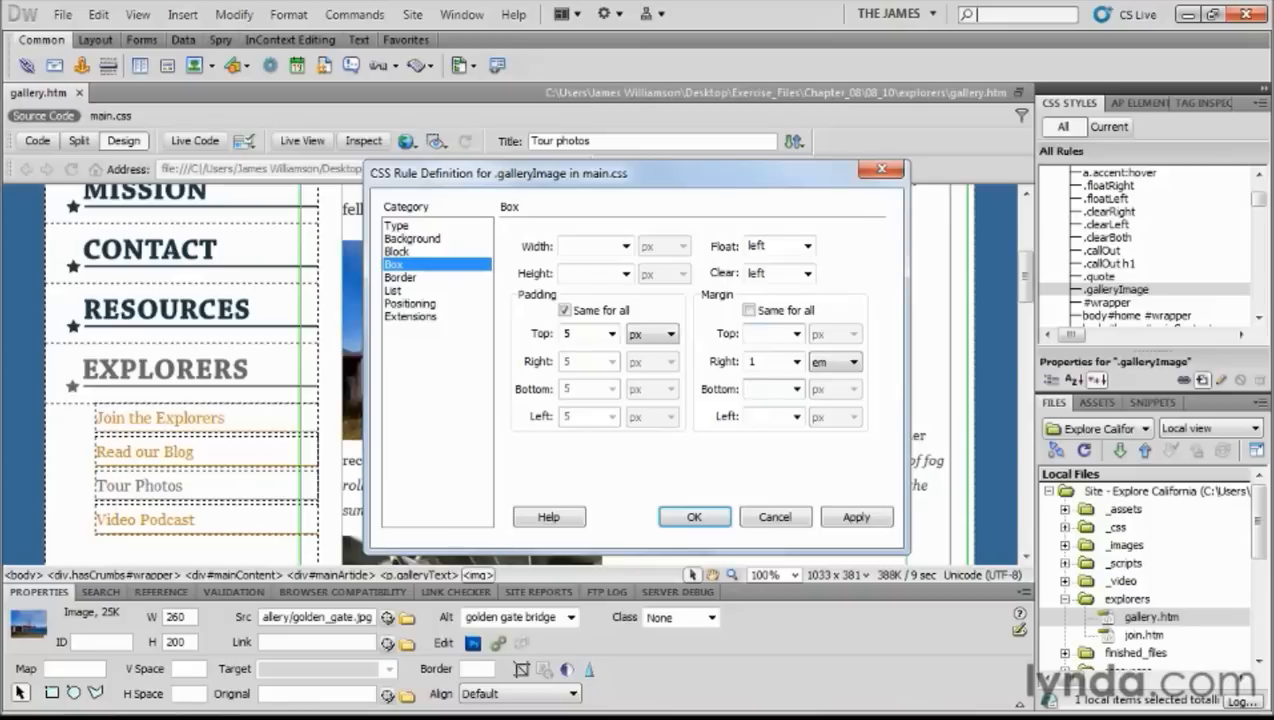
Step: Allow separate border style, width and color values for each side of .galleryImage
left_click(418, 279)
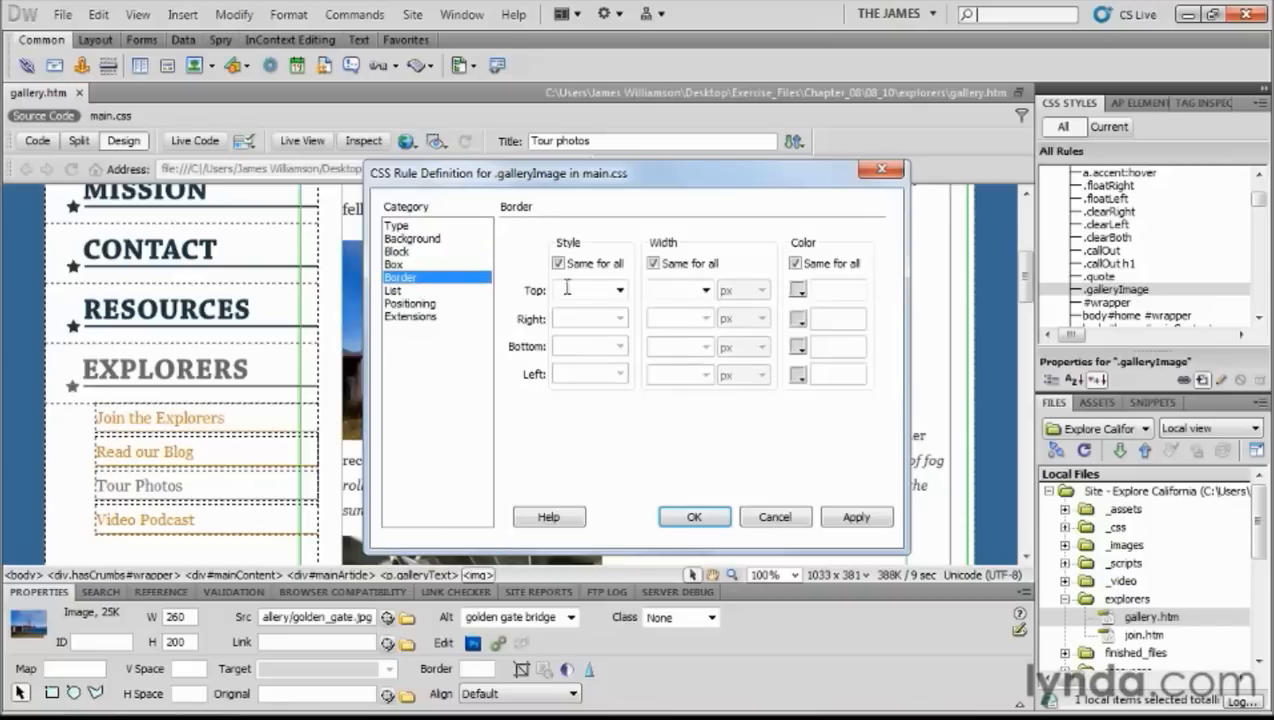
left_click(620, 290)
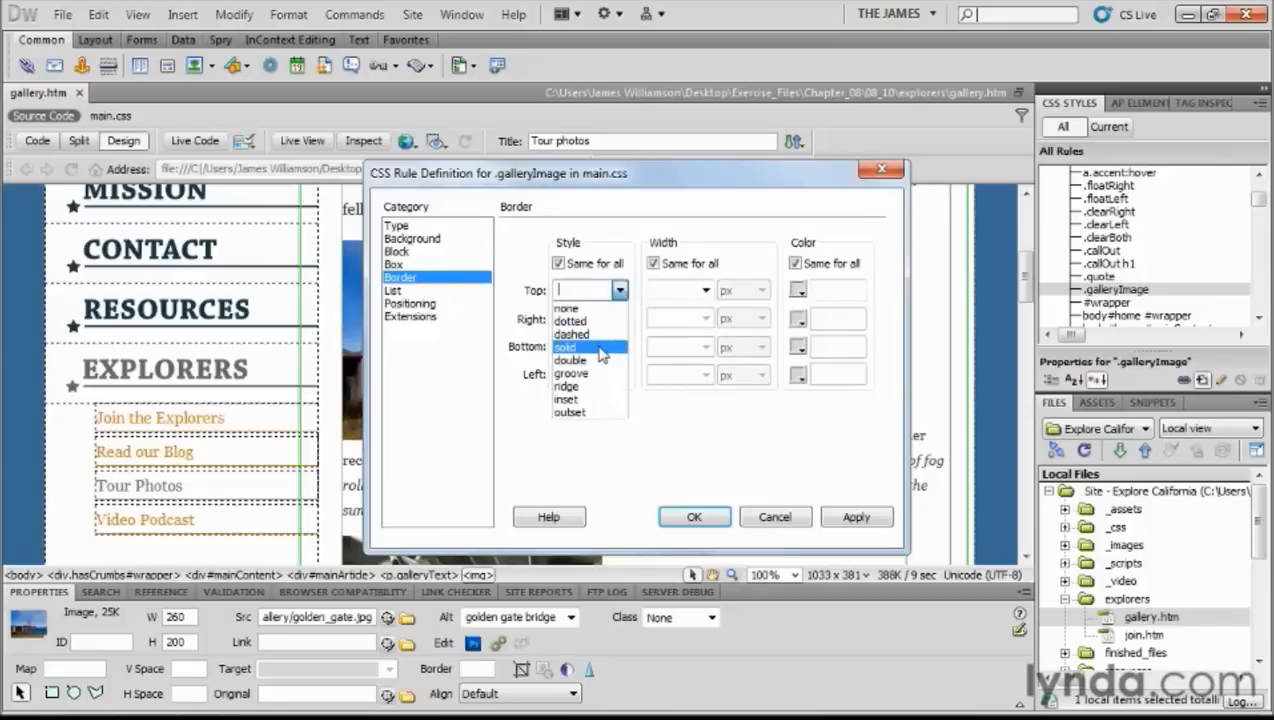
left_click(613, 261)
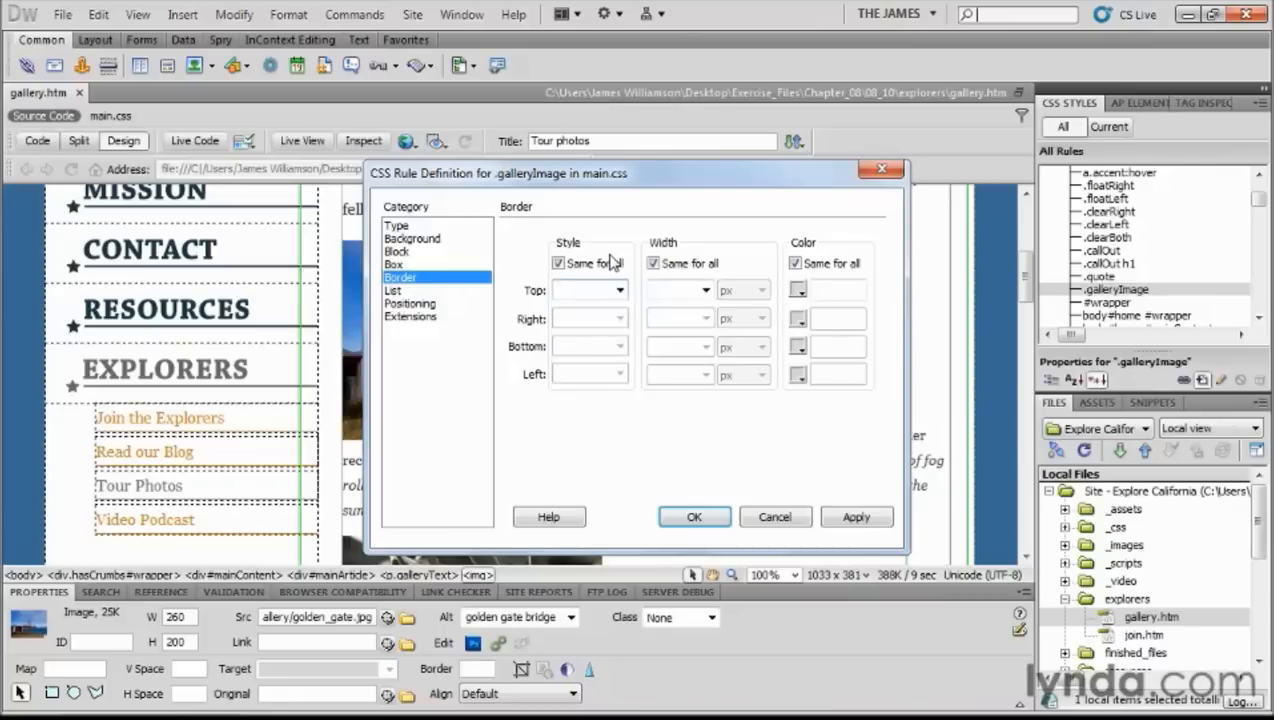
left_click(558, 263)
left_click(653, 263)
left_click(795, 263)
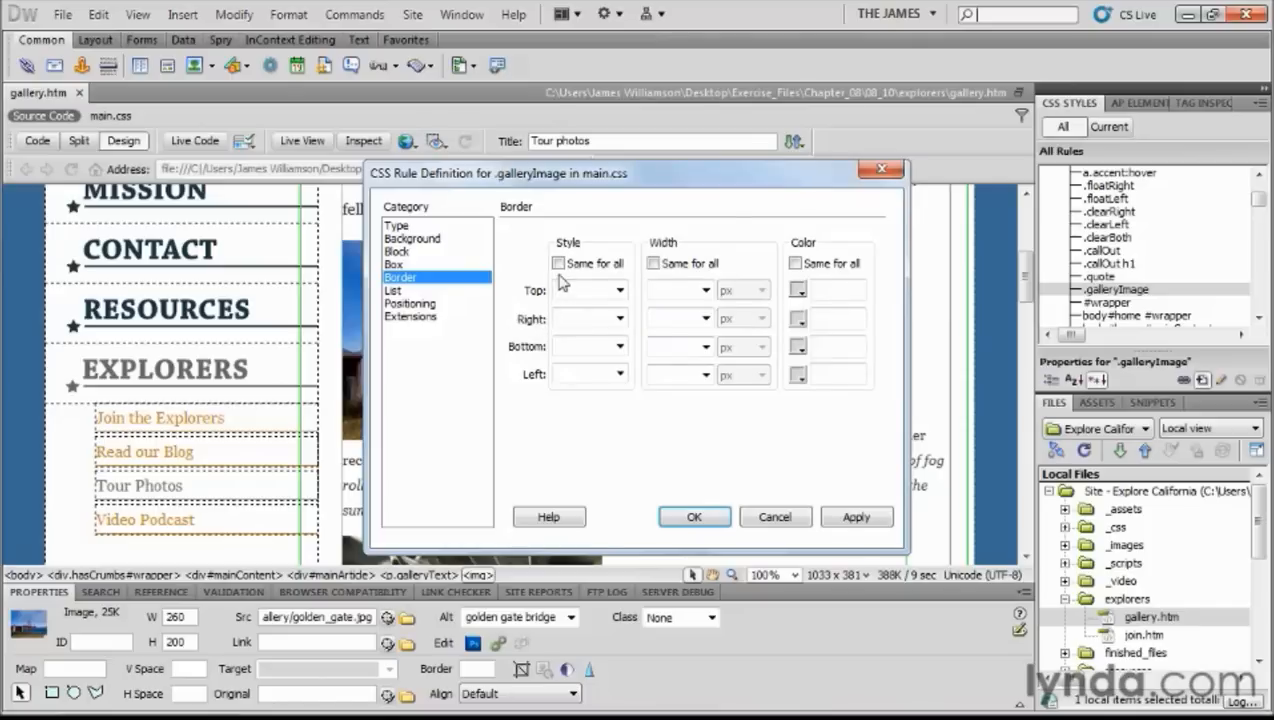
Step: Define the top border of .galleryImage as solid, 1 px, color #CCC
left_click(620, 290)
left_click(580, 340)
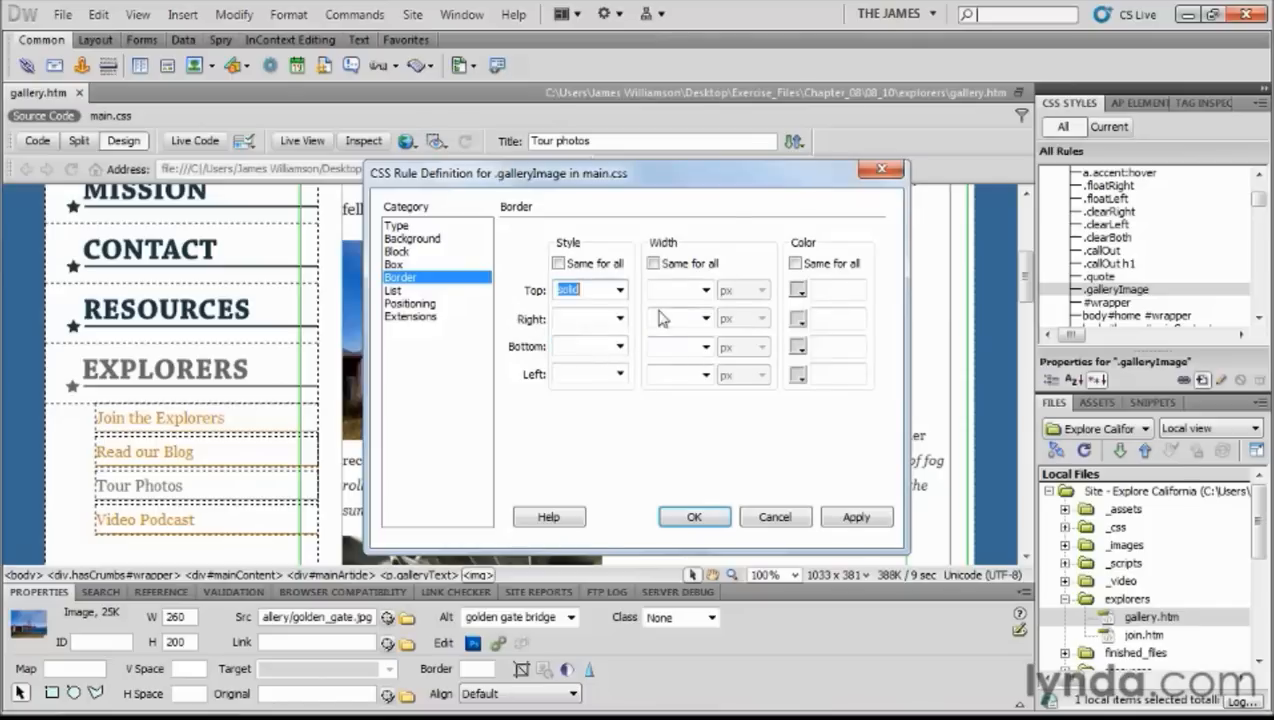
left_click(668, 291)
type("1")
left_click(826, 288)
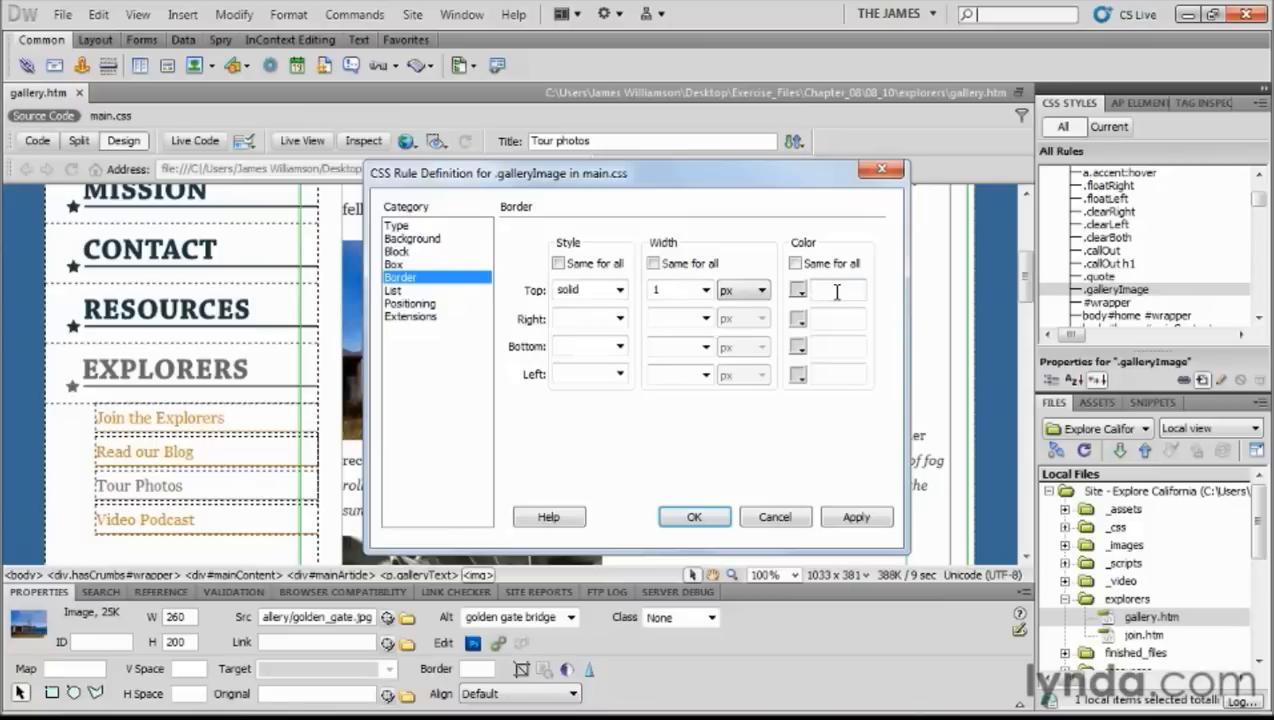
type("#CCC")
key("Tab")
Step: Define the right border of .galleryImage as solid, 1 px, color #999
left_click(571, 322)
left_click(620, 318)
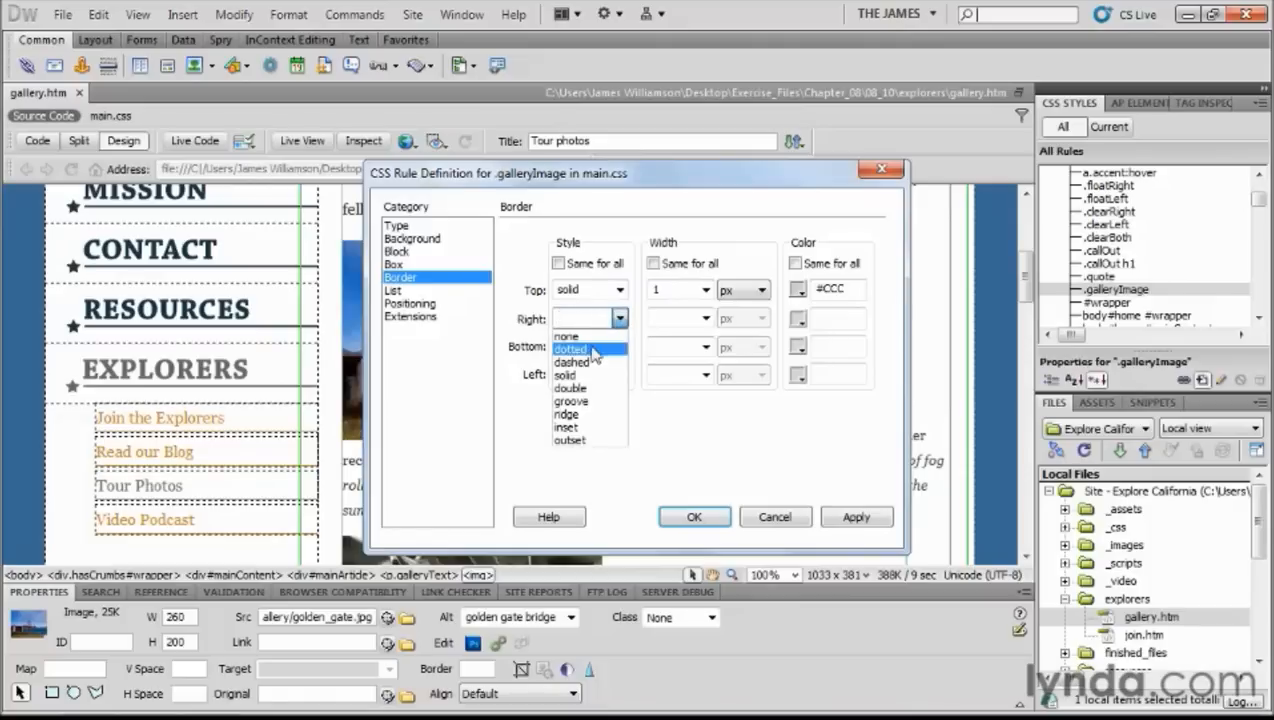
left_click(590, 374)
left_click(669, 322)
type("1")
left_click(826, 318)
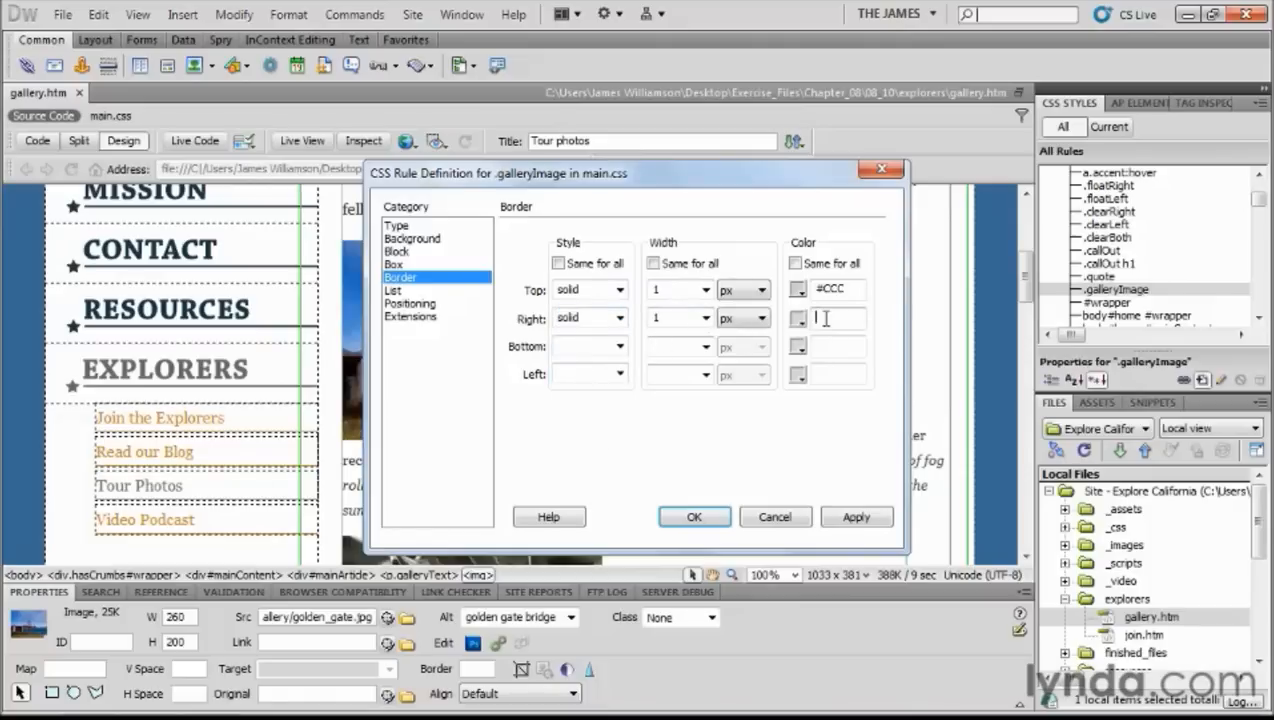
type("#999")
key("Tab")
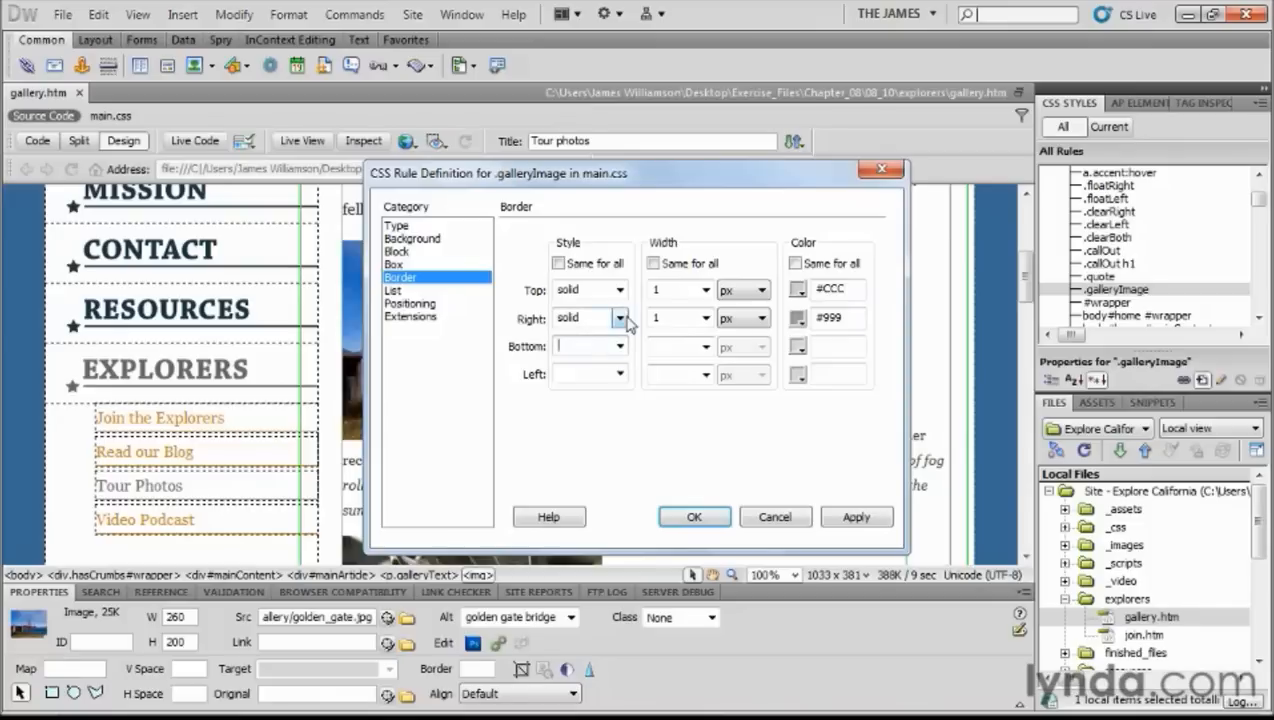
Step: Define the bottom border of .galleryImage as solid, 1 px, color #999
left_click(620, 346)
left_click(575, 404)
left_click(657, 372)
left_click(667, 346)
type("1")
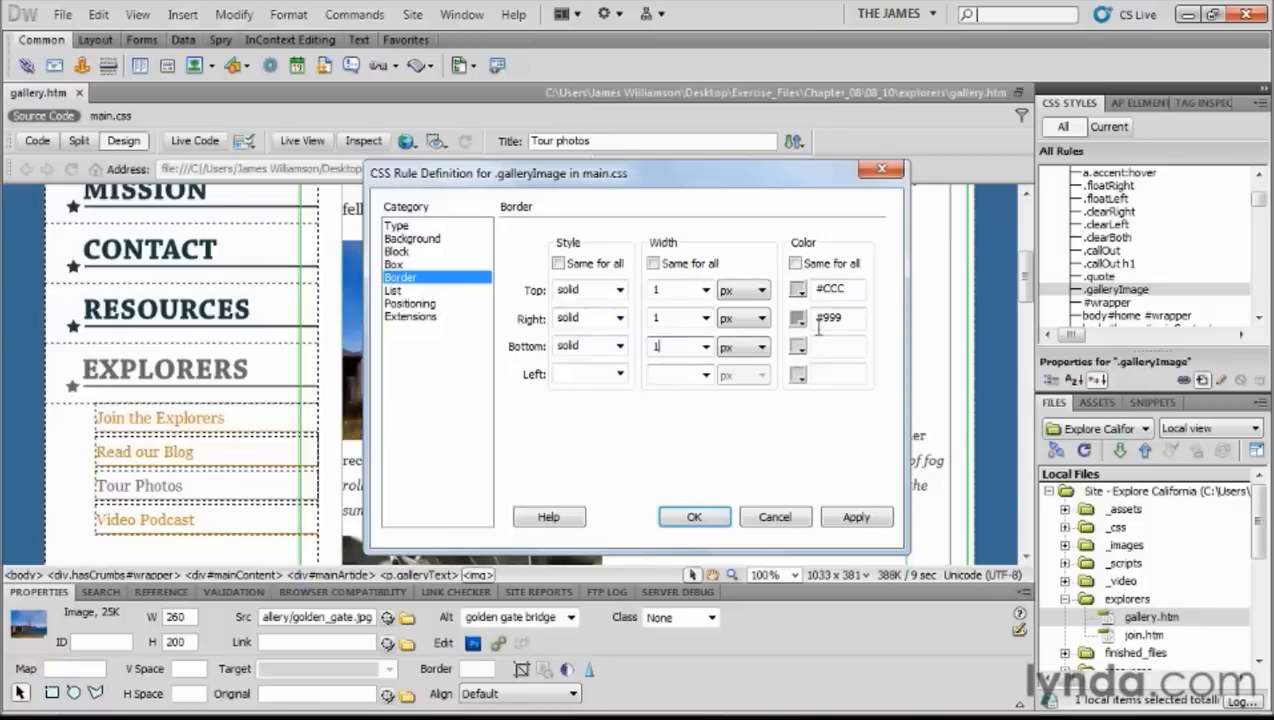
left_click(797, 347)
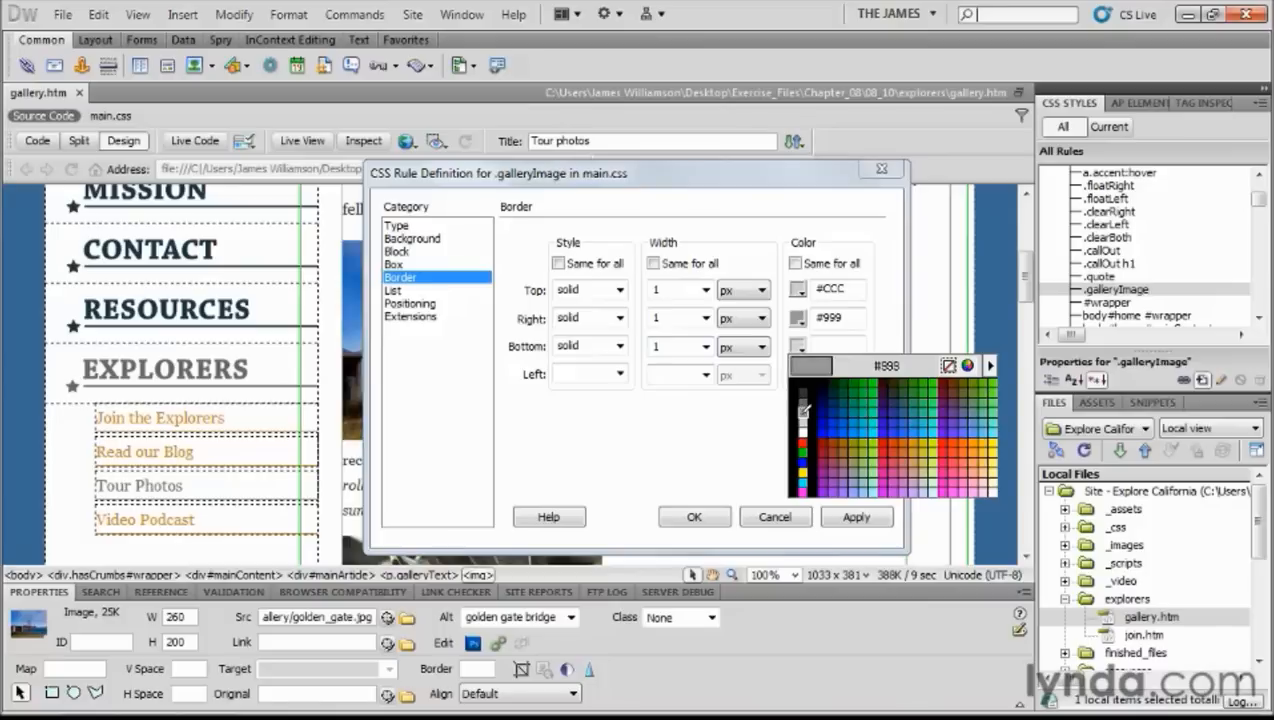
left_click(802, 412)
Step: Define the left border of .galleryImage as solid, 1 px, color #CCC, and confirm the rule definition
left_click(590, 373)
type("solid")
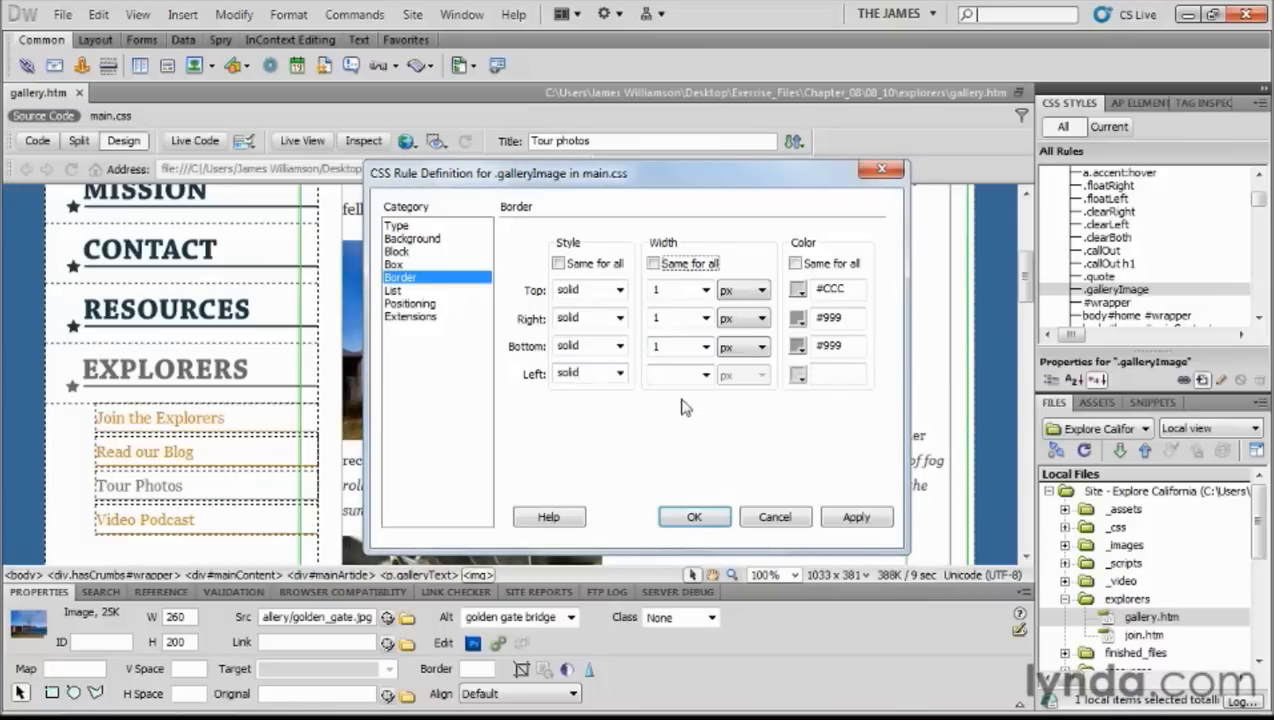
left_click(705, 374)
type("1")
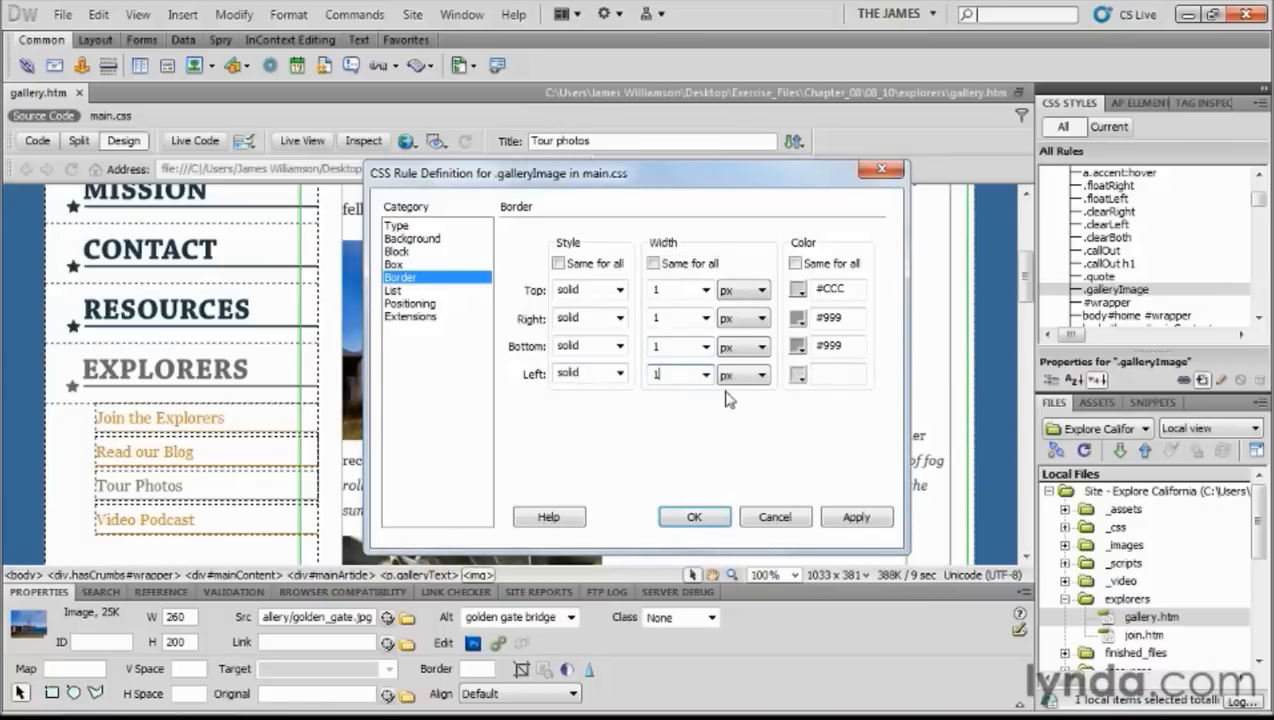
left_click(800, 374)
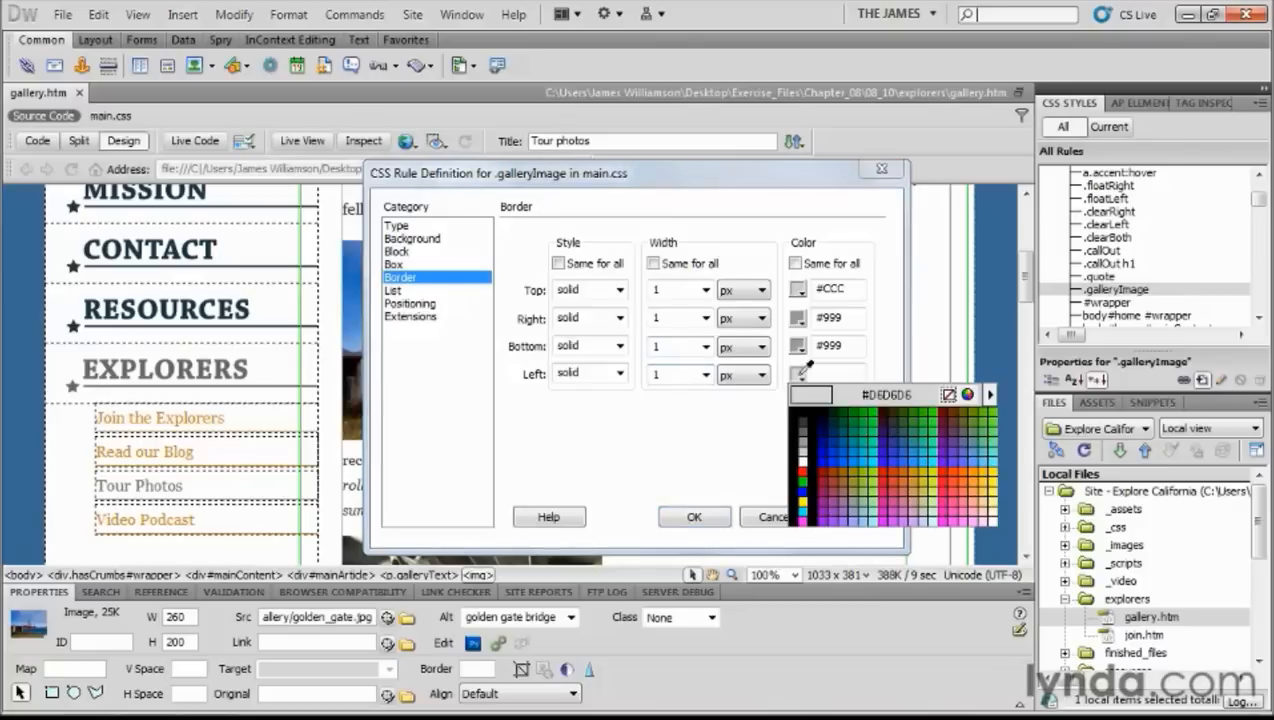
left_click(806, 285)
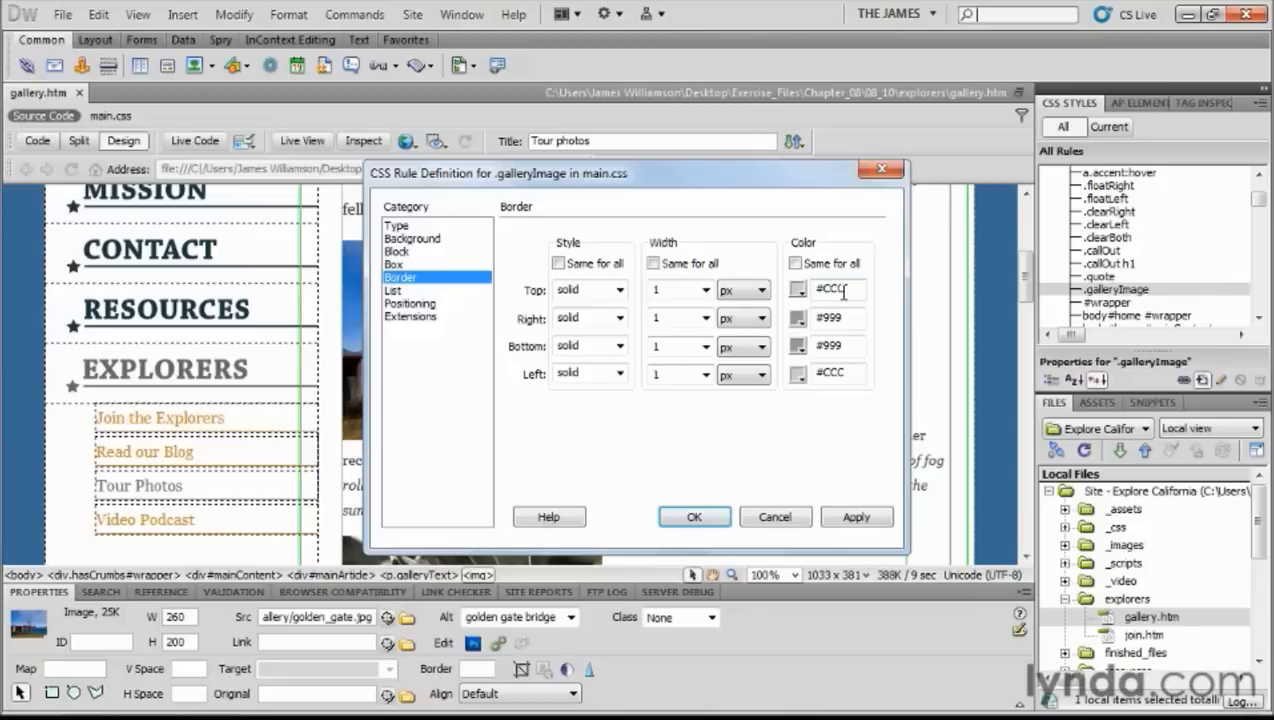
left_click(702, 515)
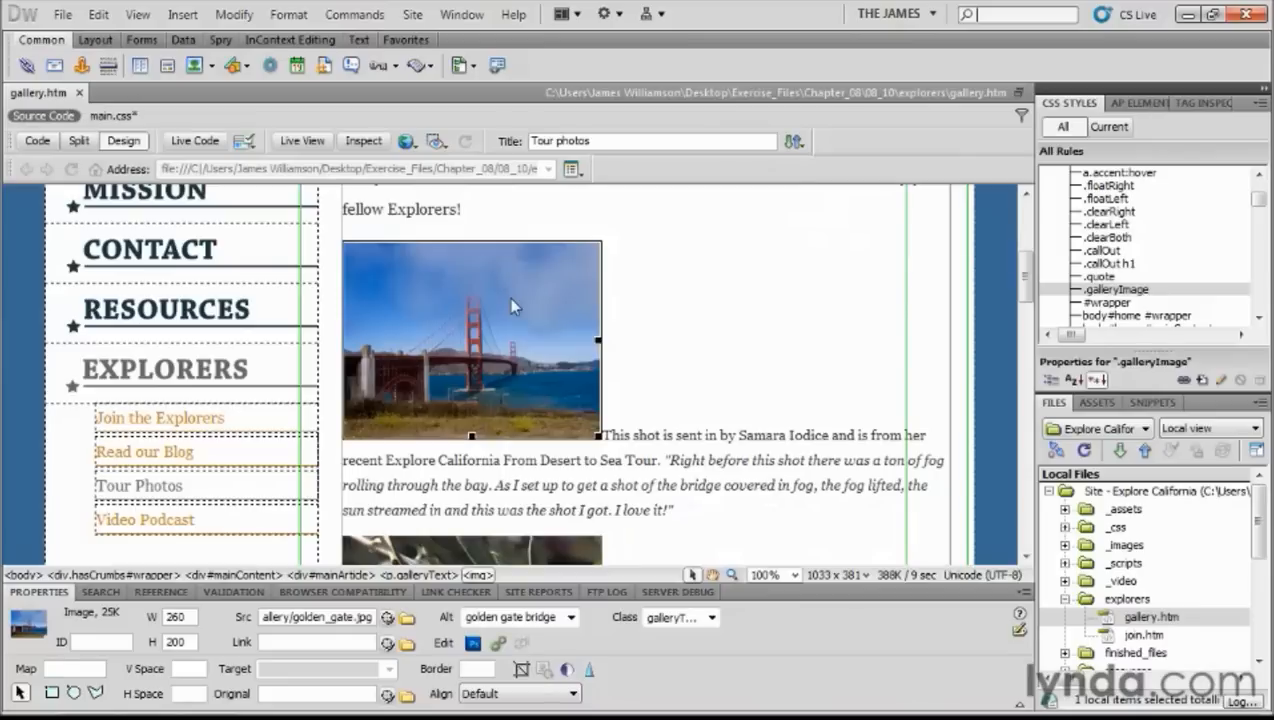
Step: Apply the galleryImage class to the selected Golden Gate Bridge image and deselect it
left_click(713, 618)
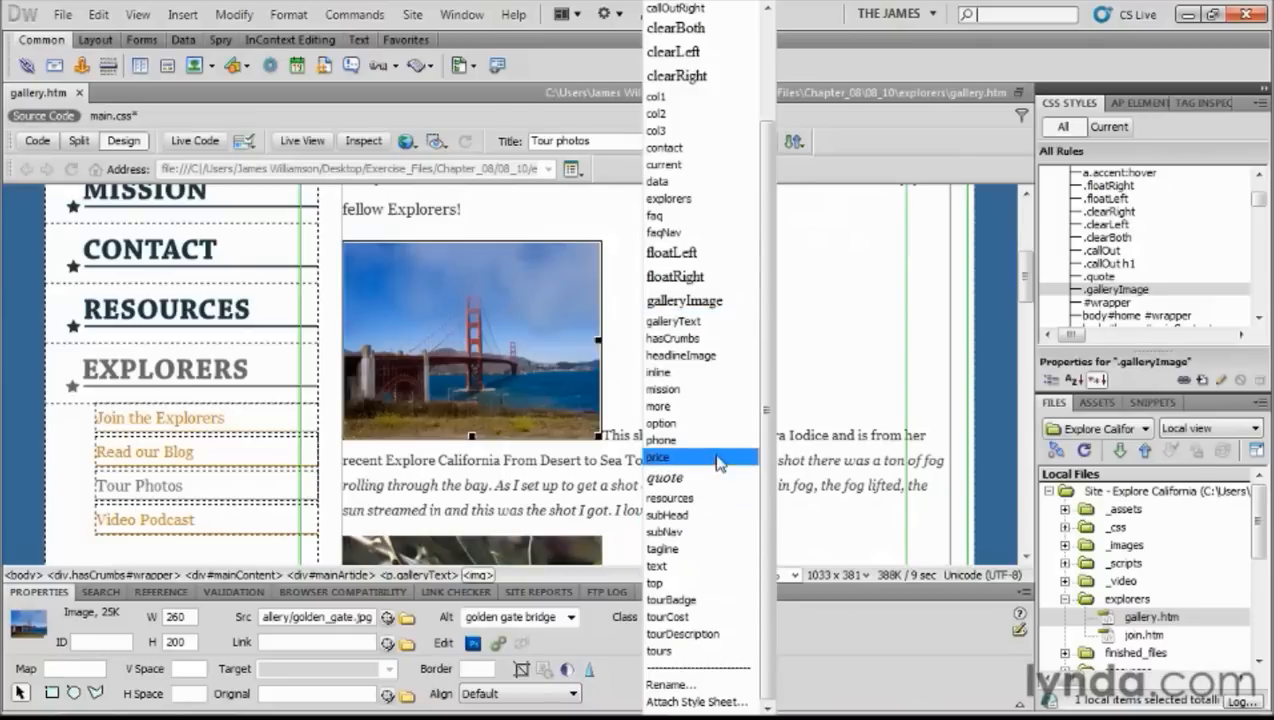
left_click(673, 302)
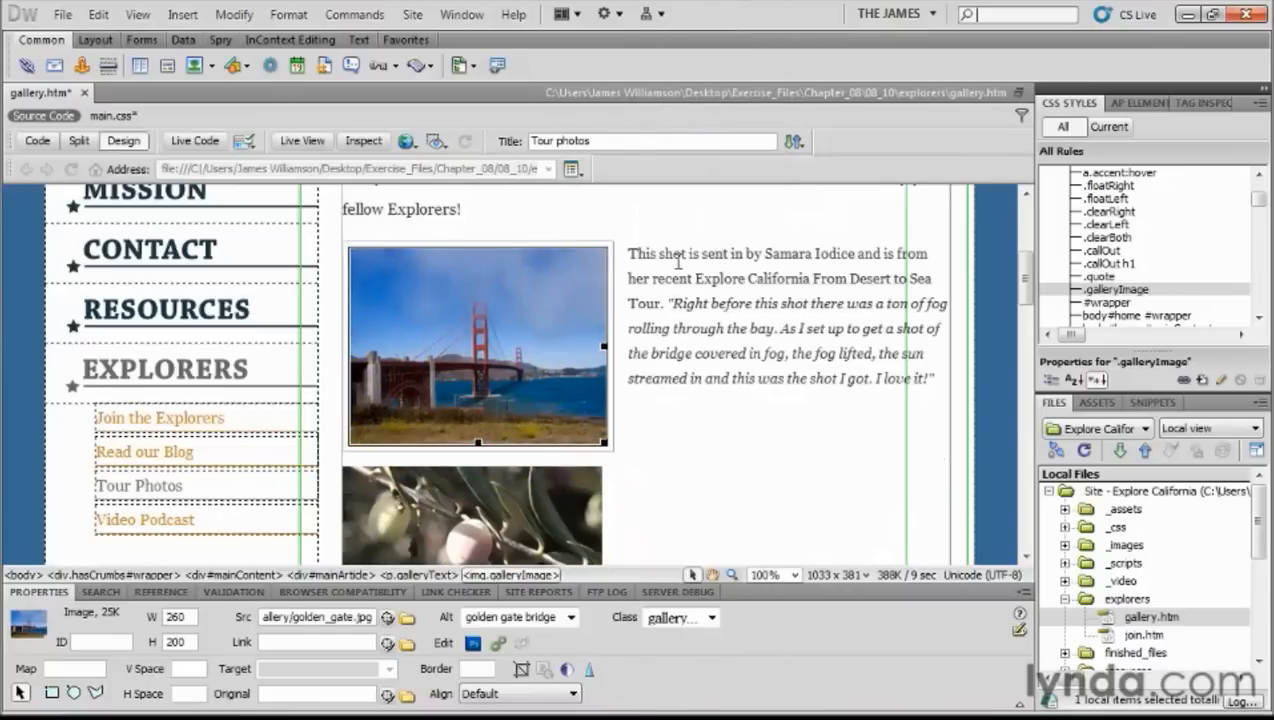
left_click(675, 256)
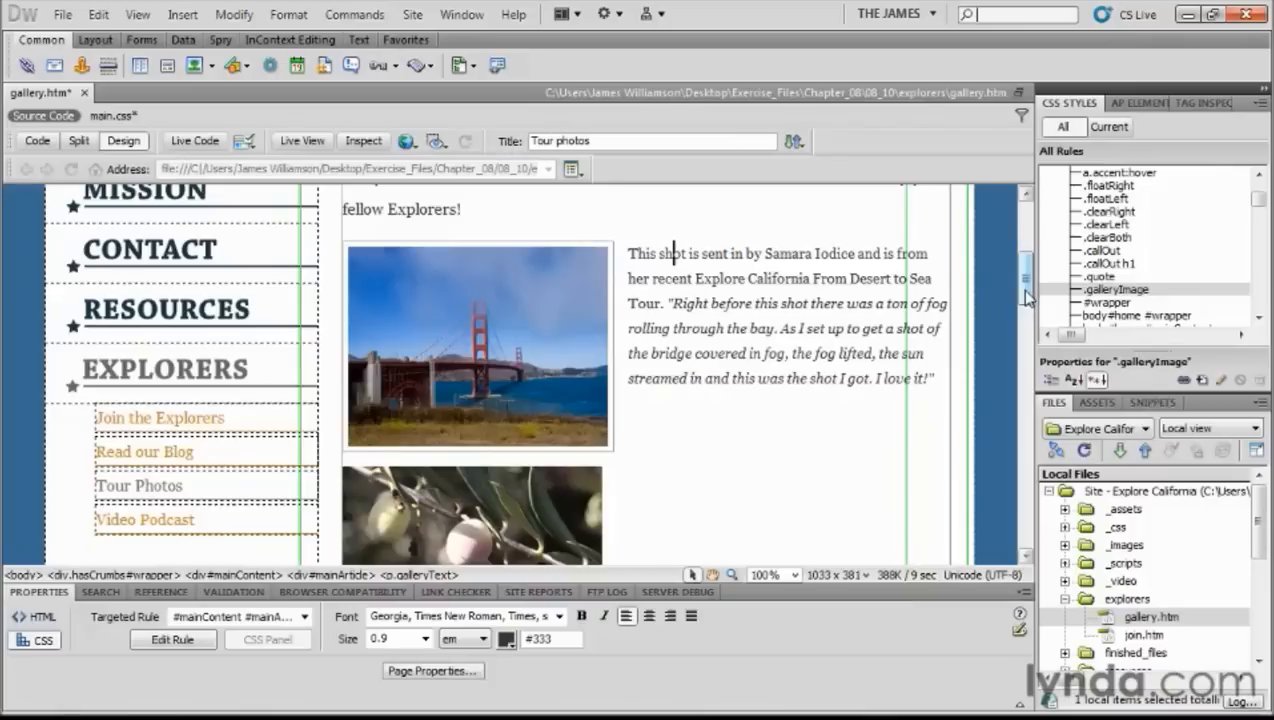
Step: Apply the galleryImage class to the olive grove image and the seashore bird image below it
left_click_drag(1024, 289, 1027, 330)
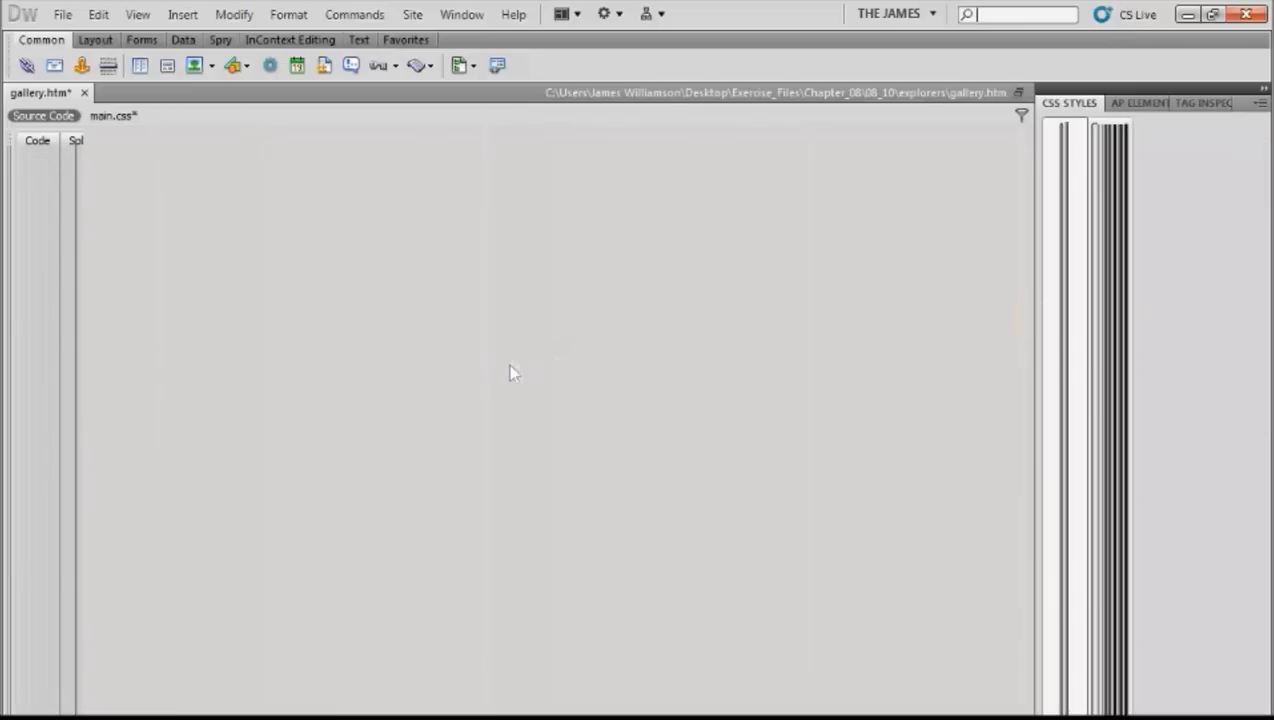
left_click(508, 363)
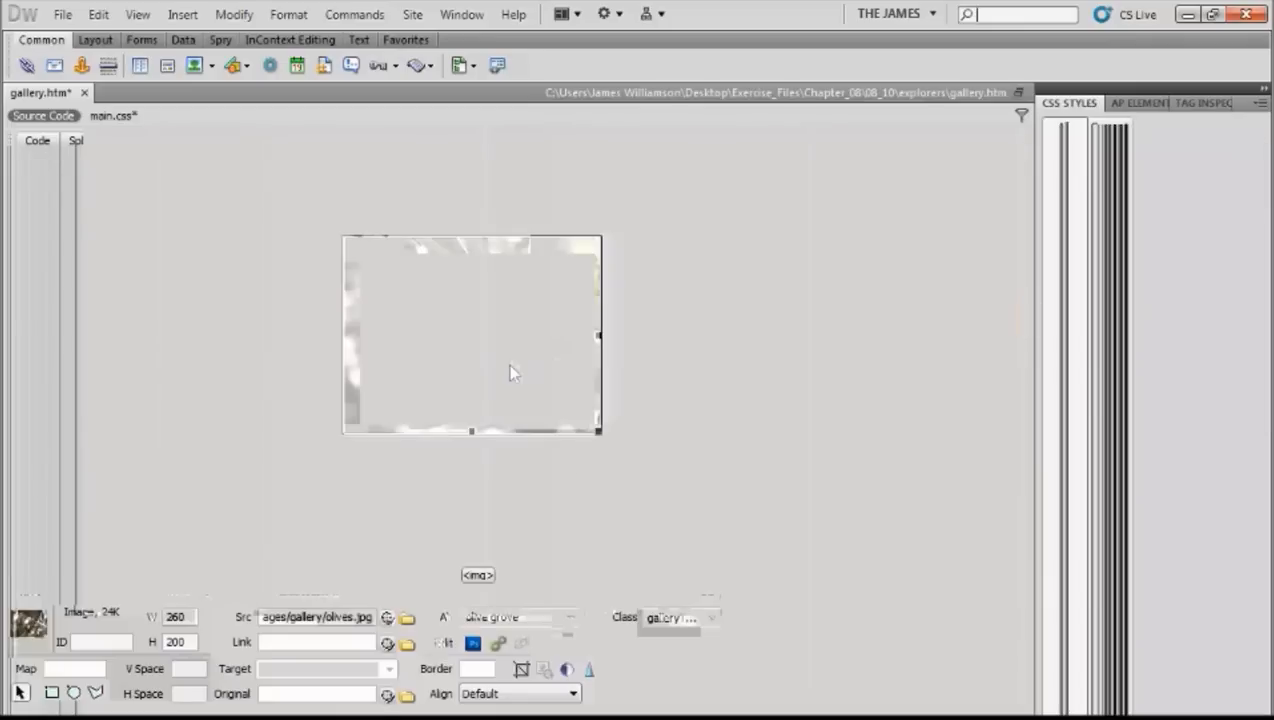
left_click(711, 618)
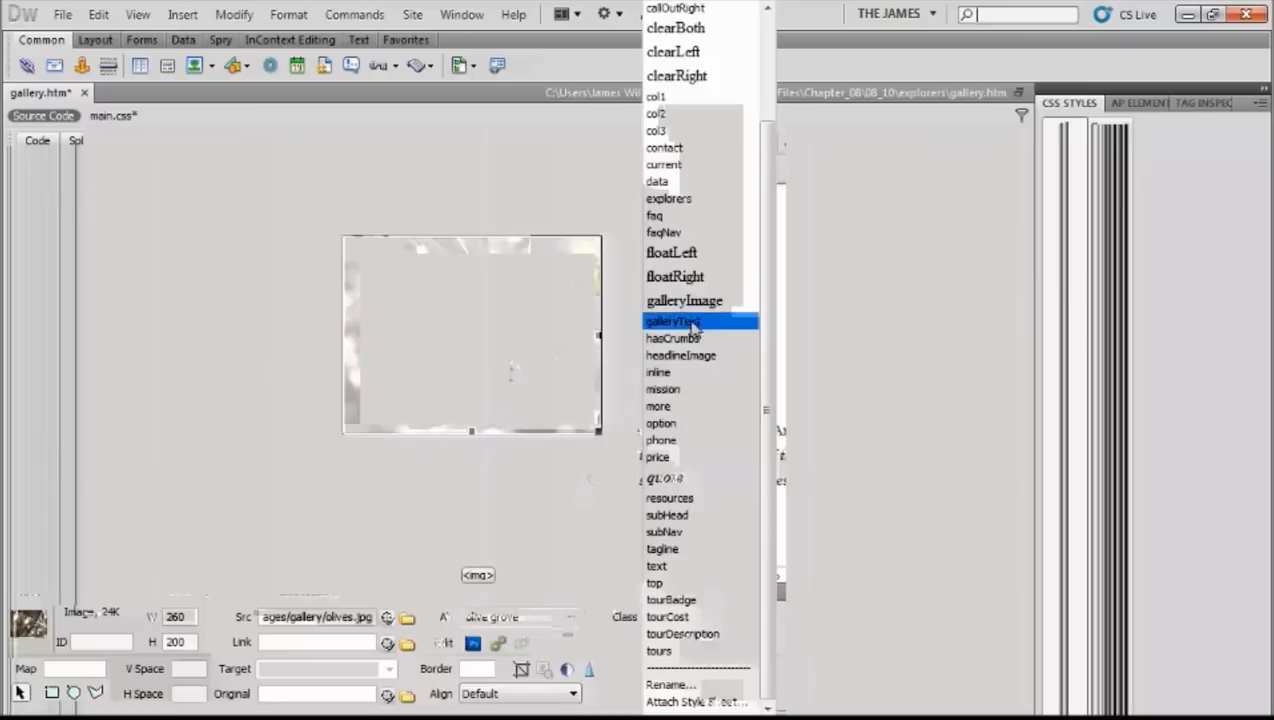
left_click(695, 305)
left_click(526, 532)
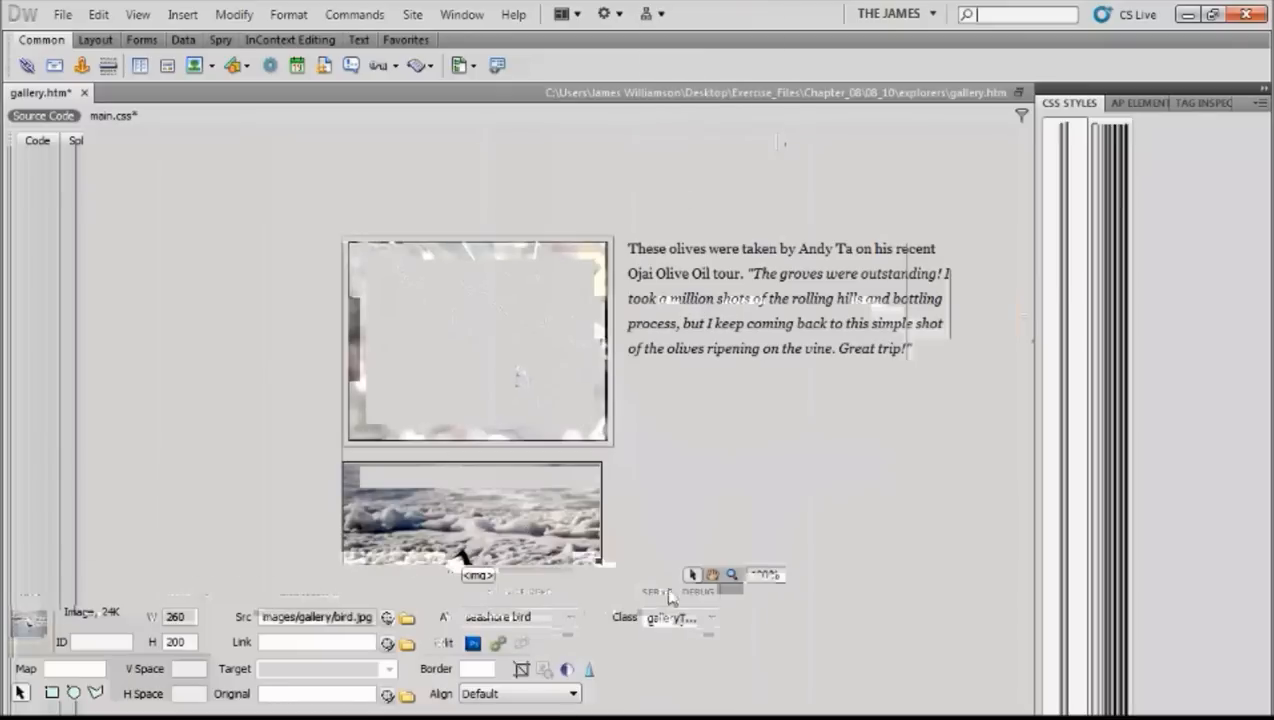
left_click(713, 618)
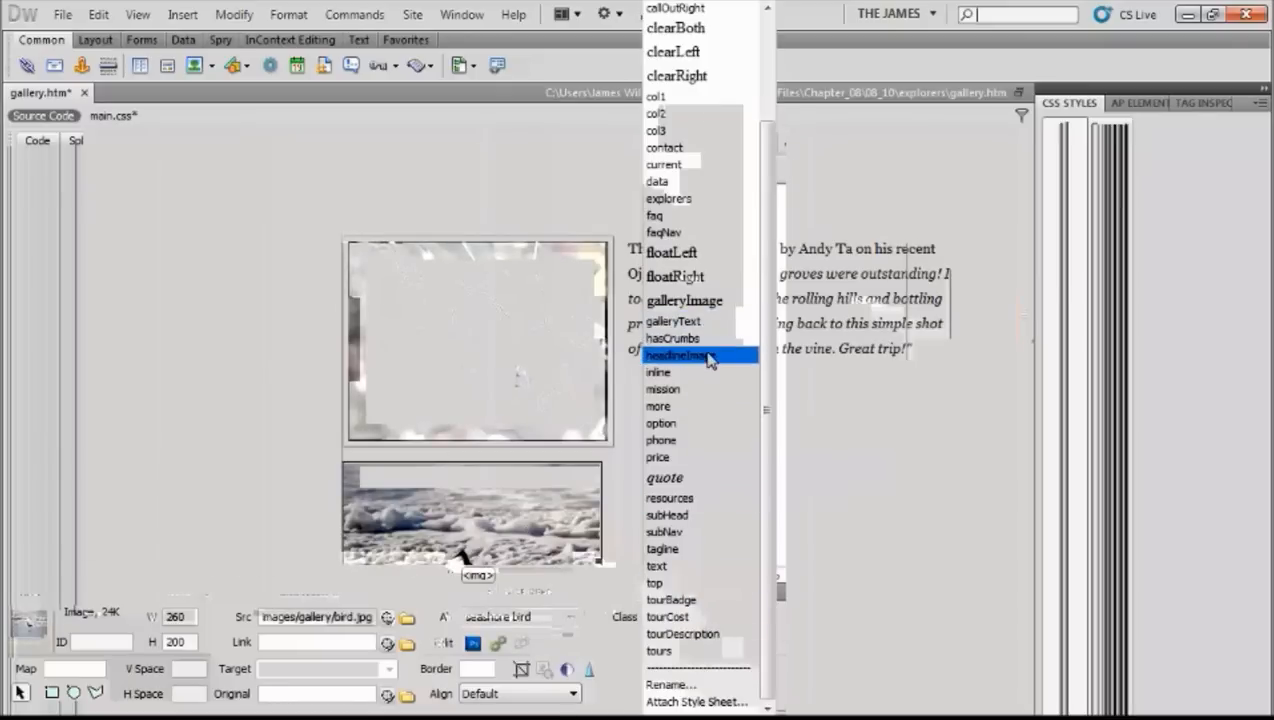
left_click(700, 306)
Step: Apply the galleryImage class to the oranges image further down the gallery page
left_click_drag(1025, 349, 1028, 366)
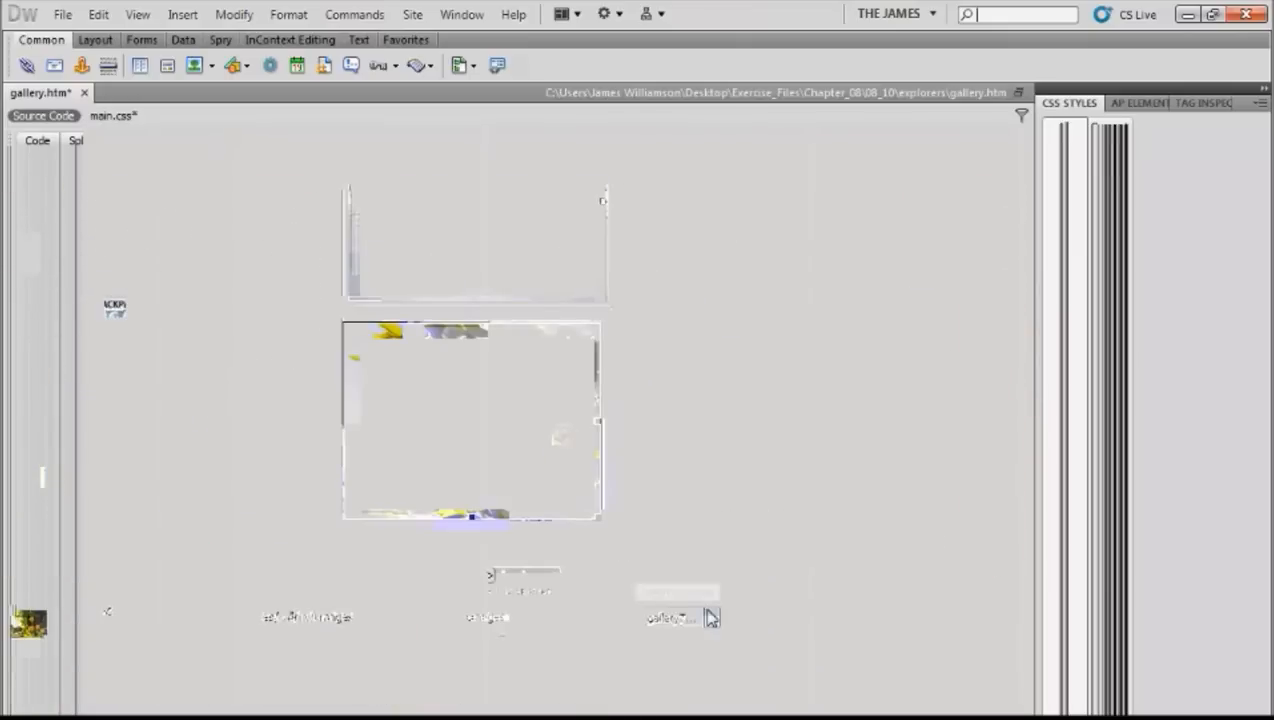
left_click(712, 617)
left_click(697, 301)
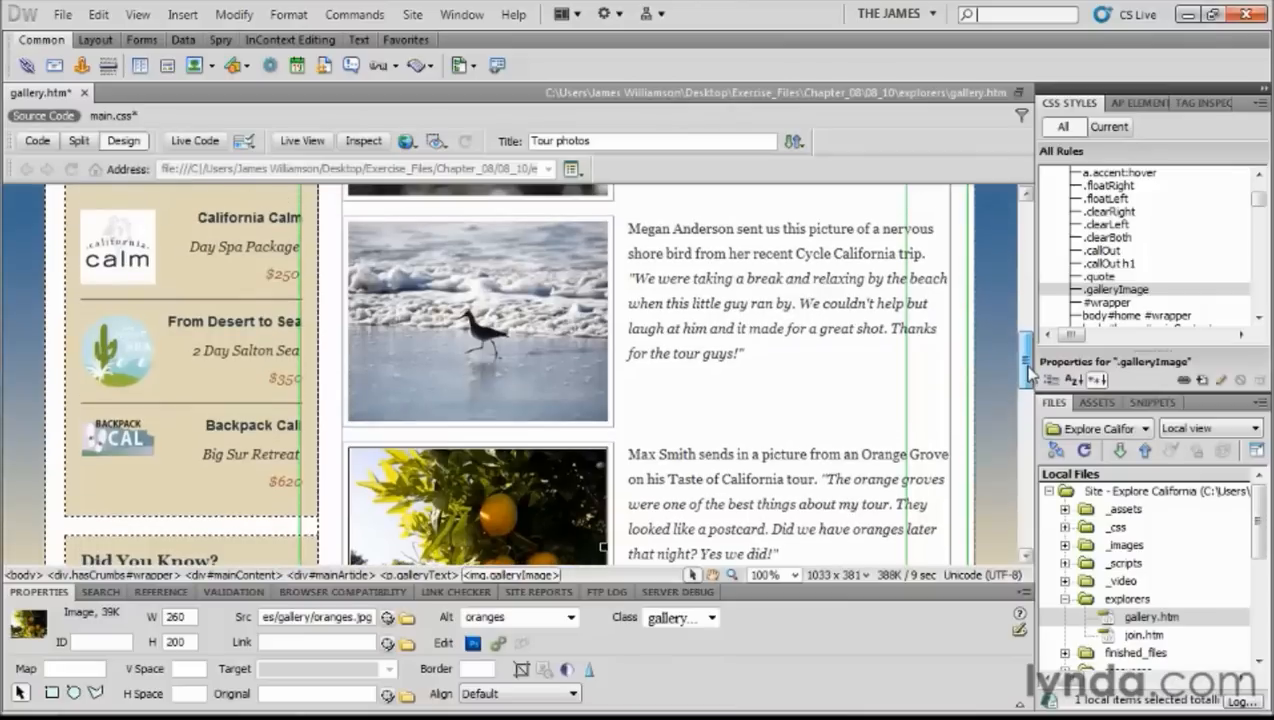
left_click_drag(1030, 374, 1025, 288)
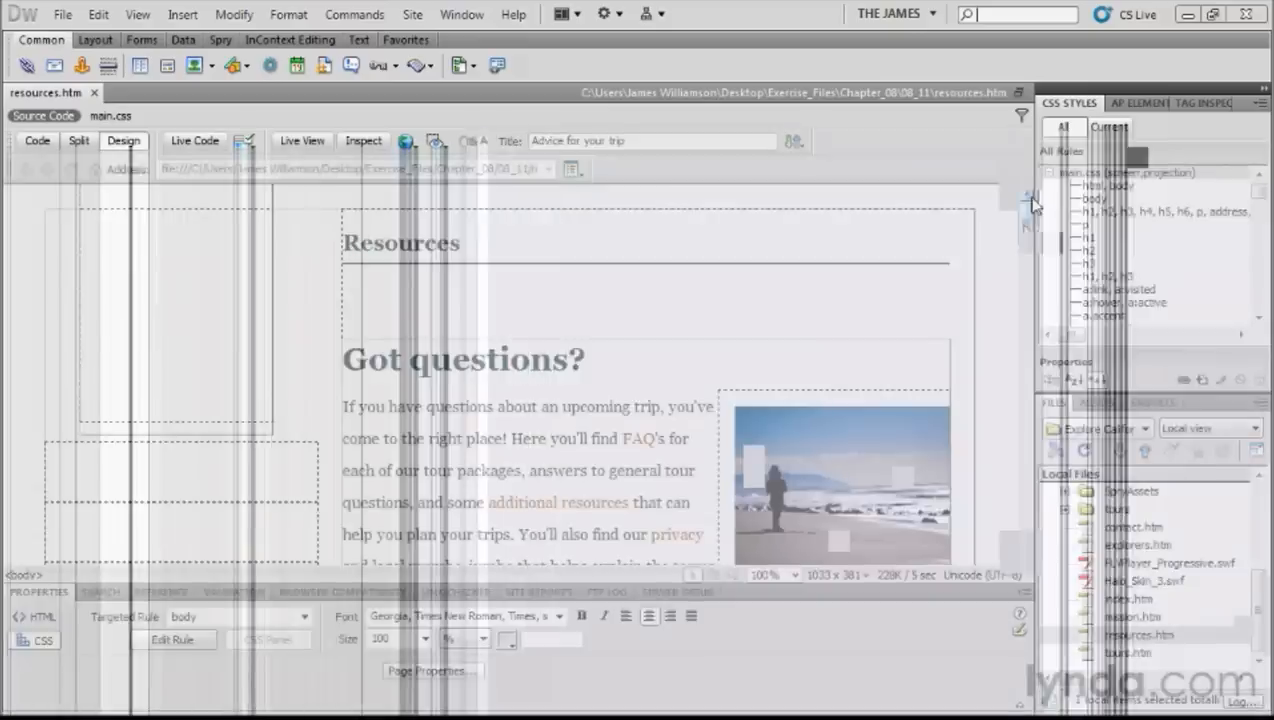
mouse_move(1025, 232)
left_mouse_down()
mouse_move(1053, 535)
mouse_move(1035, 232)
left_mouse_up()
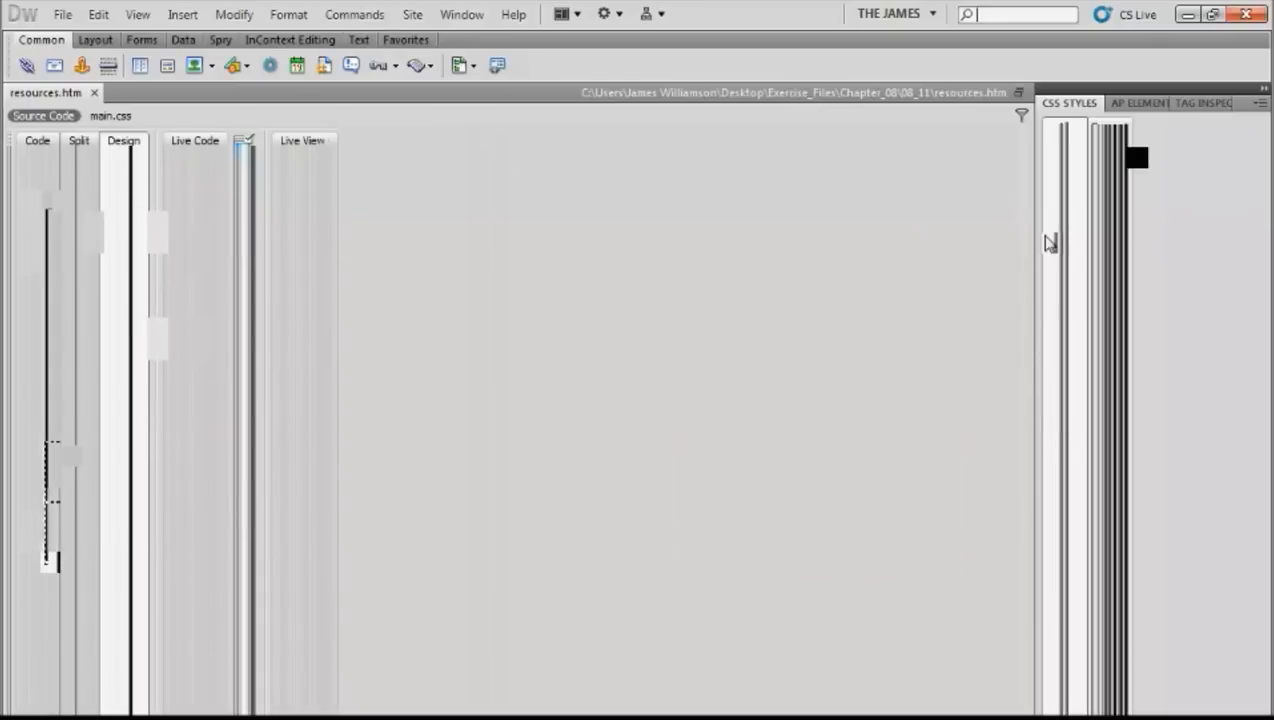
mouse_move(1029, 239)
left_mouse_down()
mouse_move(1042, 425)
mouse_move(1044, 205)
left_mouse_up()
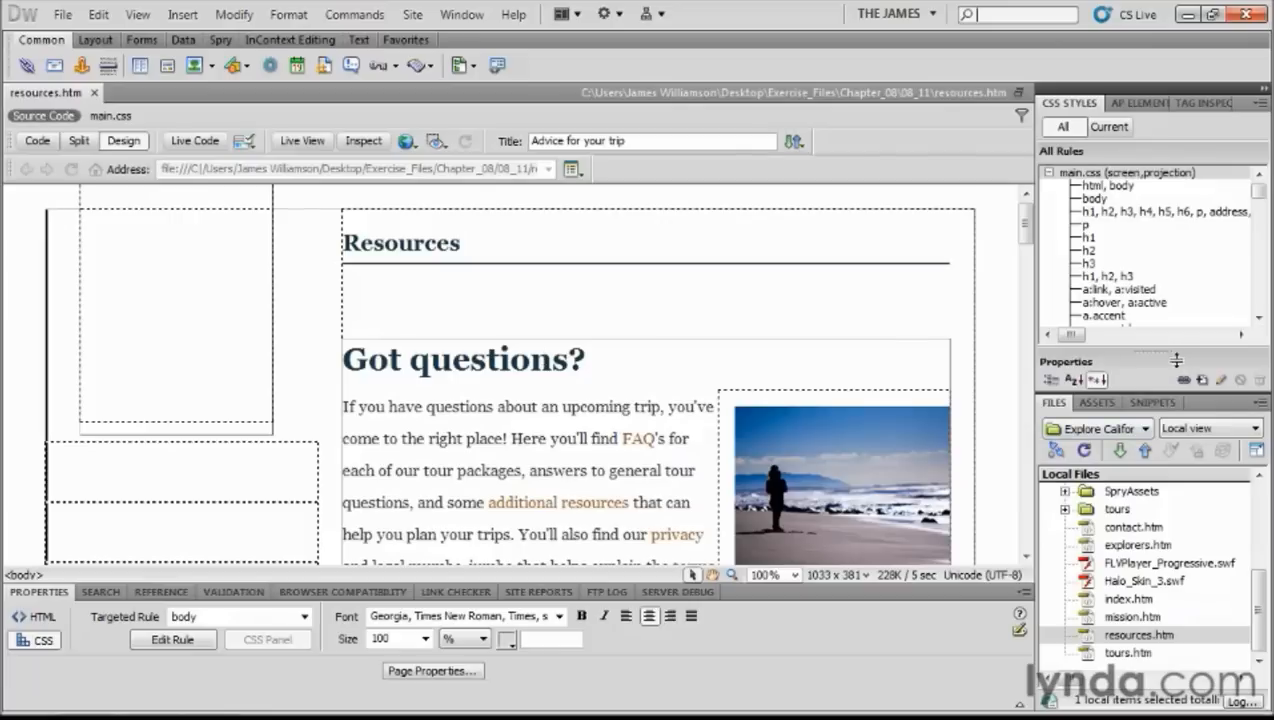
Step: Set page_background.jpg from the _images folder as the background image of the body rule in main.css
left_click(1093, 199)
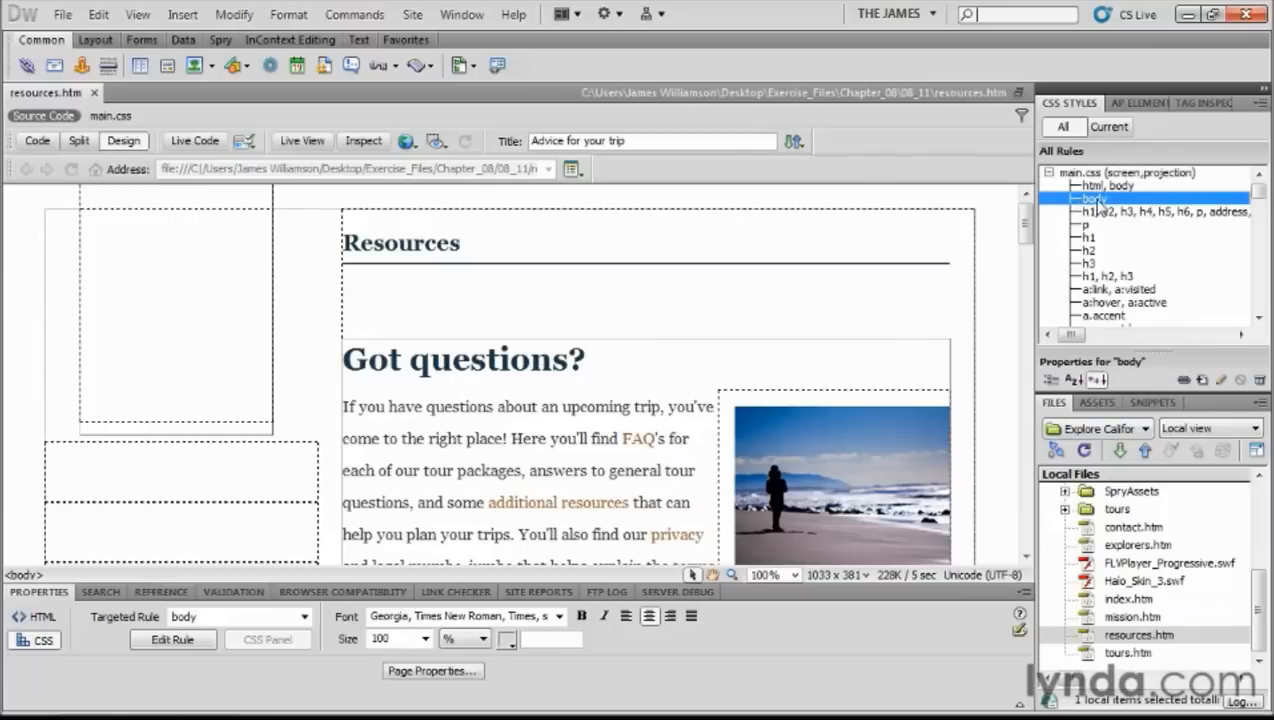
double_click(1095, 199)
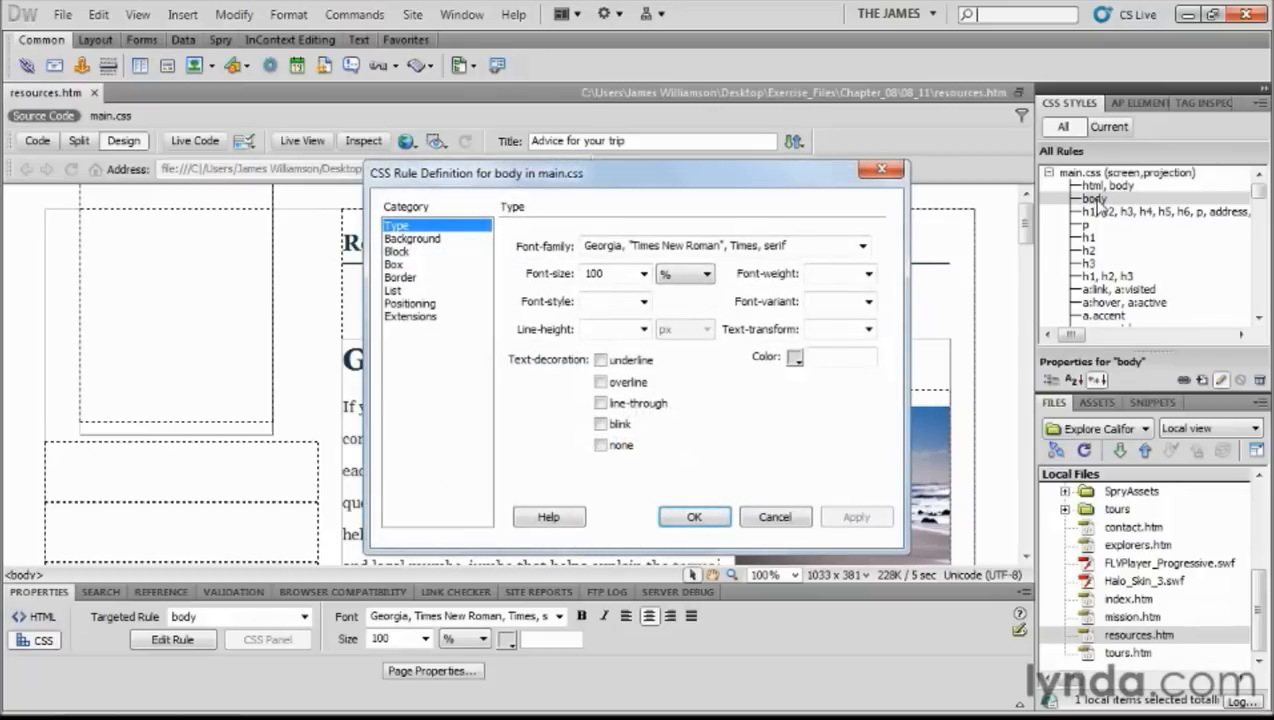
left_click(412, 239)
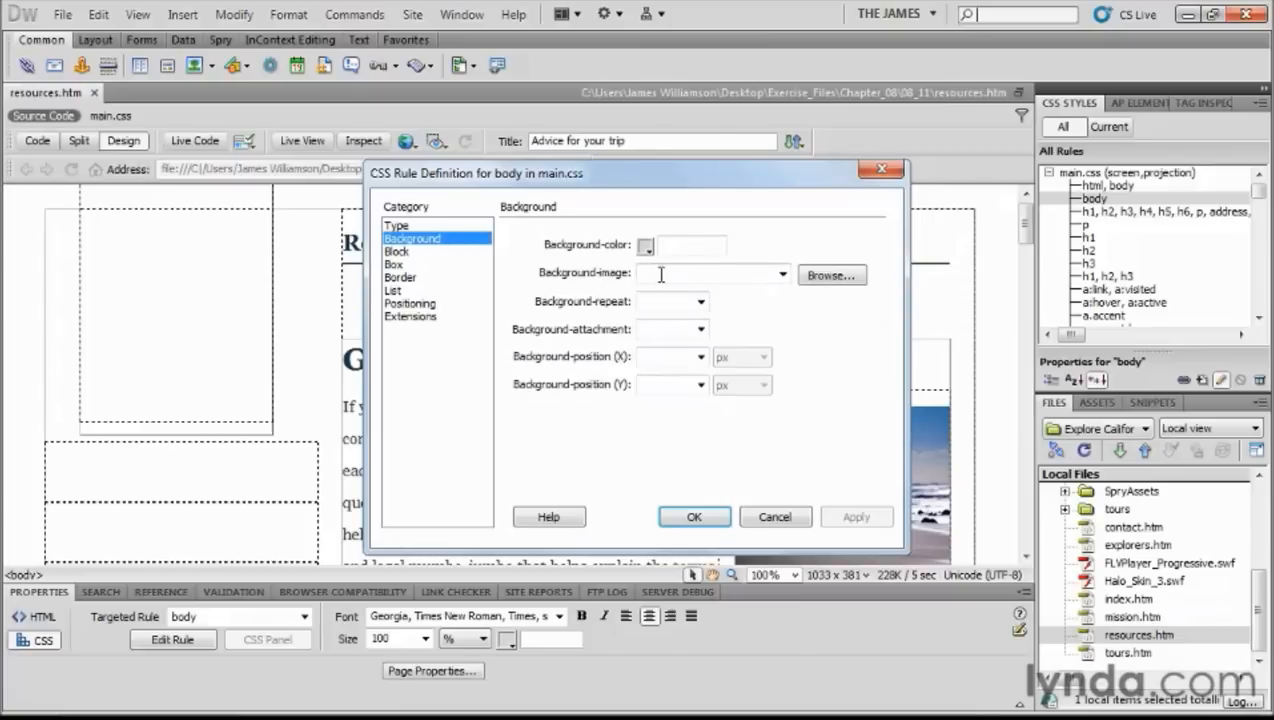
left_click(827, 276)
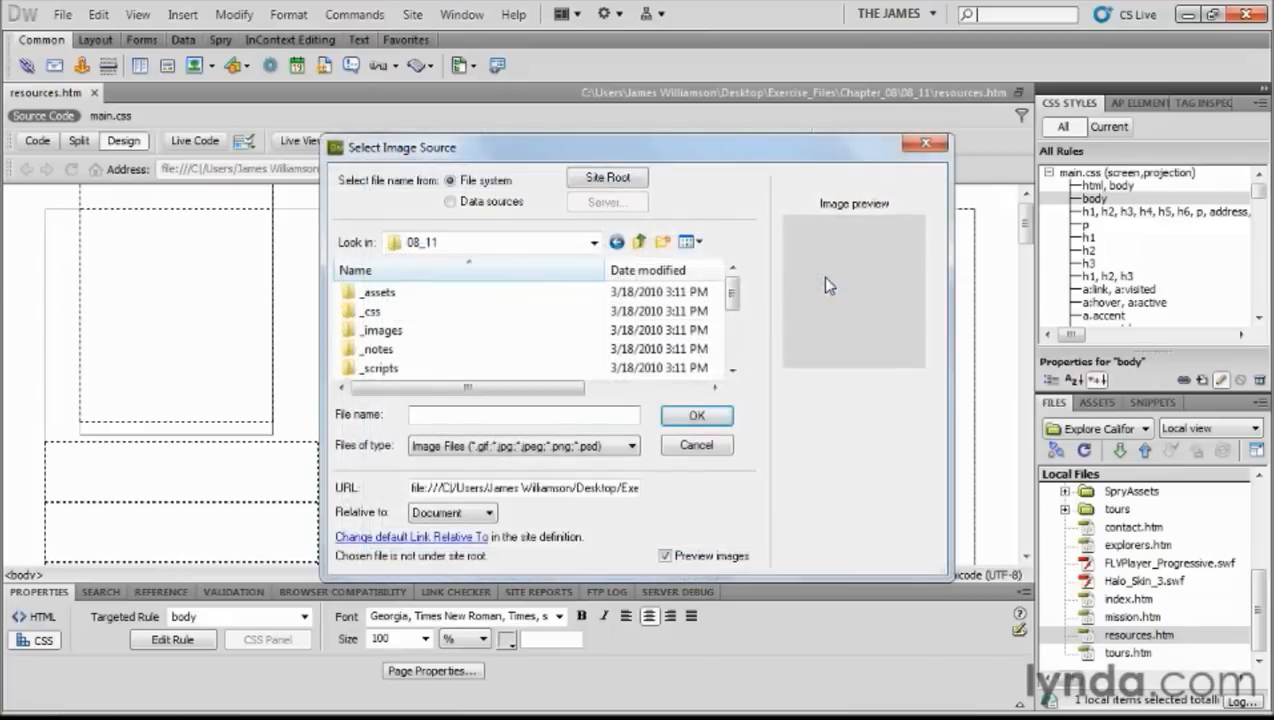
double_click(412, 334)
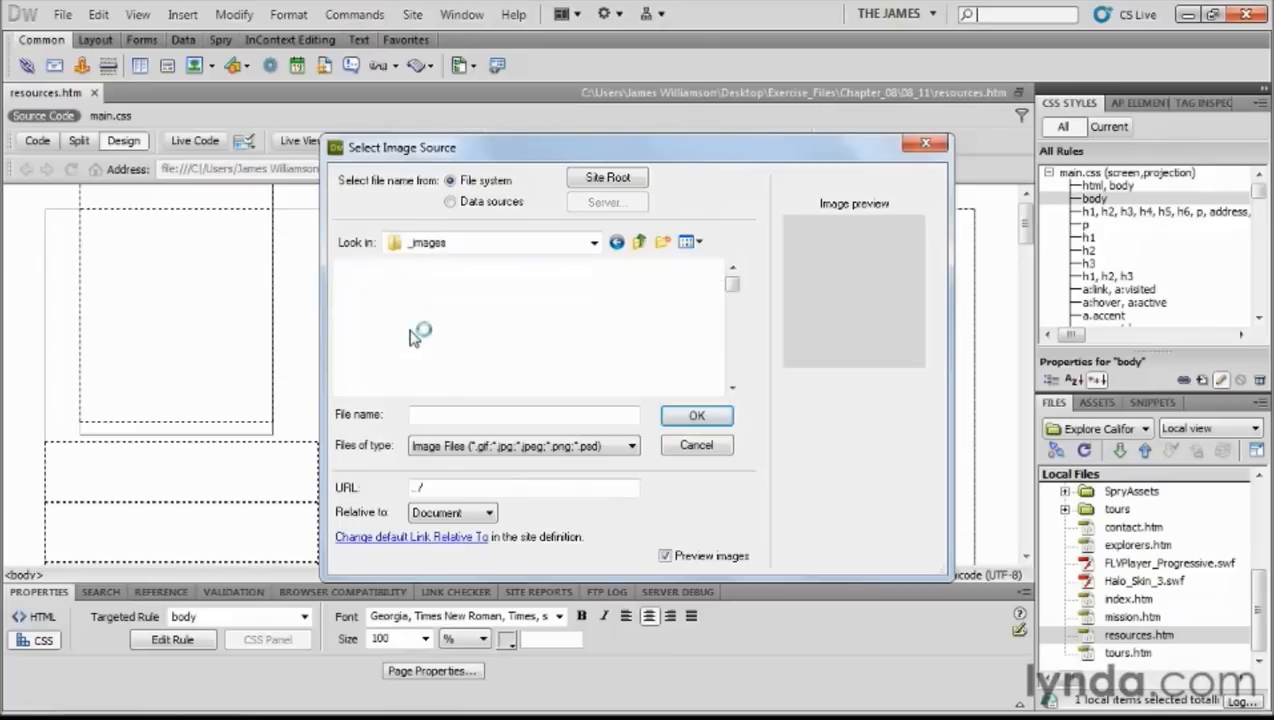
left_click(695, 243)
left_click(720, 376)
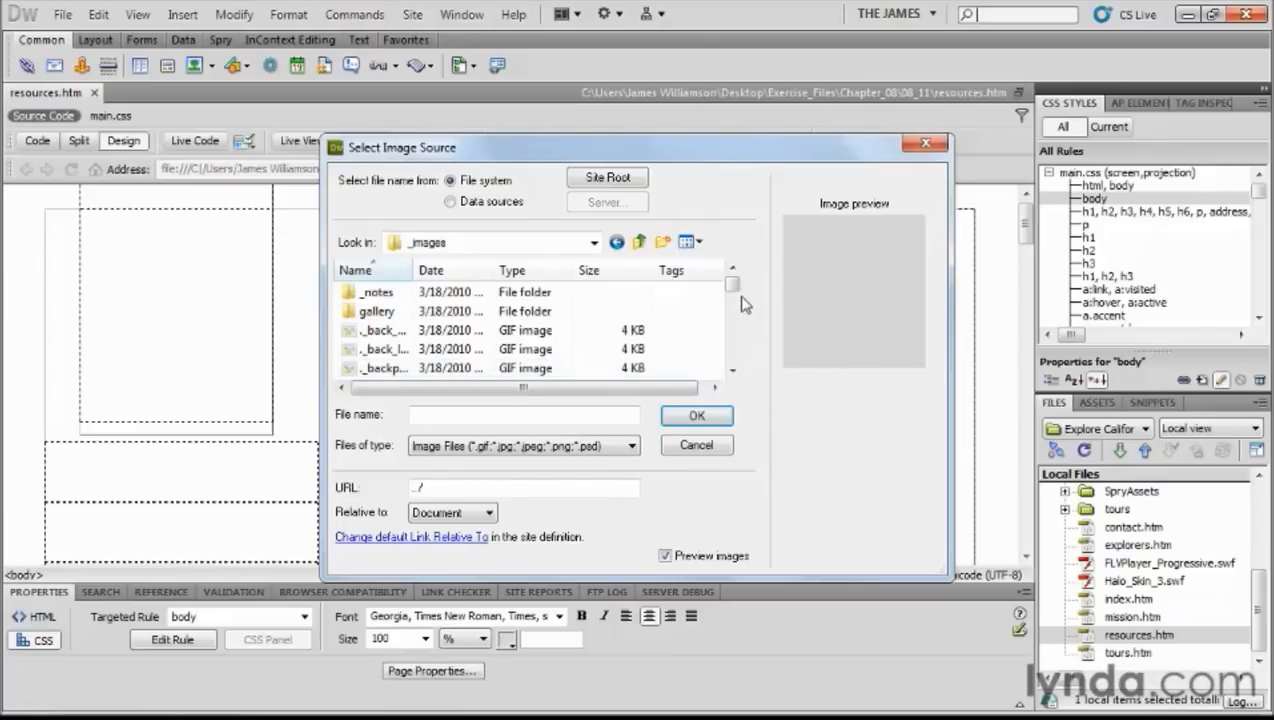
left_click_drag(732, 284, 734, 349)
left_click(370, 293)
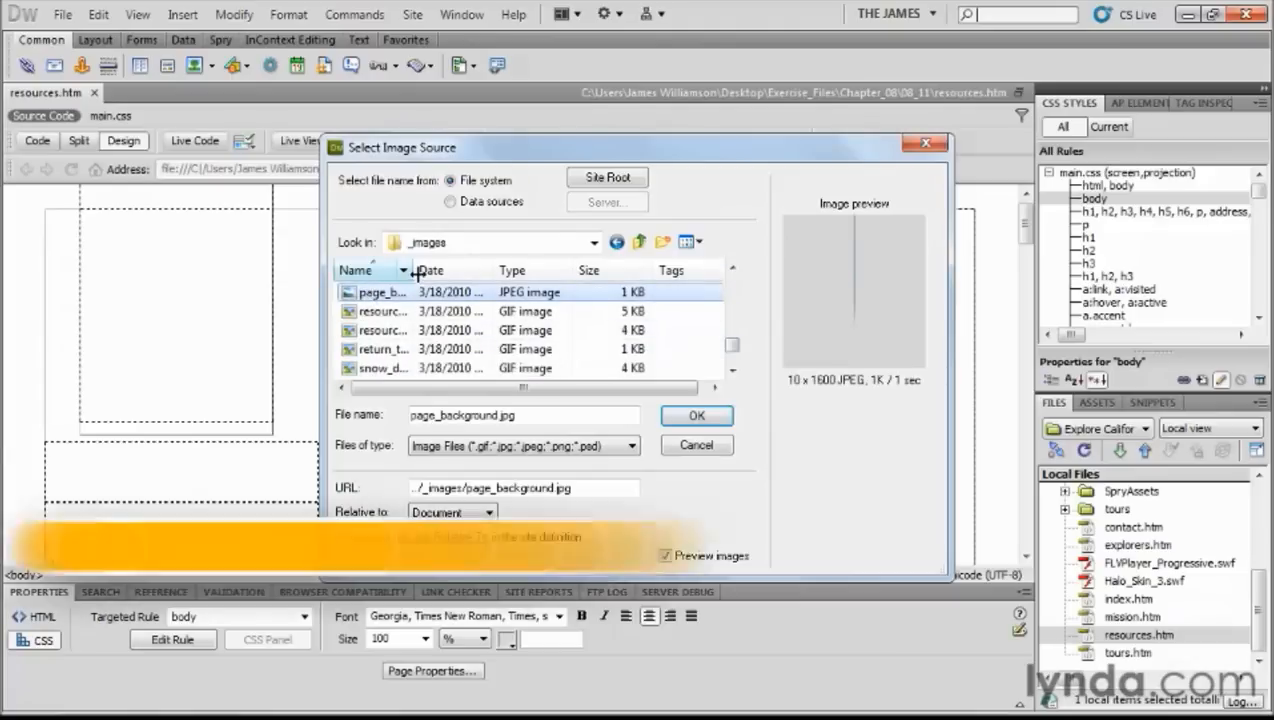
left_click_drag(412, 268, 512, 268)
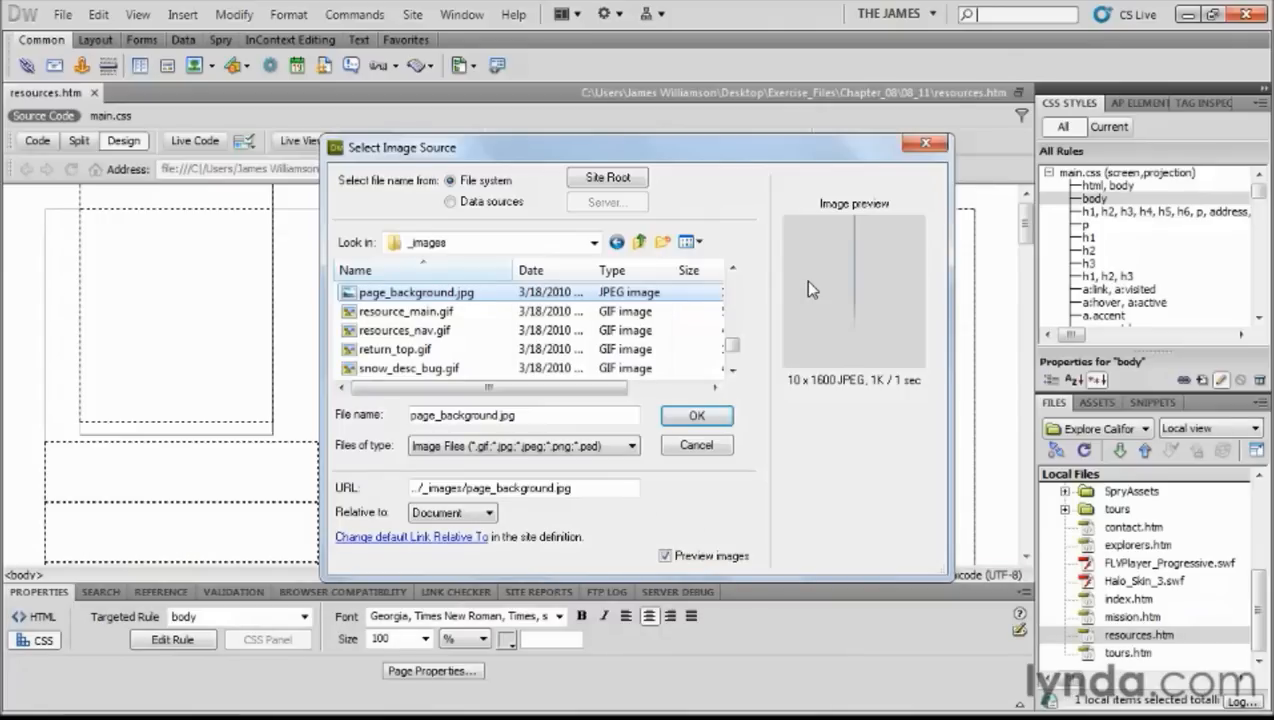
left_click(697, 416)
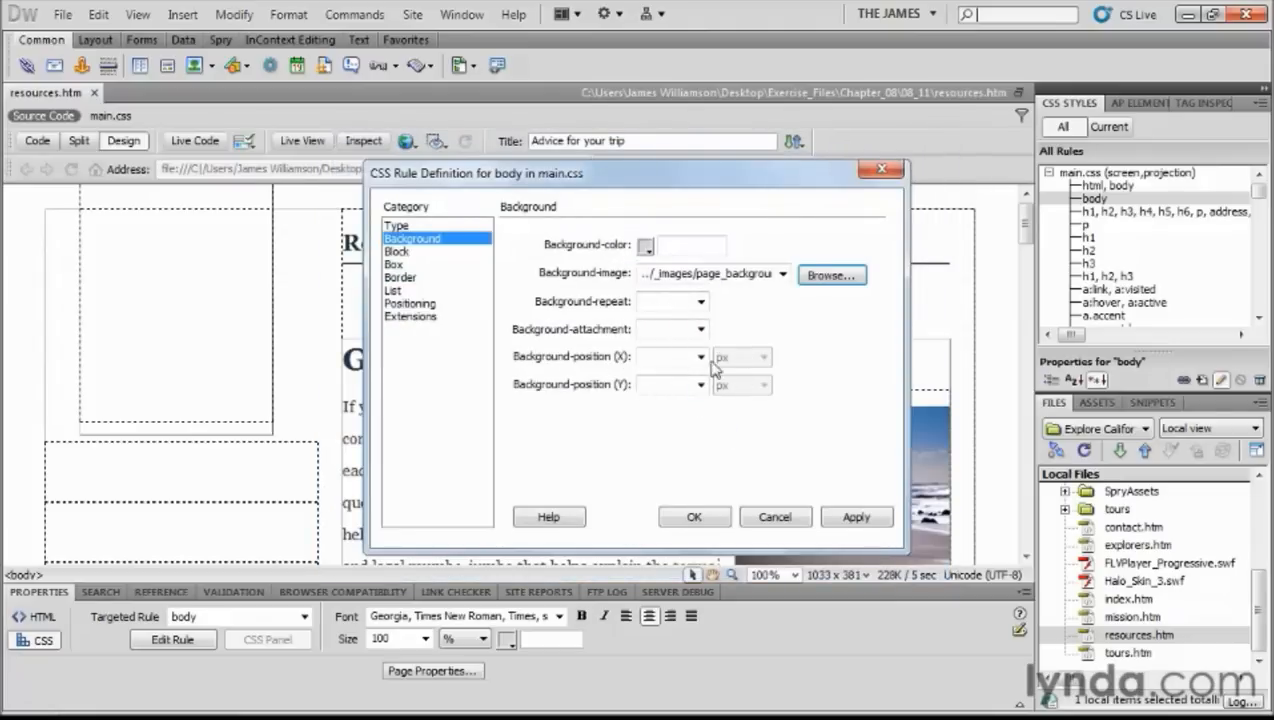
Step: Set the body rule's background-repeat to repeat-x and confirm the rule definition
left_click(700, 302)
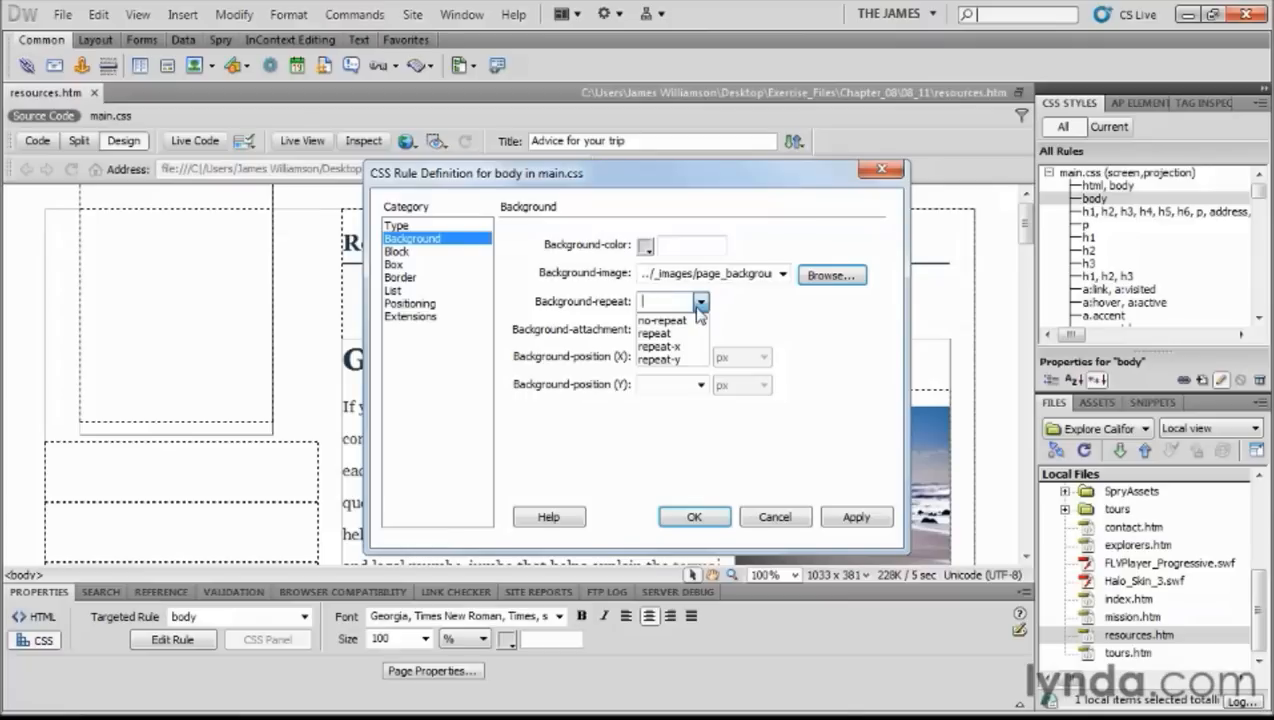
left_click(688, 356)
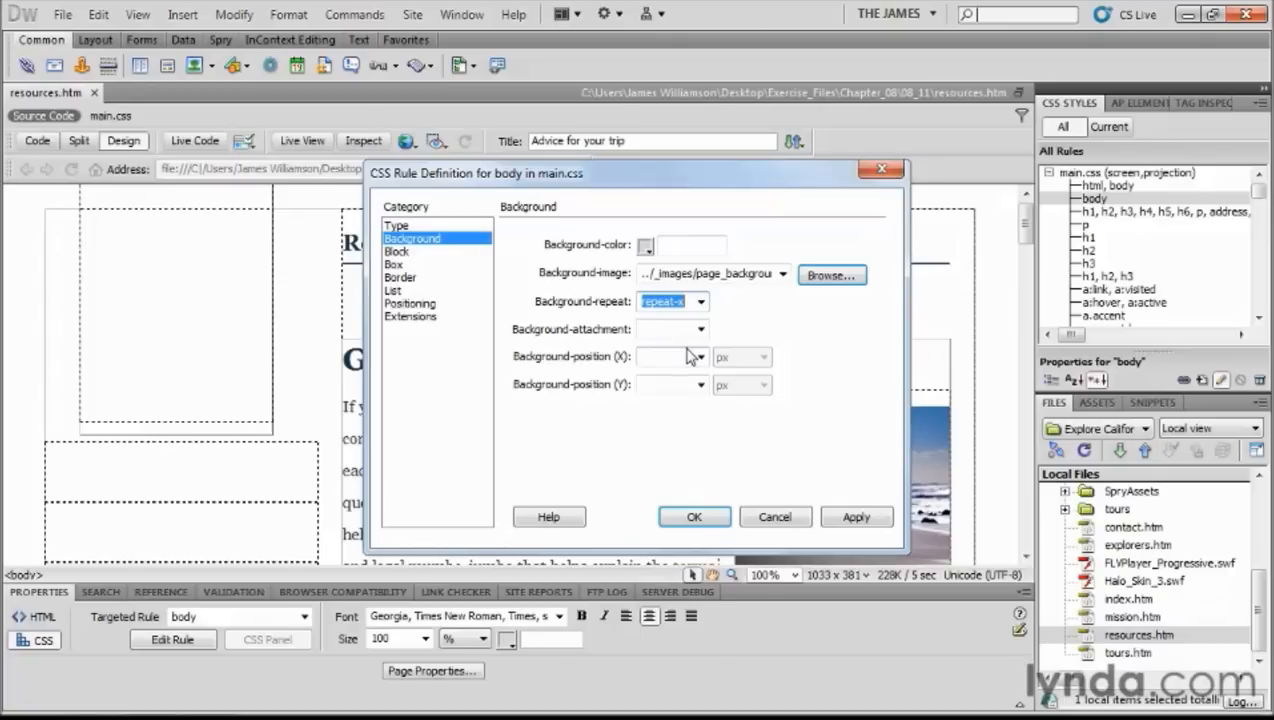
left_click(694, 517)
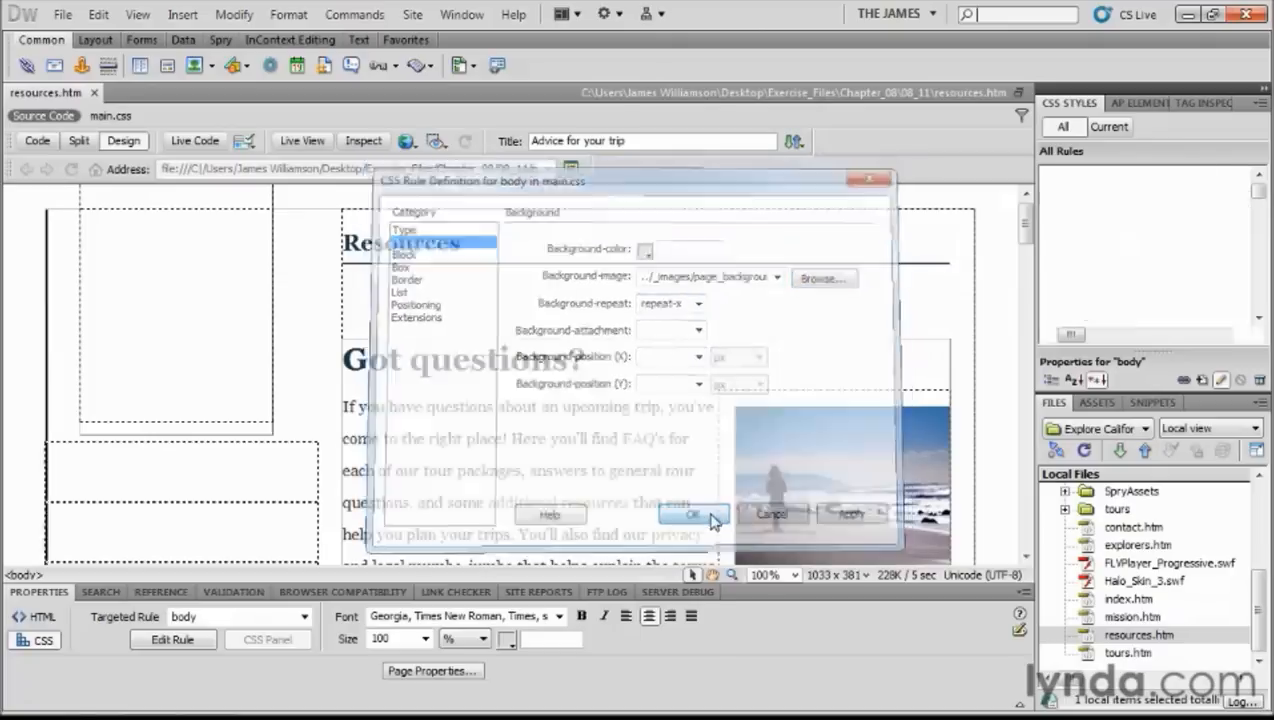
Step: Set the body rule's background-color to #e1d8b9 and confirm the rule definition
scroll(1027, 230, "down", 1)
left_click_drag(1027, 230, 1030, 397)
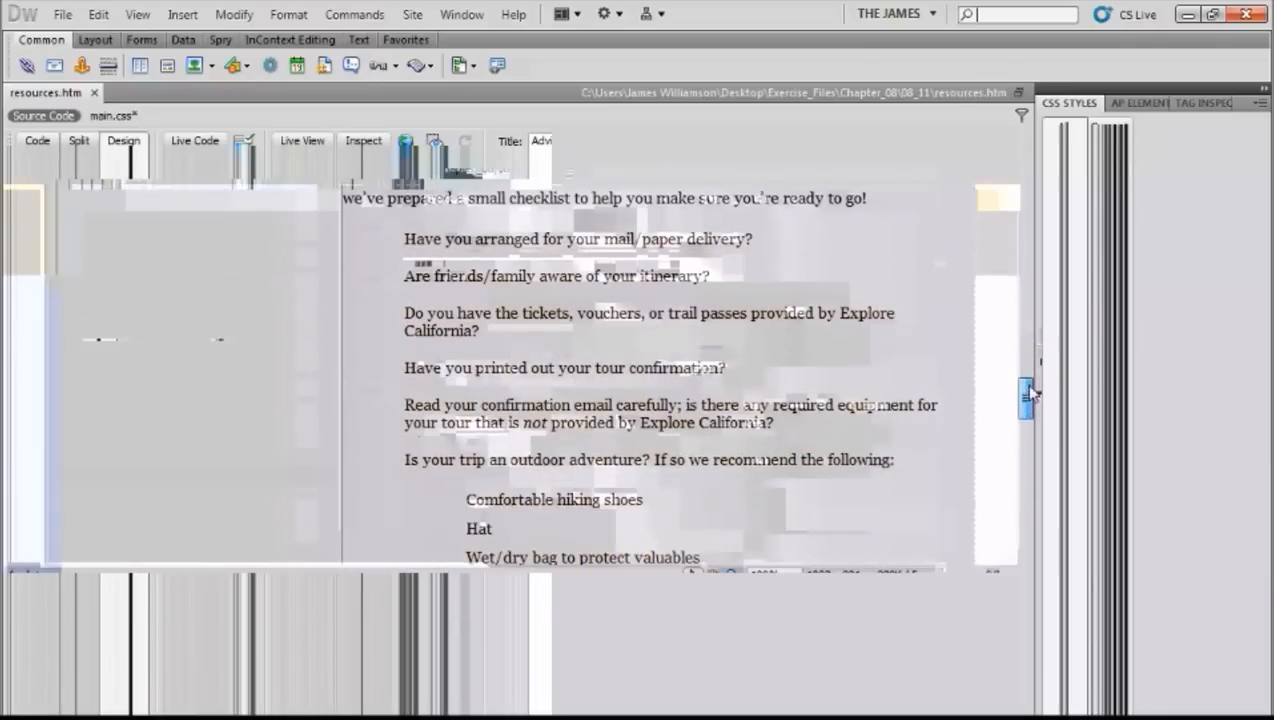
mouse_move(1029, 384)
left_mouse_down()
mouse_move(1030, 537)
mouse_move(1029, 325)
mouse_move(1048, 214)
left_mouse_up()
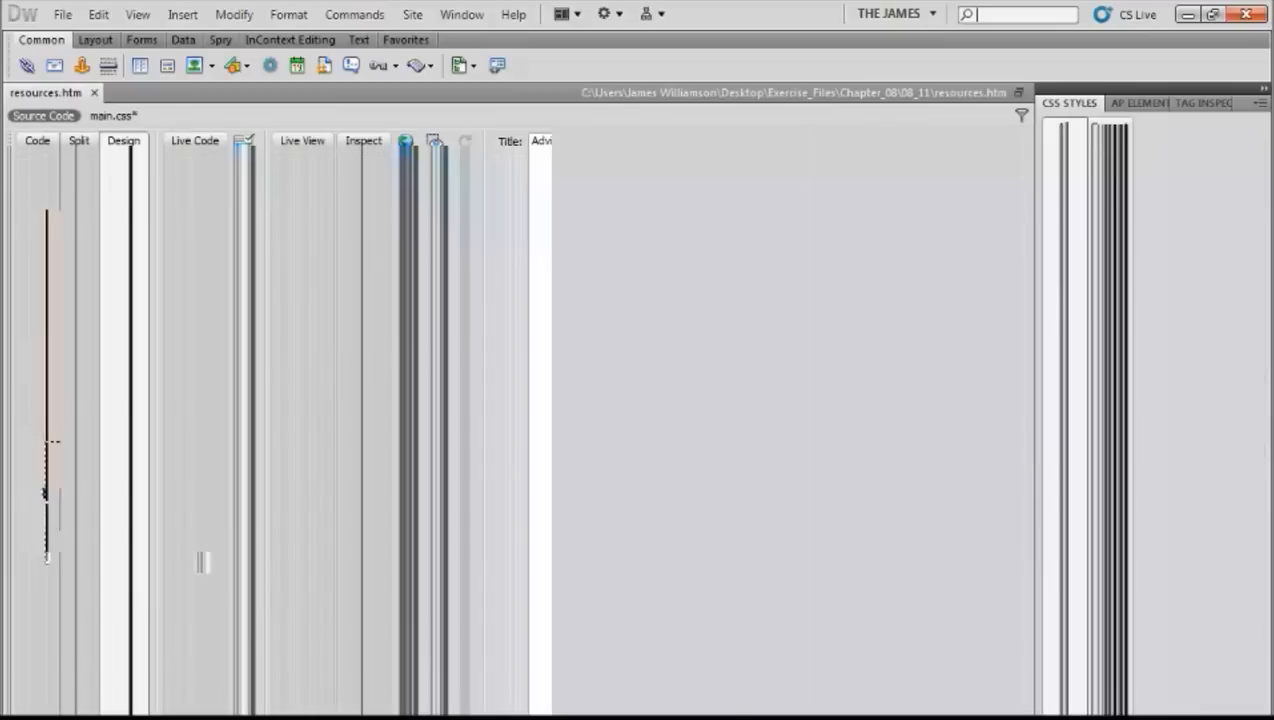
double_click(1097, 203)
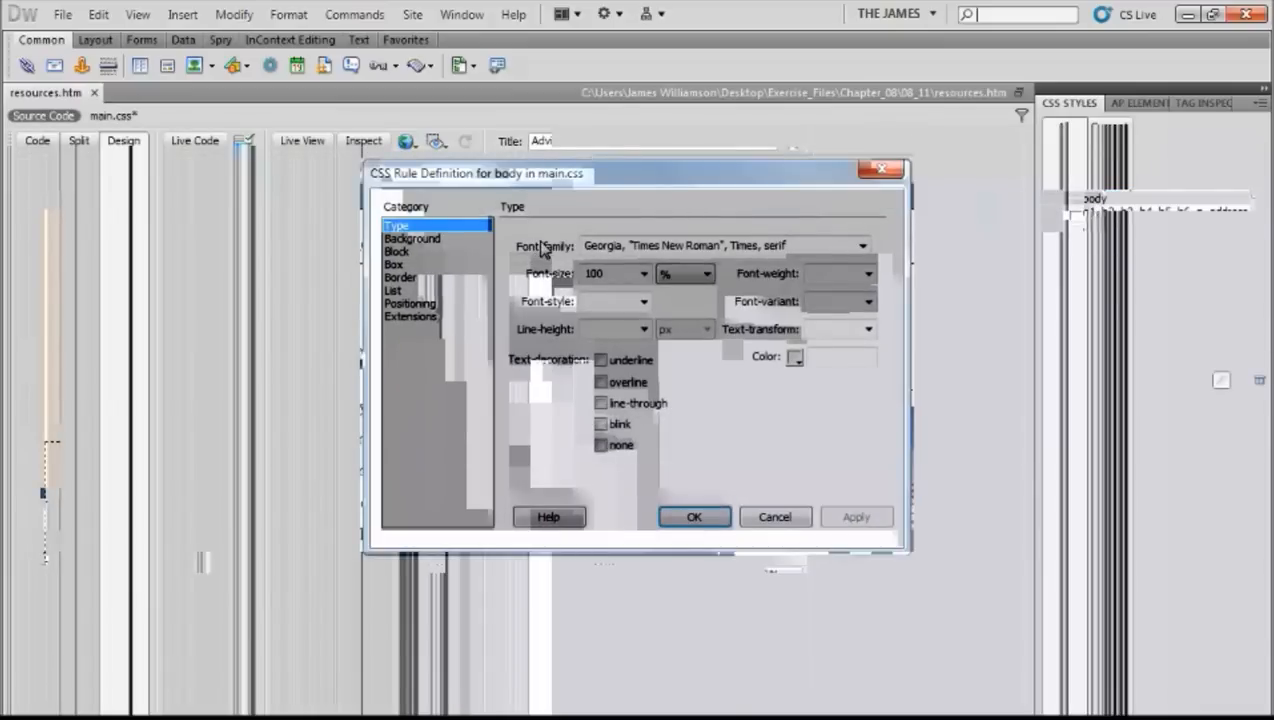
left_click(420, 239)
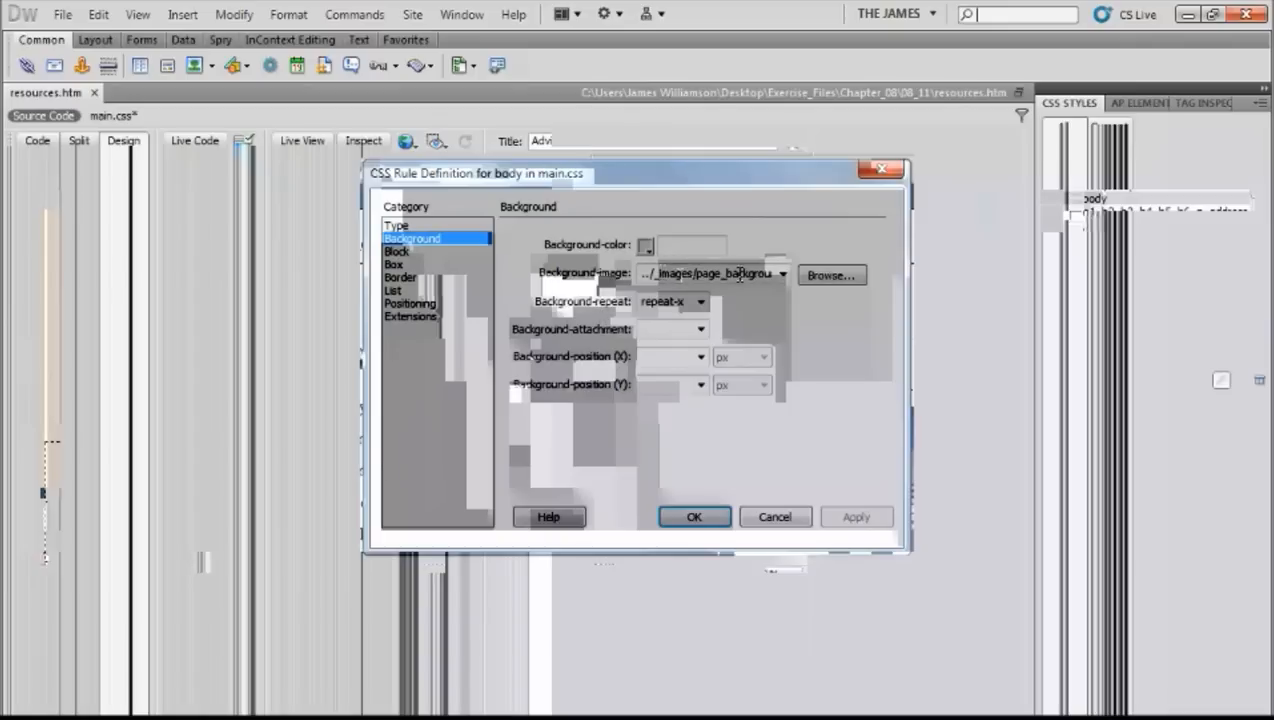
left_click(678, 246)
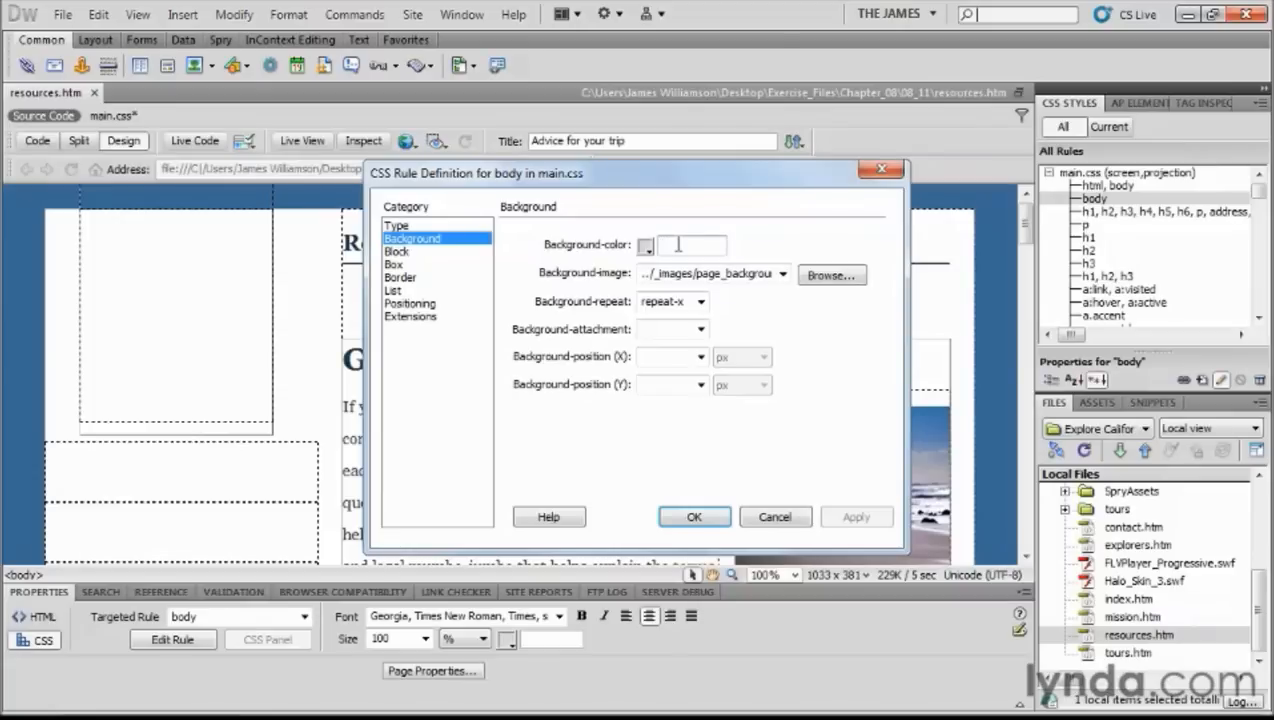
type("#")
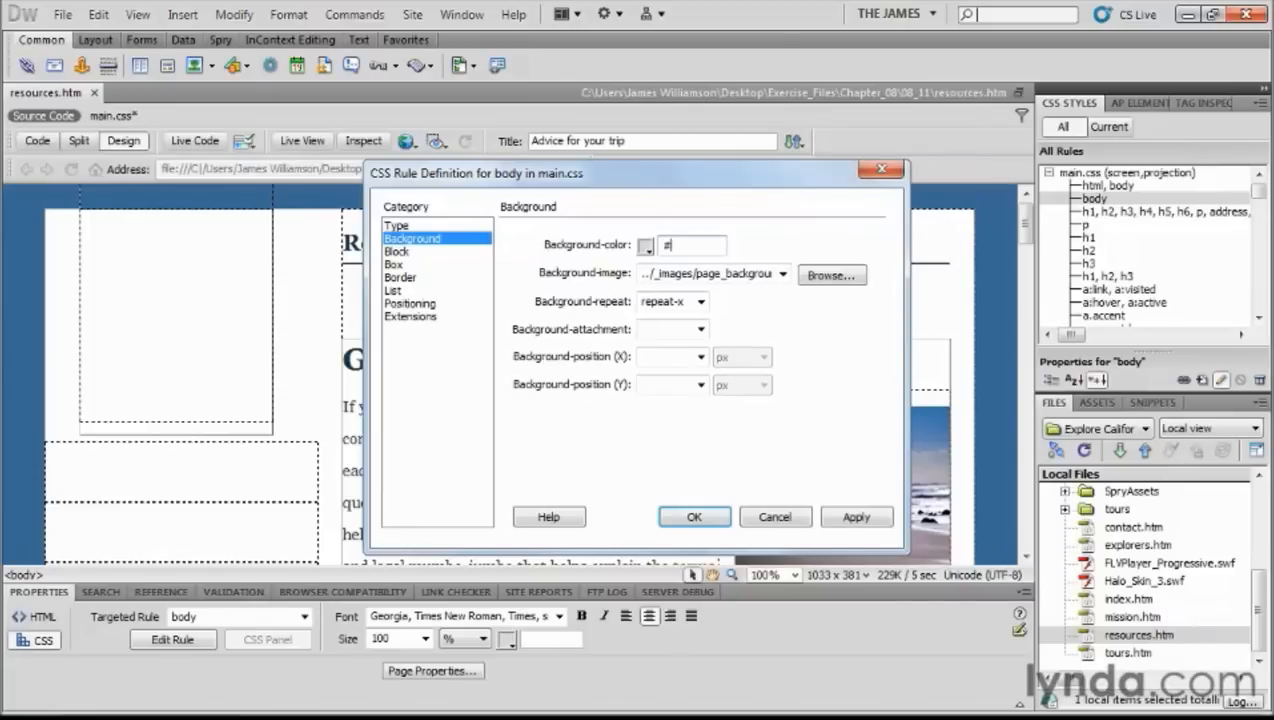
type("e1d8b9")
key("Tab")
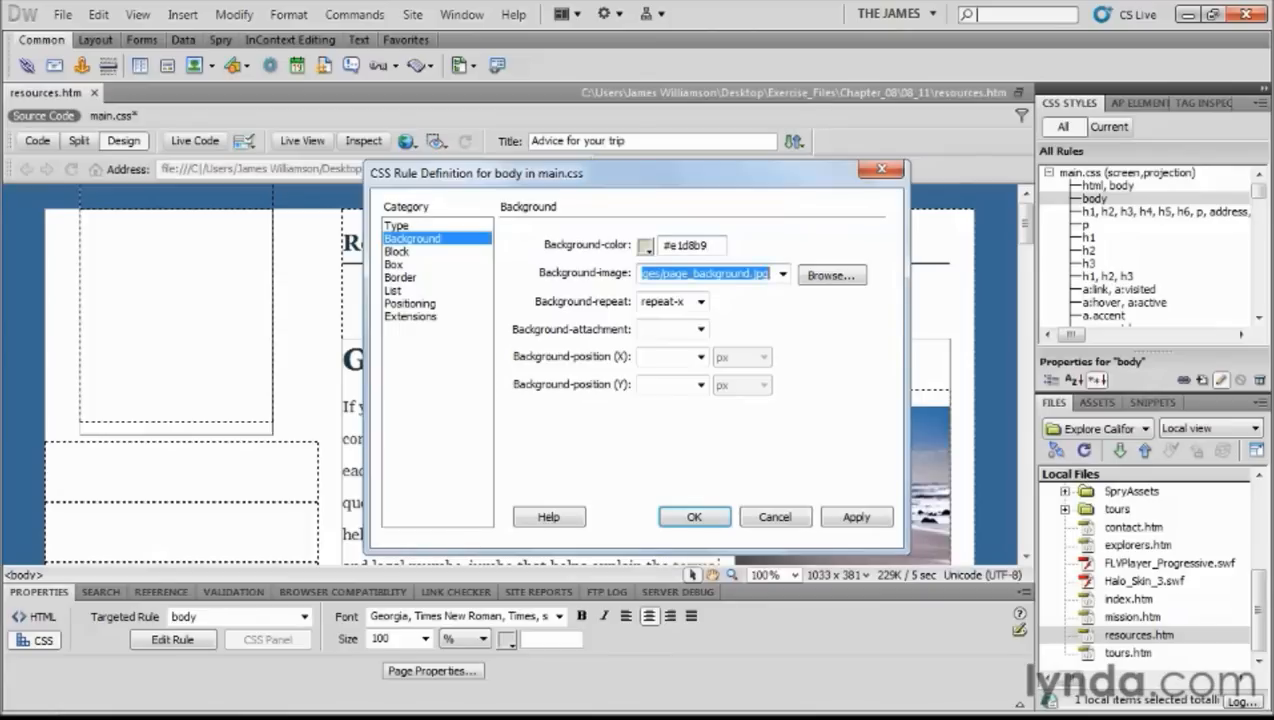
left_click(694, 517)
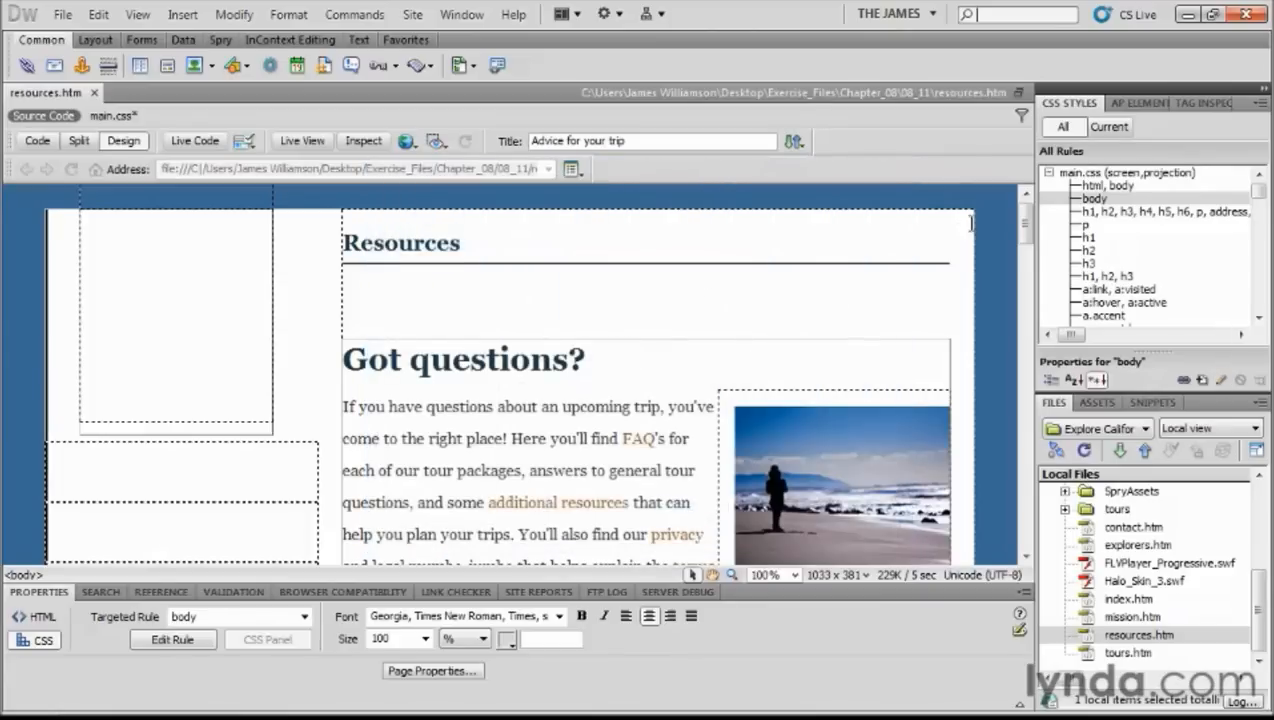
Step: Set logo.gif from the _images folder as the background image of the second #header rule, just below #footer
left_click_drag(1027, 234, 1025, 440)
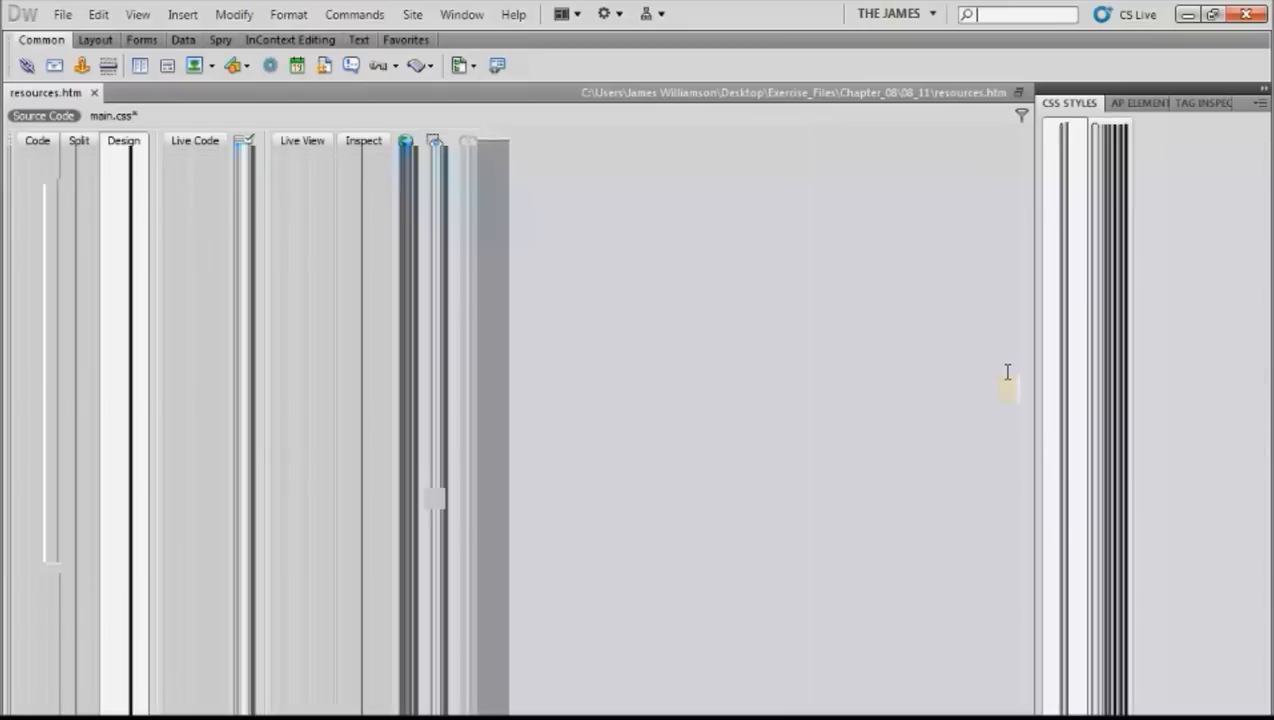
mouse_move(1024, 442)
left_mouse_down()
mouse_move(1024, 532)
mouse_move(1028, 213)
left_mouse_up()
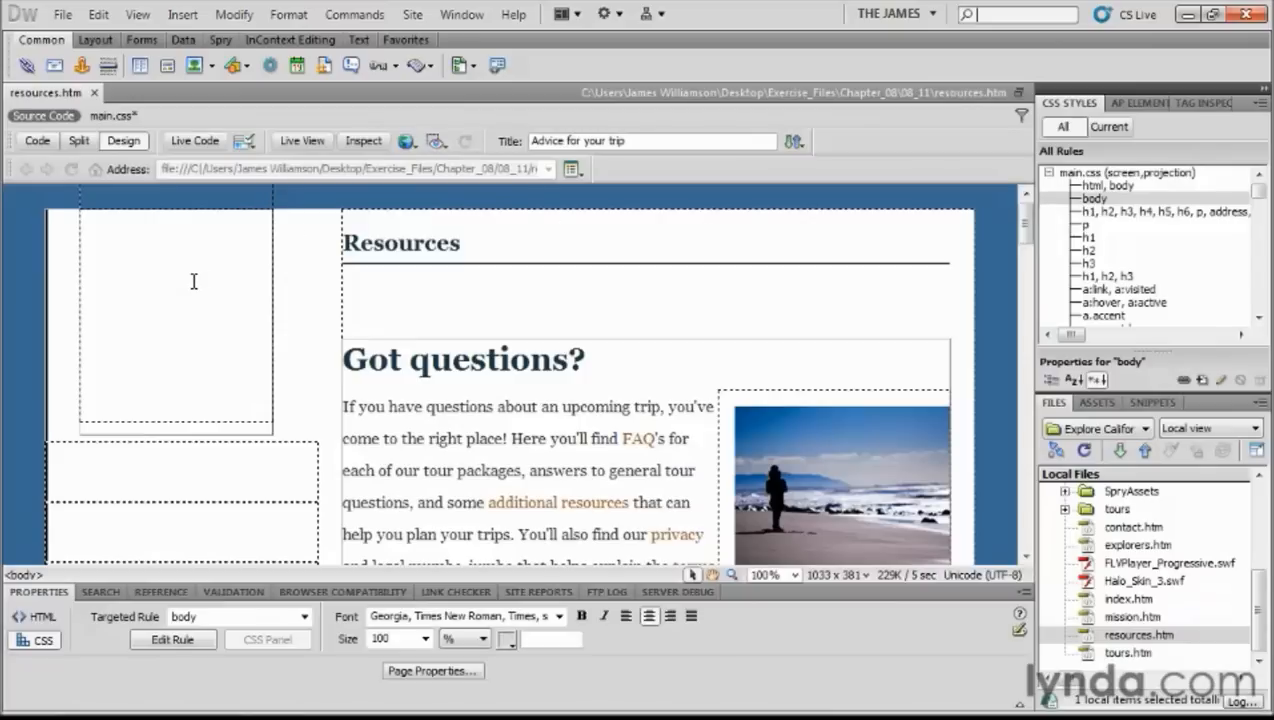
left_click(193, 281)
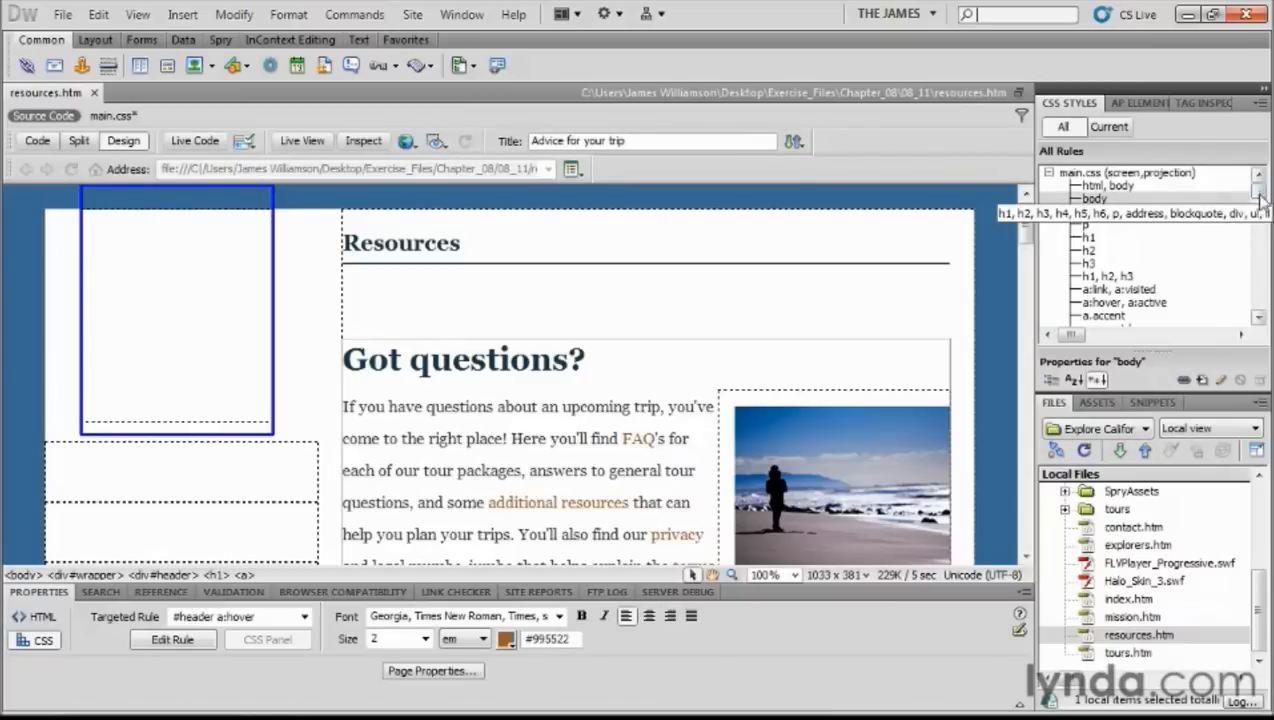
left_click_drag(1258, 192, 1262, 210)
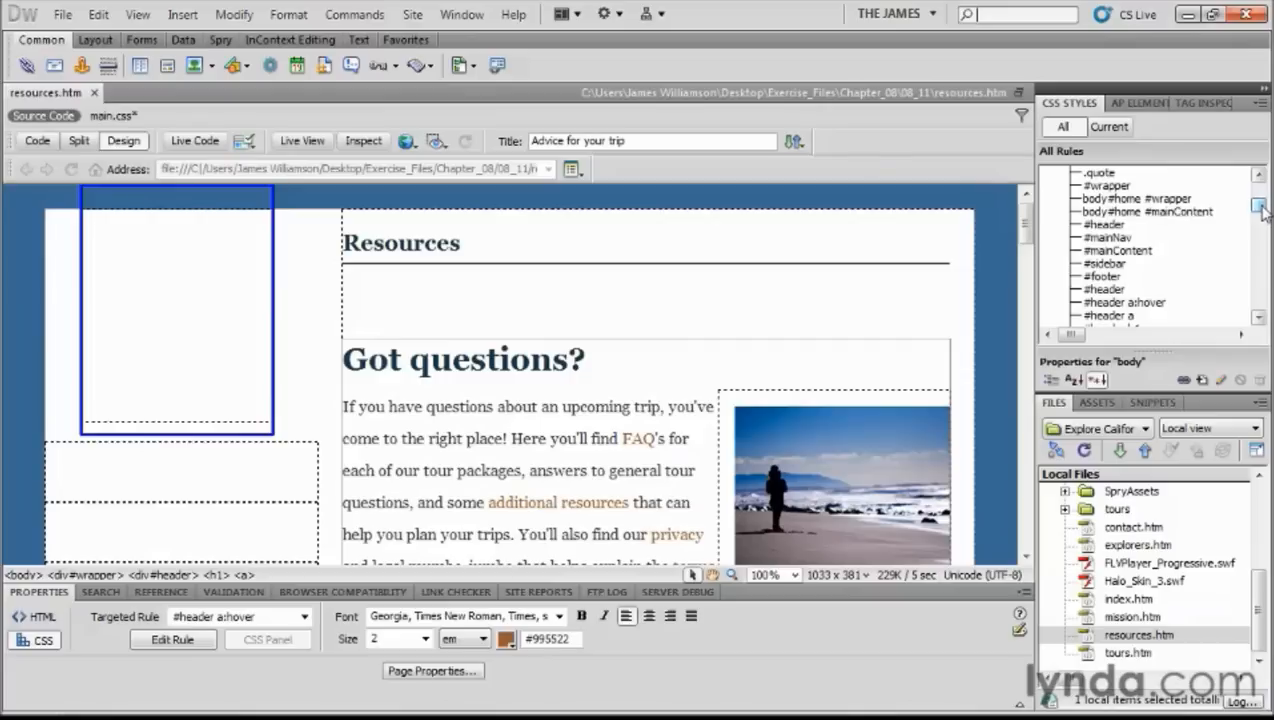
left_click(1113, 291)
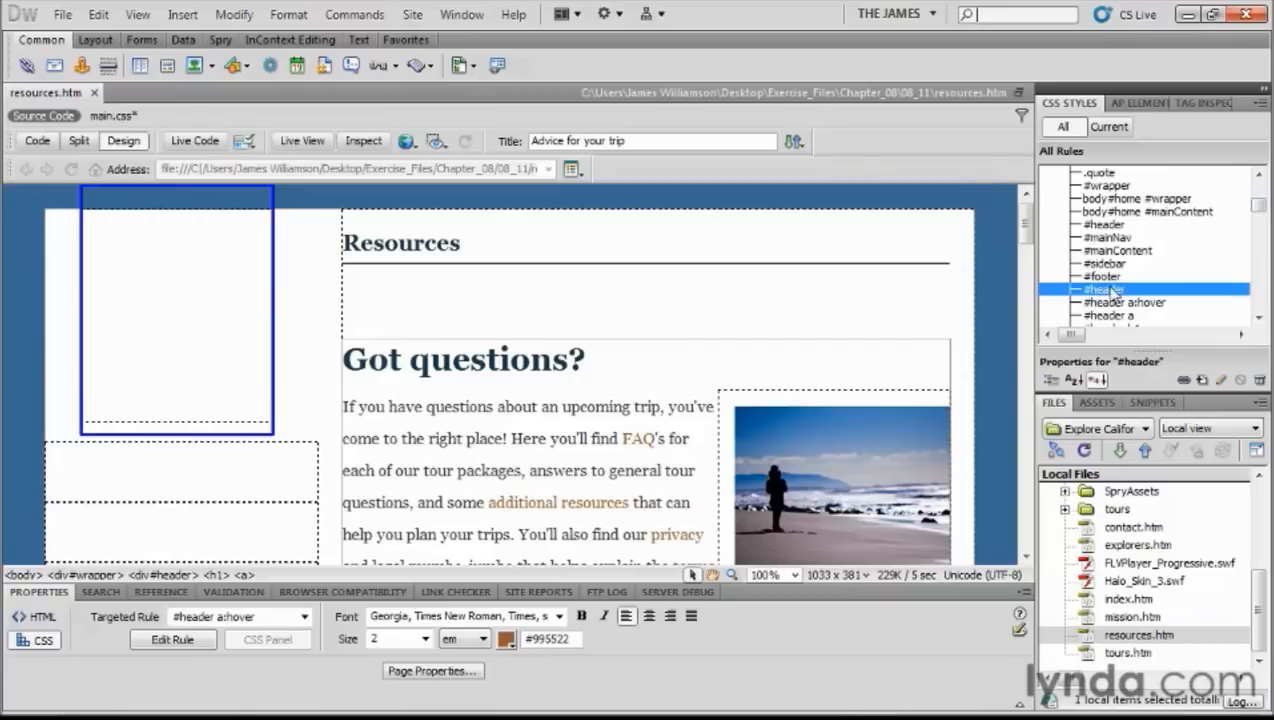
double_click(1108, 290)
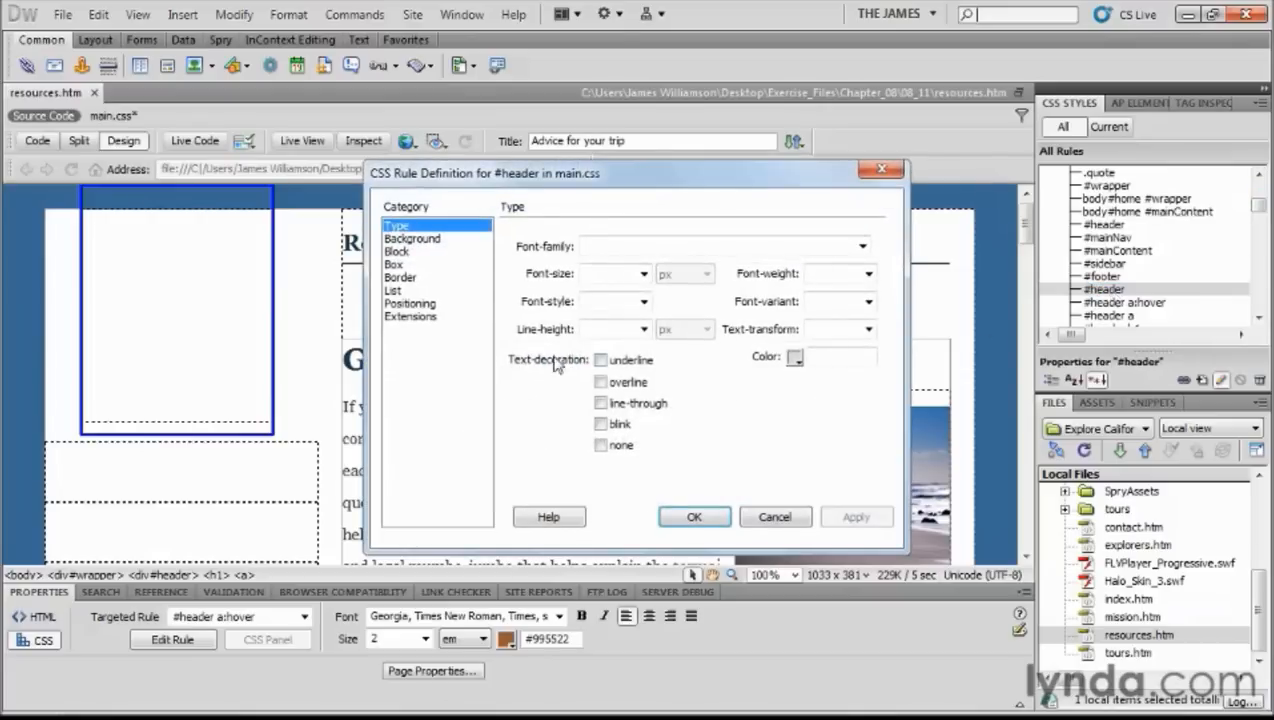
left_click(431, 240)
left_click(812, 273)
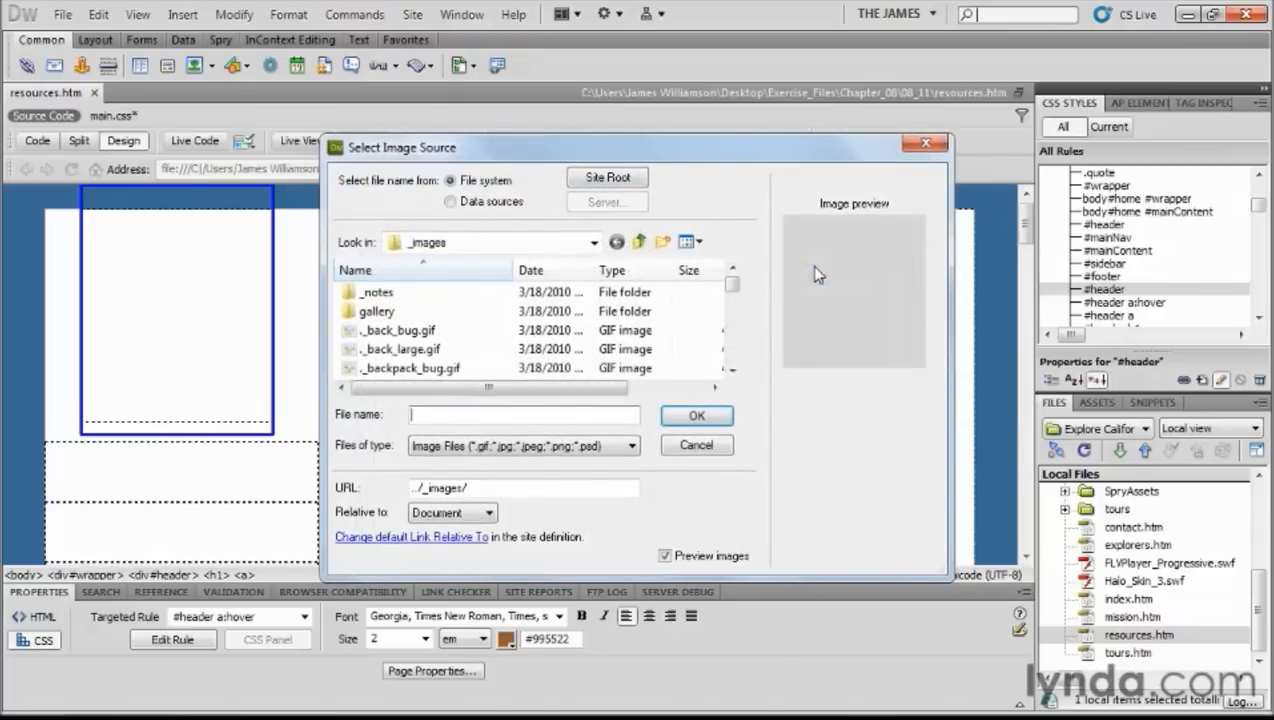
left_click_drag(732, 284, 733, 346)
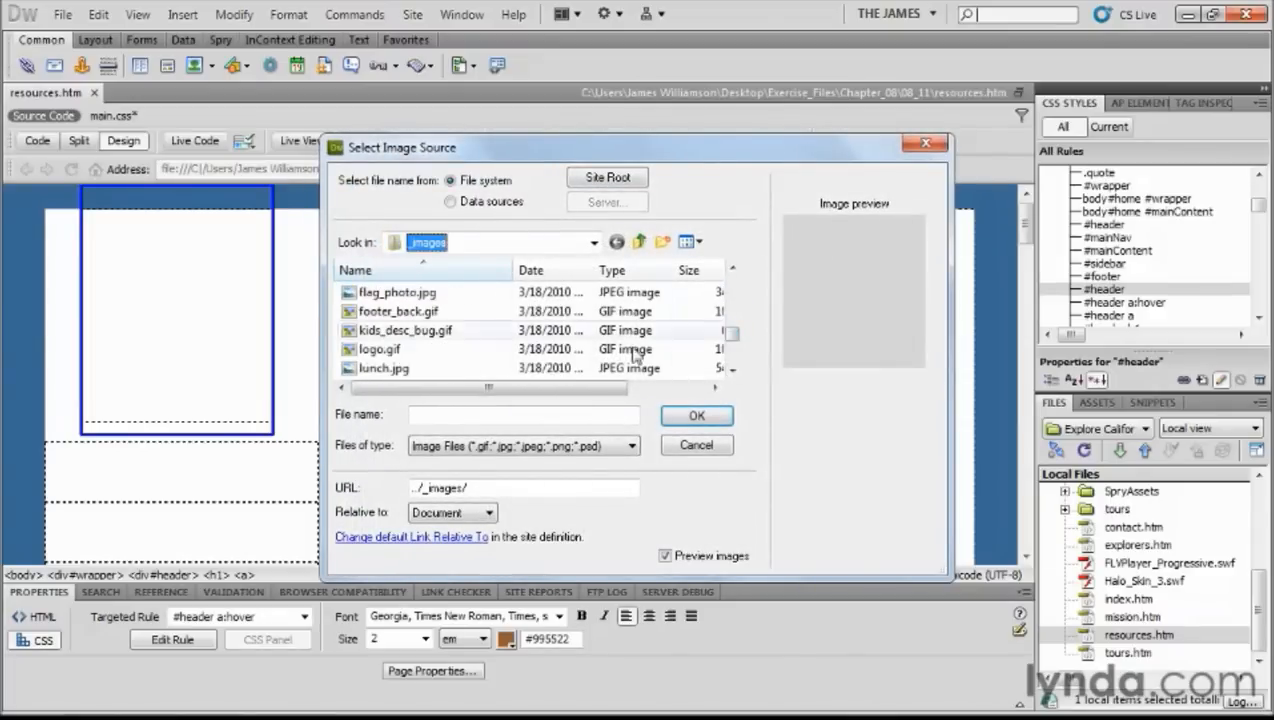
left_click(380, 349)
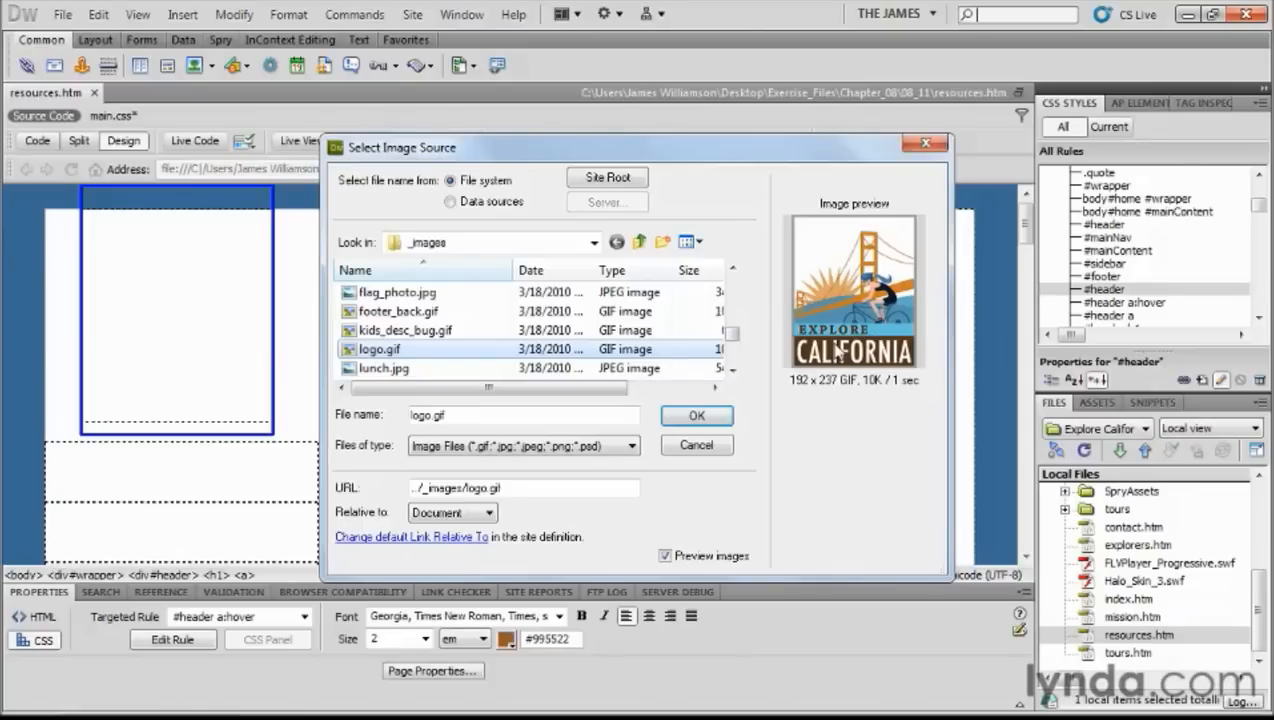
left_click(697, 416)
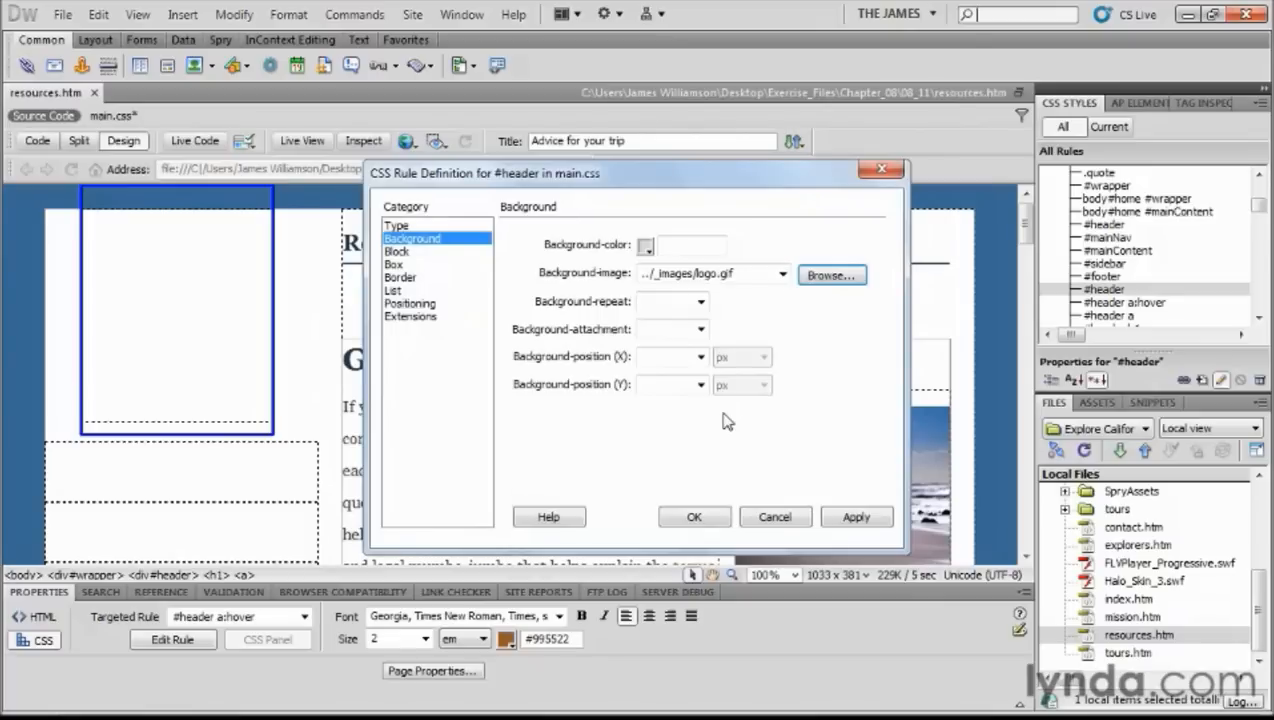
Step: Set the #header rule's background-repeat to no-repeat and confirm the rule definition
left_click(701, 302)
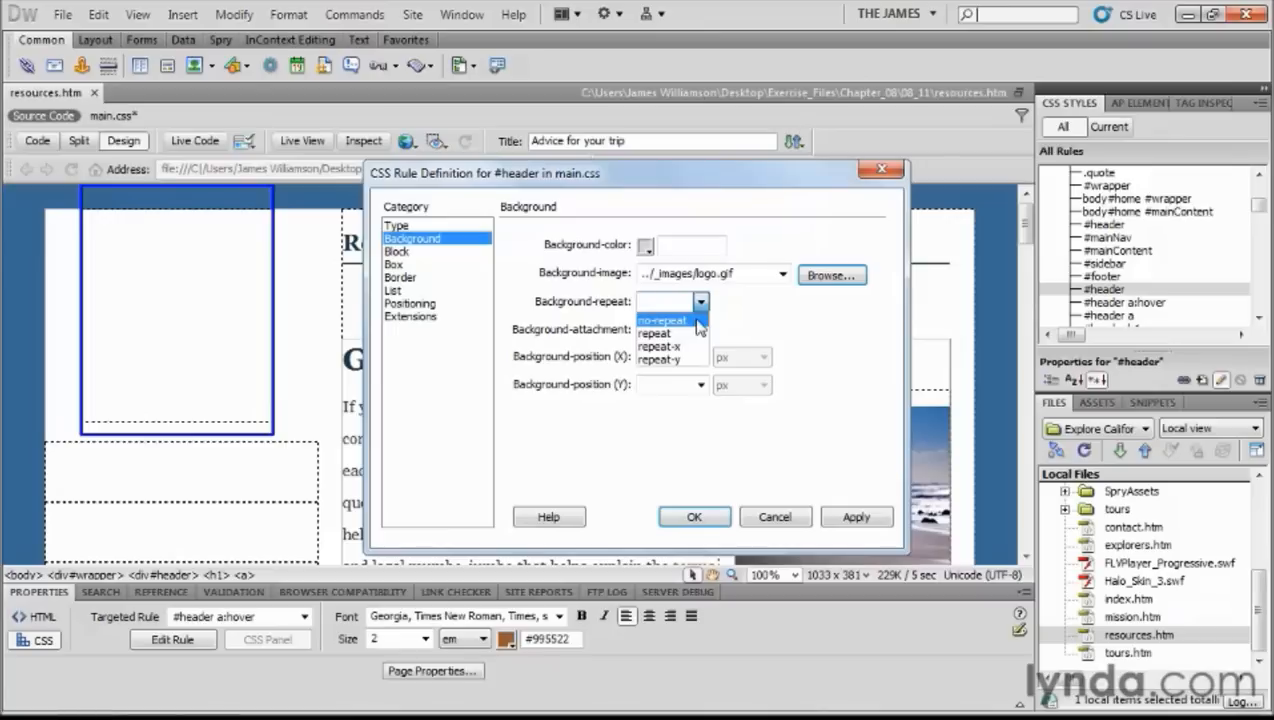
left_click(697, 320)
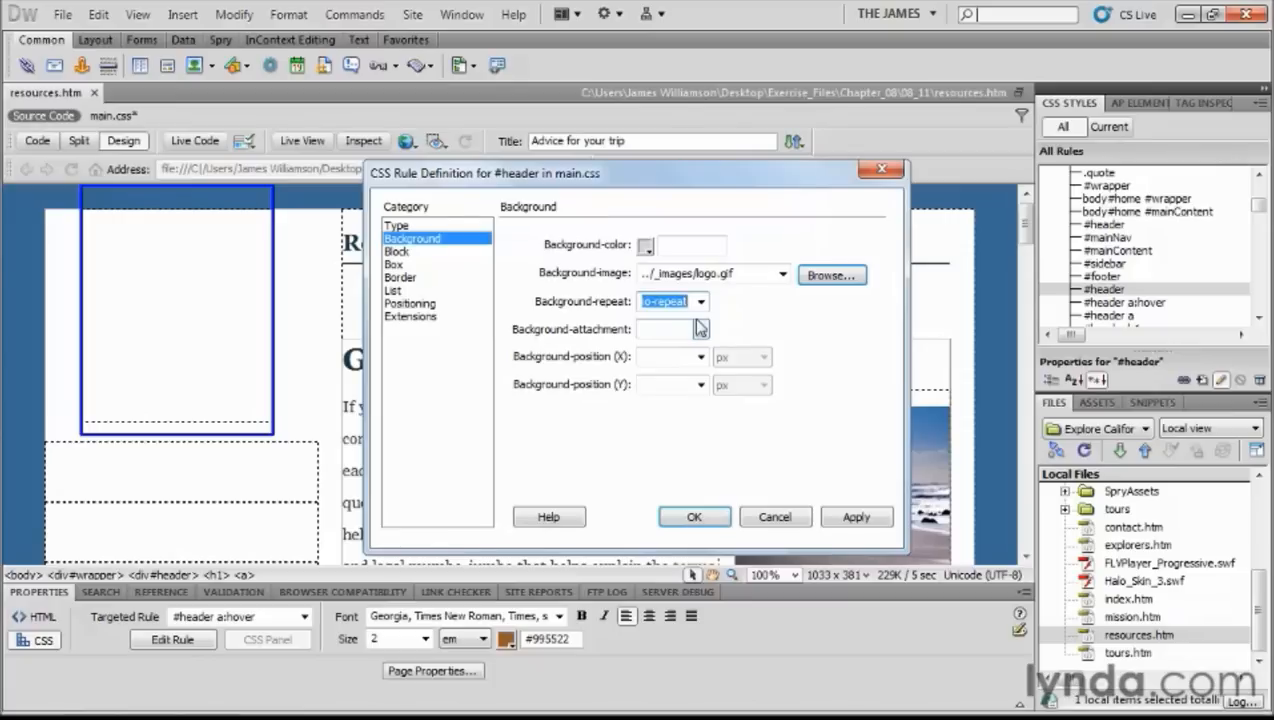
left_click(690, 518)
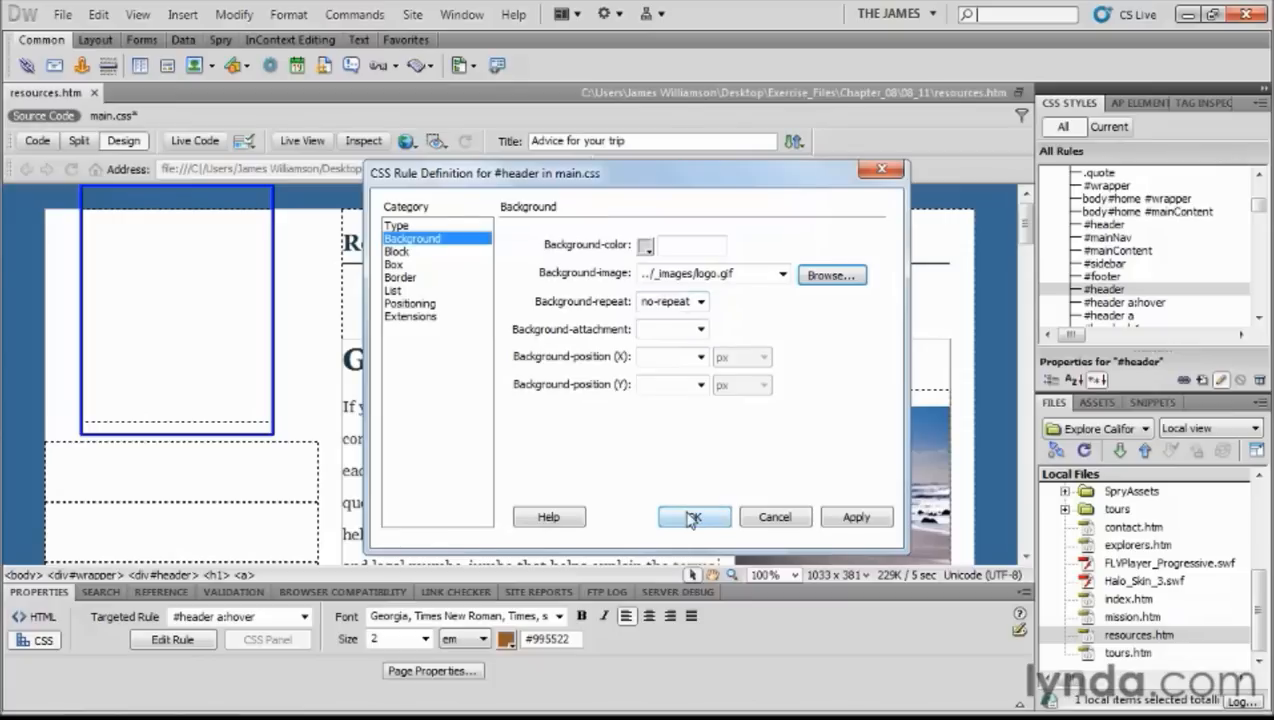
left_click(690, 518)
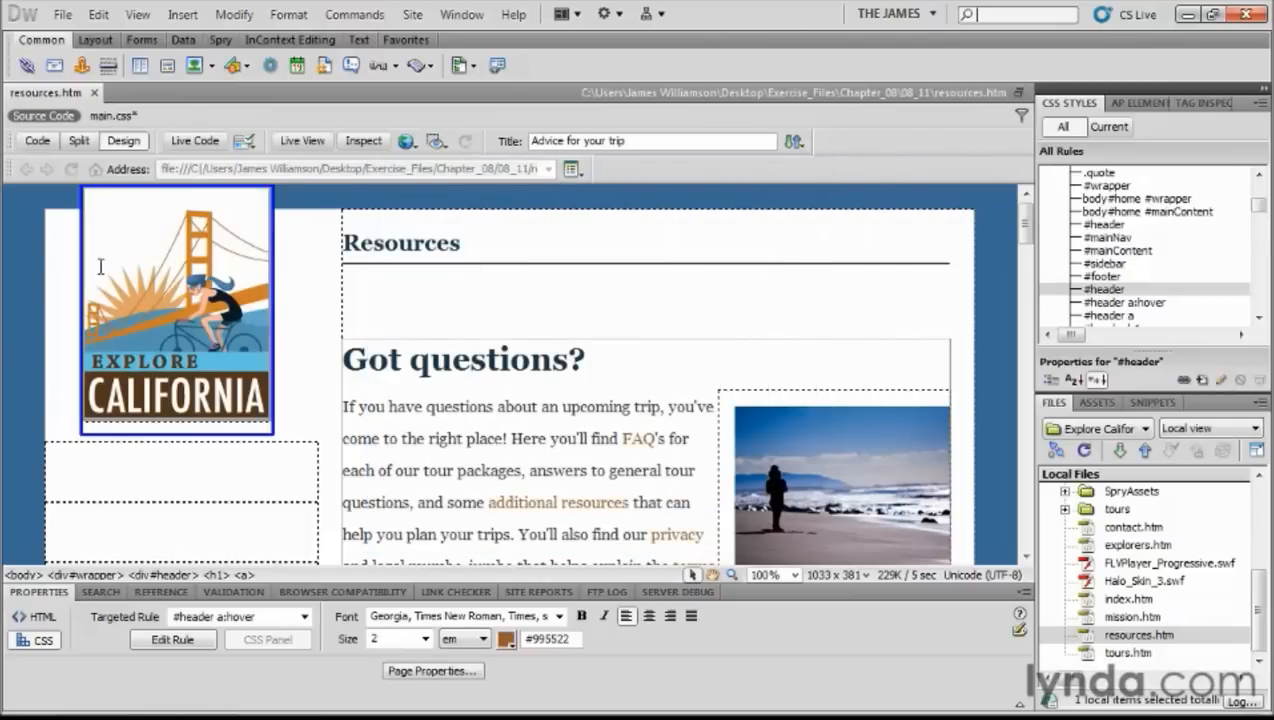
Step: Examine the CSS rules applied to the header logo with the Code Navigator, then dismiss it
left_click(198, 298, "alt")
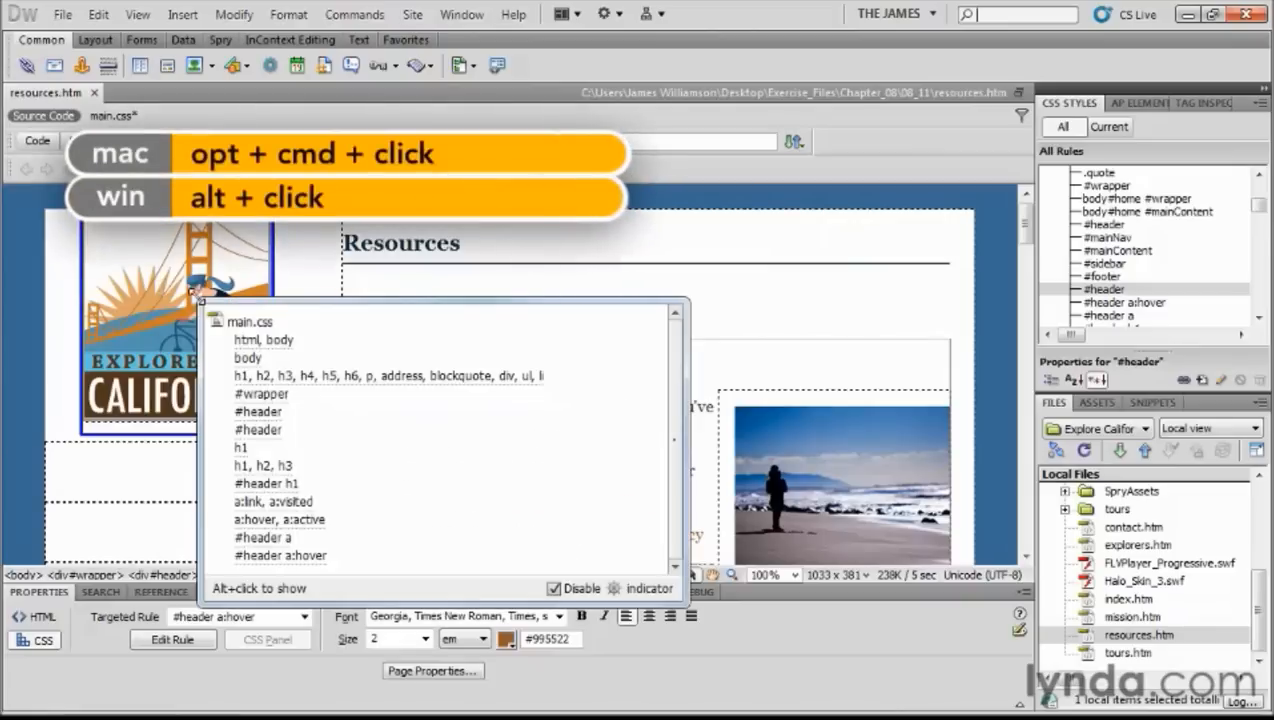
mouse_move(260, 425)
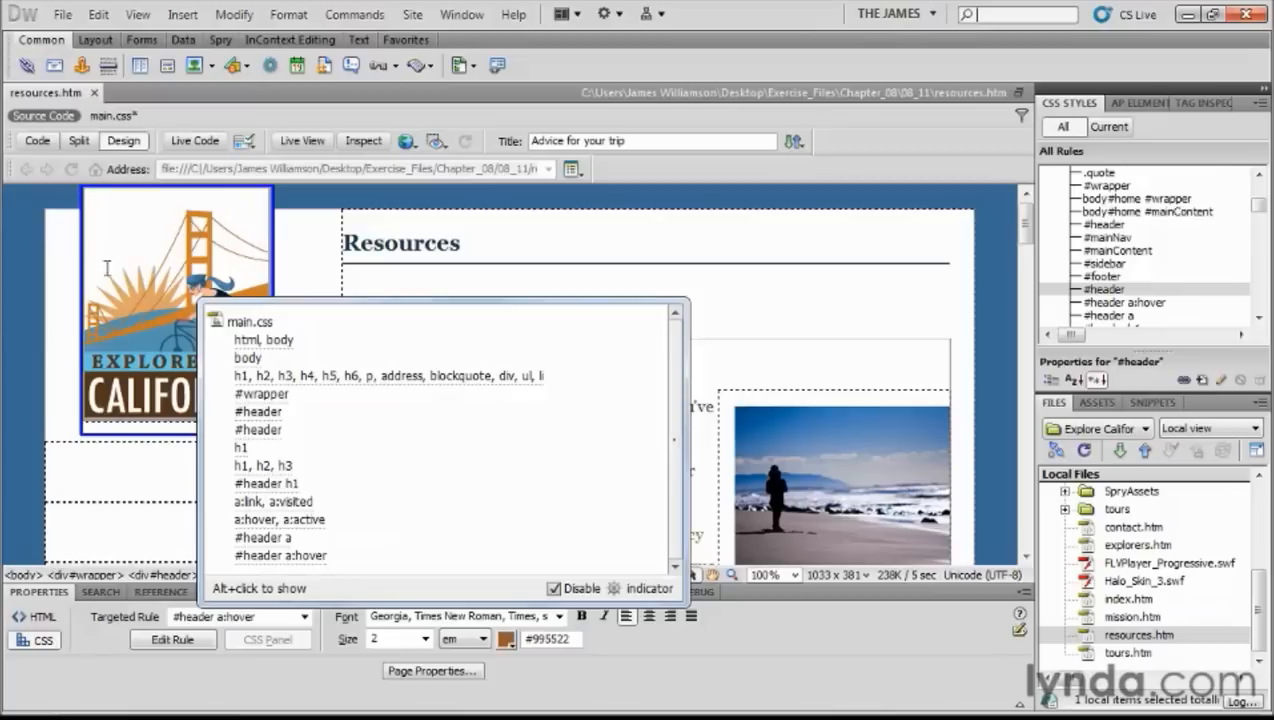
left_click(268, 236)
left_click(374, 232)
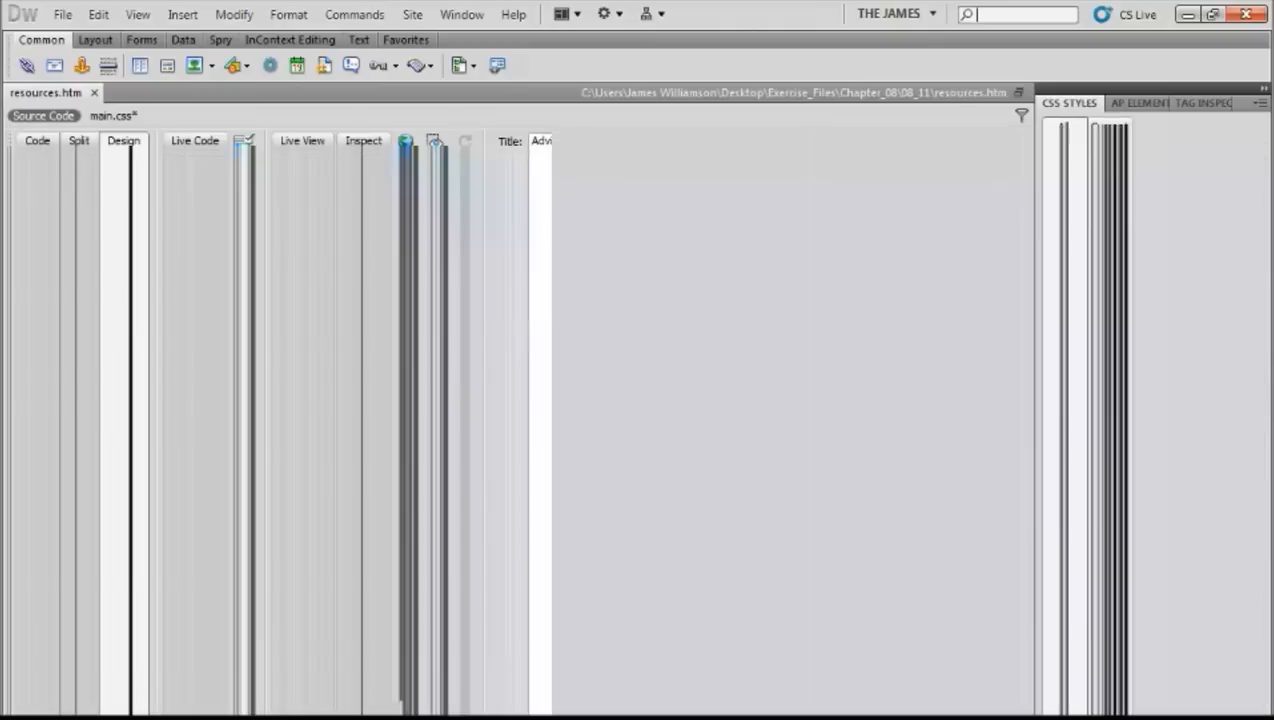
Step: Set star_bullet.gif from the _images folder as the background image of the #mainContent #mainArticle li rule
left_click_drag(1027, 220, 1038, 395)
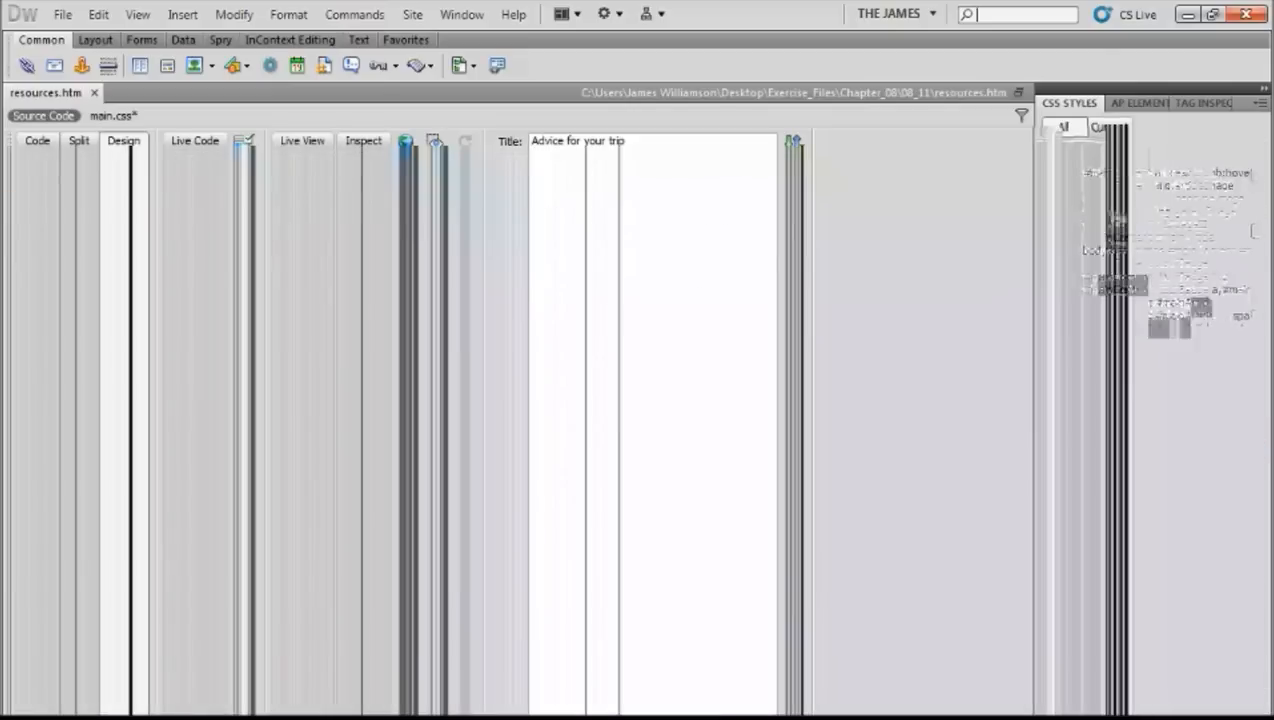
left_click_drag(1259, 230, 1259, 237)
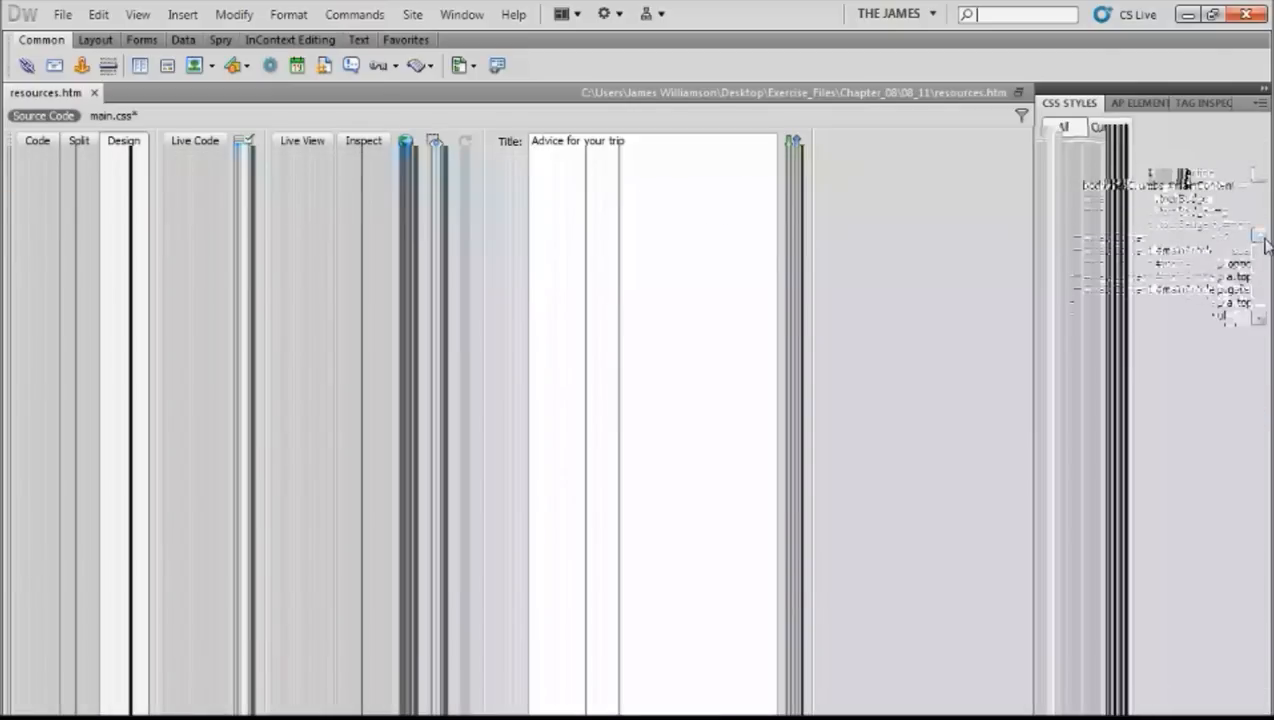
left_click_drag(1261, 239, 1262, 244)
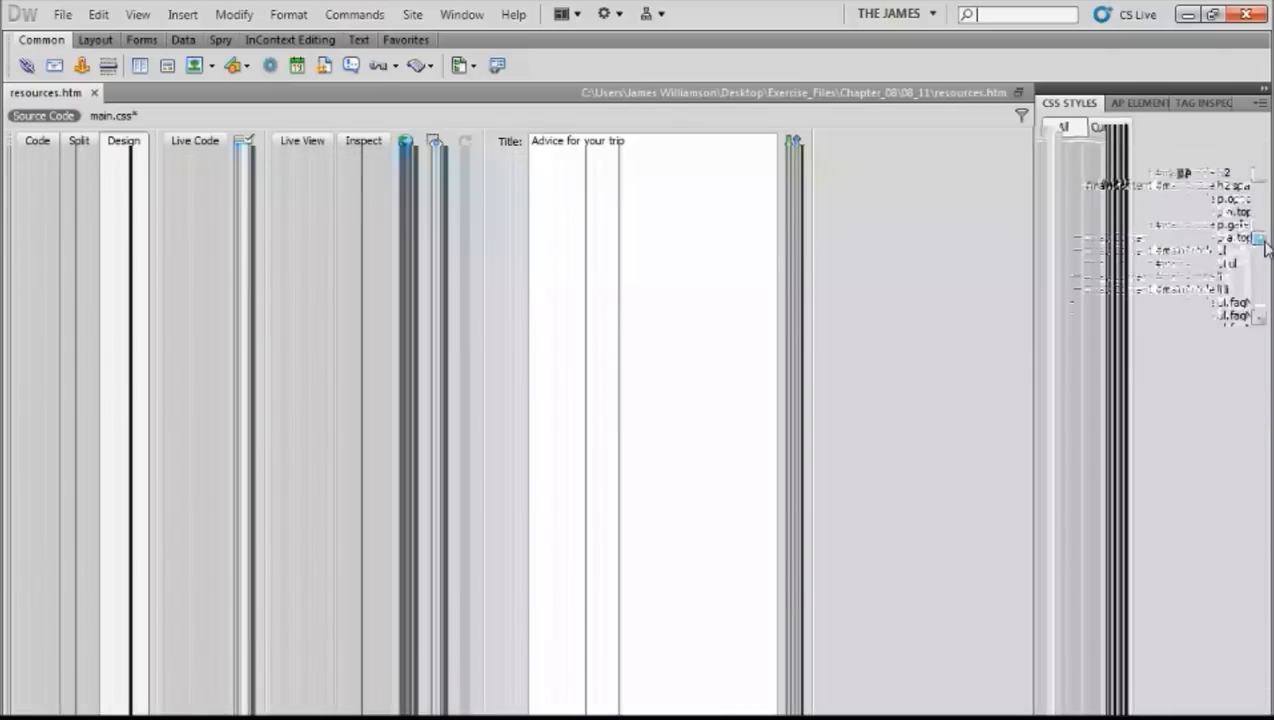
double_click(1100, 278)
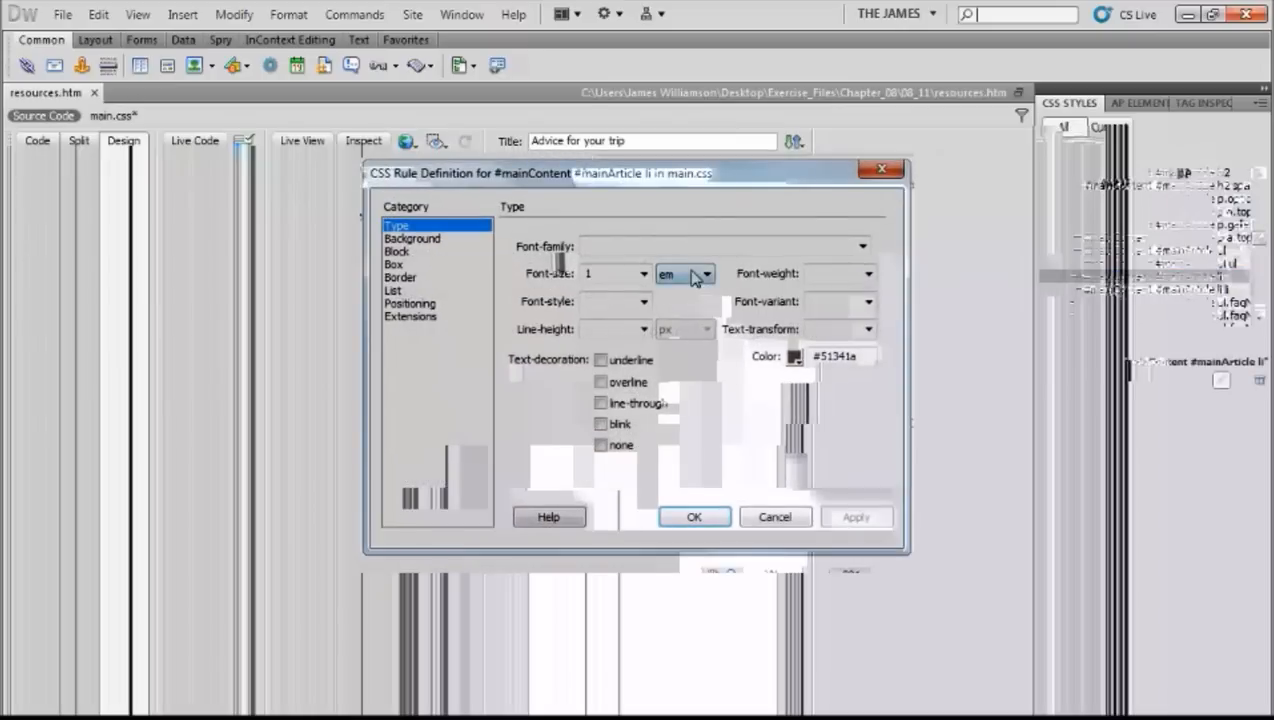
left_click(445, 242)
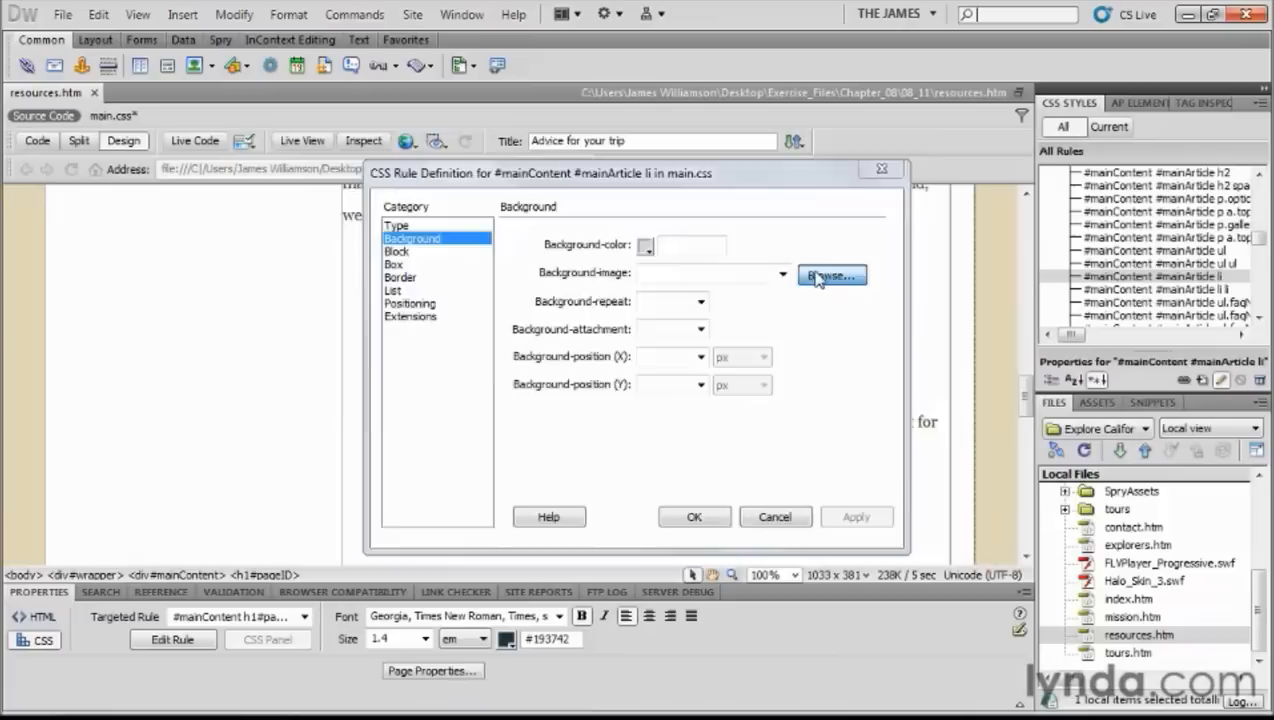
left_click(815, 278)
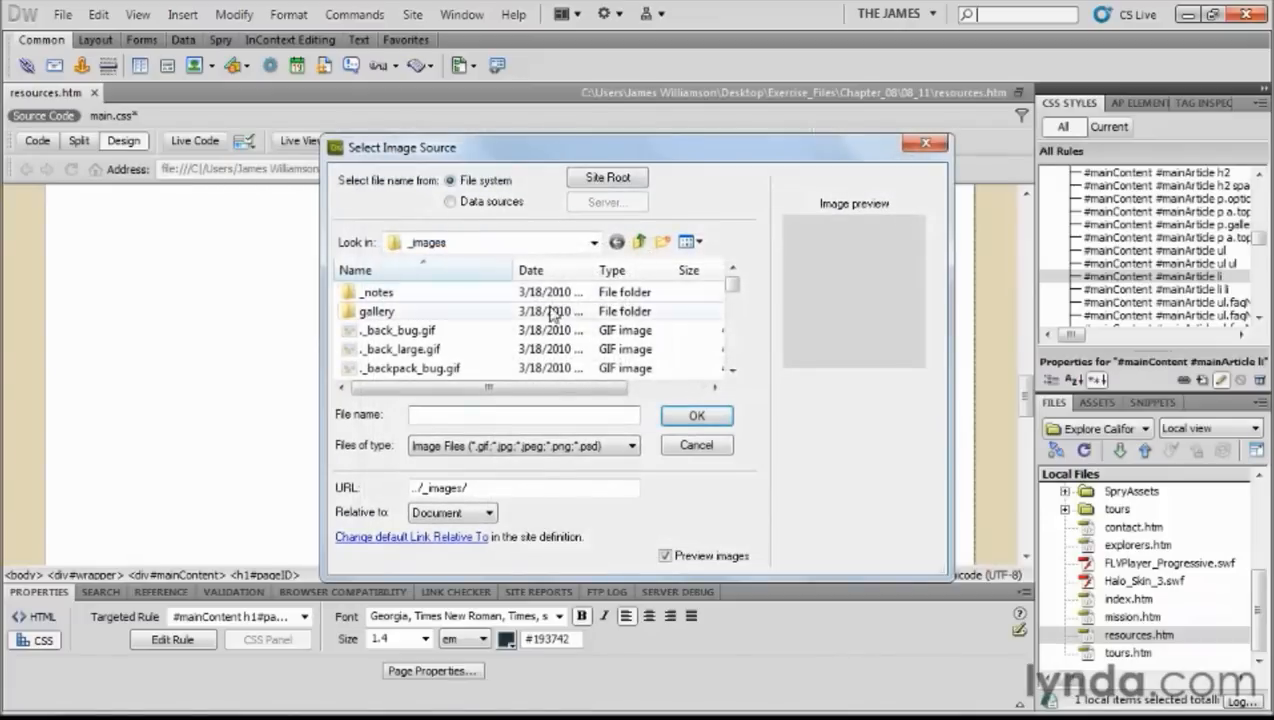
left_click_drag(732, 285, 732, 349)
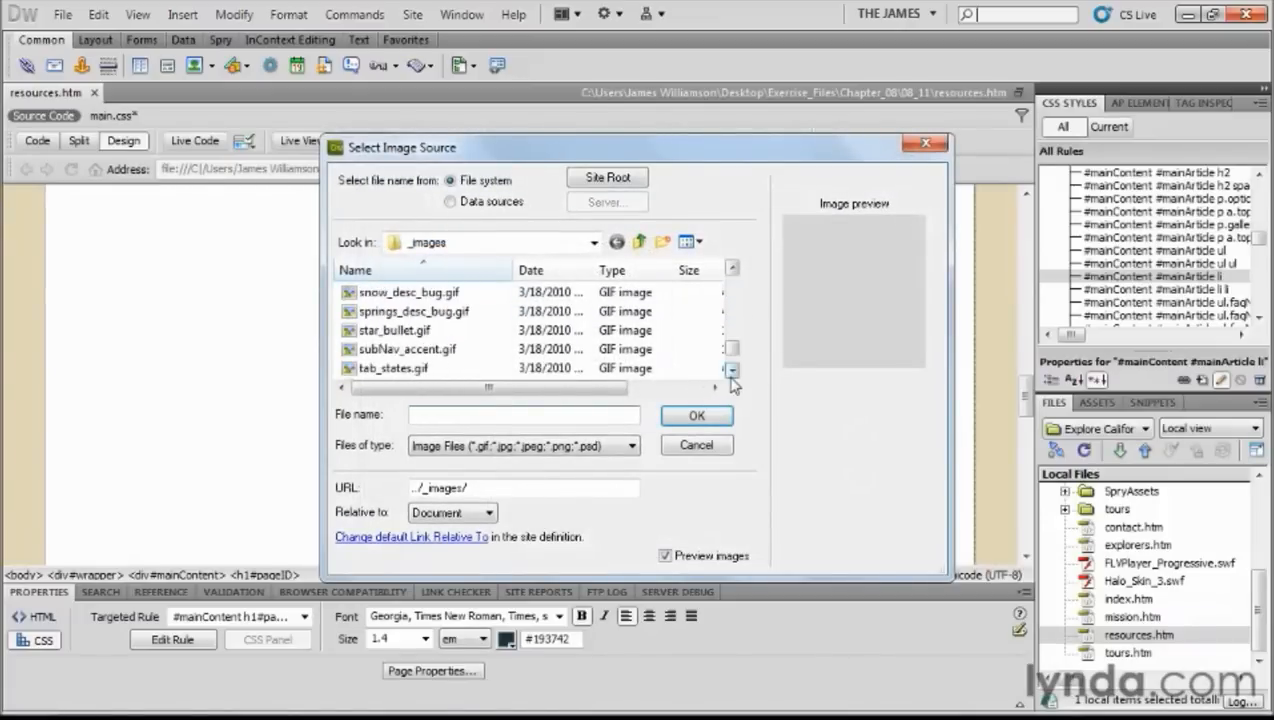
left_click(399, 332)
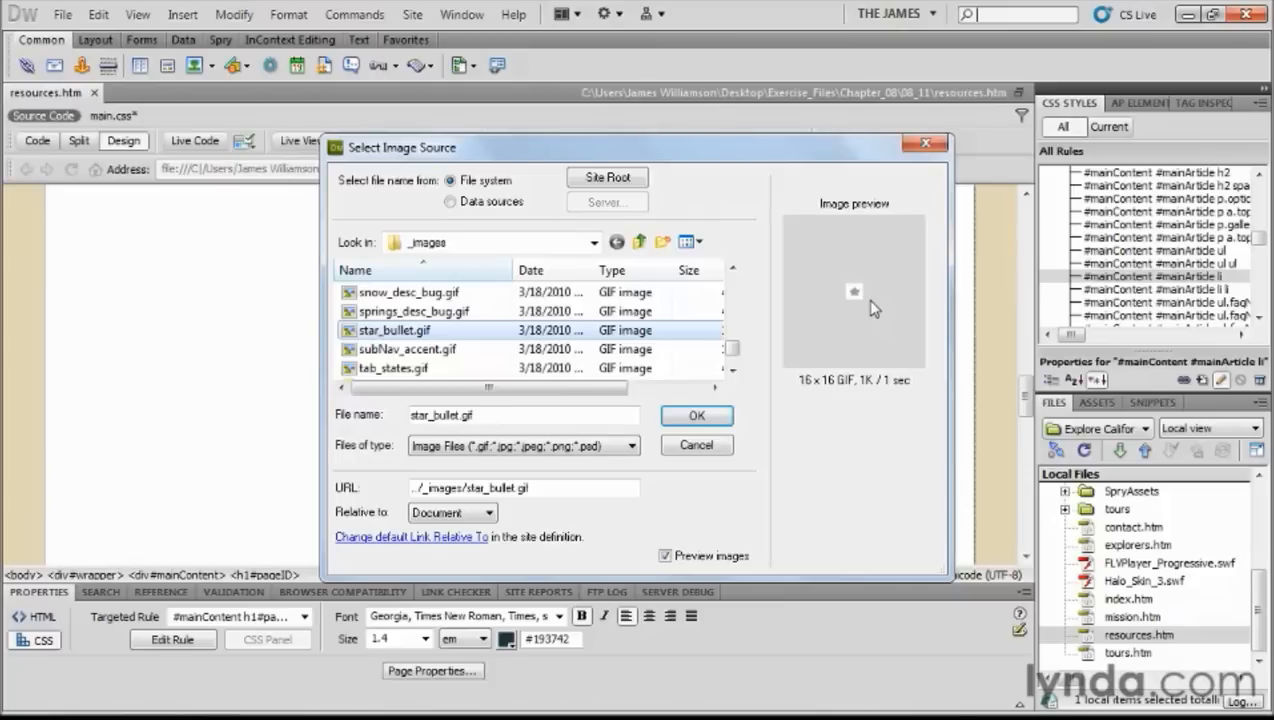
left_click(697, 416)
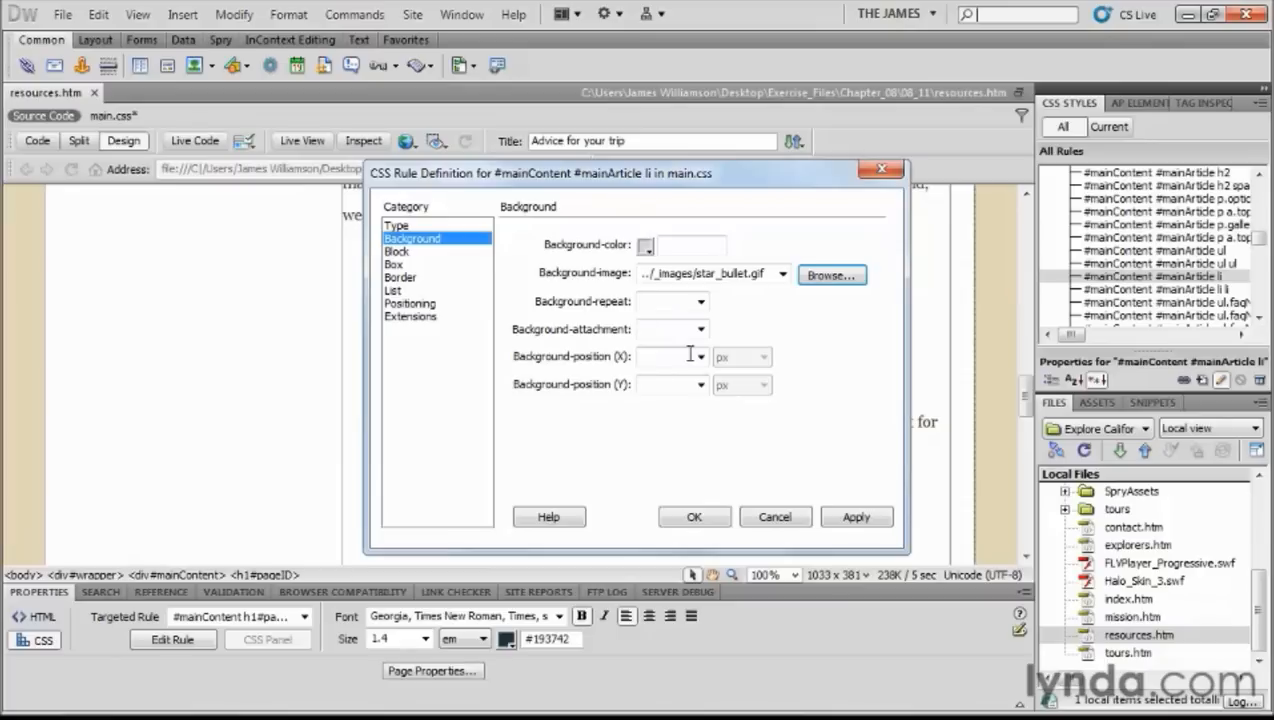
Step: Set the #mainContent #mainArticle li rule's background-repeat to no-repeat and confirm the rule definition
left_click(701, 301)
left_click(677, 316)
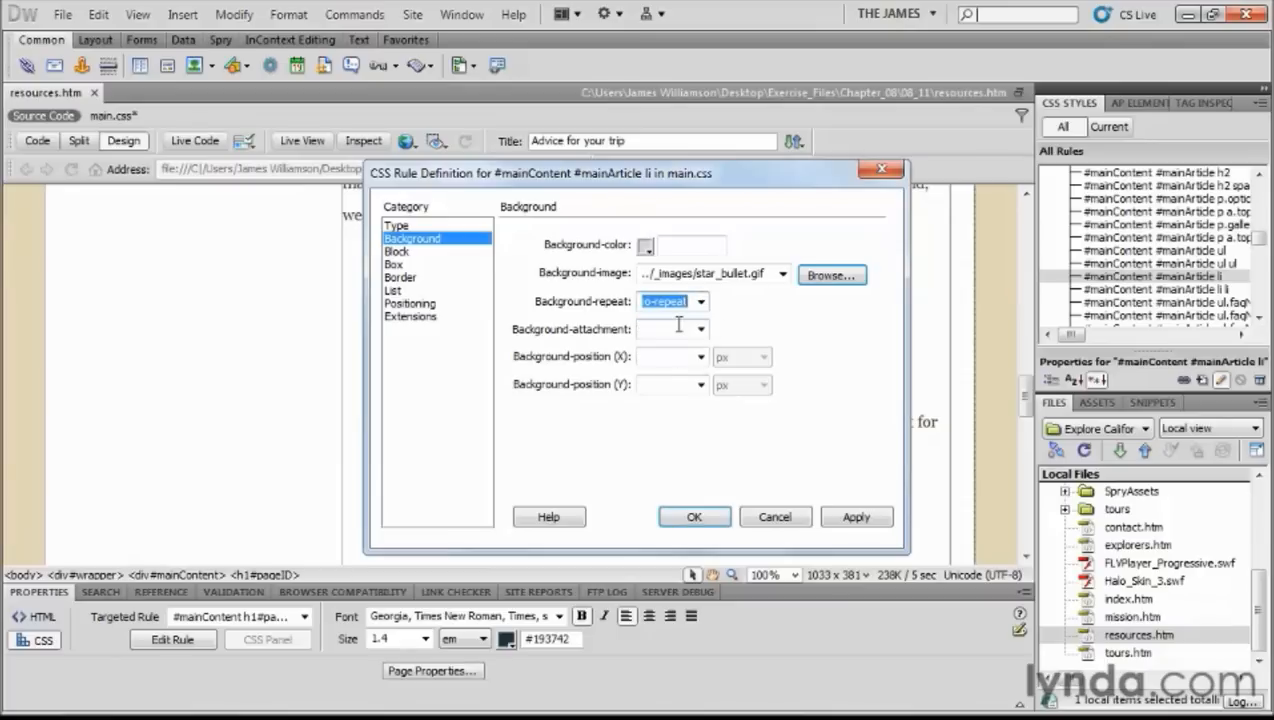
left_click(711, 519)
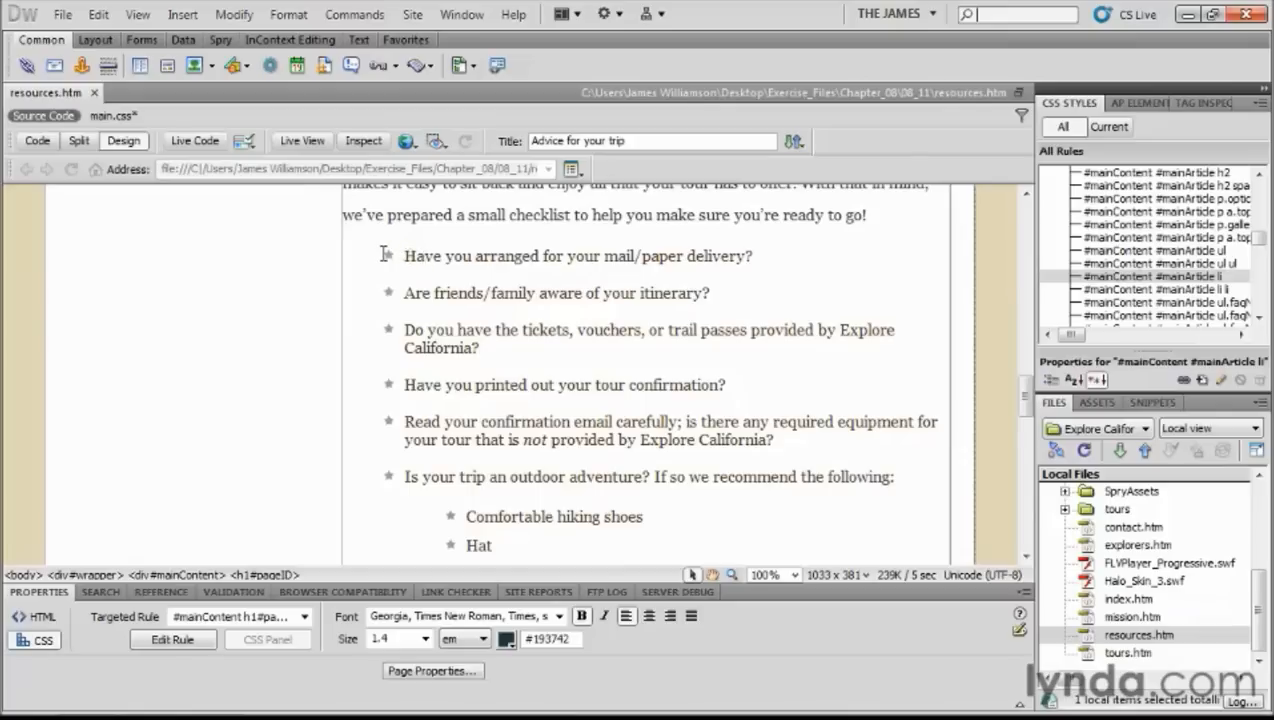
Step: Examine the layout of the star-bulleted checklist items in Inspect mode and leave that mode
left_click(415, 254)
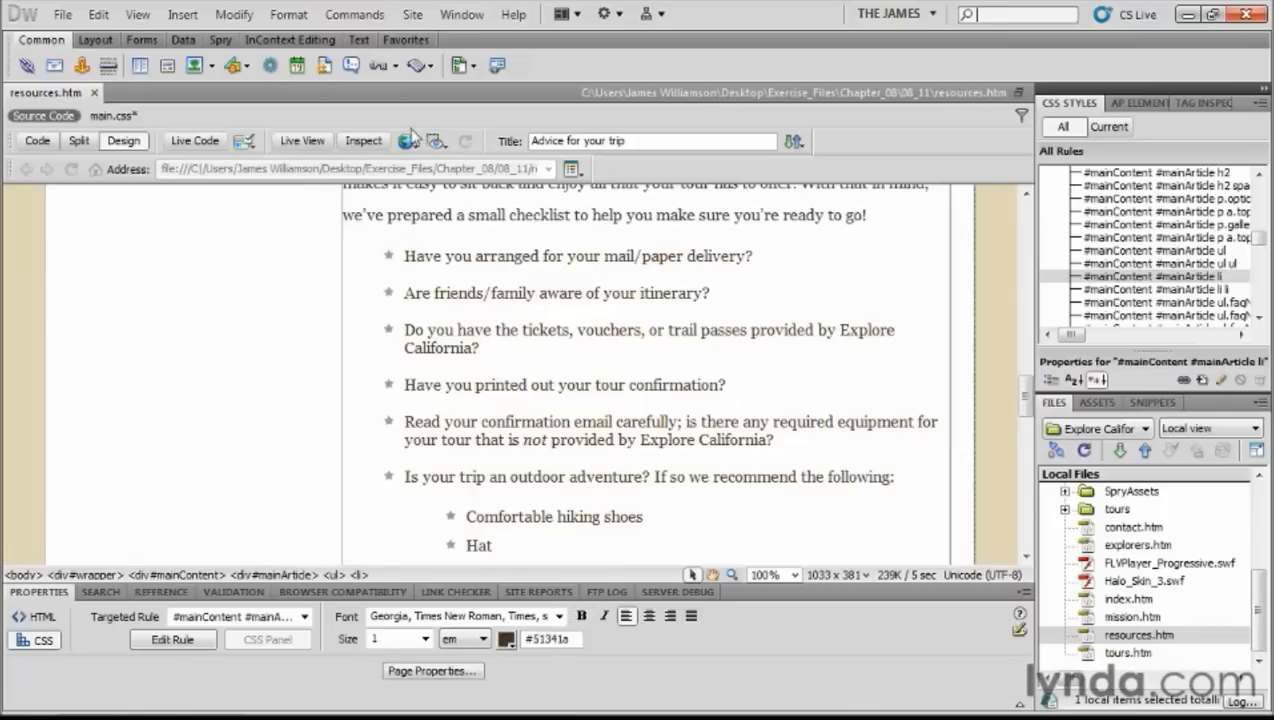
left_click(362, 141)
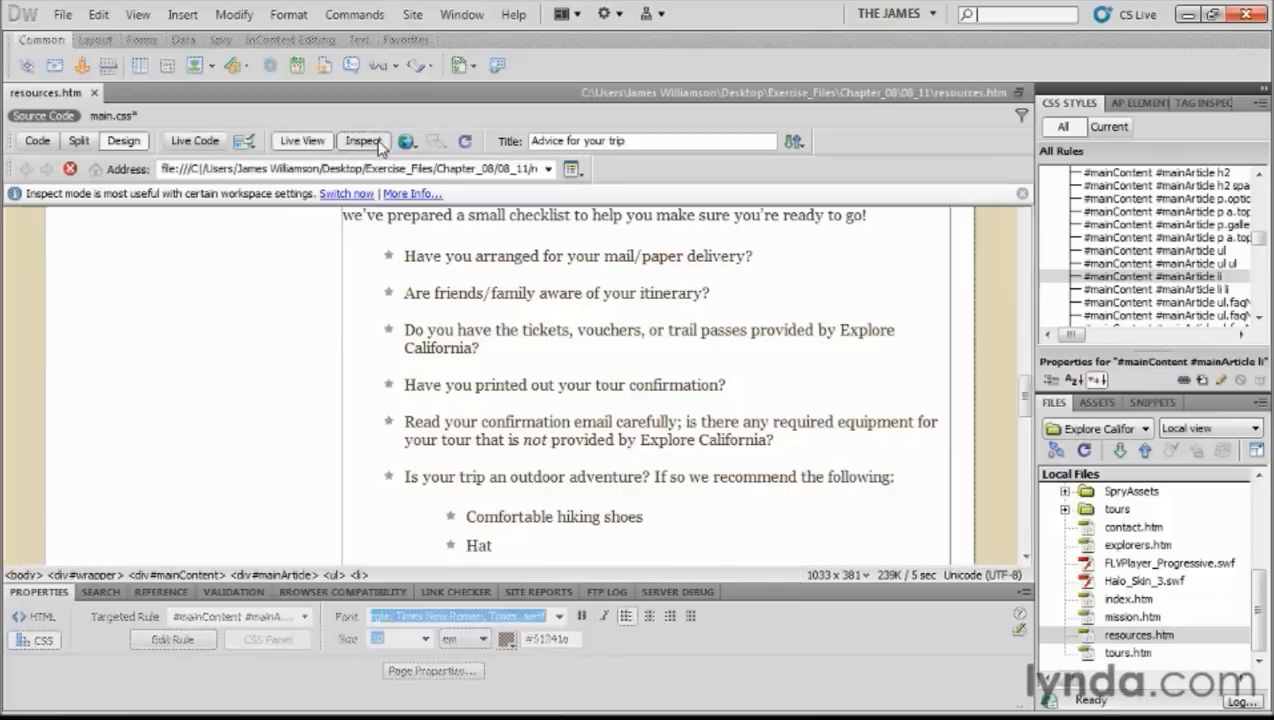
left_click_drag(1026, 228, 1030, 390)
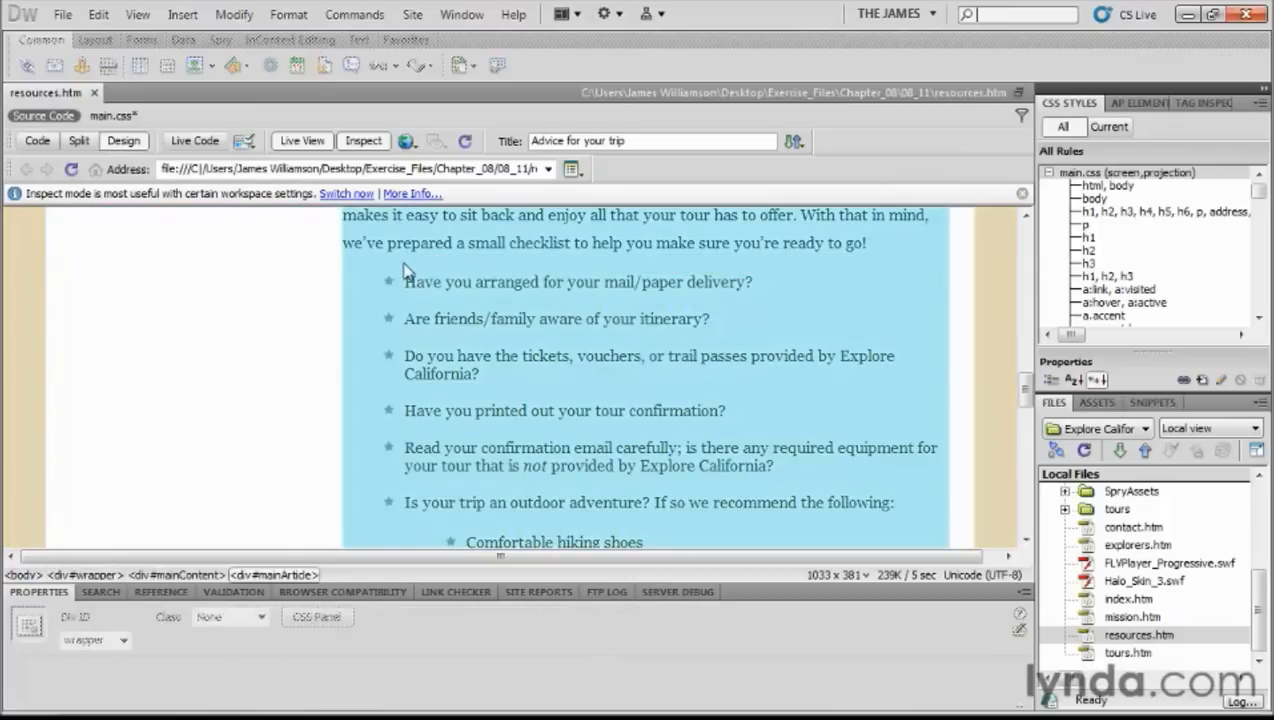
left_click(363, 137)
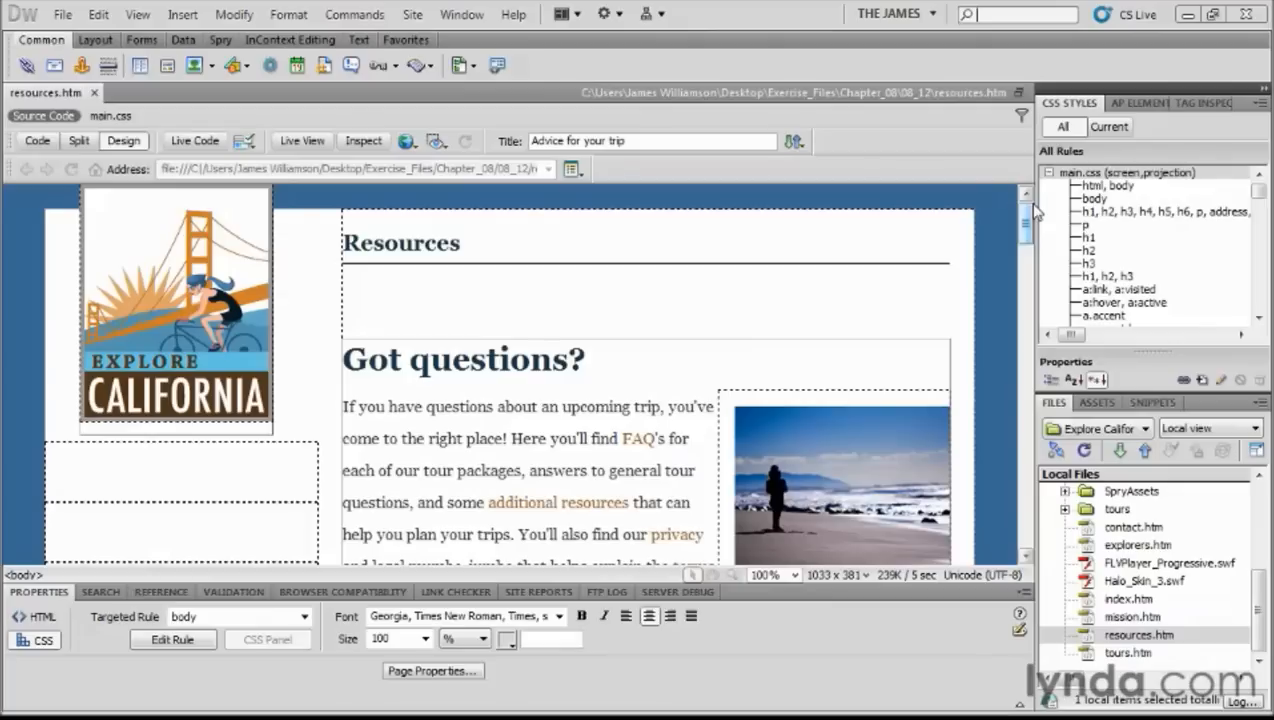
Step: Select the a.tours link in the first item of the page's main navigation
left_click_drag(1027, 215, 1027, 235)
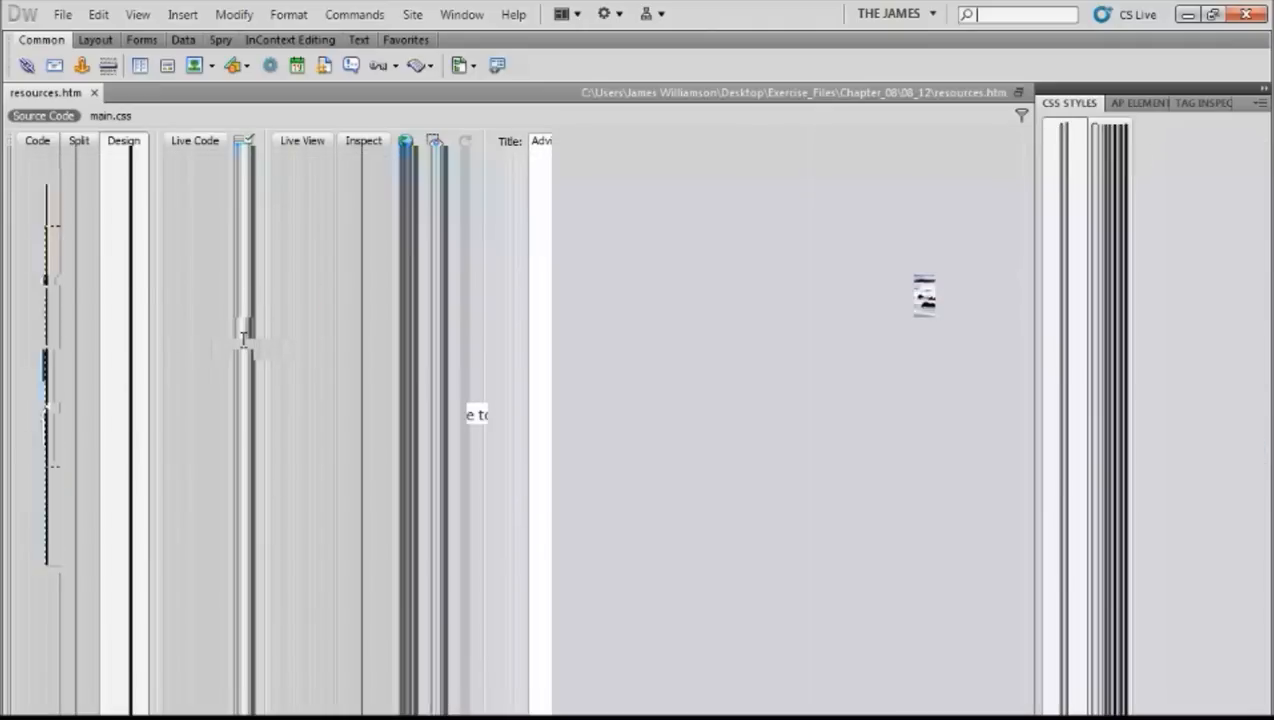
left_click(172, 264)
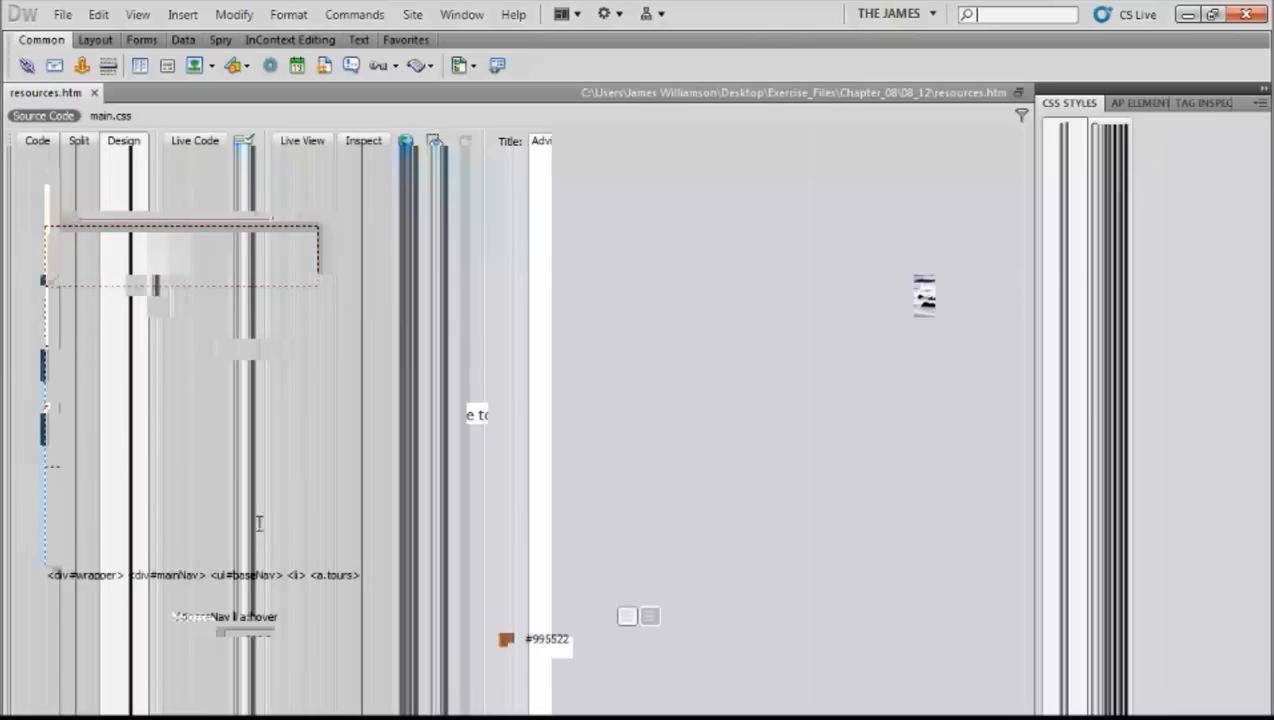
left_click(333, 576)
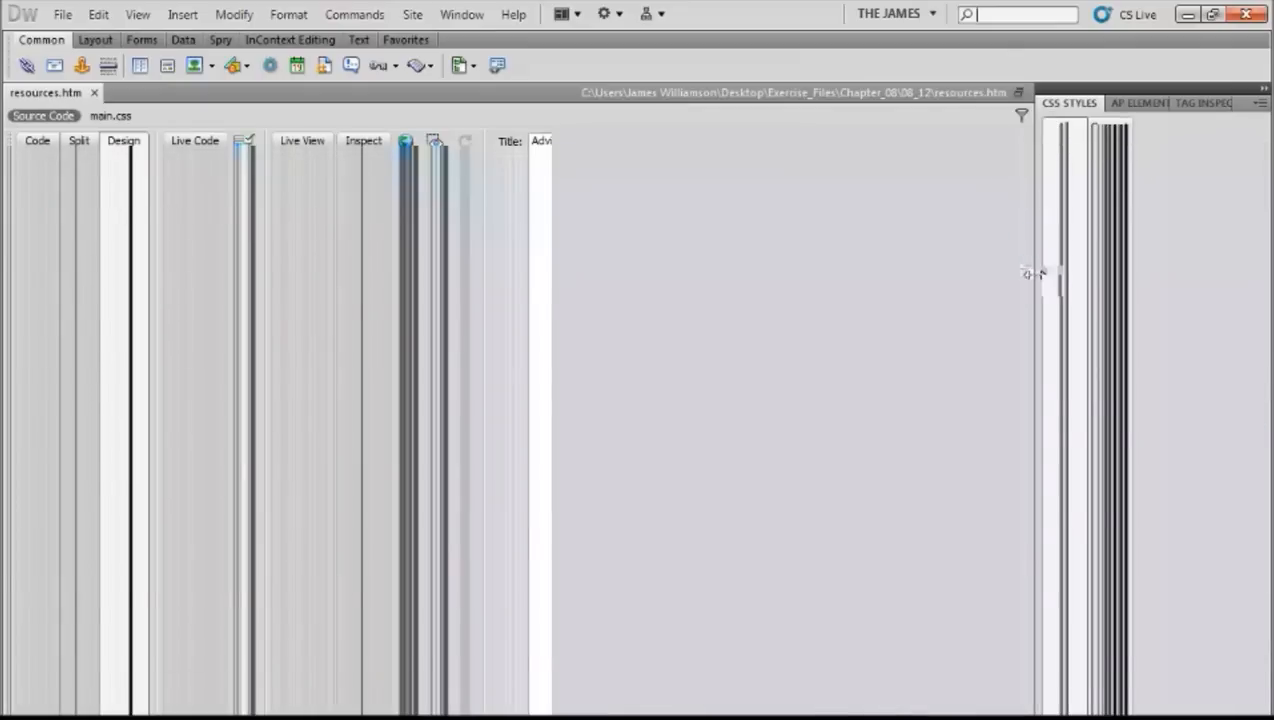
Step: Enlarge the CSS Styles panel by widening the dock and collapsing the Files panel group, and find the ul#baseNav rules
left_click_drag(1030, 274, 908, 274)
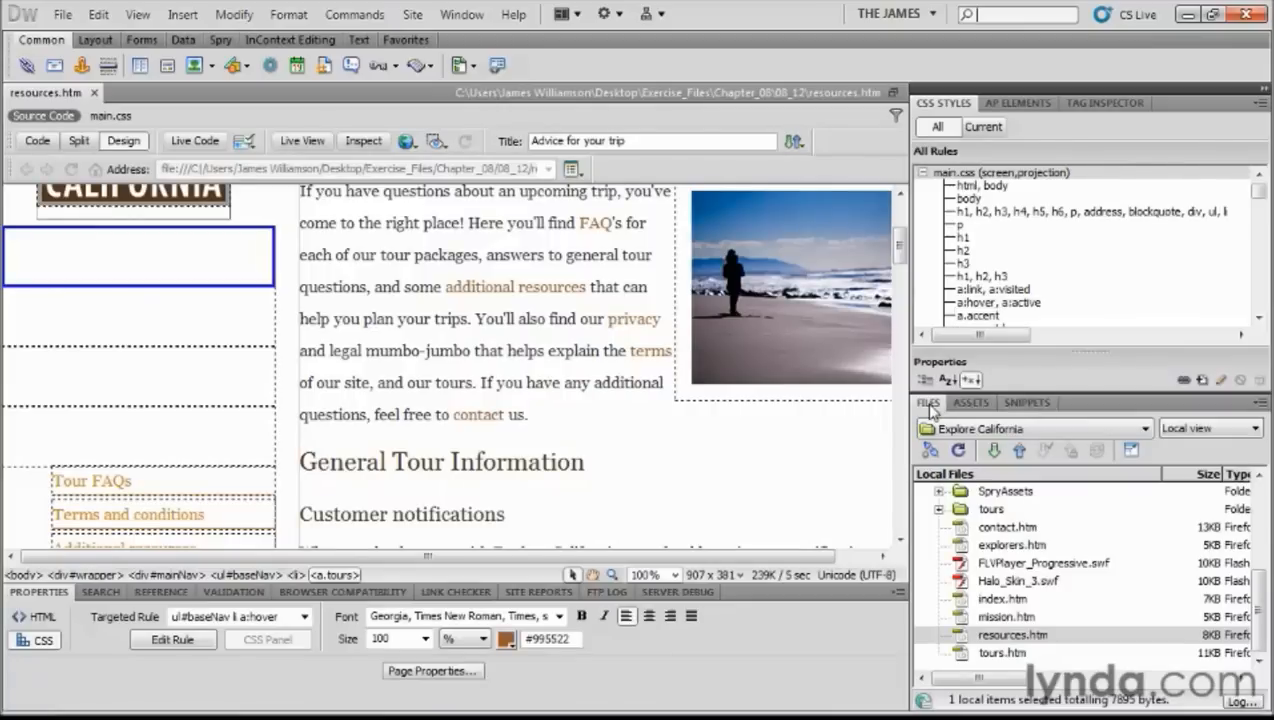
double_click(928, 404)
left_click_drag(1261, 197, 1262, 243)
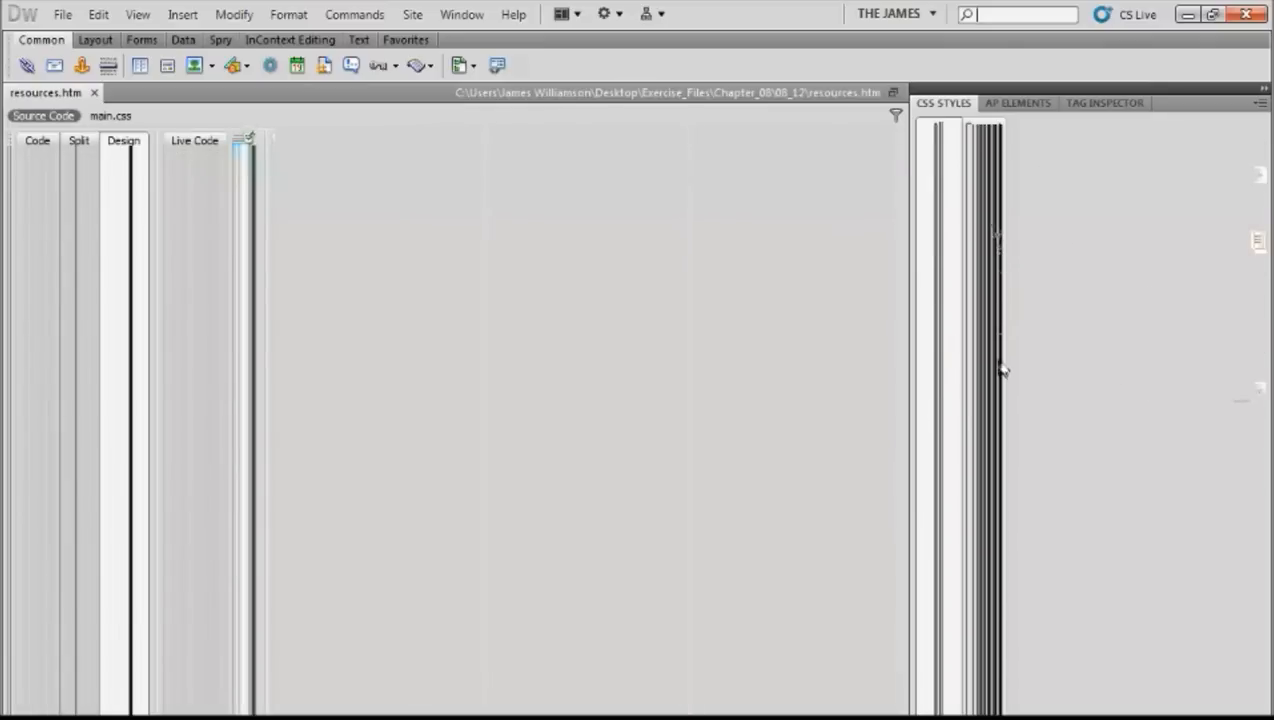
Step: Examine the properties of the ul#baseNav li rules for a.mission, a.contact, a.resources, a.explorers and a.tours
left_click(1048, 238)
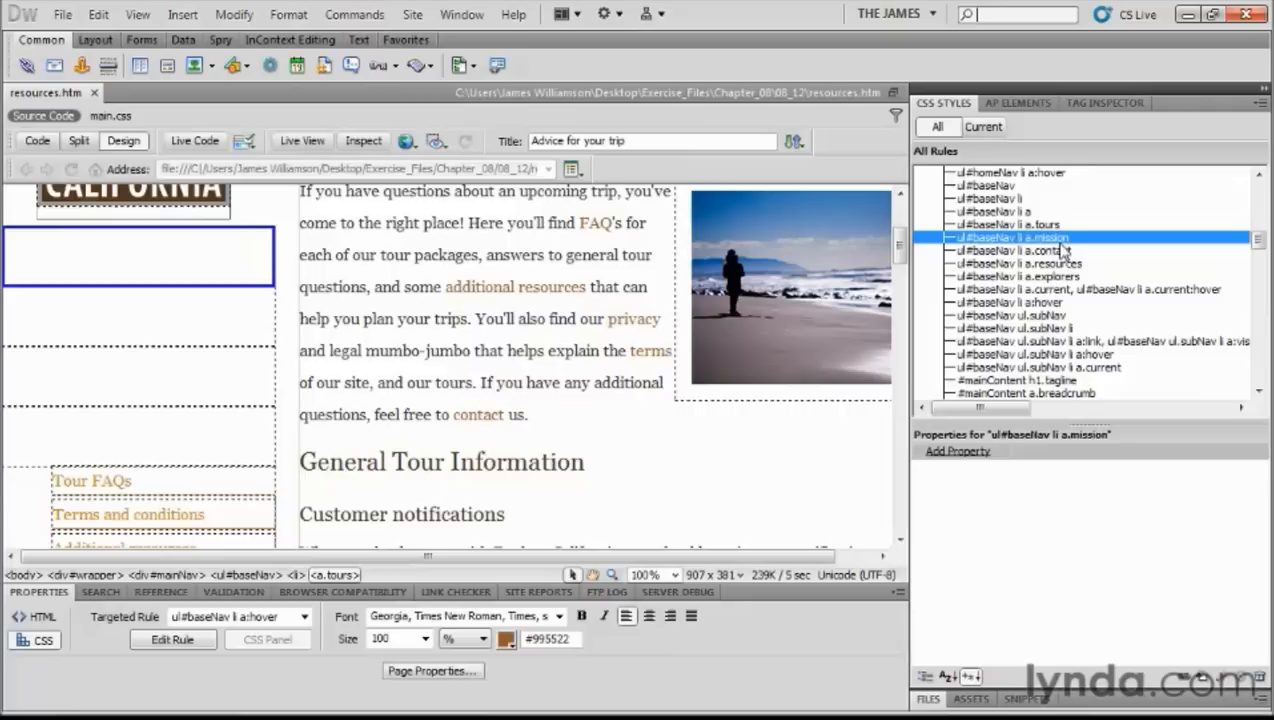
left_click(1062, 251)
left_click(1066, 264)
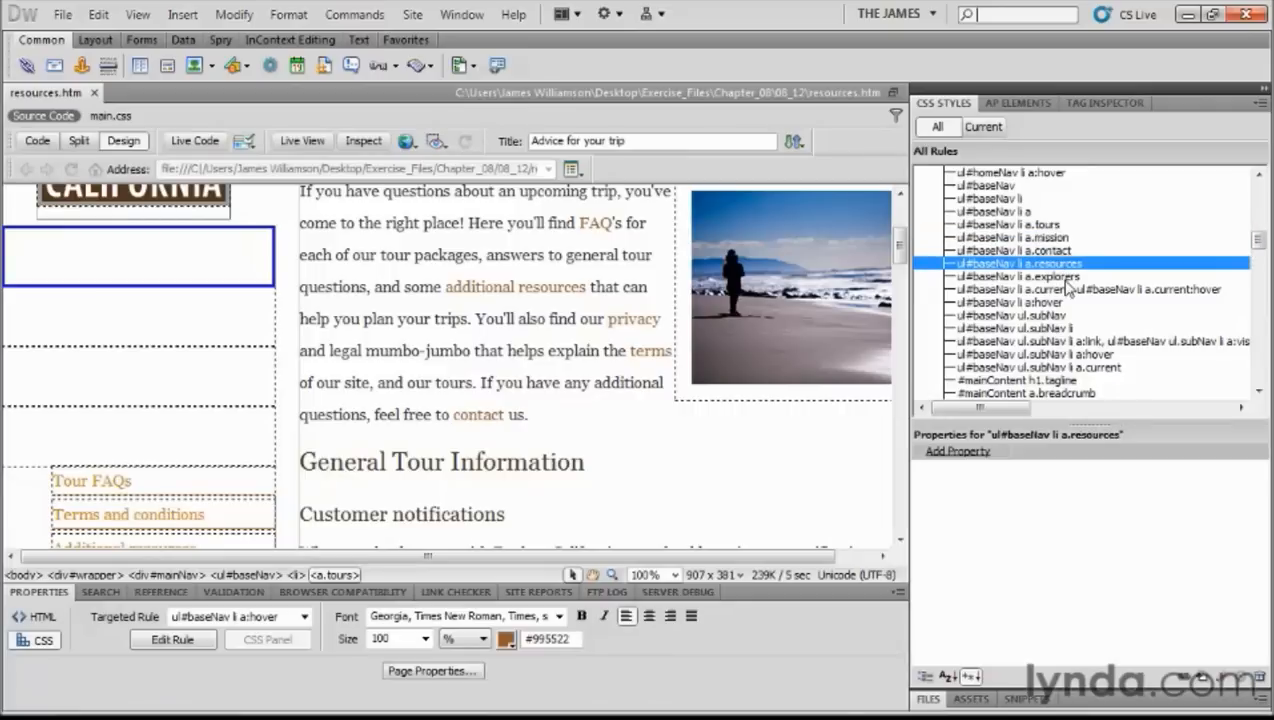
left_click(1066, 278)
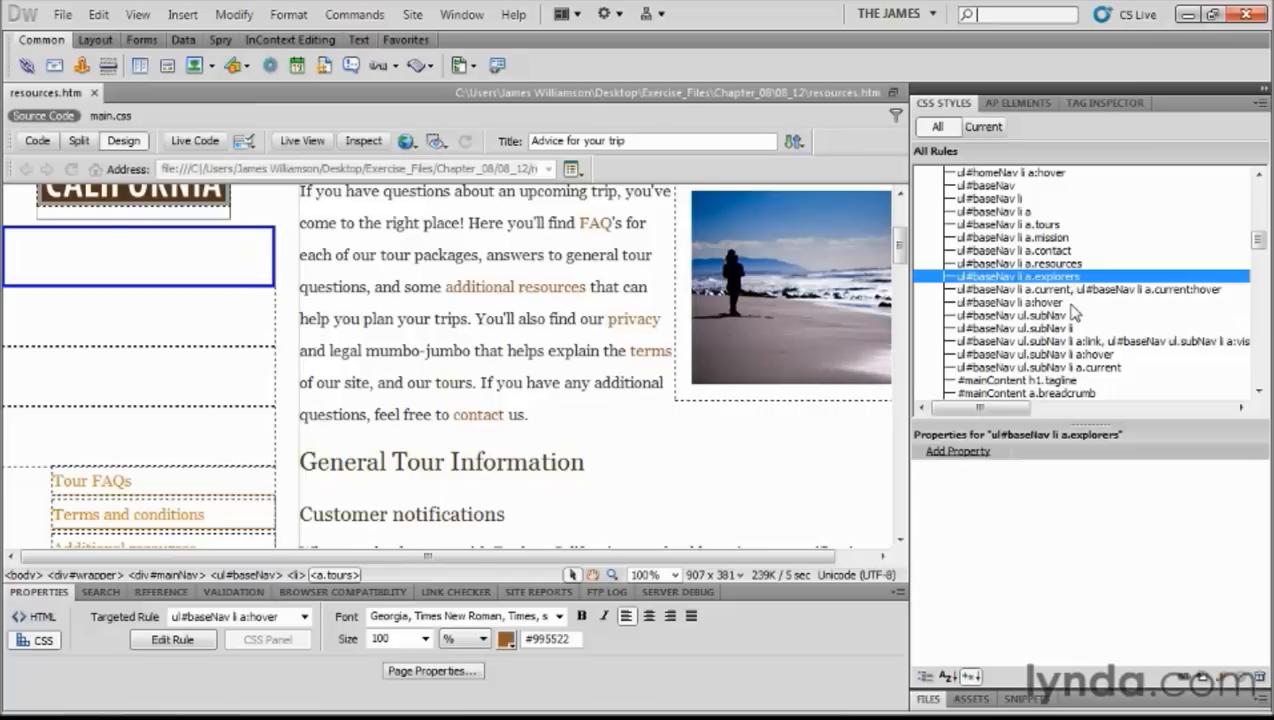
left_click(973, 226)
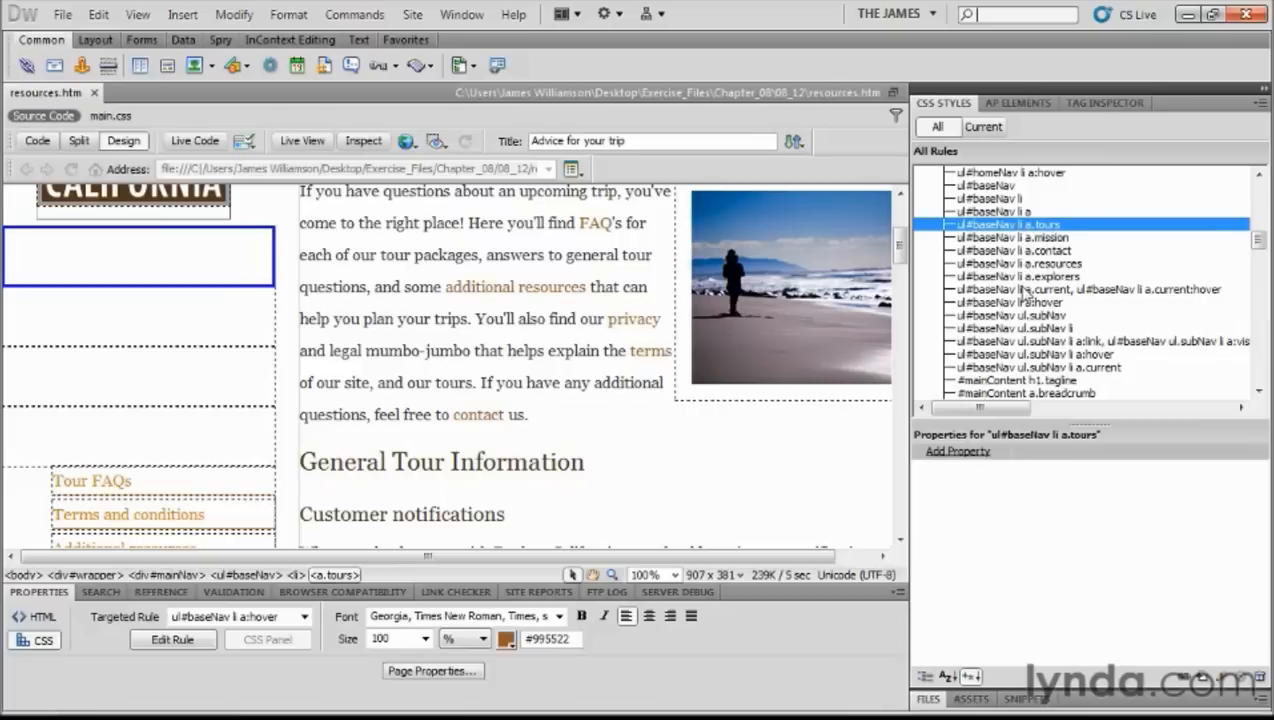
Step: Set tours_main.gif from the _images folder, listed in Details view in an enlarged dialog, as the ul#baseNav li a.tours rule's background image
double_click(992, 228)
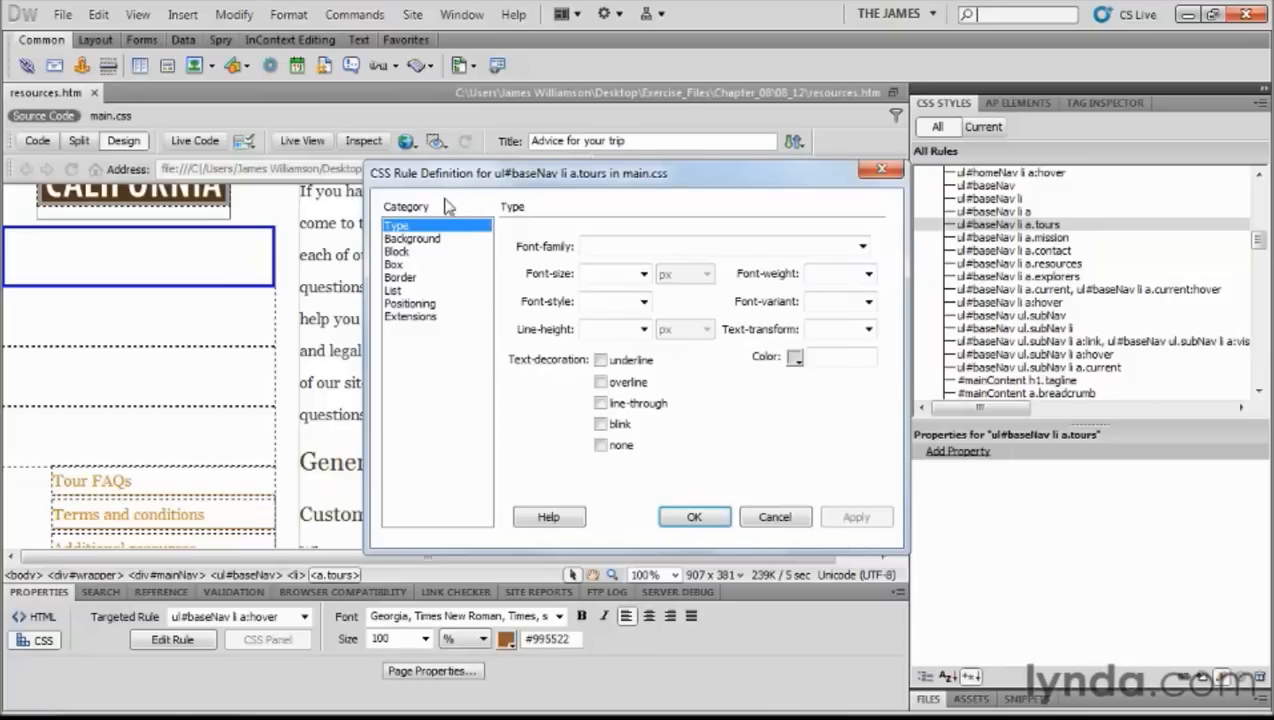
left_click(428, 240)
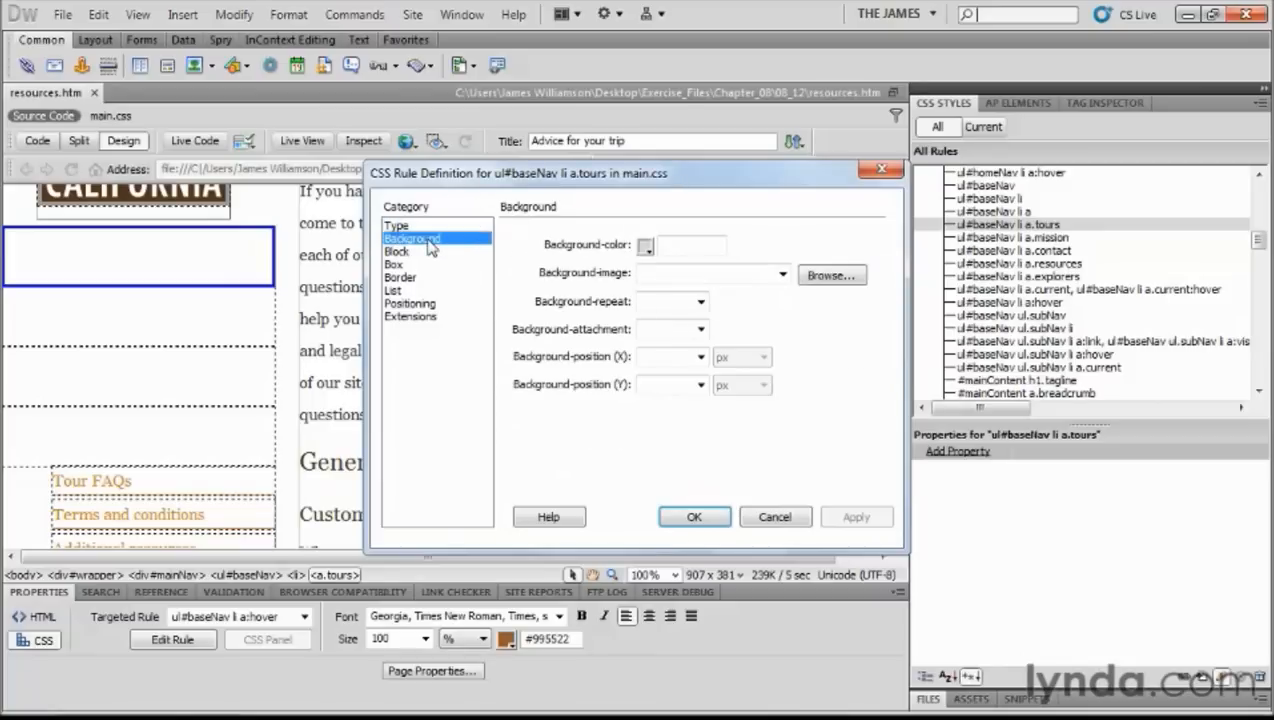
left_click(830, 276)
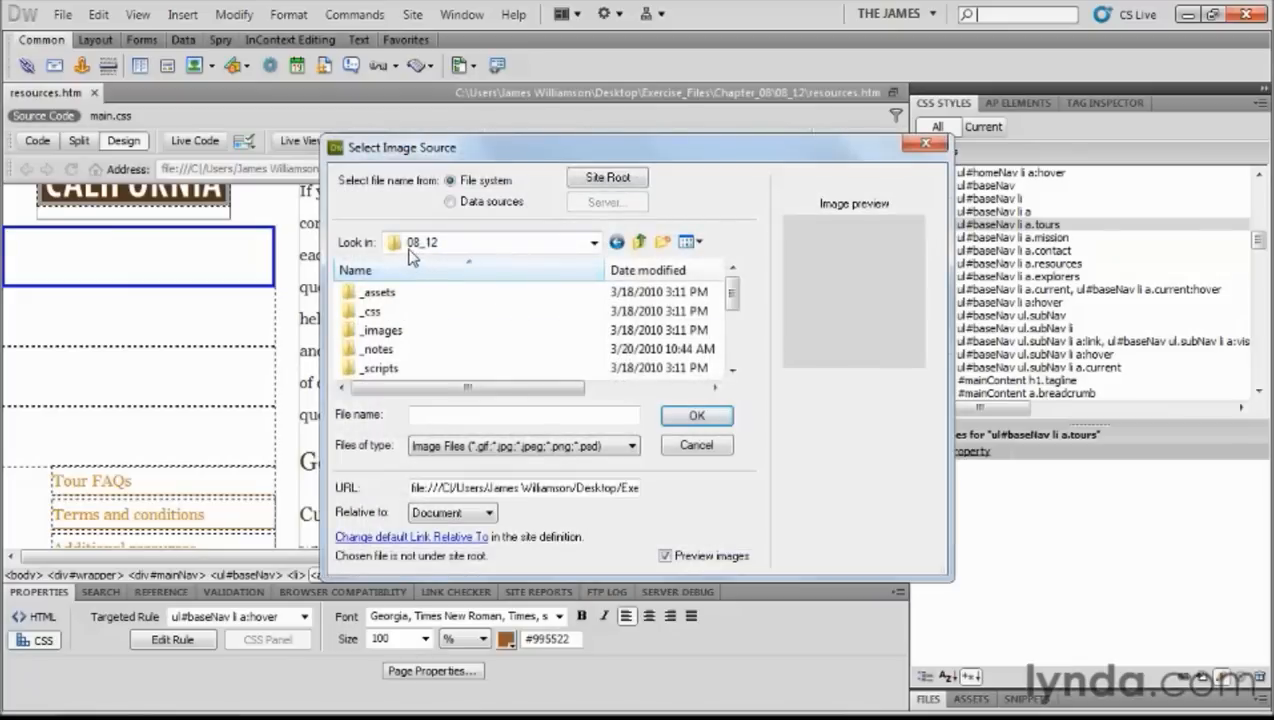
double_click(384, 331)
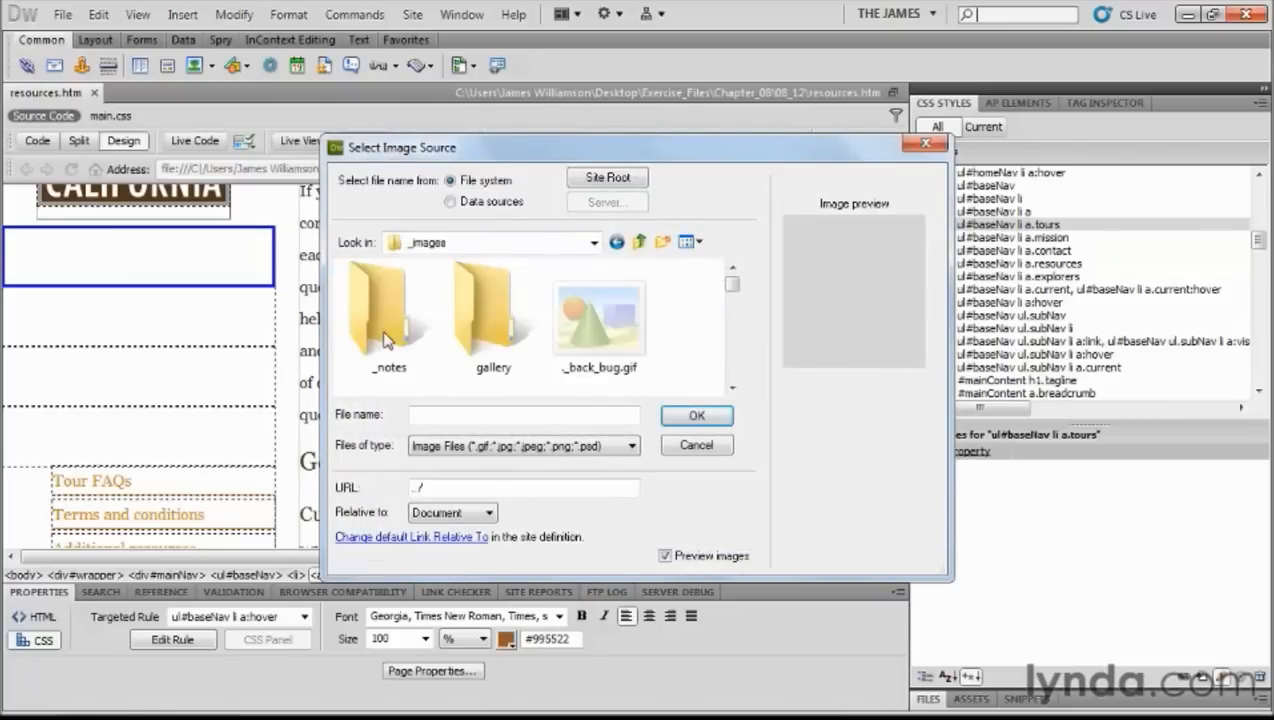
left_click(692, 243)
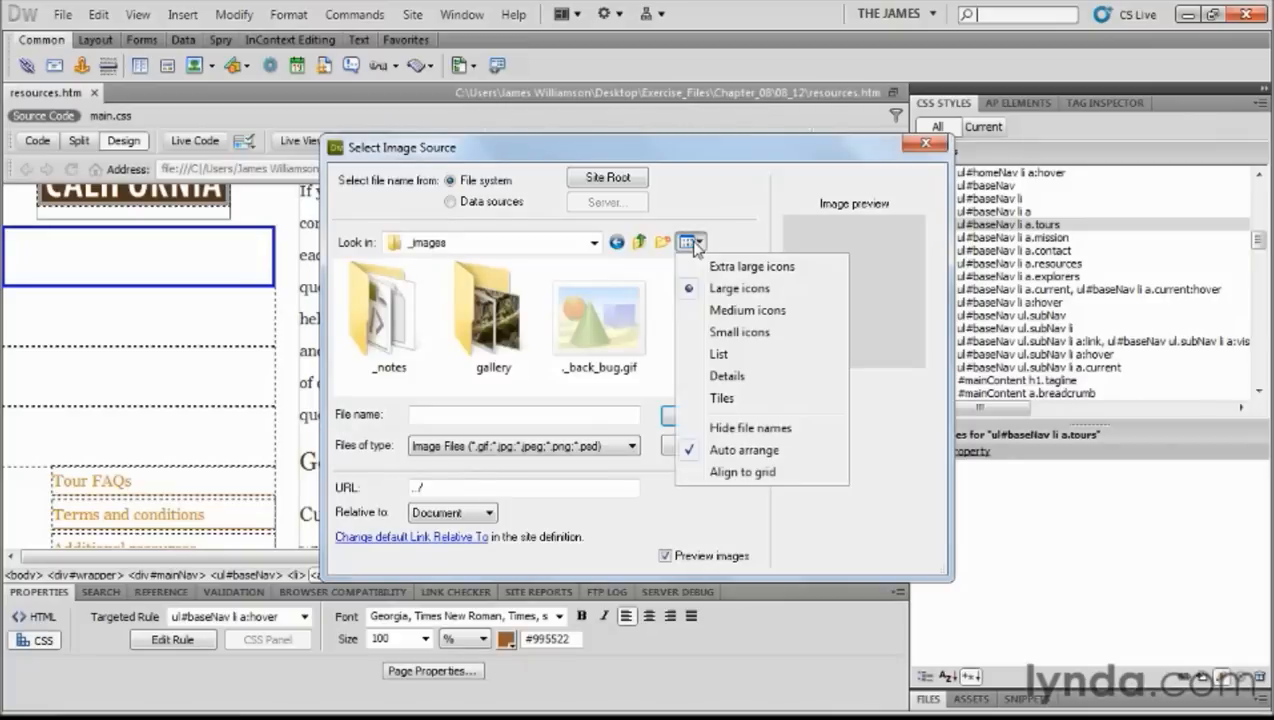
left_click(726, 377)
left_click_drag(732, 284, 731, 365)
left_click_drag(412, 270, 510, 270)
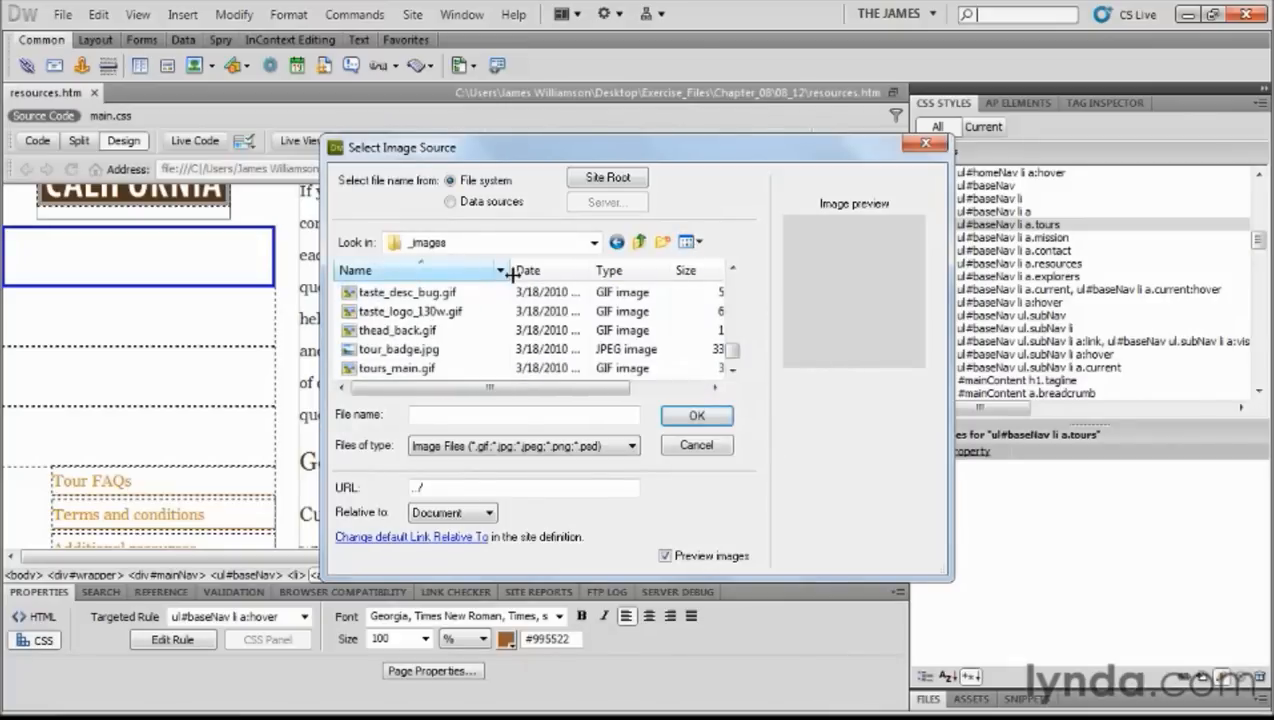
left_click_drag(948, 576, 1034, 598)
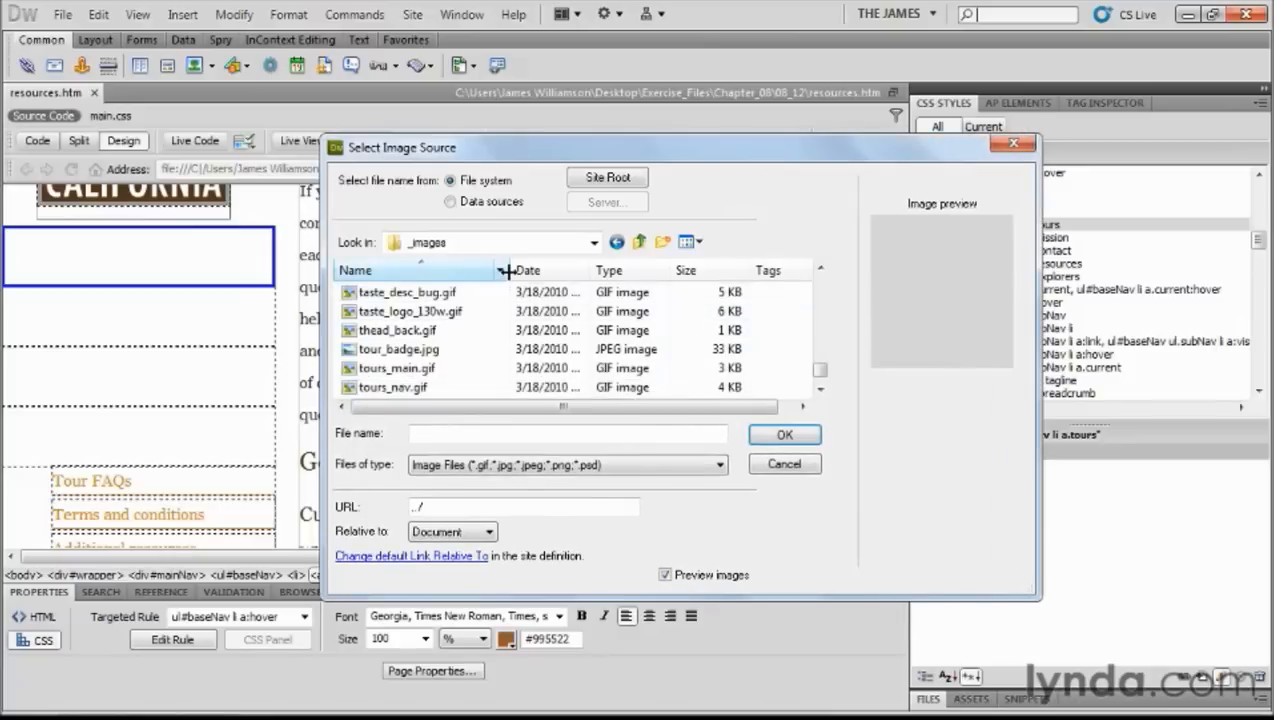
left_click_drag(508, 270, 518, 270)
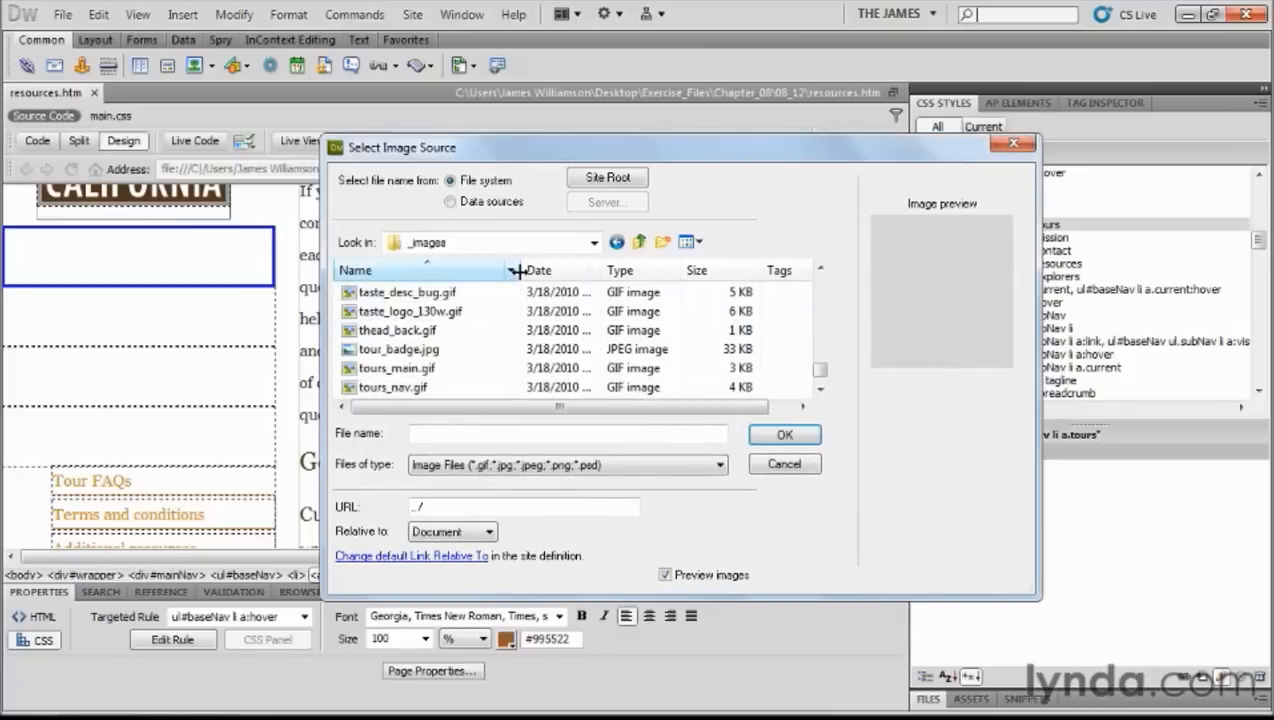
left_click(393, 369)
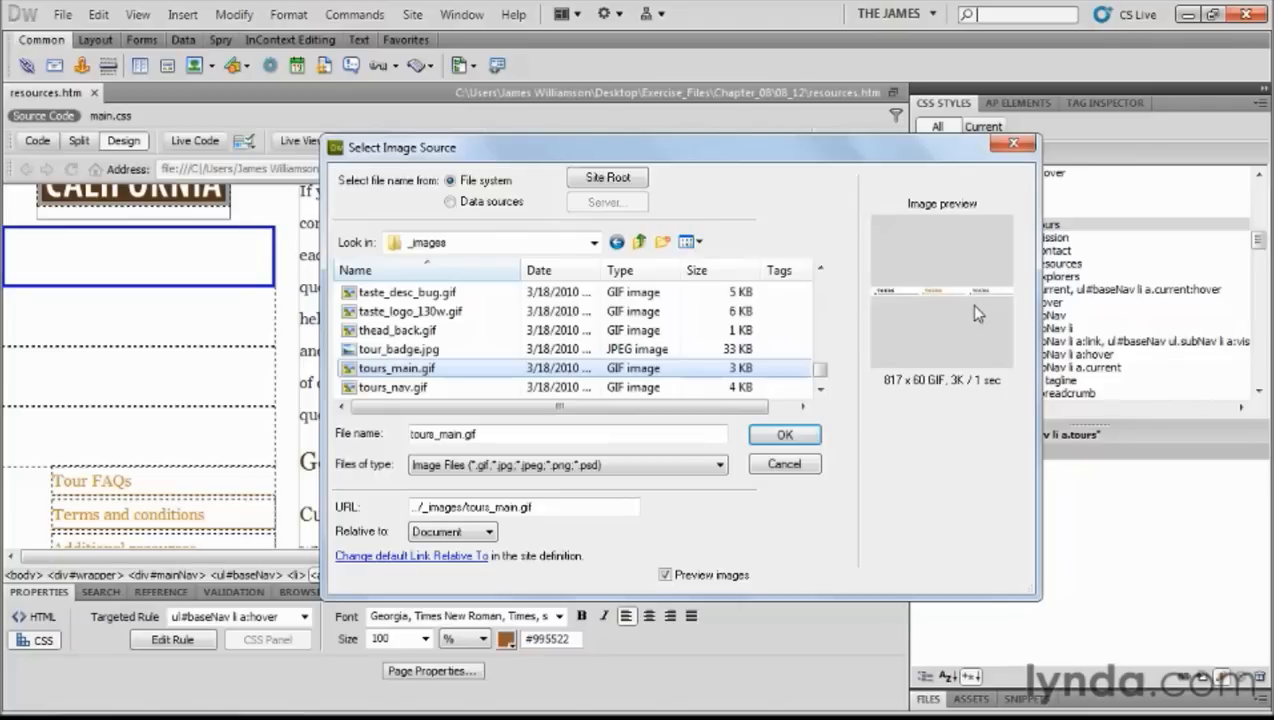
left_click(785, 435)
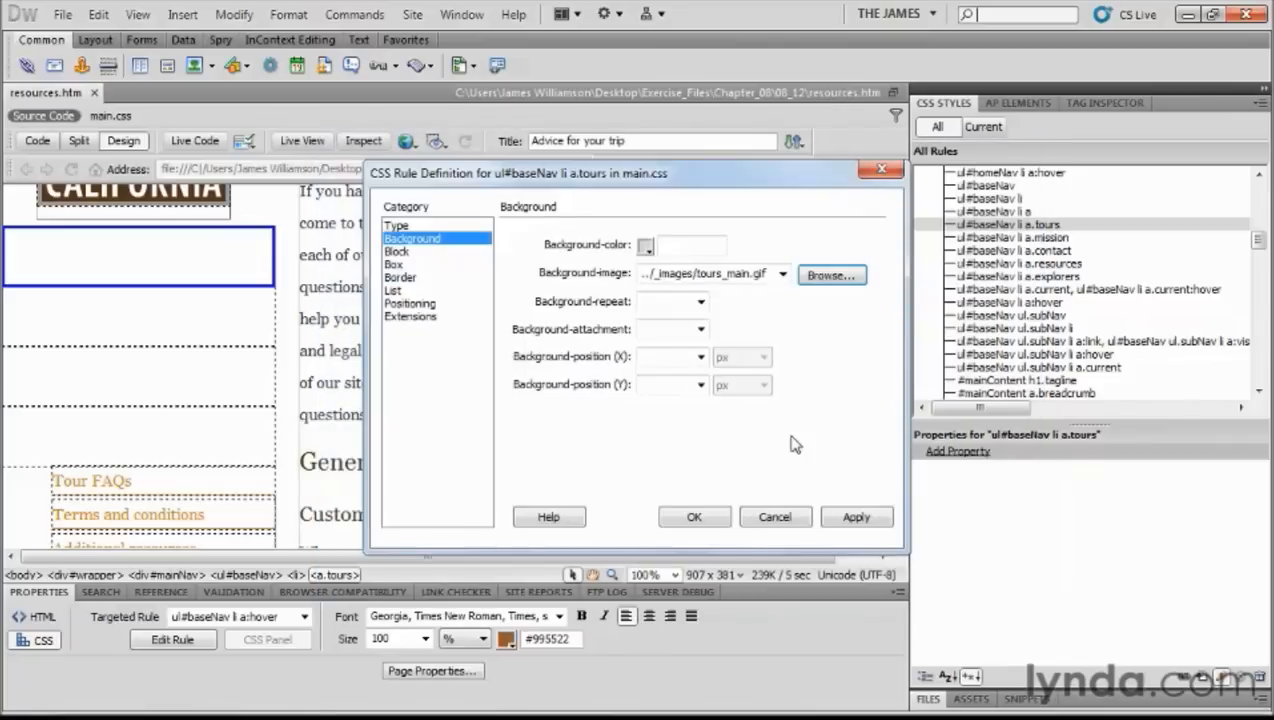
Step: Set the ul#baseNav li a.tours background to no-repeat with position left and top, and confirm the rule definition
left_click(701, 301)
left_click(688, 321)
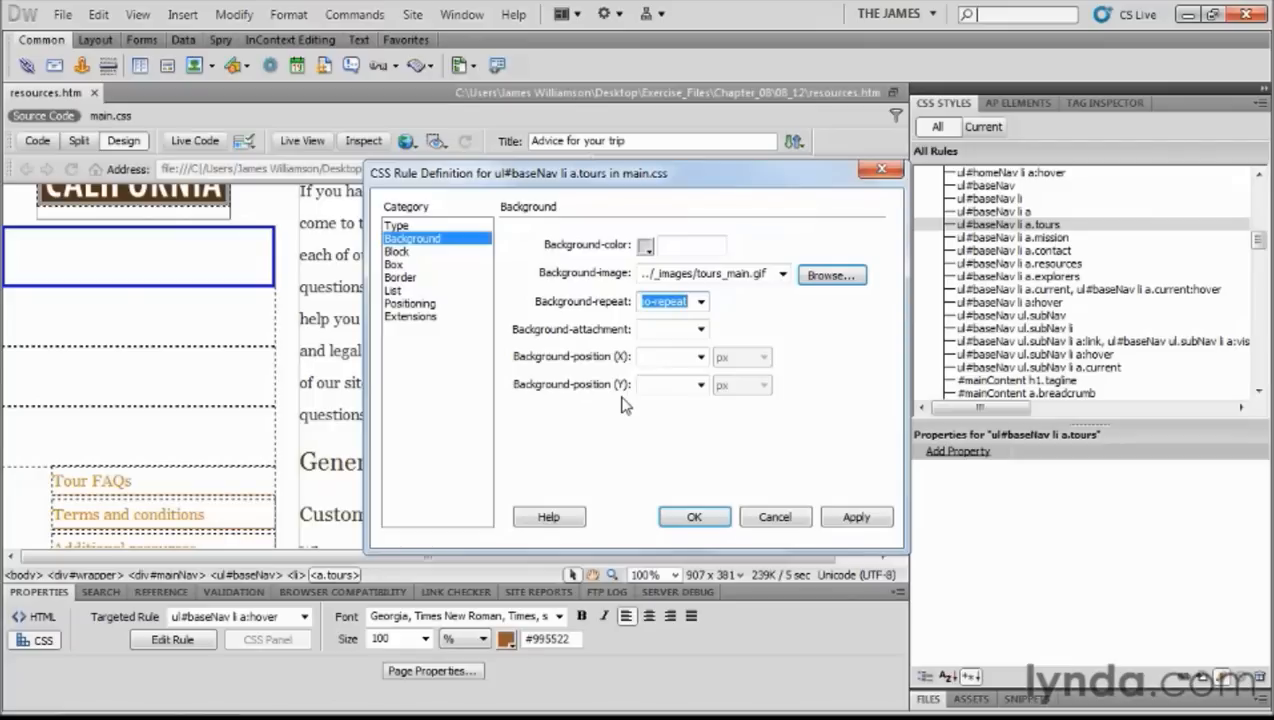
left_click(700, 357)
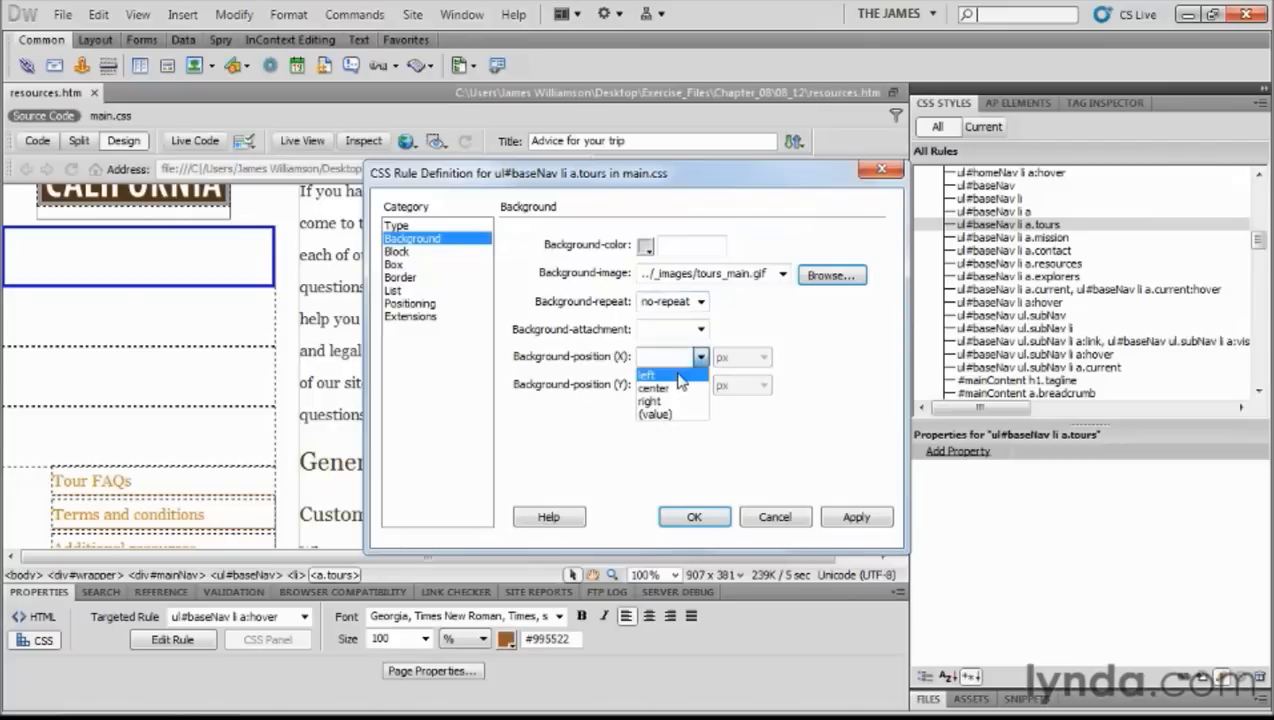
left_click(678, 376)
left_click(700, 385)
left_click(685, 402)
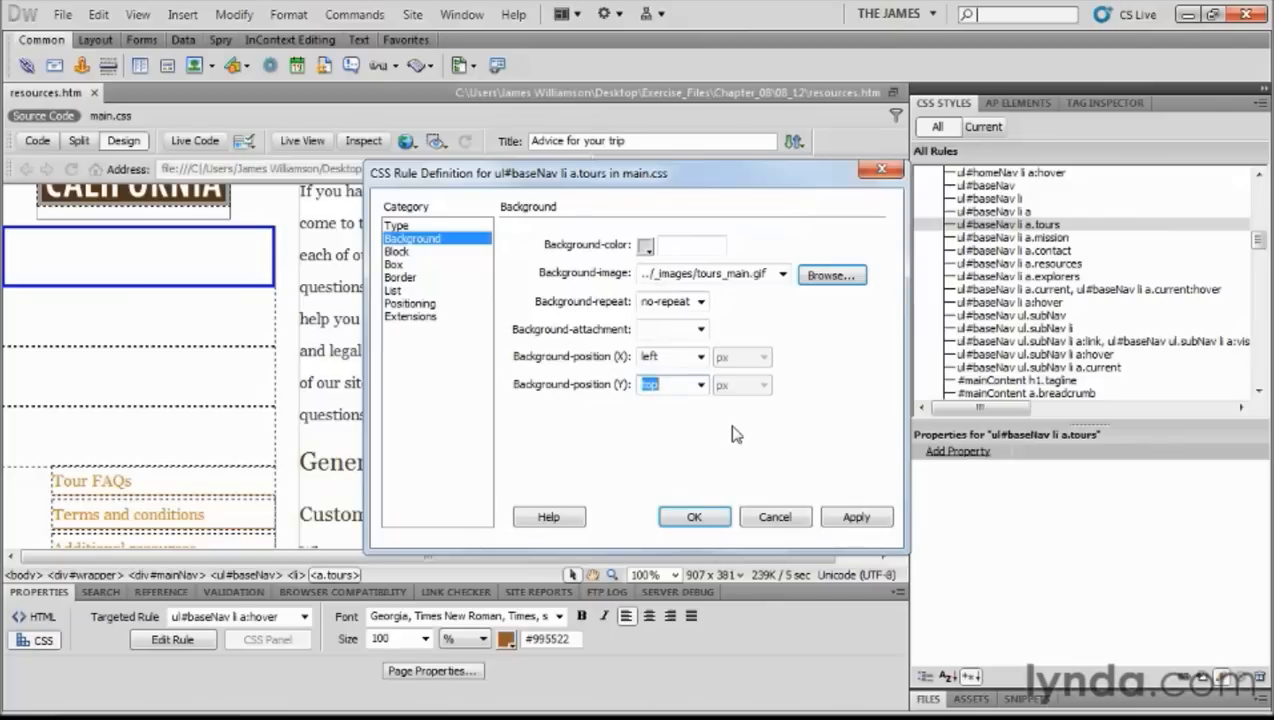
left_click(691, 515)
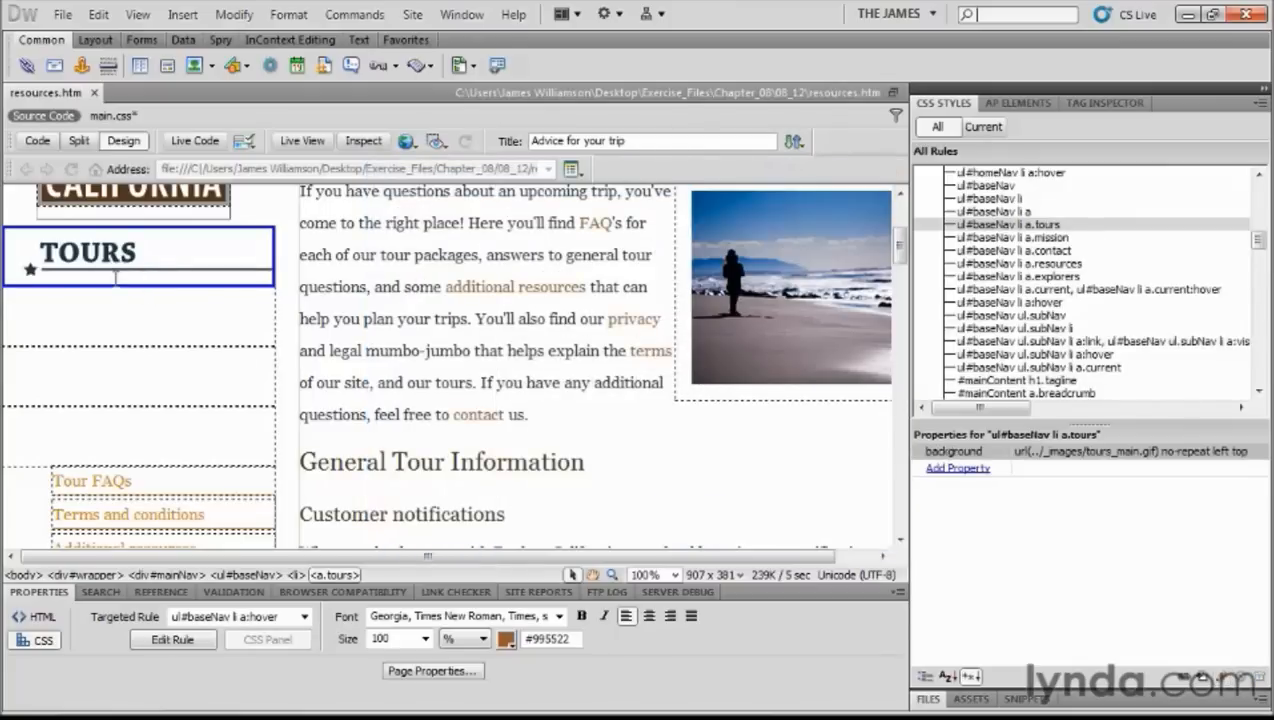
Step: Set mission_main.gif from the _images folder as the background image of the ul#baseNav li a.mission rule
mouse_move(116, 279)
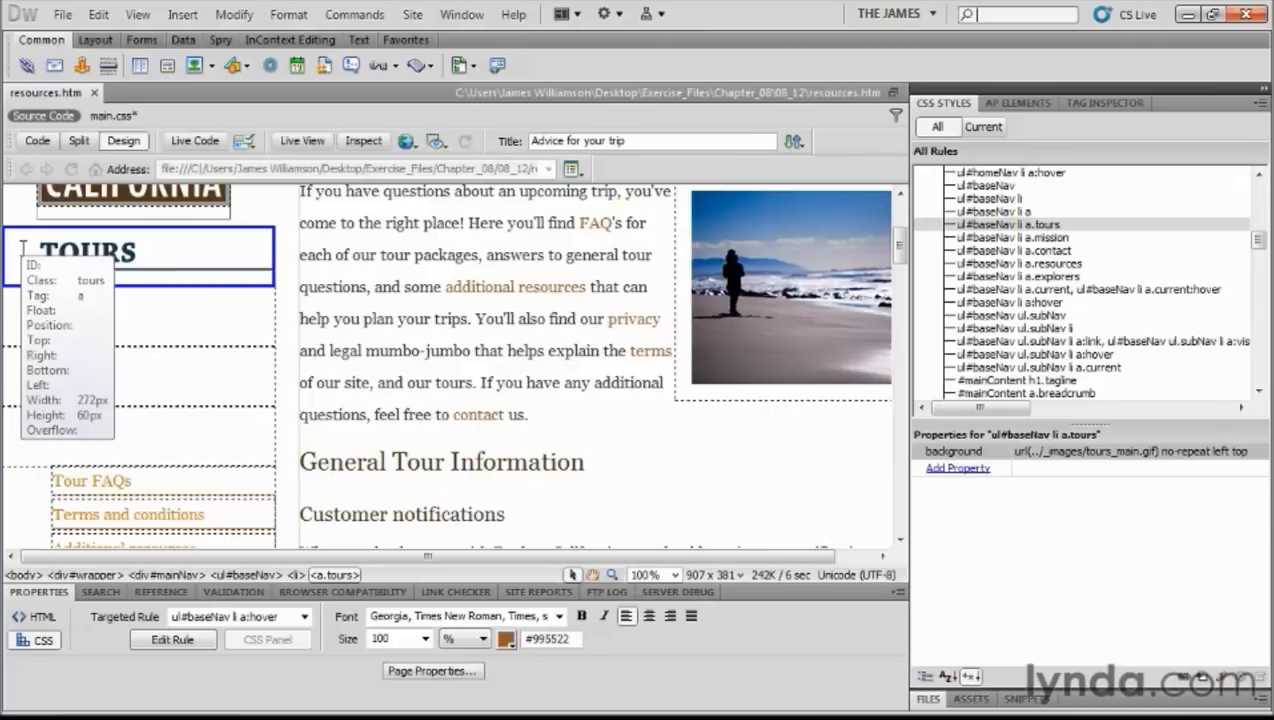
double_click(1005, 238)
left_click(411, 240)
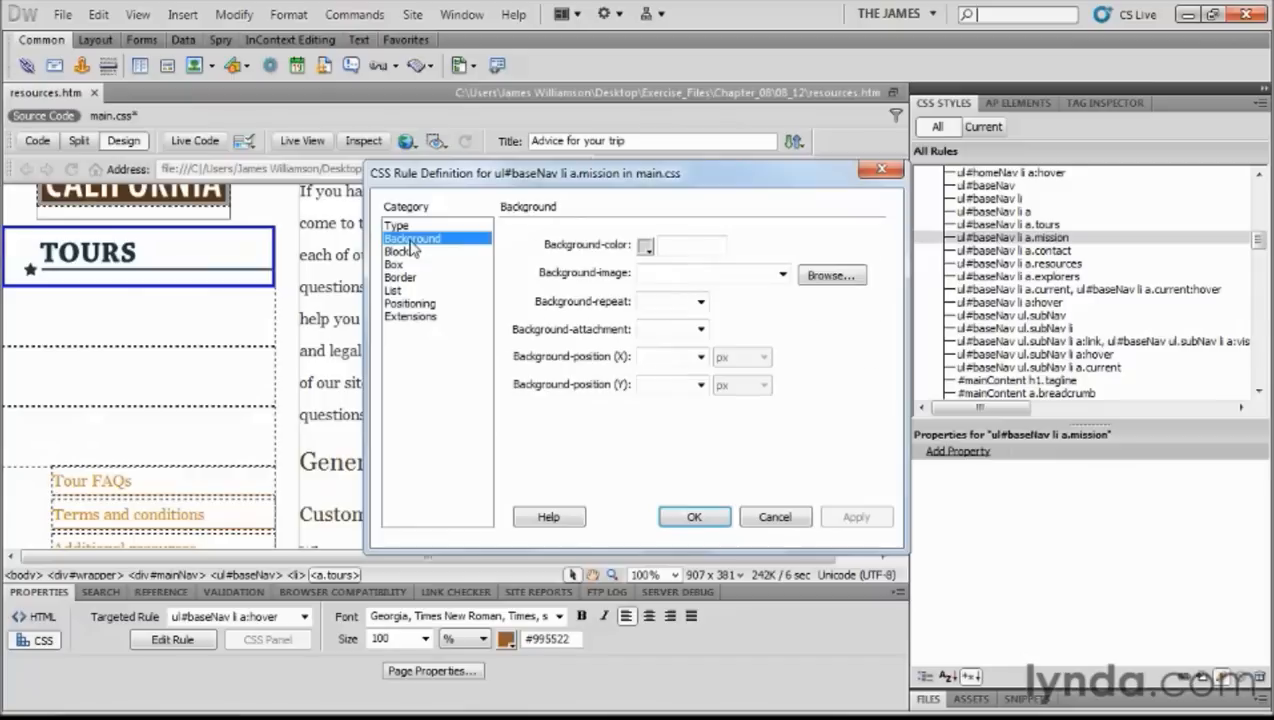
left_click(829, 275)
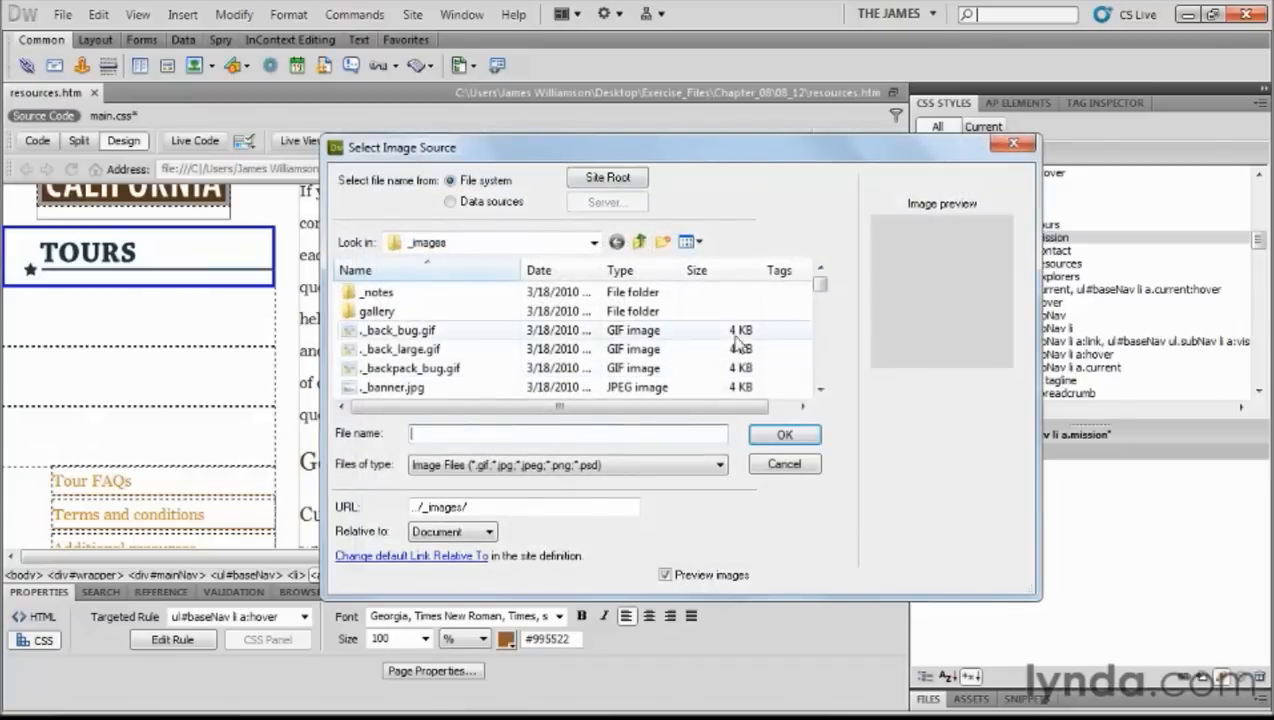
left_click(820, 297)
left_click_drag(820, 297, 821, 352)
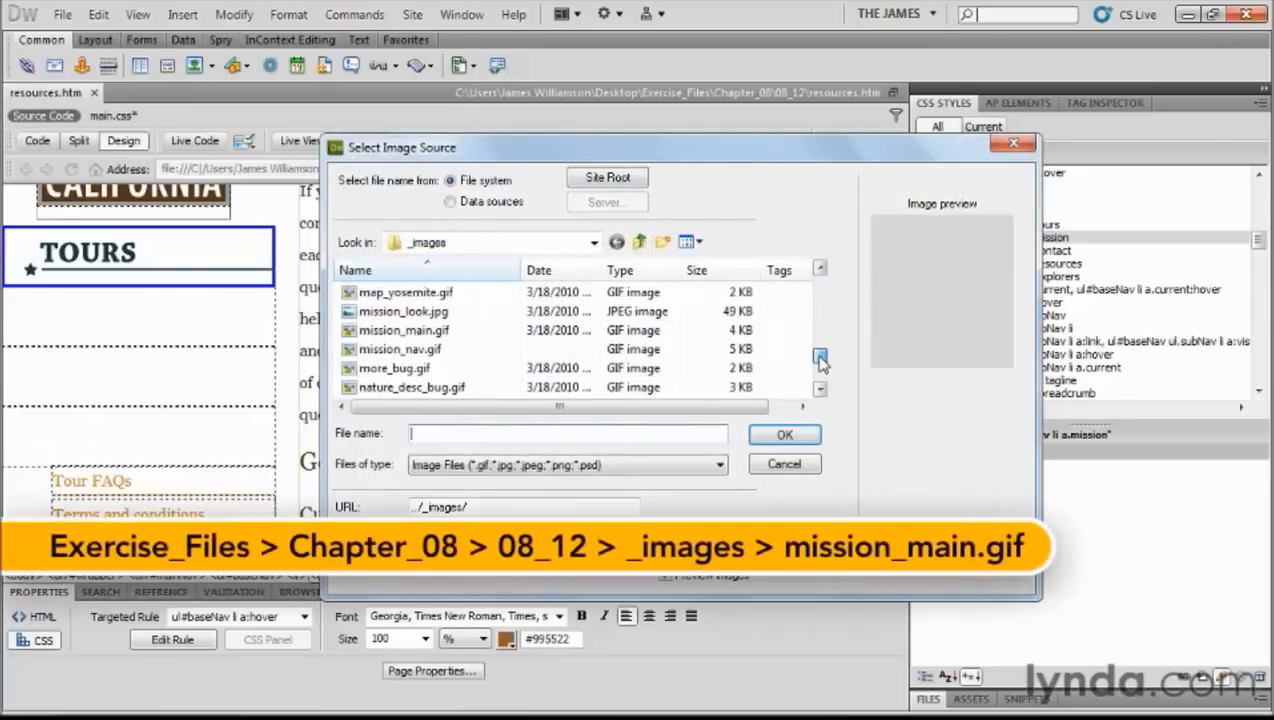
left_click(428, 333)
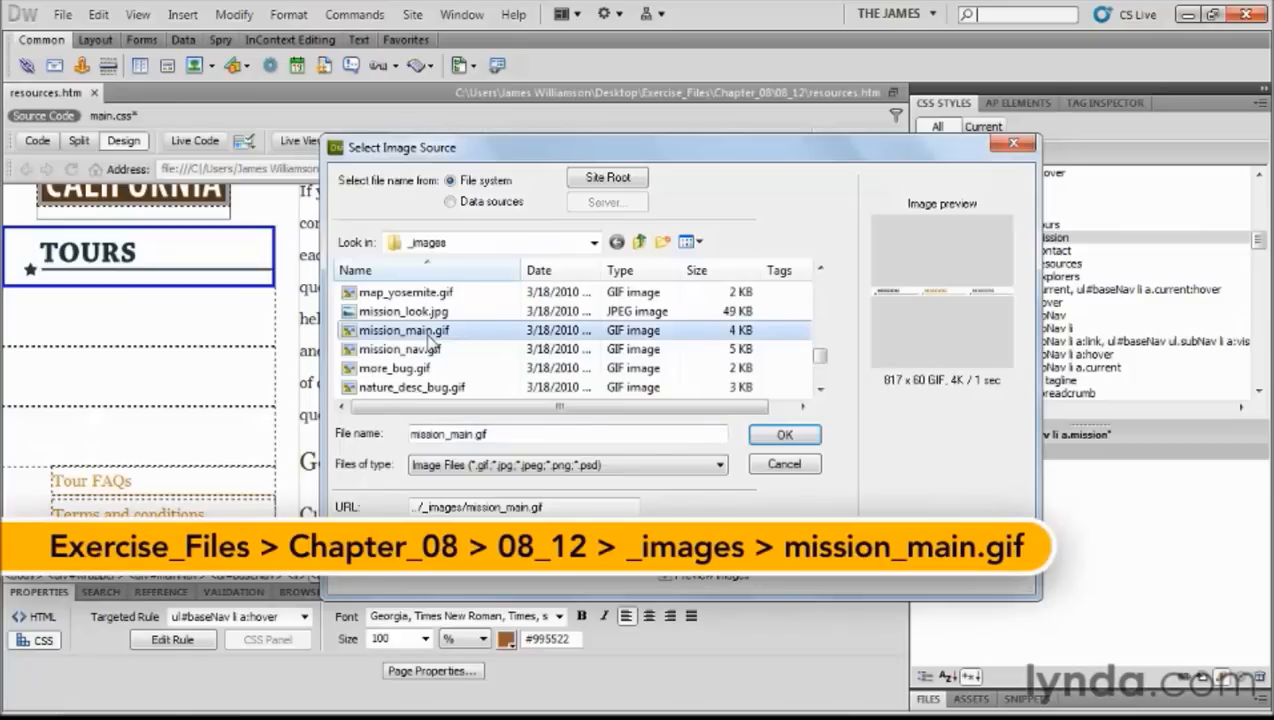
left_click(778, 435)
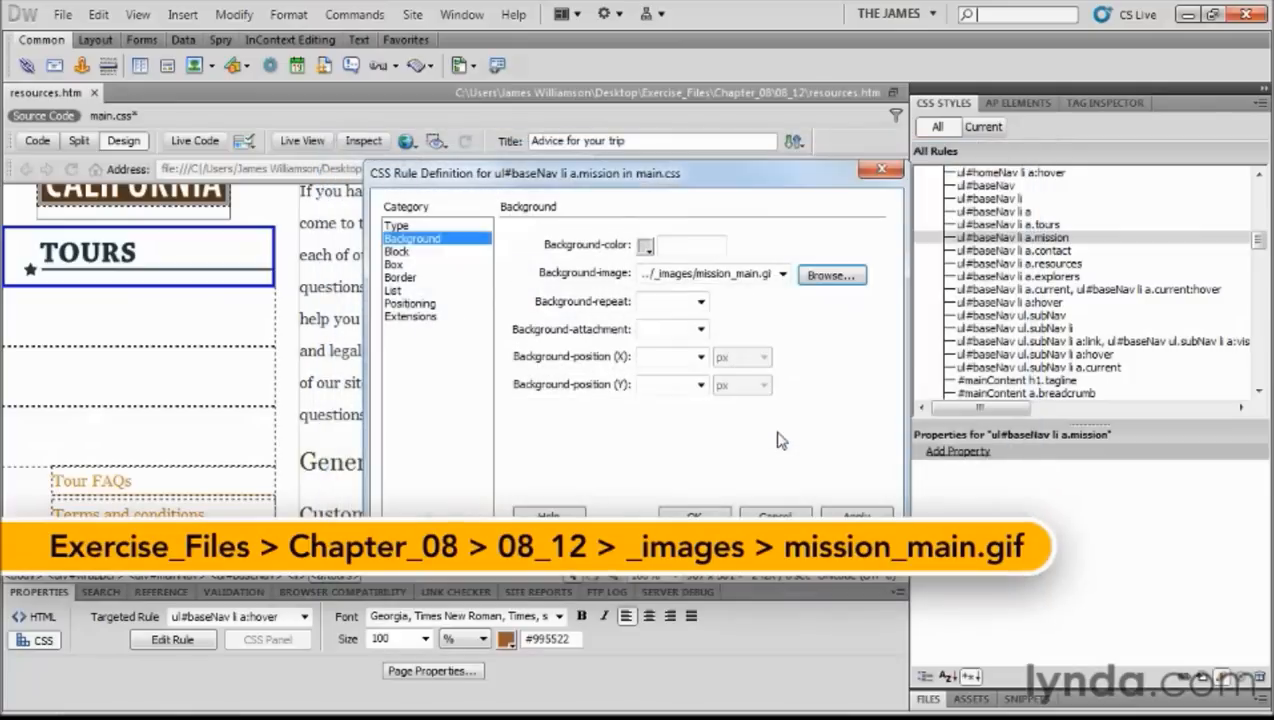
Step: Set the ul#baseNav li a.mission background to no-repeat with position left and top, and confirm the rule definition
left_click(700, 301)
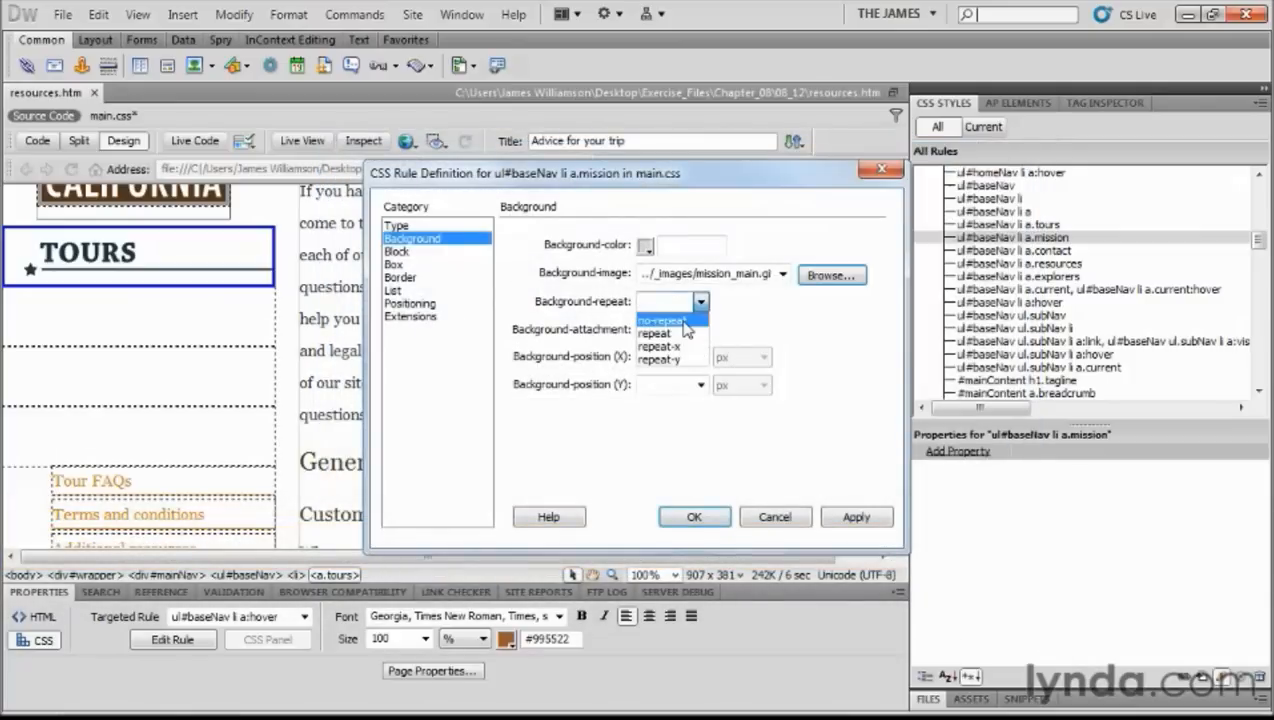
left_click(665, 317)
left_click(700, 356)
left_click(688, 372)
left_click(701, 385)
left_click(688, 400)
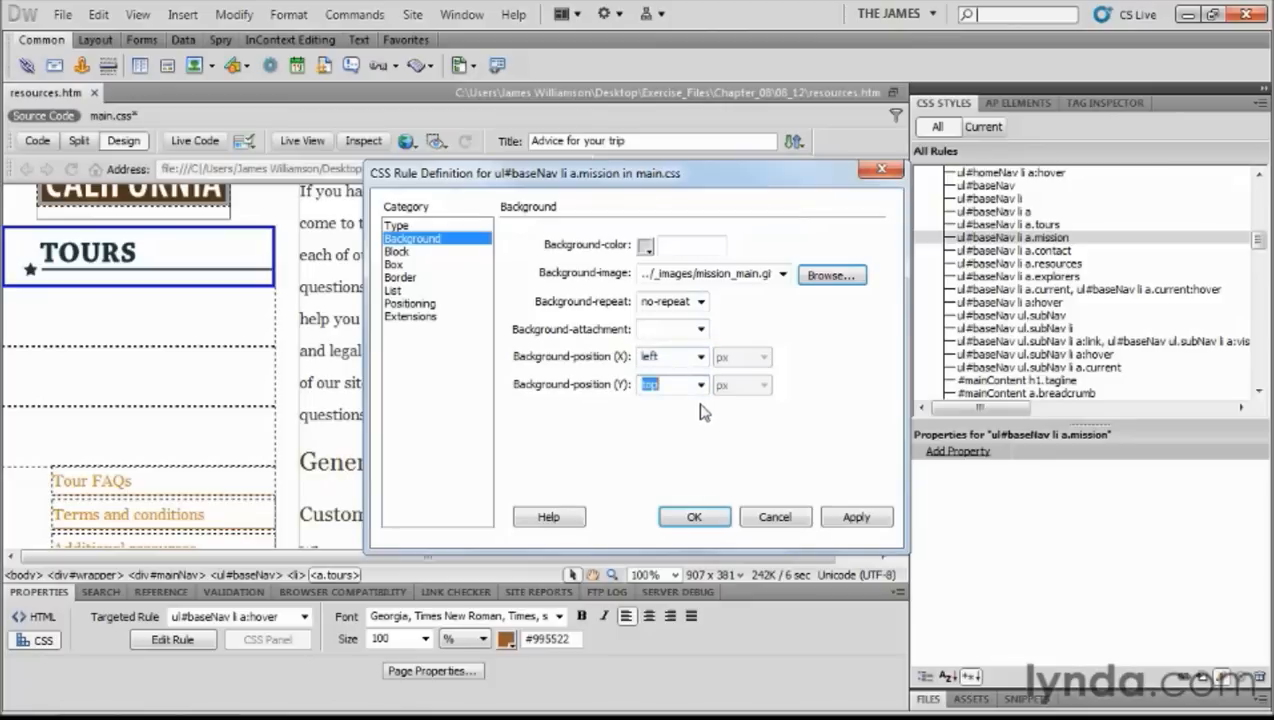
left_click(690, 517)
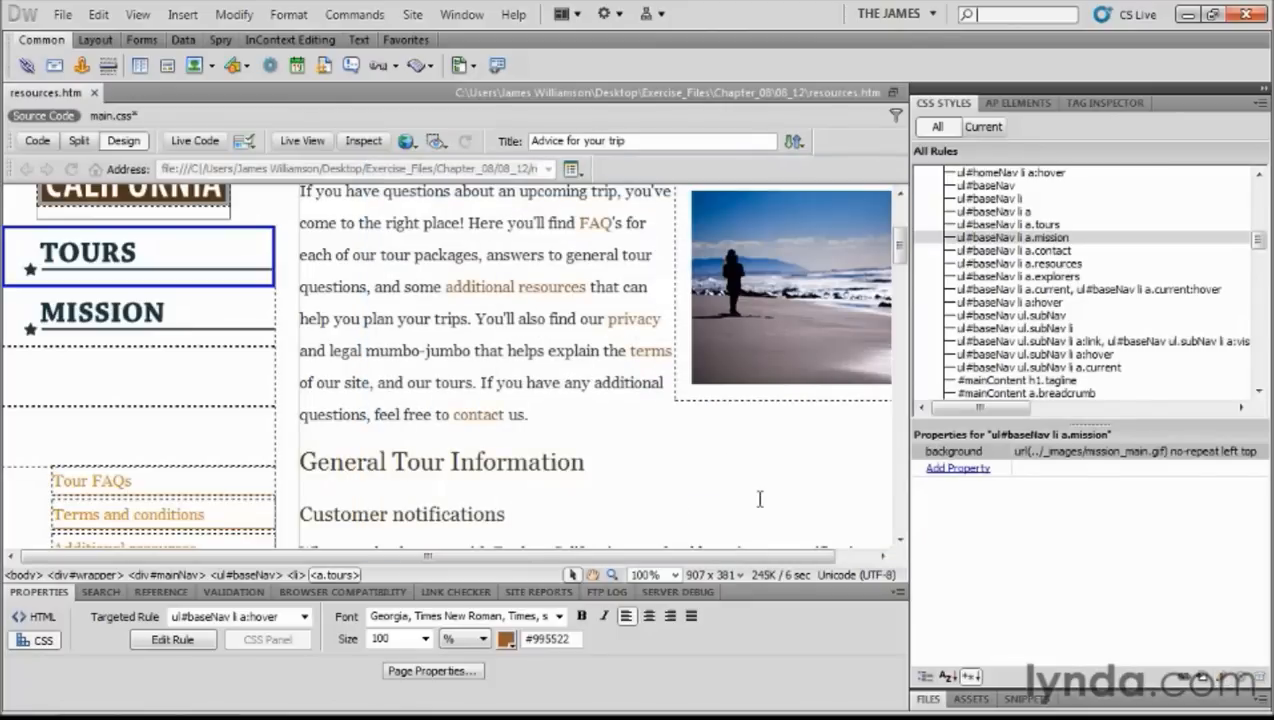
Step: Set contact_main.gif from the _images folder as the background image of the ul#baseNav li a.contact rule
double_click(988, 251)
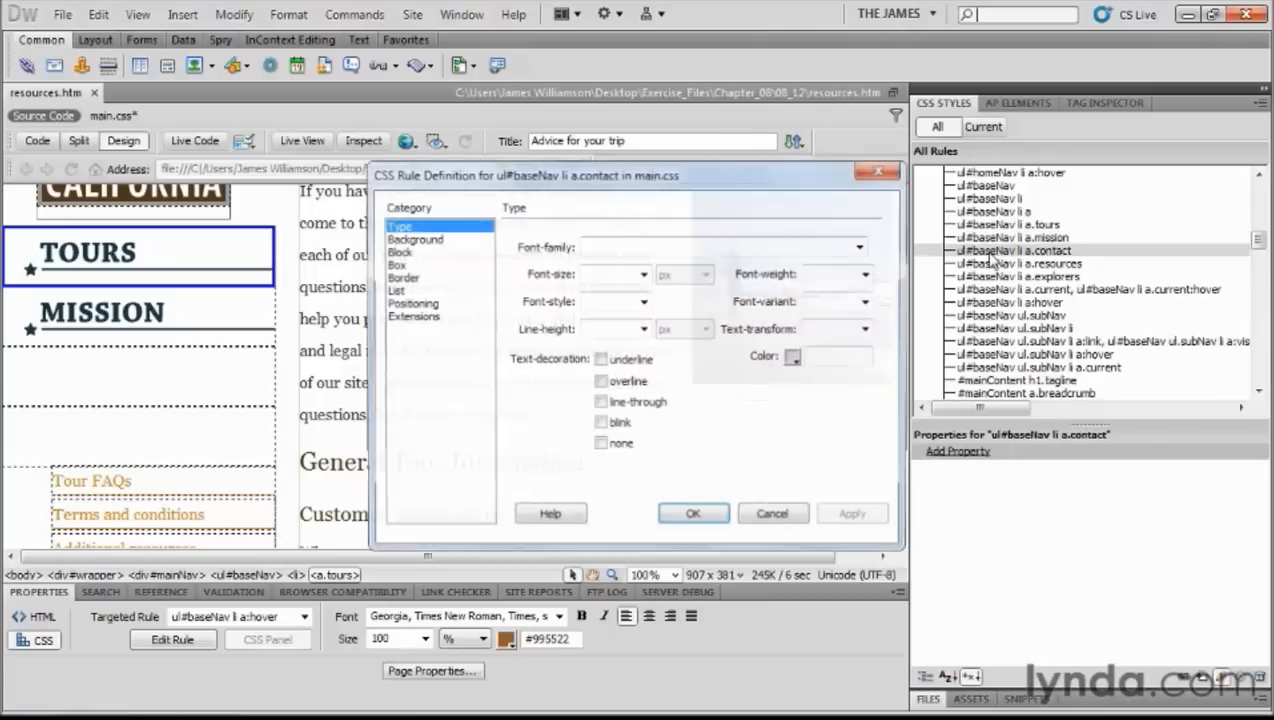
left_click(413, 240)
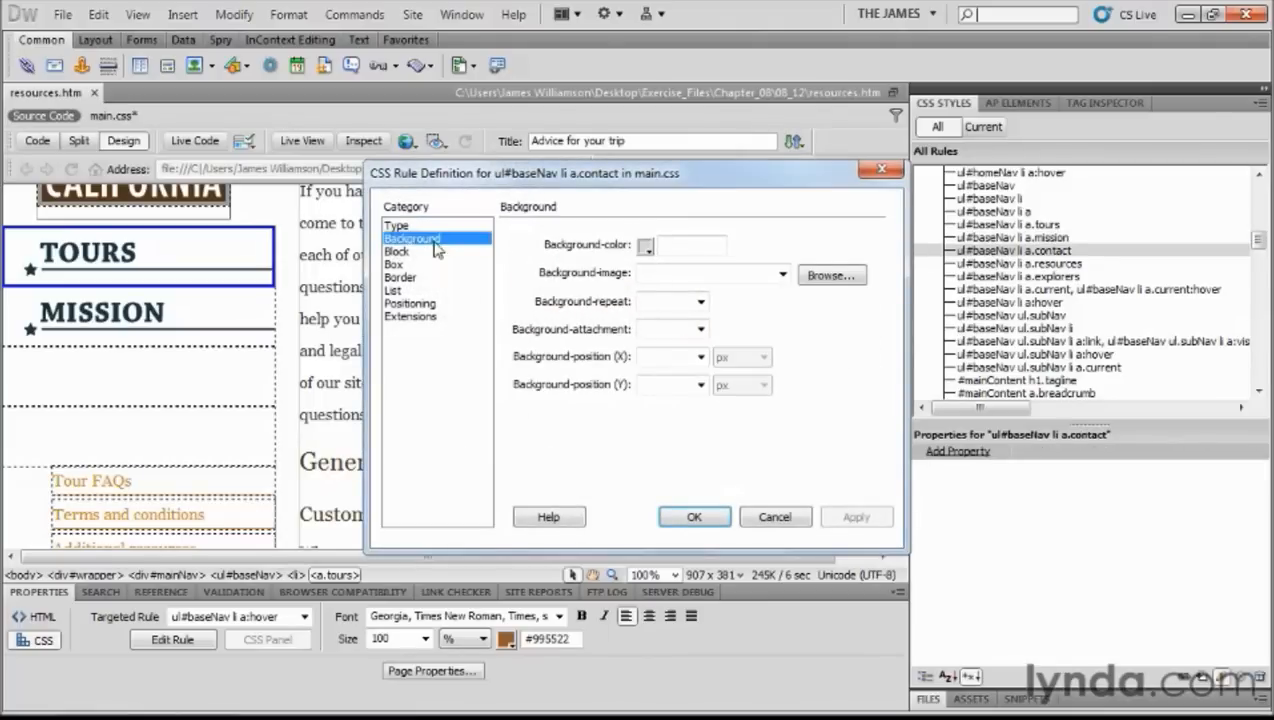
left_click(822, 278)
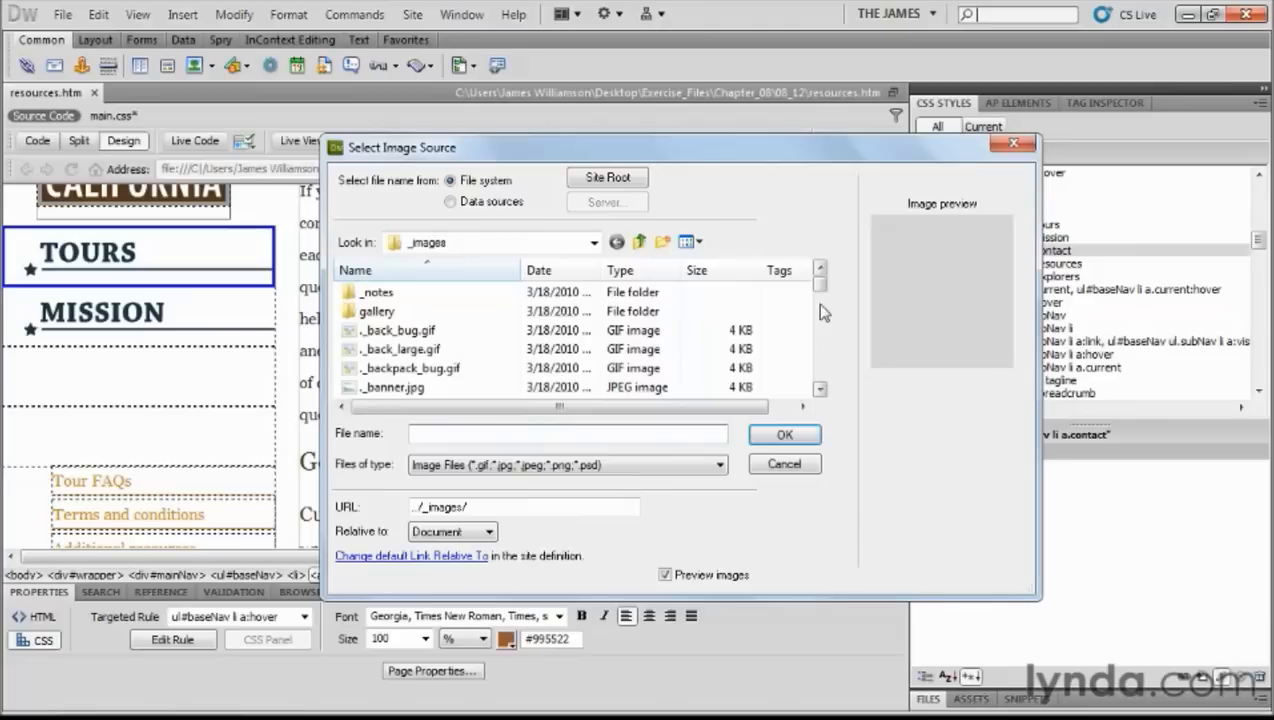
left_click_drag(822, 290, 822, 351)
left_click(822, 271)
left_click(822, 271)
left_click(822, 271)
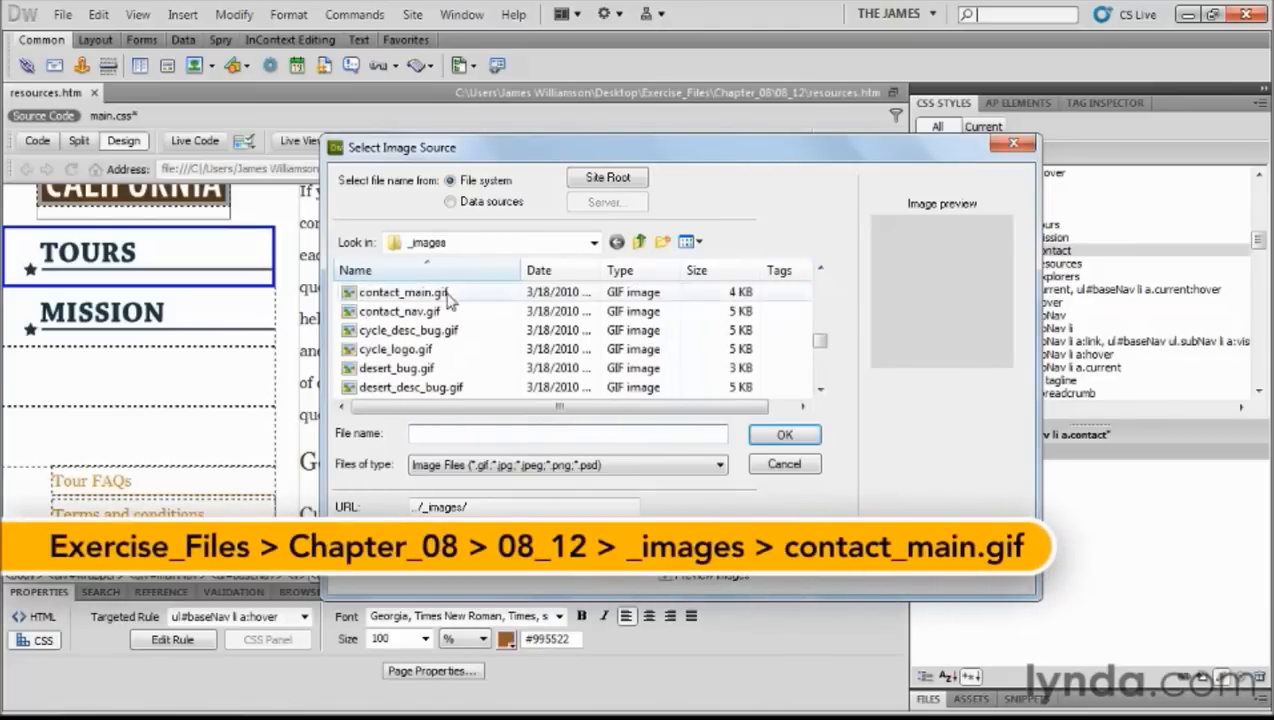
left_click(430, 293)
left_click(790, 436)
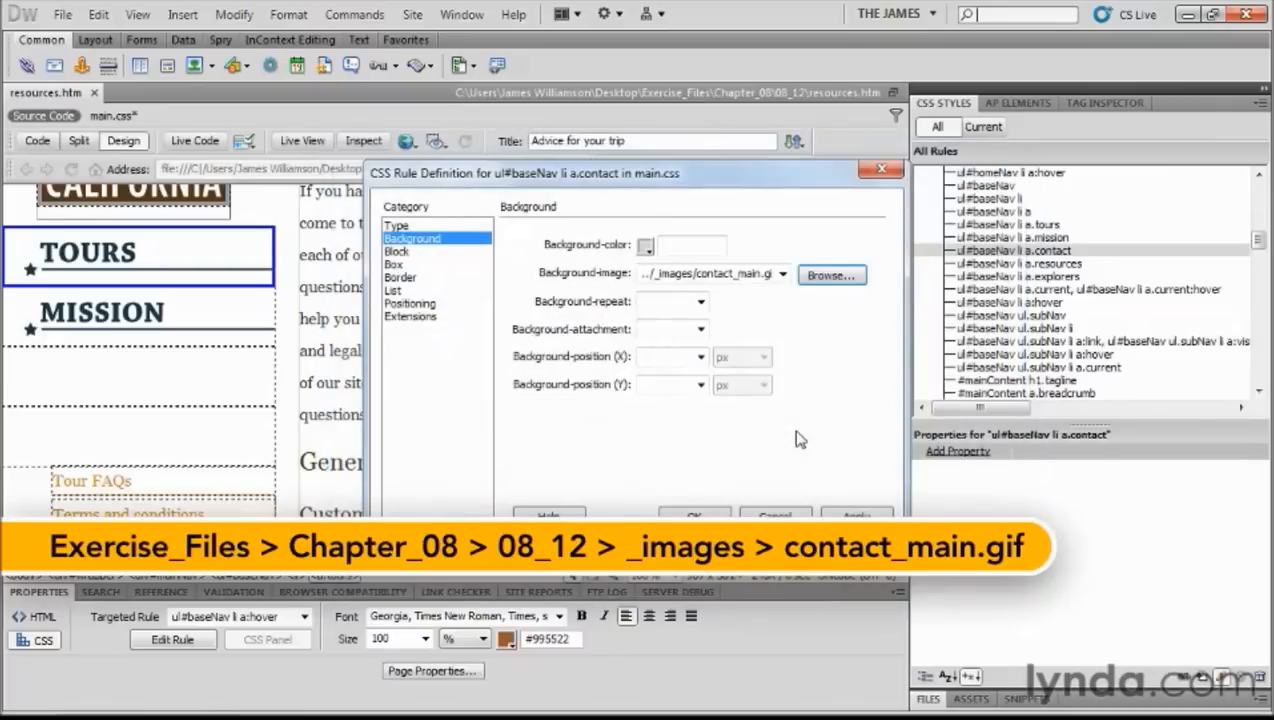
Step: Set the ul#baseNav li a.contact background to no-repeat with position left and top, and confirm the rule definition
left_click(701, 302)
left_click(662, 320)
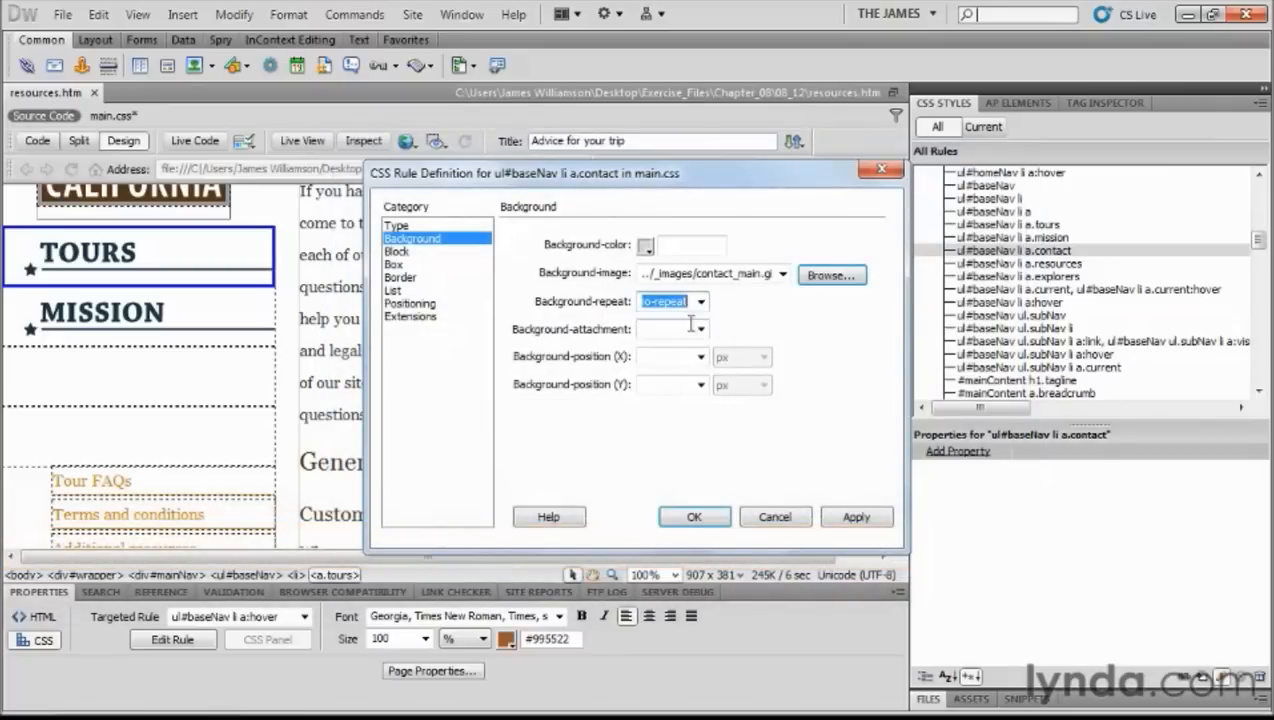
left_click(701, 357)
left_click(658, 372)
left_click(701, 385)
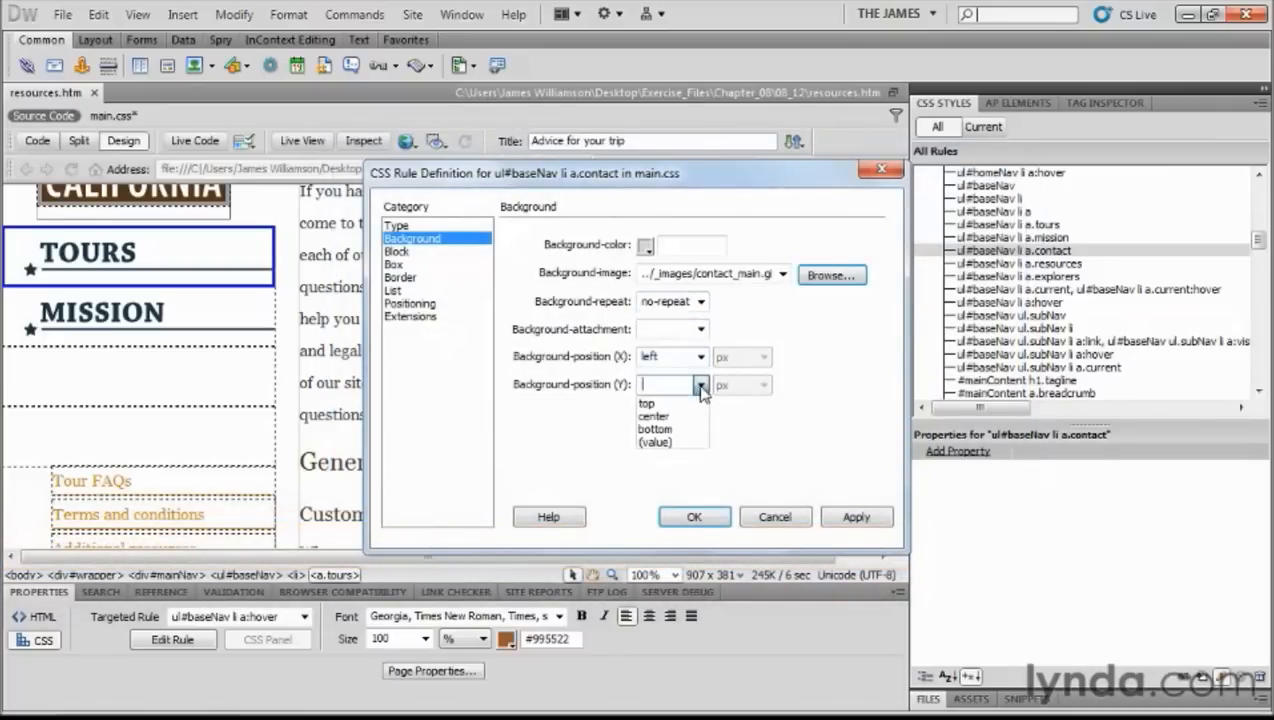
left_click(662, 401)
left_click(692, 516)
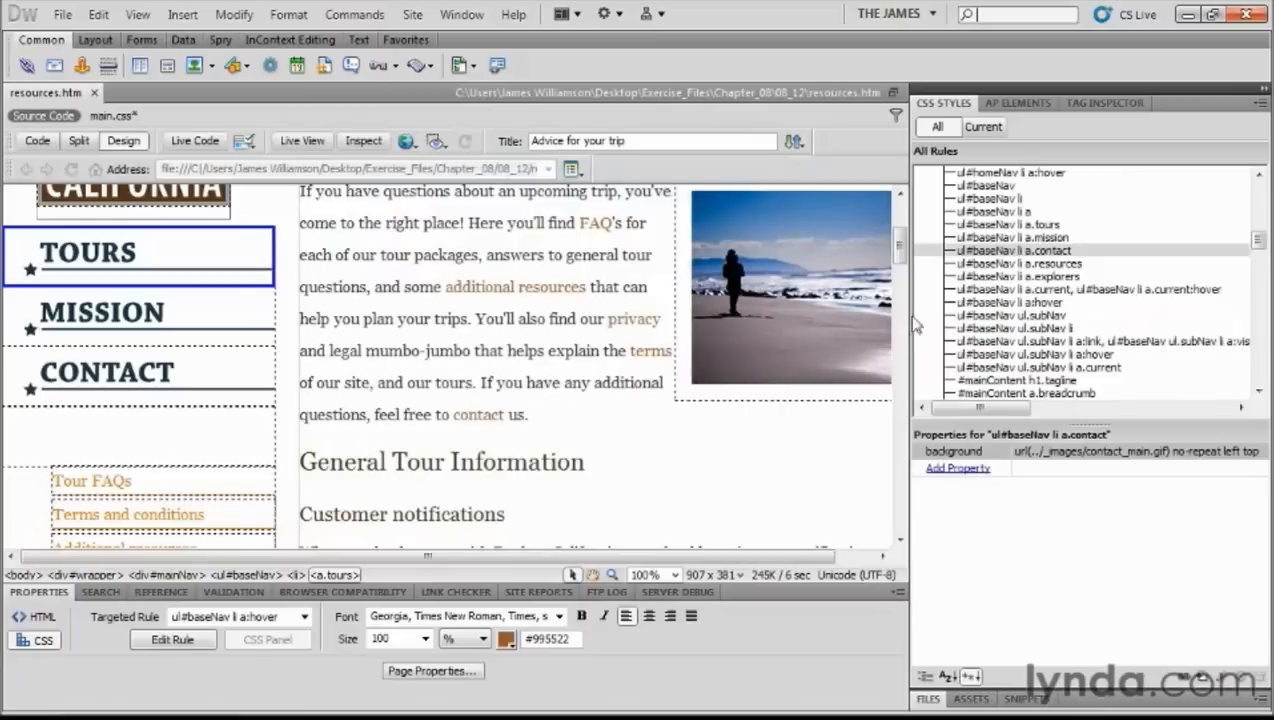
Step: Set resource_main.gif from the _images folder as the background image of the ul#baseNav li a.resources rule
double_click(1005, 264)
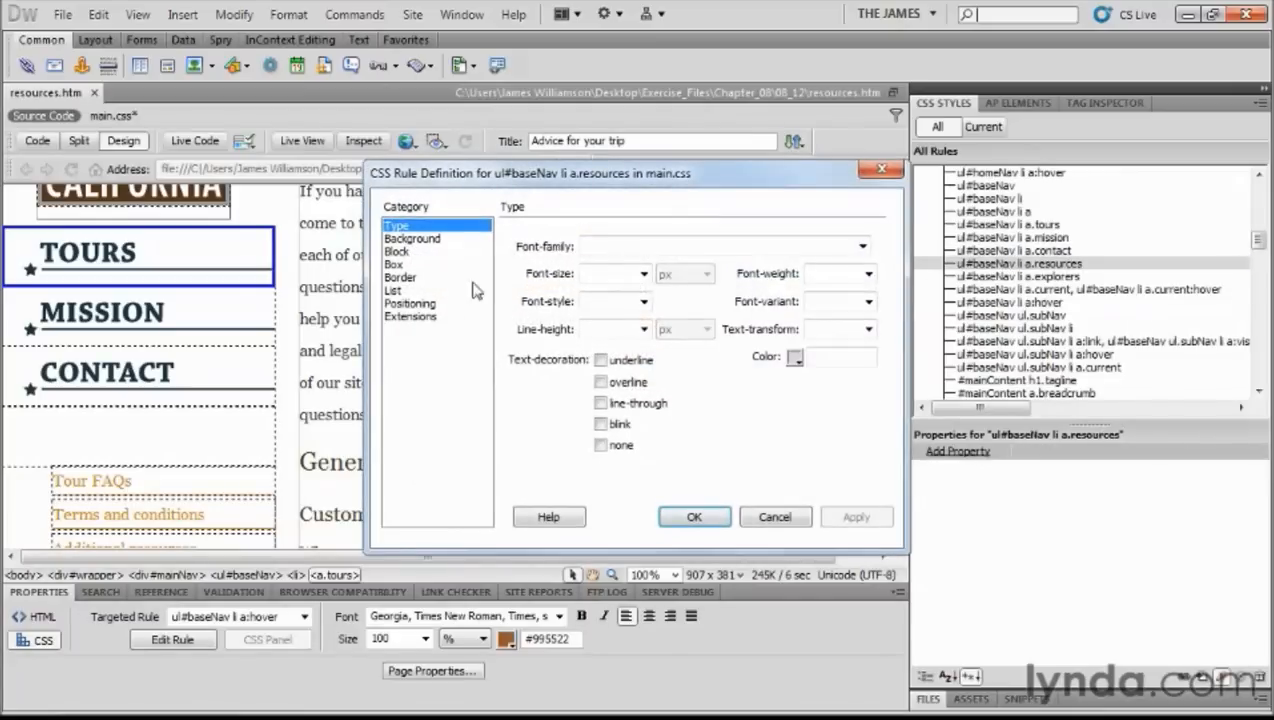
left_click(413, 251)
left_click(412, 239)
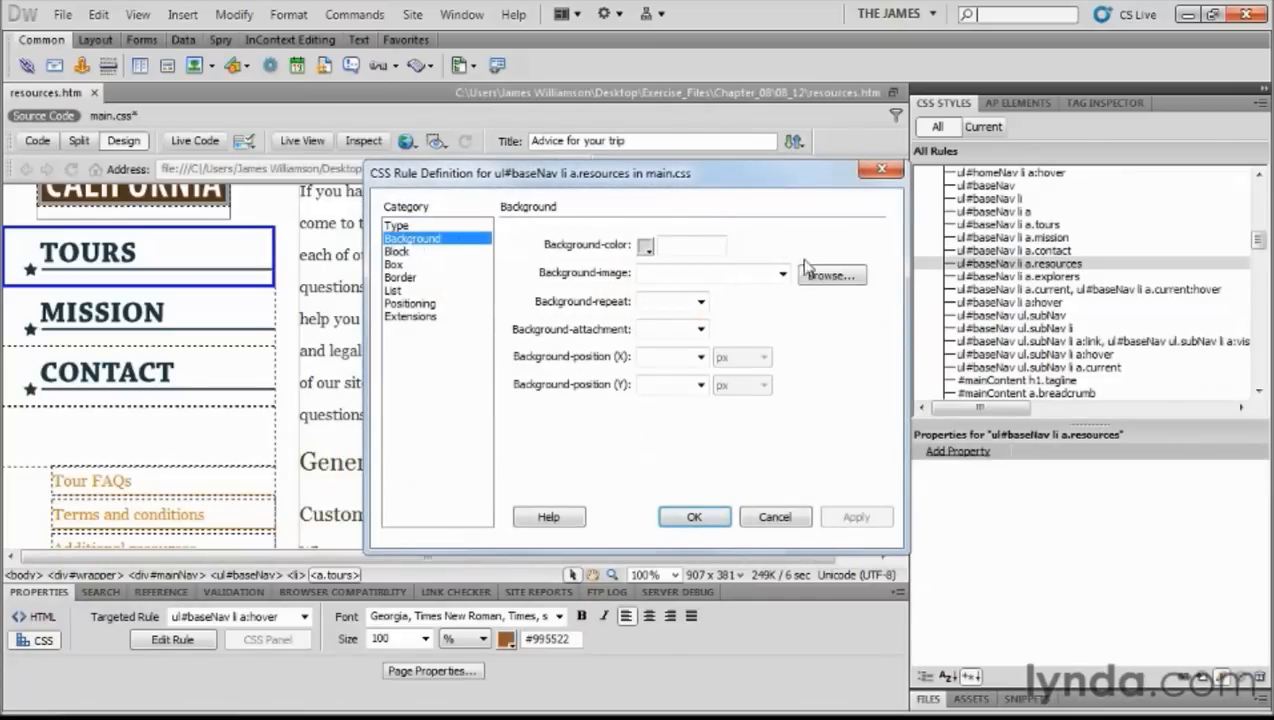
left_click(852, 282)
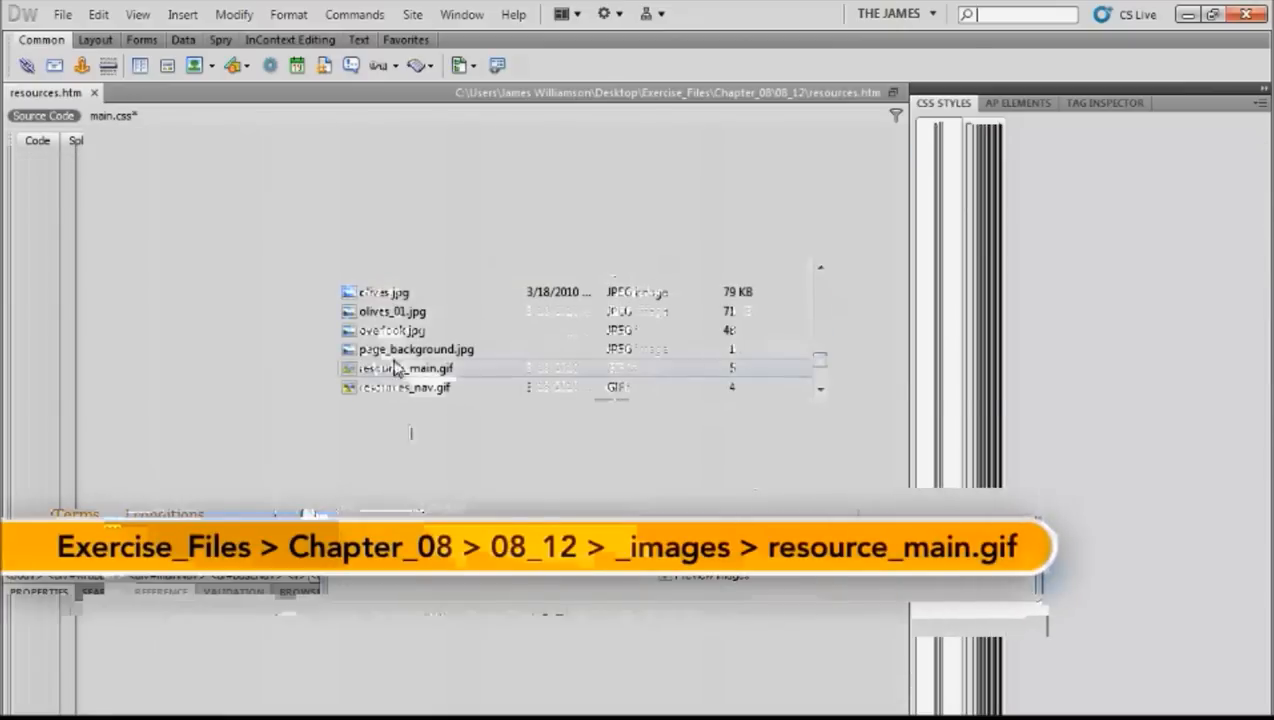
left_click(358, 367)
left_click(788, 433)
Step: Set the ul#baseNav li a.resources background to no-repeat with position left and top, and confirm the rule definition
left_click(701, 301)
left_click(698, 318)
left_click(701, 356)
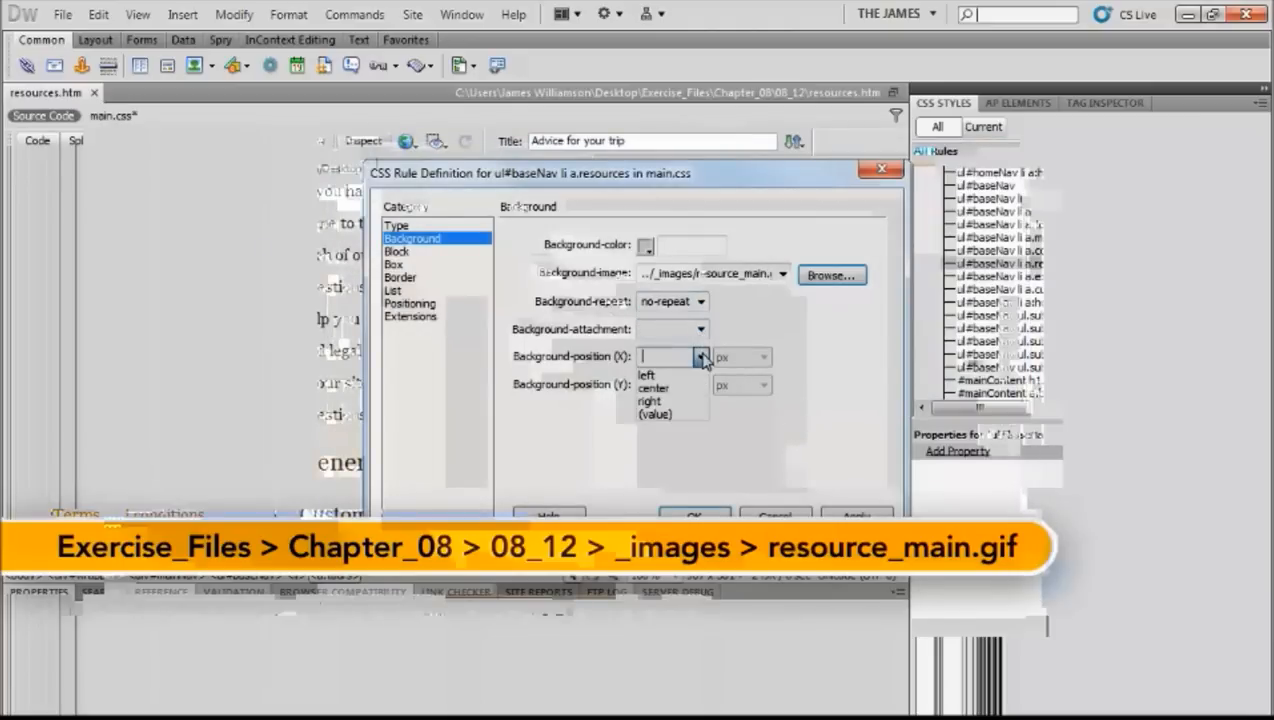
left_click(690, 374)
left_click(701, 385)
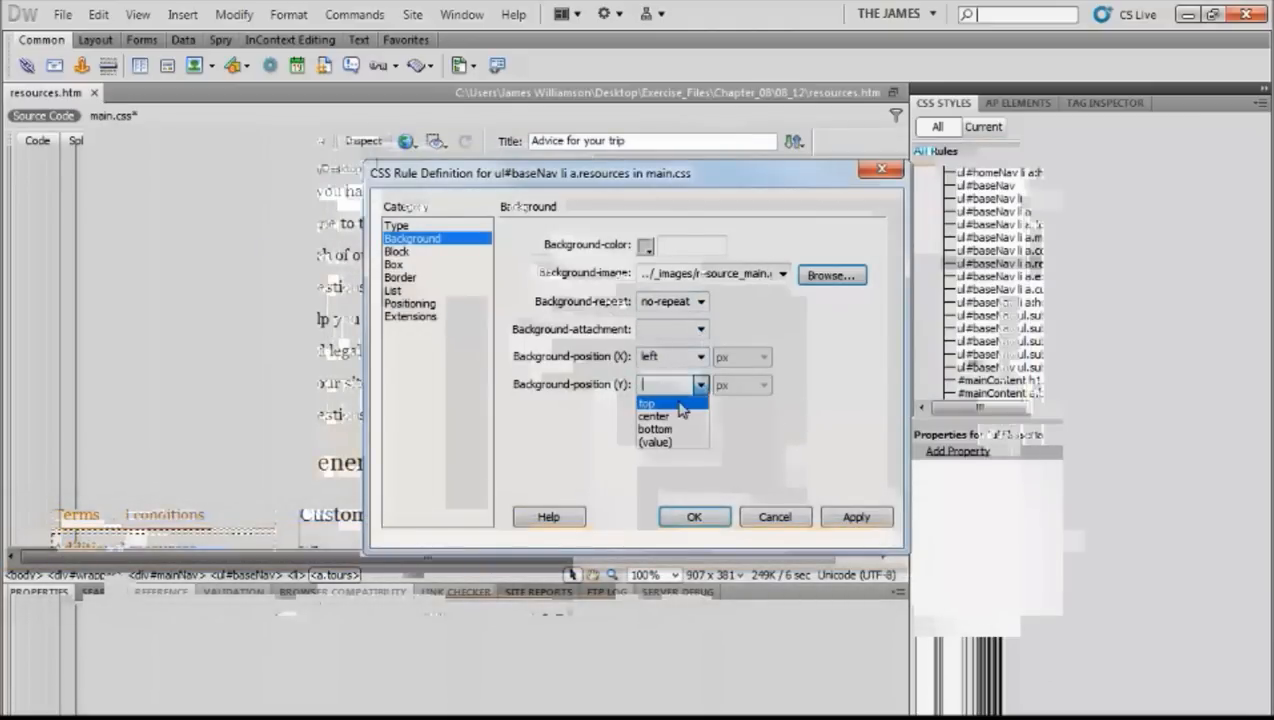
left_click(665, 398)
left_click(694, 517)
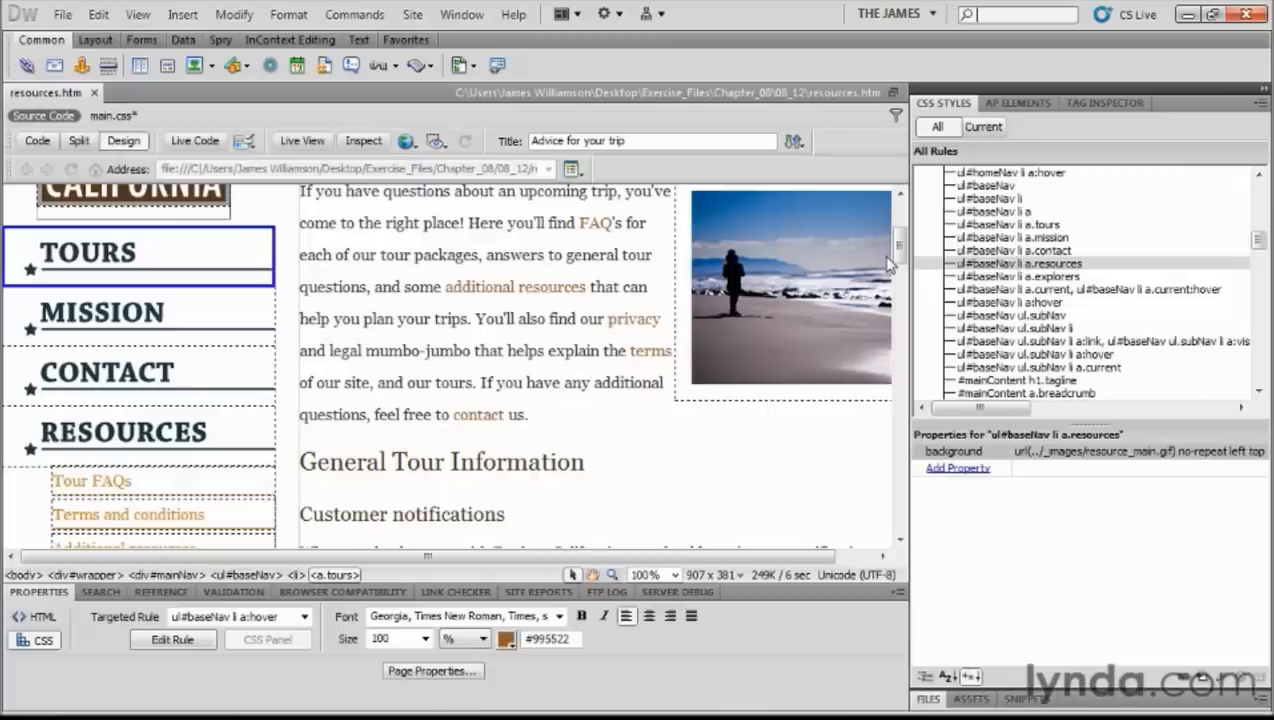
Step: Set explorers_main.gif from the _images folder as the background image of the ul#baseNav li a.explorers rule
scroll(715, 432, "down", 5)
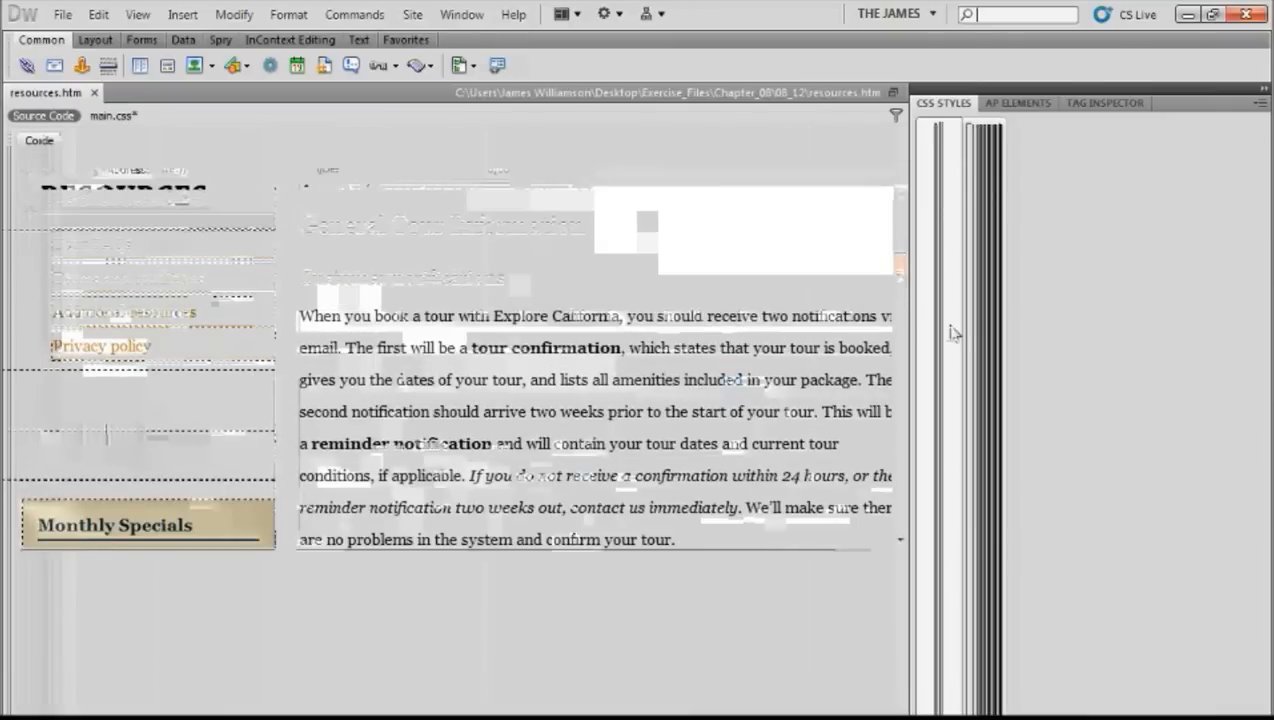
double_click(1001, 283)
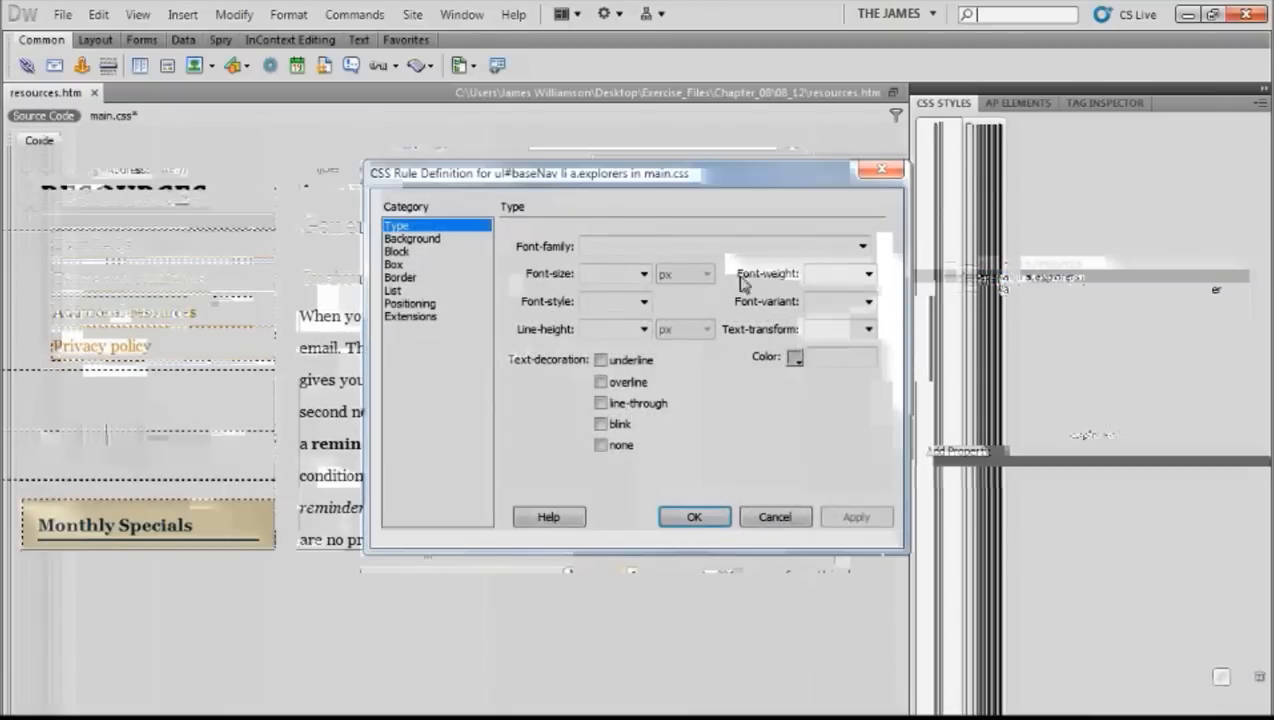
left_click(452, 239)
left_click(860, 276)
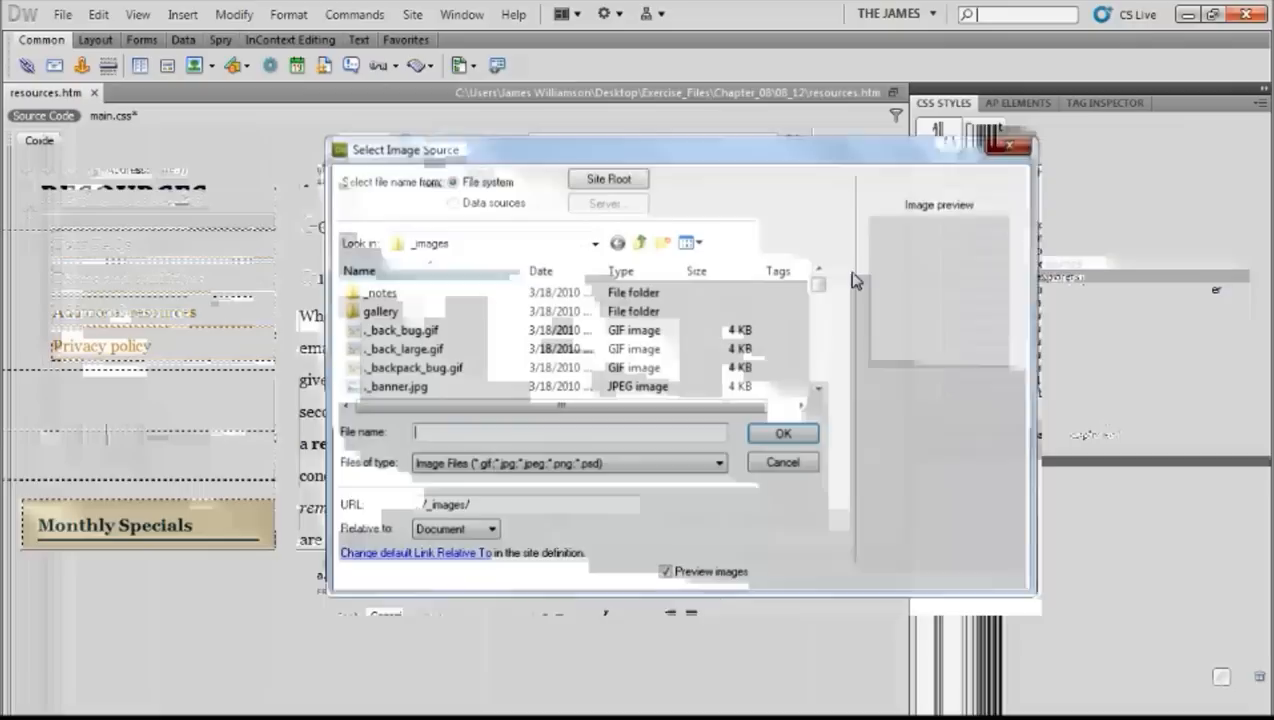
left_click_drag(822, 289, 822, 348)
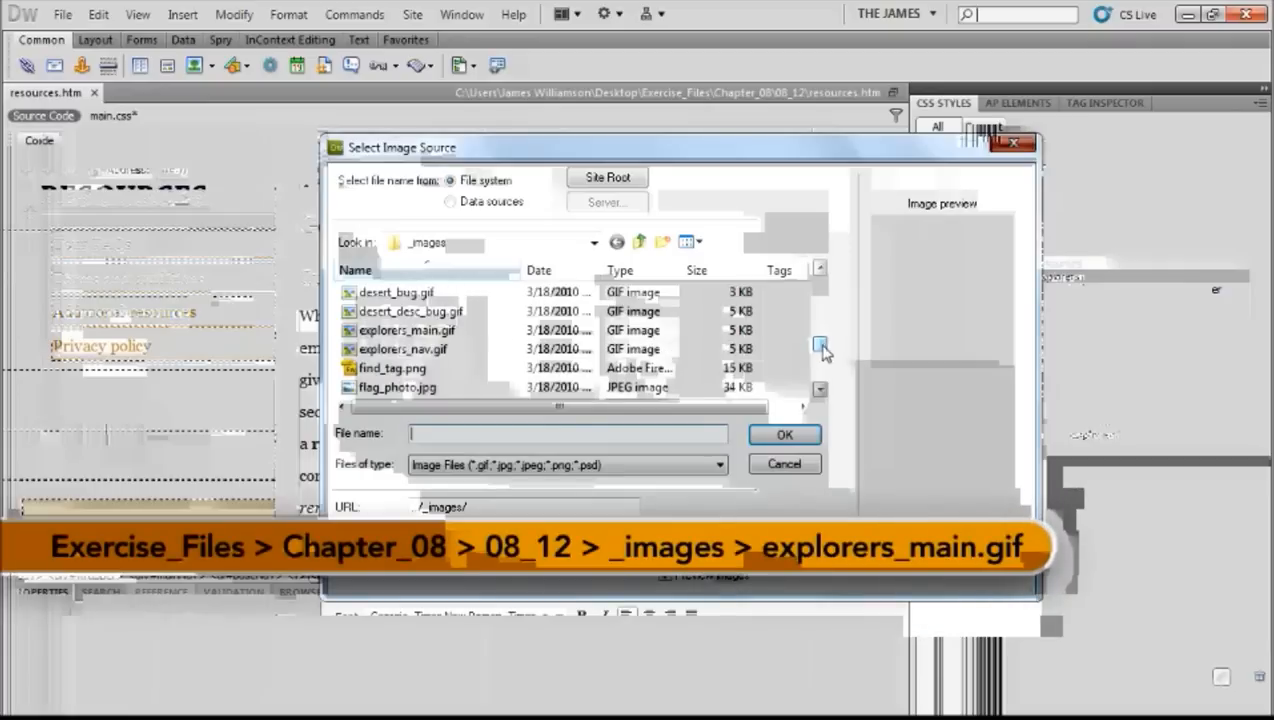
left_click(470, 330)
left_click(805, 434)
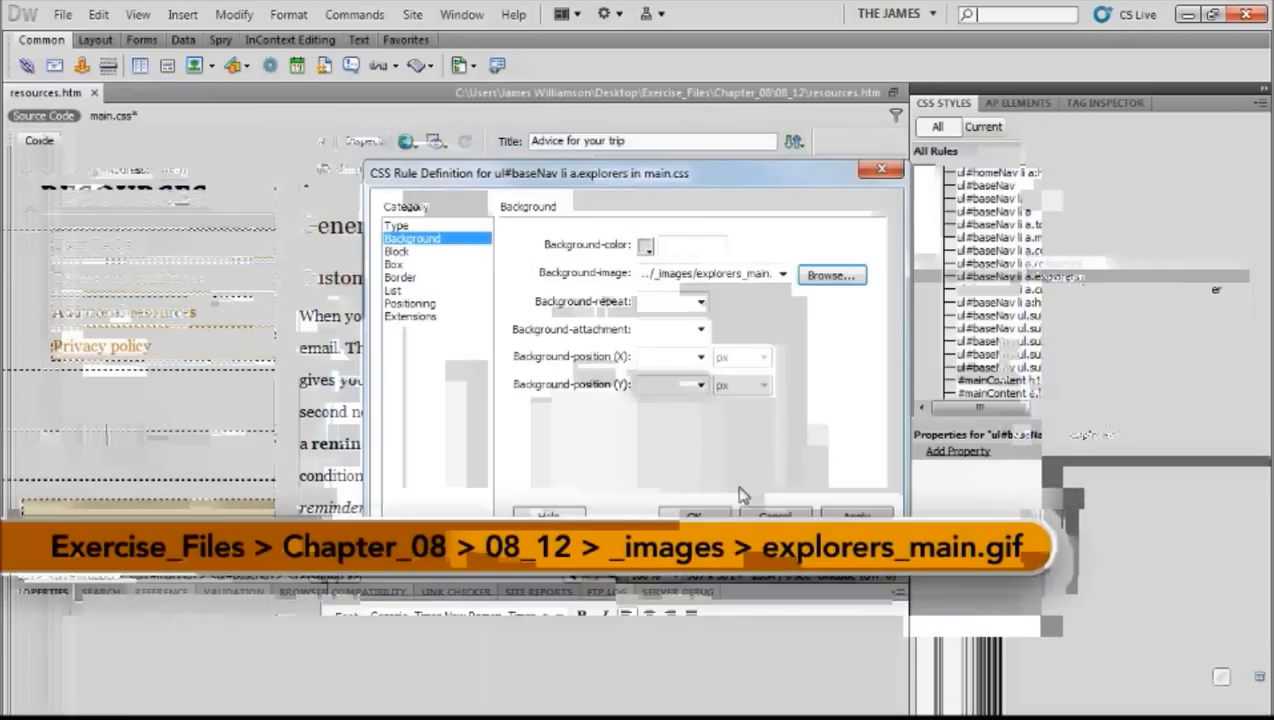
Step: Set the ul#baseNav li a.explorers background to no-repeat with position left and top, and confirm the rule definition
left_click(700, 301)
left_click(672, 320)
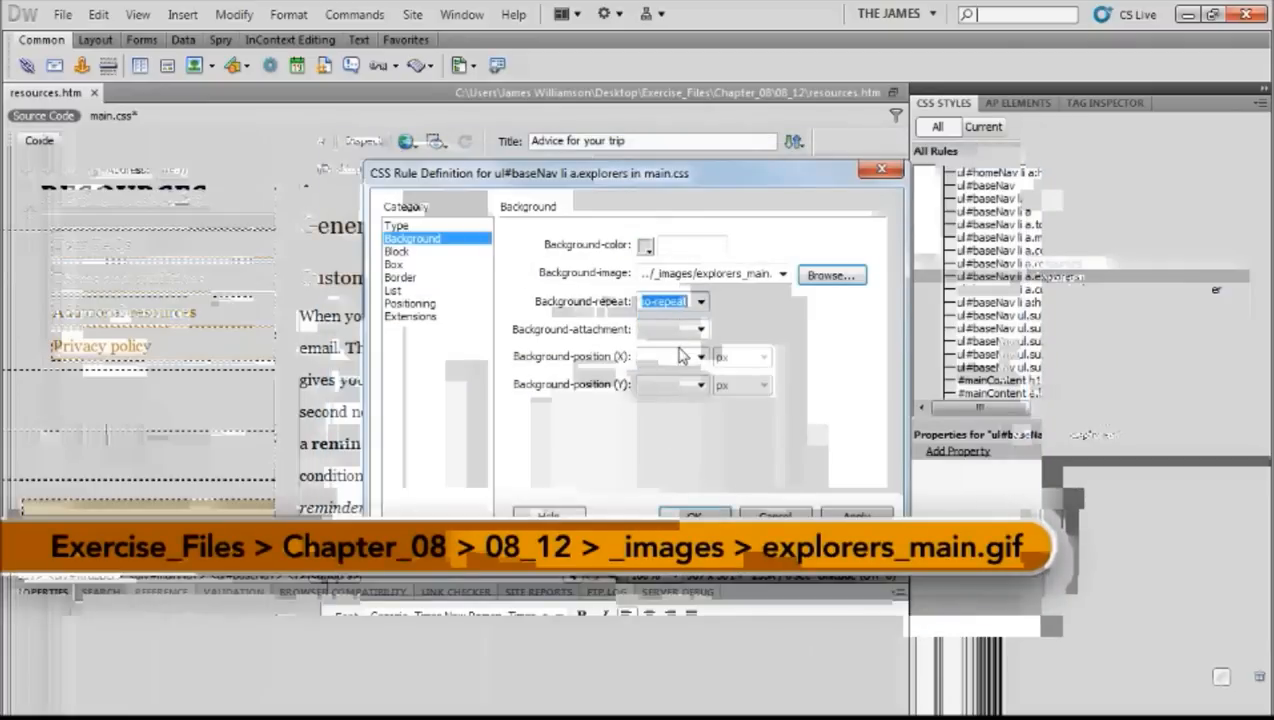
left_click(701, 356)
left_click(660, 371)
left_click(701, 386)
left_click(655, 400)
left_click(694, 517)
Step: Examine the properties of the ul#baseNav li a.current, a.current:hover group rule and of the ul#baseNav li a:hover rule
mouse_move(896, 273)
left_mouse_down()
mouse_move(900, 250)
mouse_move(898, 265)
left_mouse_up()
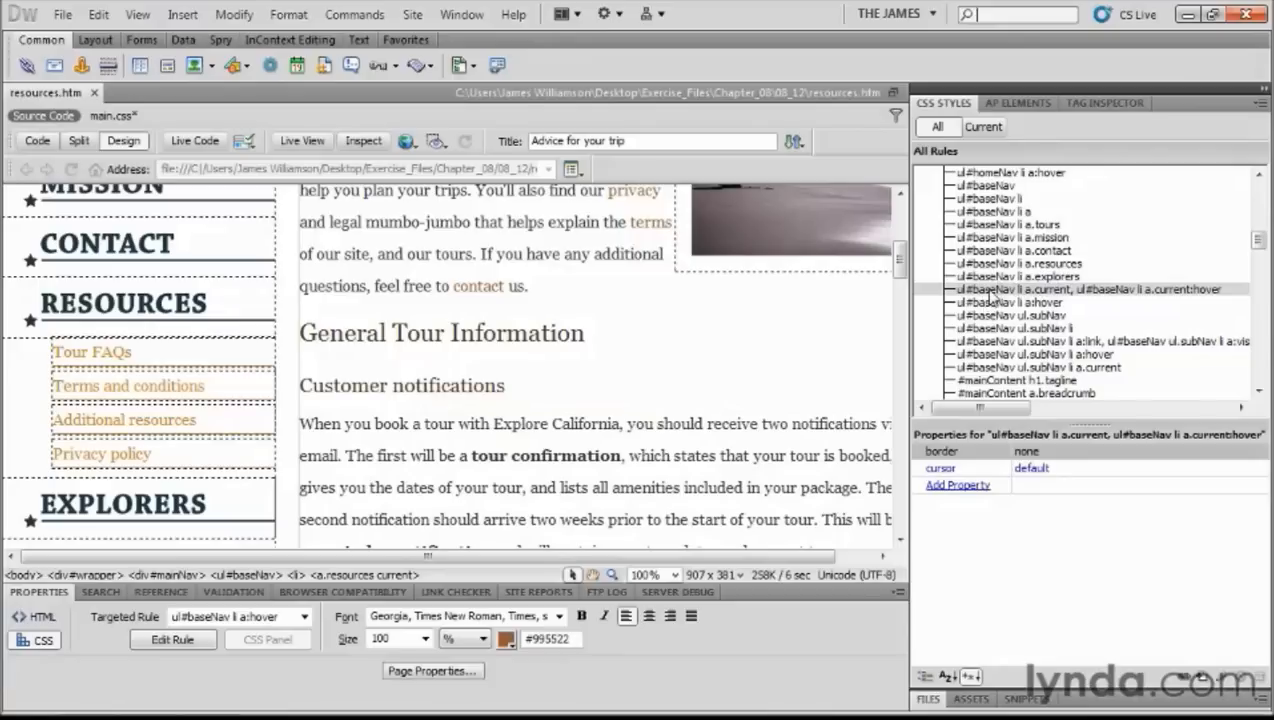
left_click(955, 292)
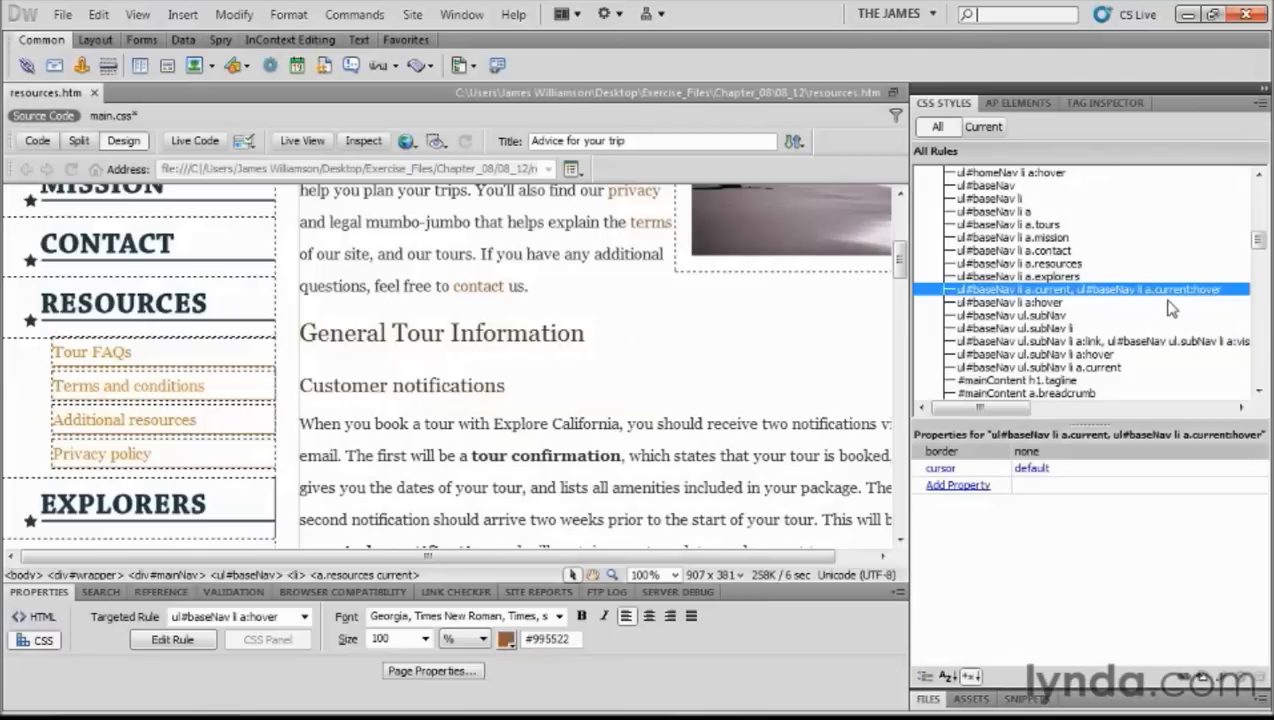
left_click(987, 304)
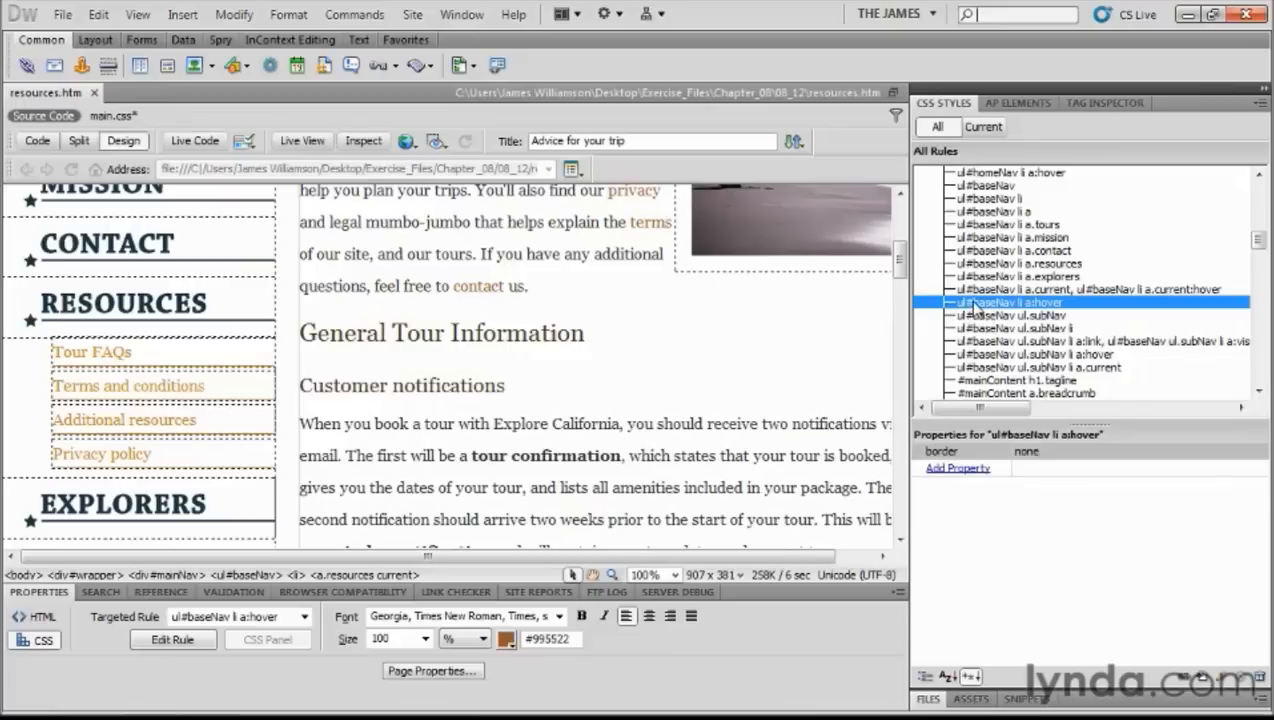
double_click(975, 303)
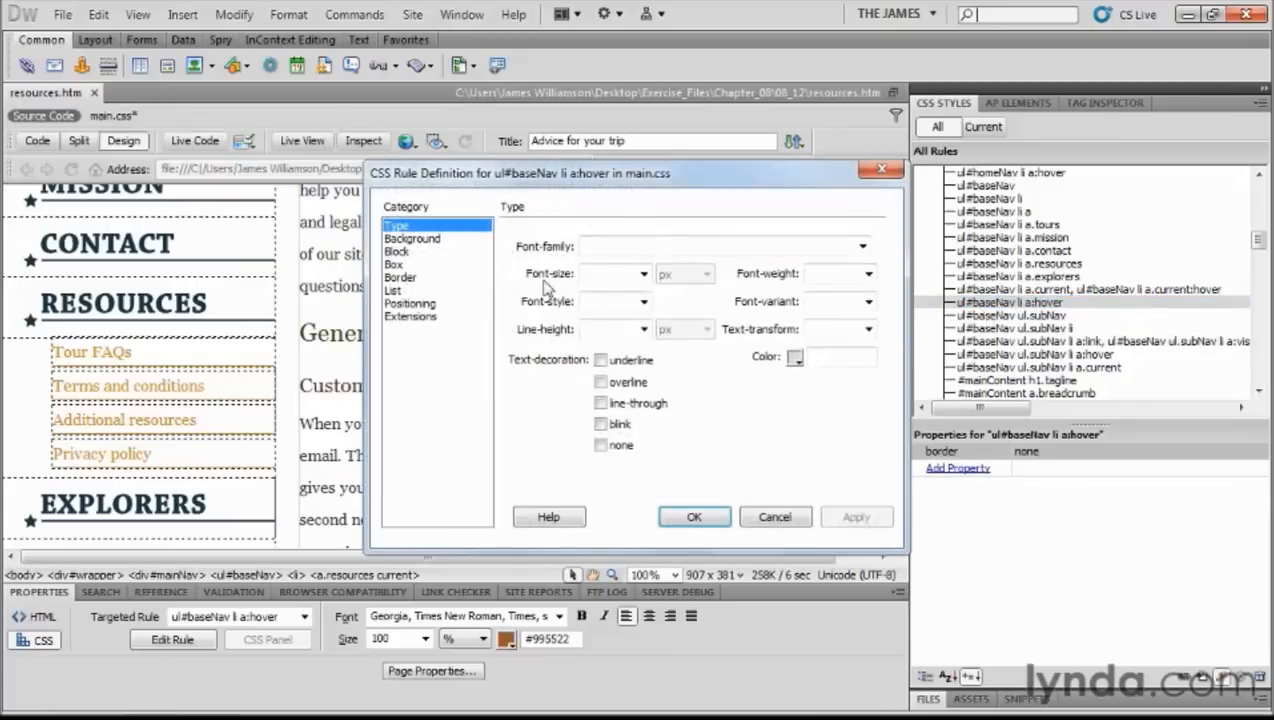
left_click(408, 239)
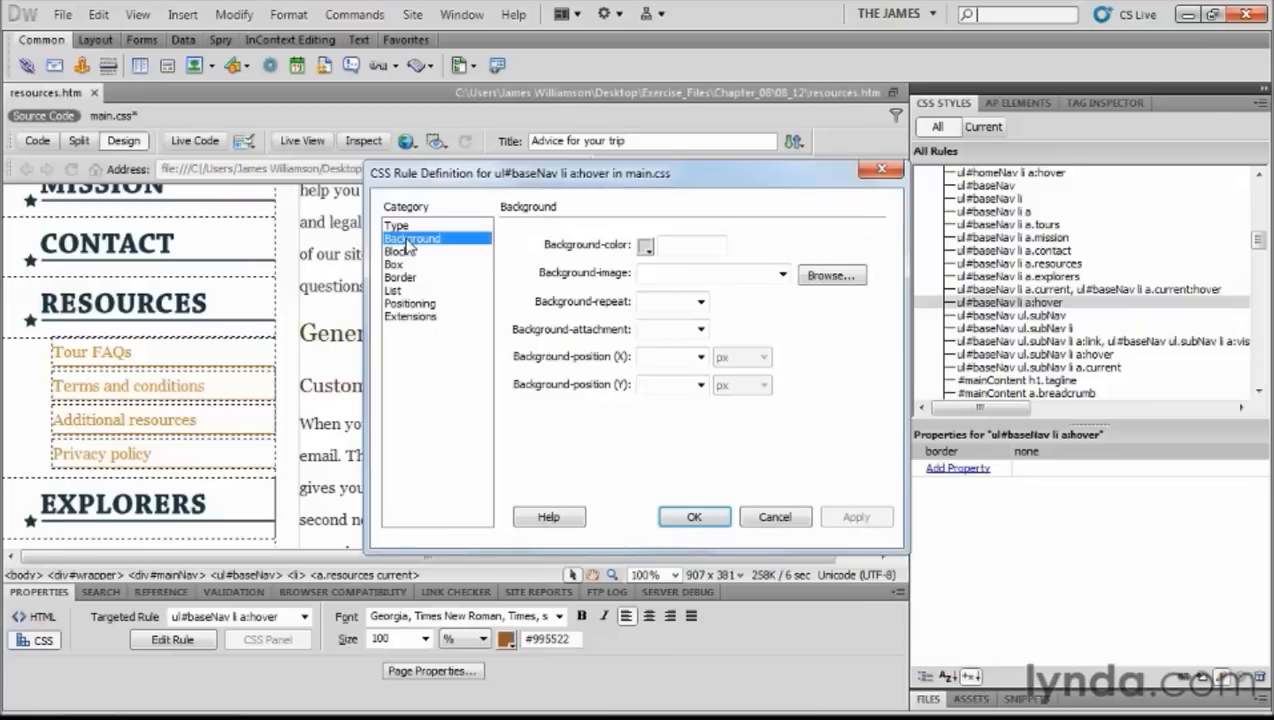
left_click(774, 517)
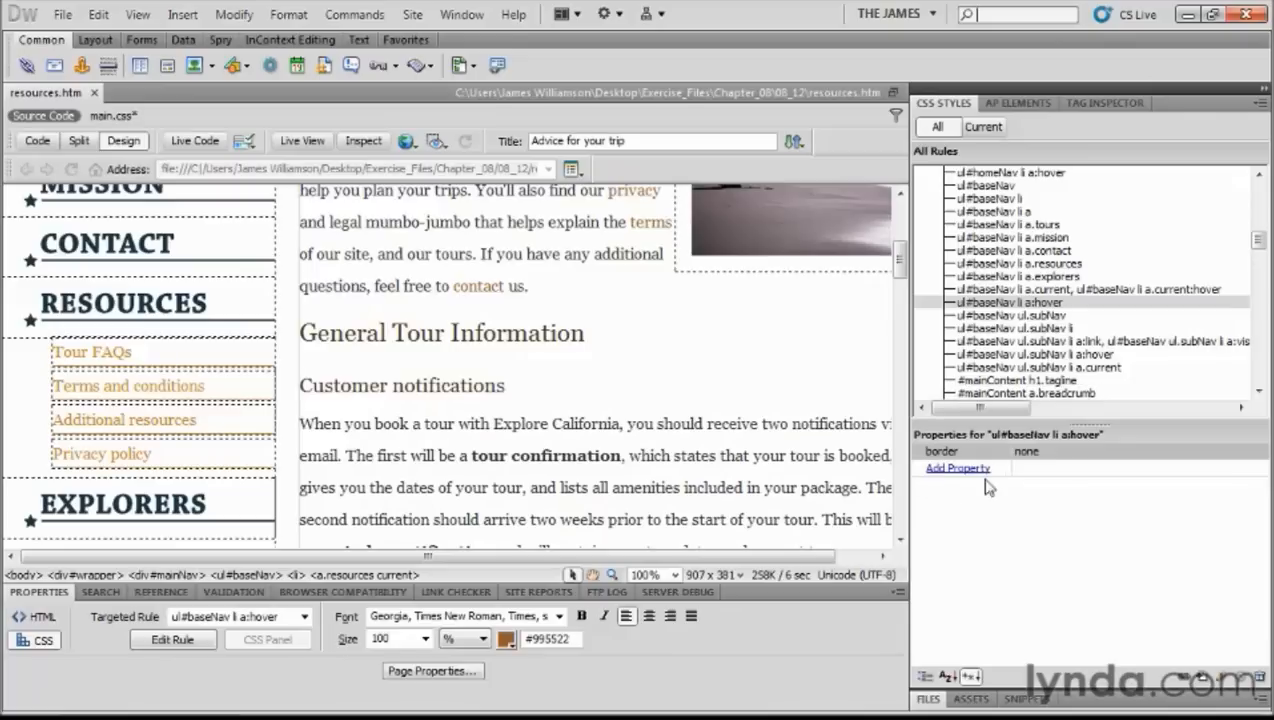
Step: Add a background-position property with the value -272px 0 to the ul#baseNav li a:hover rule
left_click(946, 469)
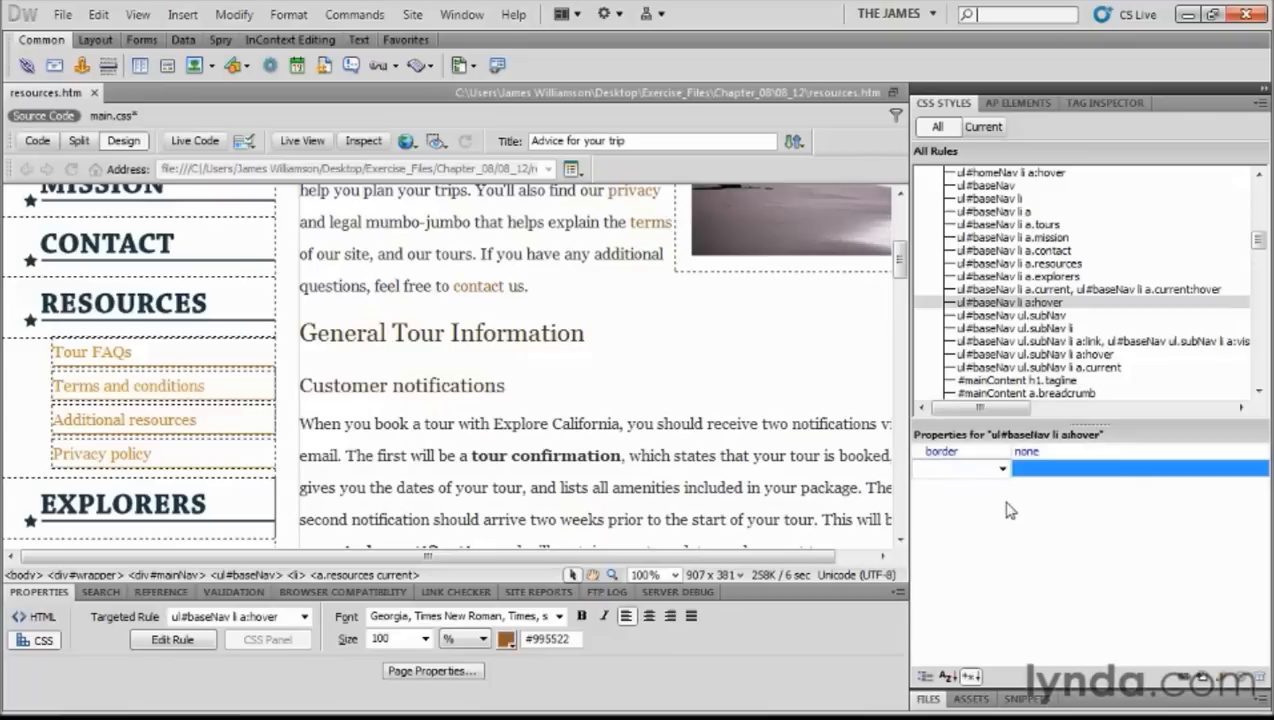
type("background")
type("-posit")
type("ion")
left_click(1002, 468)
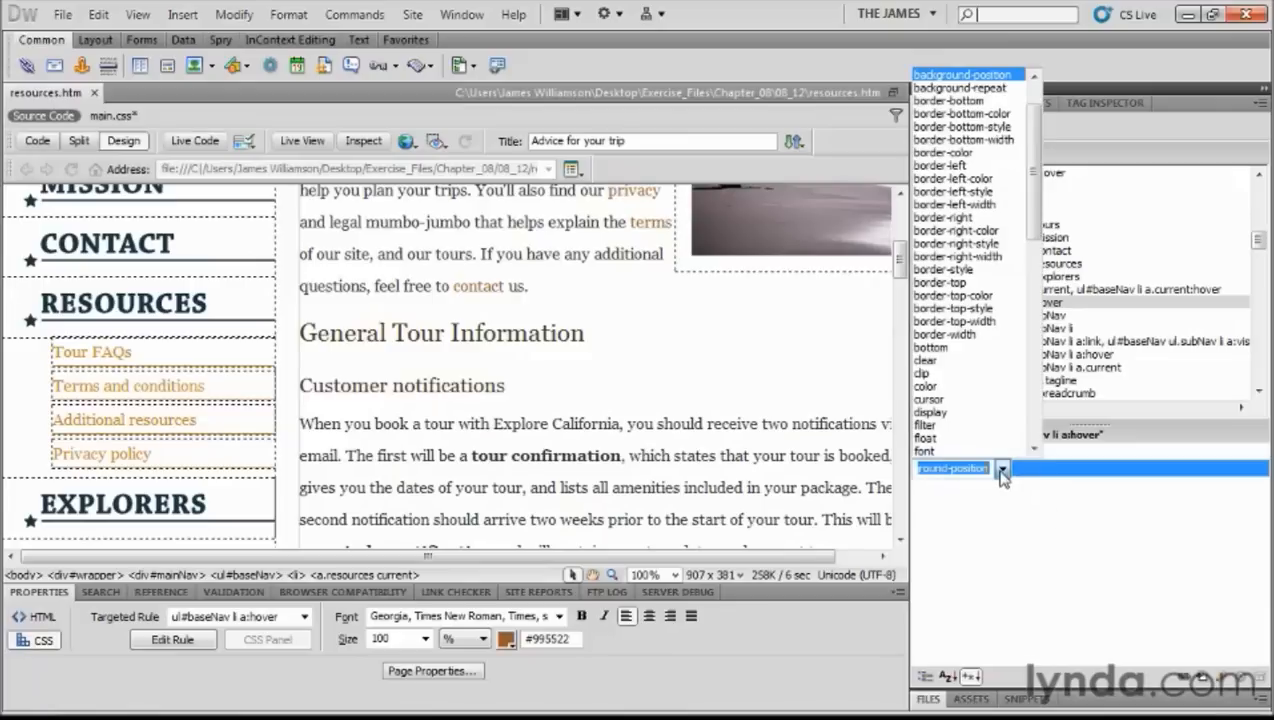
left_click(961, 77)
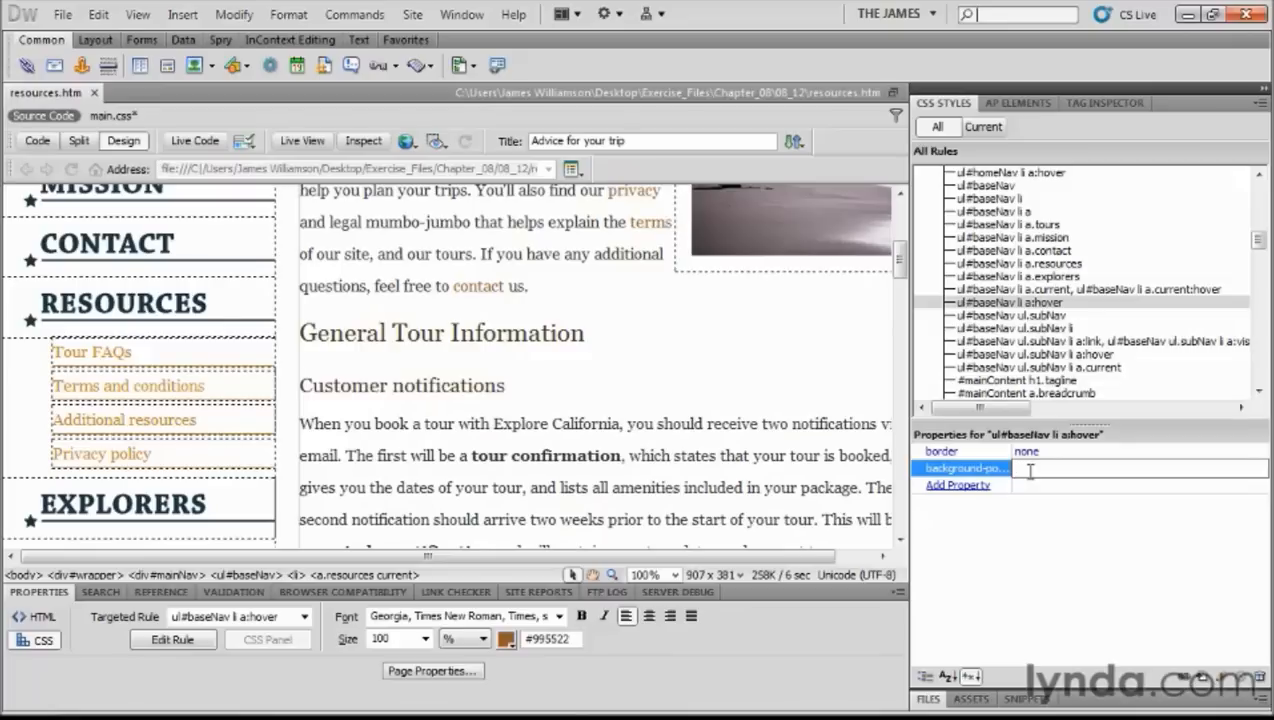
type("-272px 0")
key("Return")
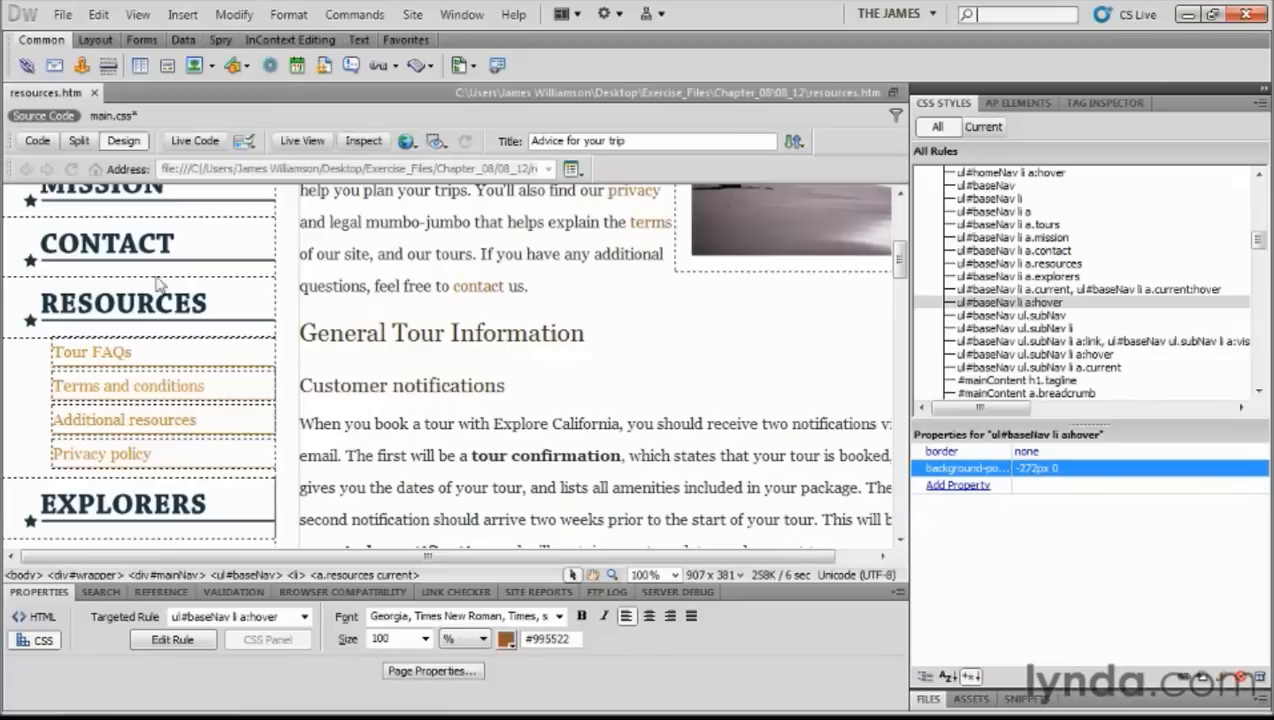
Step: Add a background-position property with the value right top to the ul#baseNav li a.current, ul#baseNav li a.current:hover group rule
left_click(989, 289)
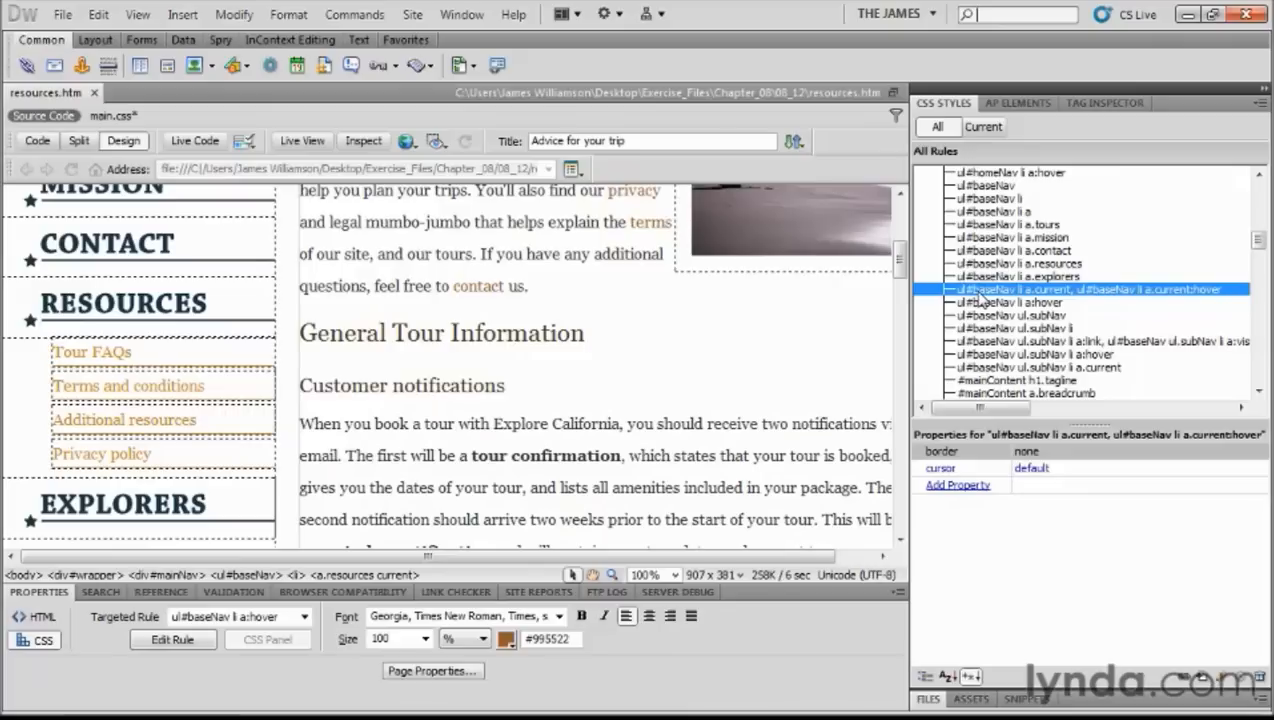
left_click(942, 485)
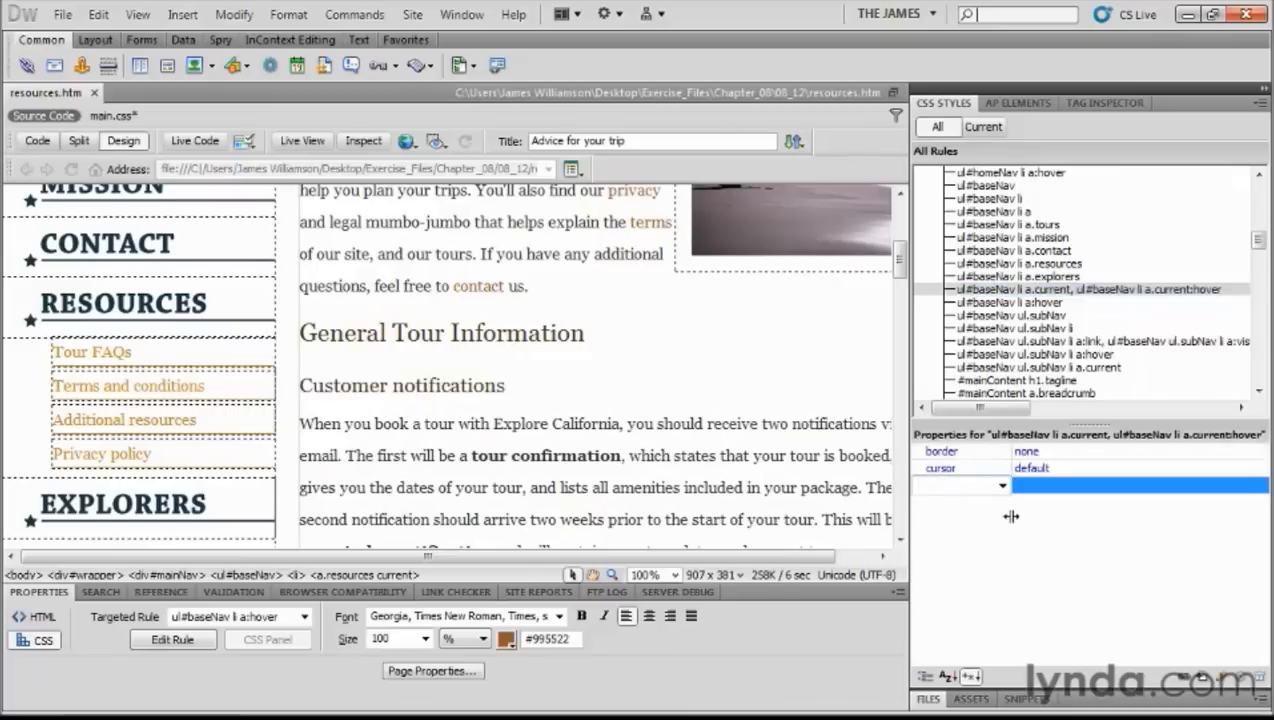
type("back")
type("ground-po")
type("sition")
key("Tab")
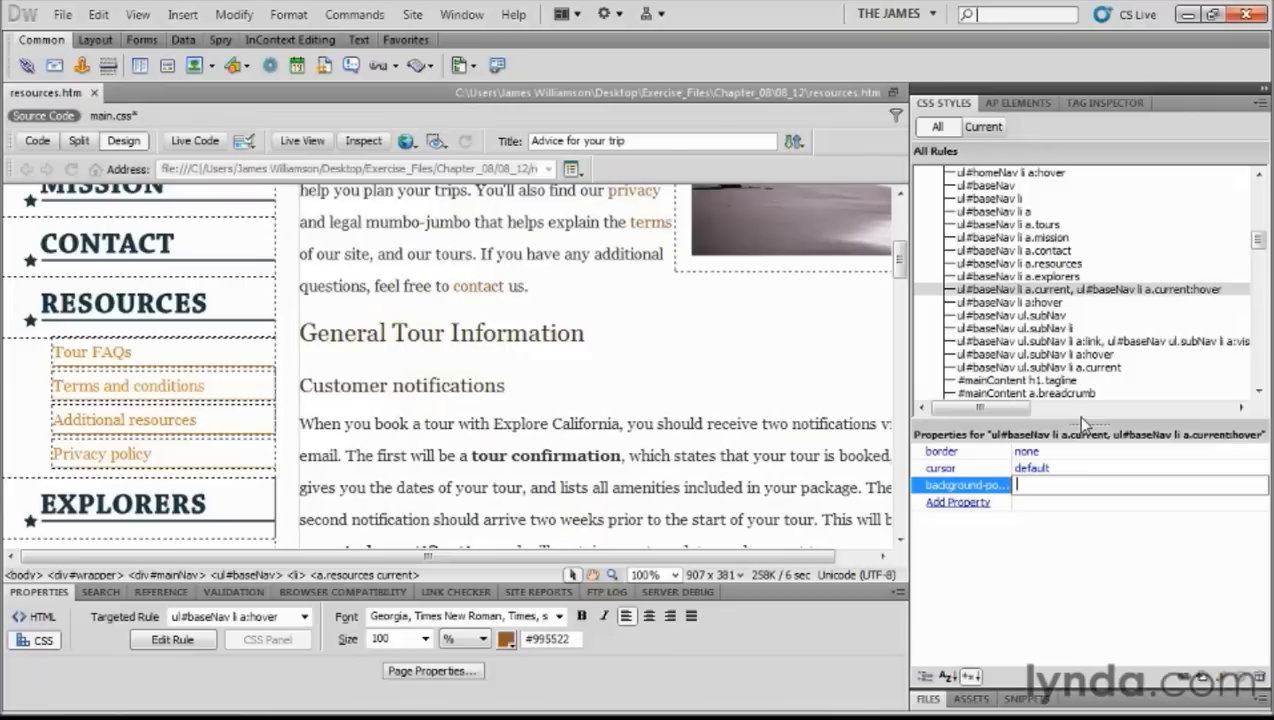
type("right top")
key("Return")
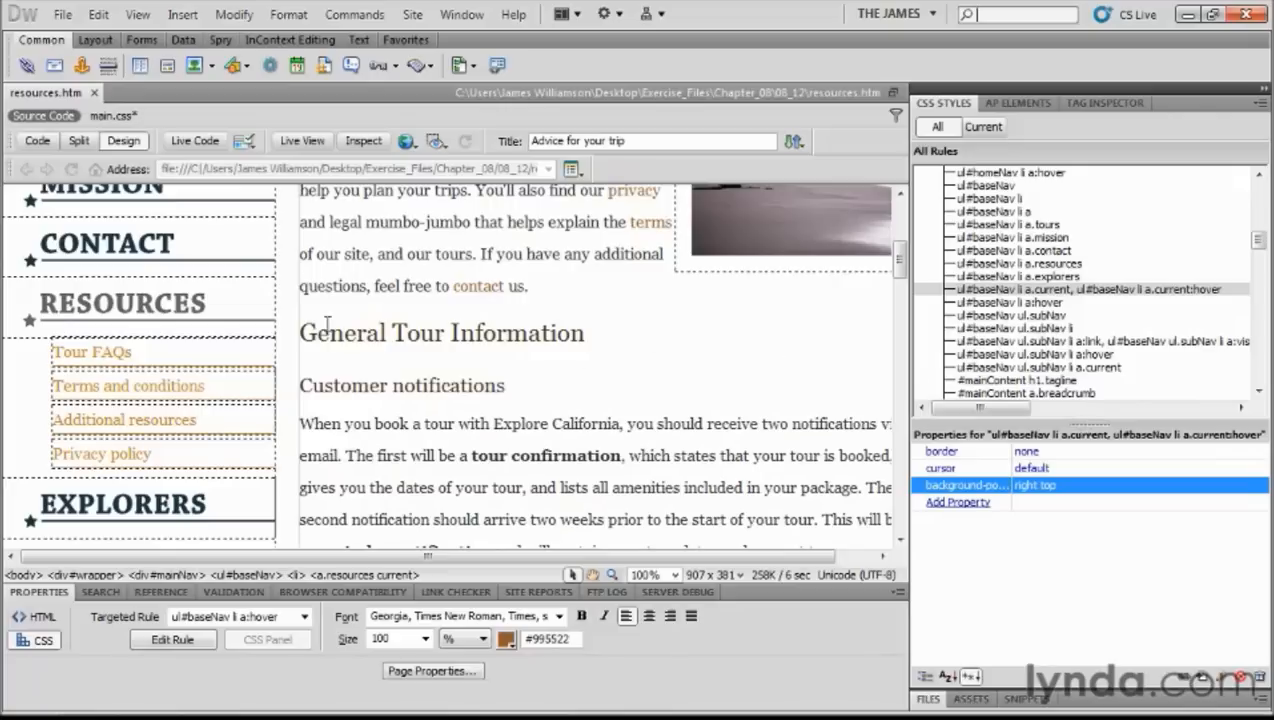
Step: Select the RESOURCES navigation link in the page and examine its current-state background graphic
left_click(134, 306)
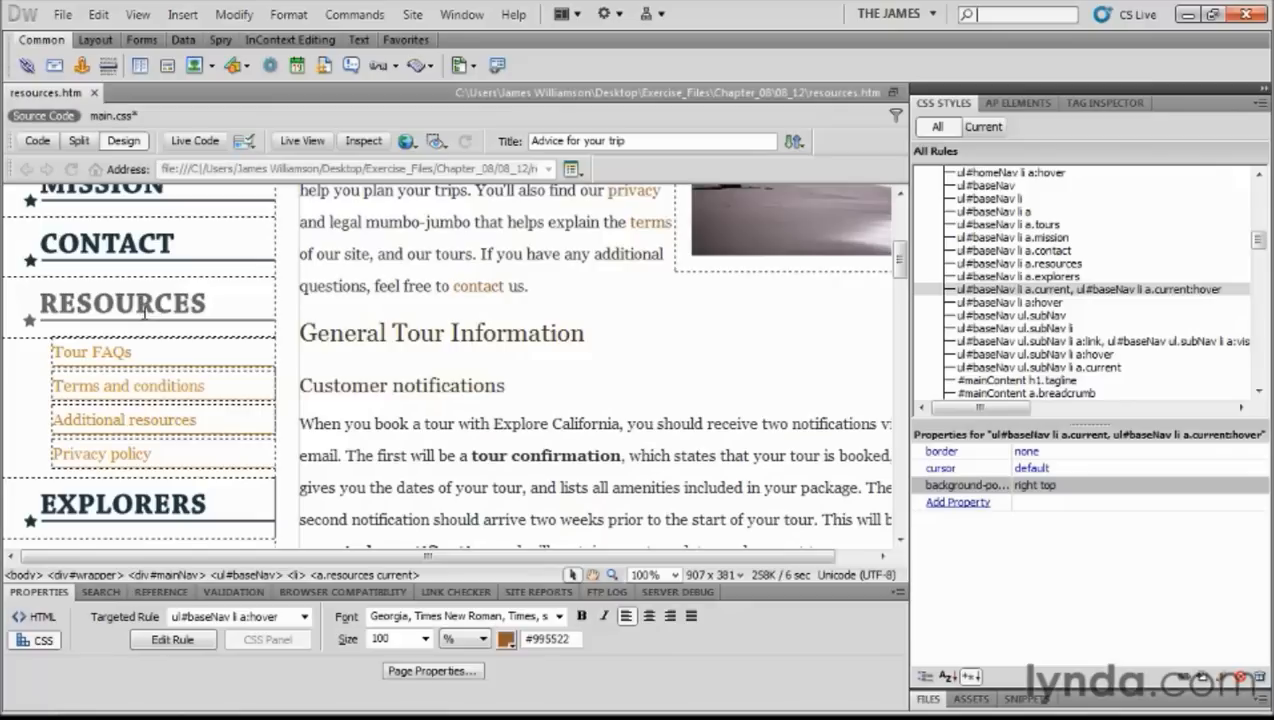
left_click(395, 578)
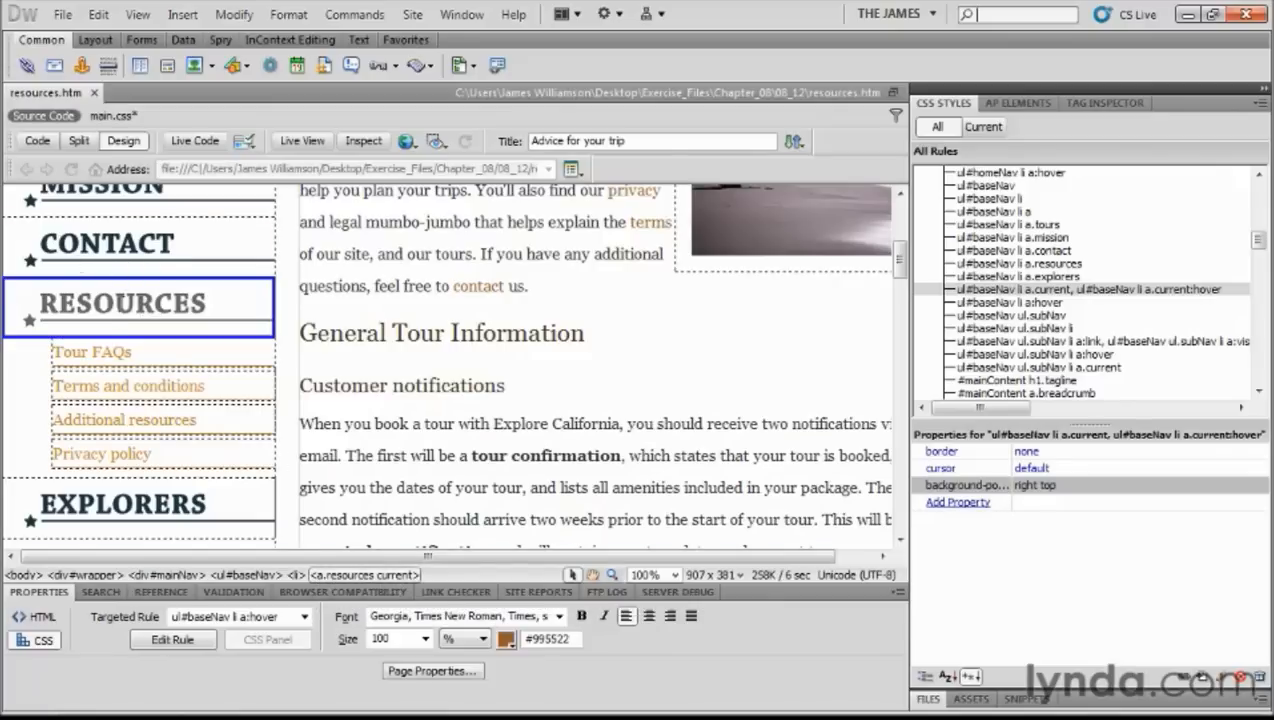
left_click(173, 316)
scroll(267, 325, "up", 2)
scroll(267, 325, "down", 2)
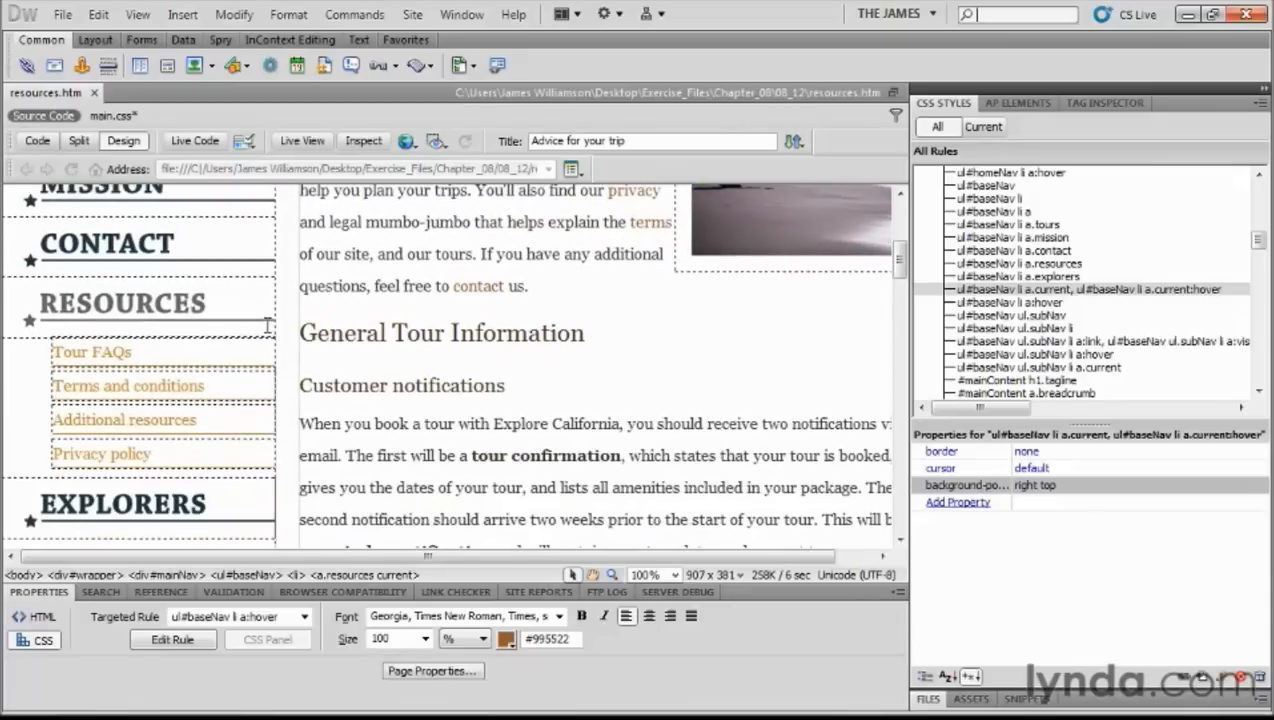
Step: Set the background position of the #mainContent #mainArticle li rule to X 0 px and Y 2 px, and check the checklist bullets
scroll(267, 325, "down", 10)
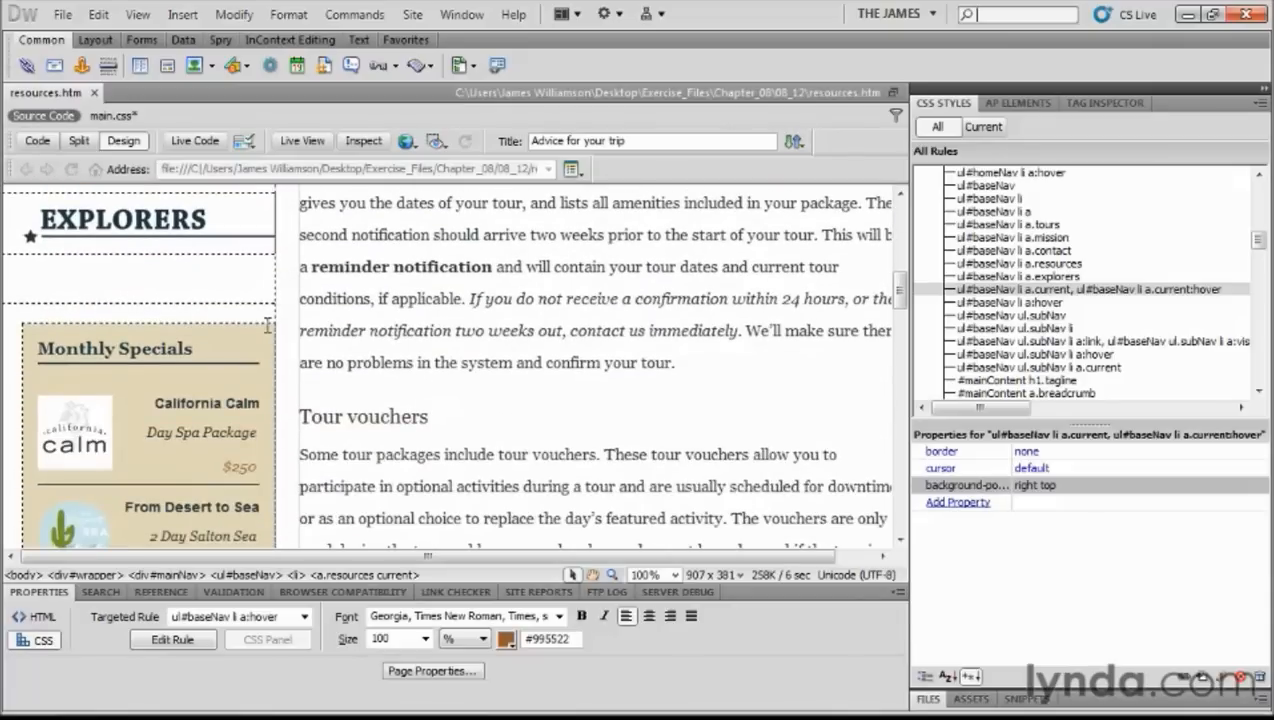
scroll(267, 325, "down", 15)
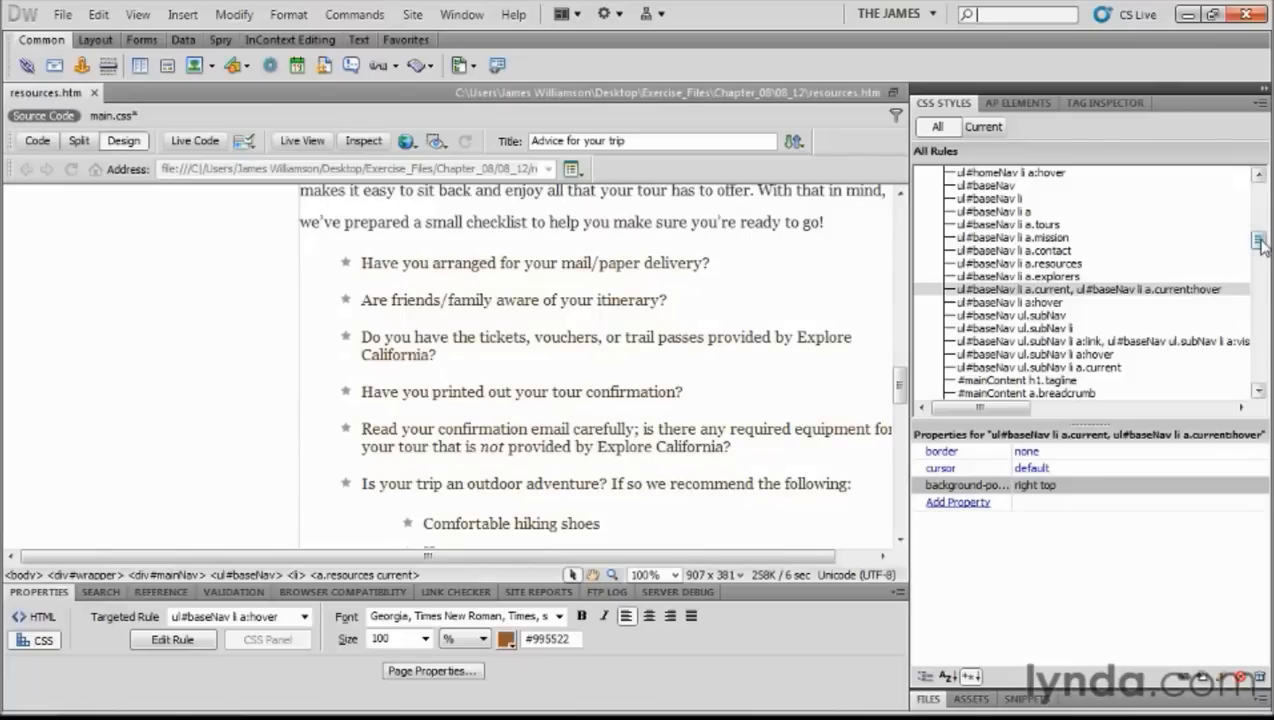
left_click_drag(1261, 245, 1263, 276)
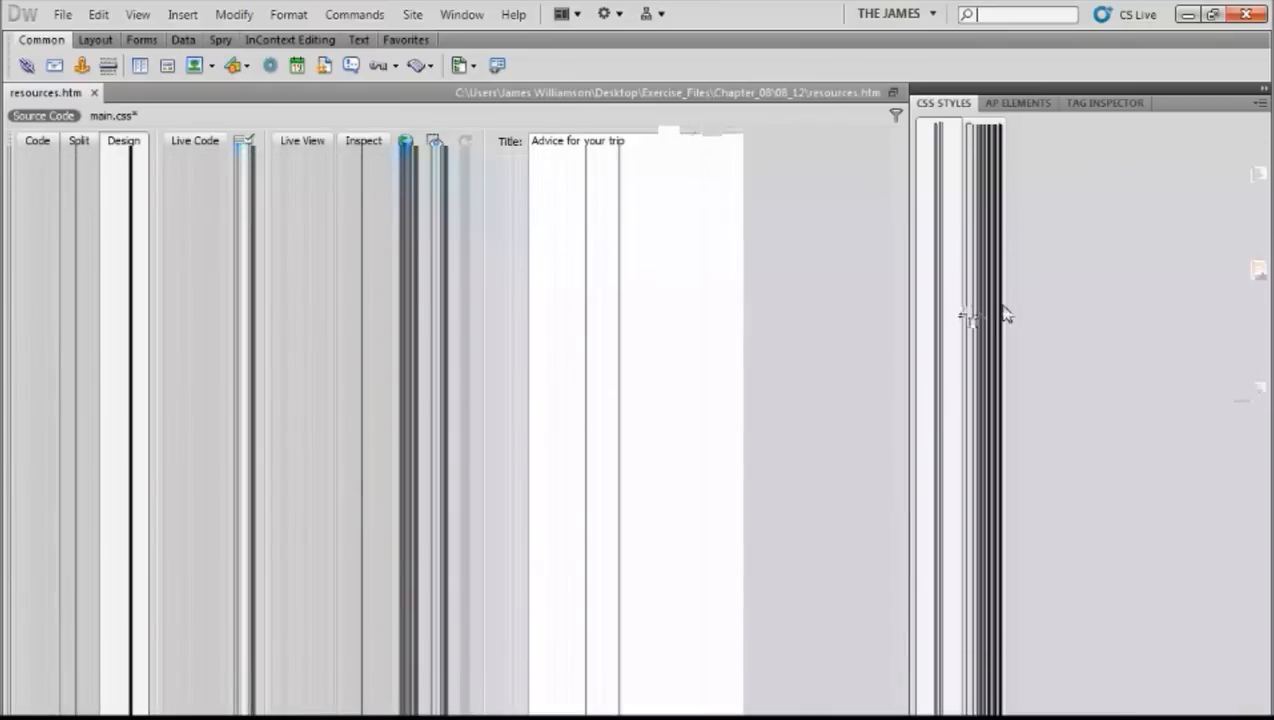
left_click(1066, 306)
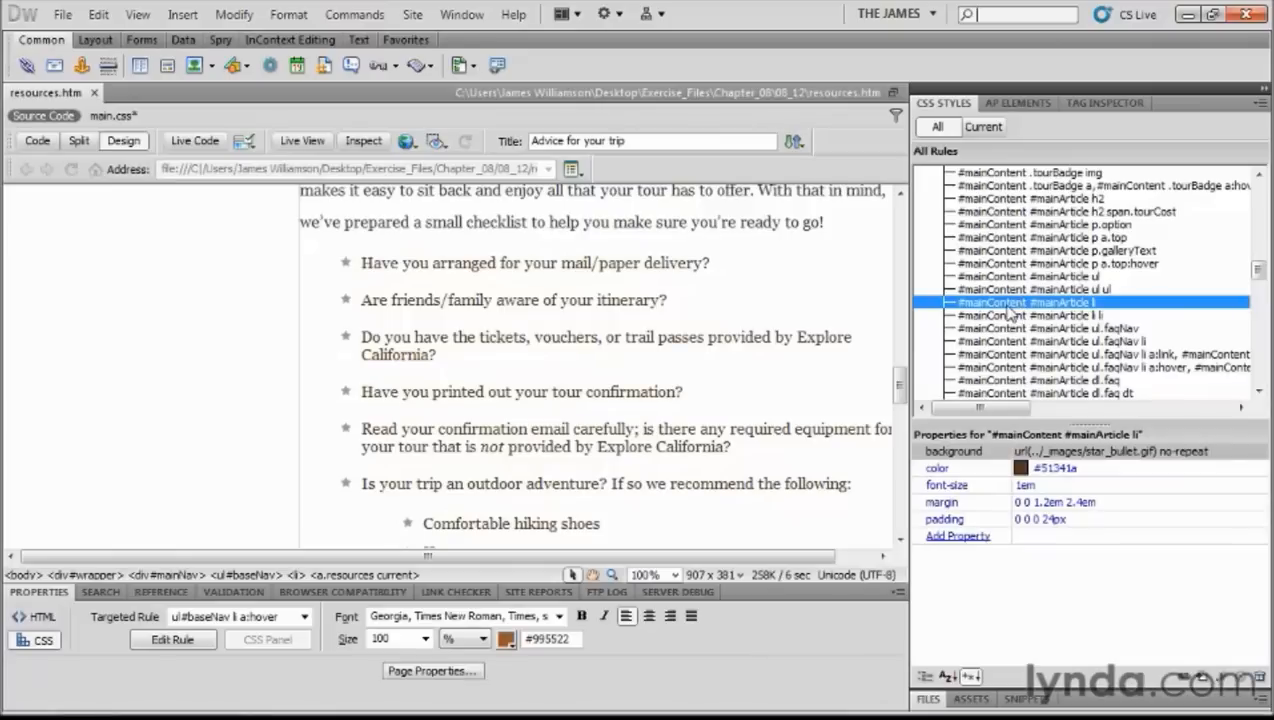
double_click(1012, 310)
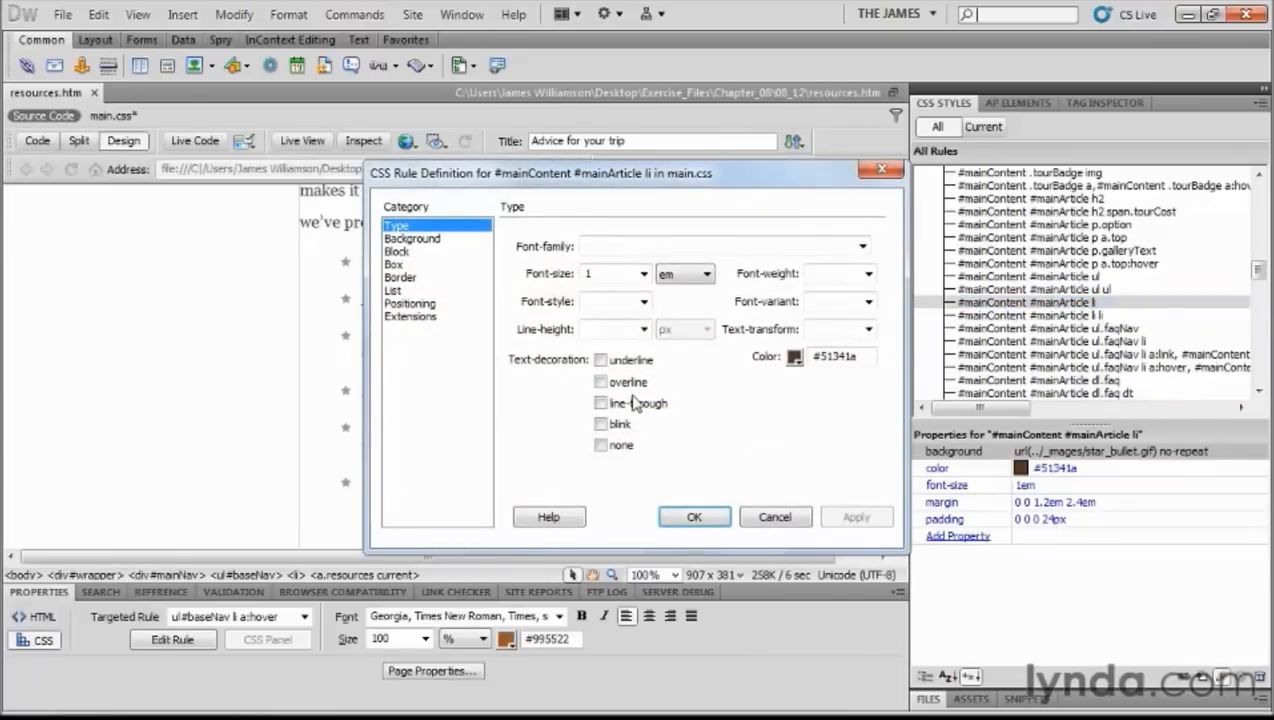
left_click(434, 240)
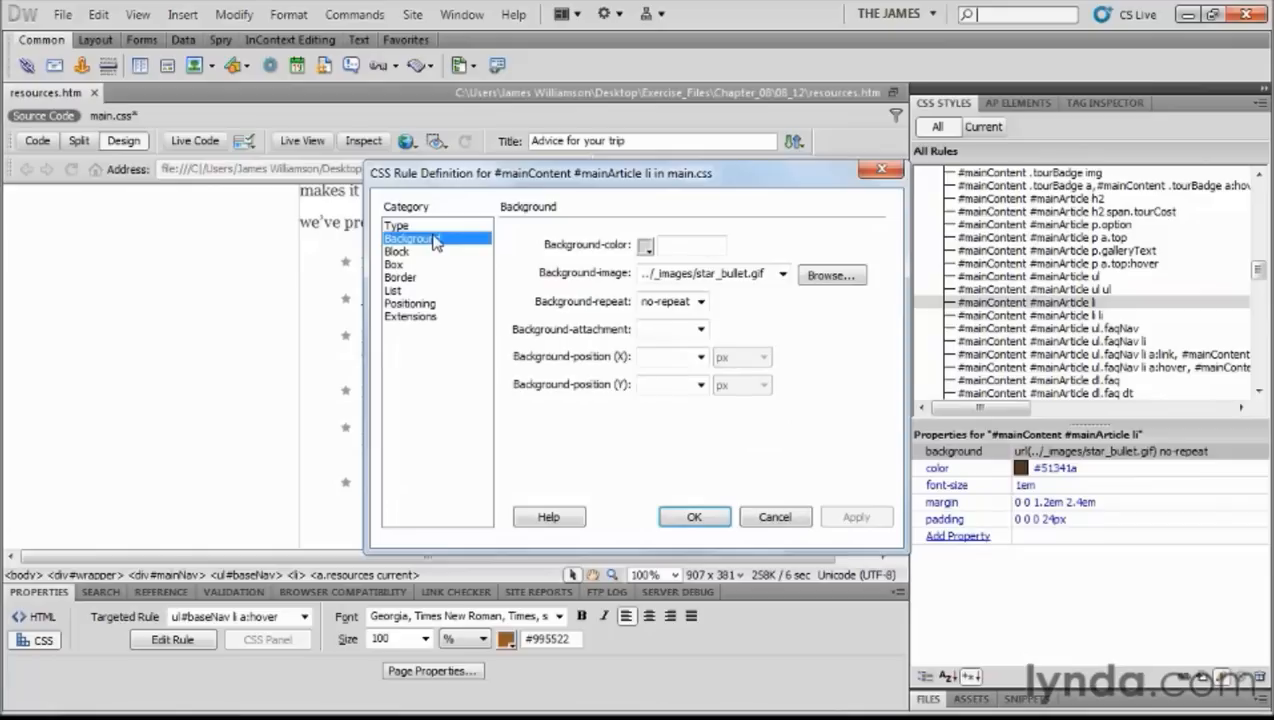
left_click(661, 360)
type("0")
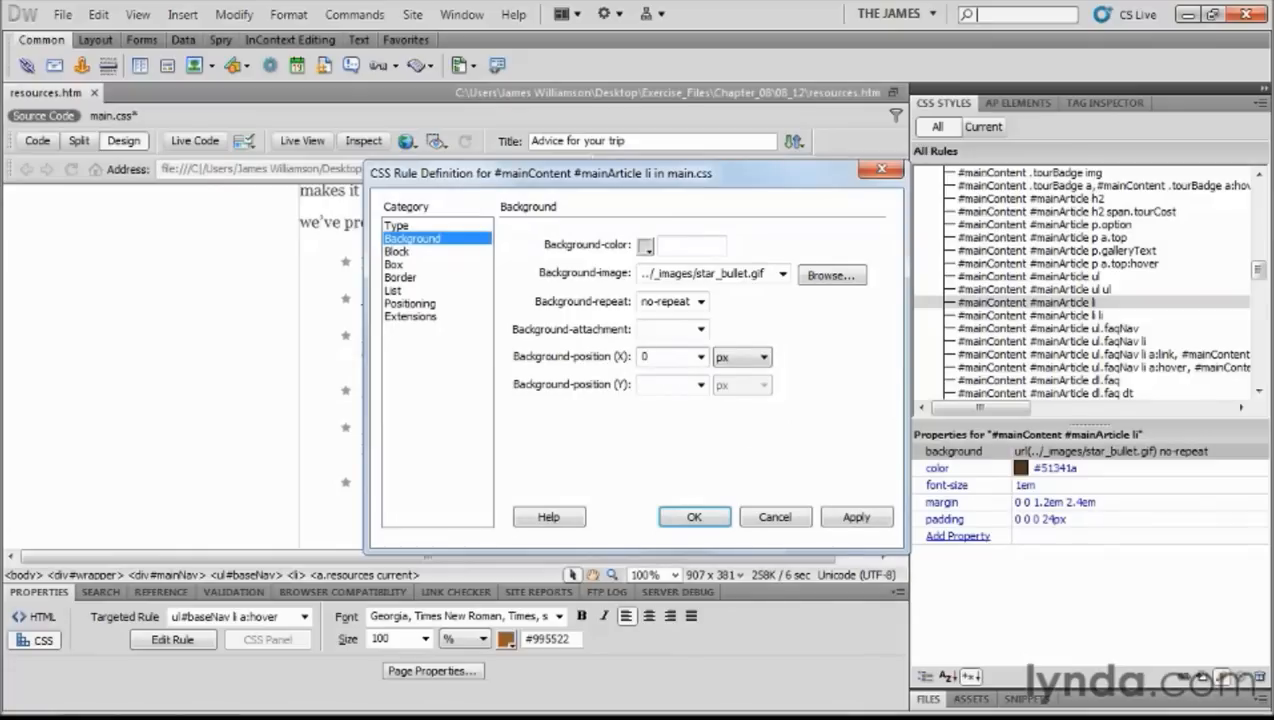
left_click(657, 385)
type("2")
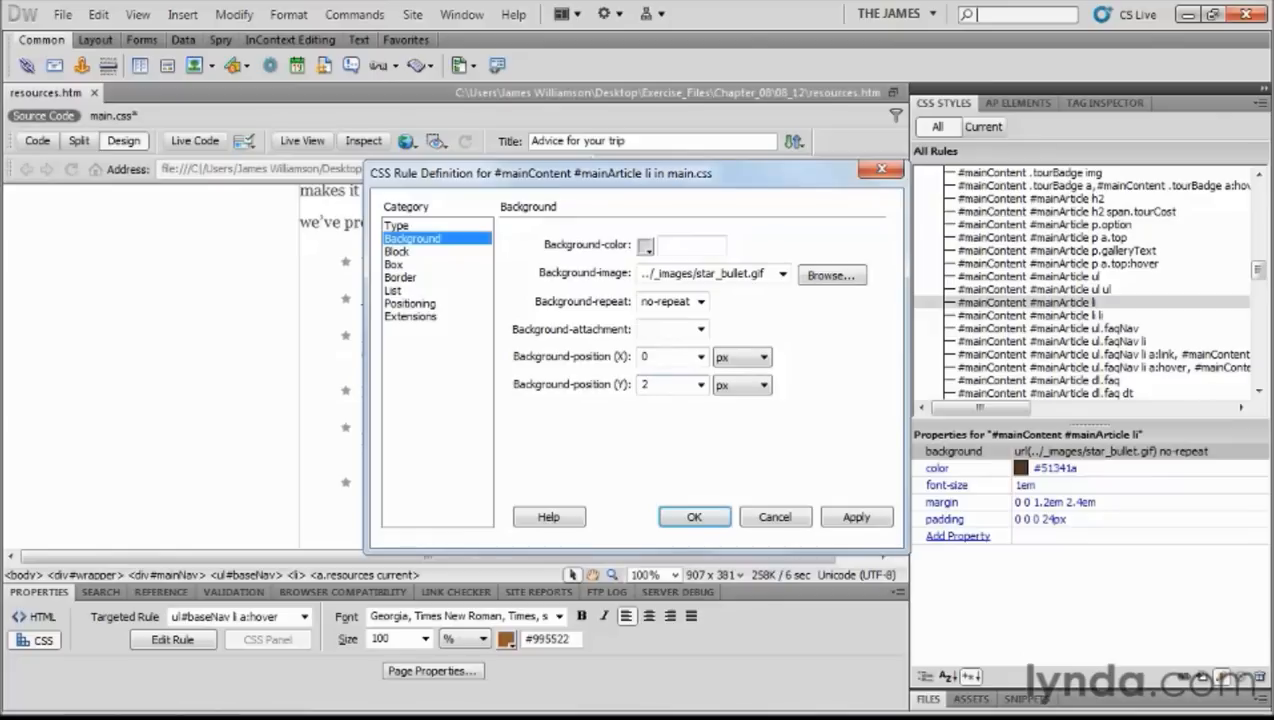
left_click(697, 518)
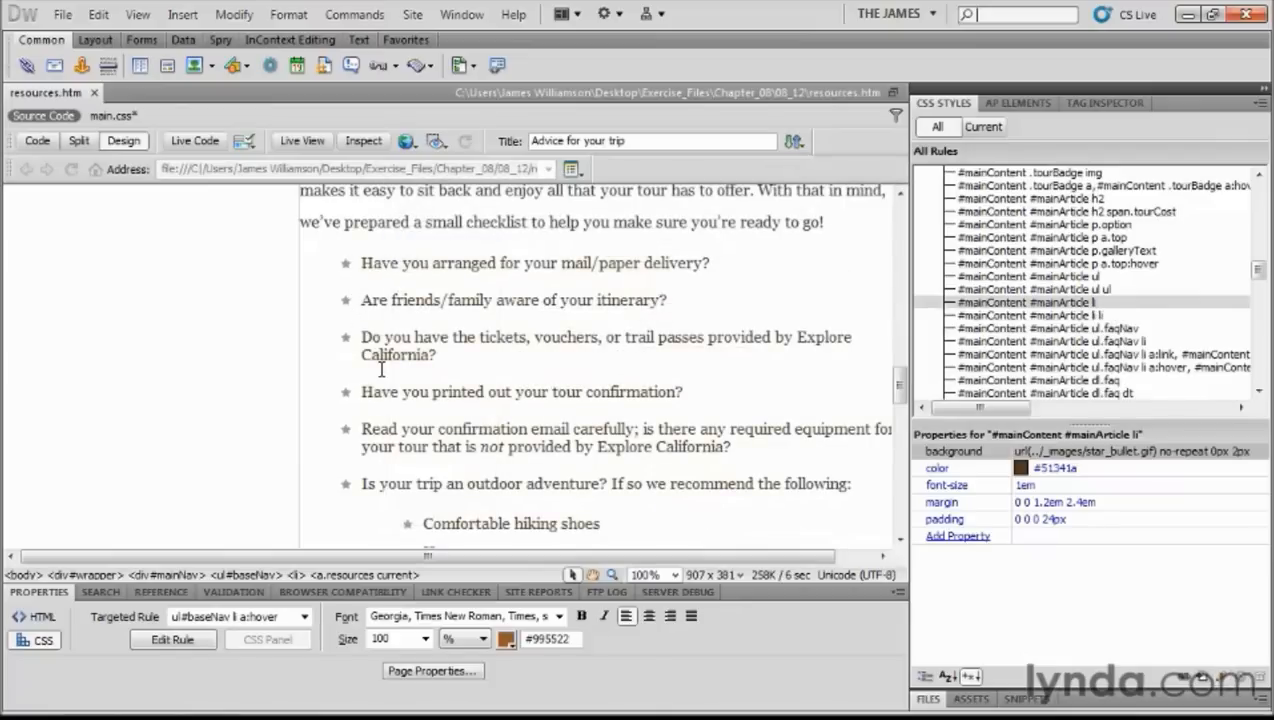
scroll(506, 496, "down", 3)
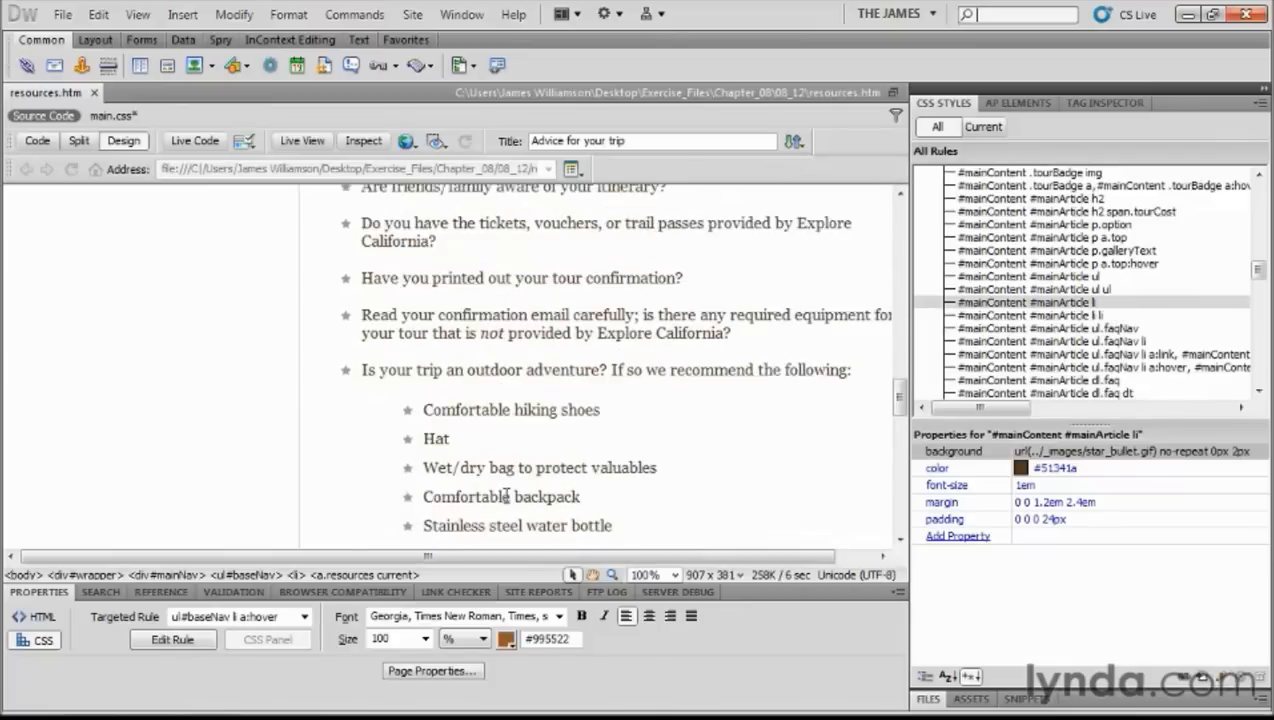
scroll(506, 496, "up", 4)
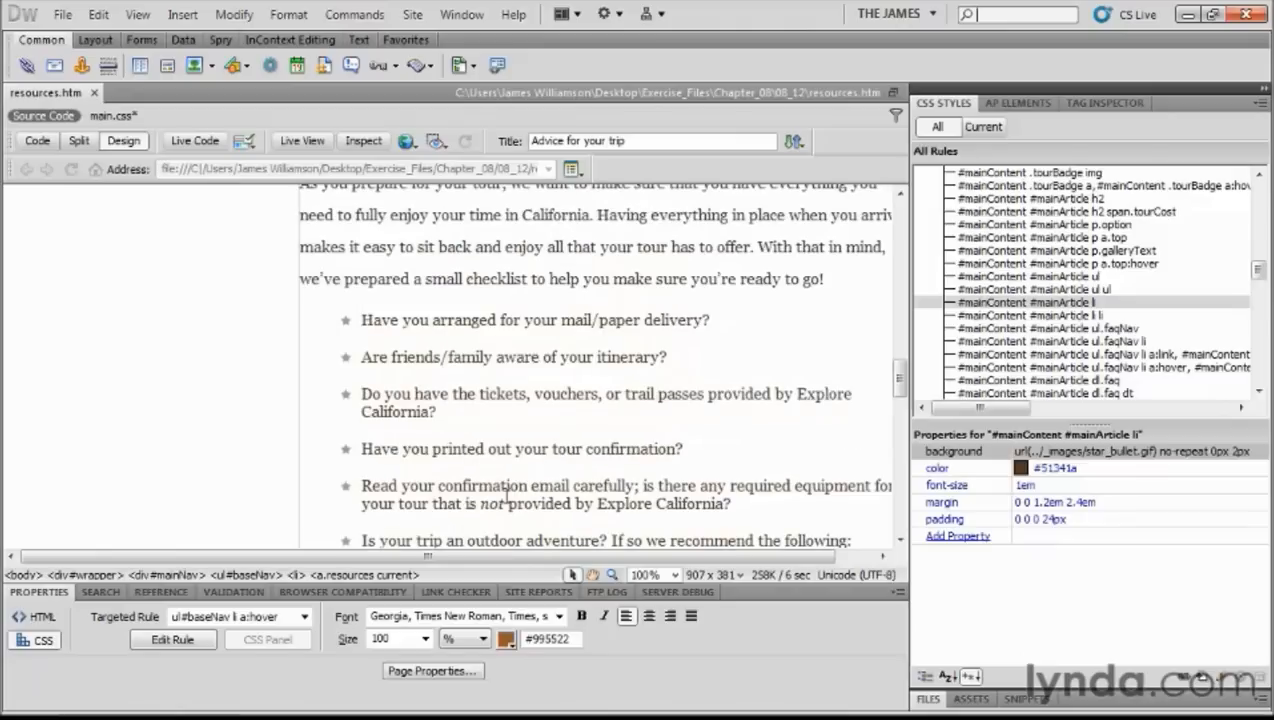
Step: Save the changes and preview resources.htm in Firefox, checking the hover and current states of the main navigation links
left_click(63, 14)
left_click(101, 272)
left_click(407, 148)
left_click(432, 190)
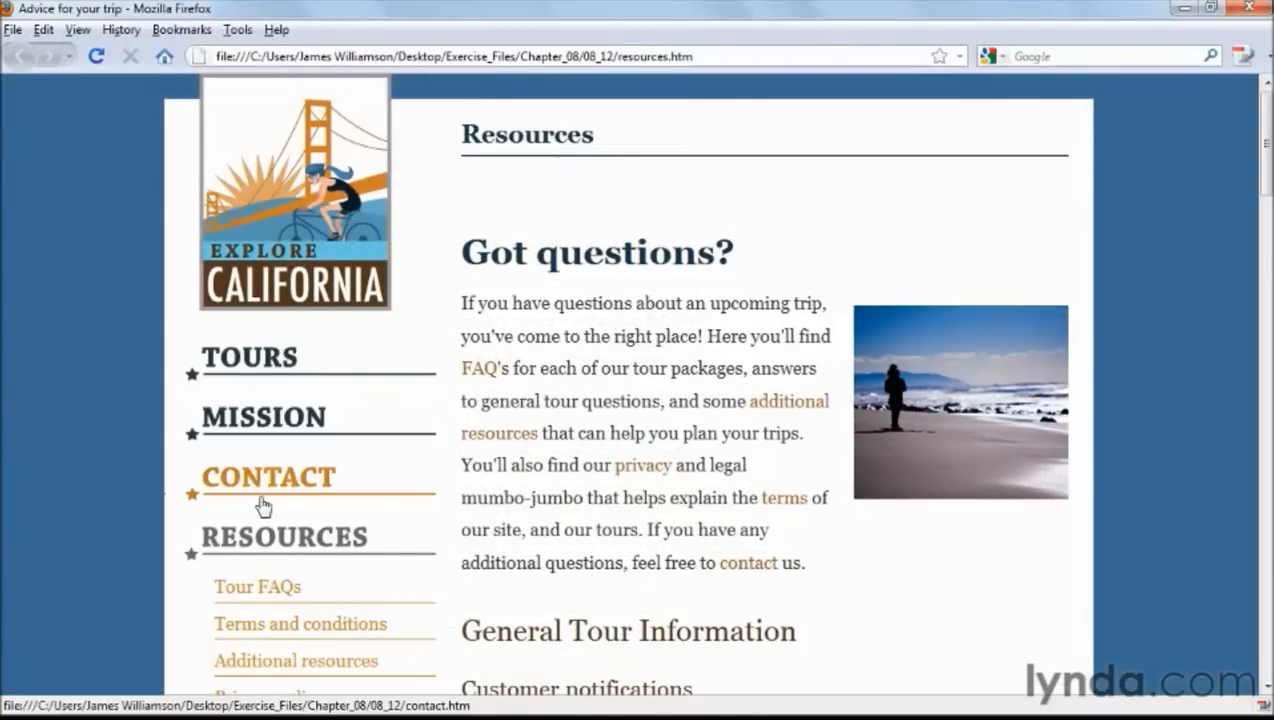
scroll(483, 540, "down", 6)
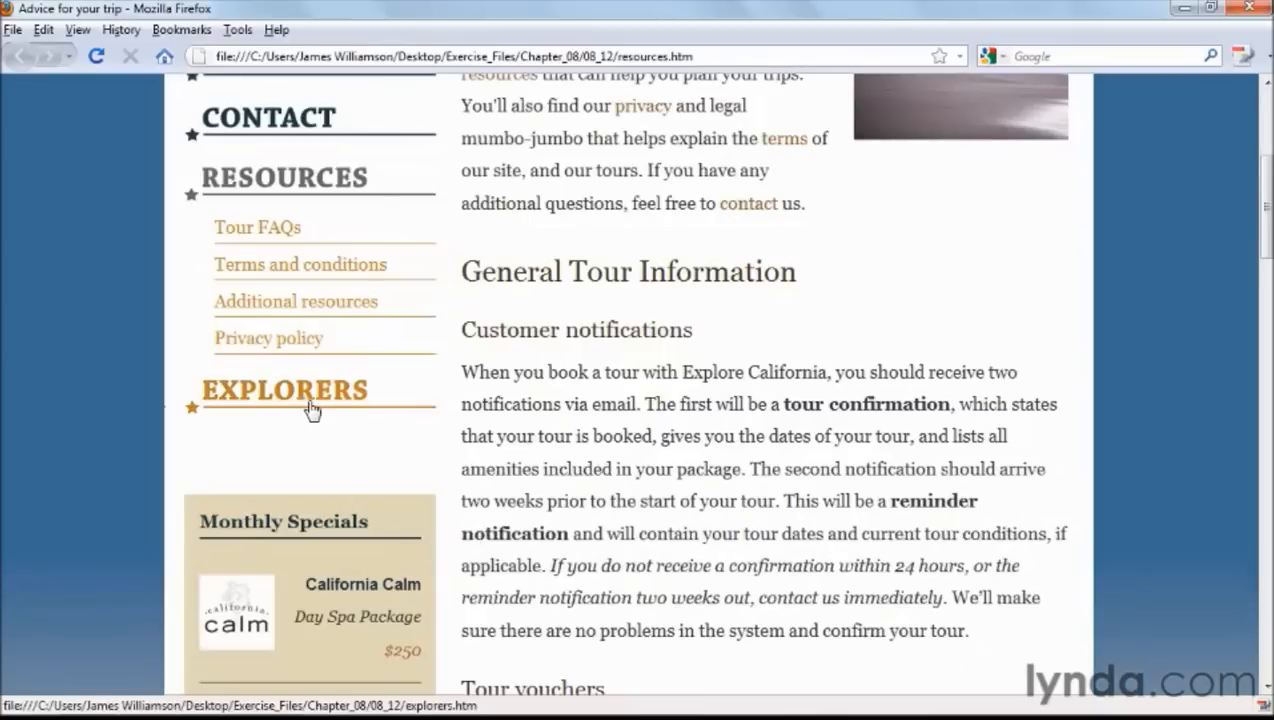
scroll(310, 408, "up", 4)
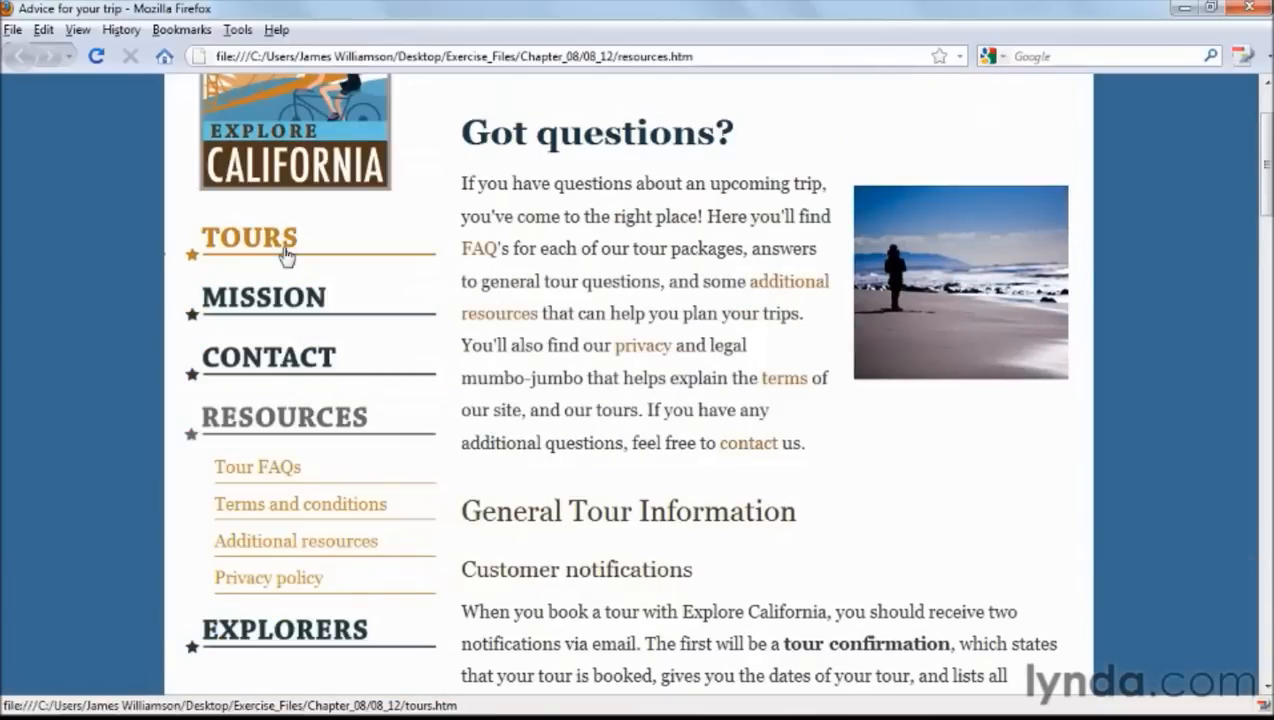